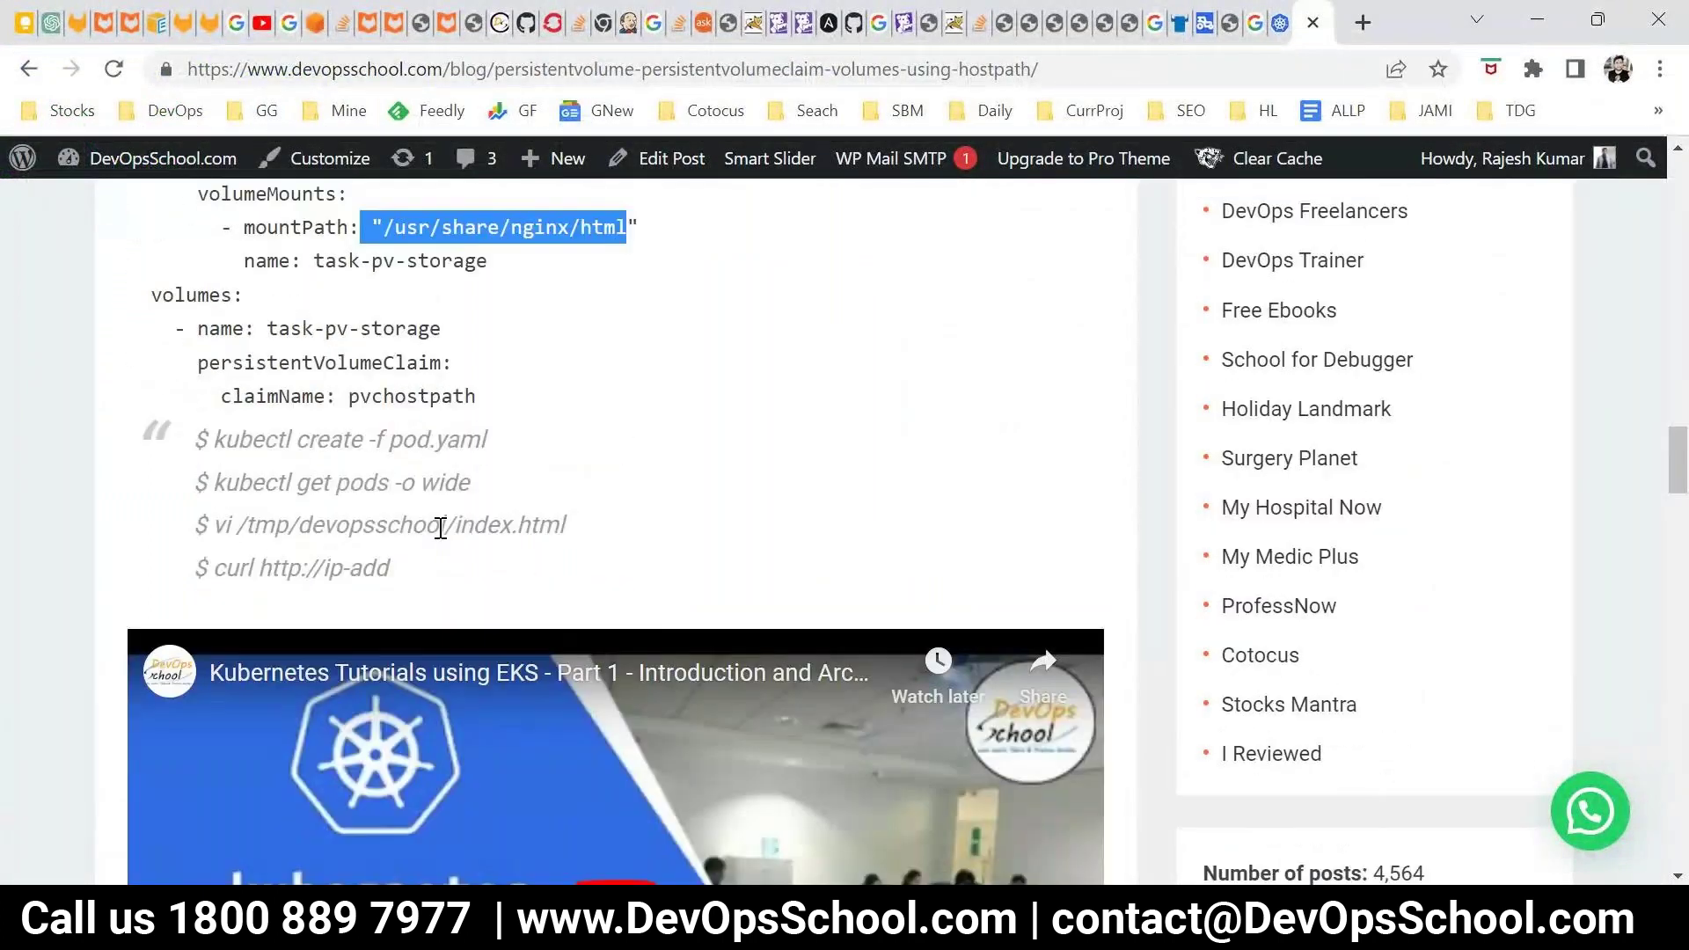
Step: Copy the hostPath value /tmp/devopsschool from the blog's pv.yaml, switch to the PuTTY terminal and list that directory
{"action": "scroll", "coordinate": [416, 543], "scroll_direction": "up", "scroll_amount": 3}
{"action": "left_click_drag", "start_coordinate": [255, 597], "coordinate": [455, 597]}
{"action": "key", "text": "ctrl+c"}
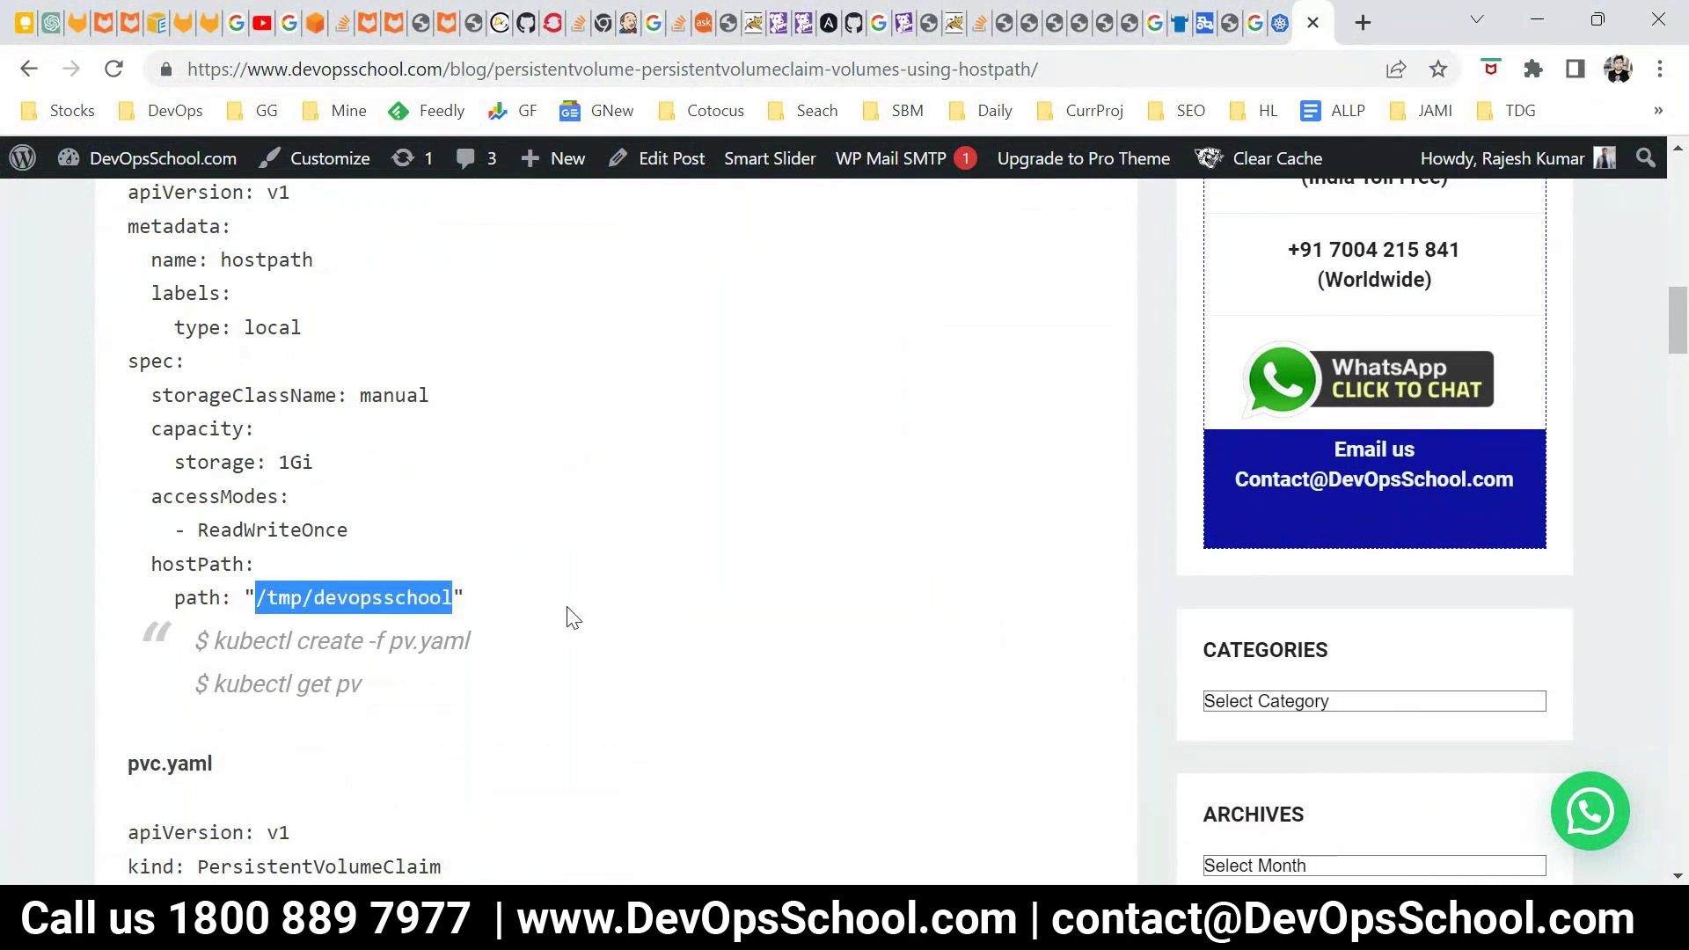
{"action": "scroll", "coordinate": [581, 614], "scroll_direction": "down", "scroll_amount": 15}
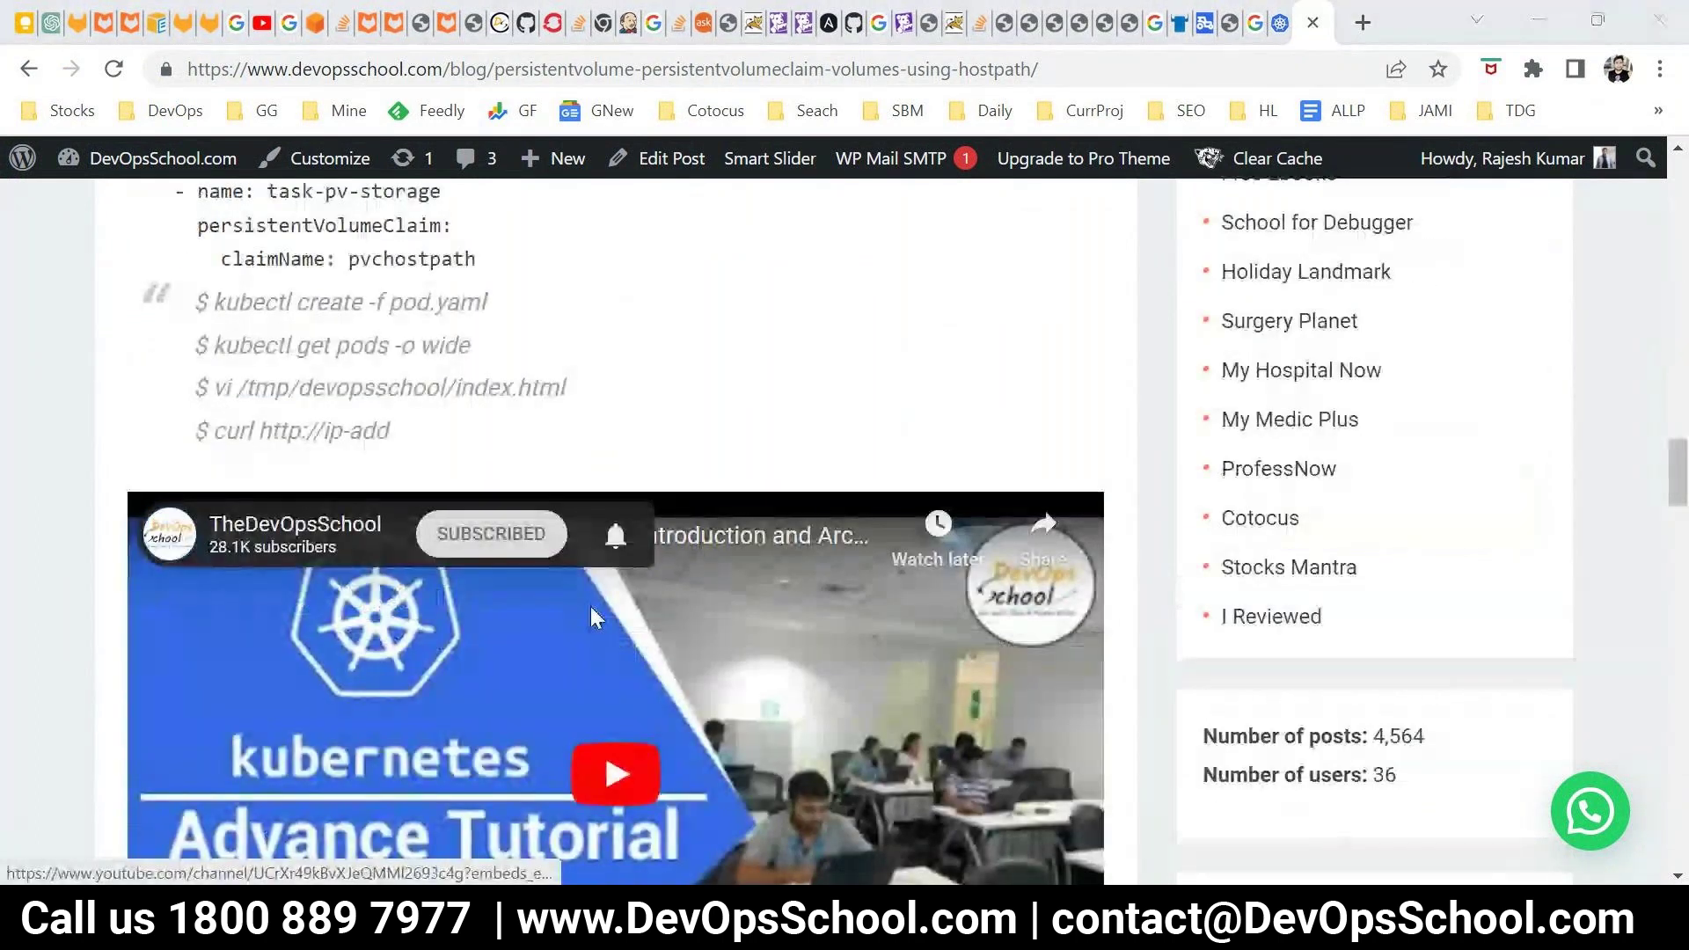
{"action": "key", "text": "alt+Tab"}
{"action": "type", "text": "ls"}
{"action": "right_click", "coordinate": [633, 534]}
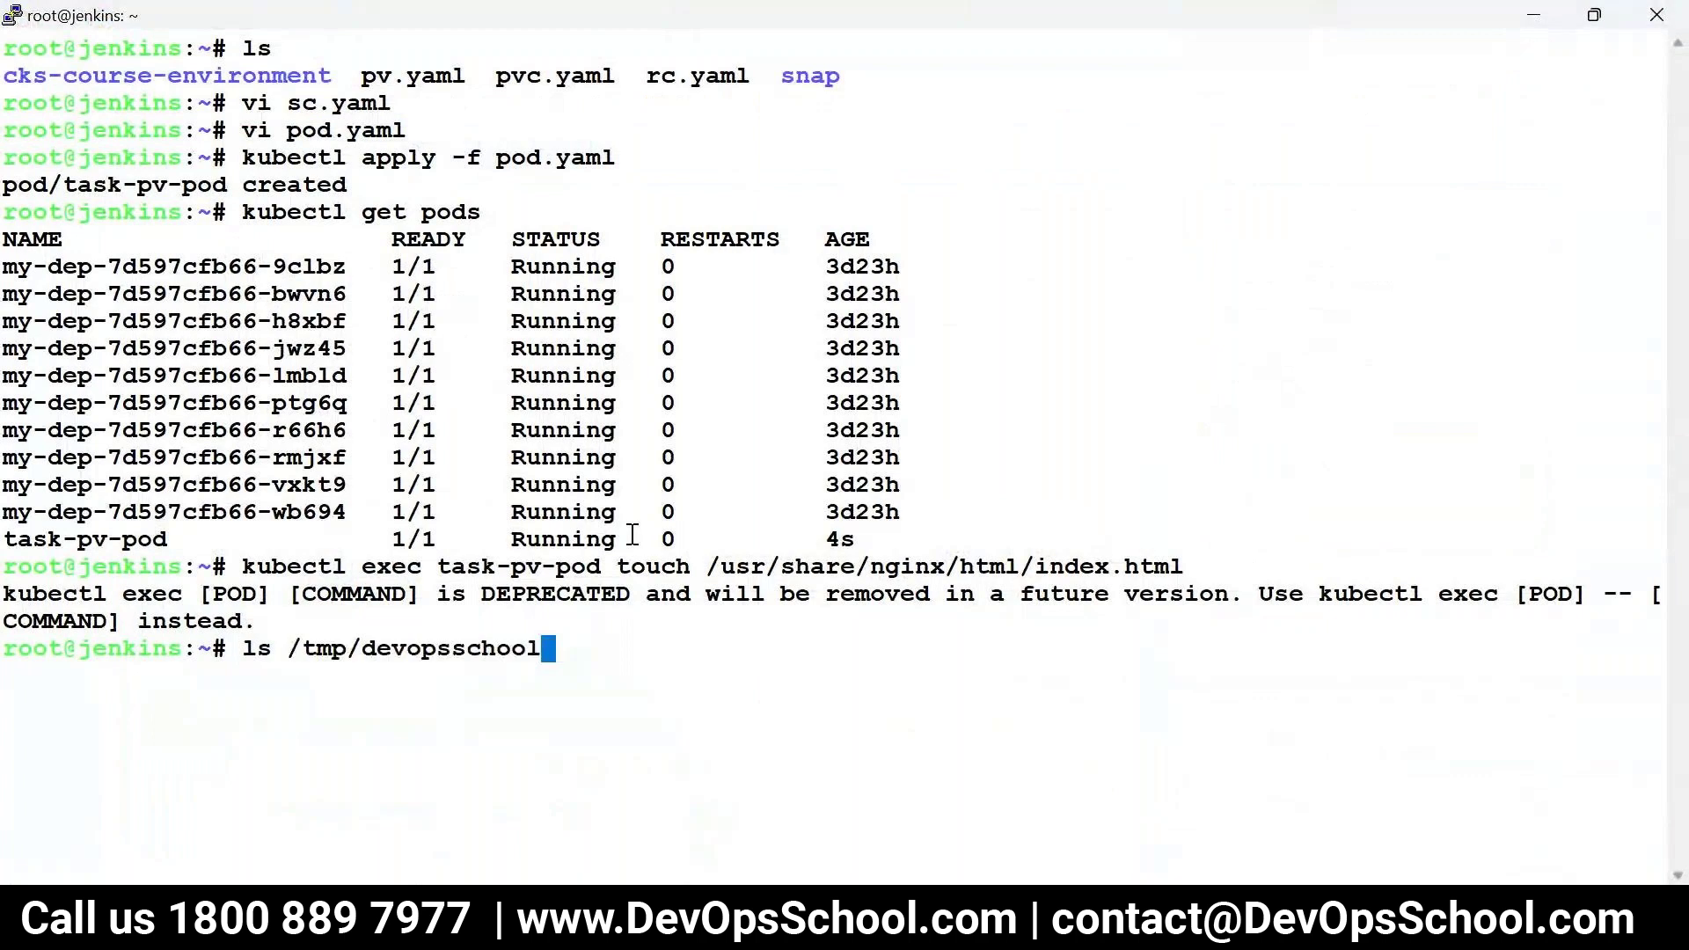
{"action": "key", "text": "Return"}
{"action": "double_click", "coordinate": [90, 674]}
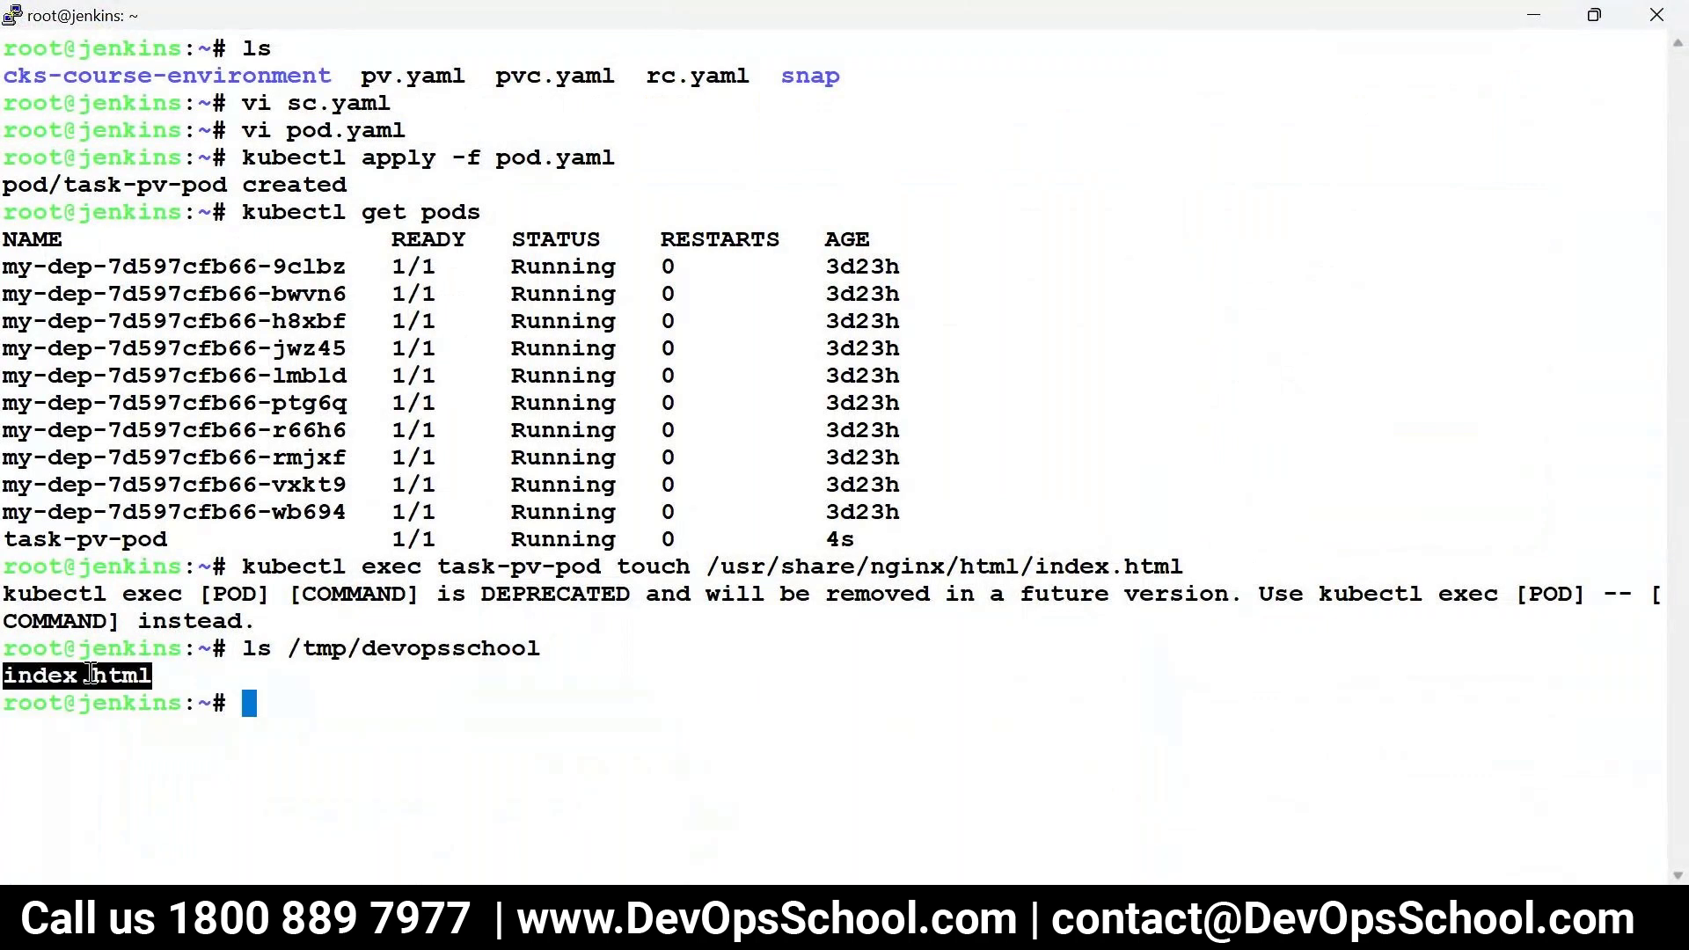
Step: Delete the pod task-pv-pod with kubectl
{"action": "double_click", "coordinate": [79, 540]}
{"action": "key", "text": "ctrl+c"}
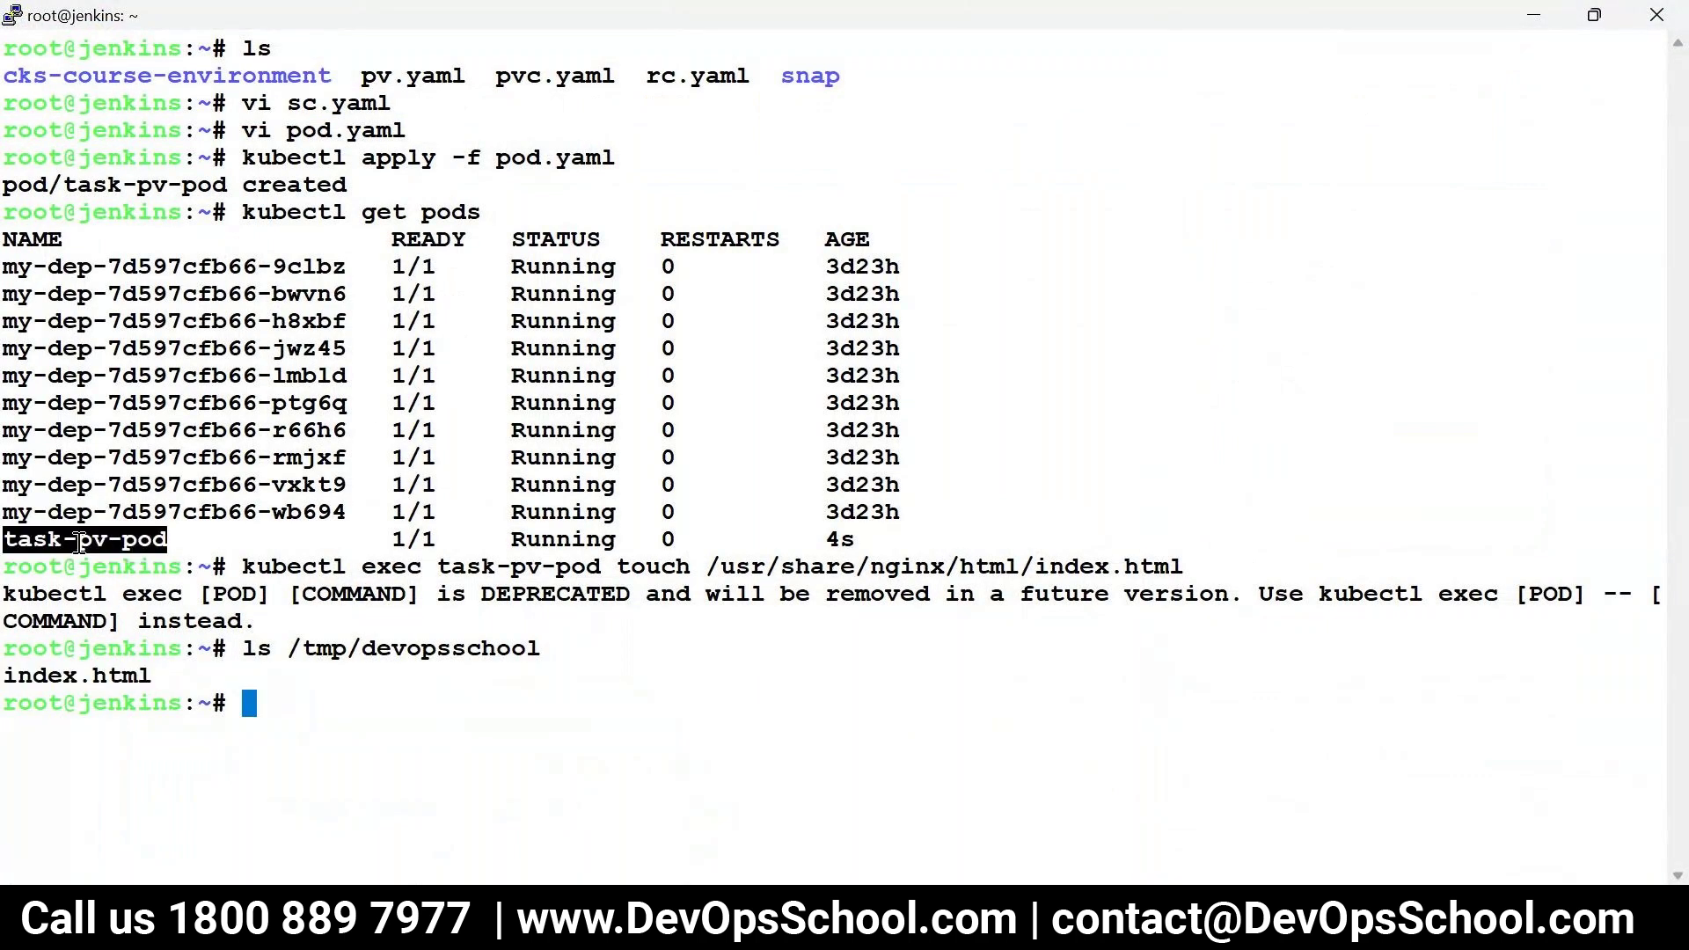
{"action": "type", "text": "kubect"}
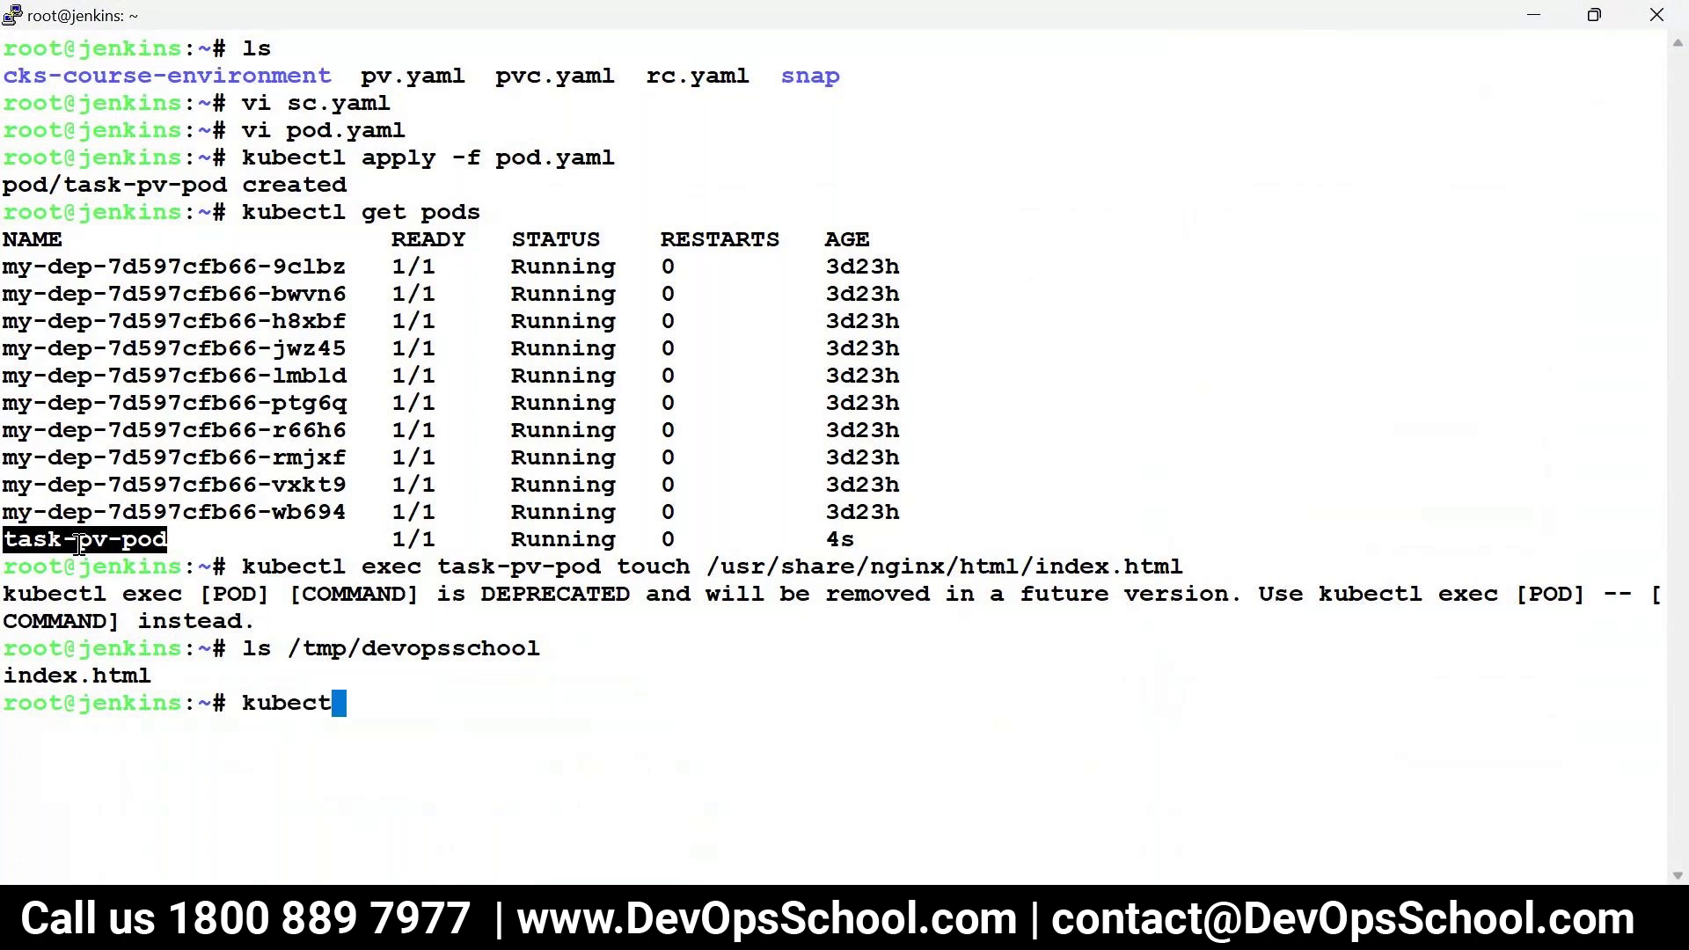
{"action": "type", "text": "l delete pod"}
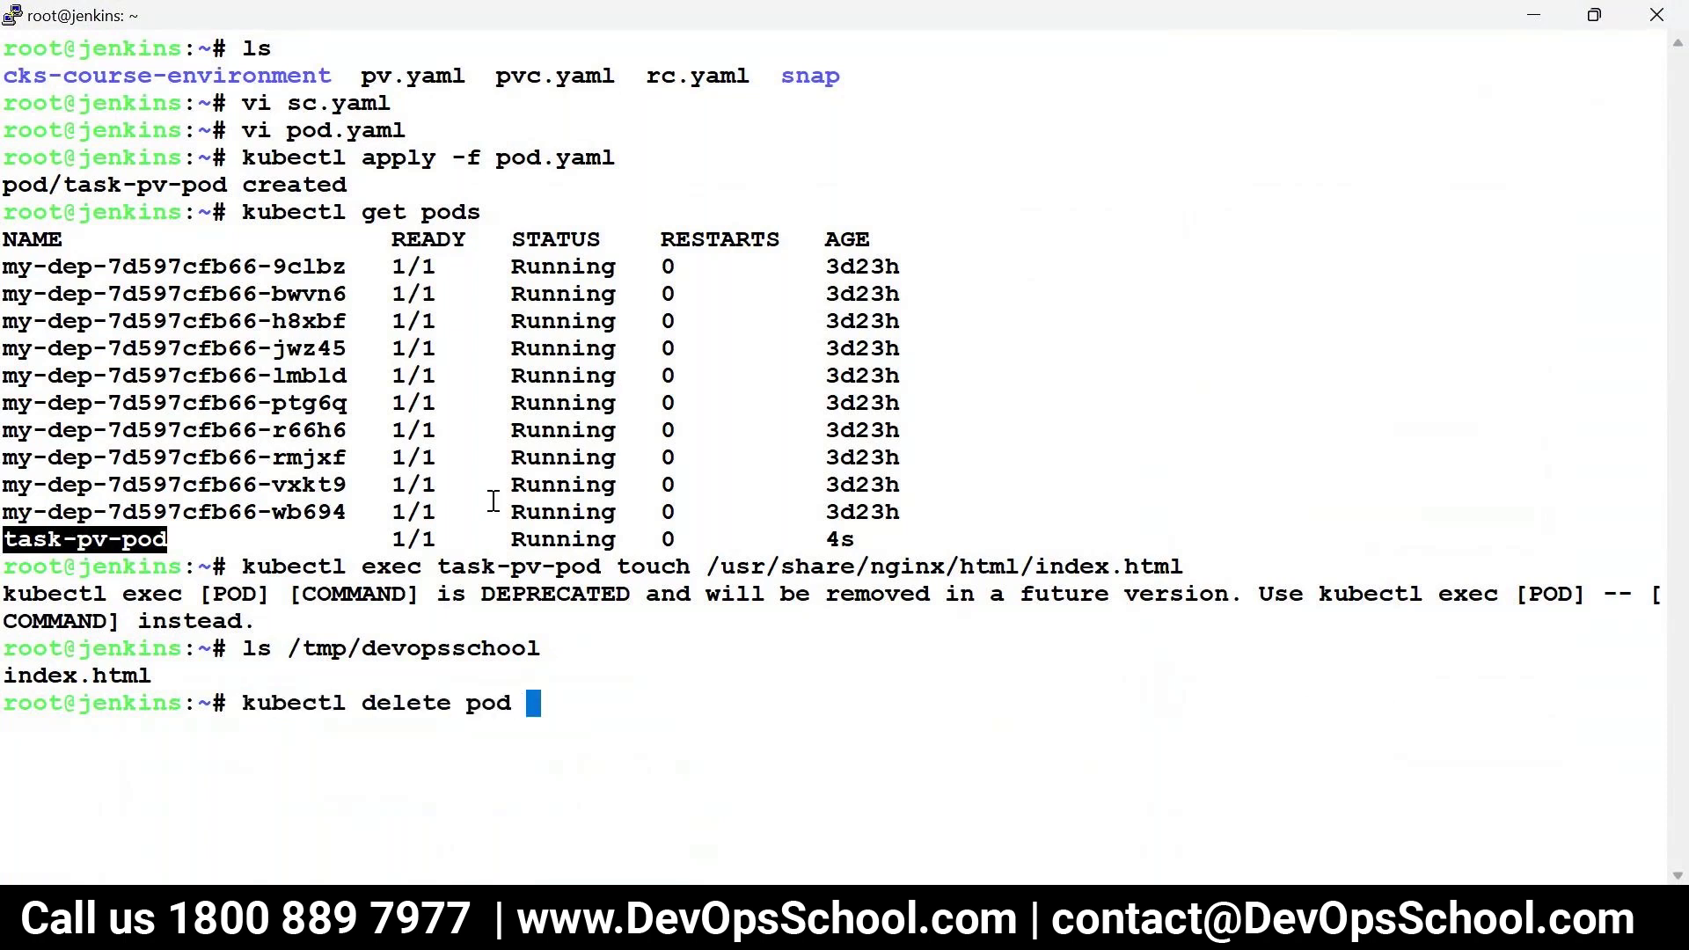
{"action": "right_click", "coordinate": [608, 485]}
{"action": "key", "text": "Return"}
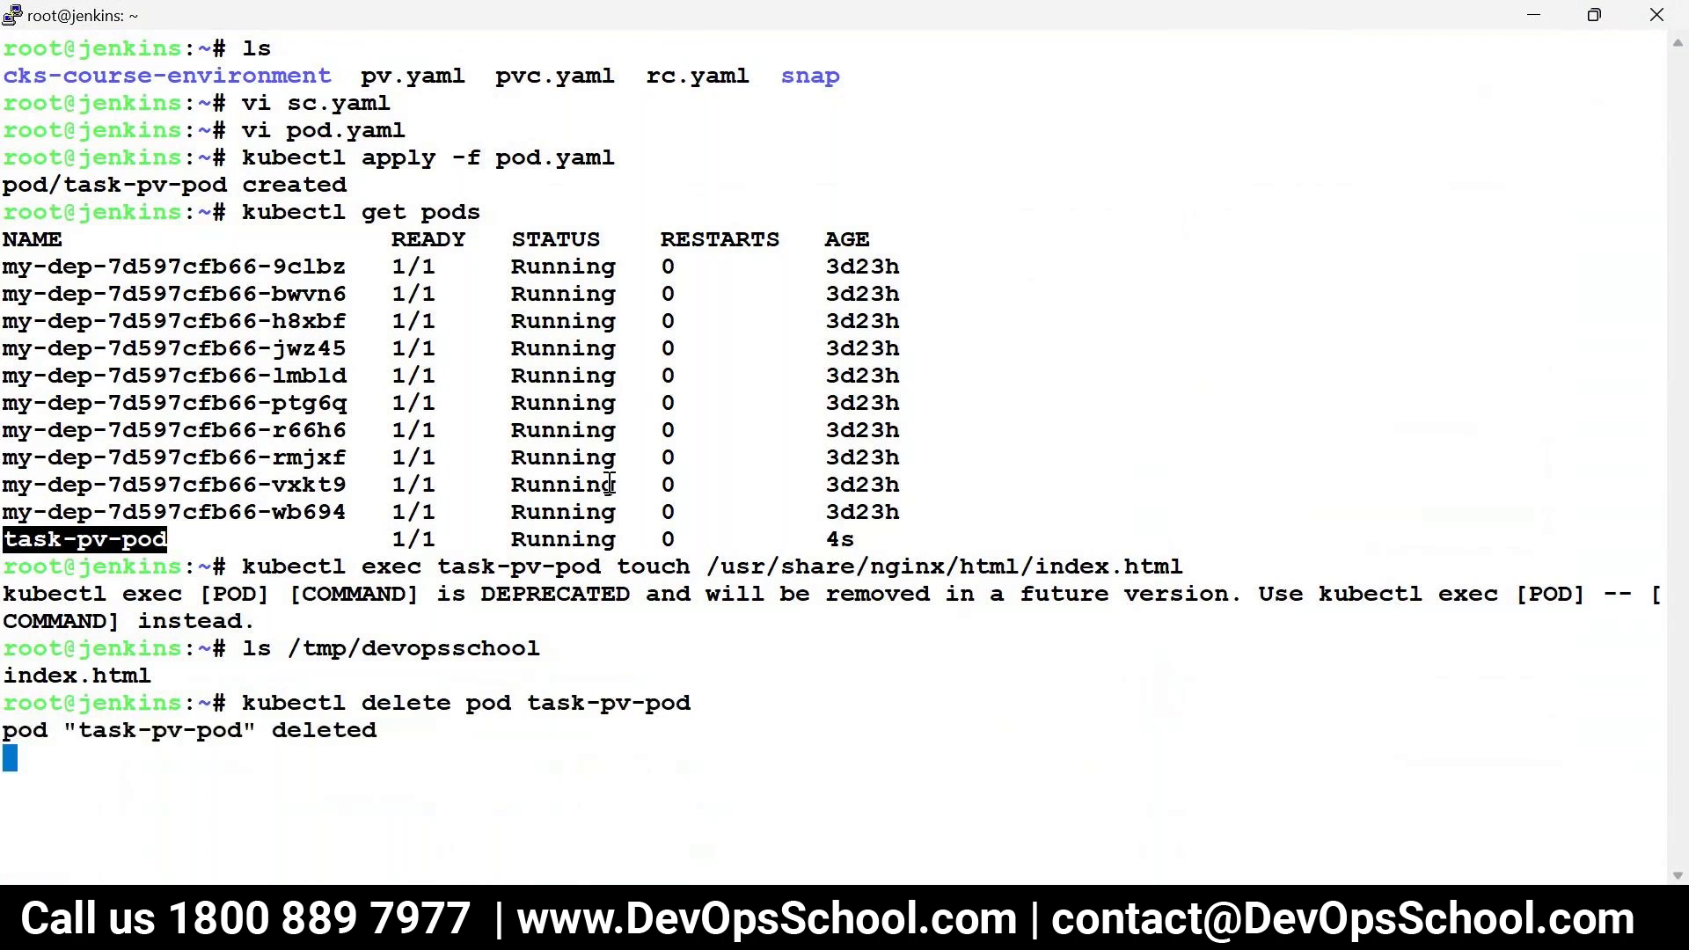
Step: List the contents of /tmp/devopsschool on the host again following the pod's deletion
{"action": "type", "text": "l"}
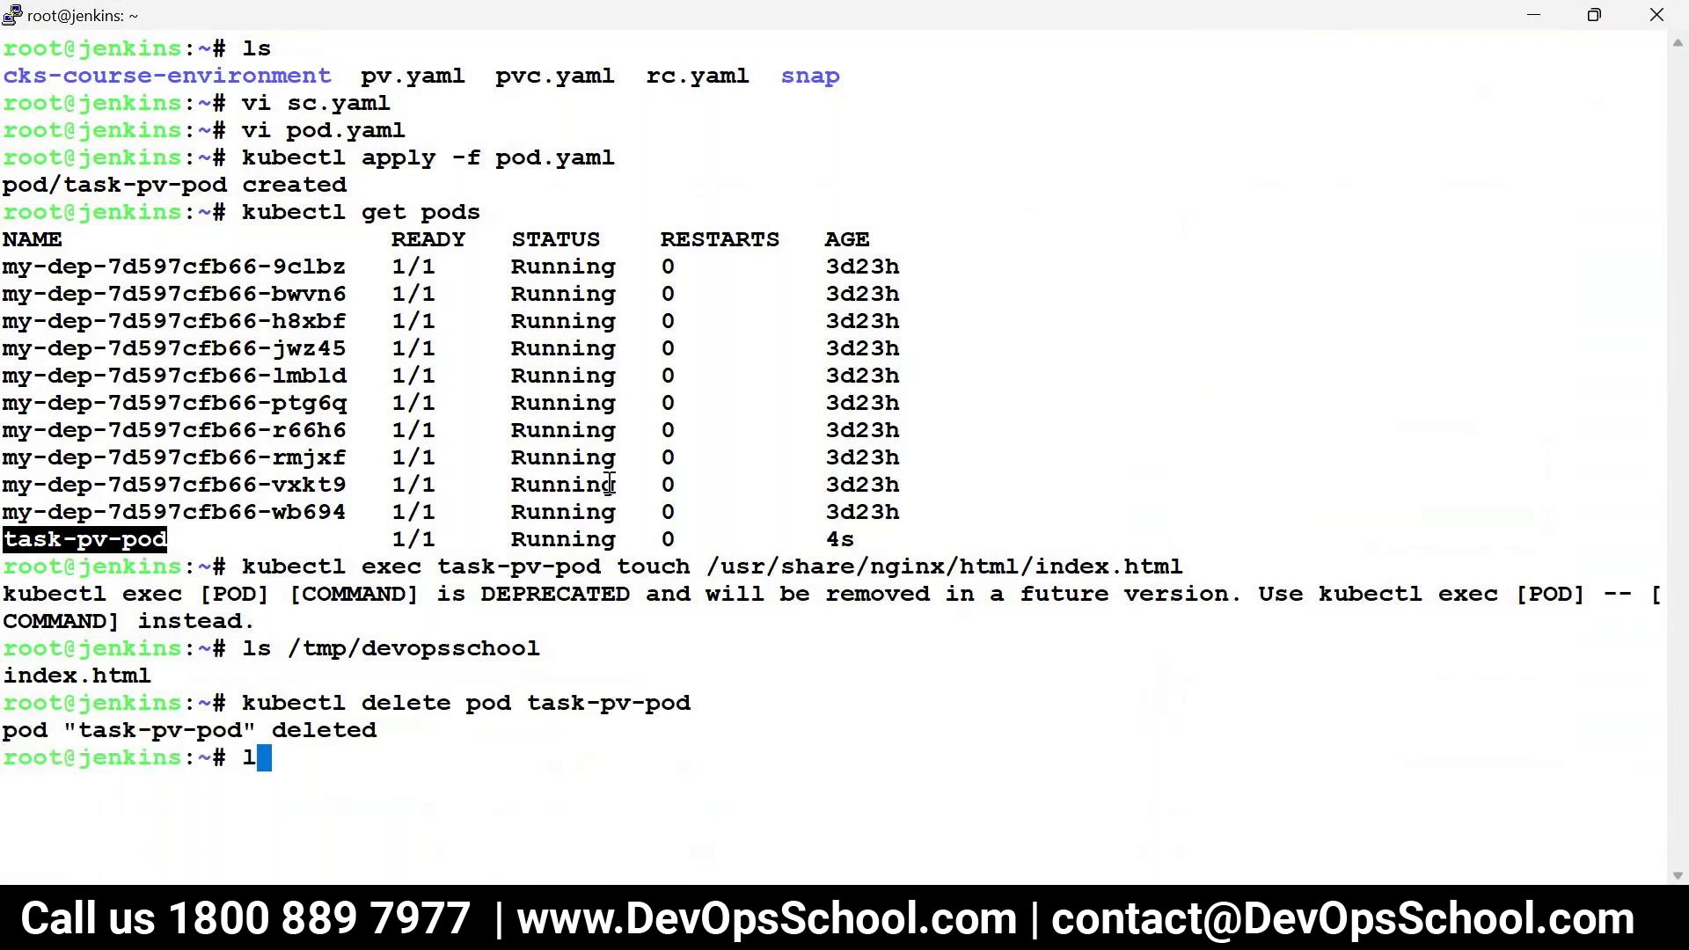
{"action": "key", "text": "Up"}
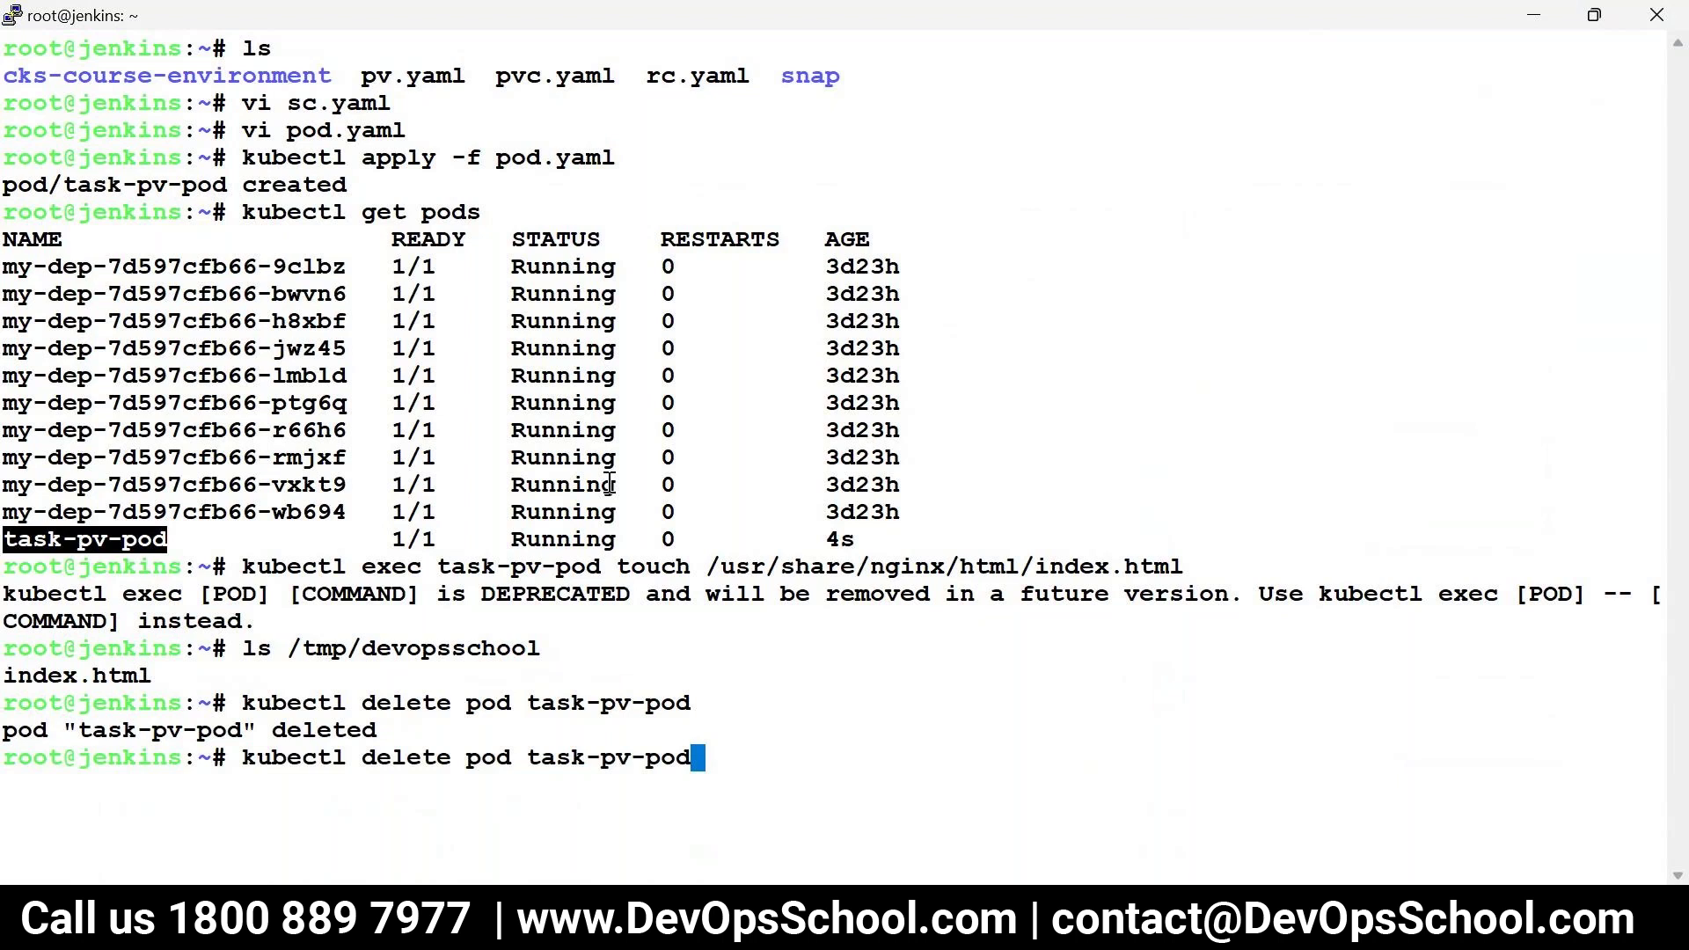
{"action": "key", "text": "Up"}
{"action": "key", "text": "Return"}
Step: Recreate the pod by applying pod.yaml with kubectl
{"action": "key", "text": "Up"}
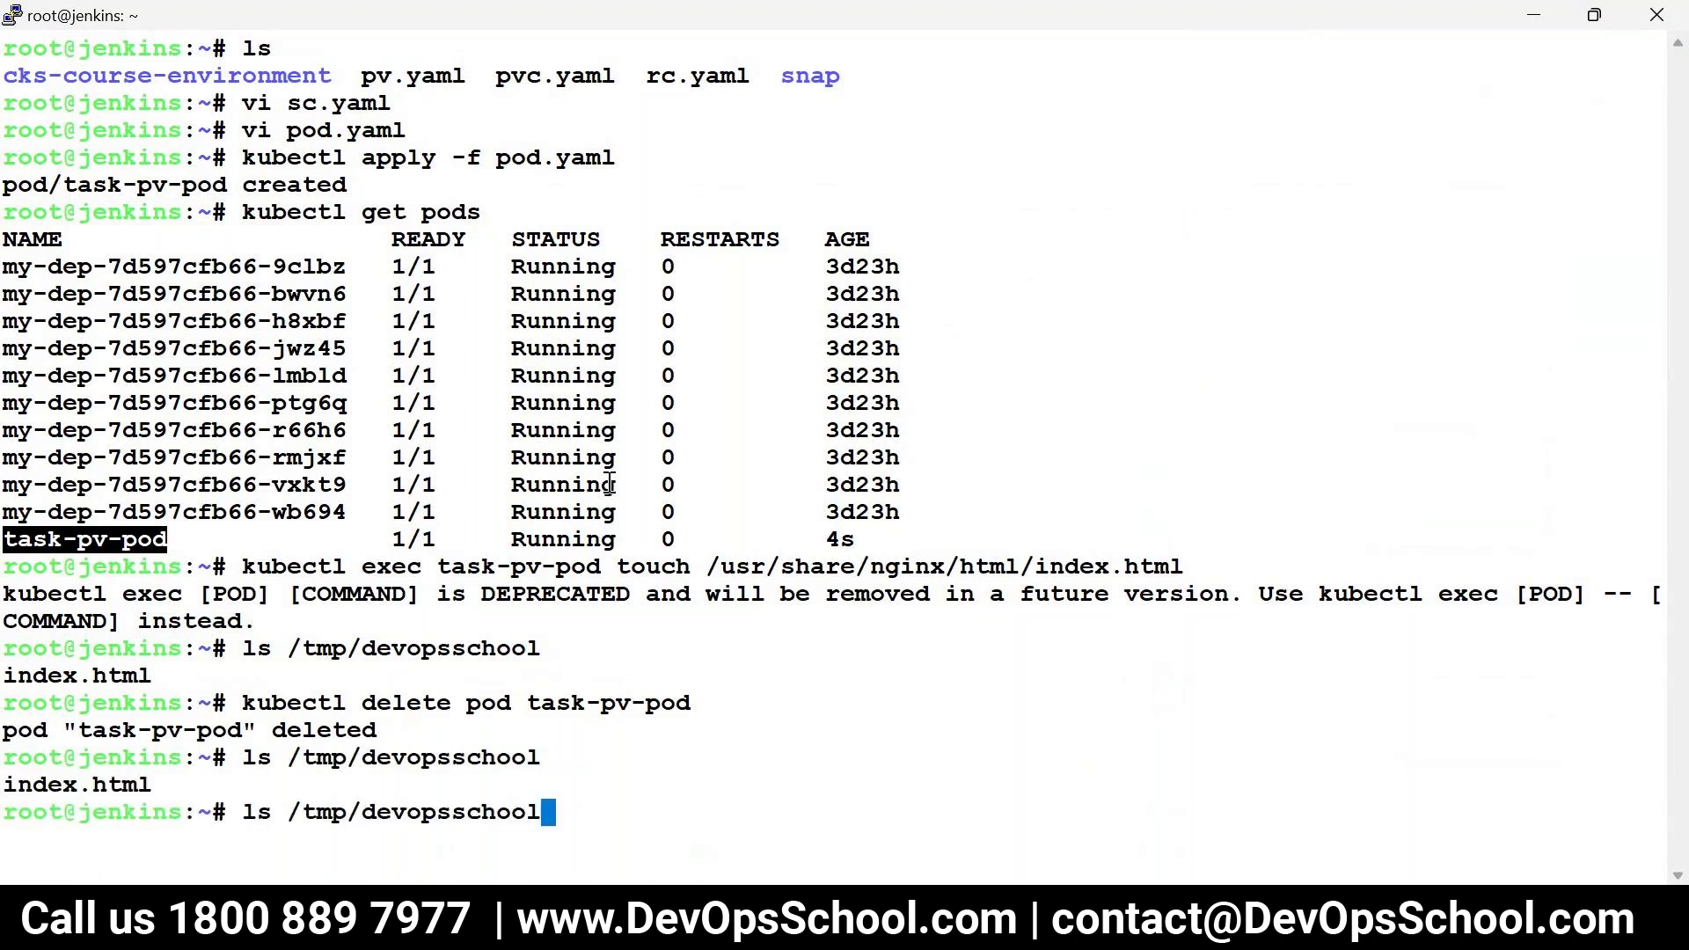
{"action": "key", "text": "Up"}
{"action": "key", "text": "Up"}
{"action": "key", "text": "Up"}
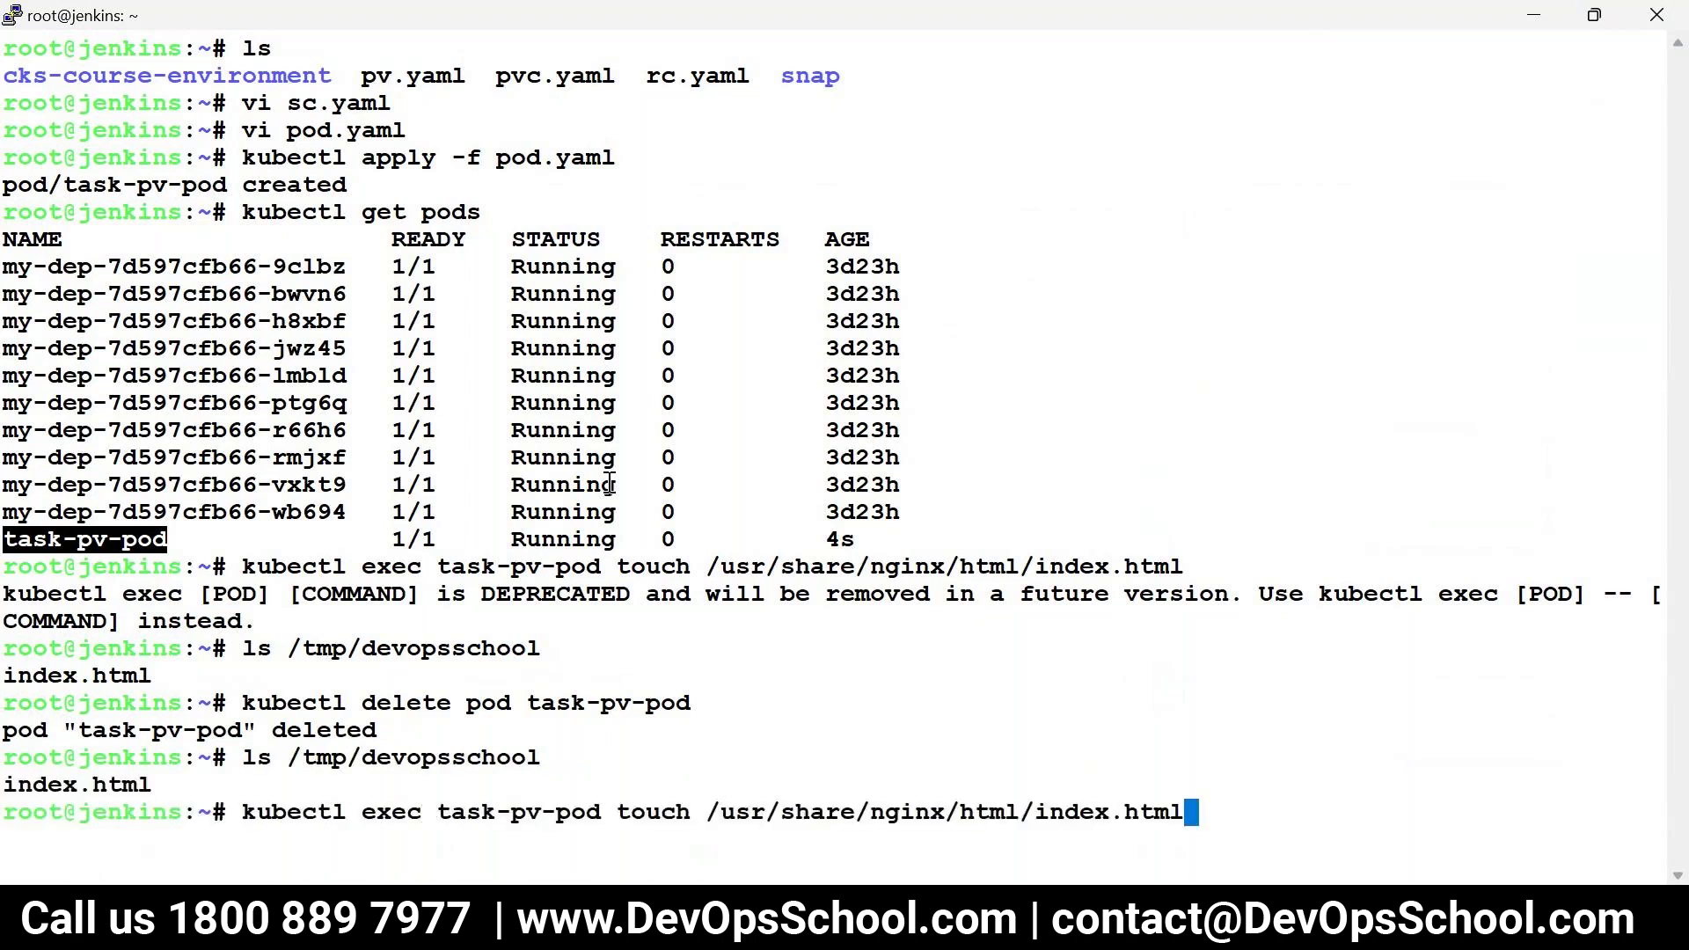
{"action": "key", "text": "Up"}
{"action": "key", "text": "Up"}
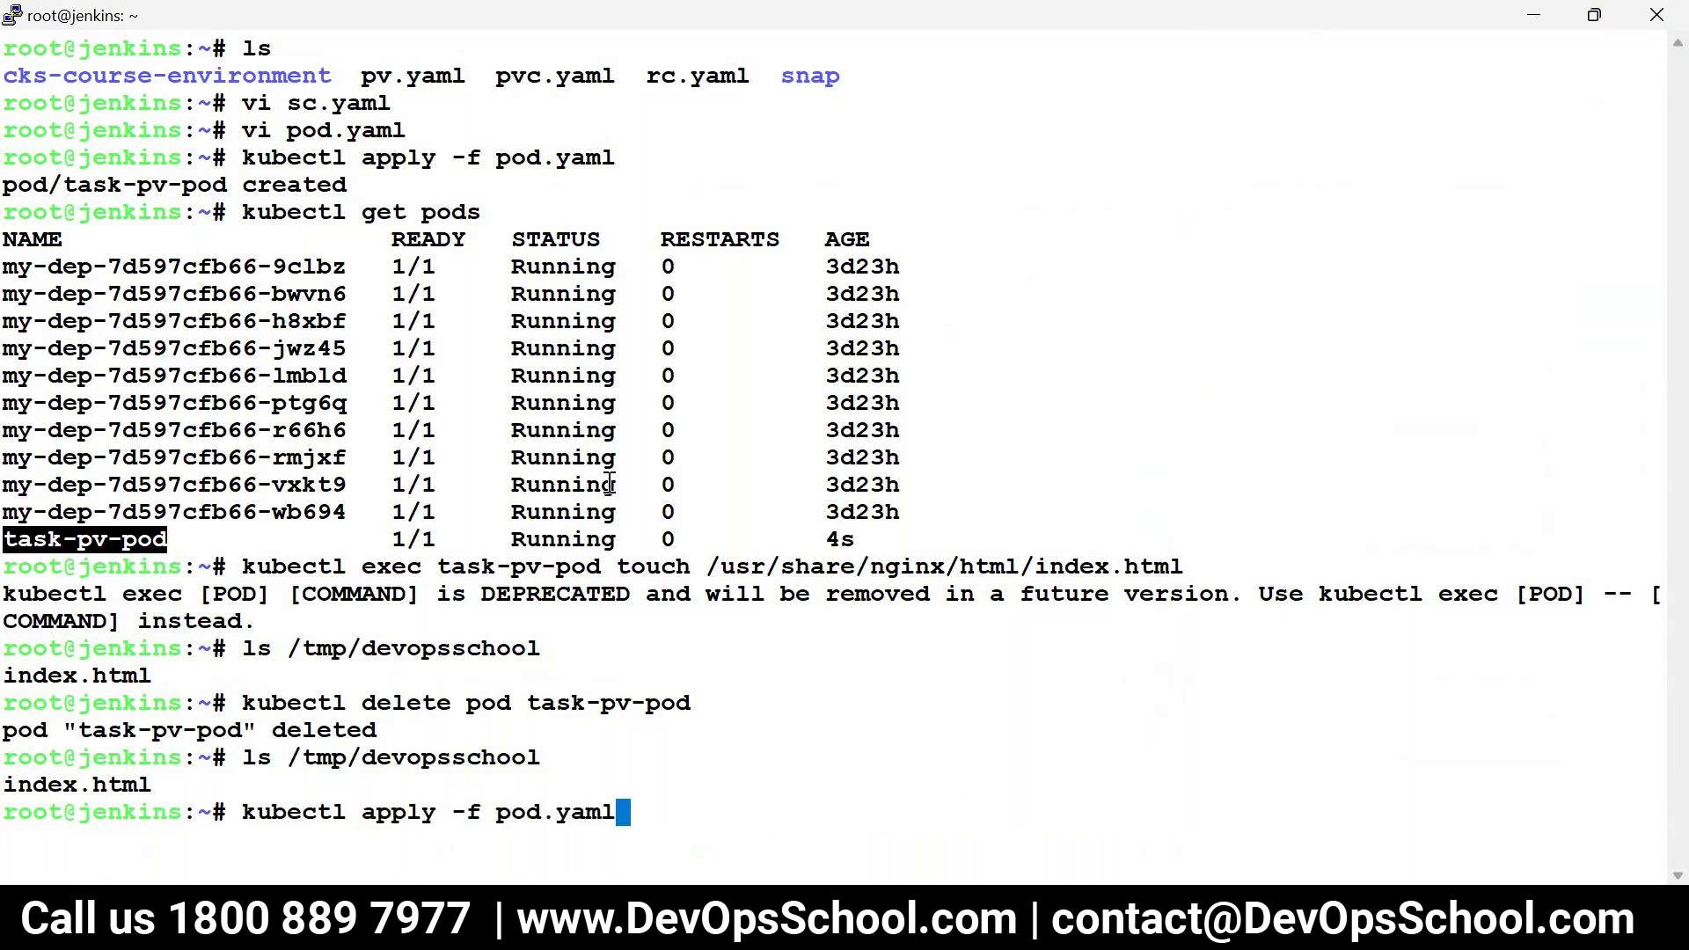
{"action": "key", "text": "Return"}
Step: List /usr/share/nginx/html/ inside the recreated task-pv-pod using kubectl exec
{"action": "key", "text": "Up"}
{"action": "key", "text": "BackSpace"}
{"action": "key", "text": "BackSpace"}
{"action": "key", "text": "BackSpace"}
{"action": "key", "text": "BackSpace"}
{"action": "key", "text": "BackSpace"}
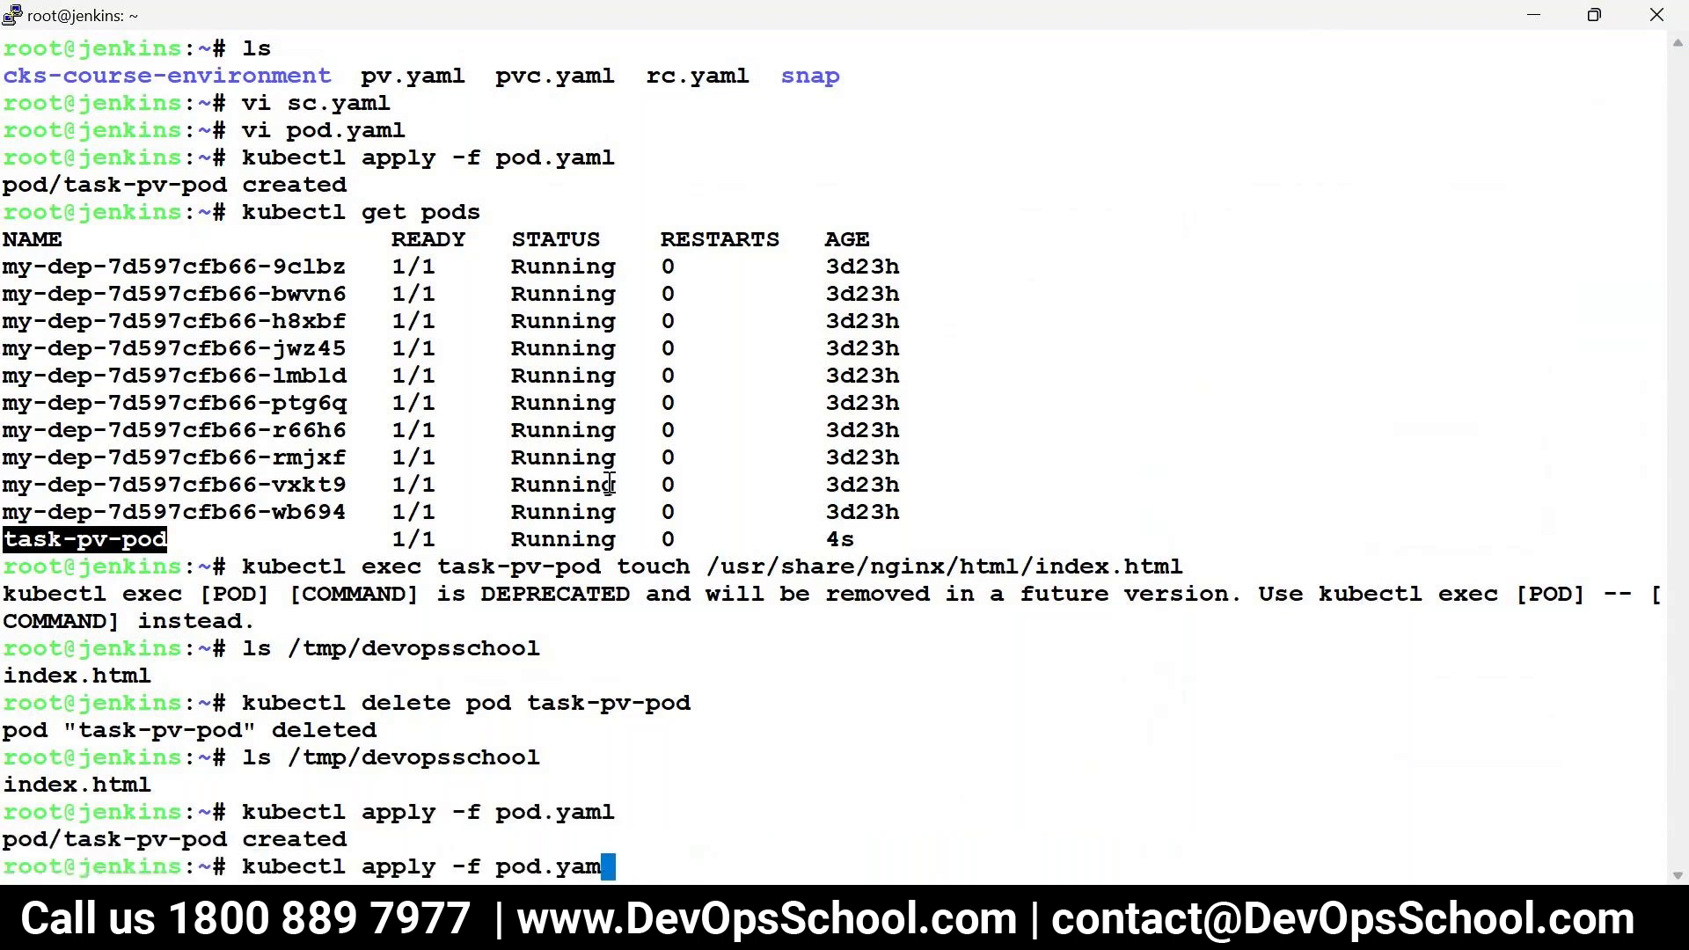
{"action": "key", "text": "BackSpace"}
{"action": "key", "text": "BackSpace"}
{"action": "key", "text": "BackSpace"}
{"action": "key", "text": "BackSpace"}
{"action": "key", "text": "BackSpace"}
{"action": "key", "text": "BackSpace"}
{"action": "key", "text": "BackSpace"}
{"action": "key", "text": "BackSpace"}
{"action": "key", "text": "BackSpace"}
{"action": "key", "text": "BackSpace"}
{"action": "key", "text": "BackSpace"}
{"action": "key", "text": "BackSpace"}
{"action": "type", "text": "exec"}
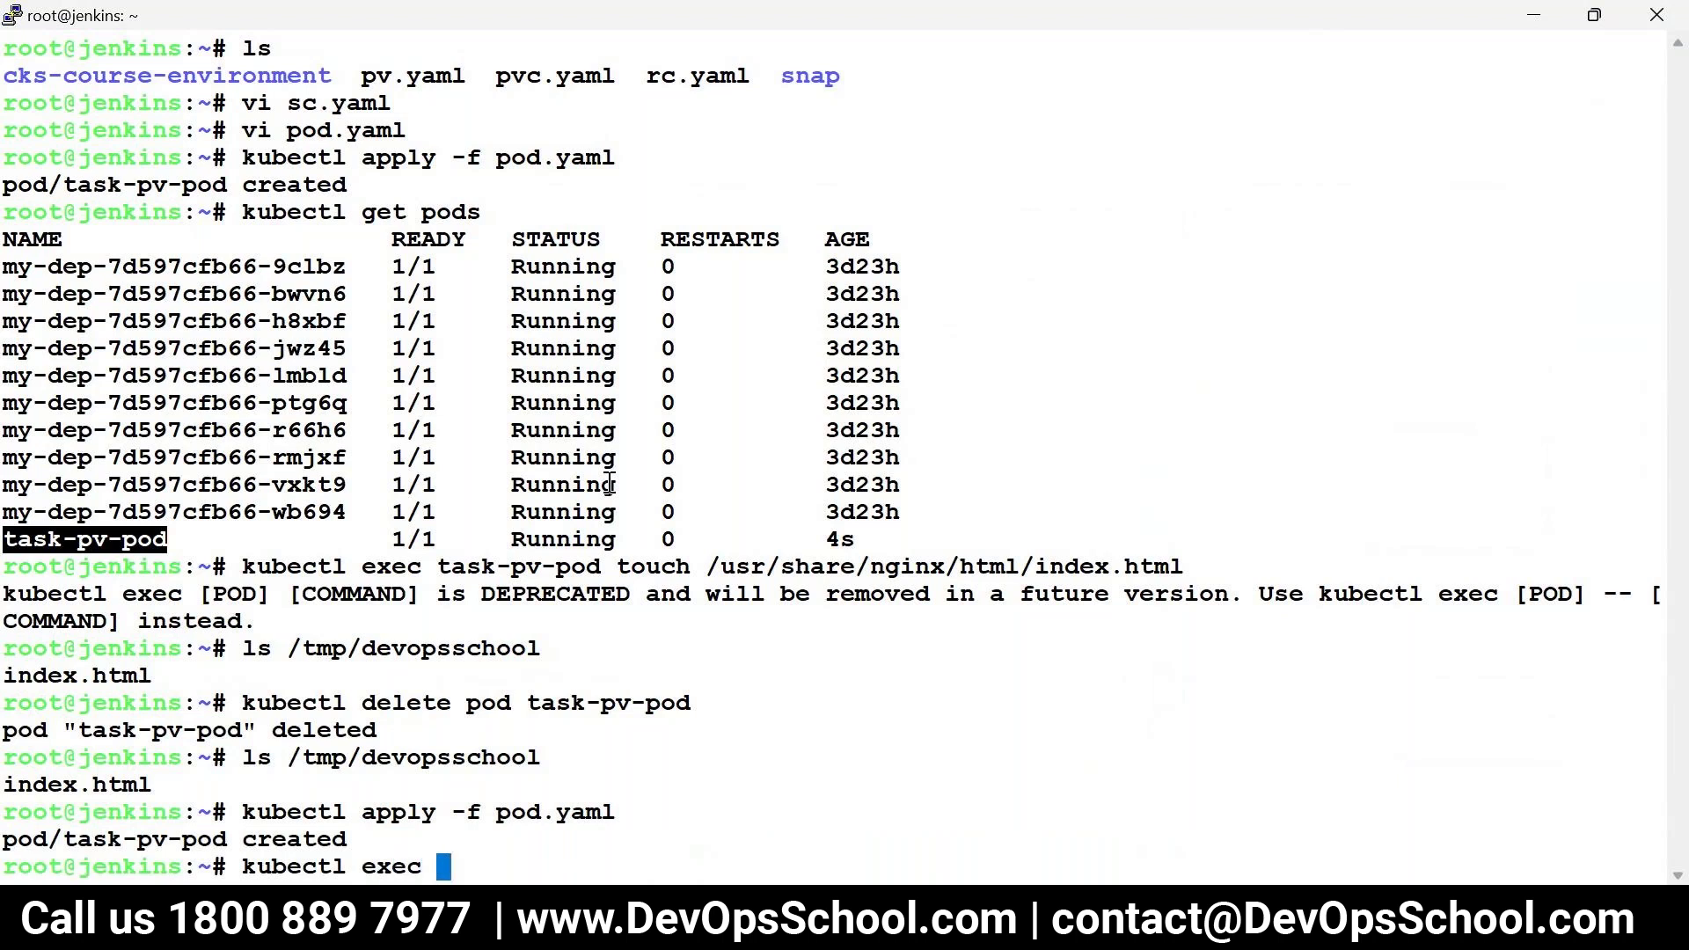
{"action": "left_click", "coordinate": [122, 550]}
{"action": "double_click", "coordinate": [122, 550]}
{"action": "right_click", "coordinate": [664, 511]}
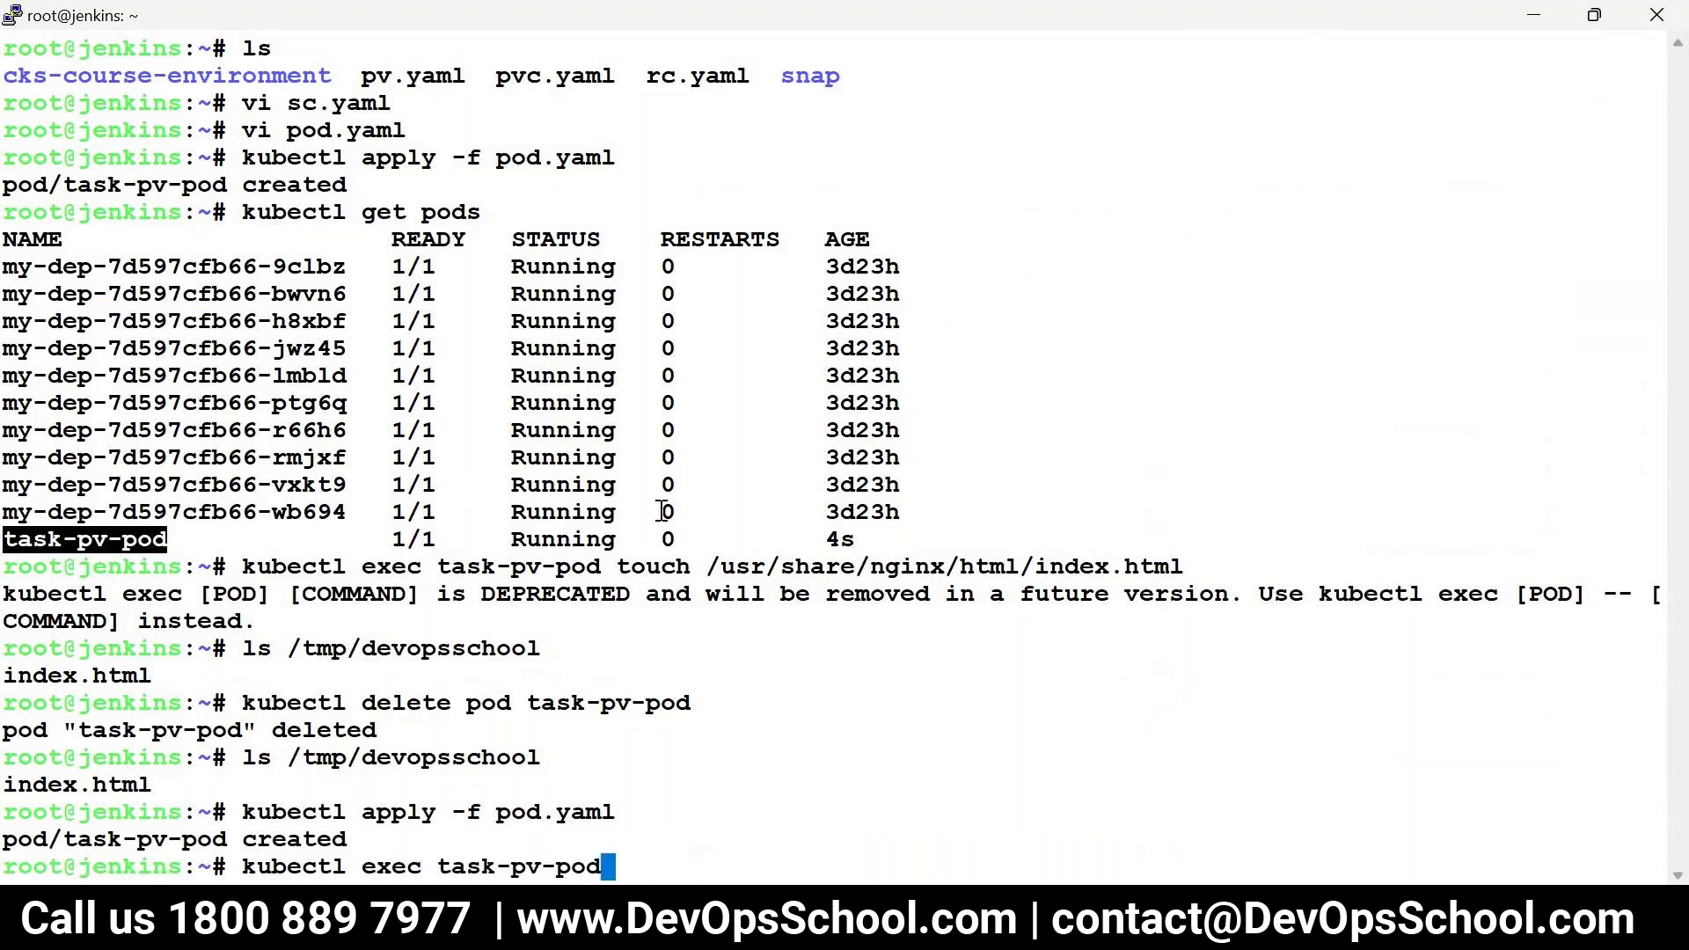
{"action": "type", "text": "ls"}
{"action": "mouse_move", "coordinate": [692, 566]}
{"action": "left_mouse_down"}
{"action": "mouse_move", "coordinate": [990, 572]}
{"action": "mouse_move", "coordinate": [719, 563]}
{"action": "left_mouse_up"}
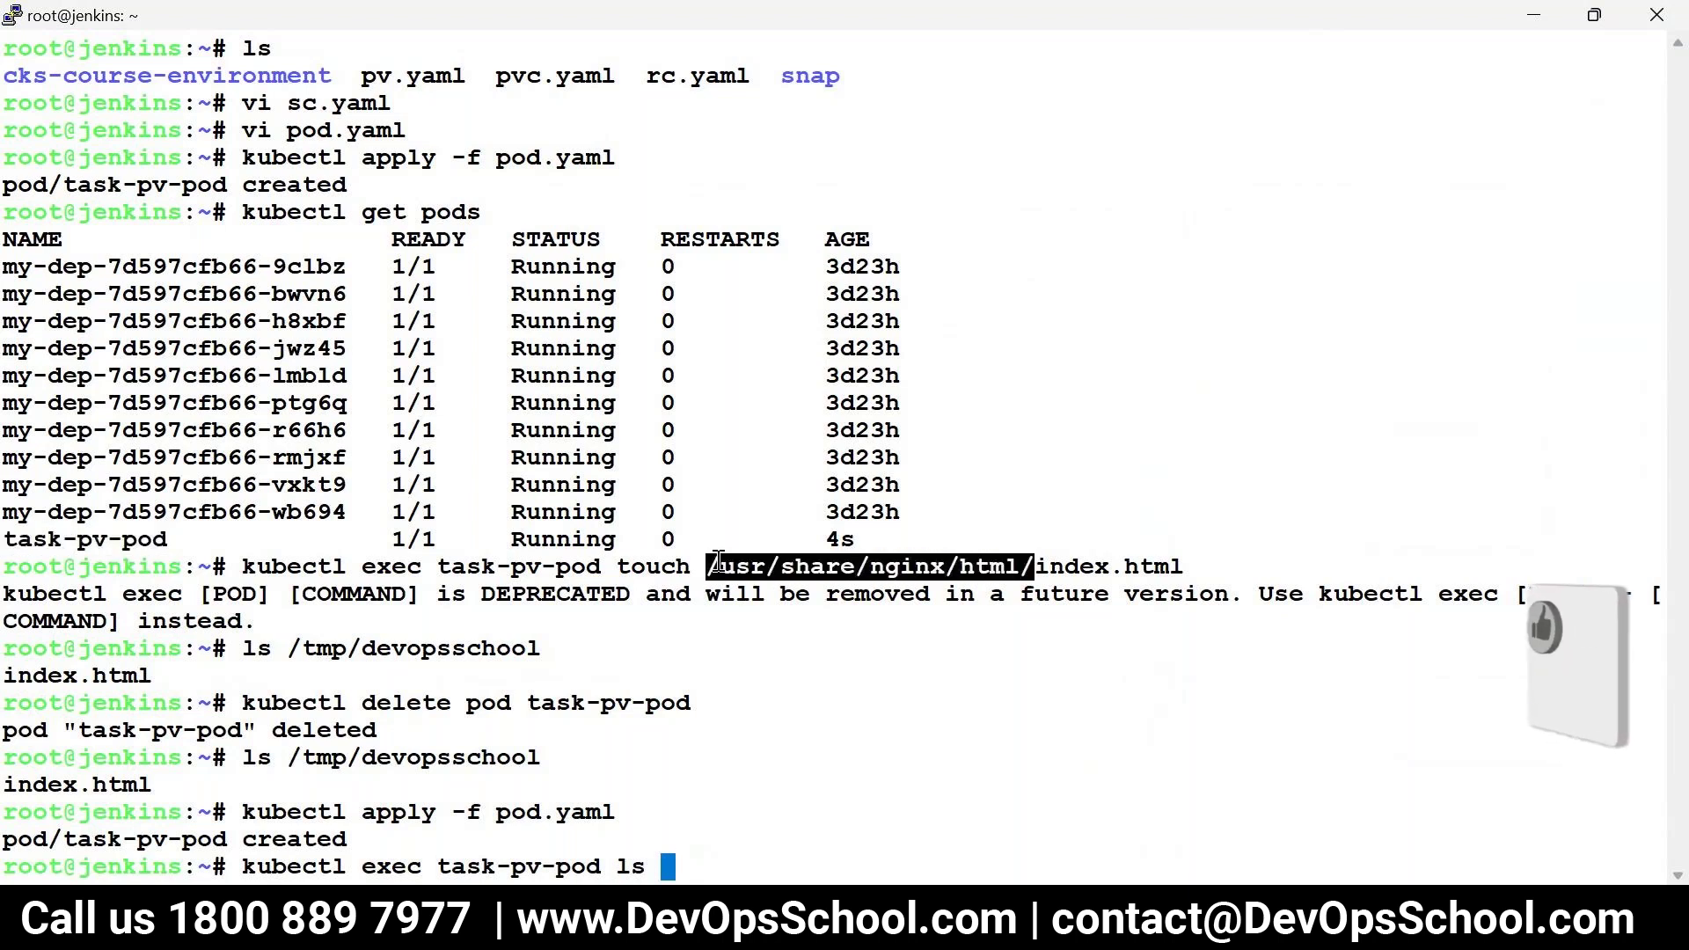
{"action": "right_click", "coordinate": [1179, 409]}
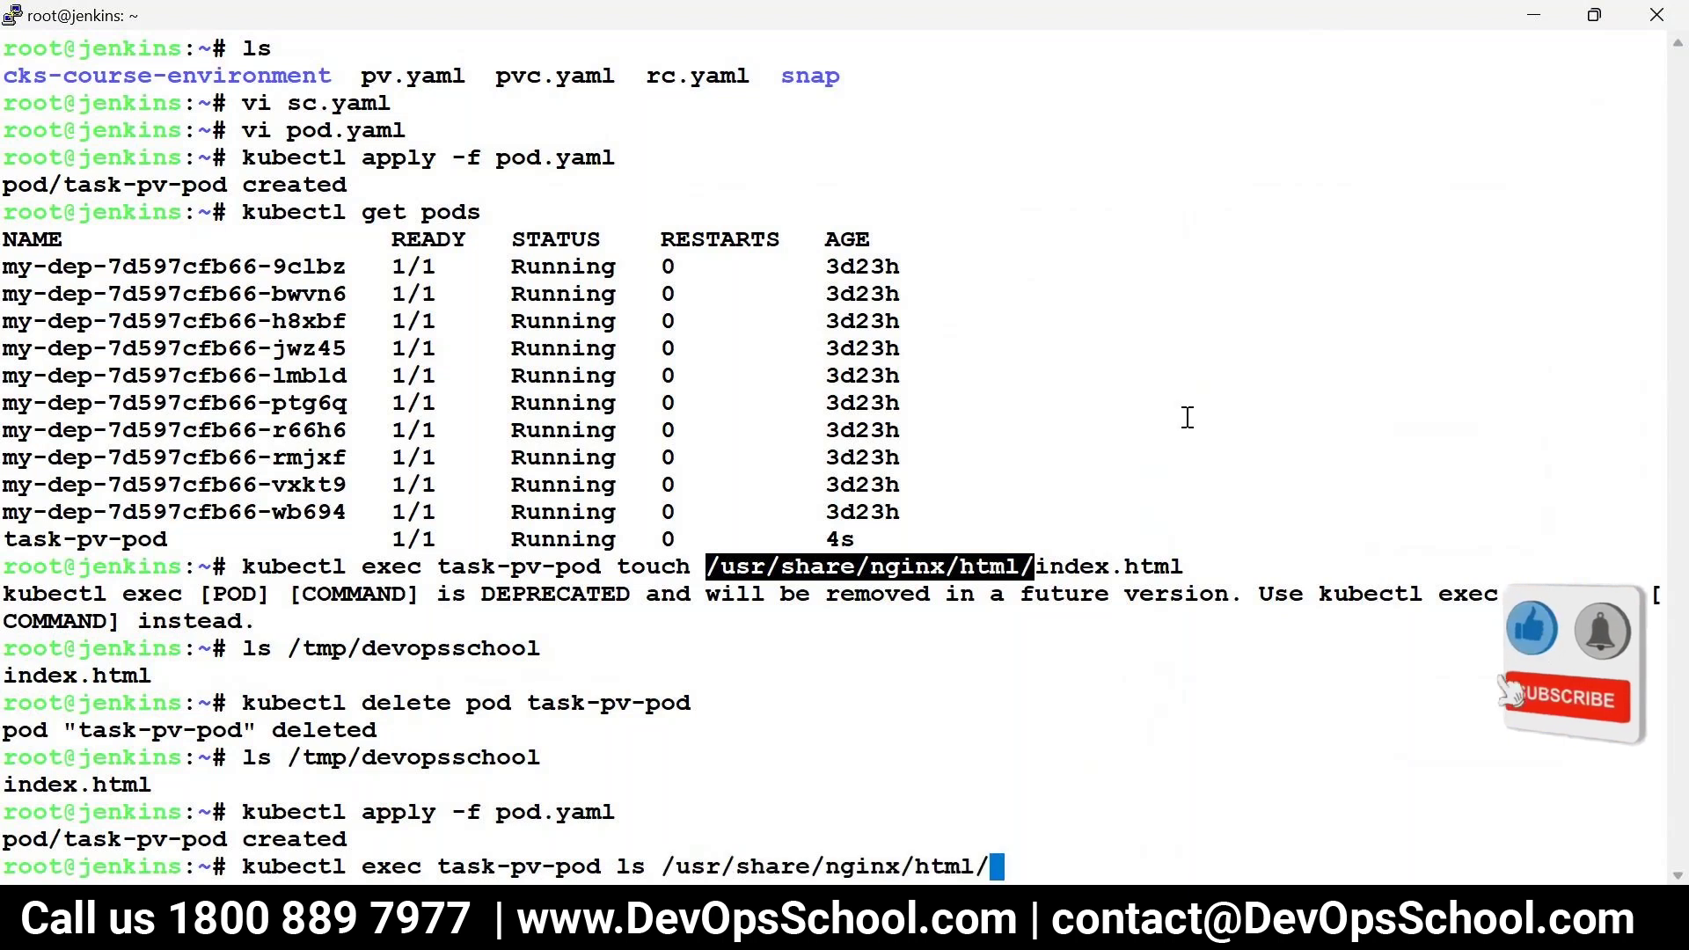
{"action": "key", "text": "Return"}
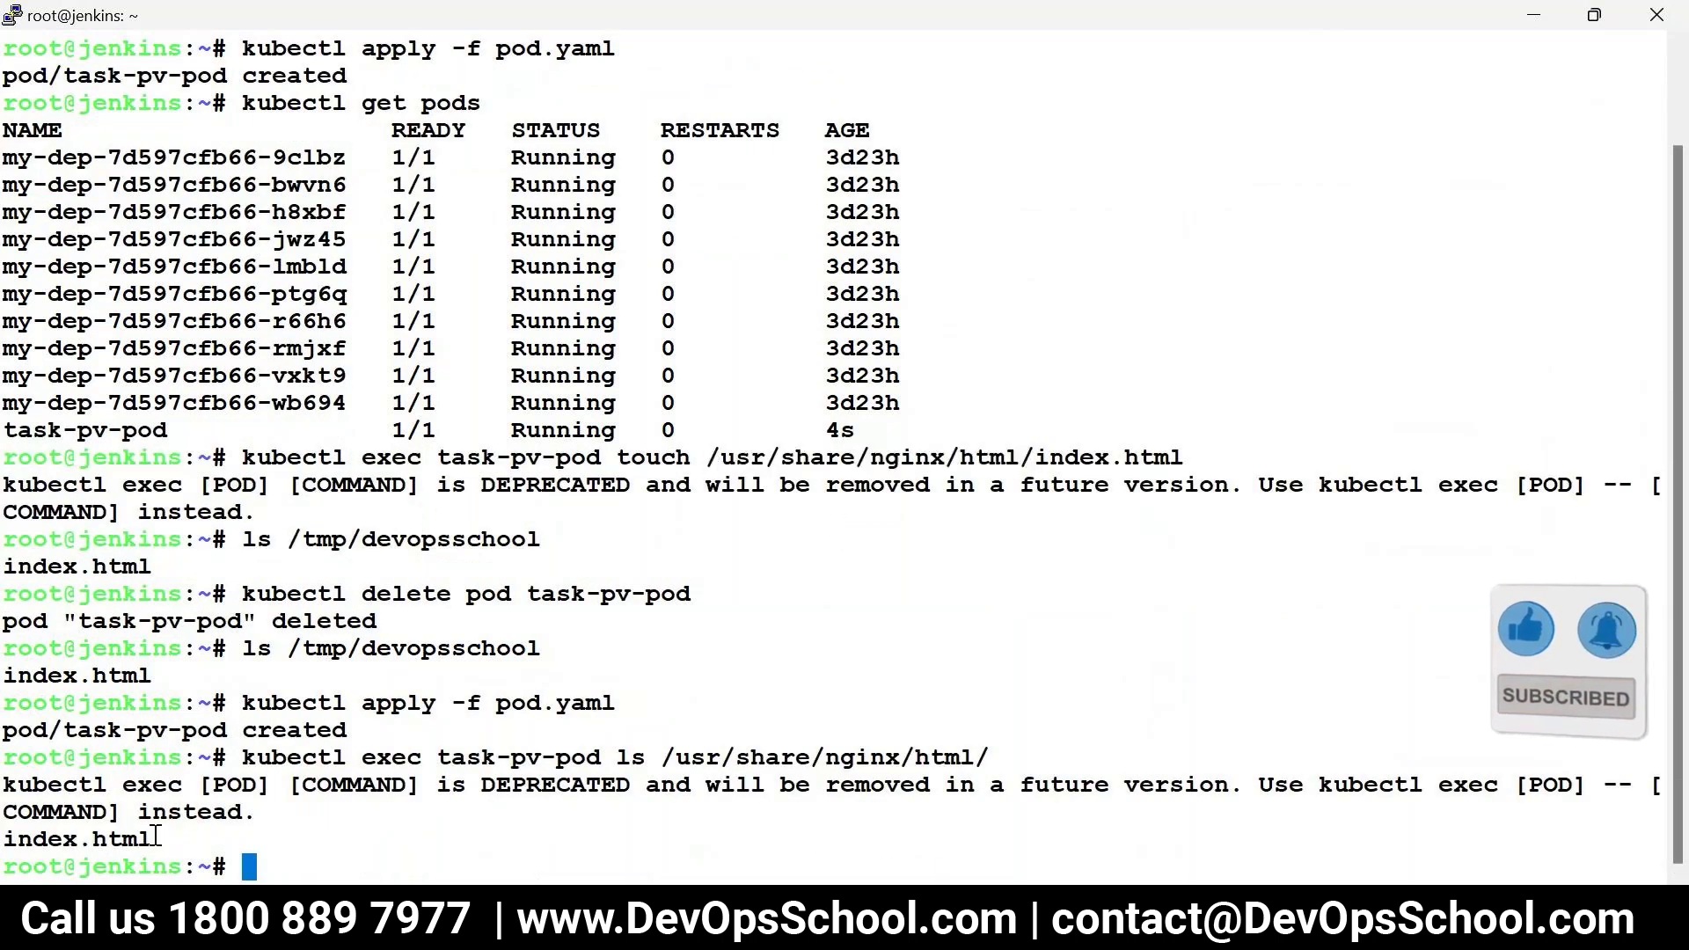
{"action": "left_click_drag", "start_coordinate": [156, 836], "coordinate": [5, 843]}
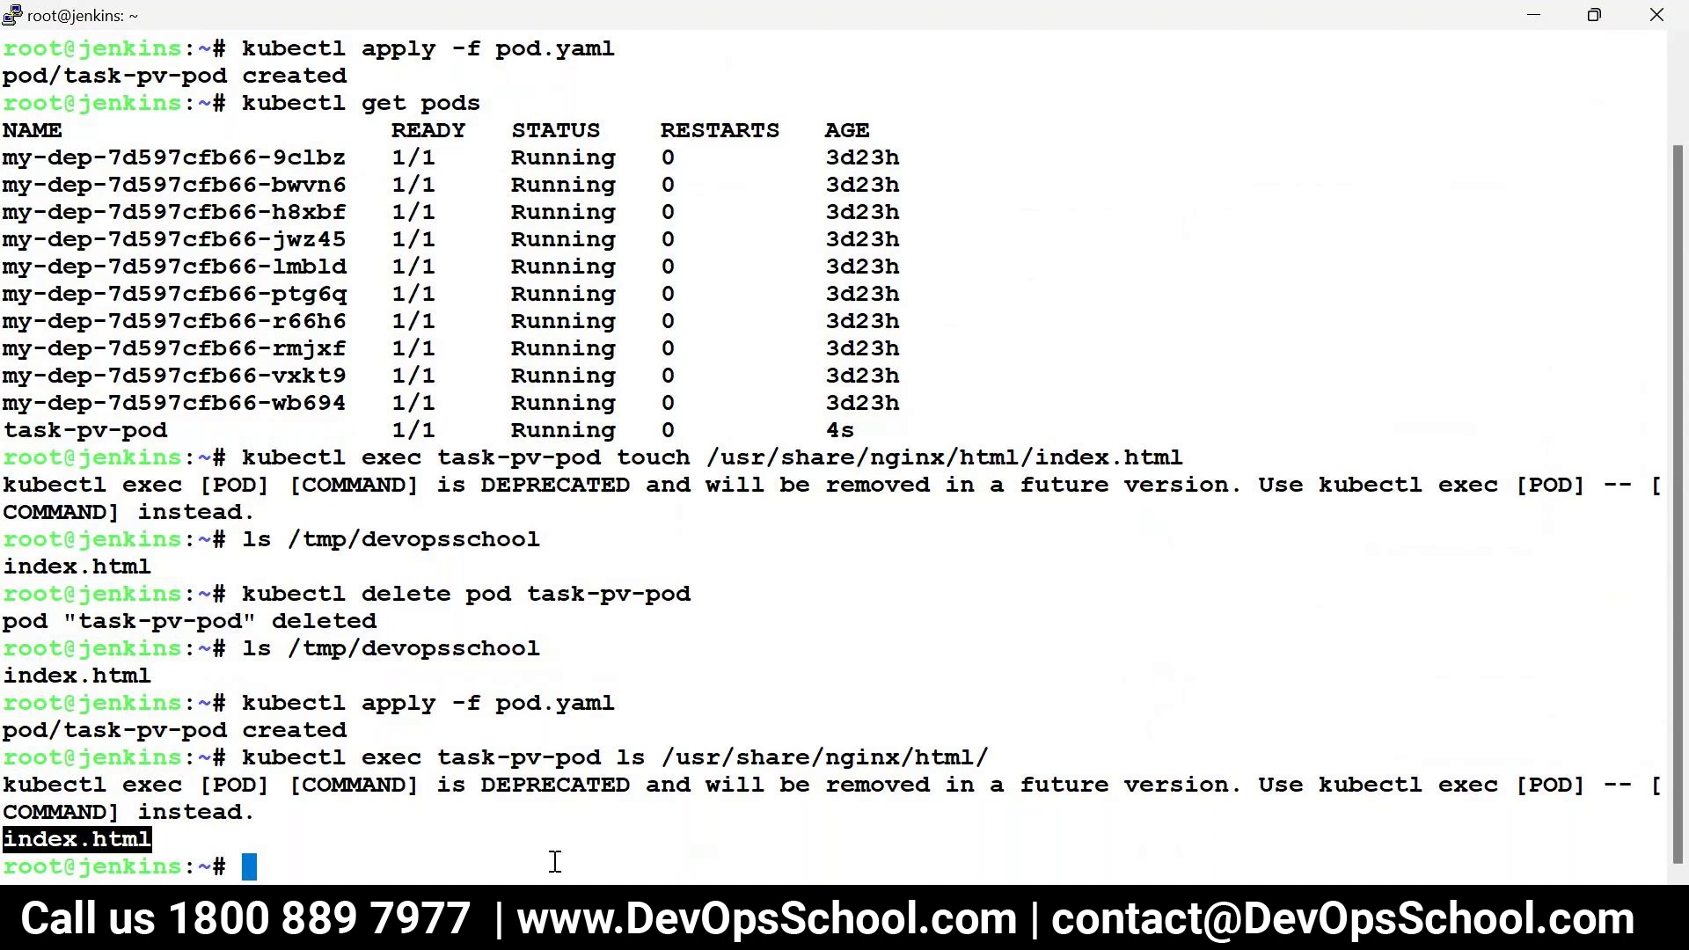
Step: Switch to the Notepad notes and duplicate the "POD -> PVC -> PV" user/admin block, including its separator lines, below a blank line
{"action": "mouse_move", "coordinate": [565, 924]}
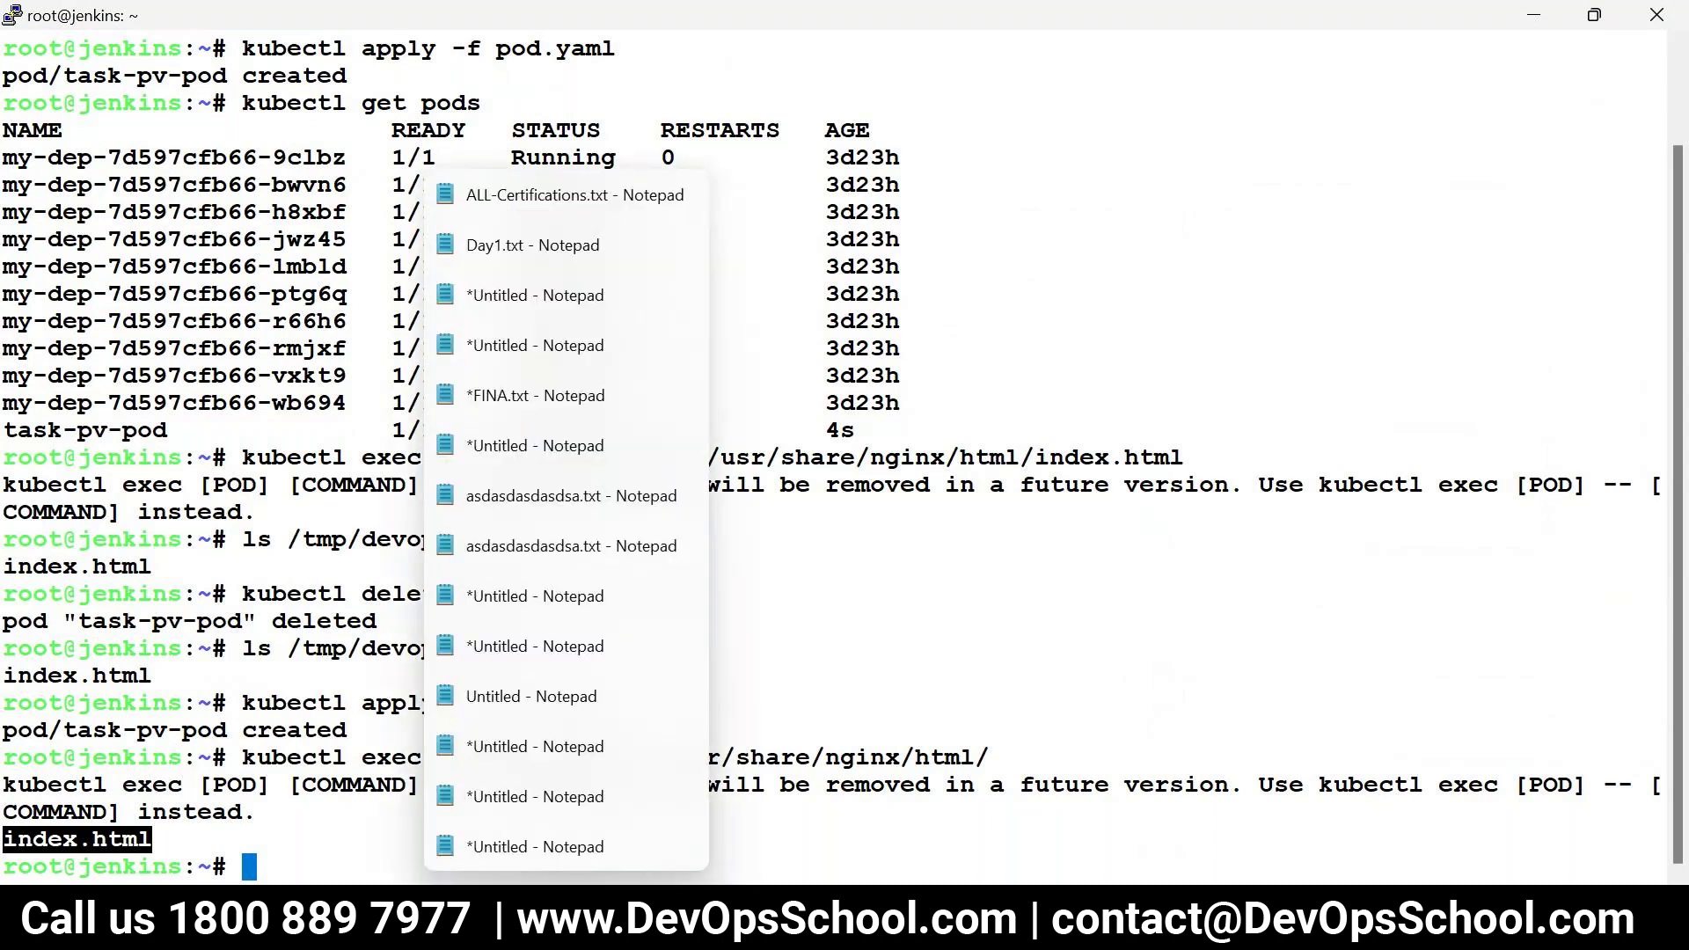
{"action": "left_click", "coordinate": [538, 845]}
{"action": "left_click_drag", "start_coordinate": [425, 611], "coordinate": [4, 585]}
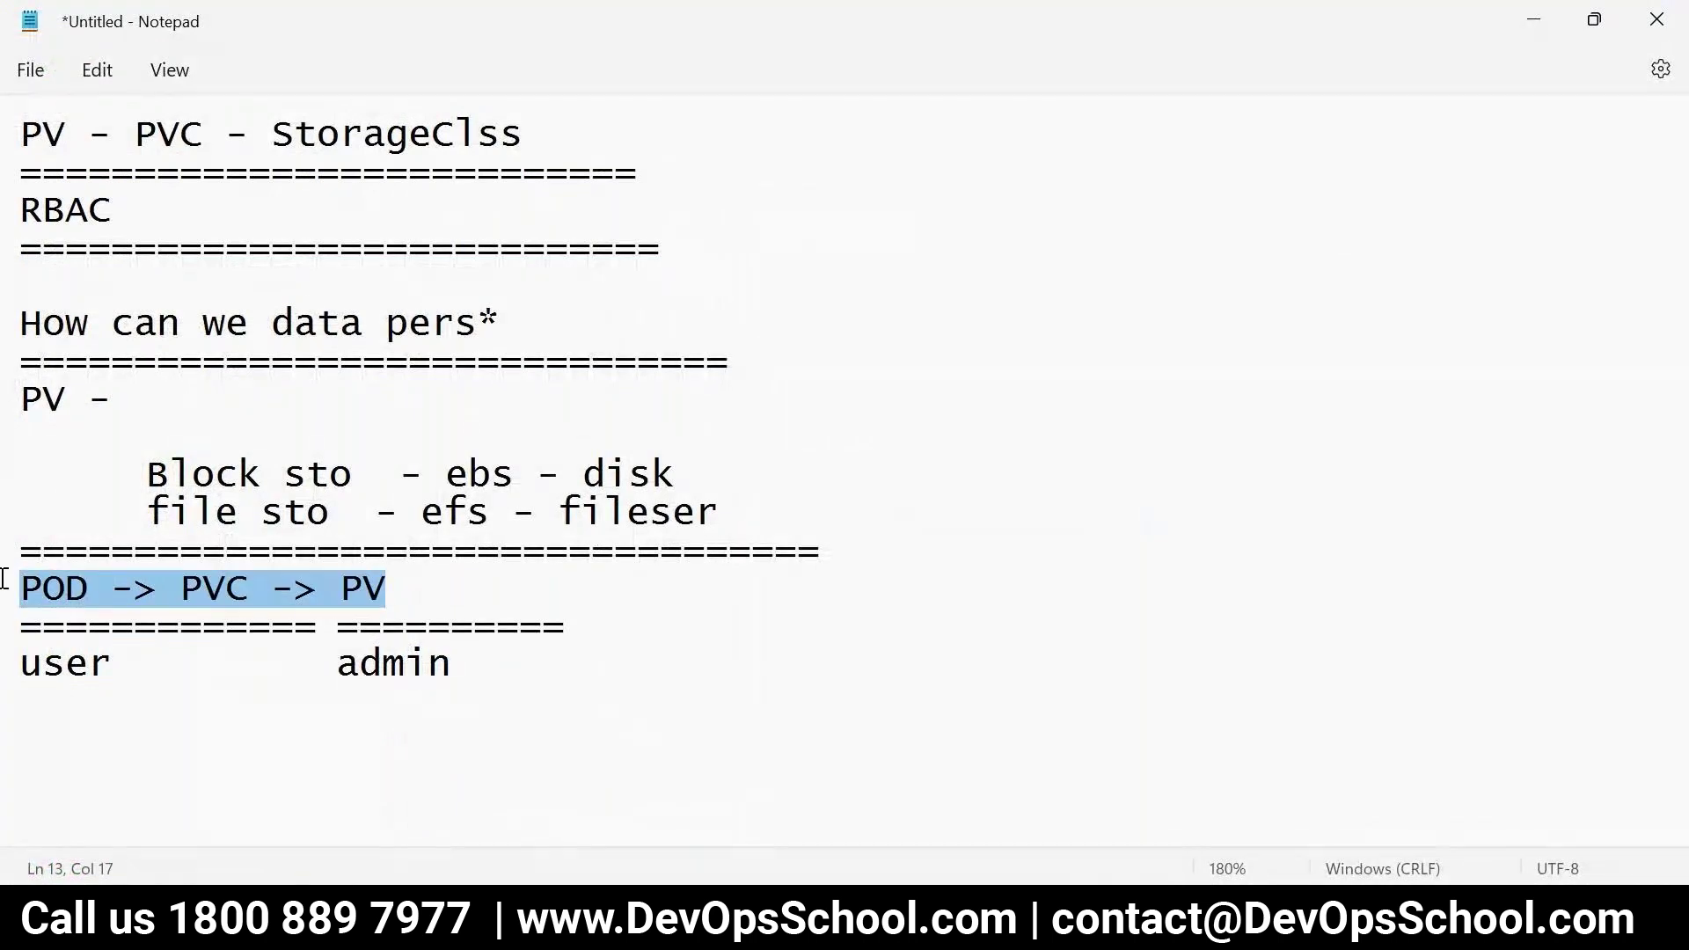
{"action": "left_click_drag", "start_coordinate": [476, 683], "coordinate": [20, 563]}
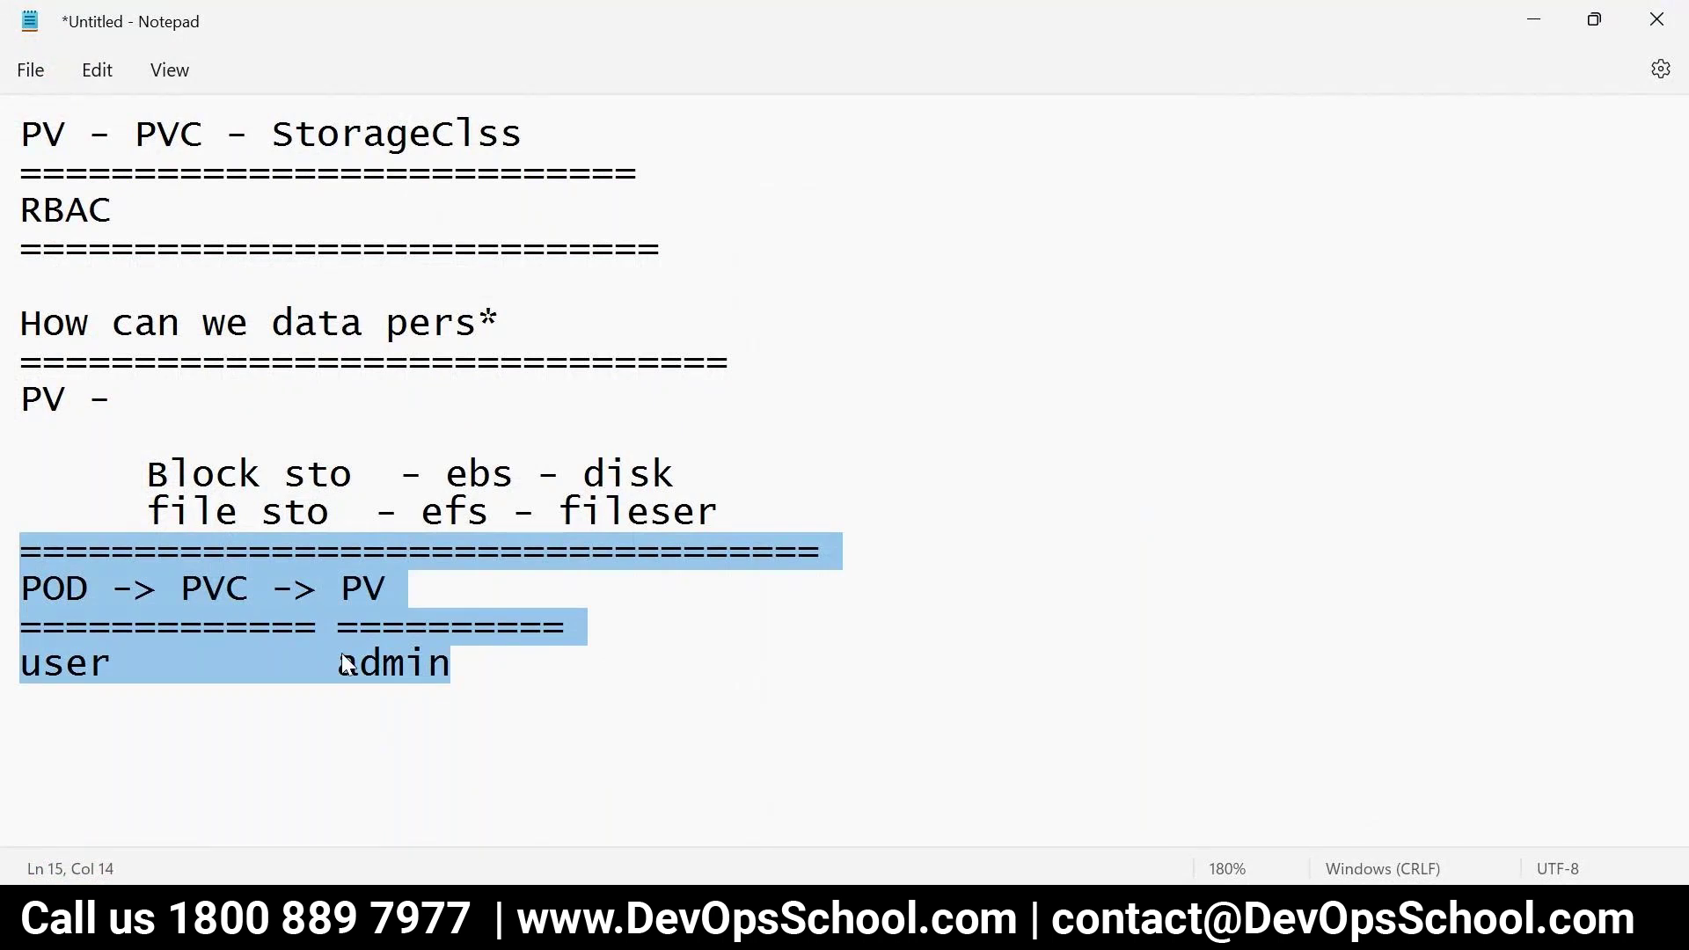
{"action": "left_click", "coordinate": [505, 739]}
{"action": "key", "text": "Return"}
{"action": "key", "text": "Return"}
{"action": "type", "text": "=================================== POD -> PVC -> PV ============= ========== user          admin"}
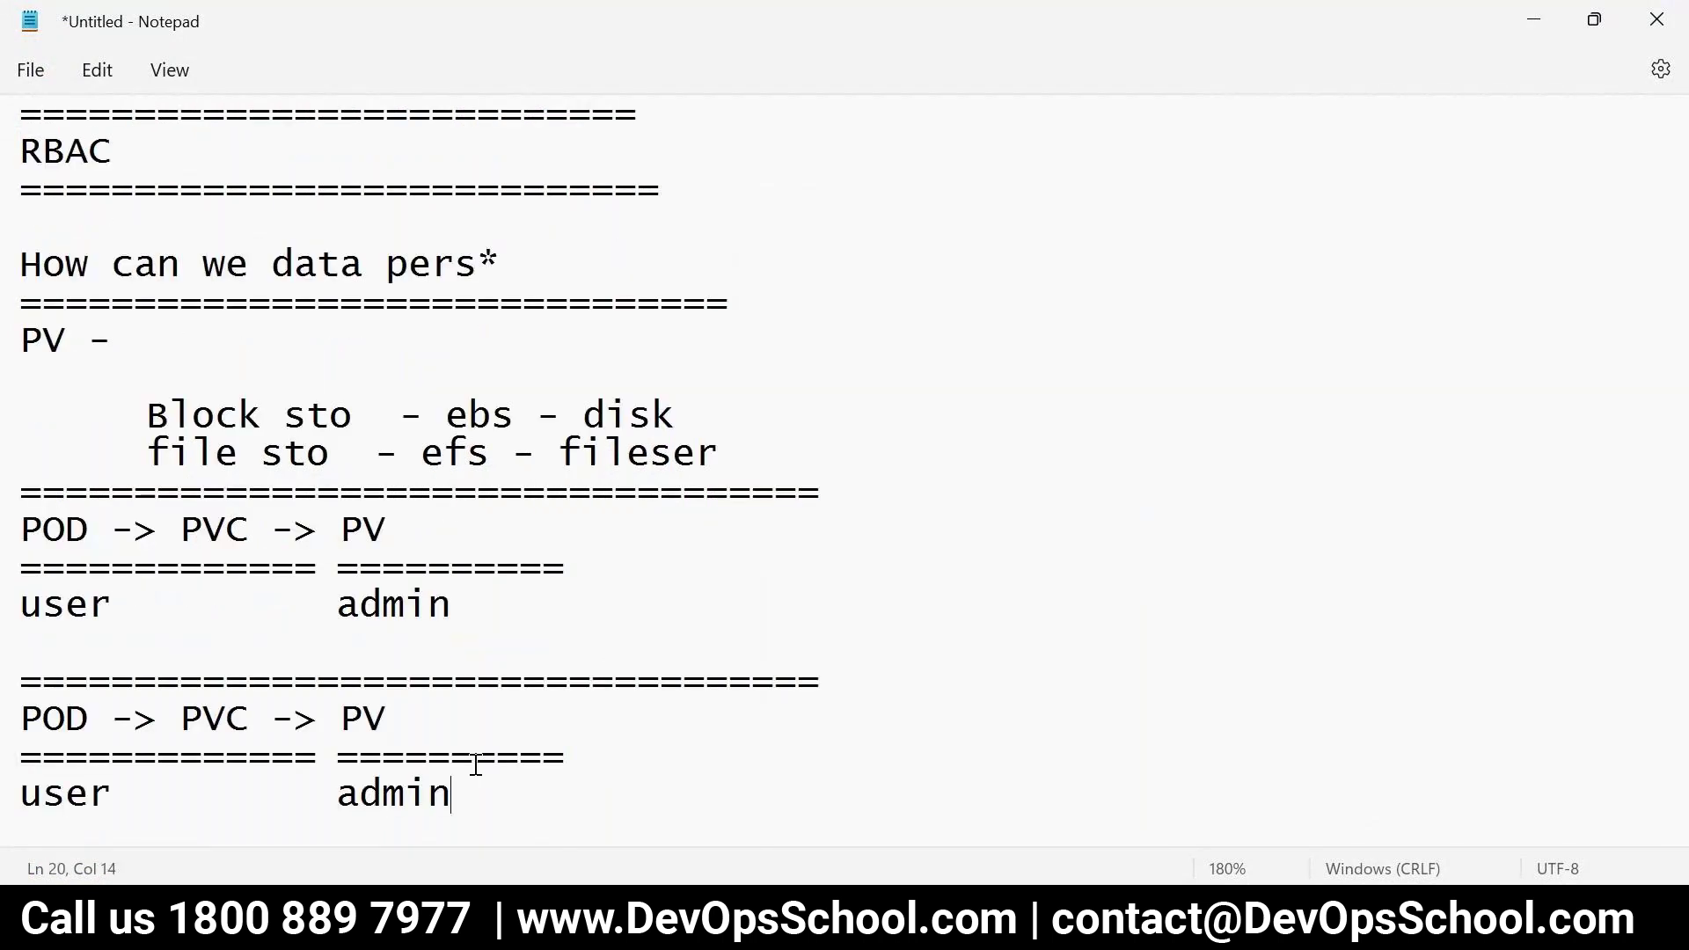
{"action": "scroll", "coordinate": [501, 691], "scroll_direction": "up", "scroll_amount": 1}
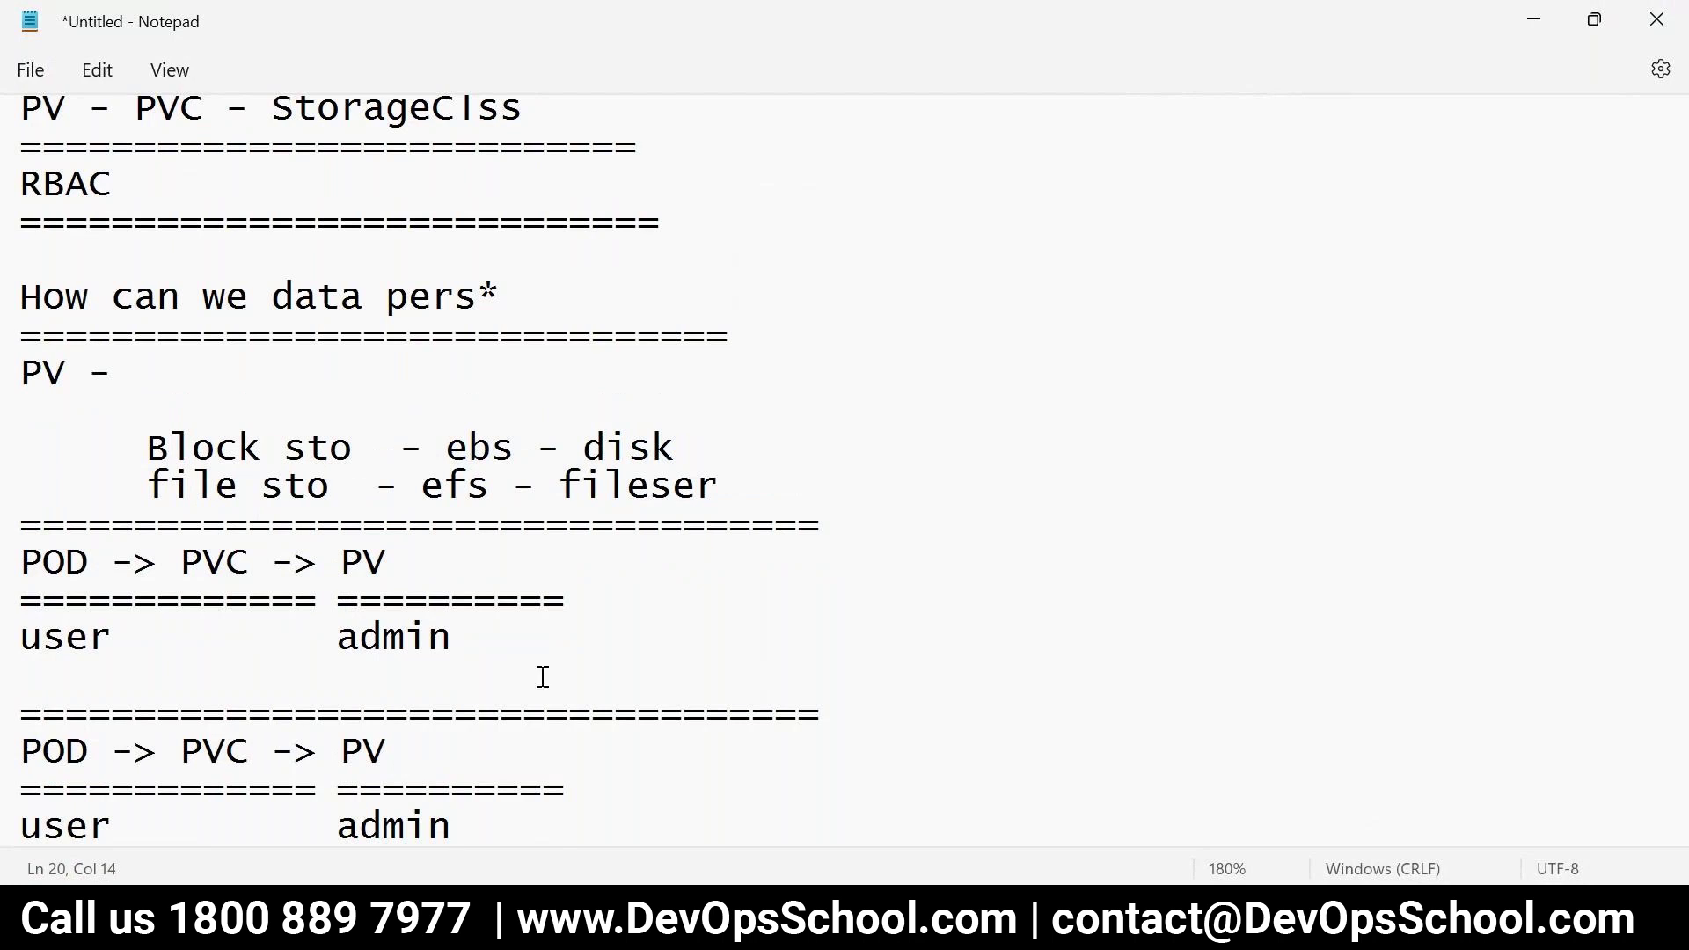
Step: Append "-> SC" to the POD -> PVC -> PV line in the duplicated block
{"action": "key", "text": "alt"}
{"action": "mouse_move", "coordinate": [392, 928]}
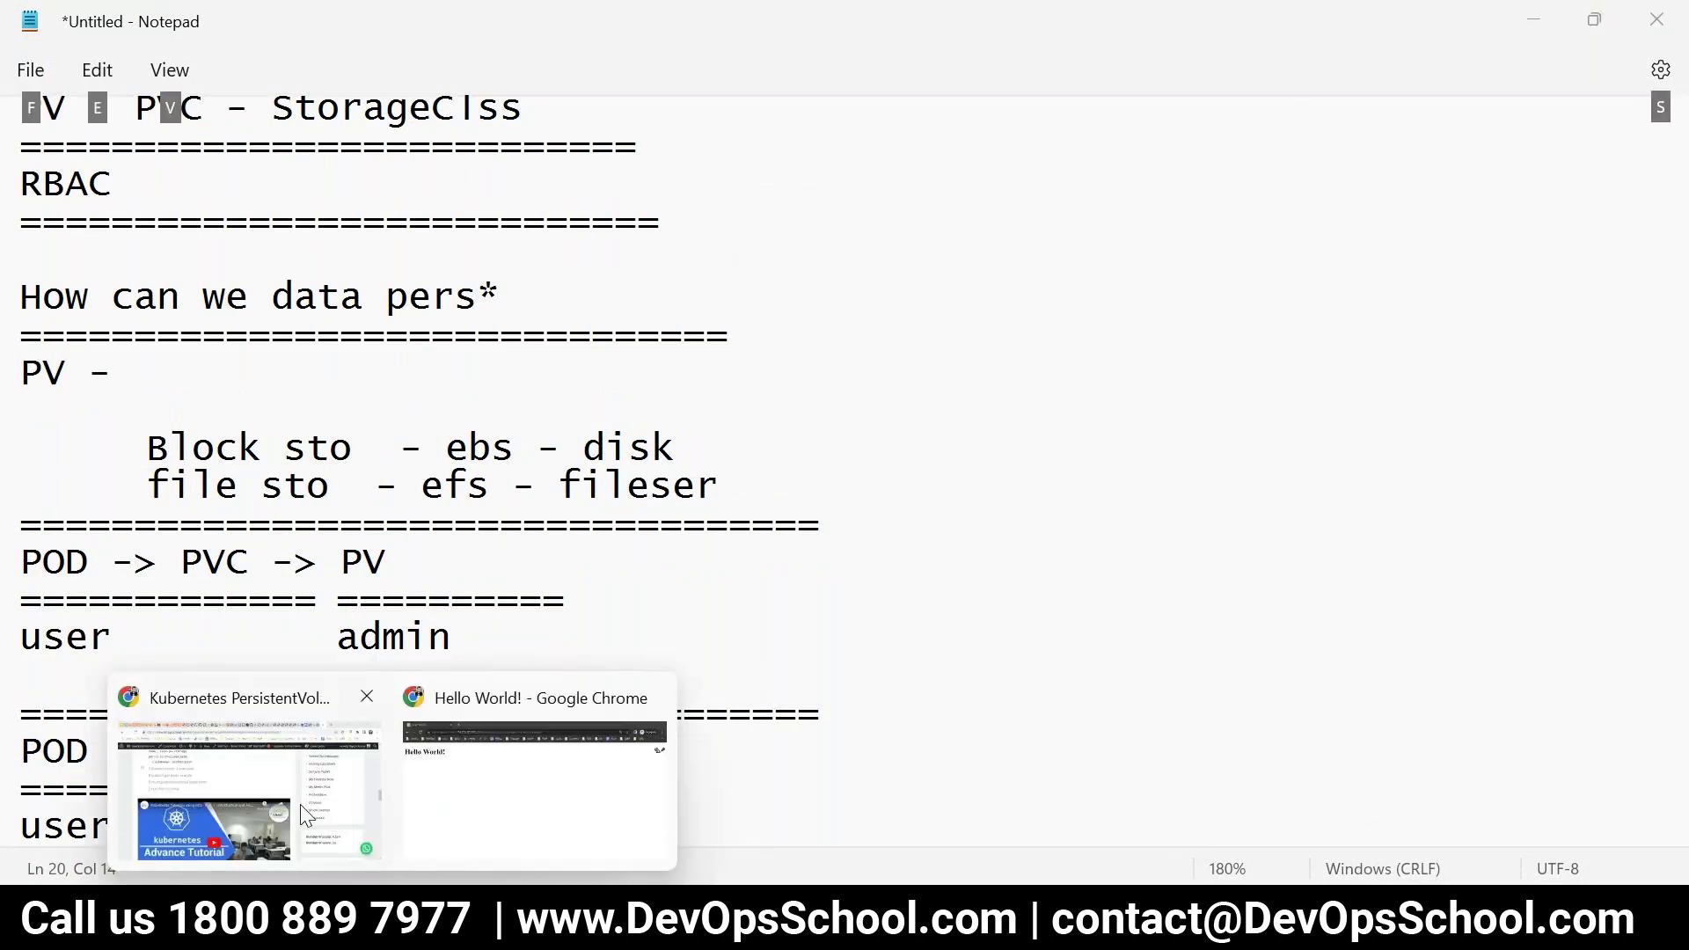
{"action": "left_click_drag", "start_coordinate": [43, 750], "coordinate": [64, 750]}
{"action": "left_click", "coordinate": [249, 751]}
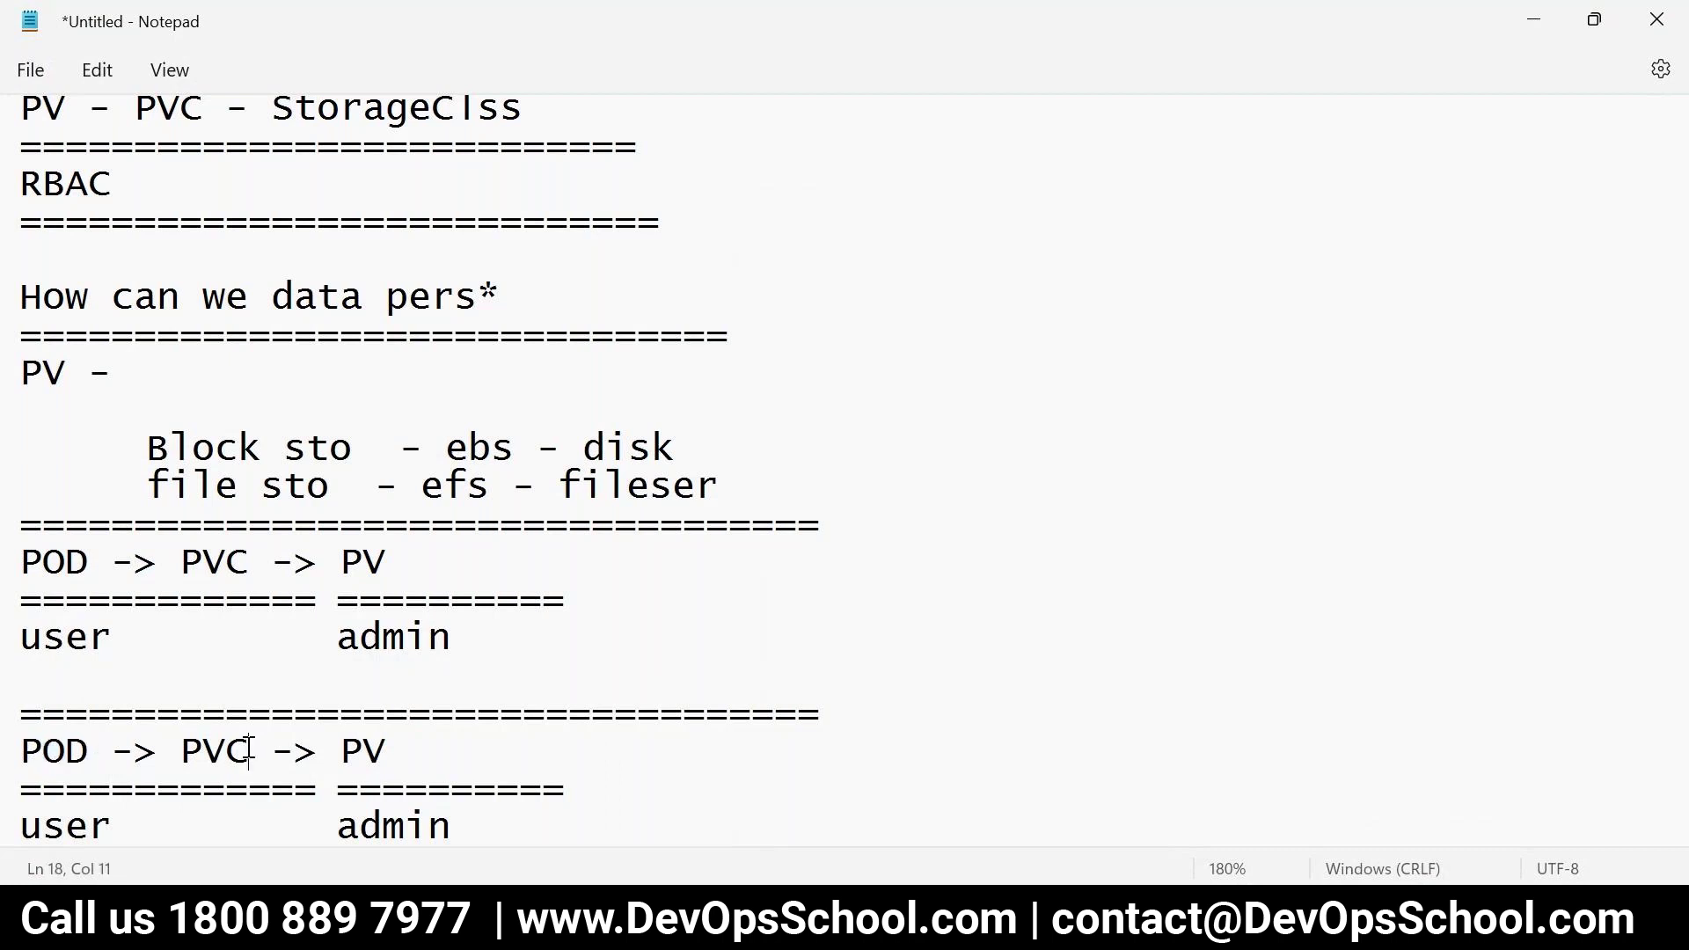
{"action": "double_click", "coordinate": [251, 757]}
{"action": "left_click_drag", "start_coordinate": [269, 751], "coordinate": [390, 746]}
{"action": "type", "text": "-"}
{"action": "type", "text": "."}
{"action": "key", "text": "BackSpace"}
{"action": "key", "text": "BackSpace"}
{"action": "type", "text": "> SC"}
{"action": "double_click", "coordinate": [489, 751]}
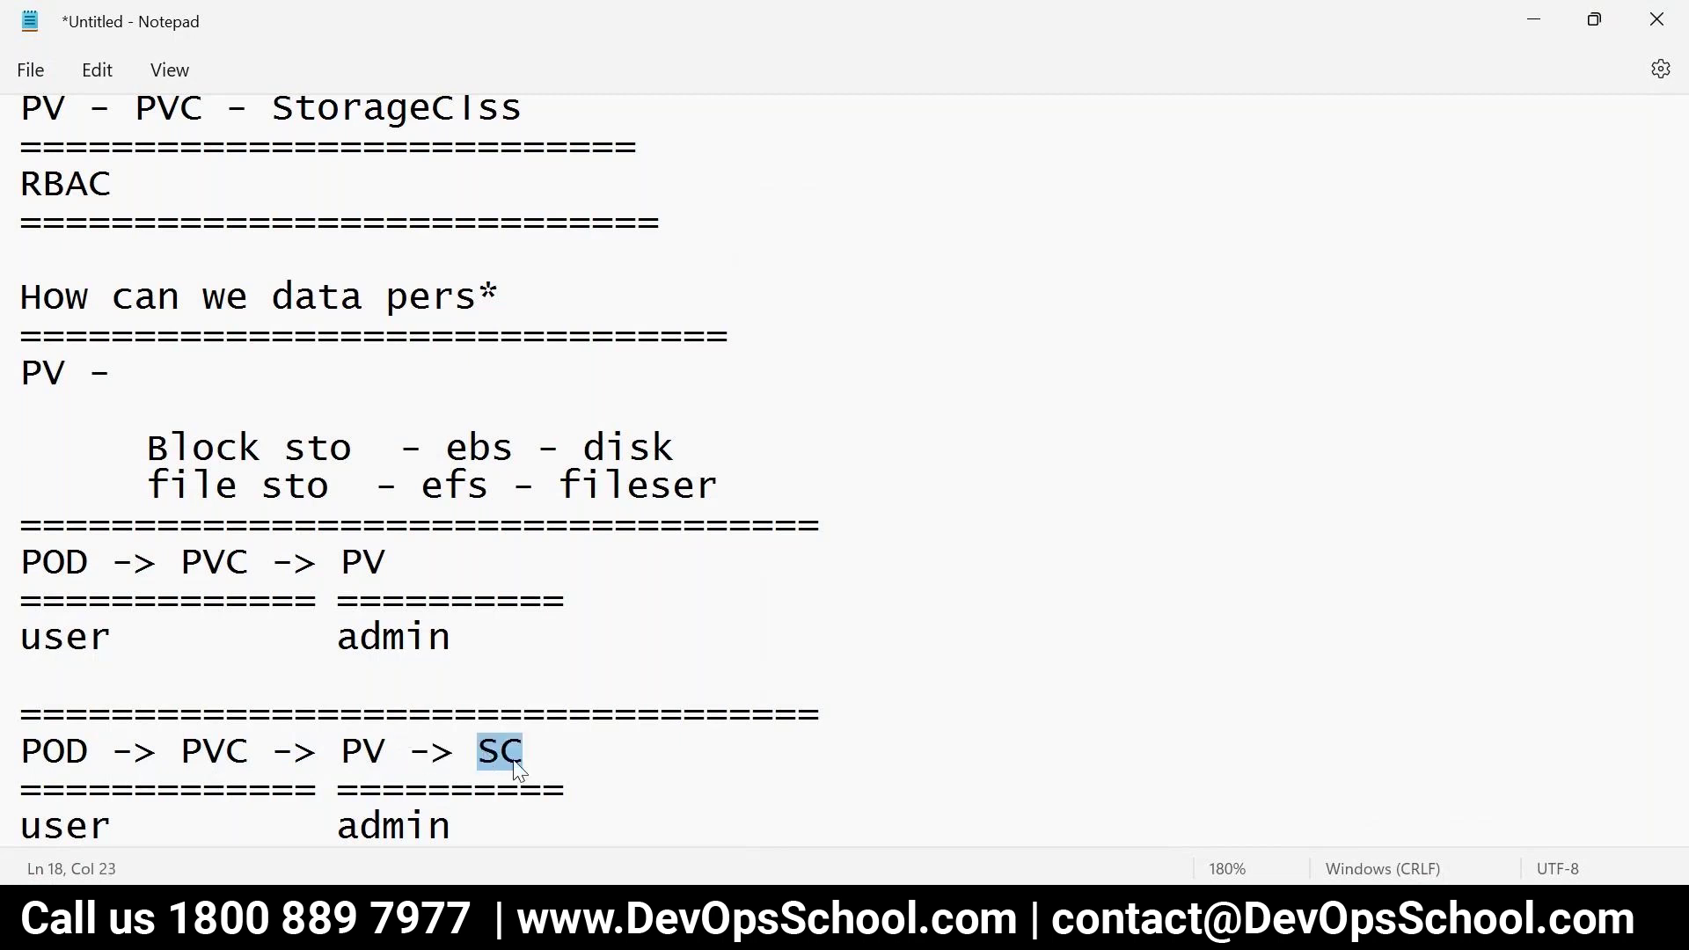
{"action": "left_click", "coordinate": [383, 752]}
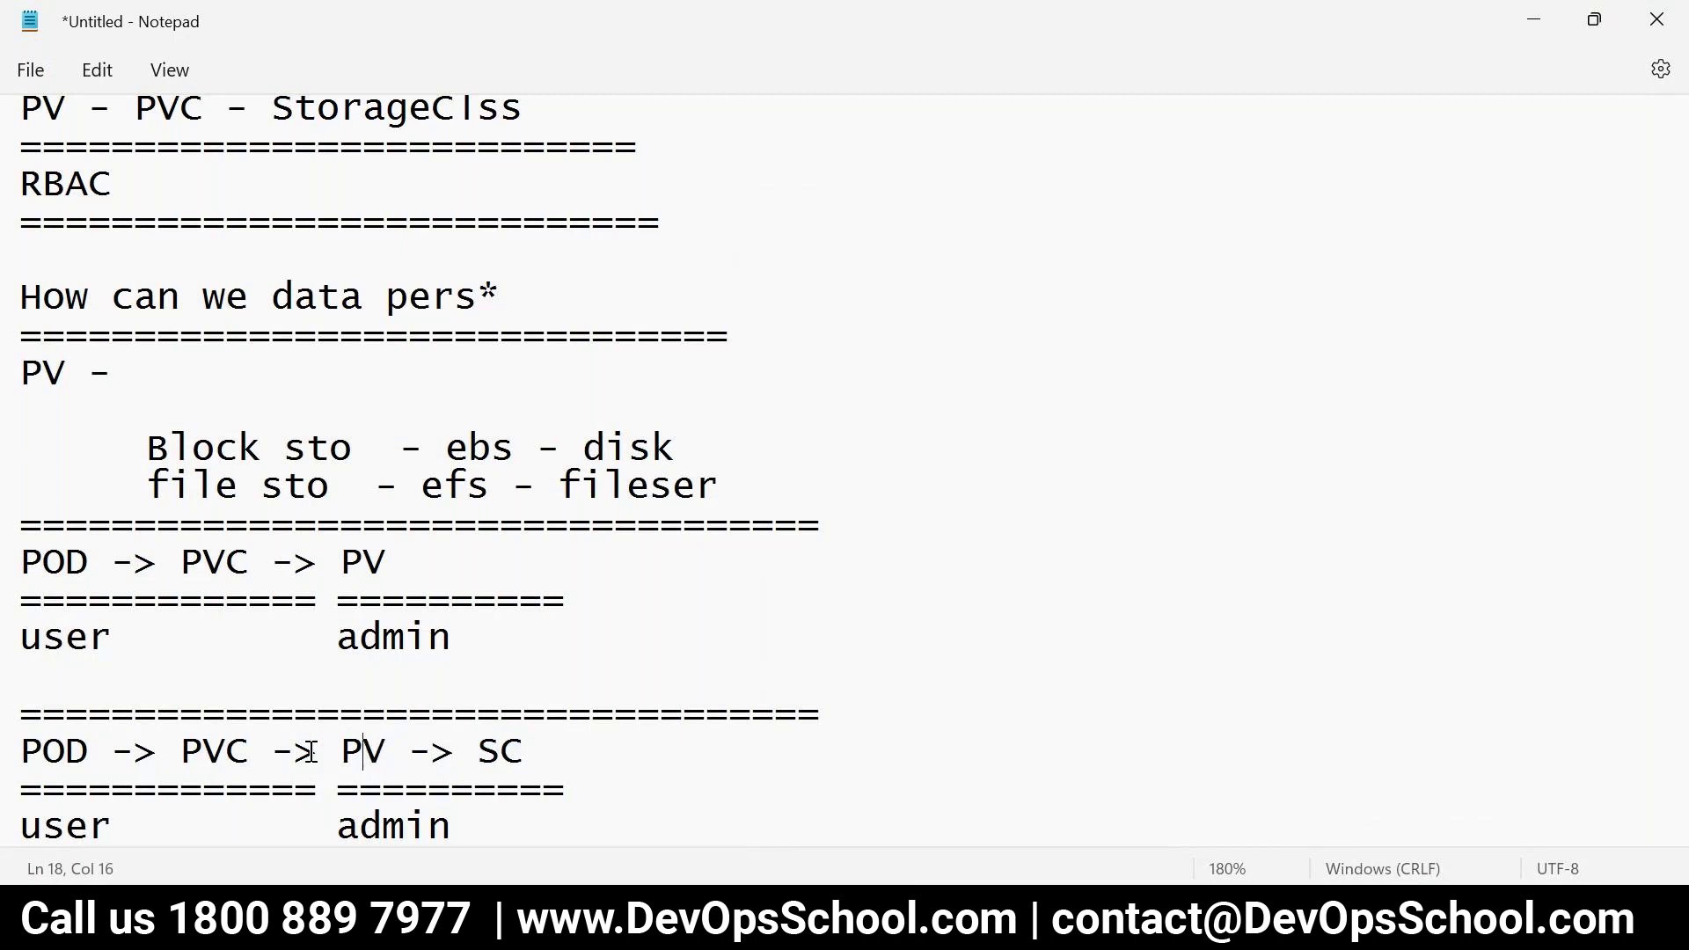
{"action": "left_click_drag", "start_coordinate": [249, 751], "coordinate": [42, 751]}
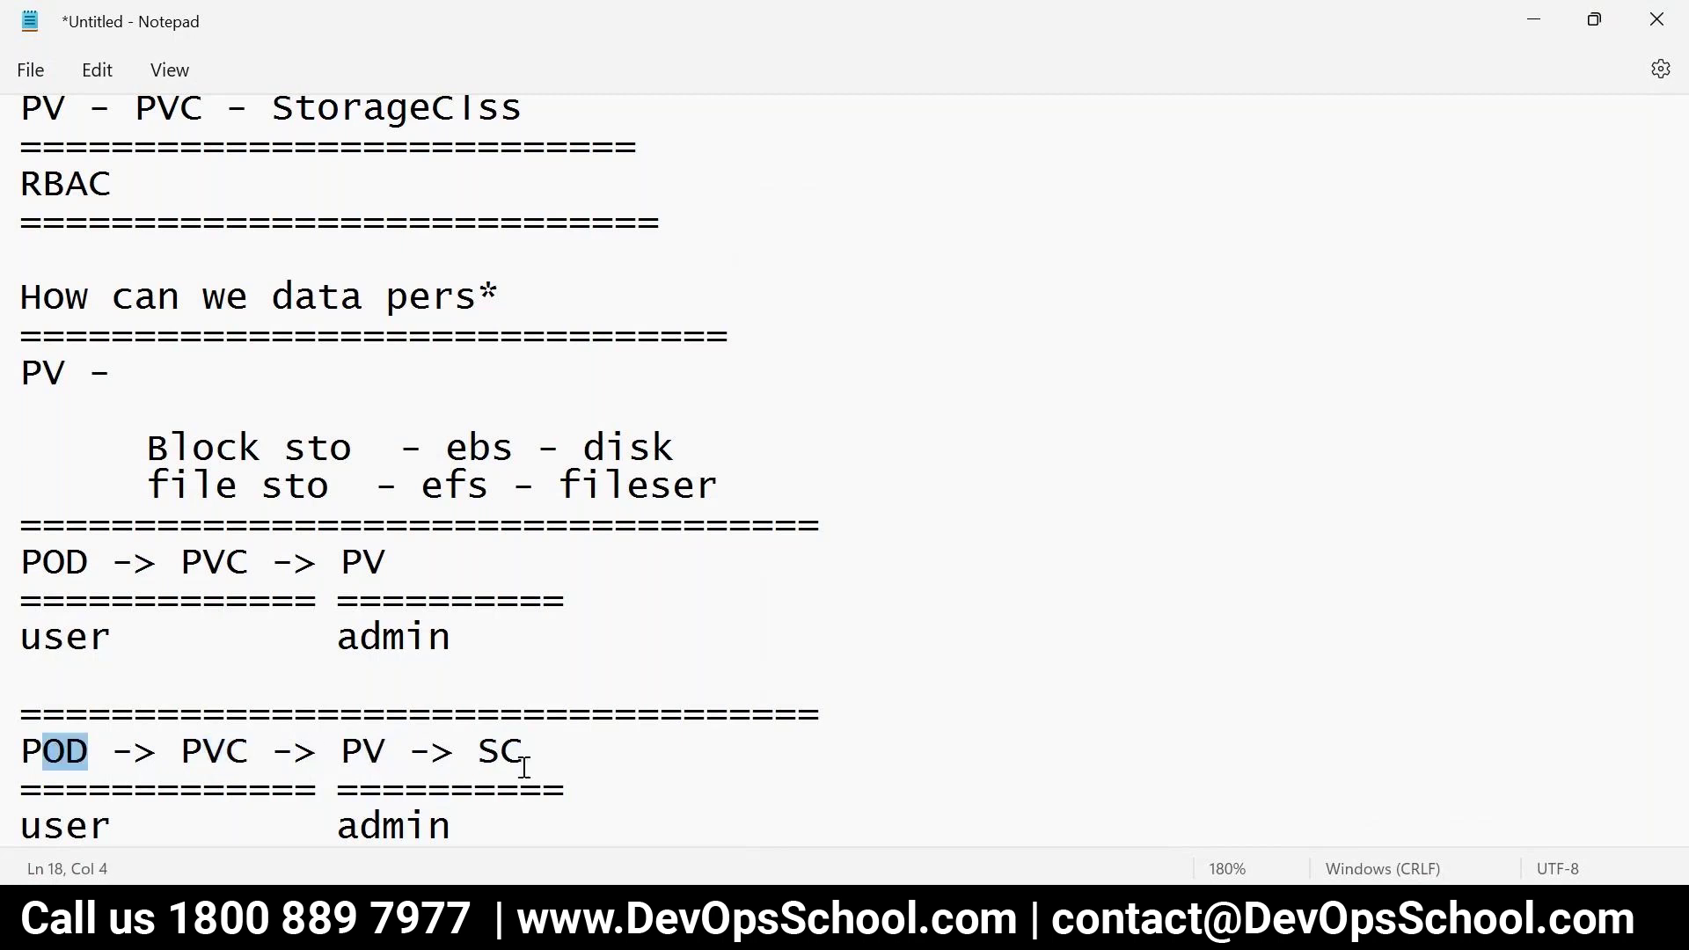
{"action": "left_click_drag", "start_coordinate": [524, 767], "coordinate": [486, 781]}
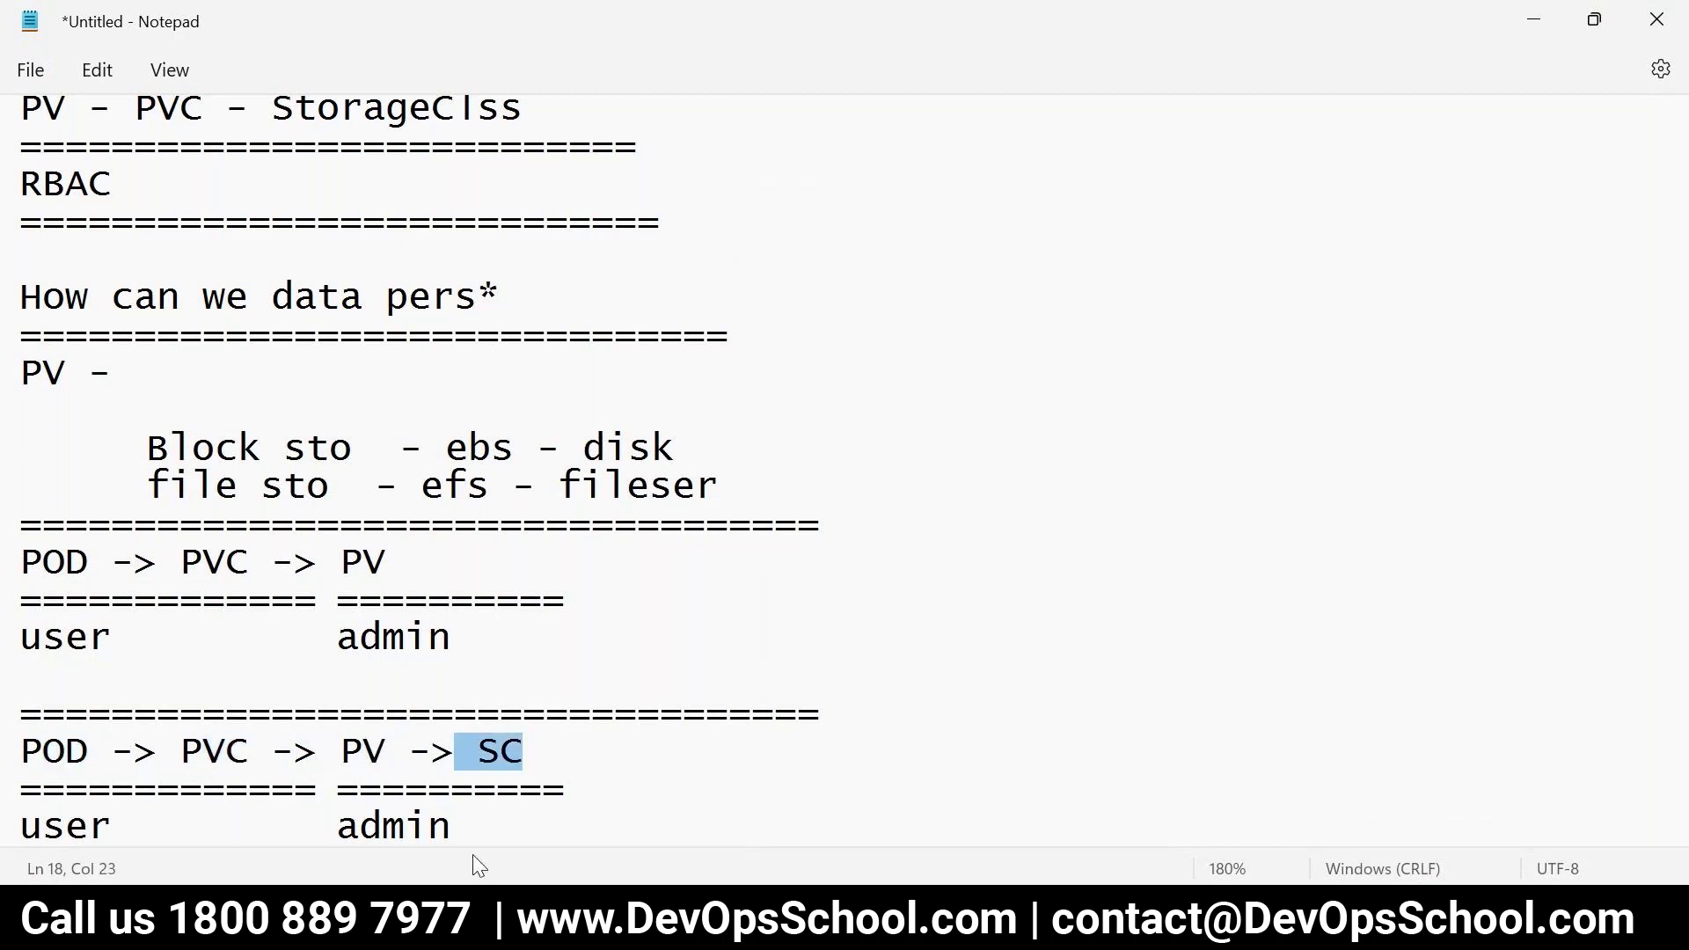
Step: Switch to the blog article in Chrome and examine the storageClassName and kind entries of pvc.yaml and the pv.yaml above it
{"action": "left_click", "coordinate": [393, 931]}
{"action": "left_click", "coordinate": [255, 784]}
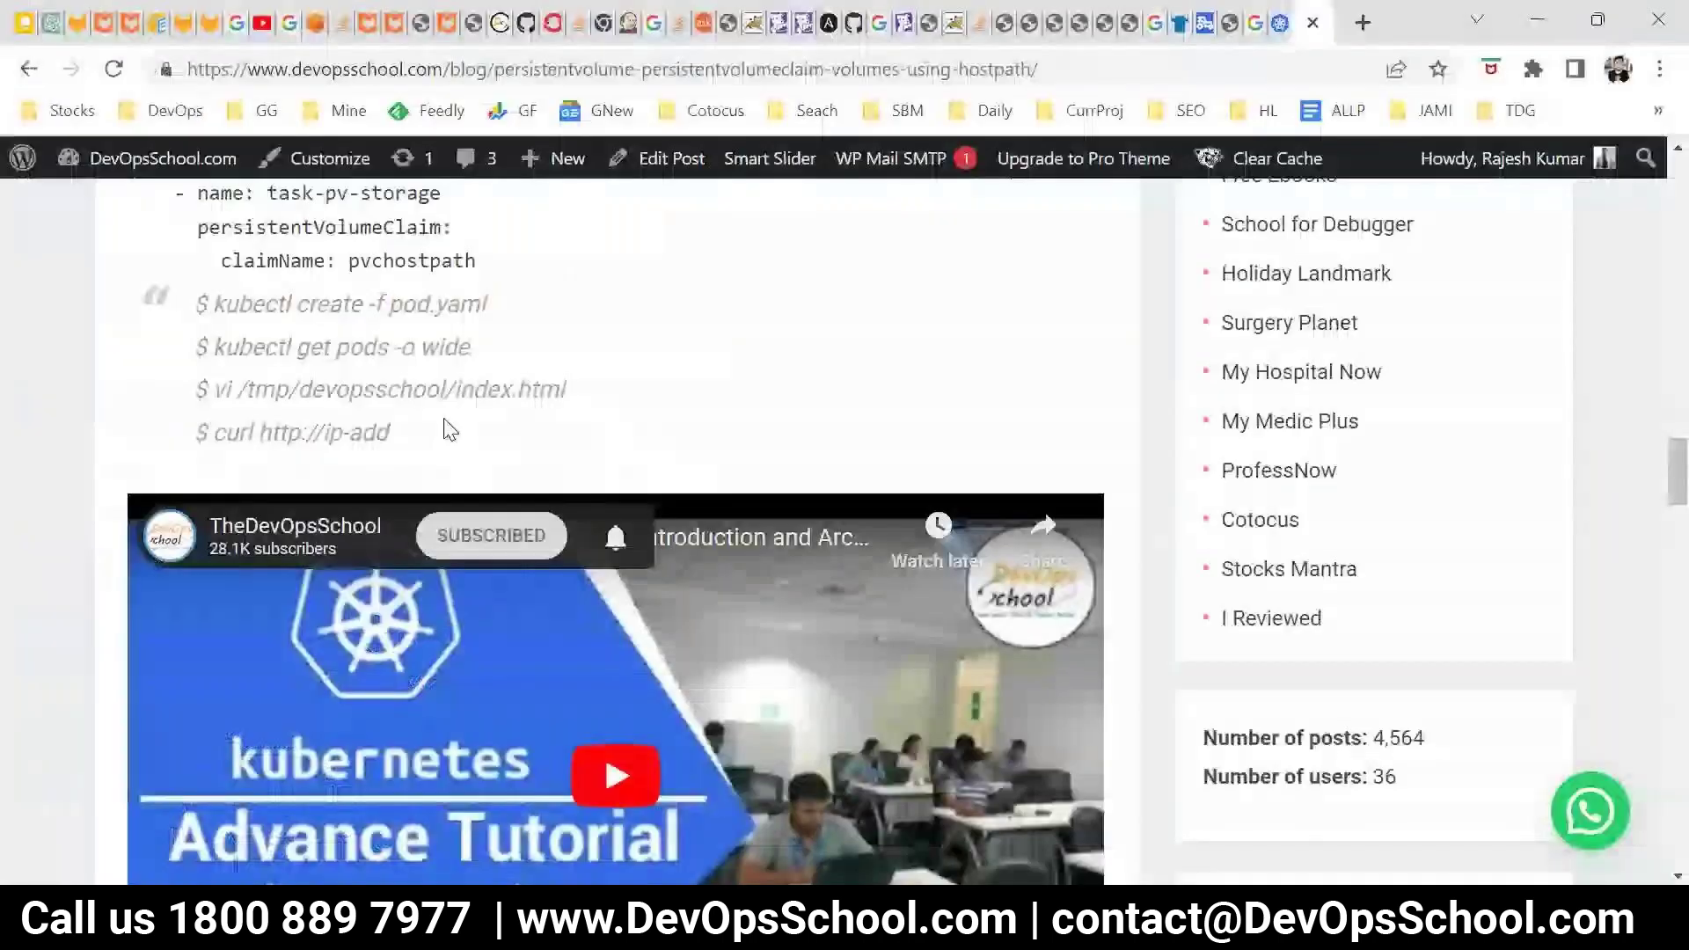
{"action": "scroll", "coordinate": [397, 537], "scroll_direction": "up", "scroll_amount": 5}
{"action": "scroll", "coordinate": [397, 536], "scroll_direction": "up", "scroll_amount": 6}
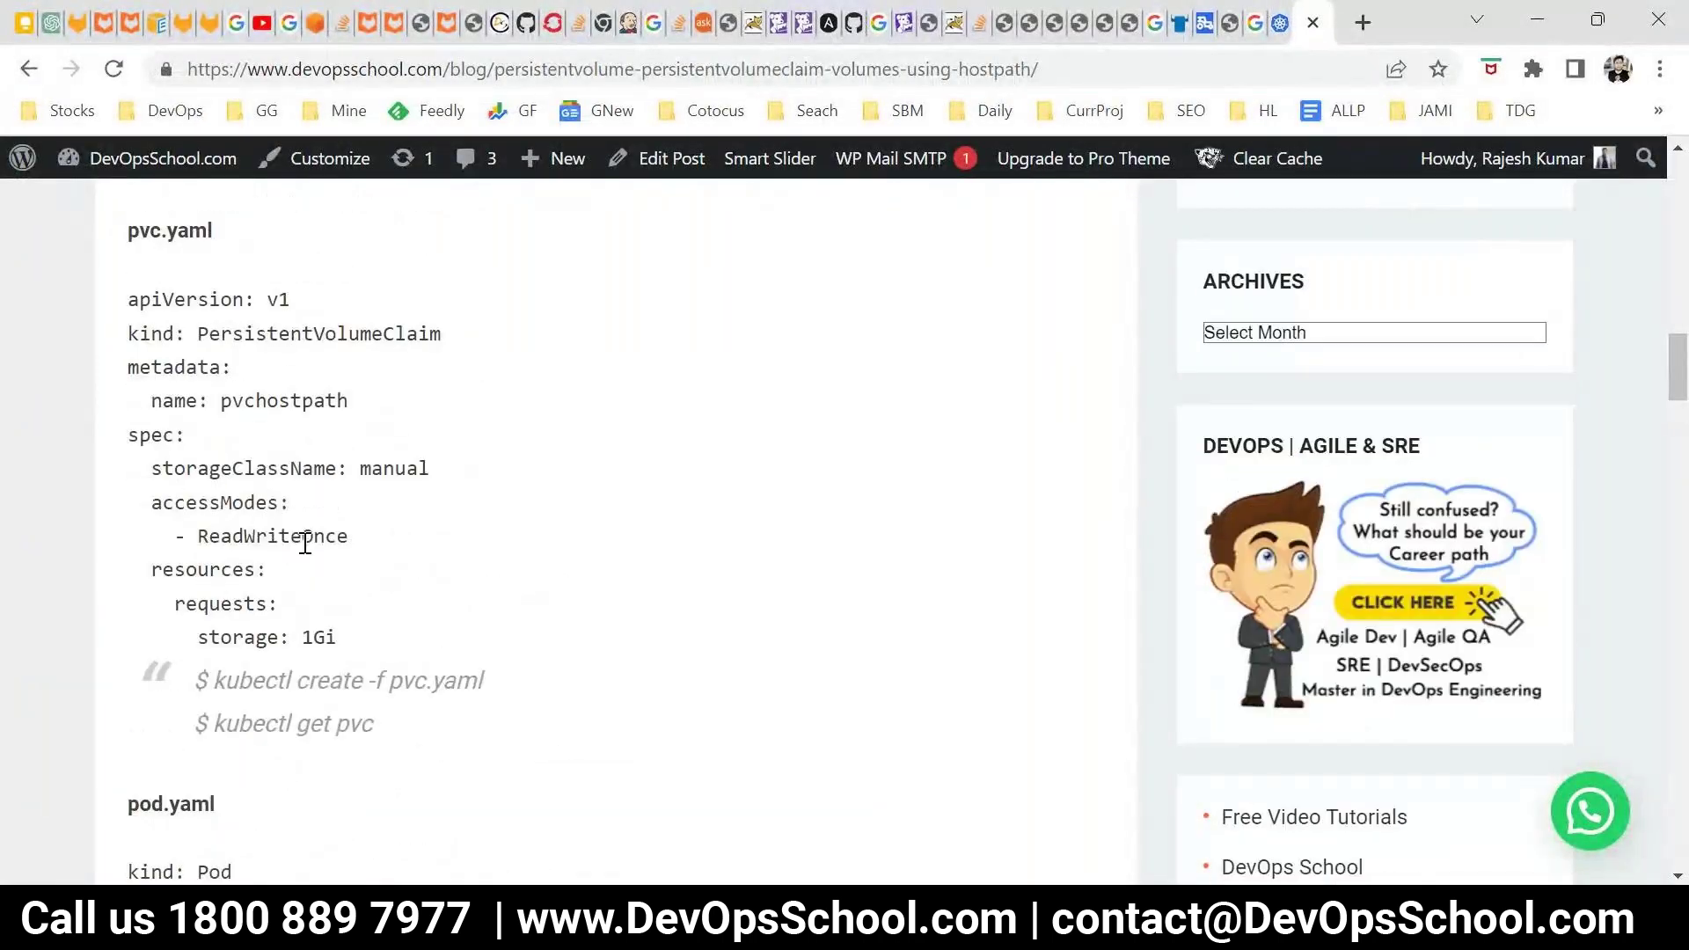
{"action": "left_click_drag", "start_coordinate": [175, 468], "coordinate": [371, 468]}
{"action": "scroll", "coordinate": [300, 413], "scroll_direction": "up", "scroll_amount": 3}
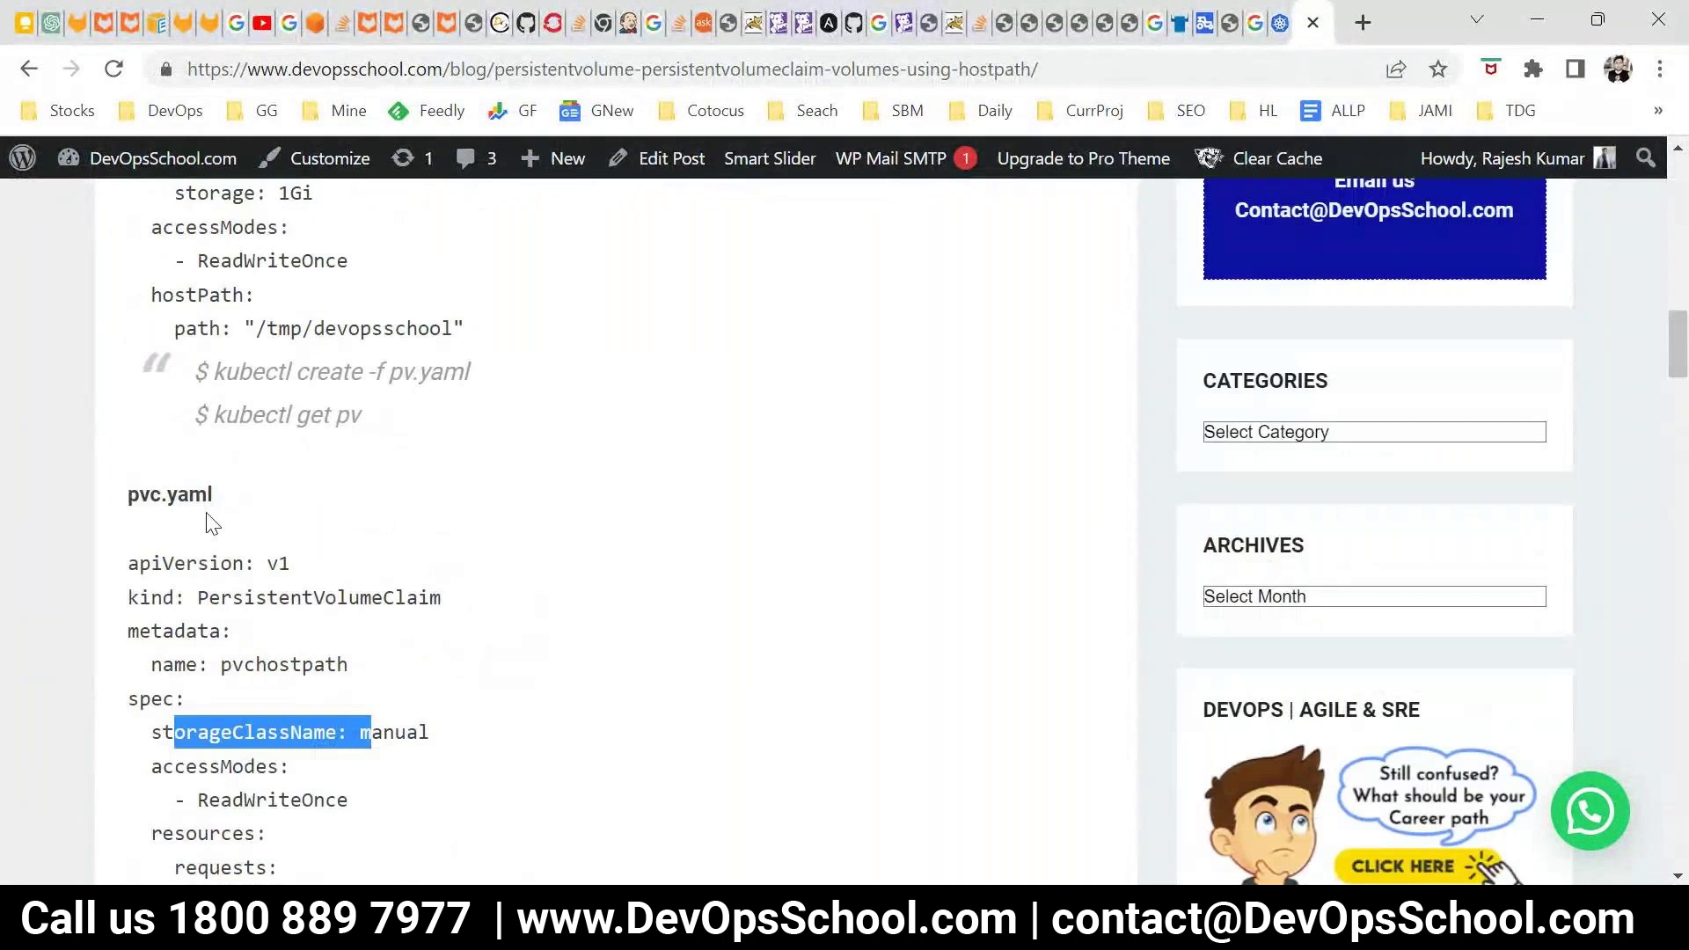
{"action": "left_click_drag", "start_coordinate": [255, 597], "coordinate": [442, 597]}
{"action": "scroll", "coordinate": [423, 589], "scroll_direction": "up", "scroll_amount": 2}
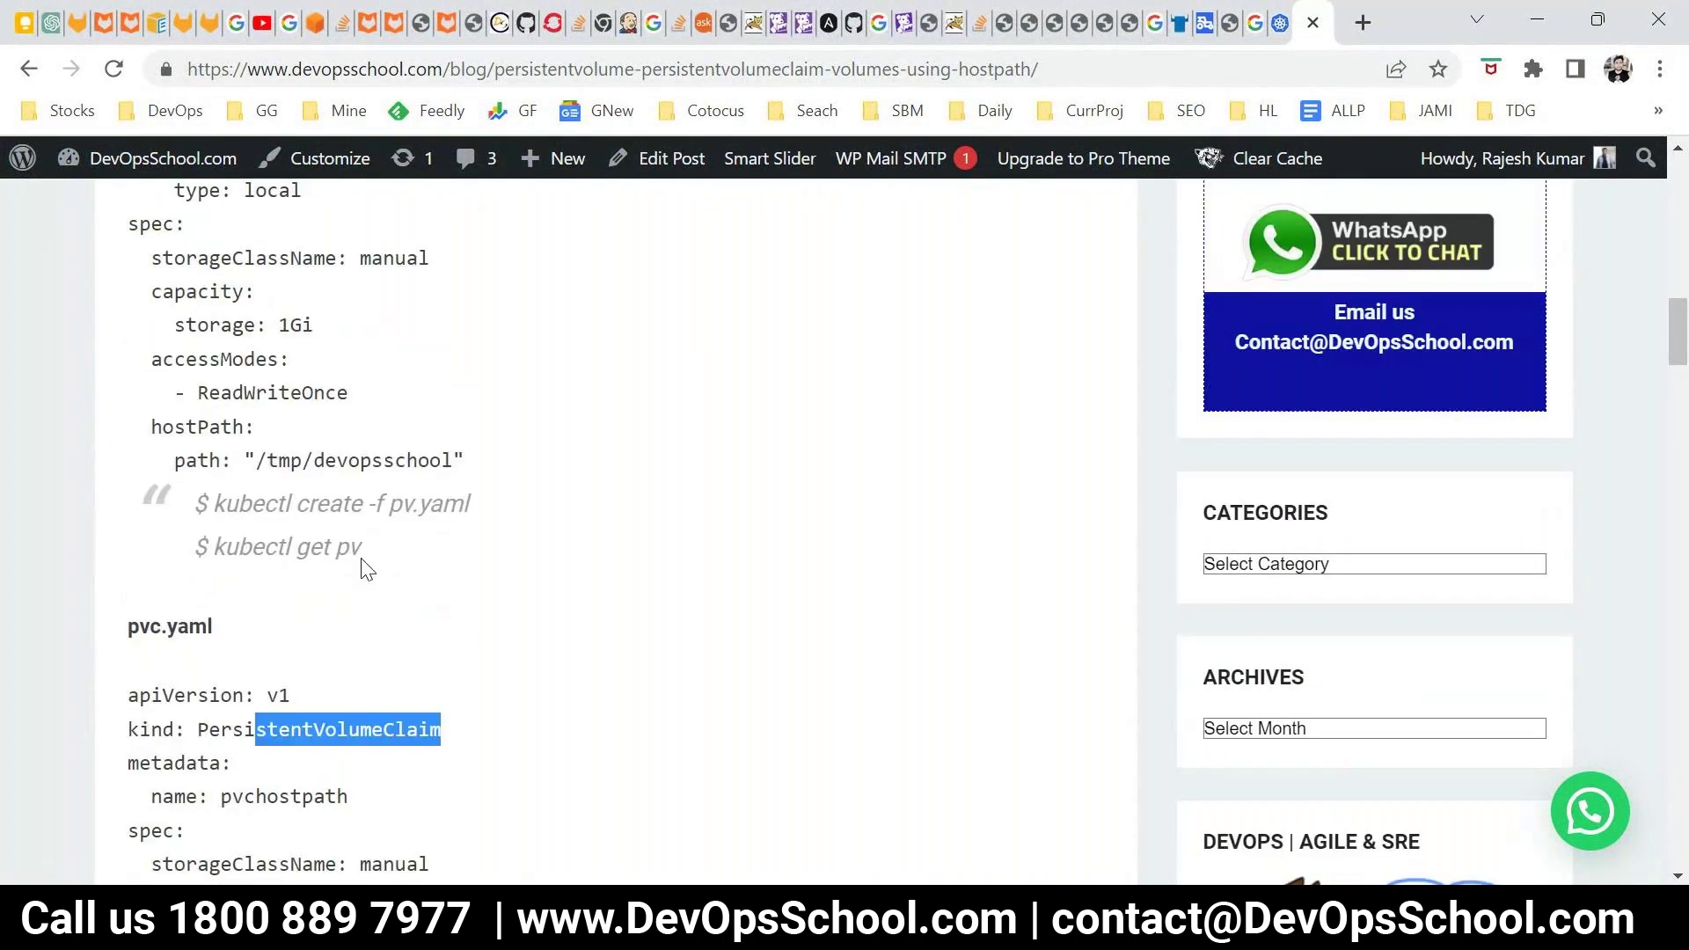
Step: Examine the storageClassName entry, manual, in the spec of pv.yaml
{"action": "left_click_drag", "start_coordinate": [211, 259], "coordinate": [414, 258]}
{"action": "double_click", "coordinate": [393, 257]}
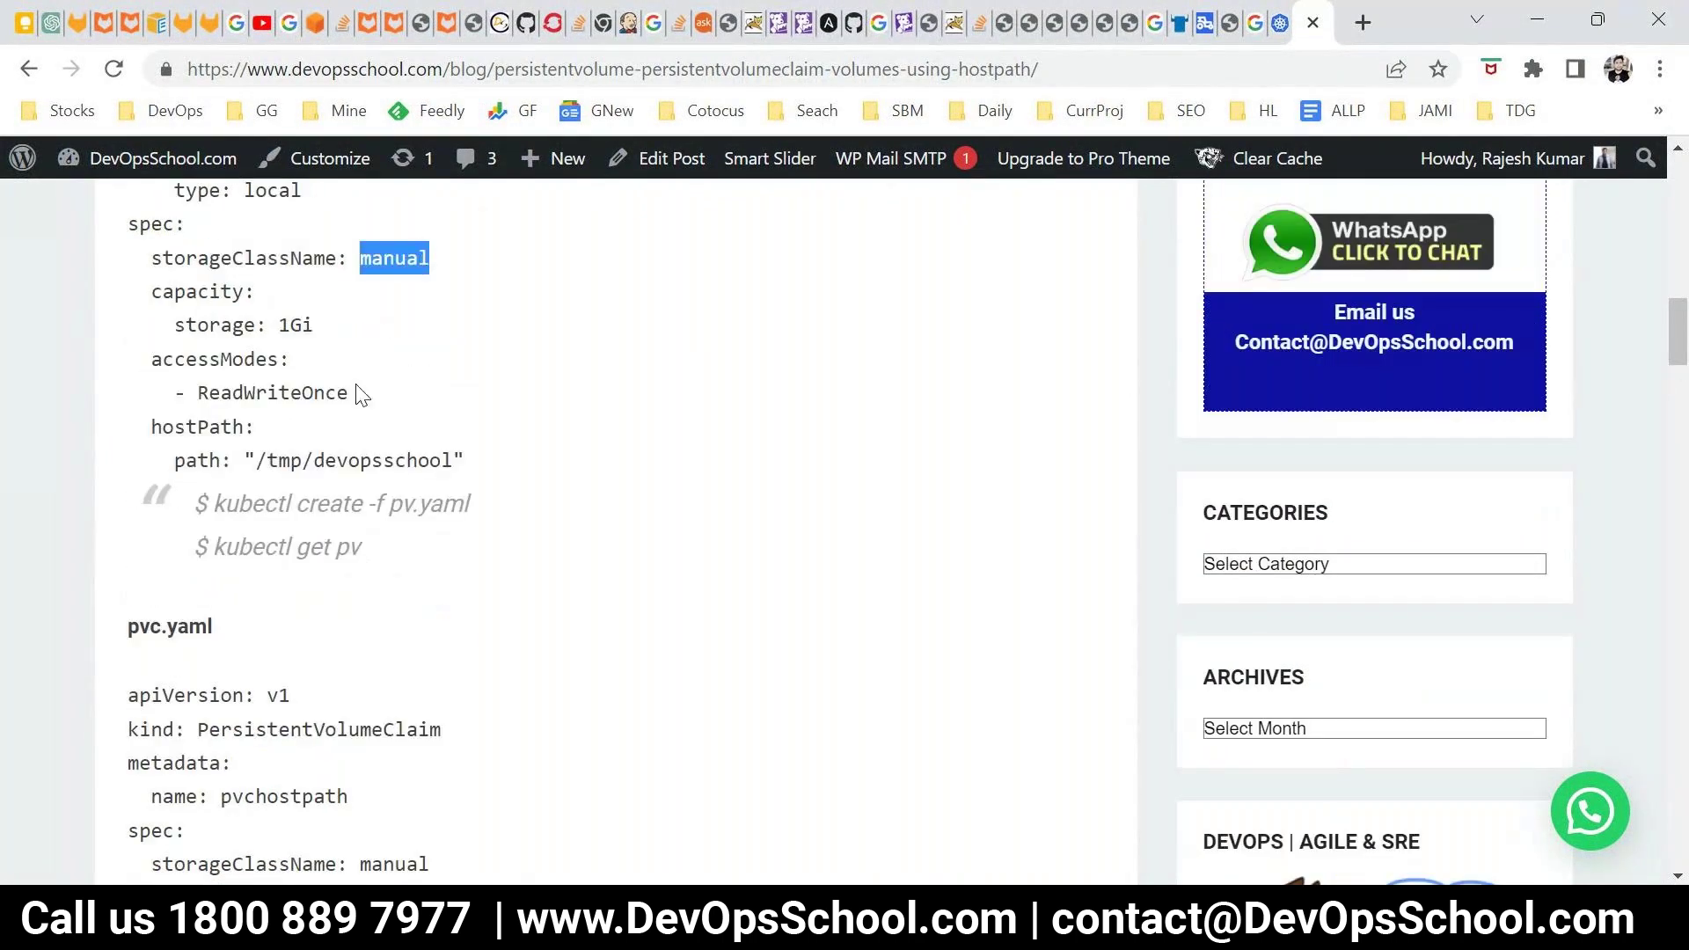
{"action": "scroll", "coordinate": [361, 395], "scroll_direction": "up", "scroll_amount": 3}
{"action": "double_click", "coordinate": [399, 524]}
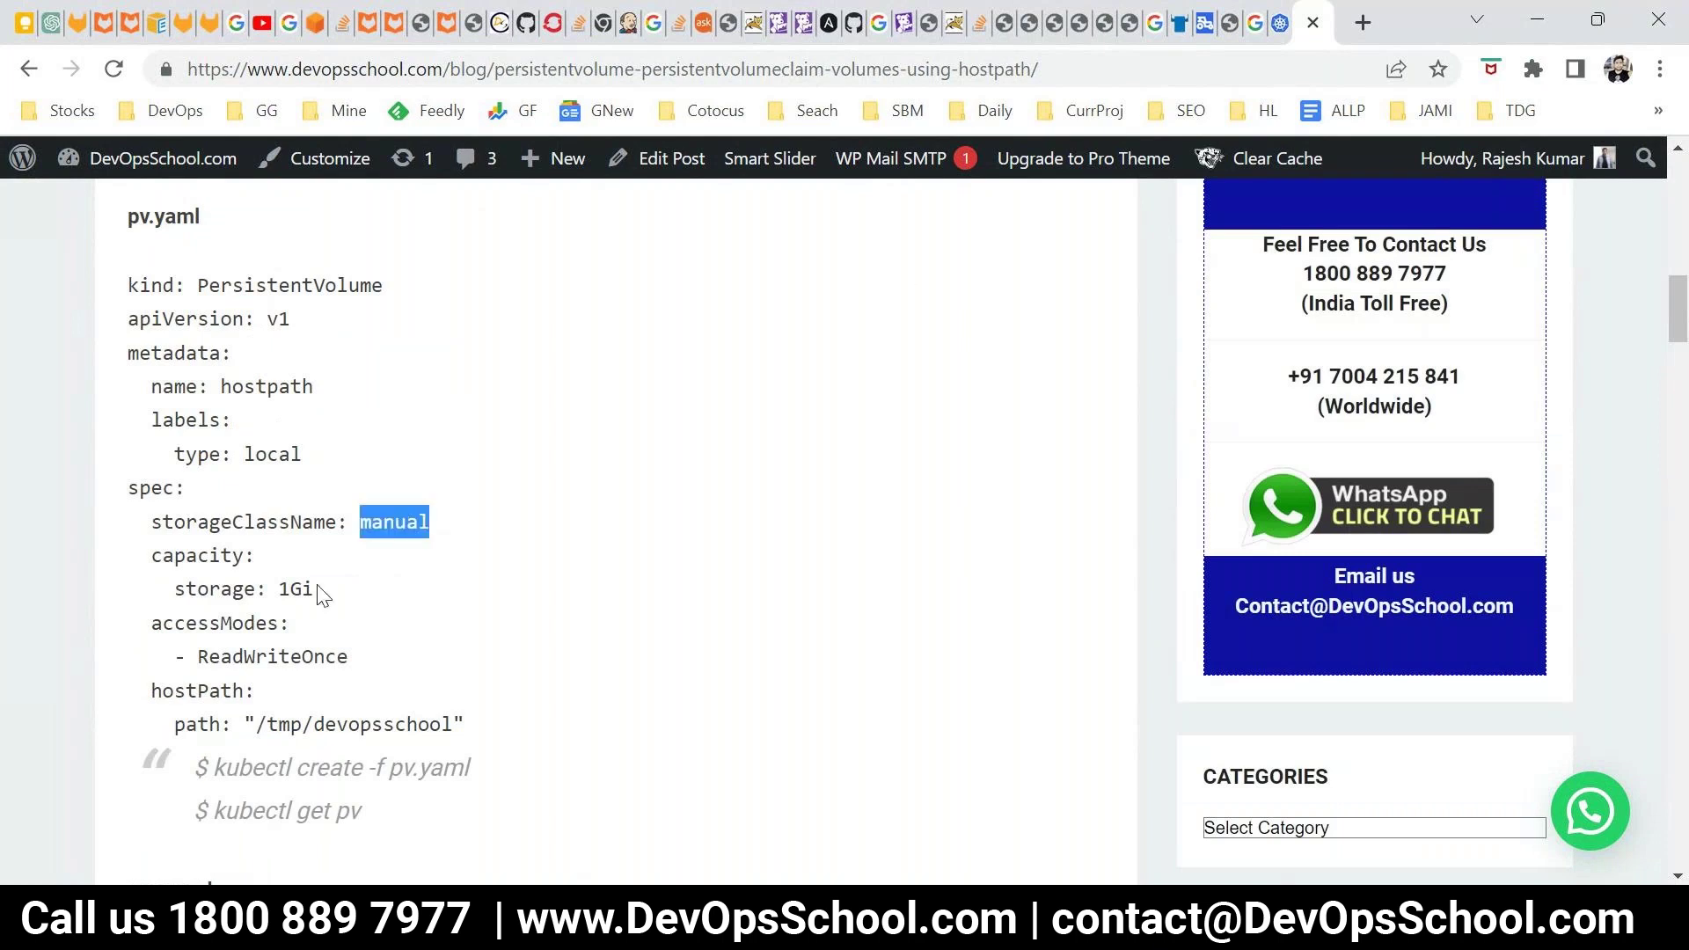
Step: Go to the DevOpsSchool blog home page and open the article "Kubrnetes: Example of StorageClass"
{"action": "scroll", "coordinate": [291, 522], "scroll_direction": "up", "scroll_amount": 10}
{"action": "left_click", "coordinate": [249, 233]}
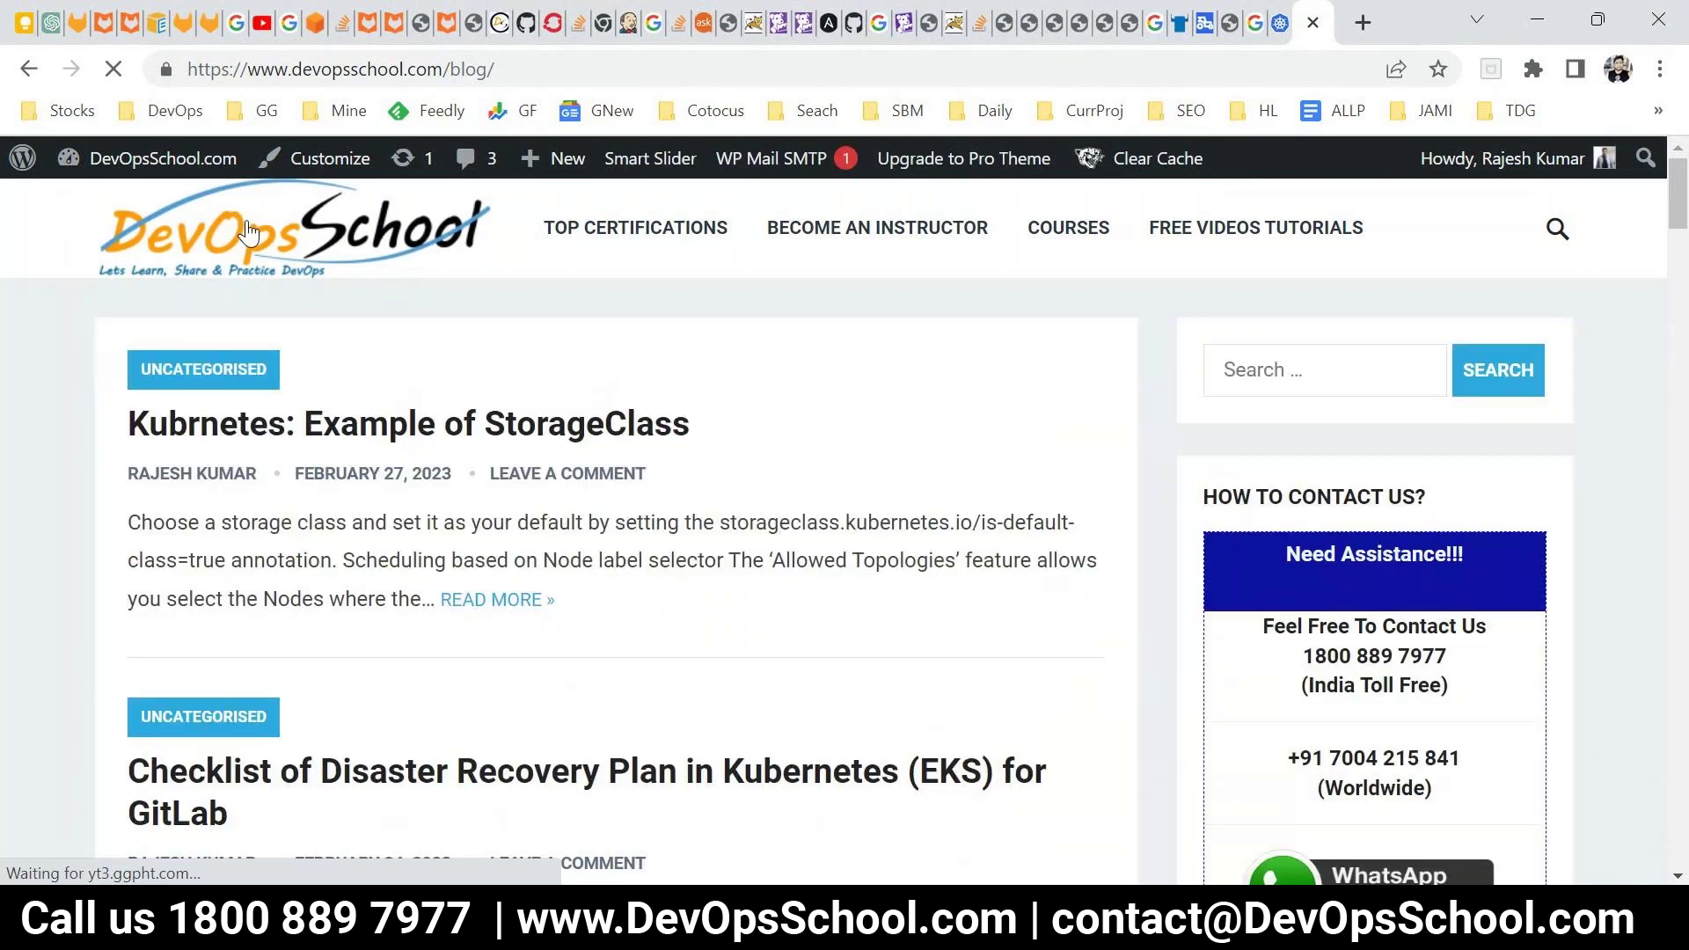
{"action": "scroll", "coordinate": [451, 526], "scroll_direction": "down", "scroll_amount": 1}
{"action": "left_click", "coordinate": [450, 293]}
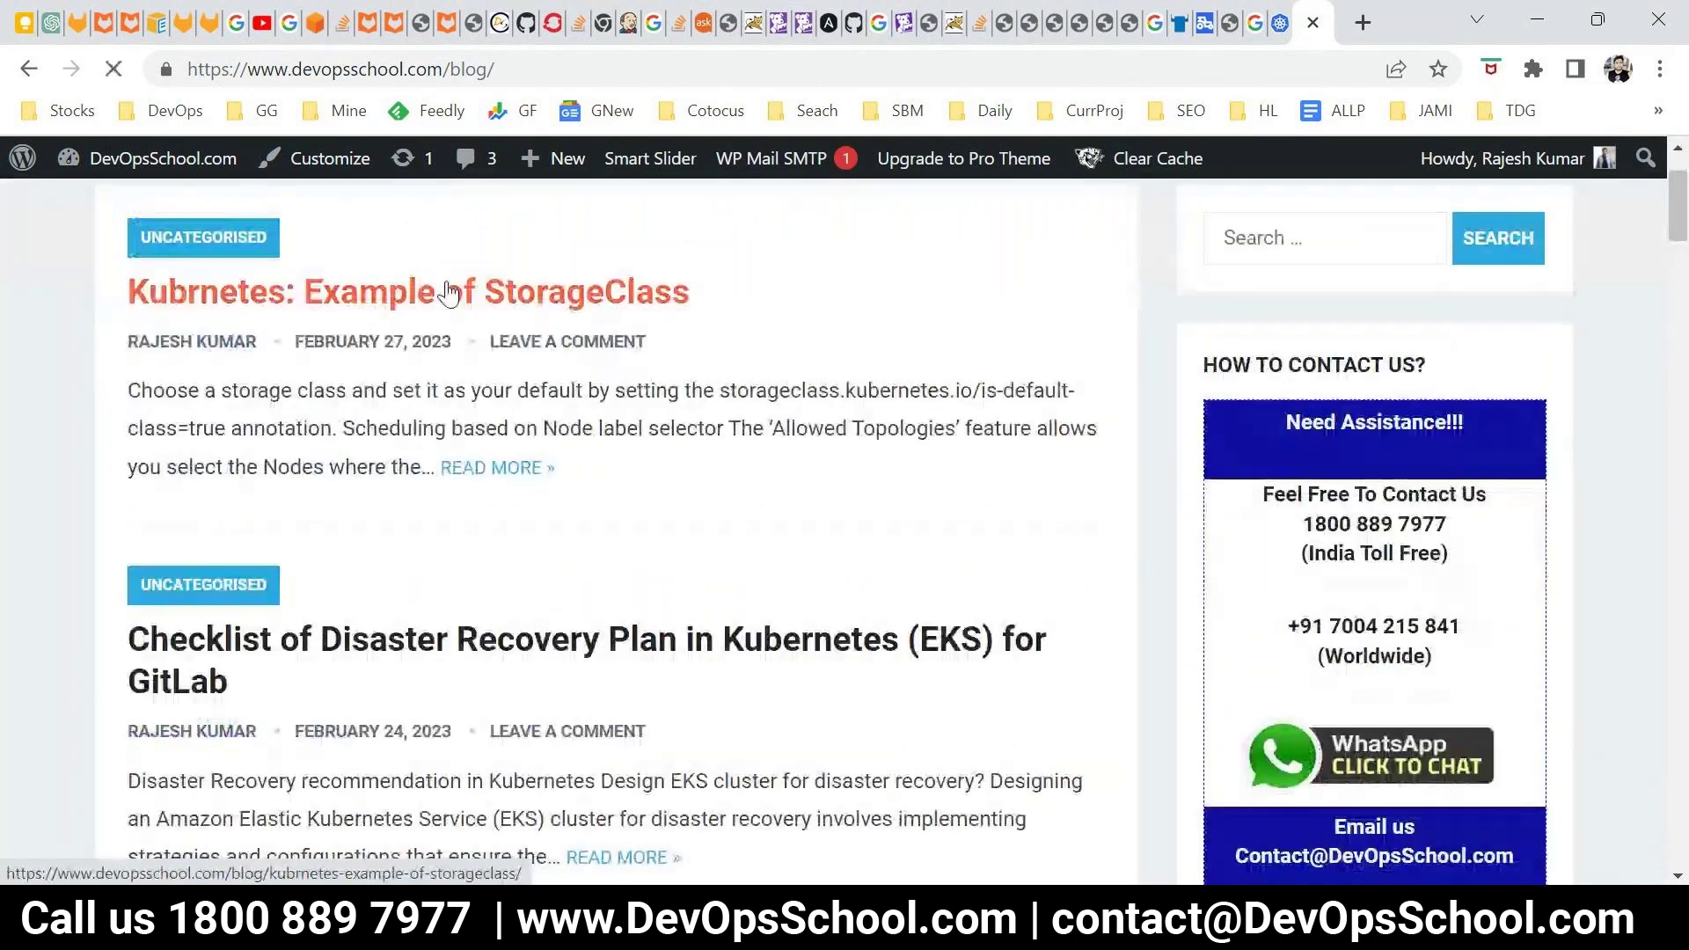
Step: Examine the StorageClass manifests in the article, including their kind, name, provisioner and reclaimPolicy entries
{"action": "scroll", "coordinate": [475, 510], "scroll_direction": "down", "scroll_amount": 5}
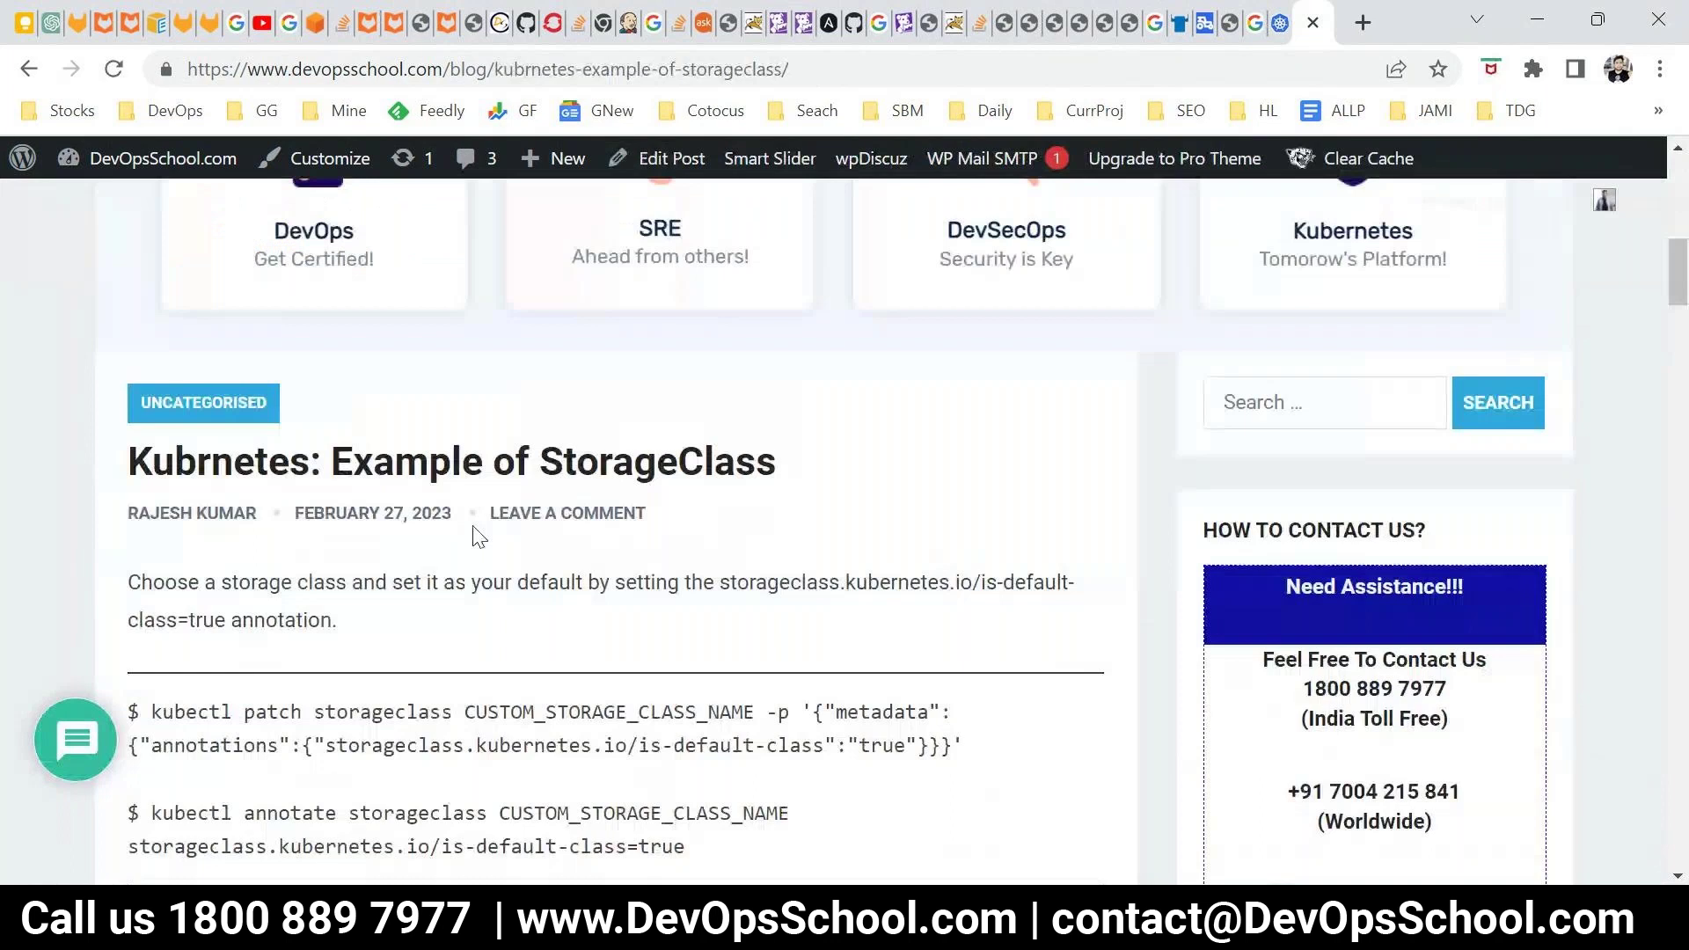
{"action": "scroll", "coordinate": [367, 527], "scroll_direction": "down", "scroll_amount": 4}
{"action": "scroll", "coordinate": [366, 527], "scroll_direction": "down", "scroll_amount": 1}
{"action": "left_click_drag", "start_coordinate": [211, 416], "coordinate": [341, 417]}
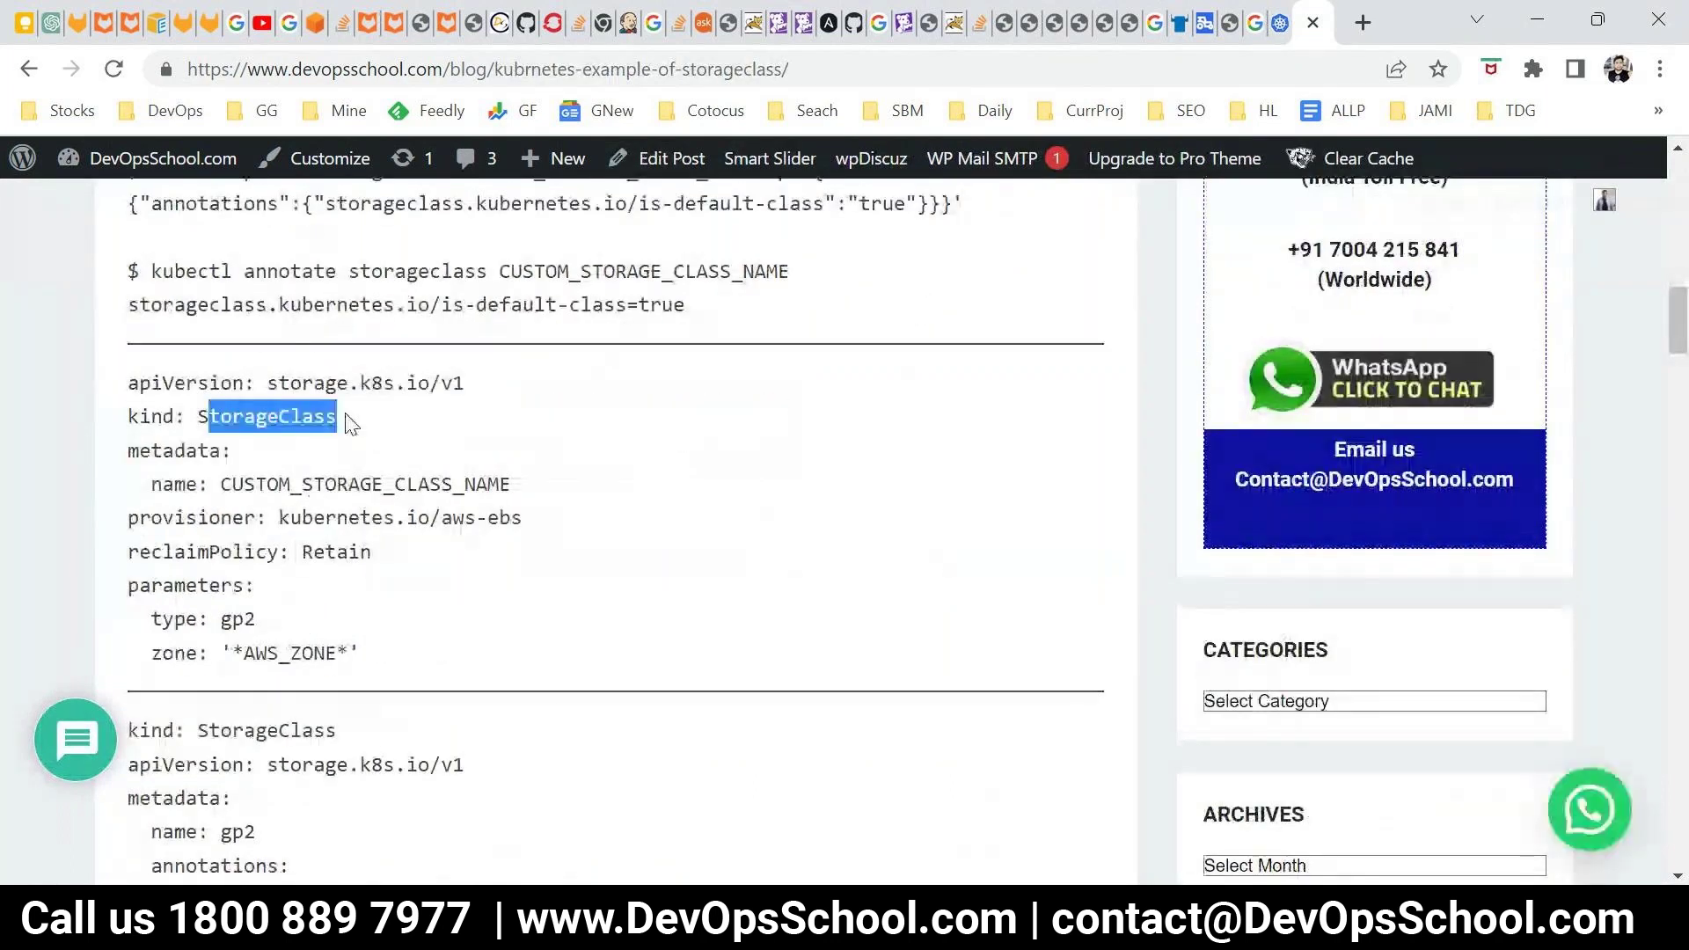
{"action": "scroll", "coordinate": [347, 484], "scroll_direction": "down", "scroll_amount": 1}
{"action": "scroll", "coordinate": [347, 484], "scroll_direction": "down", "scroll_amount": 2}
{"action": "left_click_drag", "start_coordinate": [234, 466], "coordinate": [431, 459]}
{"action": "scroll", "coordinate": [429, 512], "scroll_direction": "down", "scroll_amount": 3}
{"action": "scroll", "coordinate": [430, 512], "scroll_direction": "down", "scroll_amount": 4}
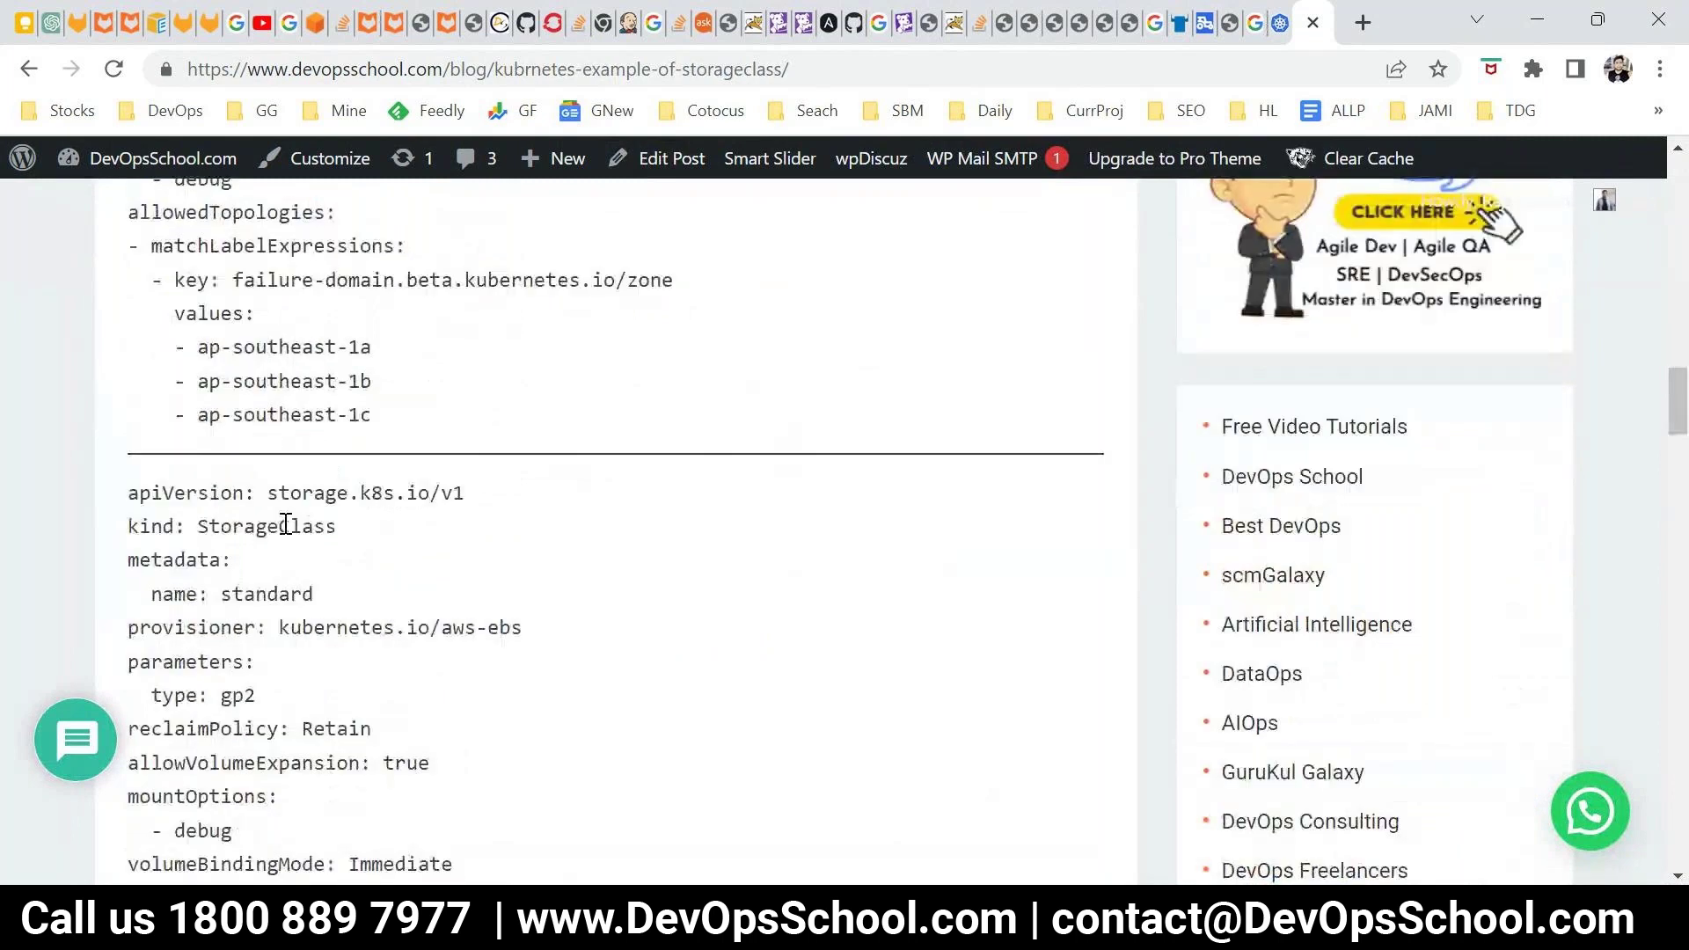
{"action": "double_click", "coordinate": [283, 525]}
{"action": "scroll", "coordinate": [351, 494], "scroll_direction": "down", "scroll_amount": 1}
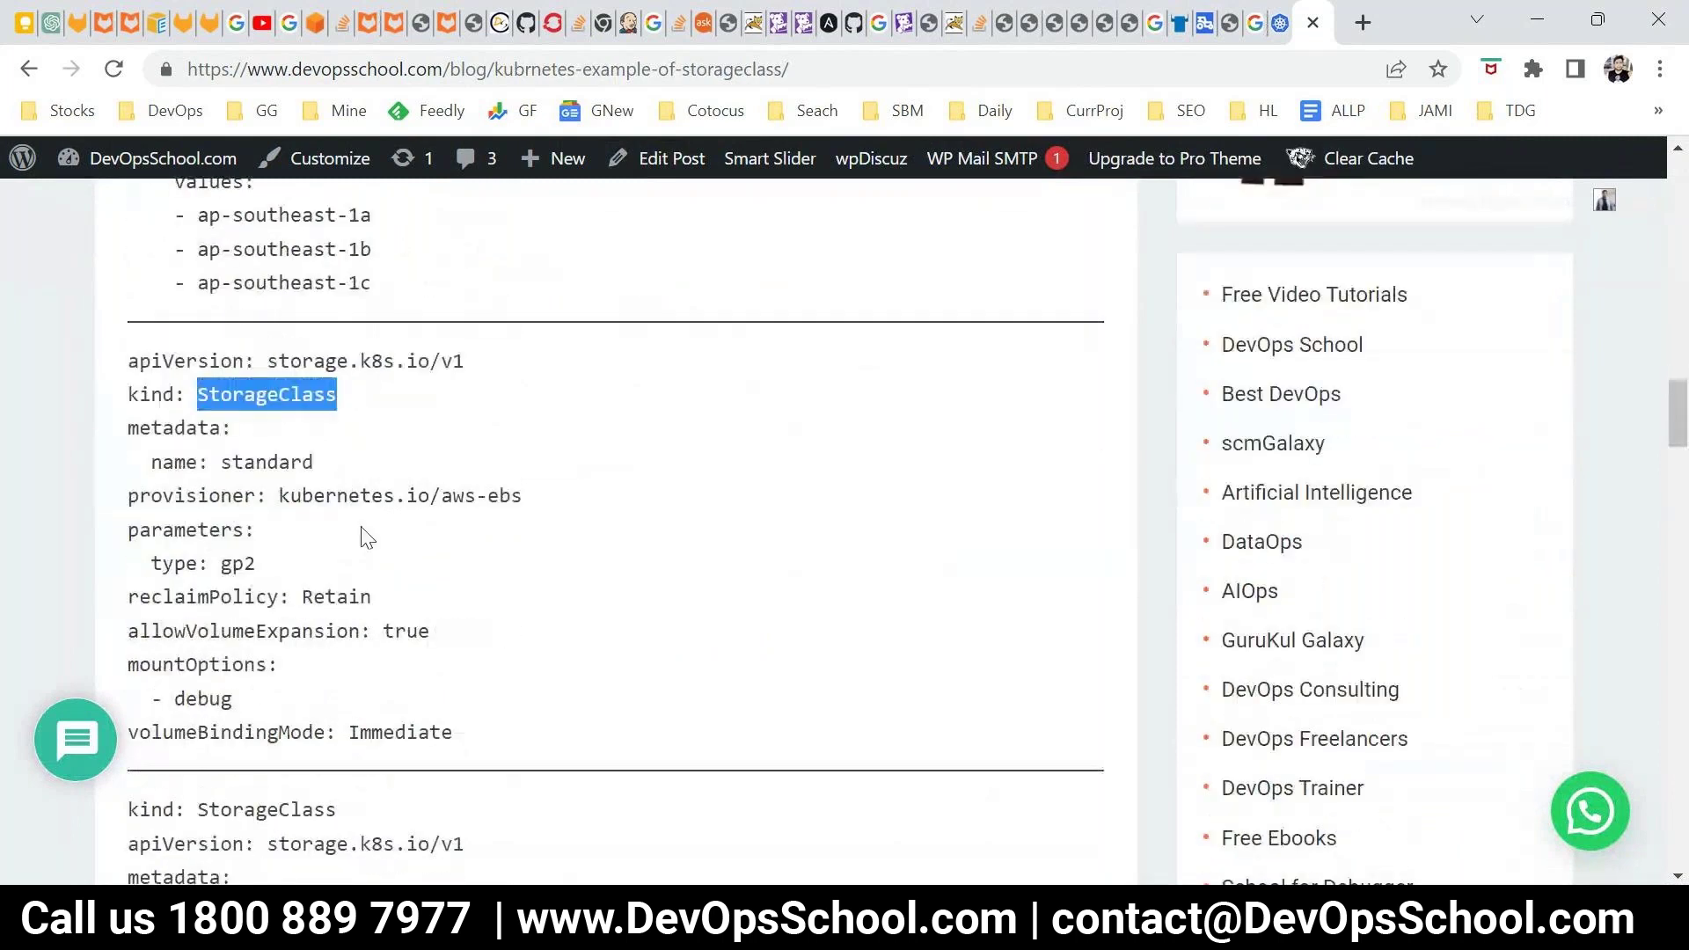
{"action": "scroll", "coordinate": [368, 537], "scroll_direction": "up", "scroll_amount": 8}
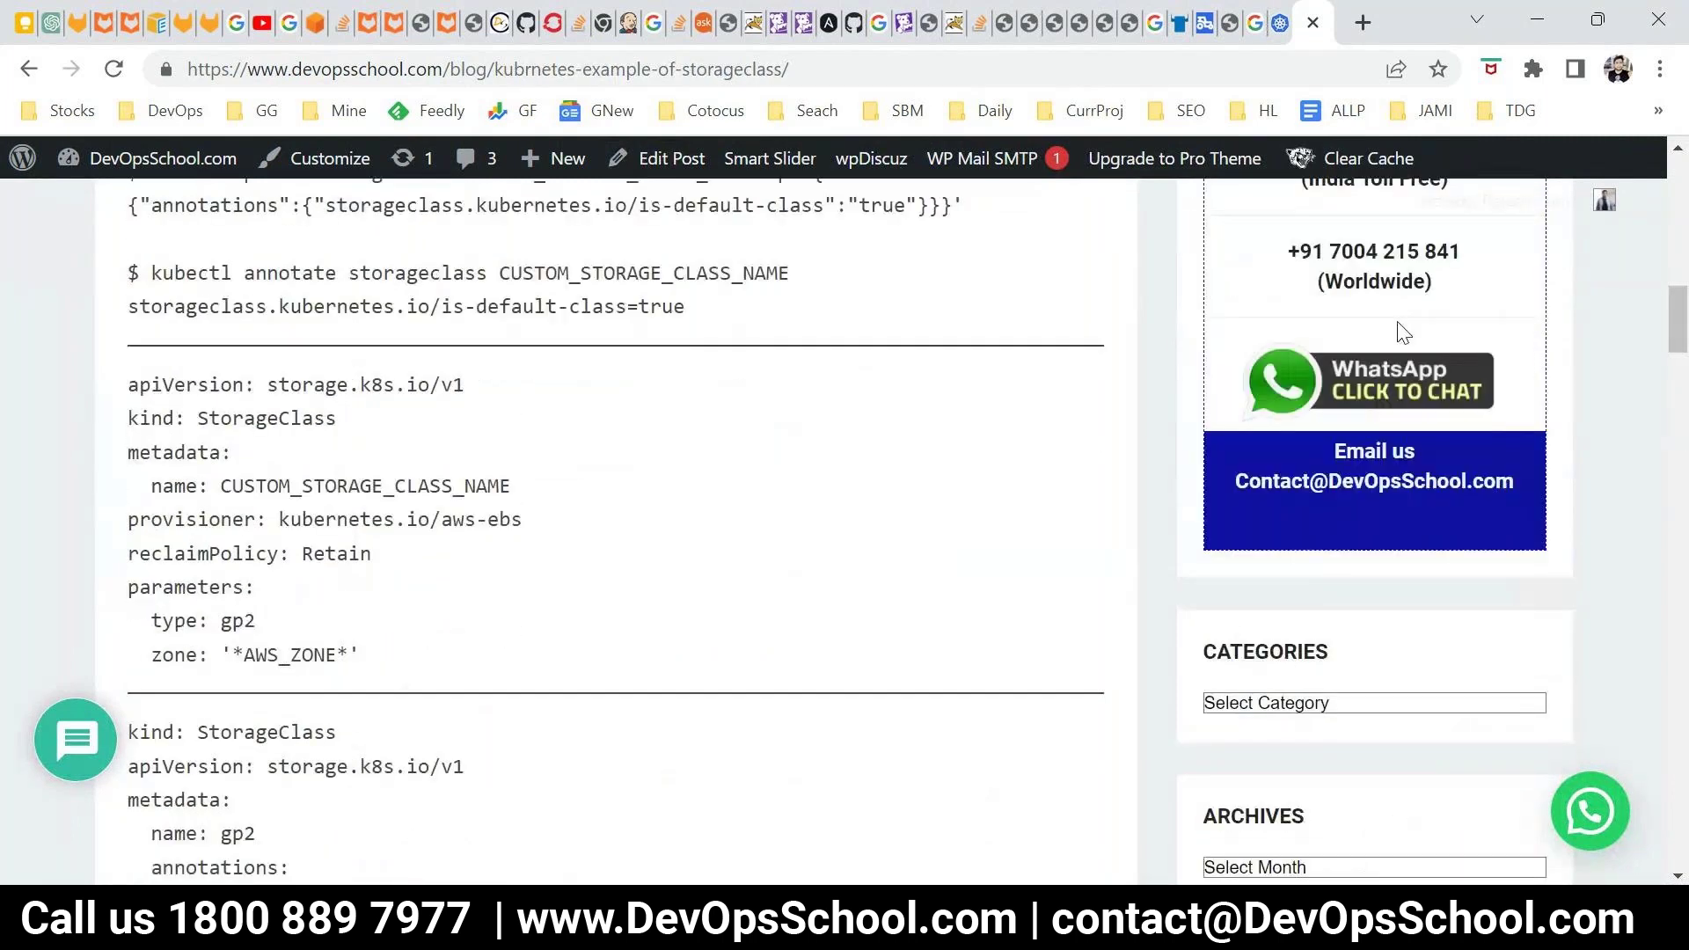
Step: Search the blog for StorageClass and look through the resulting article titles
{"action": "scroll", "coordinate": [1403, 333], "scroll_direction": "up", "scroll_amount": 10}
{"action": "left_click", "coordinate": [1518, 520]}
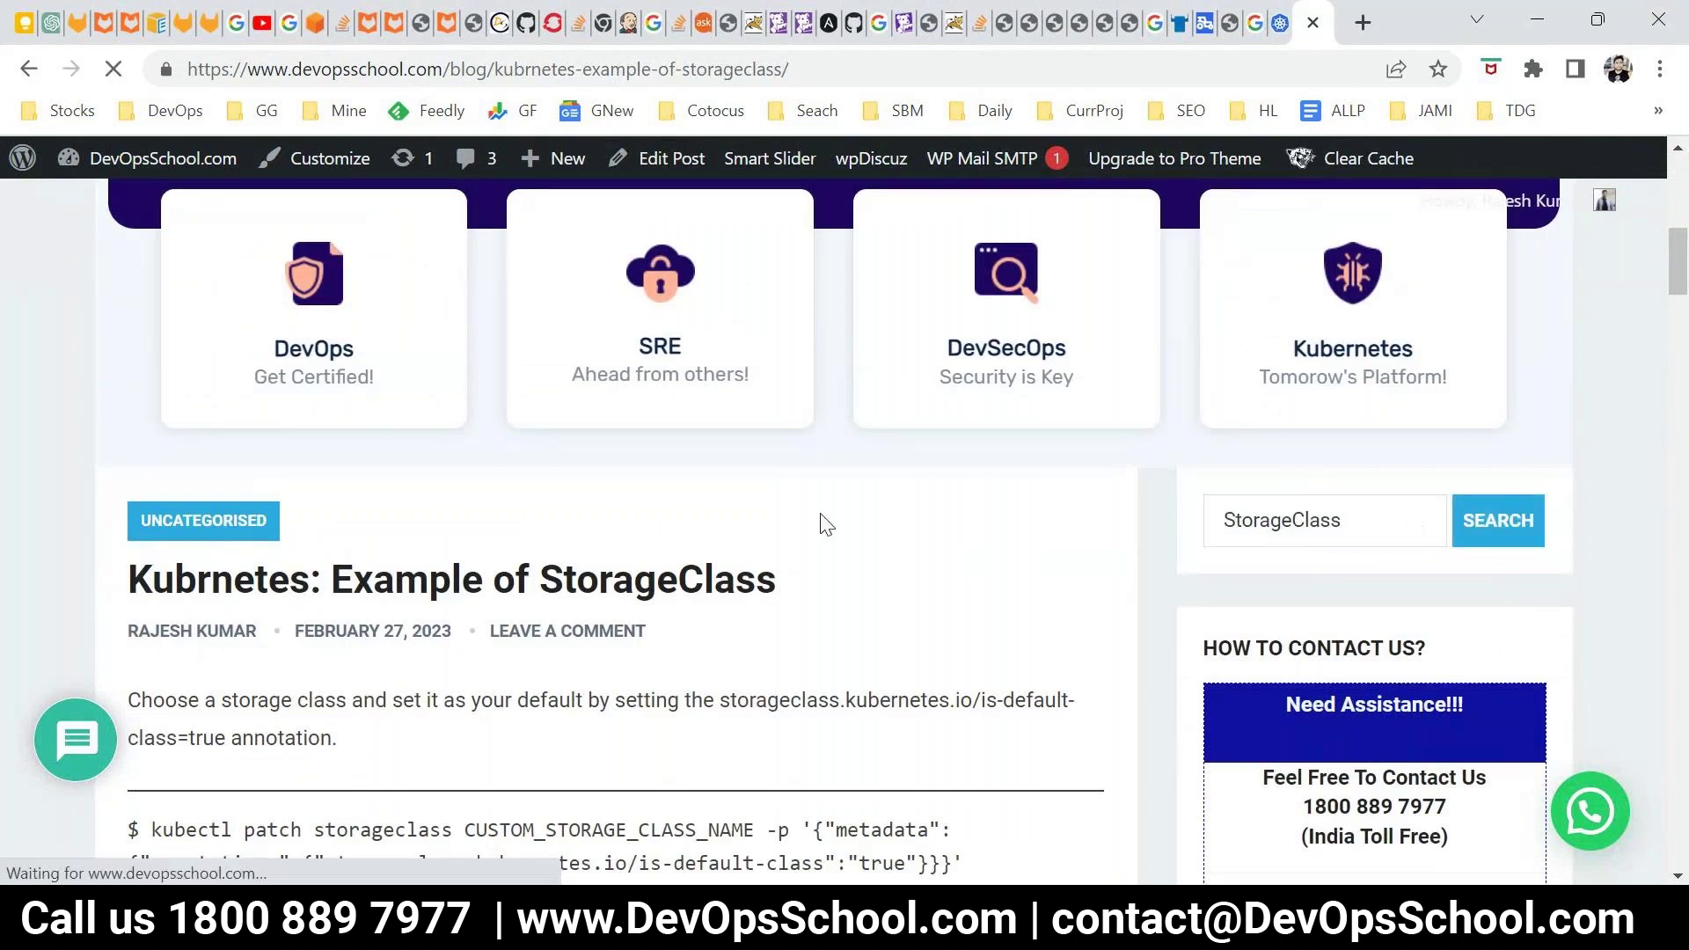
{"action": "scroll", "coordinate": [797, 528], "scroll_direction": "down", "scroll_amount": 1}
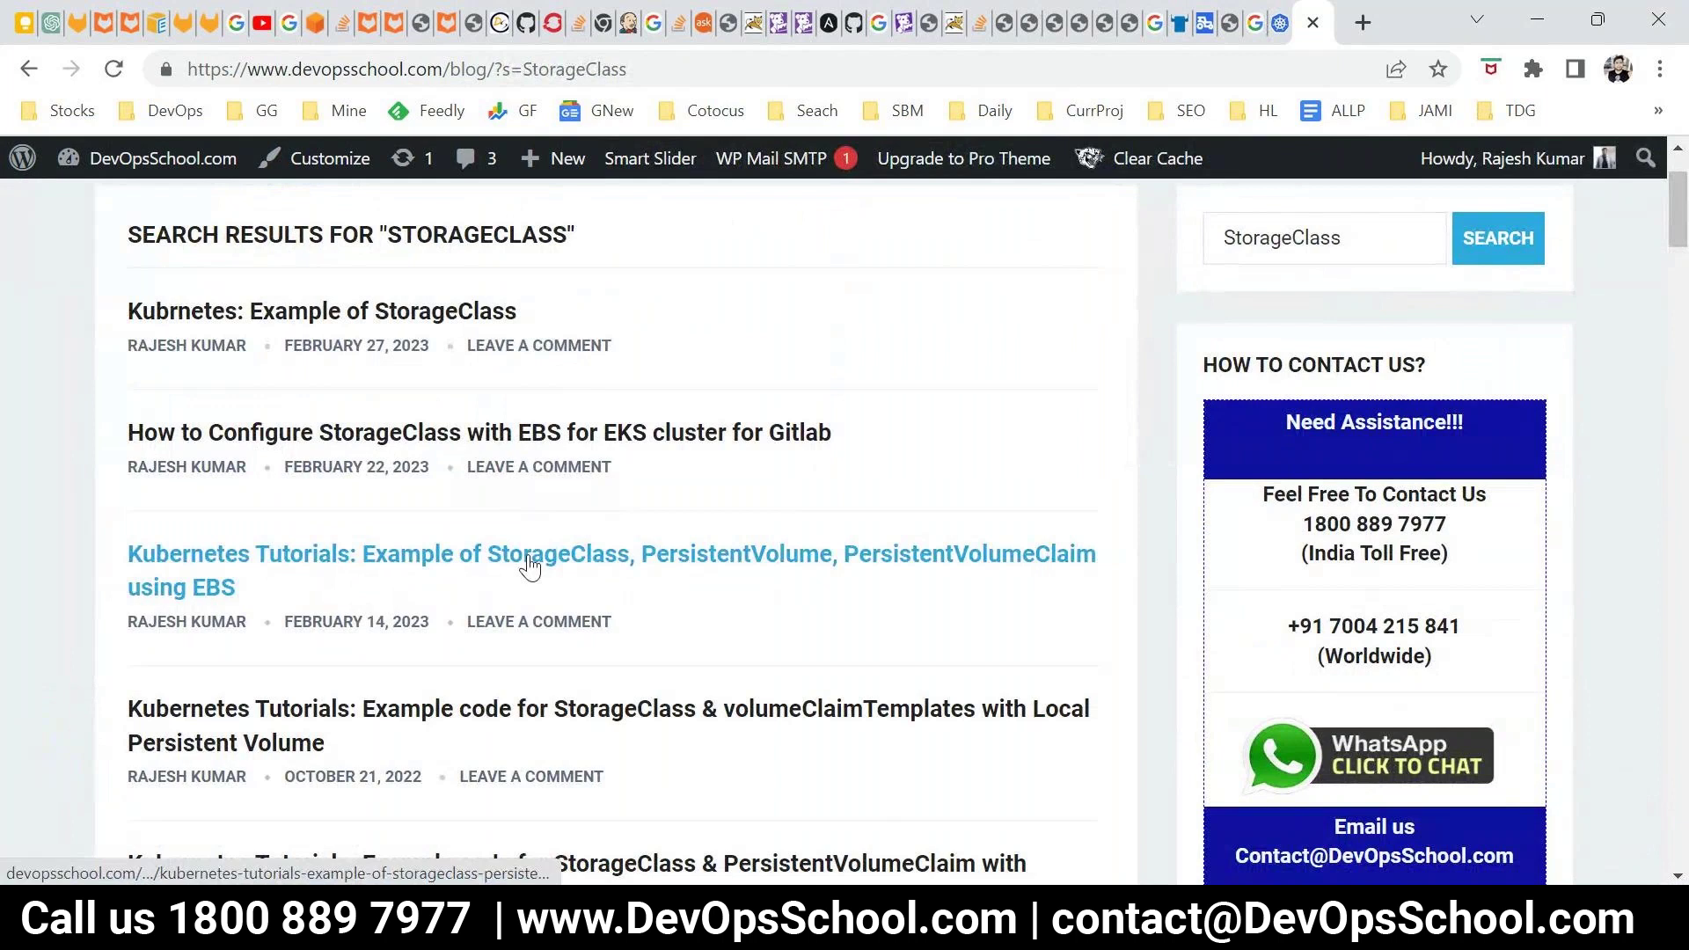
{"action": "scroll", "coordinate": [530, 567], "scroll_direction": "down", "scroll_amount": 1}
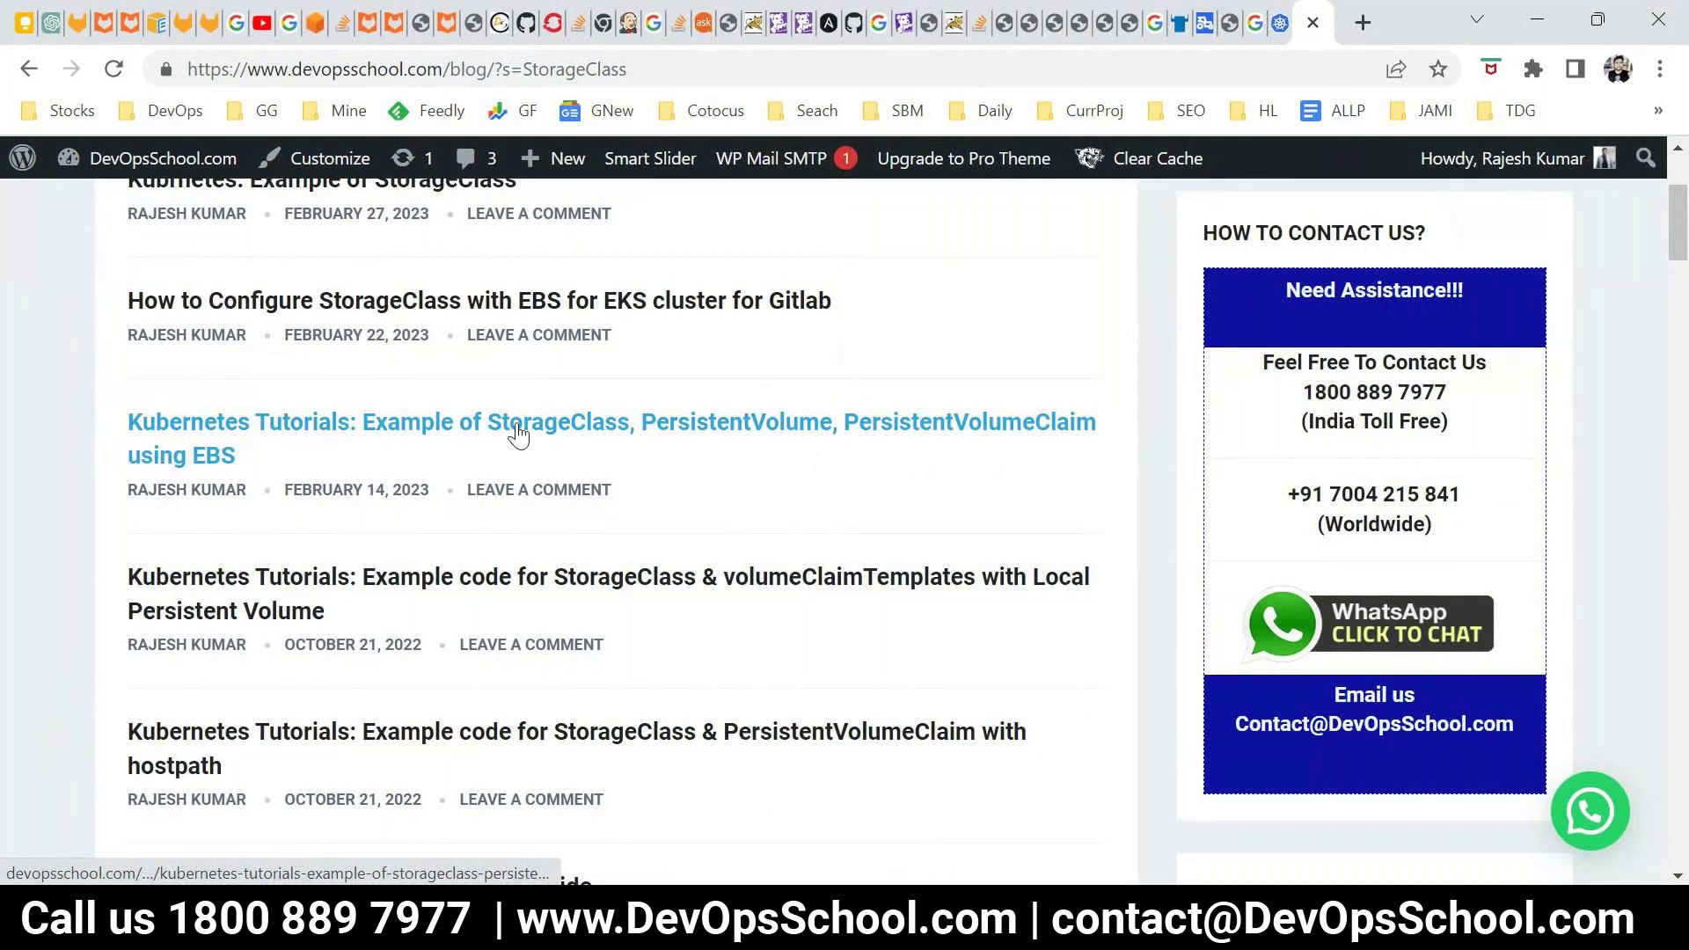
Step: Open the search result "Kubernetes Tutorials: Example code for StorageClass & PersistentVolumeClaim with hostpath"
{"action": "left_click", "coordinate": [621, 584]}
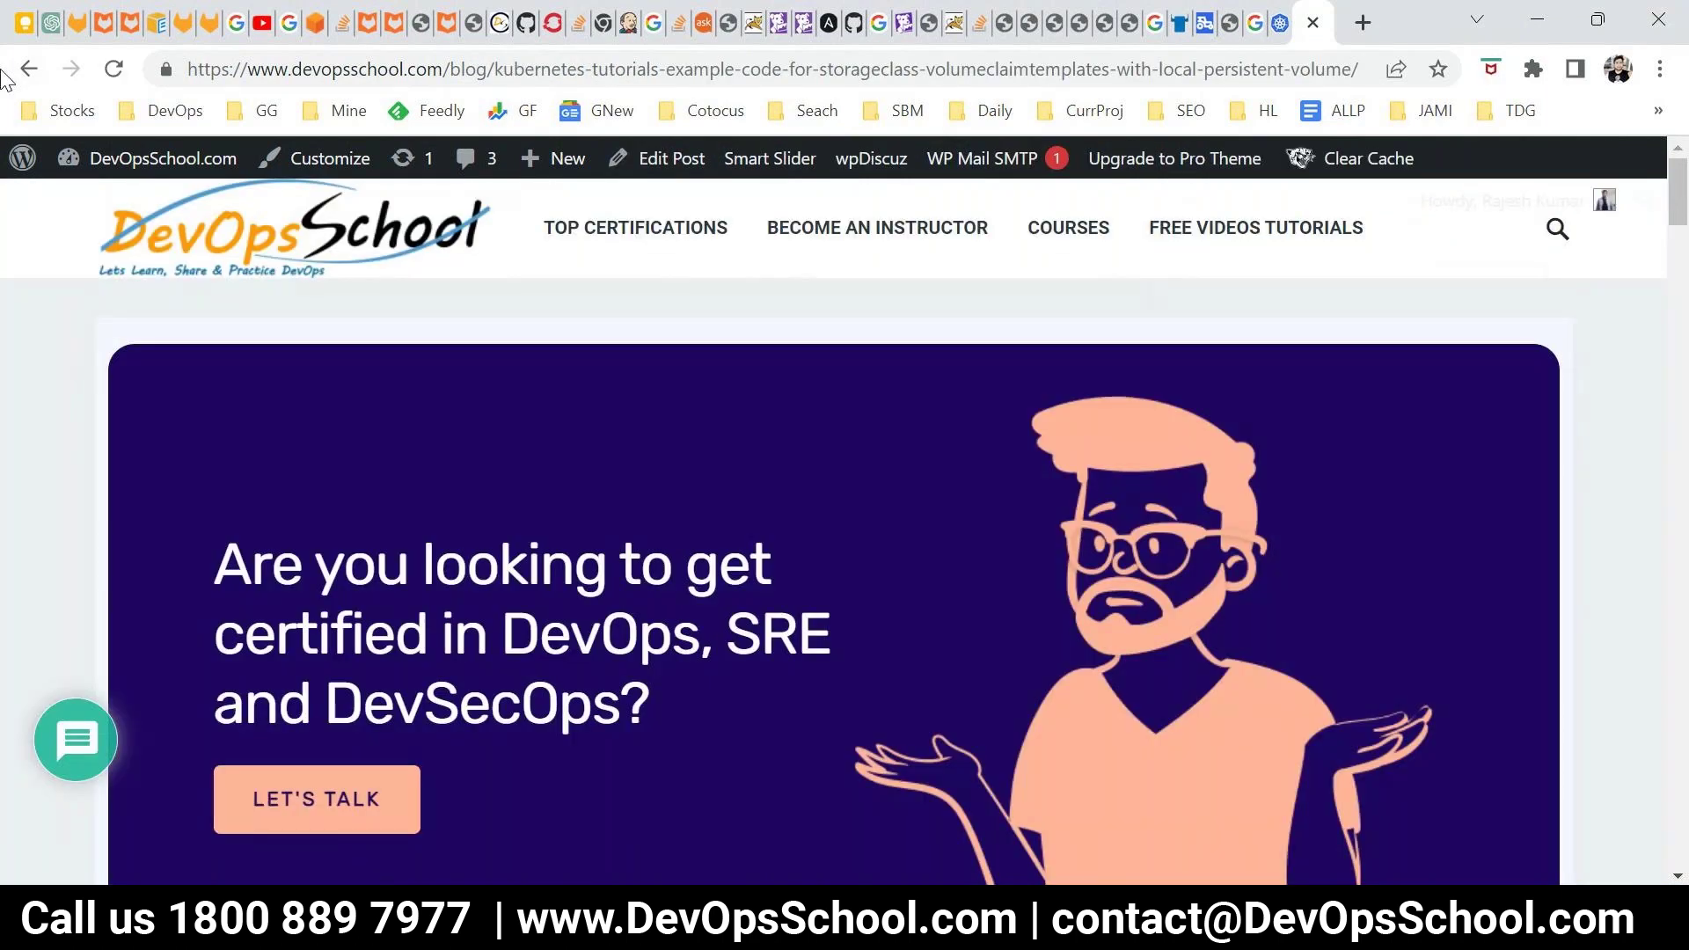
{"action": "left_click", "coordinate": [29, 69]}
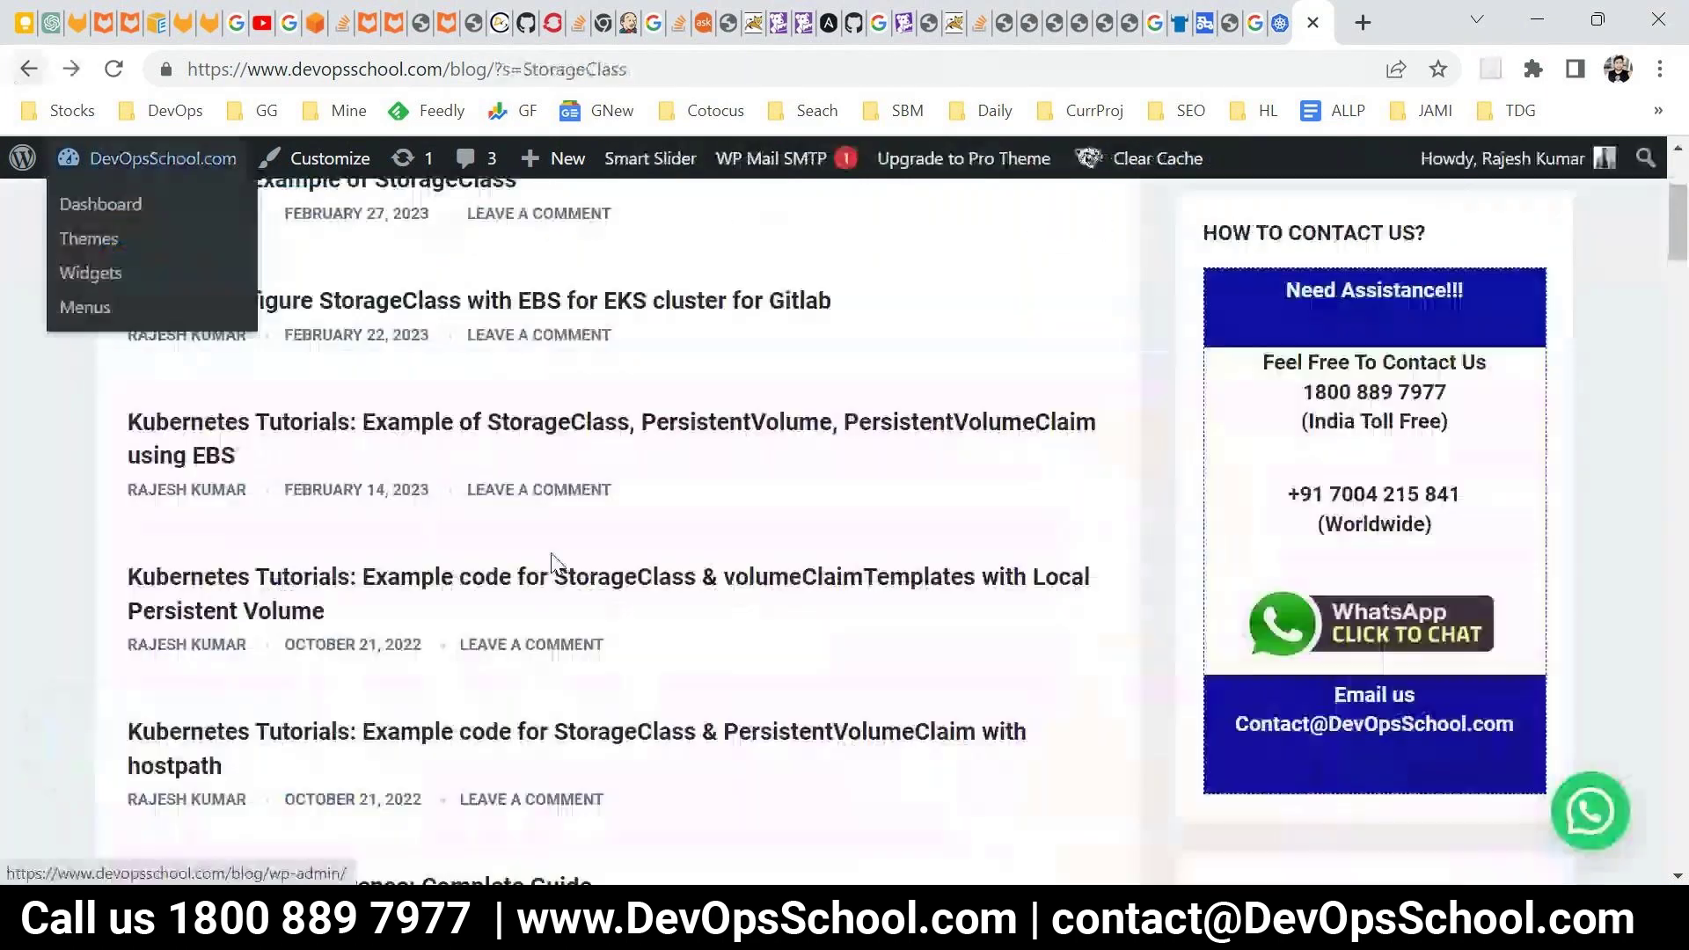
{"action": "scroll", "coordinate": [553, 563], "scroll_direction": "down", "scroll_amount": 3}
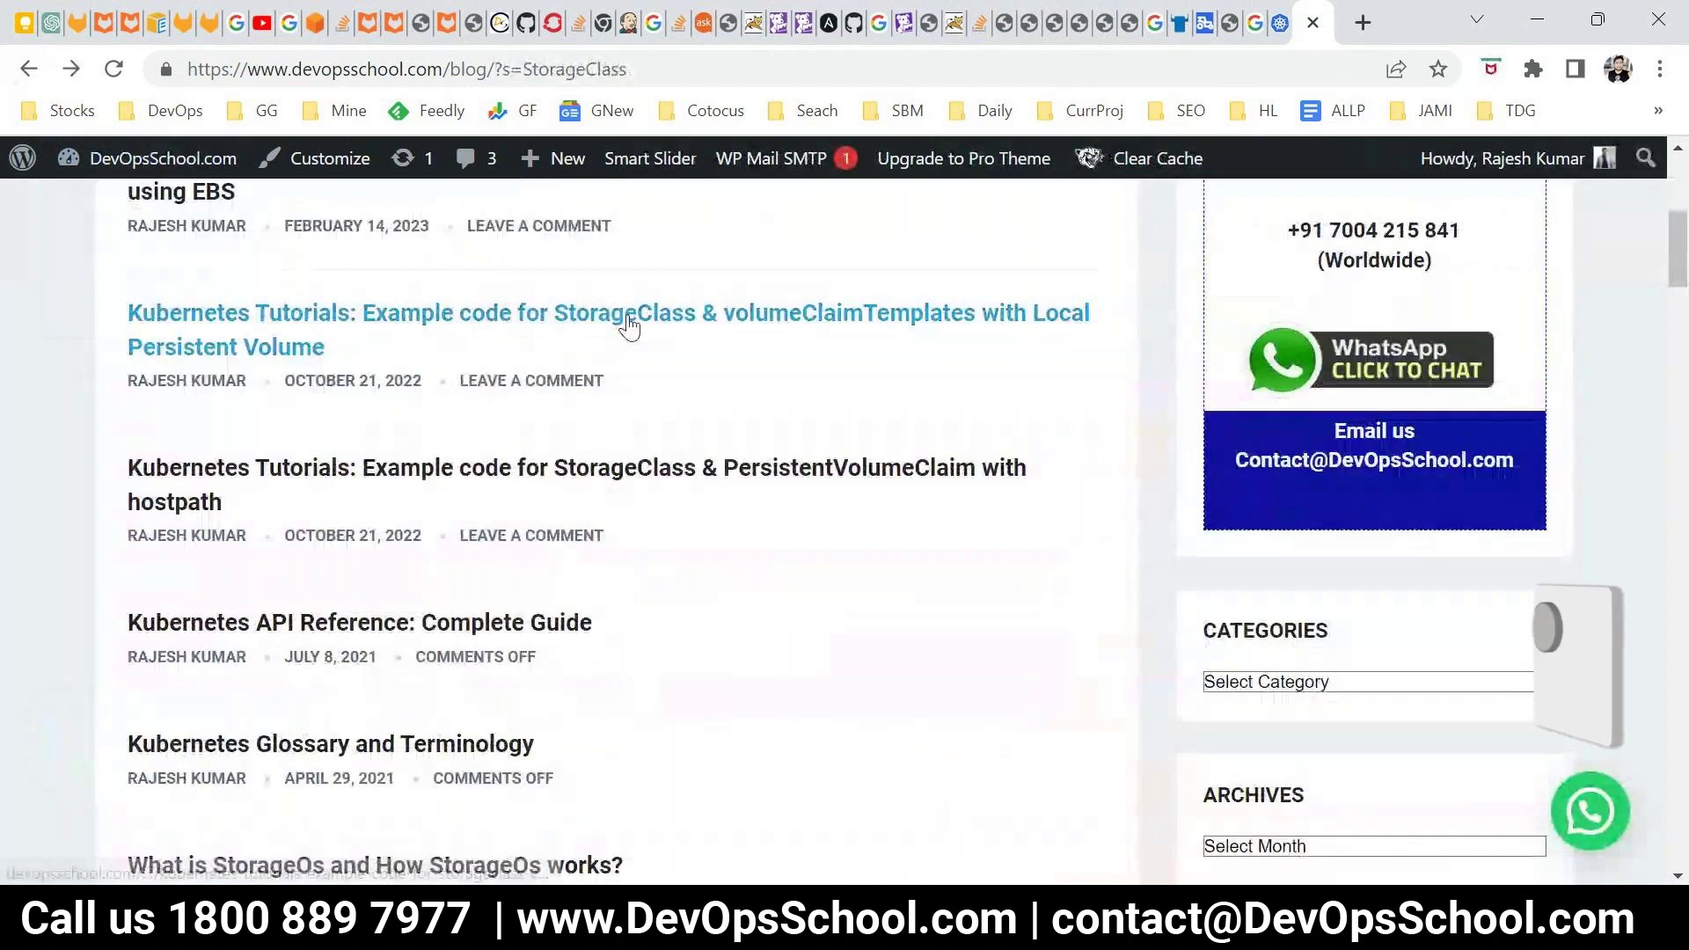
{"action": "left_click", "coordinate": [671, 475]}
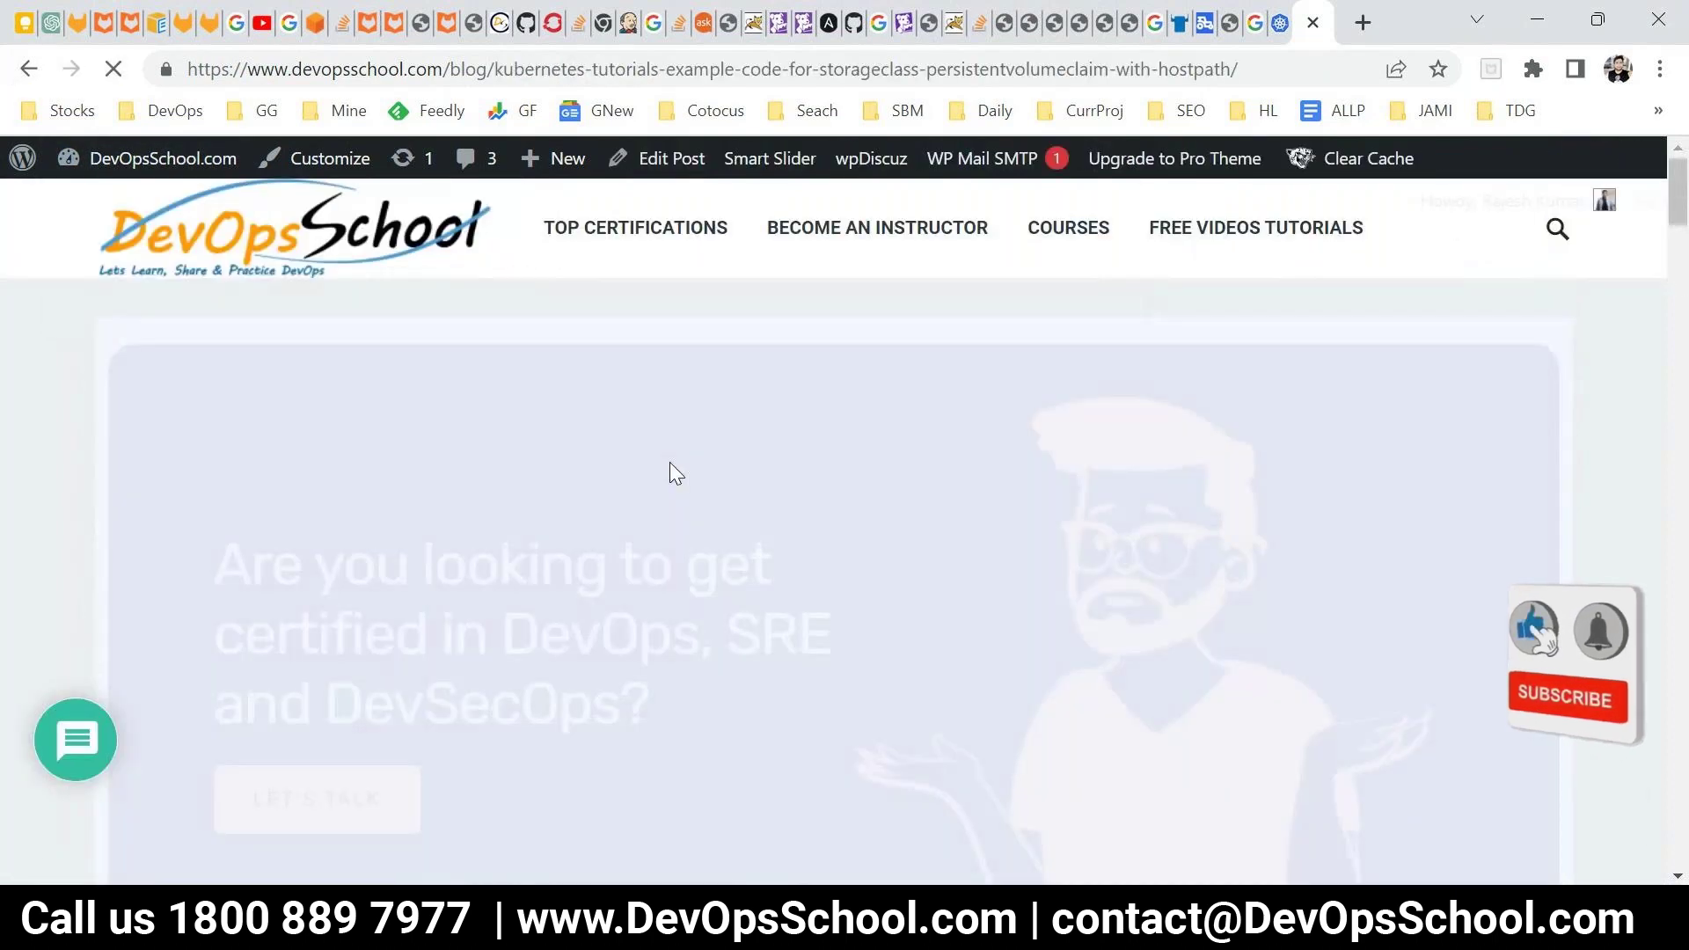
Step: Examine the StorageClass manifest under Example – 1, focusing on its kind and the name fast
{"action": "scroll", "coordinate": [668, 462], "scroll_direction": "down", "scroll_amount": 10}
{"action": "scroll", "coordinate": [642, 638], "scroll_direction": "down", "scroll_amount": 3}
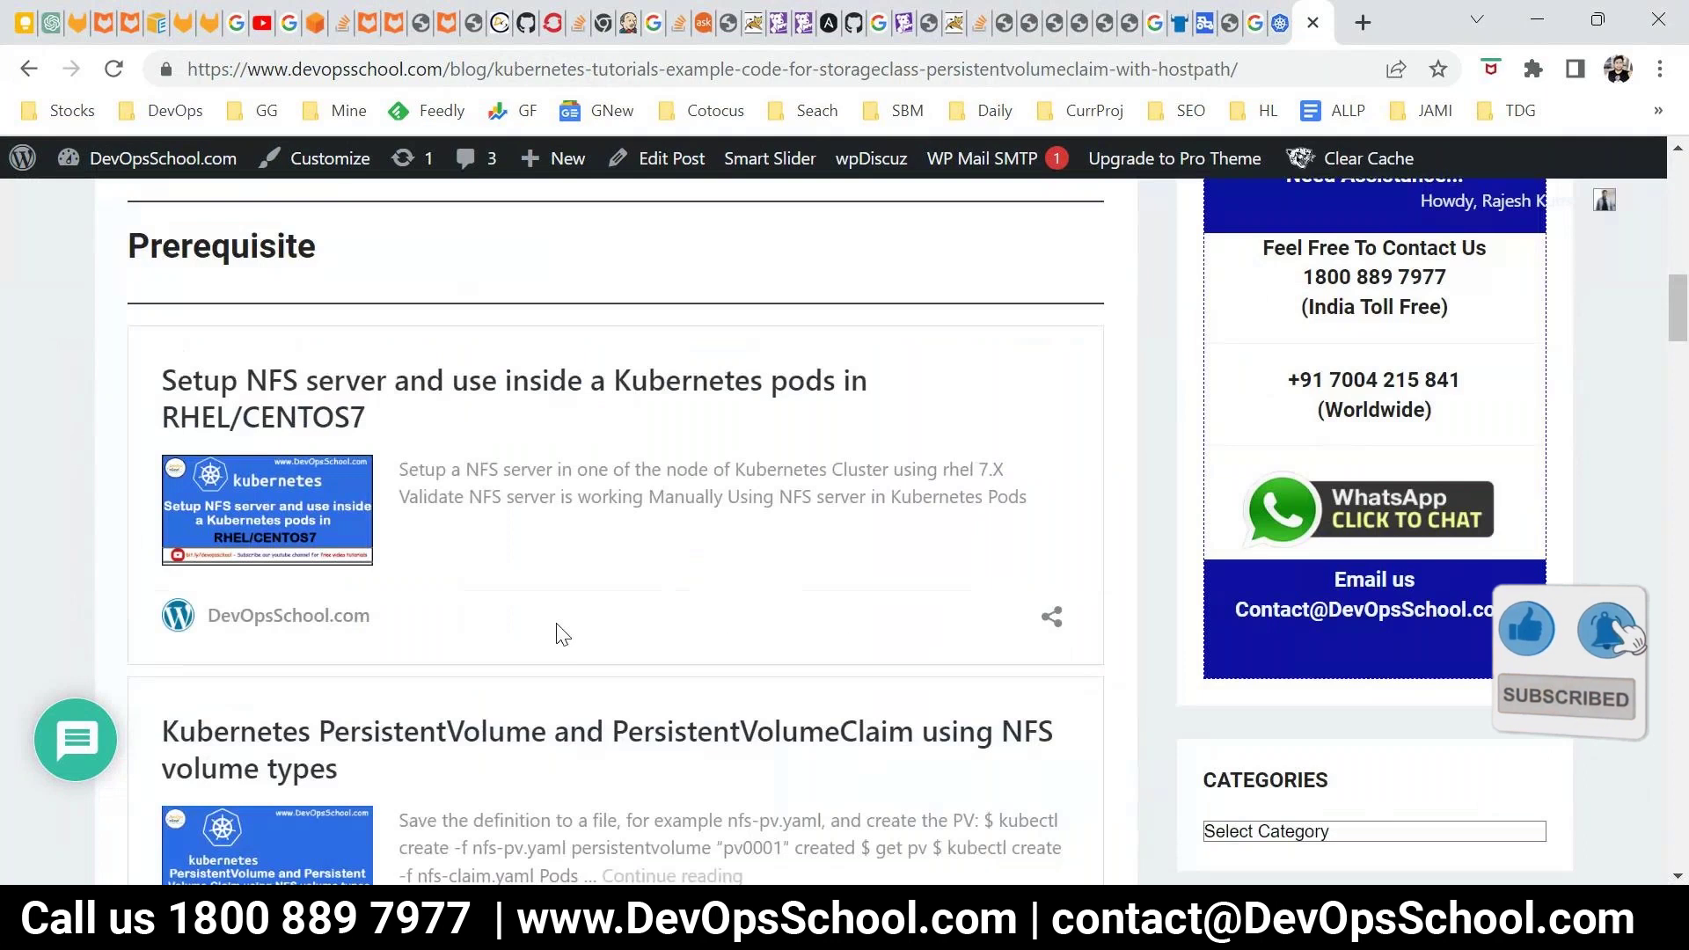
{"action": "scroll", "coordinate": [558, 633], "scroll_direction": "down", "scroll_amount": 8}
{"action": "left_click_drag", "start_coordinate": [289, 600], "coordinate": [230, 434]}
{"action": "double_click", "coordinate": [230, 435]}
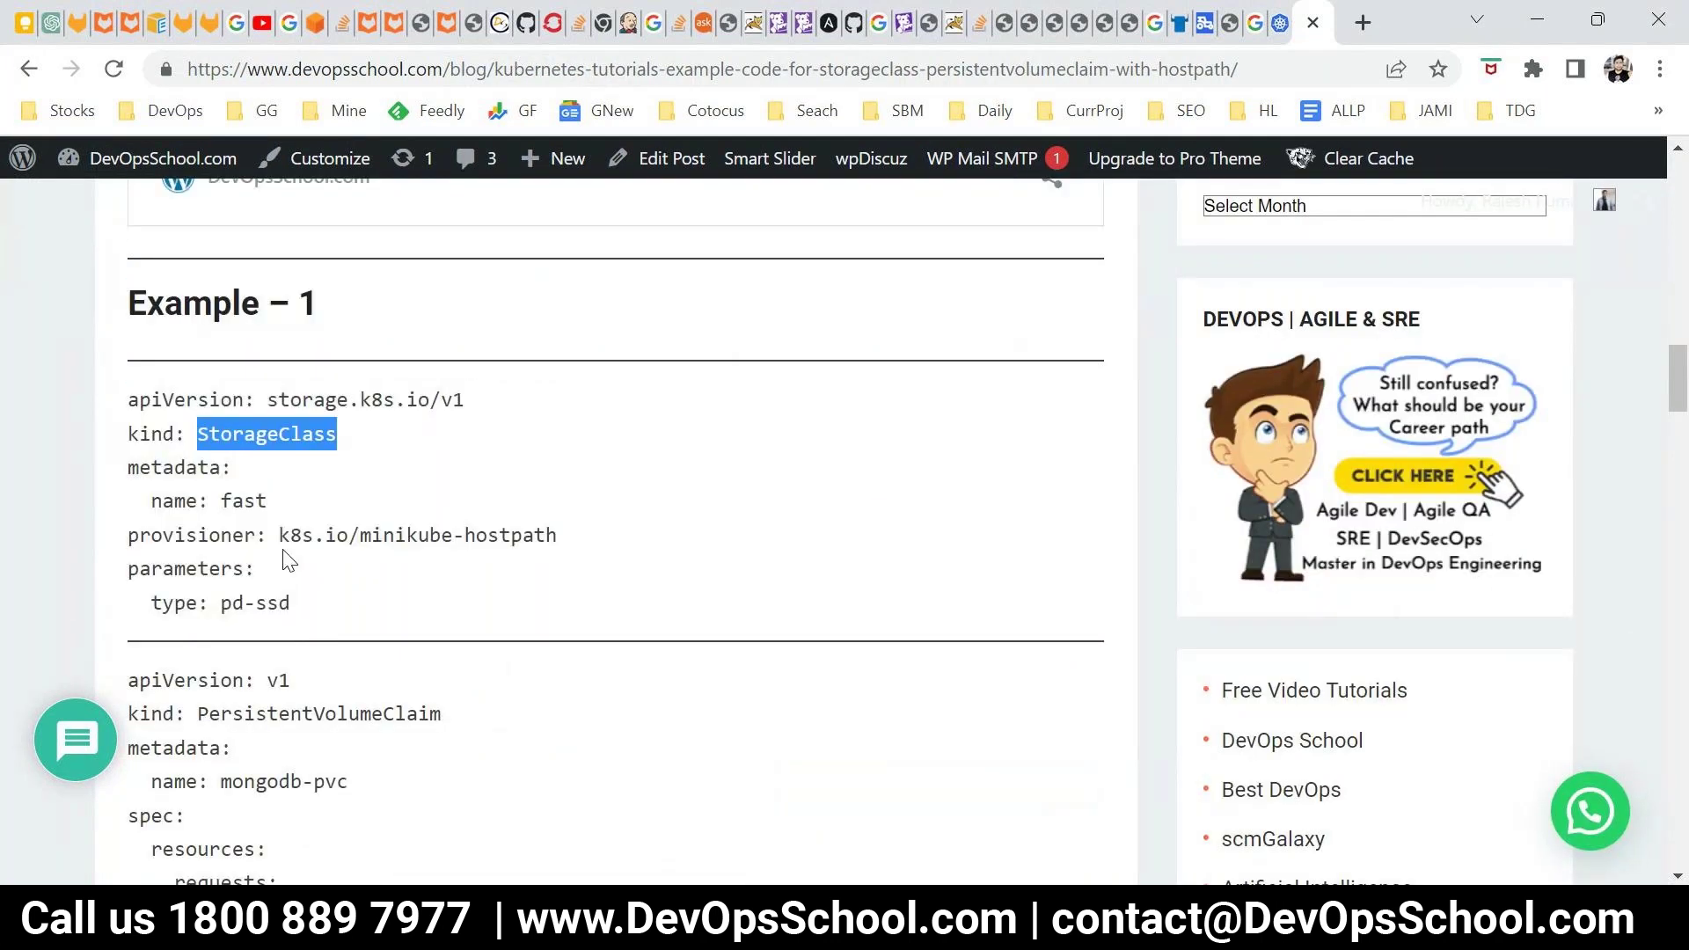
{"action": "double_click", "coordinate": [233, 501]}
{"action": "scroll", "coordinate": [246, 528], "scroll_direction": "down", "scroll_amount": 3}
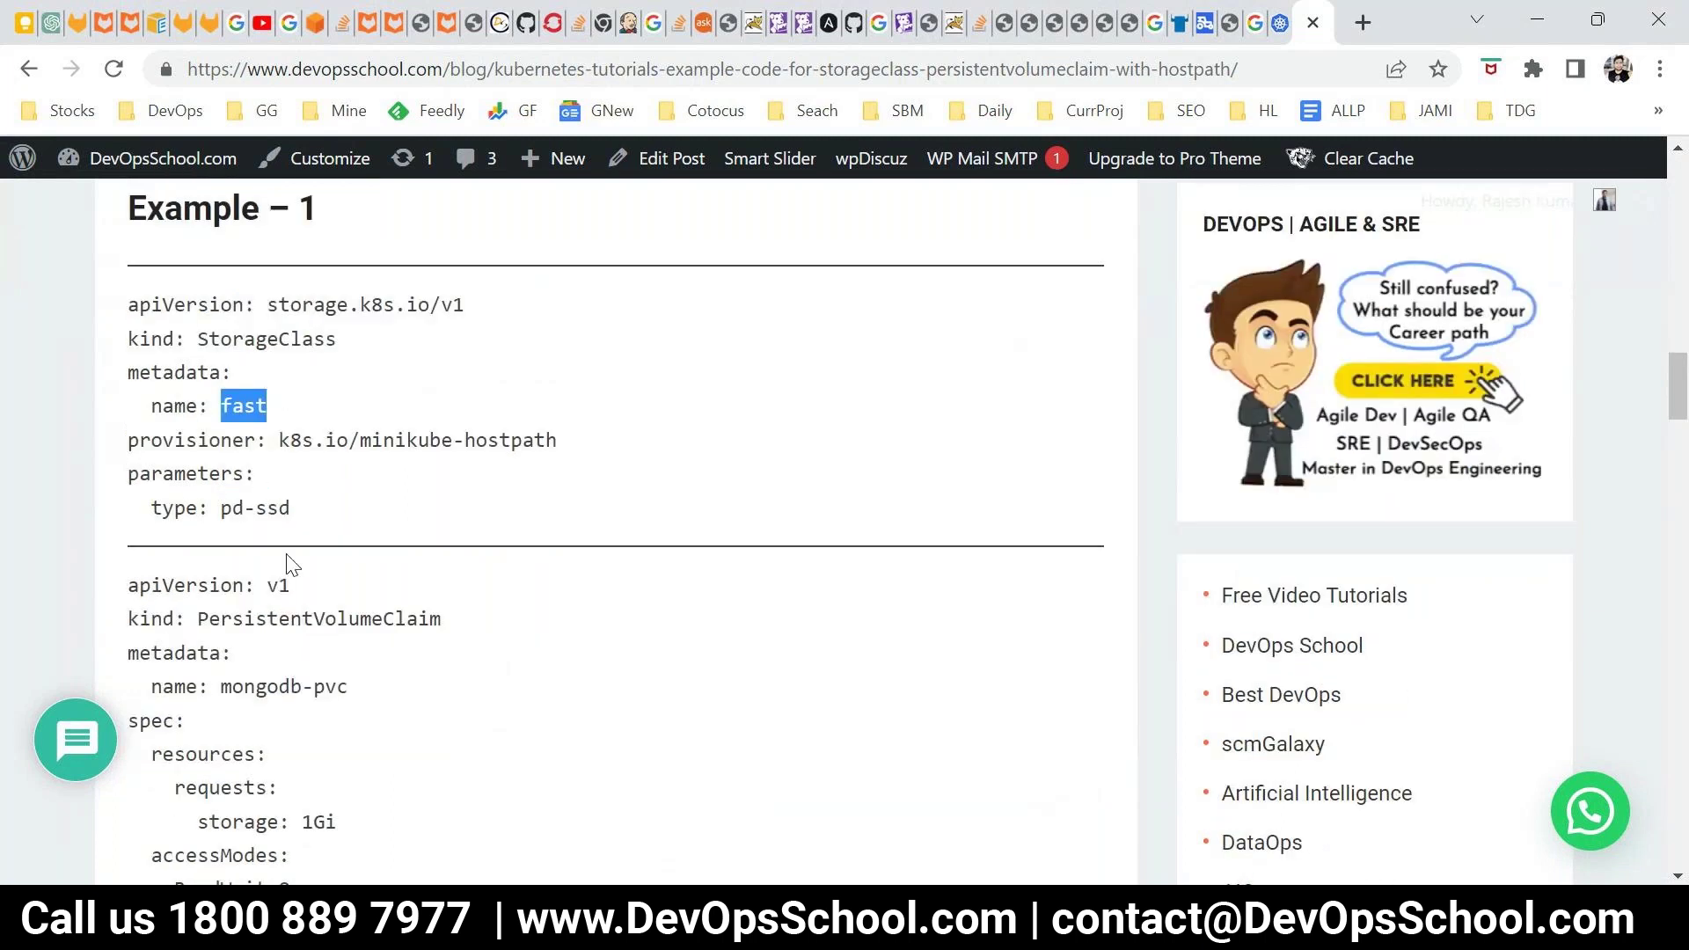
Step: Examine the mongodb-pvc PersistentVolumeClaim manifest, focusing on its kind and storageClassName entries
{"action": "left_click_drag", "start_coordinate": [208, 450], "coordinate": [477, 436]}
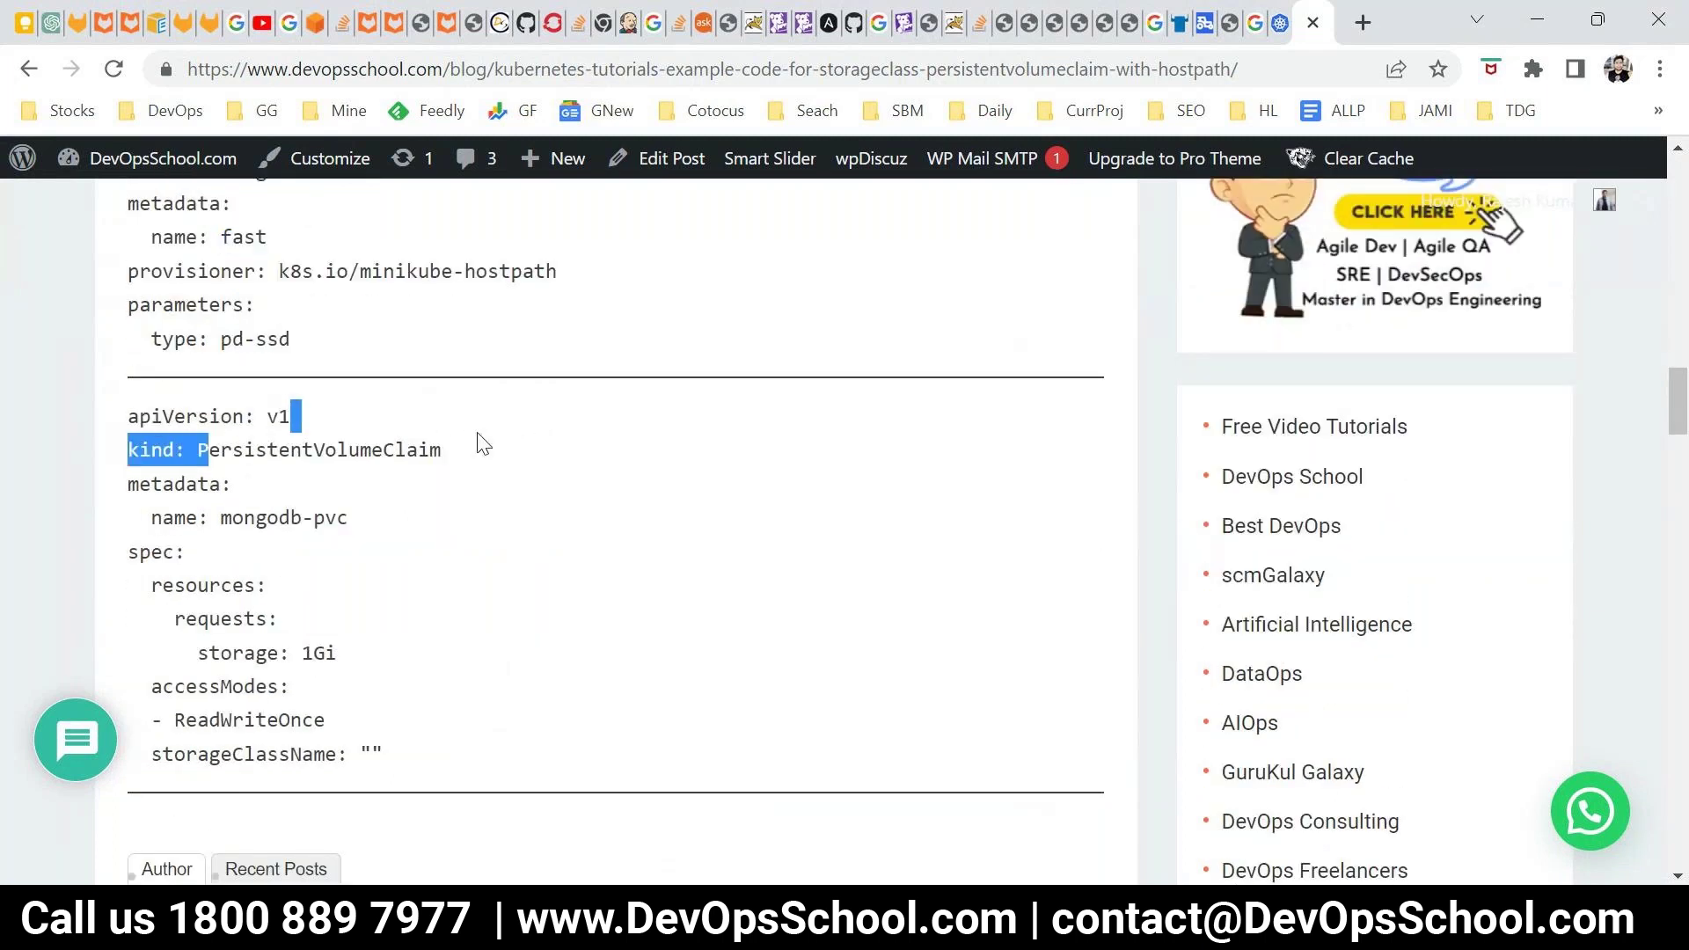
{"action": "left_click_drag", "start_coordinate": [167, 757], "coordinate": [267, 756]}
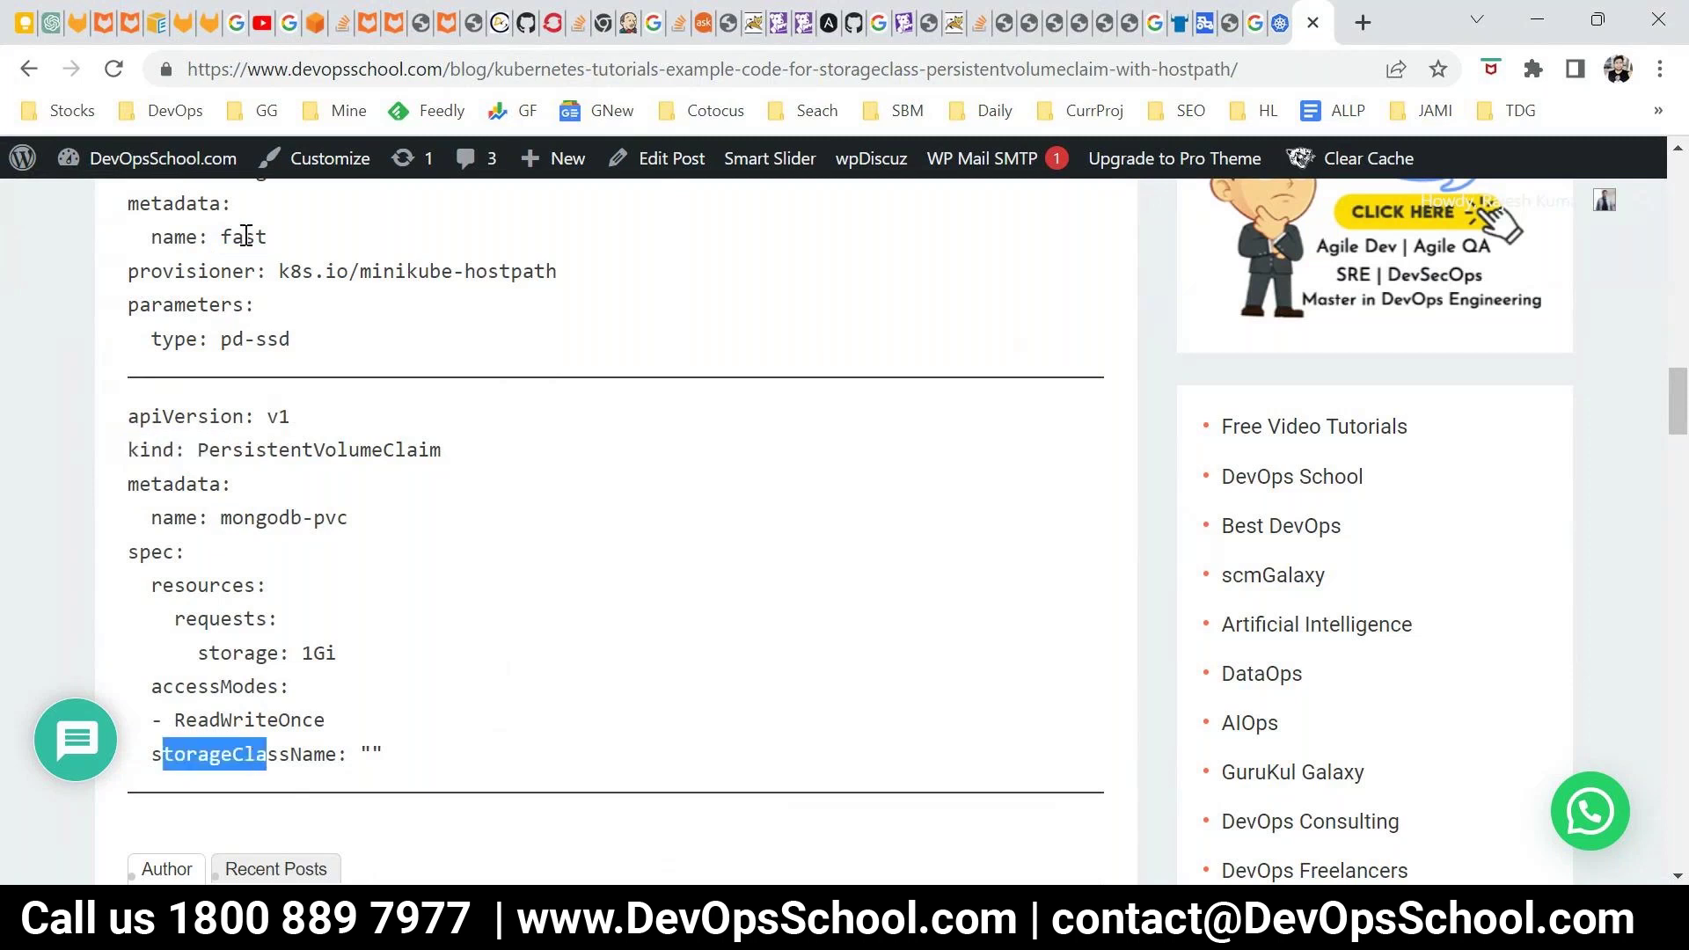
{"action": "double_click", "coordinate": [299, 754]}
{"action": "left_click_drag", "start_coordinate": [339, 754], "coordinate": [382, 756]}
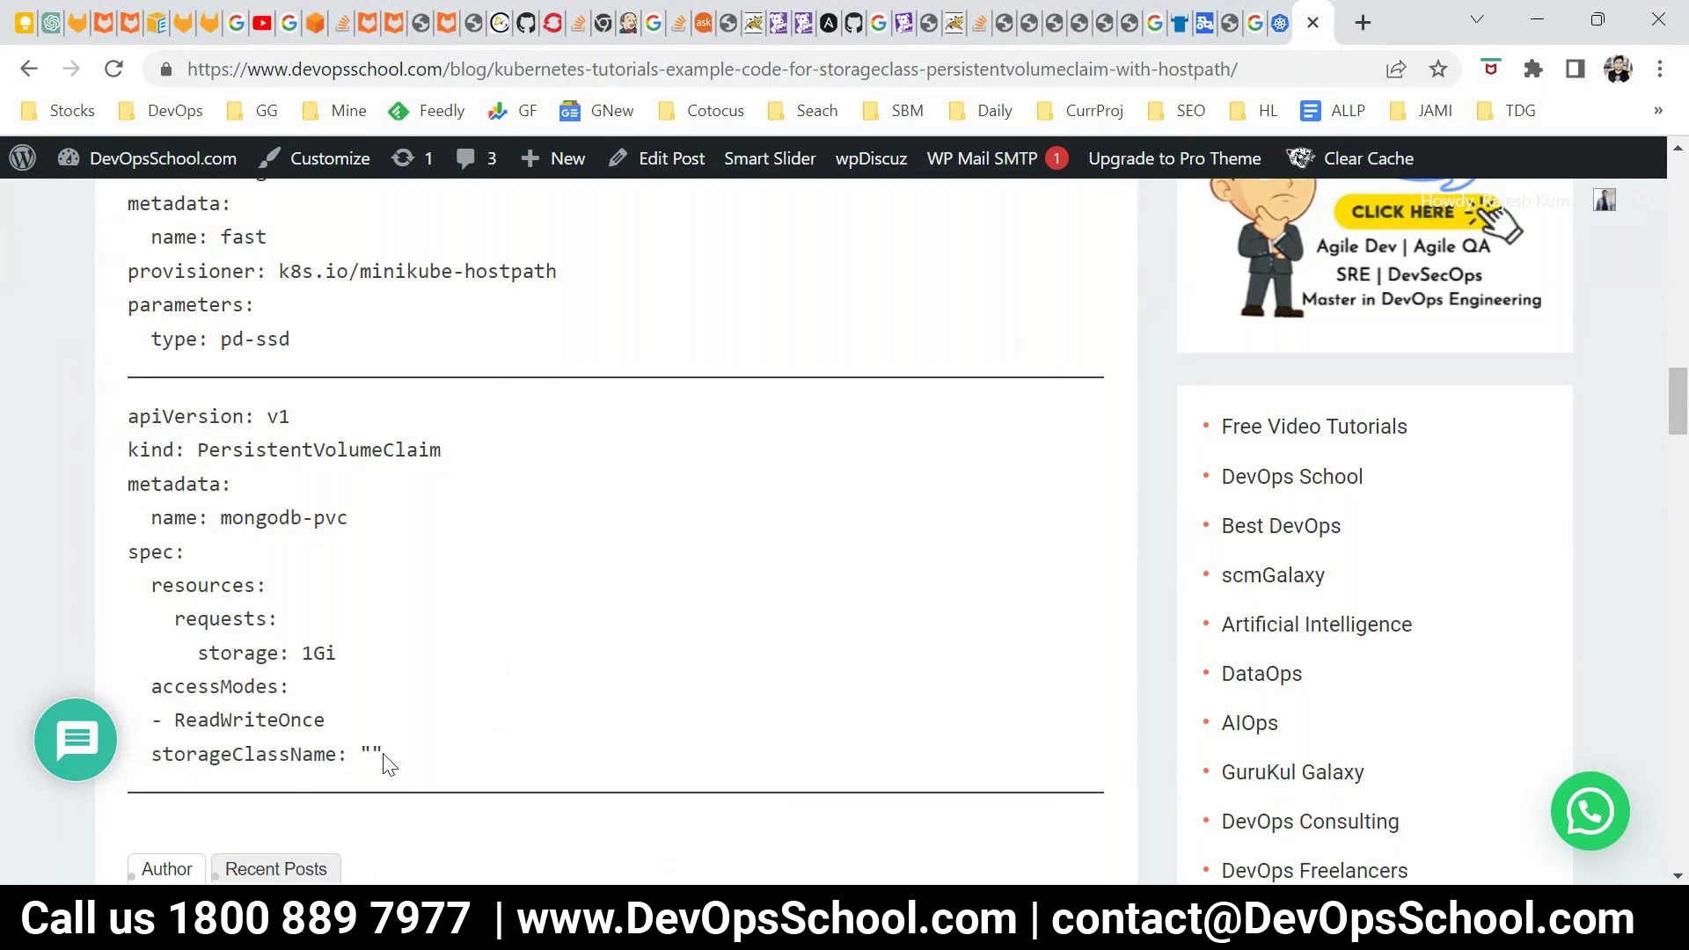
{"action": "scroll", "coordinate": [354, 765], "scroll_direction": "down", "scroll_amount": 1}
{"action": "scroll", "coordinate": [354, 765], "scroll_direction": "down", "scroll_amount": 2}
{"action": "key", "text": "ctrl+1"}
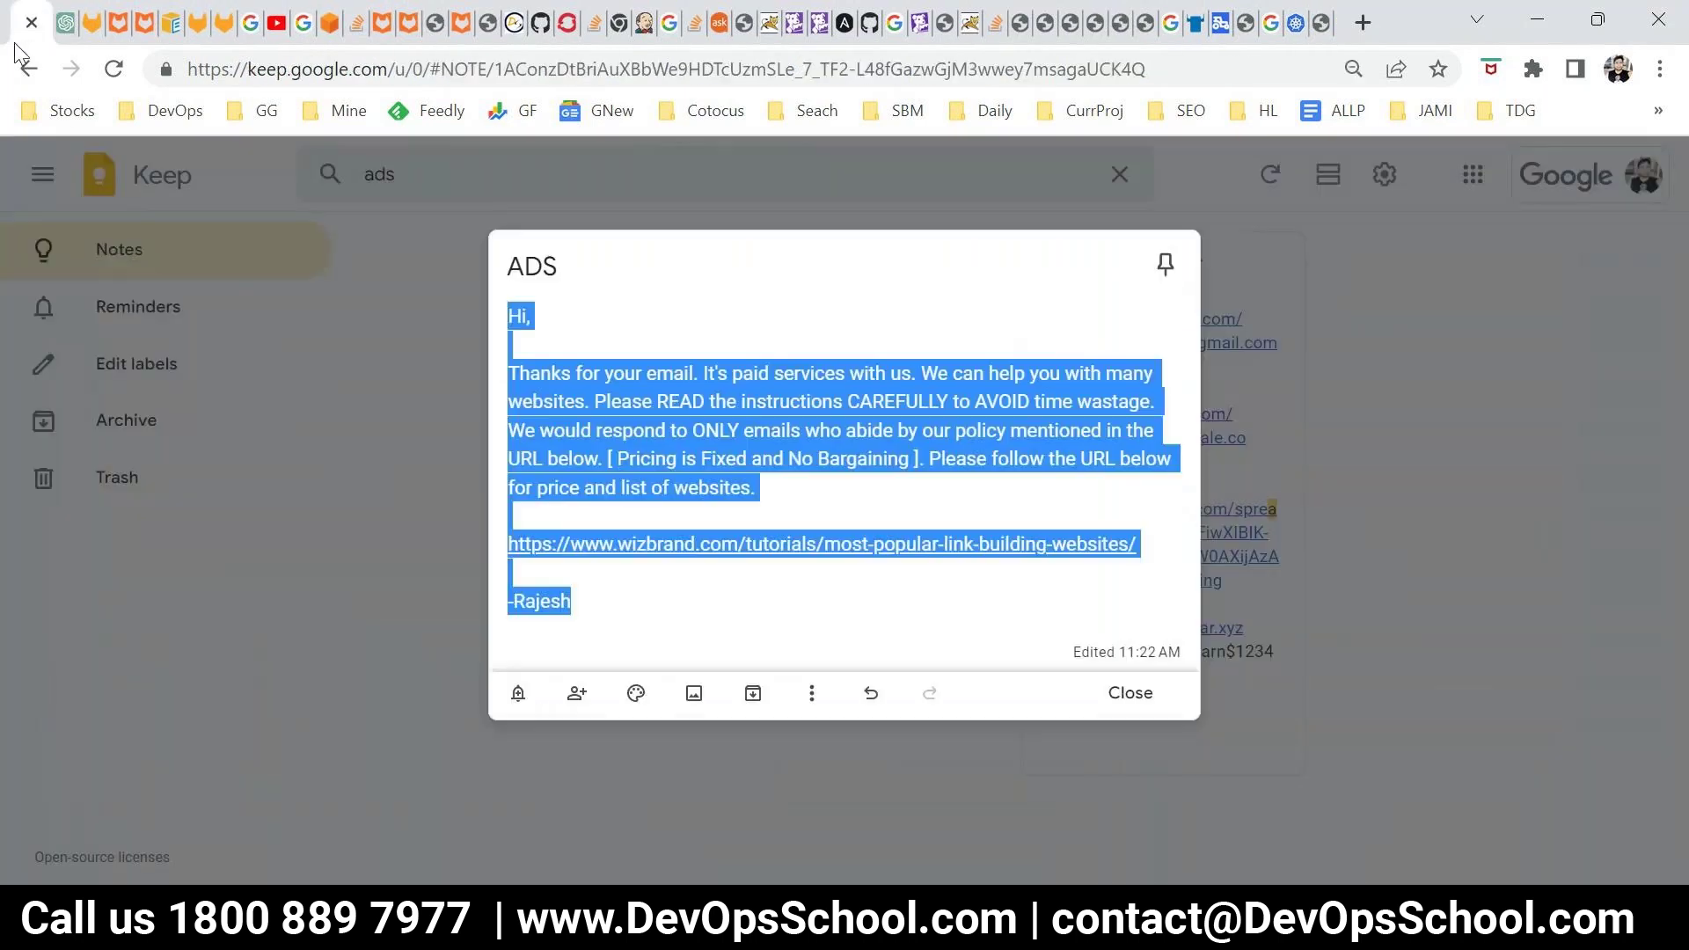
{"action": "left_click", "coordinate": [1250, 13]}
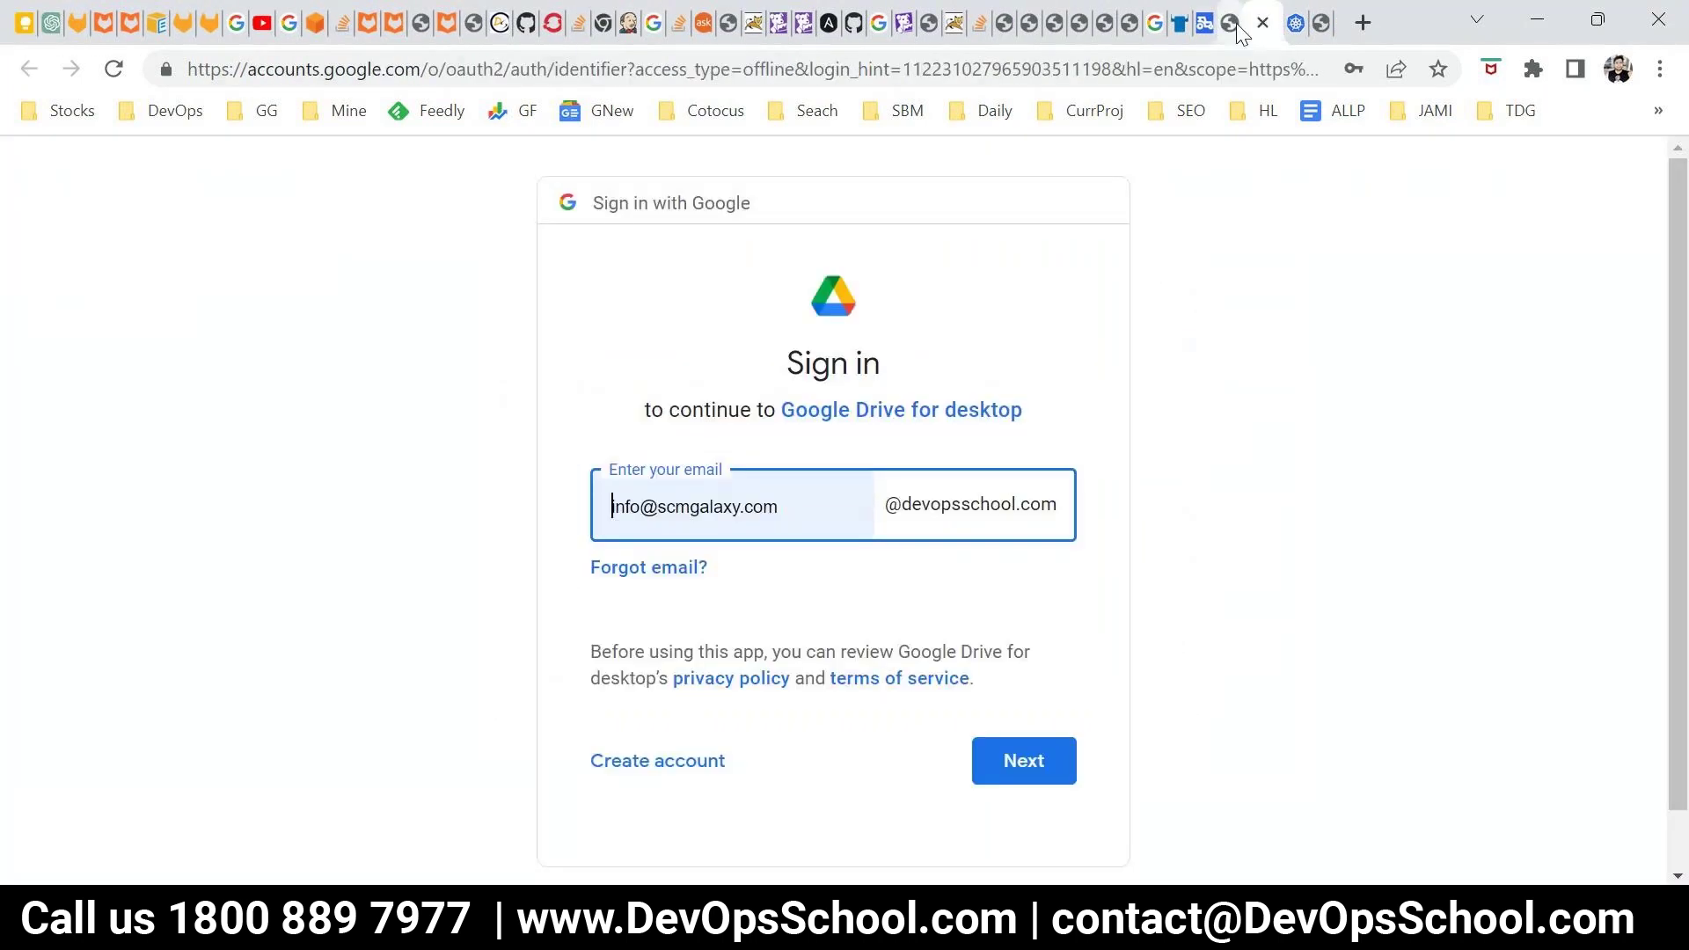
{"action": "left_click", "coordinate": [1308, 25]}
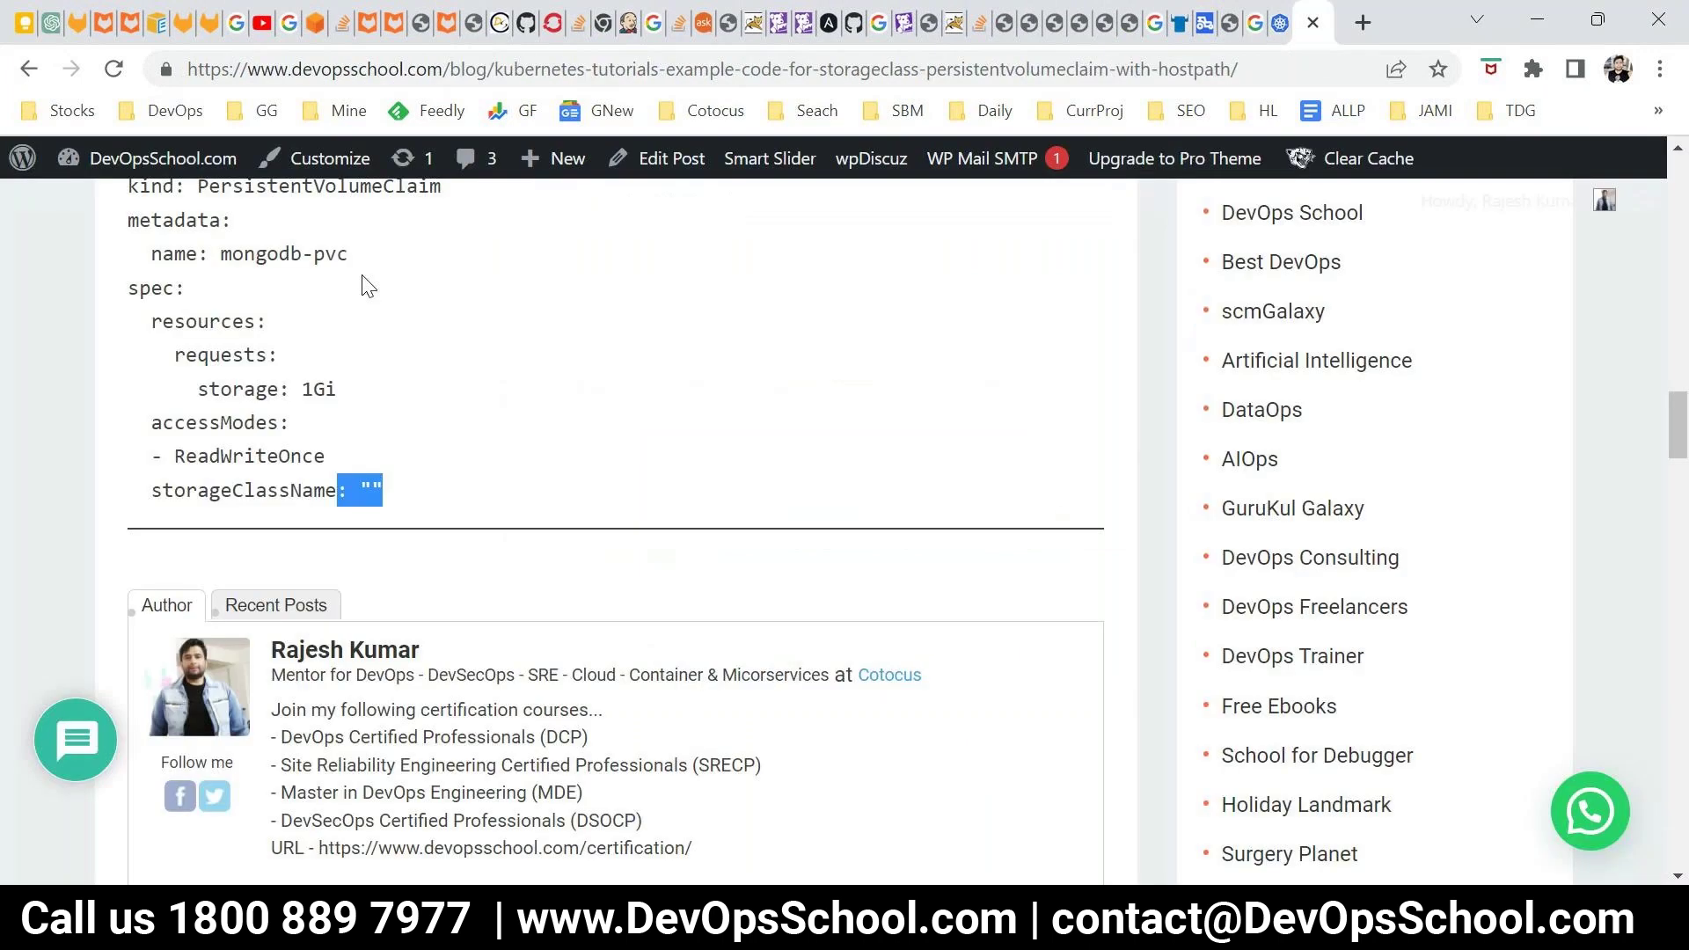
Step: Return to the StorageClass search results and open the article on volumeClaimTemplates with Local Persistent Volume
{"action": "key", "text": "alt+Left"}
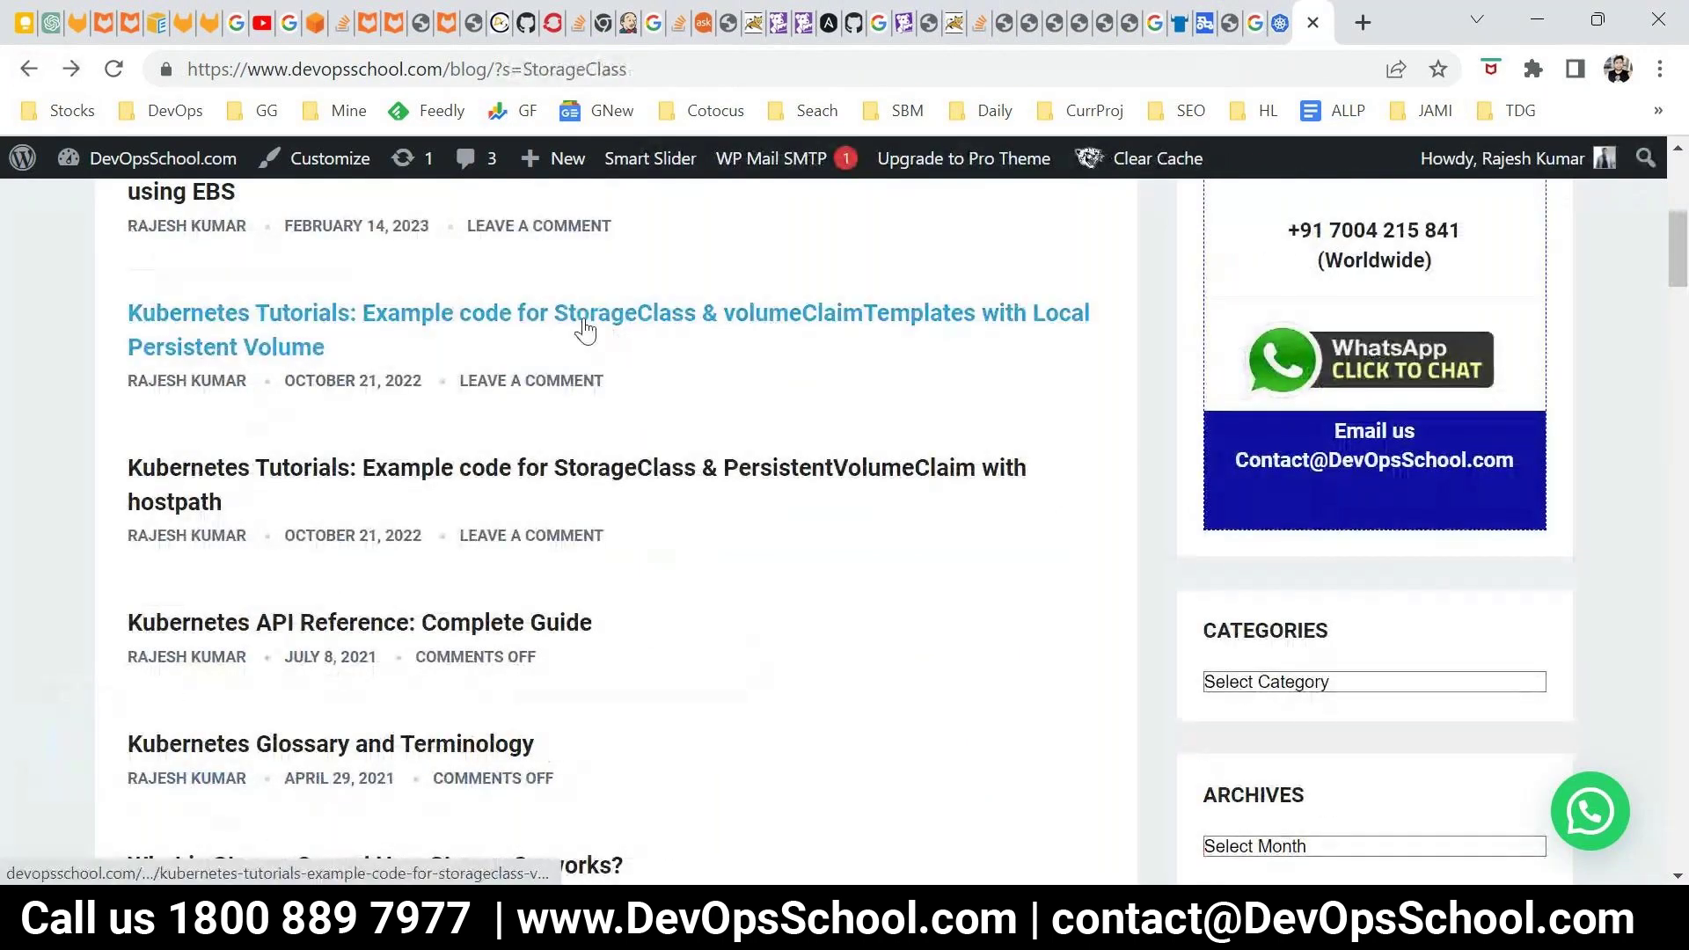
{"action": "scroll", "coordinate": [652, 490], "scroll_direction": "up", "scroll_amount": 3}
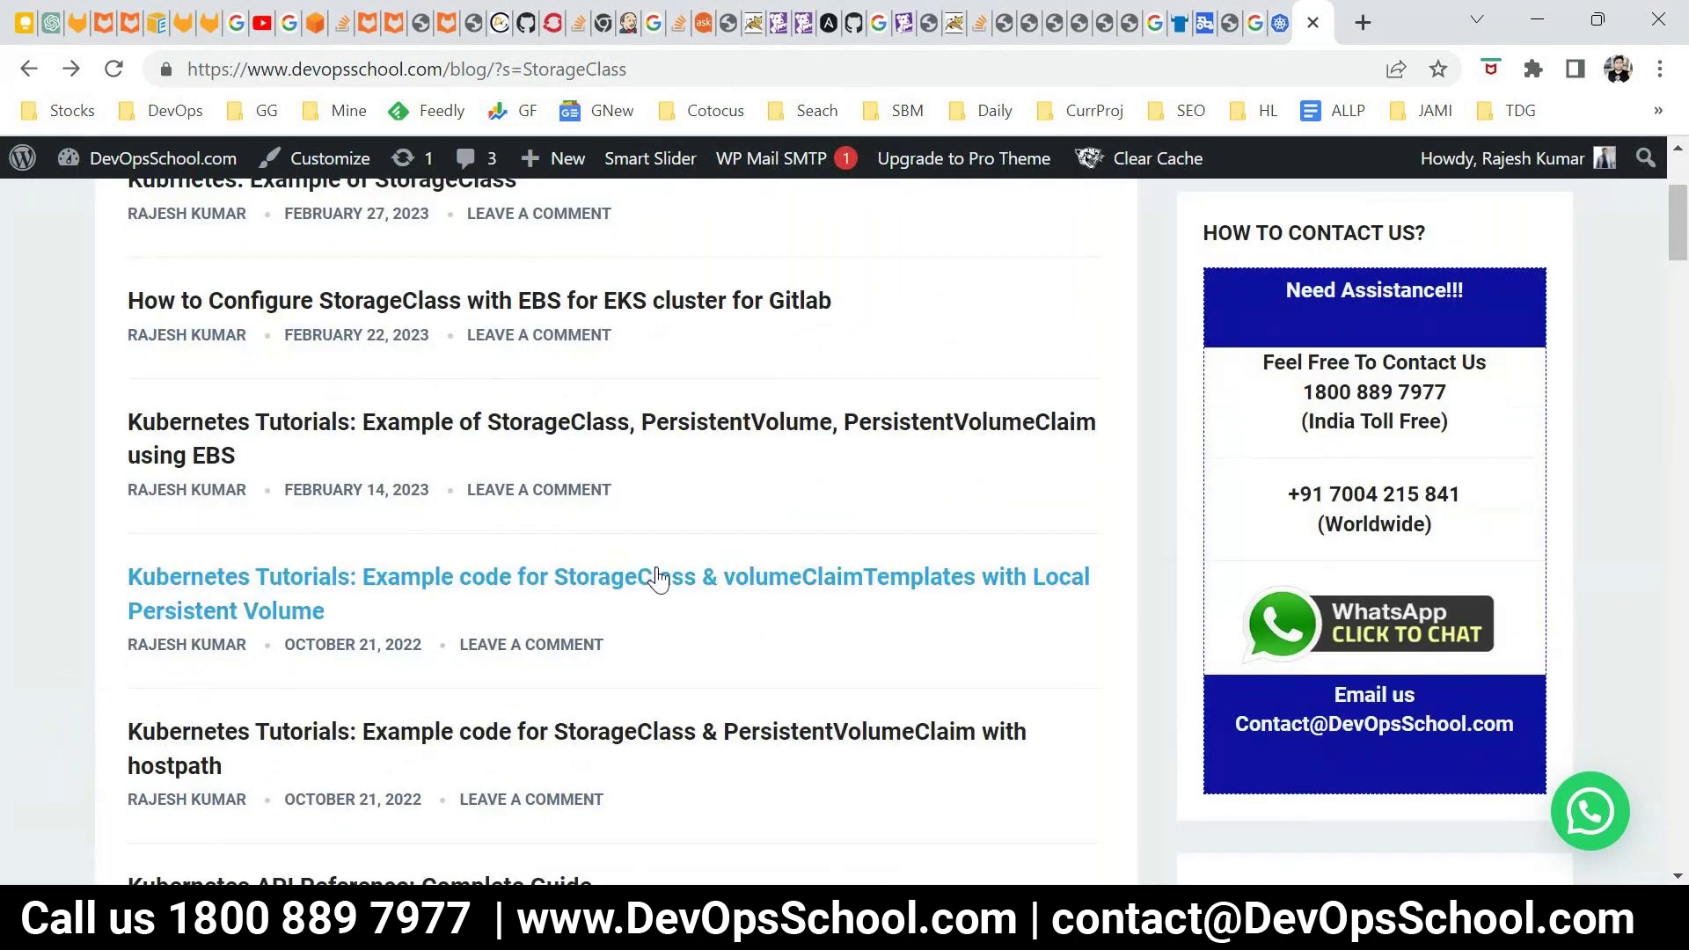
{"action": "left_click", "coordinate": [658, 579]}
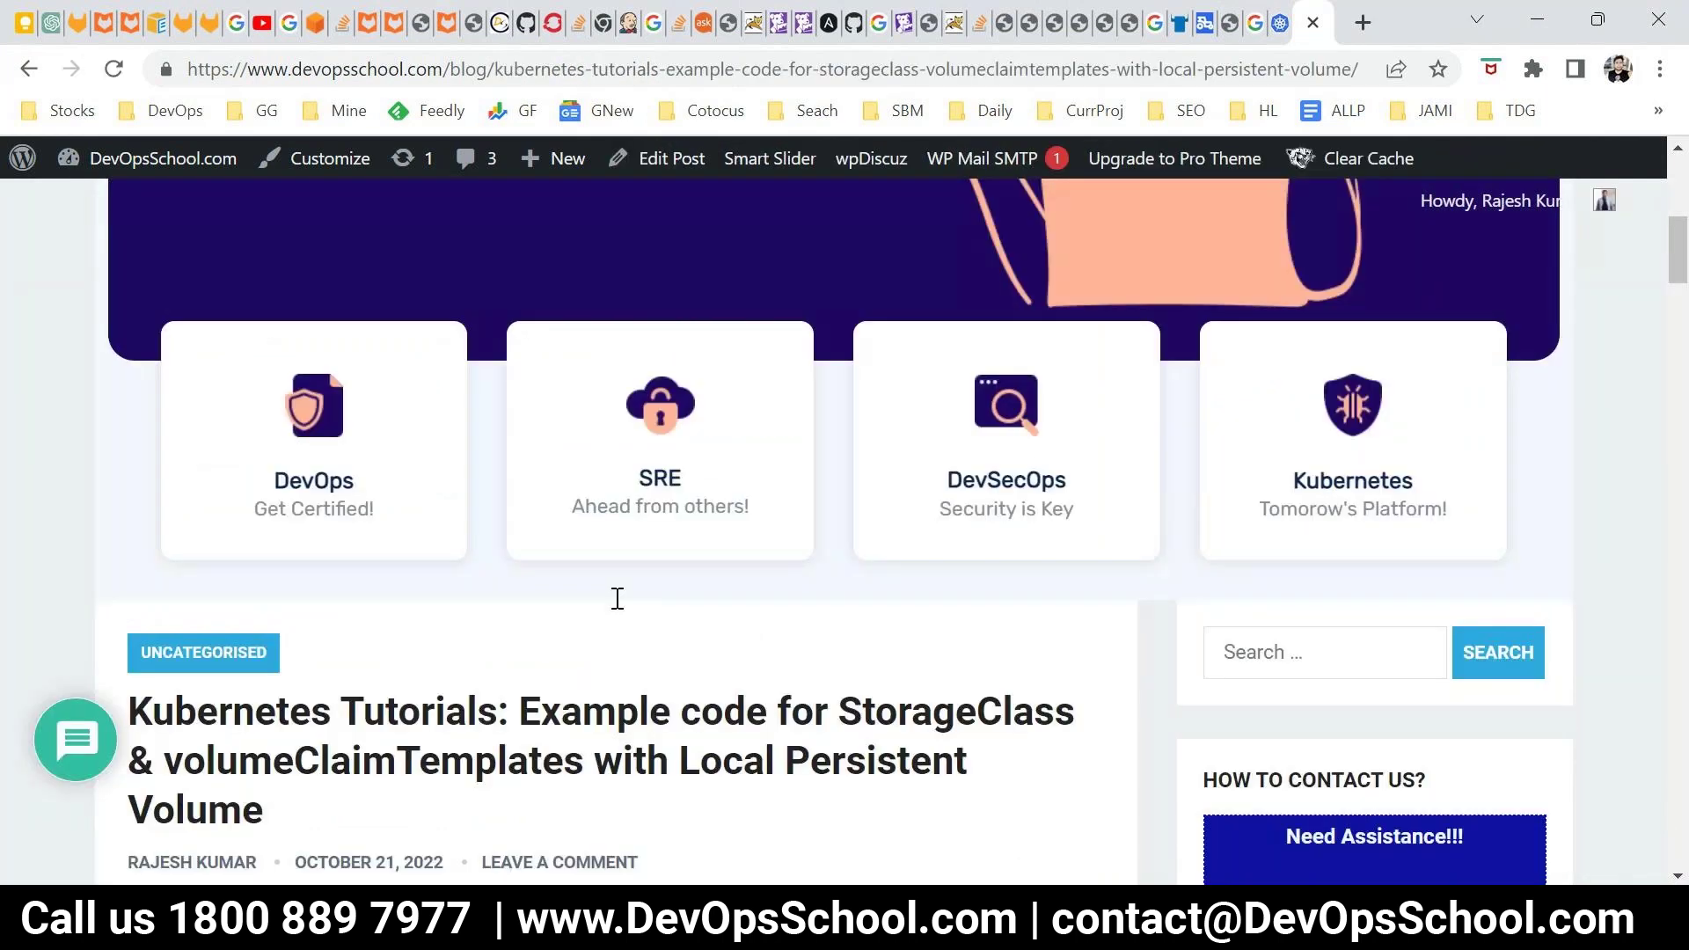
Step: Examine the StorageClass manifest named local-storage and the kind of the StatefulSet manifest below it
{"action": "scroll", "coordinate": [615, 595], "scroll_direction": "down", "scroll_amount": 6}
{"action": "scroll", "coordinate": [153, 286], "scroll_direction": "down", "scroll_amount": 1}
{"action": "left_click_drag", "start_coordinate": [153, 286], "coordinate": [377, 290]}
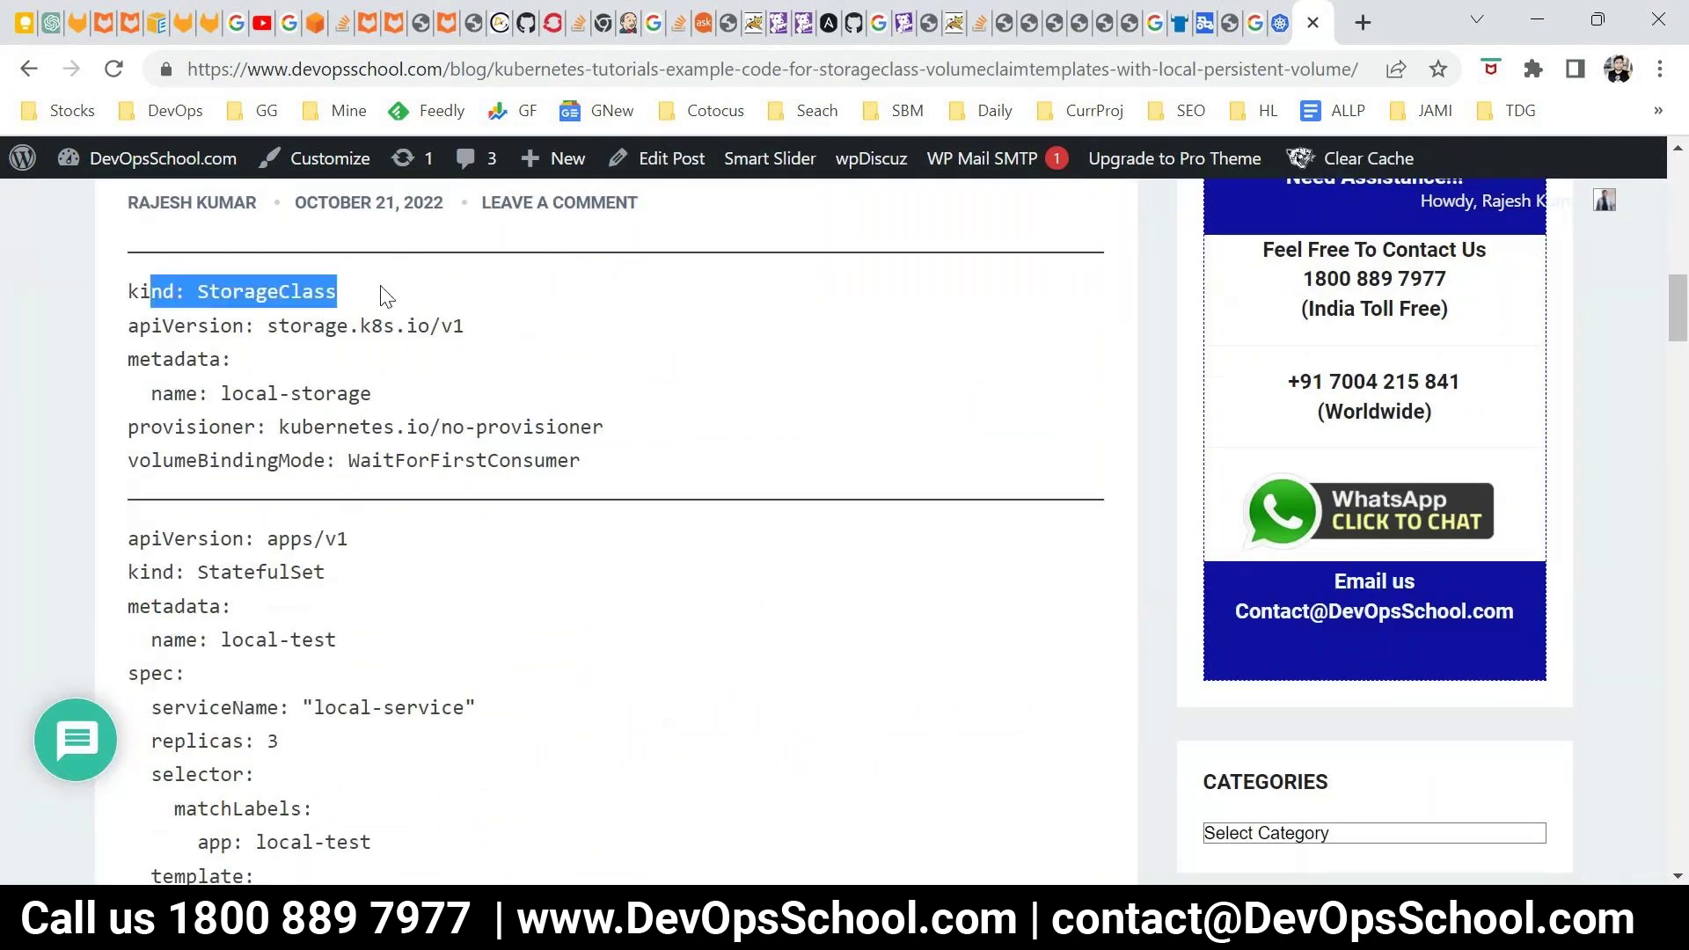
{"action": "left_click_drag", "start_coordinate": [222, 394], "coordinate": [373, 393]}
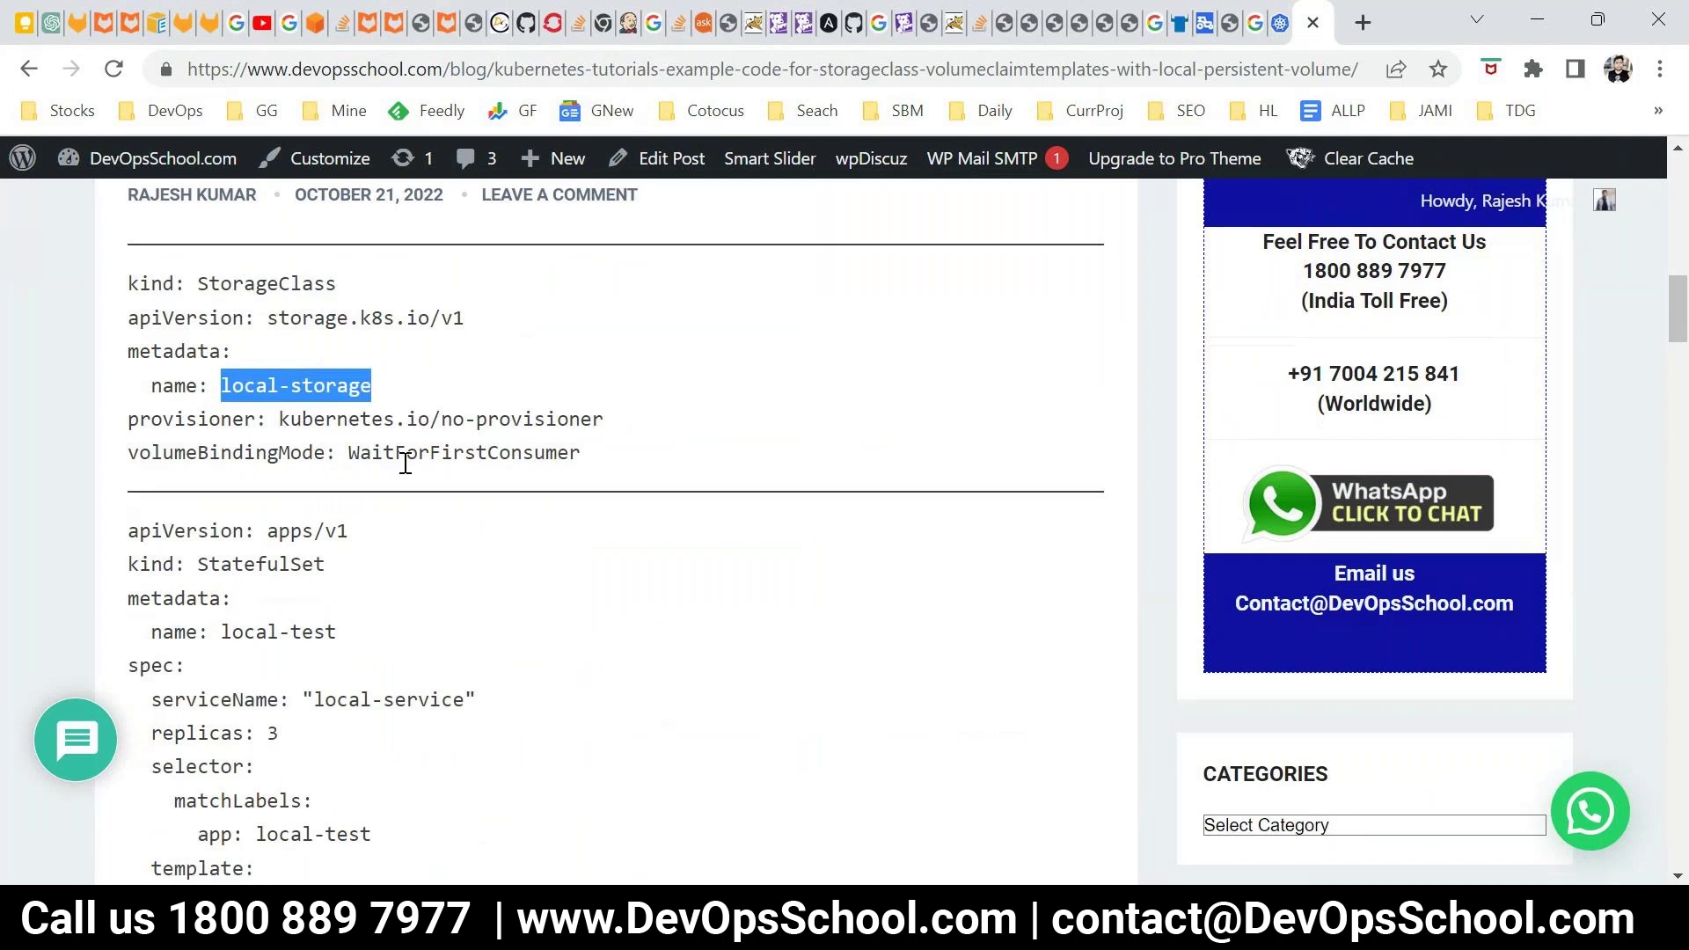
{"action": "scroll", "coordinate": [406, 464], "scroll_direction": "down", "scroll_amount": 3}
{"action": "left_click_drag", "start_coordinate": [197, 308], "coordinate": [365, 307]}
{"action": "scroll", "coordinate": [287, 581], "scroll_direction": "down", "scroll_amount": 2}
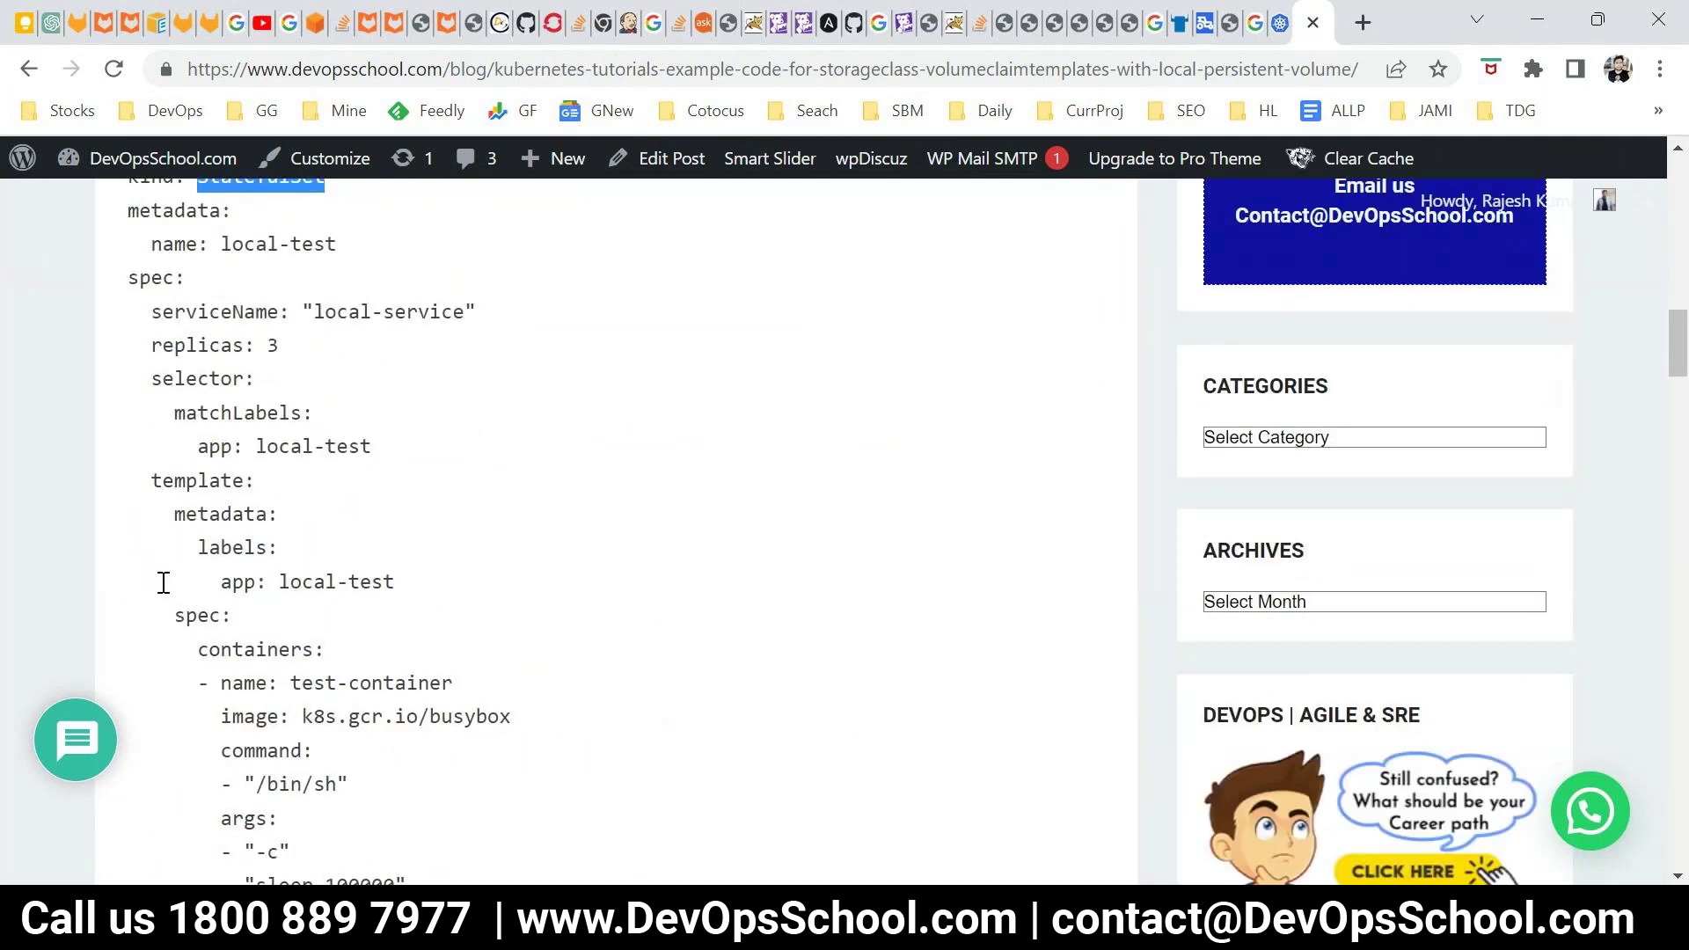
Step: Examine the StatefulSet's volumeClaimTemplates section, focusing on the storageClassName "local-storage"
{"action": "scroll", "coordinate": [171, 605], "scroll_direction": "down", "scroll_amount": 4}
{"action": "left_click_drag", "start_coordinate": [171, 605], "coordinate": [273, 658]}
{"action": "left_click", "coordinate": [390, 720]}
{"action": "scroll", "coordinate": [259, 701], "scroll_direction": "down", "scroll_amount": 3}
{"action": "left_click_drag", "start_coordinate": [245, 495], "coordinate": [450, 503]}
{"action": "left_click_drag", "start_coordinate": [450, 503], "coordinate": [417, 531]}
{"action": "double_click", "coordinate": [499, 546]}
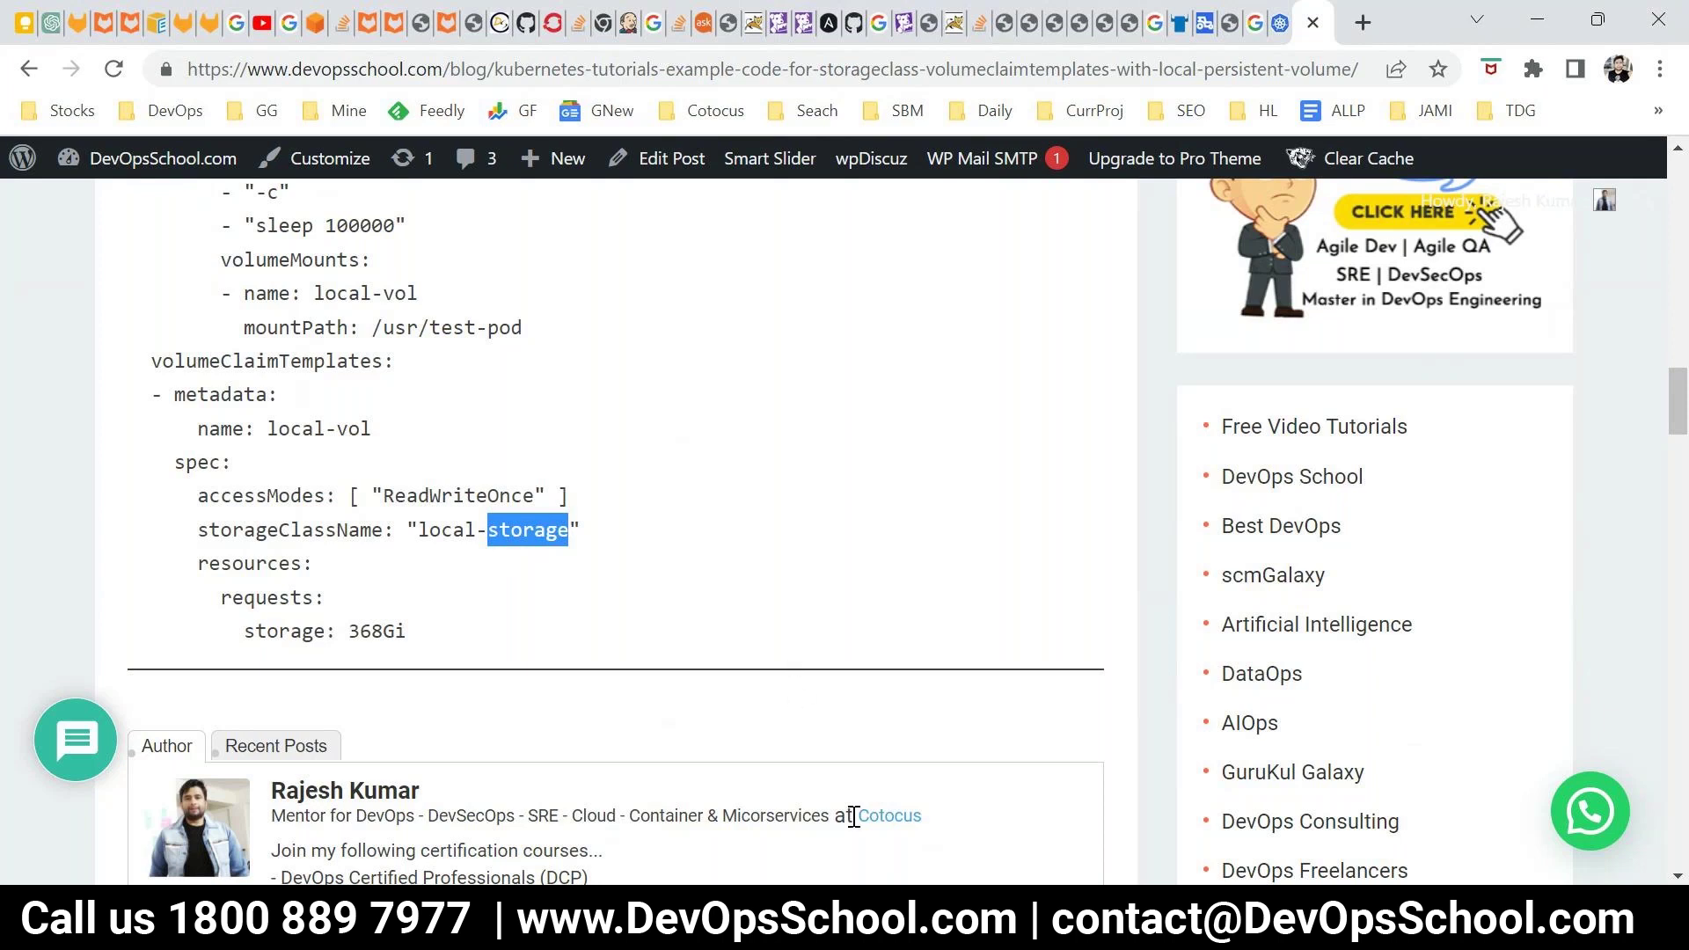
Step: Switch from the blog article to the GoTo meeting window showing the participant
{"action": "mouse_move", "coordinate": [915, 933]}
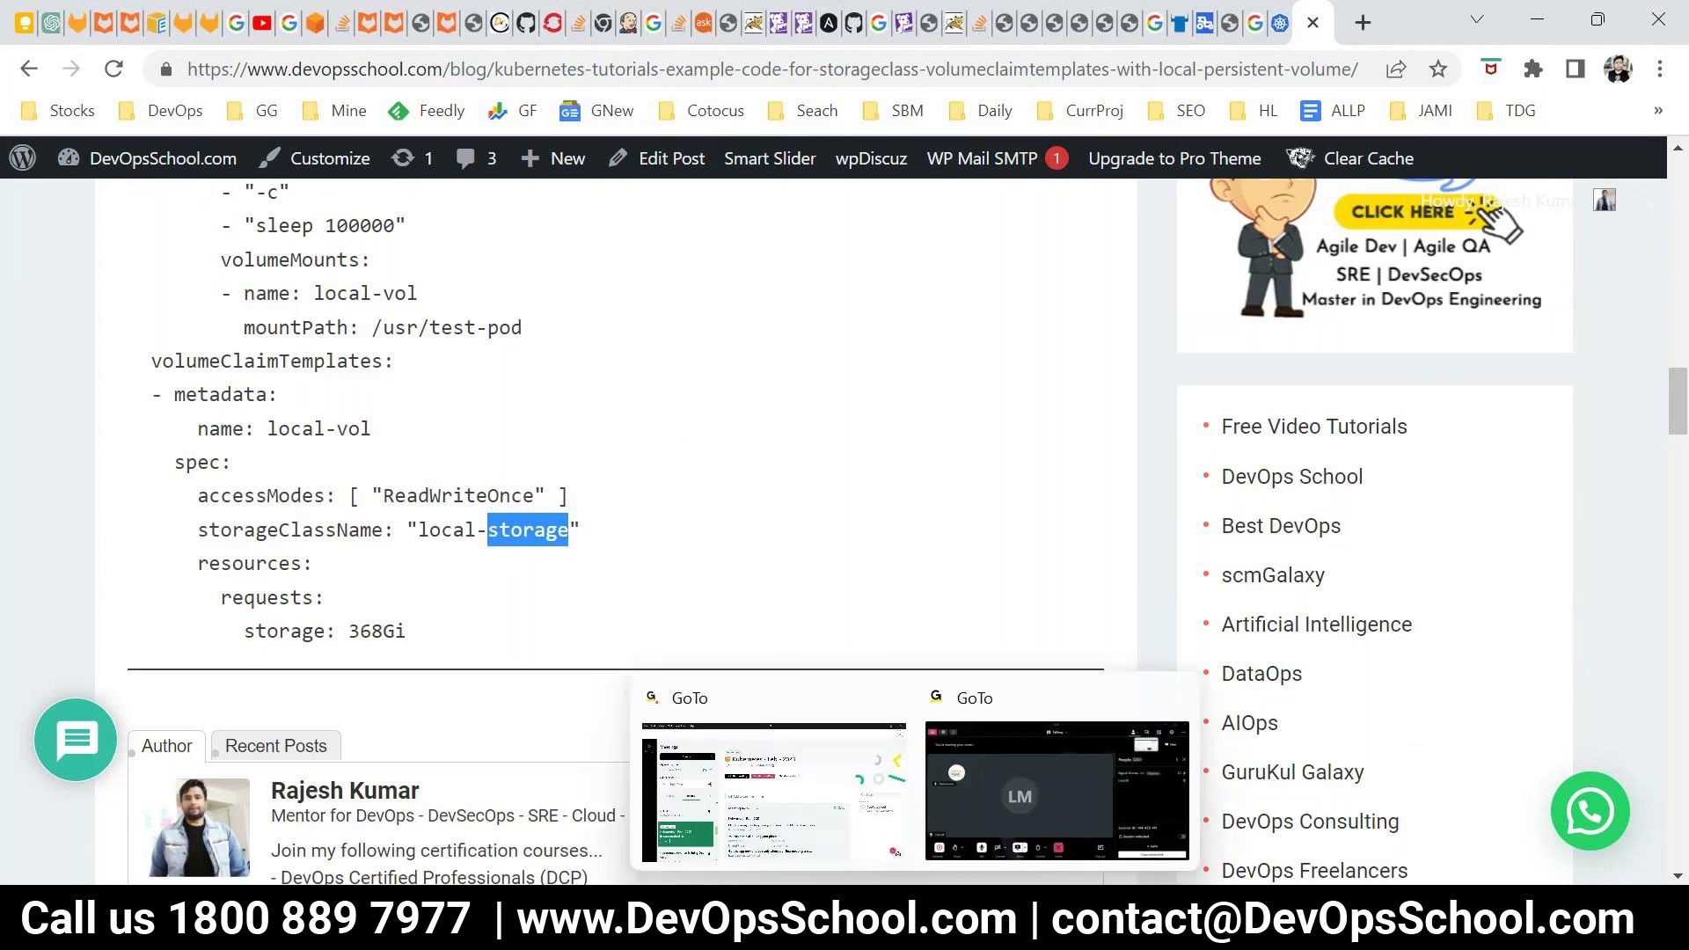
{"action": "left_click", "coordinate": [915, 933]}
{"action": "mouse_move", "coordinate": [915, 932]}
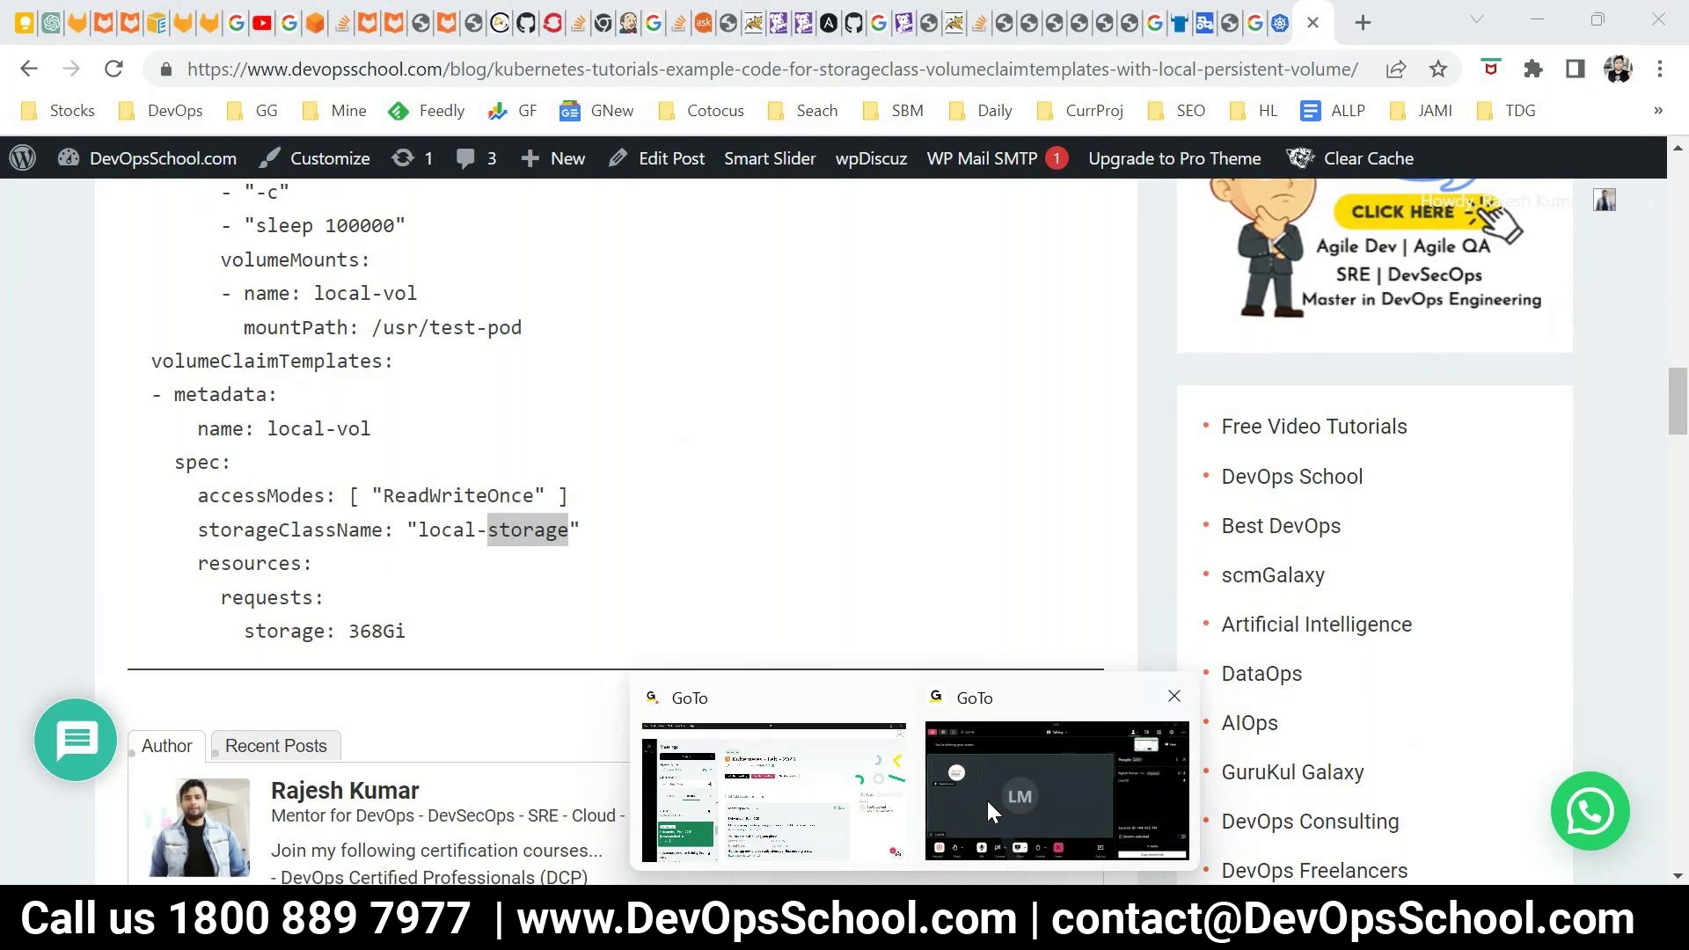
{"action": "left_click", "coordinate": [991, 809]}
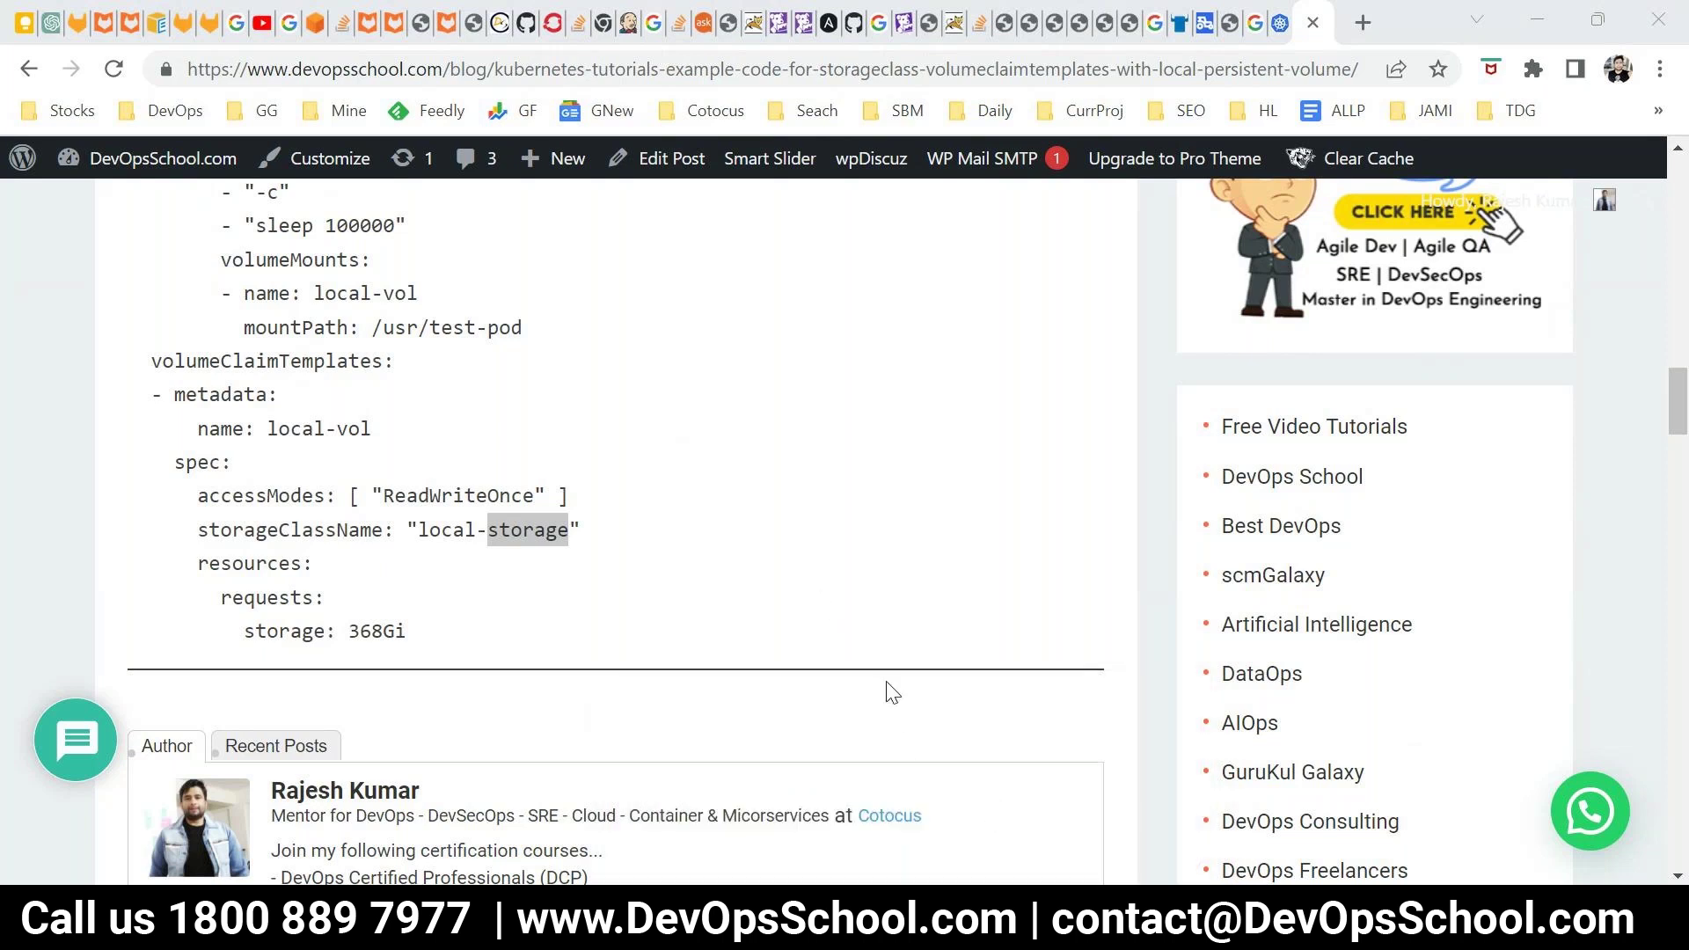
Step: Switch to the Notepad notes and review the "POD -> PVC -> PV -> SC" chain
{"action": "left_click", "coordinate": [967, 933]}
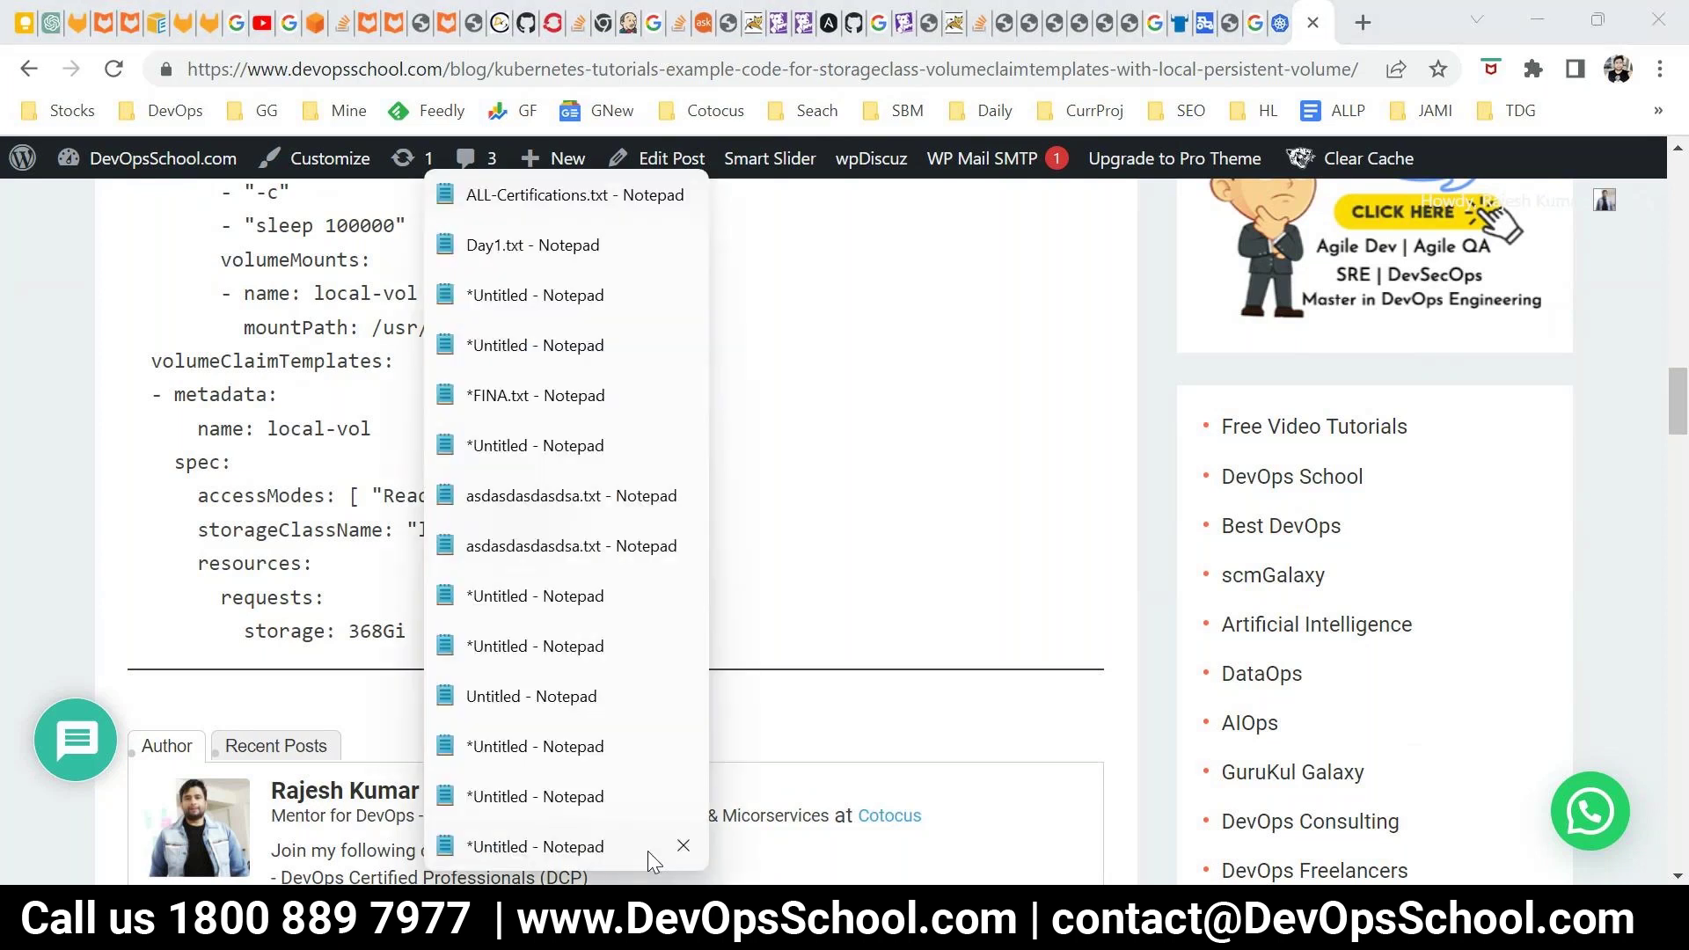
{"action": "left_click", "coordinate": [537, 843]}
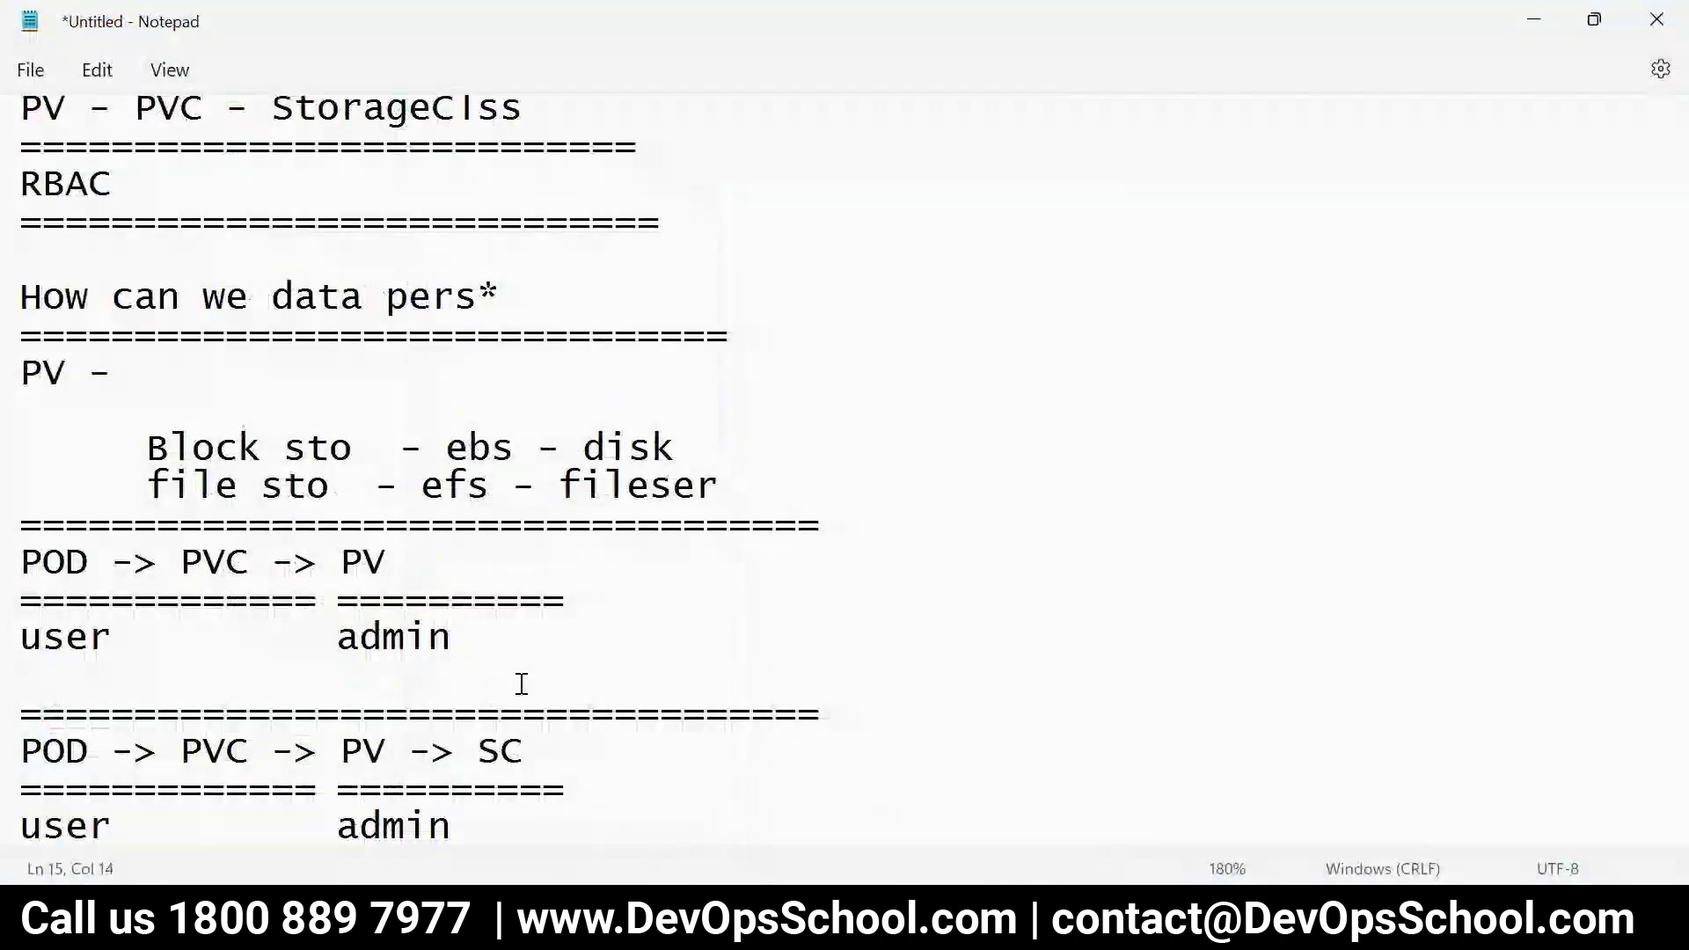
{"action": "double_click", "coordinate": [484, 754]}
{"action": "left_click", "coordinate": [340, 753]}
{"action": "left_click_drag", "start_coordinate": [66, 752], "coordinate": [457, 752]}
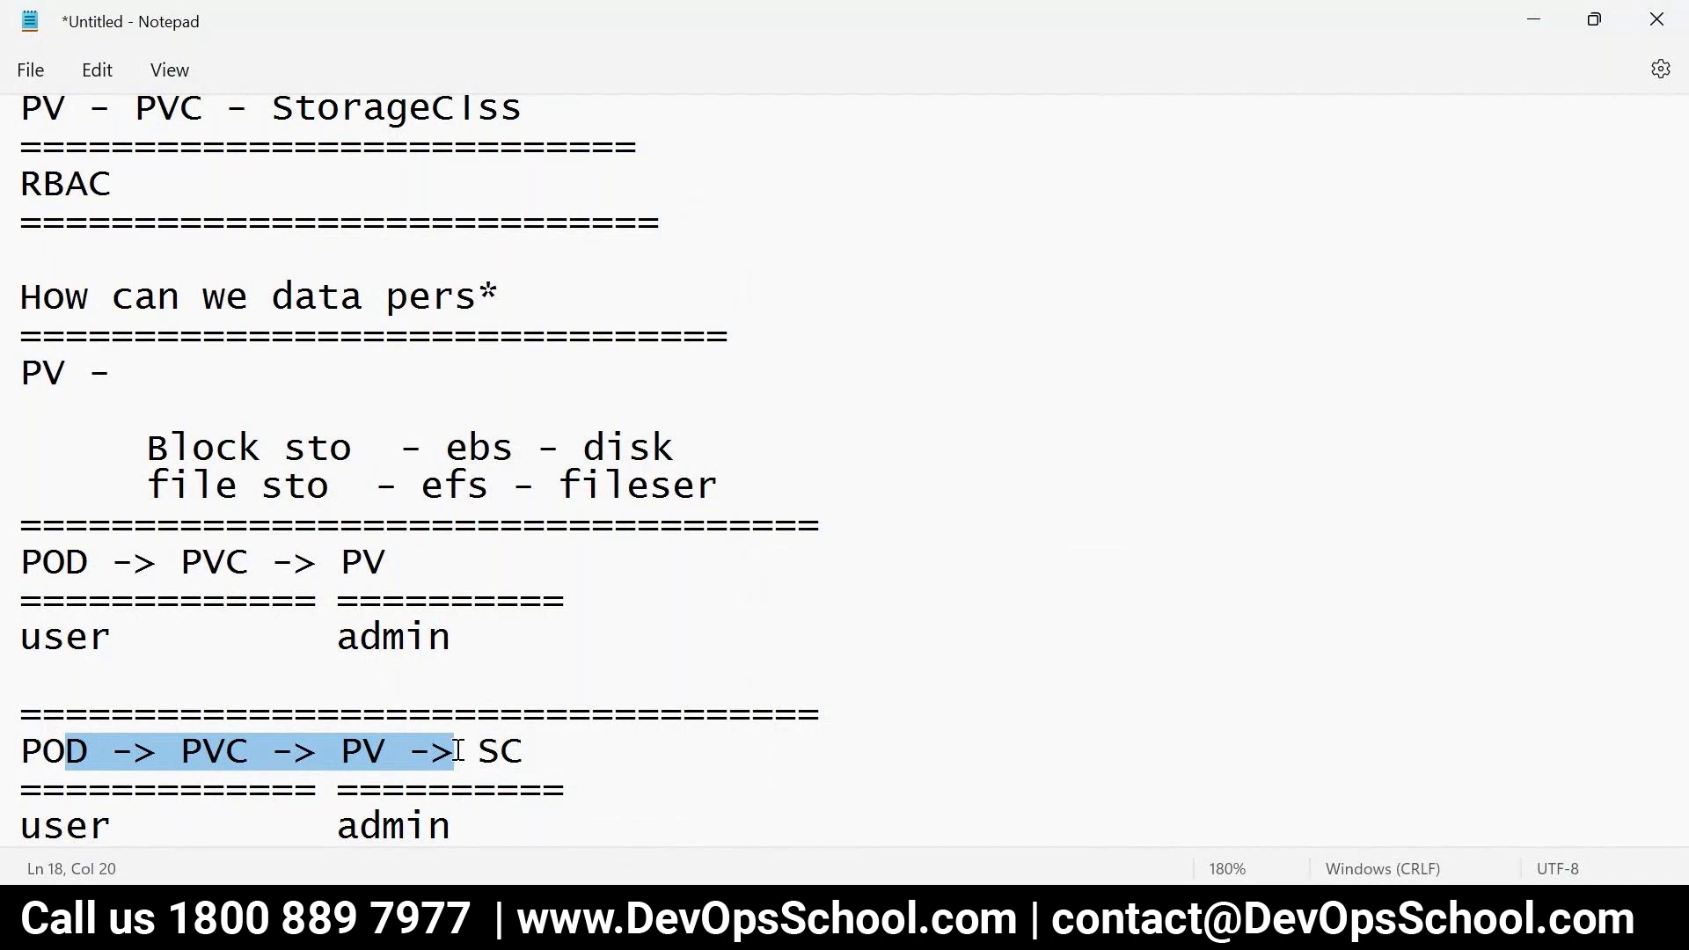
Step: Review the "PV - PVC - StorageClss" and "RBAC" topic headings at the start of the notes
{"action": "scroll", "coordinate": [461, 751], "scroll_direction": "up", "scroll_amount": 1}
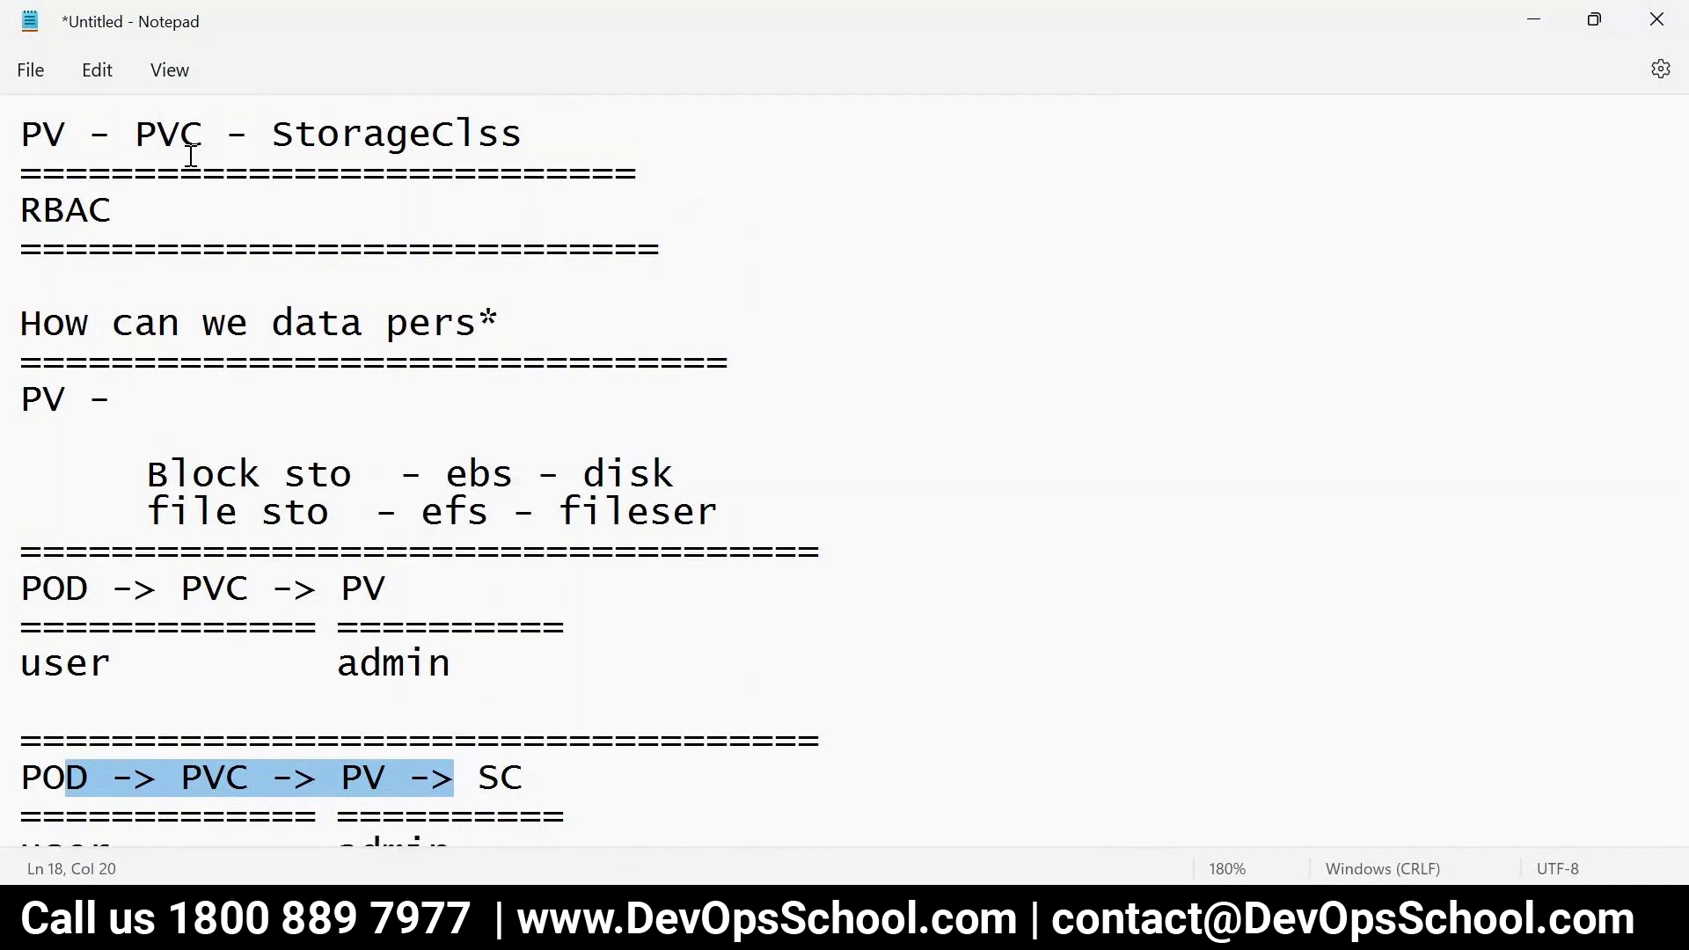
{"action": "left_click", "coordinate": [528, 135]}
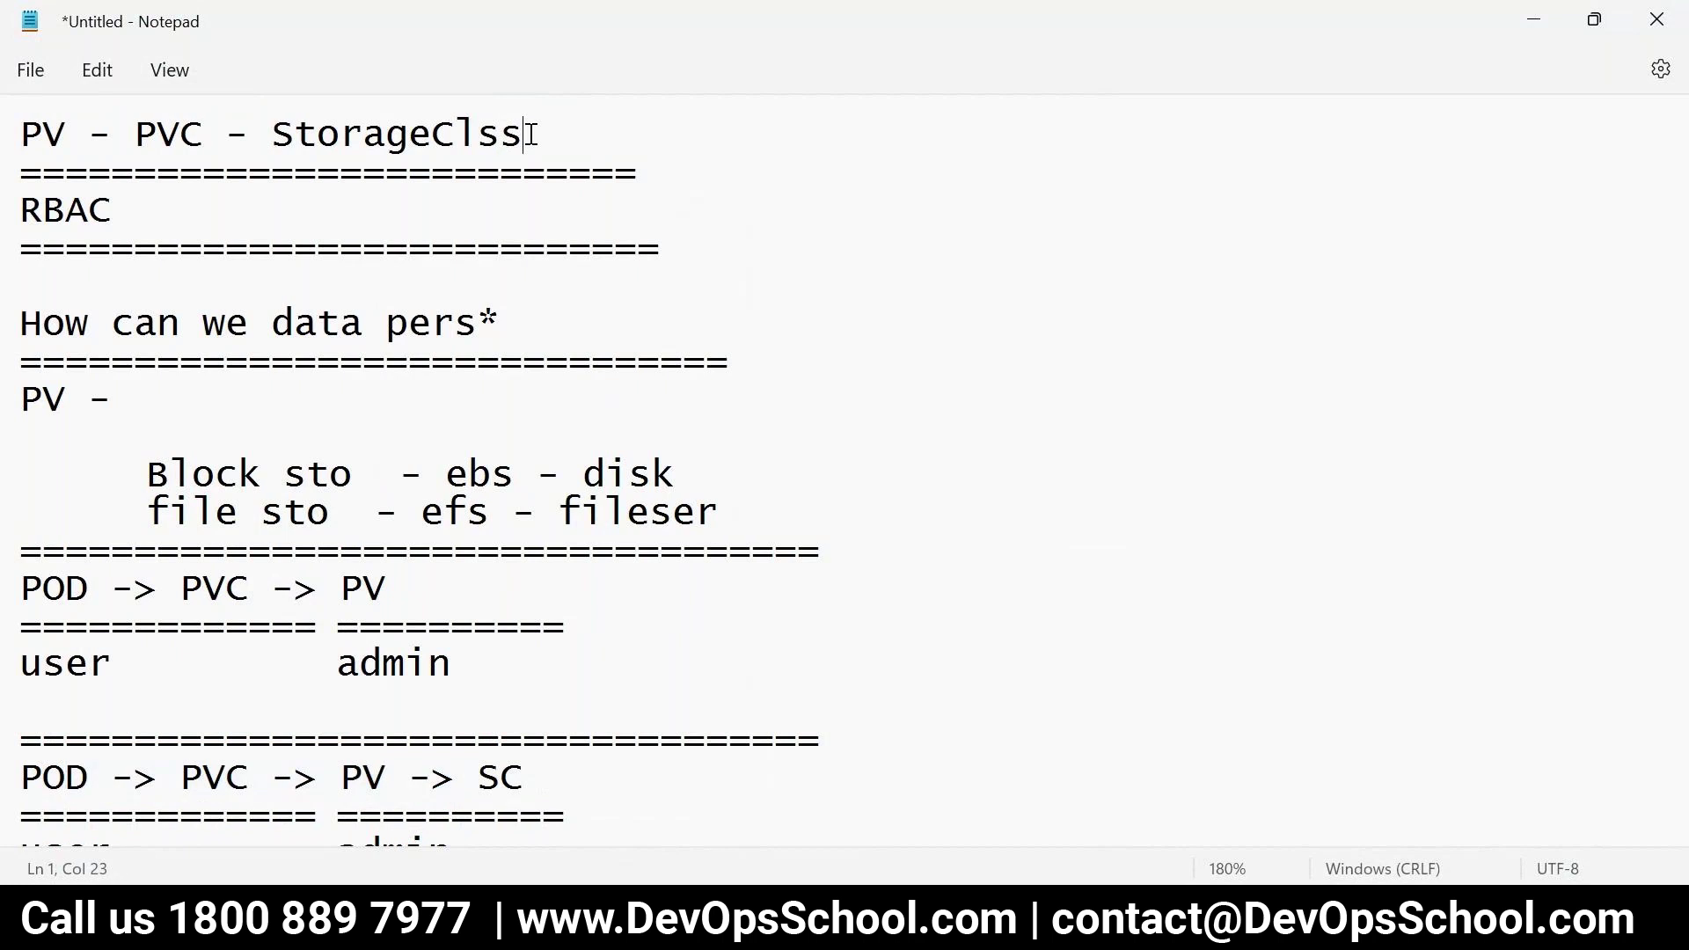
{"action": "left_click_drag", "start_coordinate": [530, 135], "coordinate": [15, 109]}
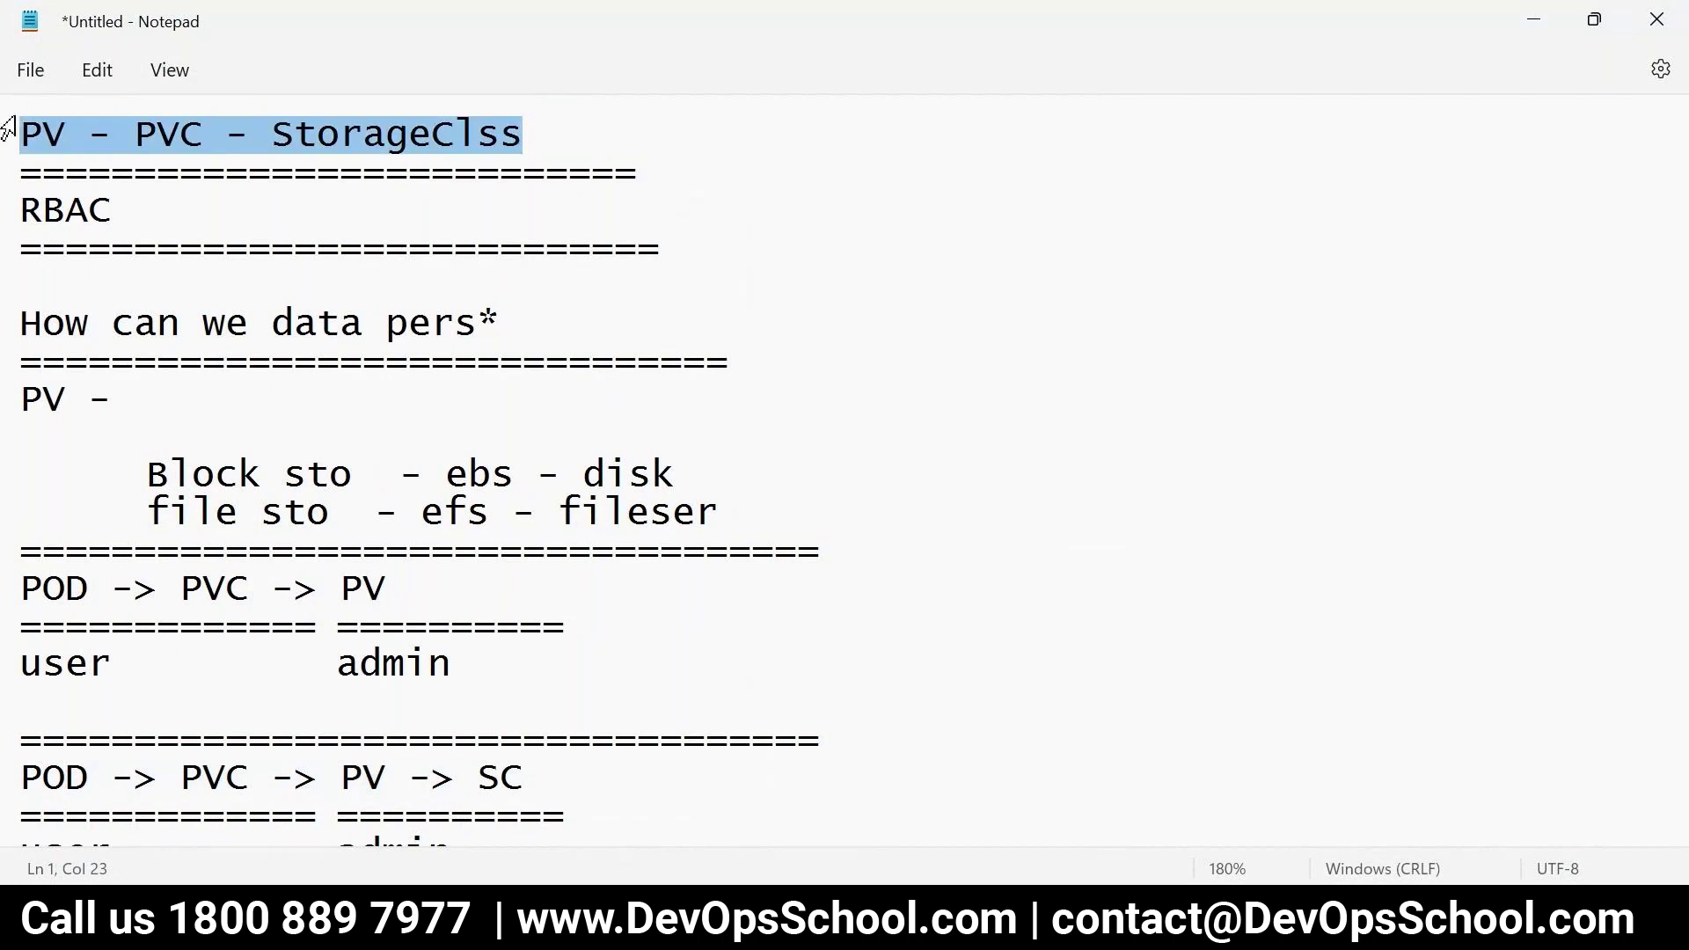
{"action": "left_click_drag", "start_coordinate": [123, 209], "coordinate": [26, 205]}
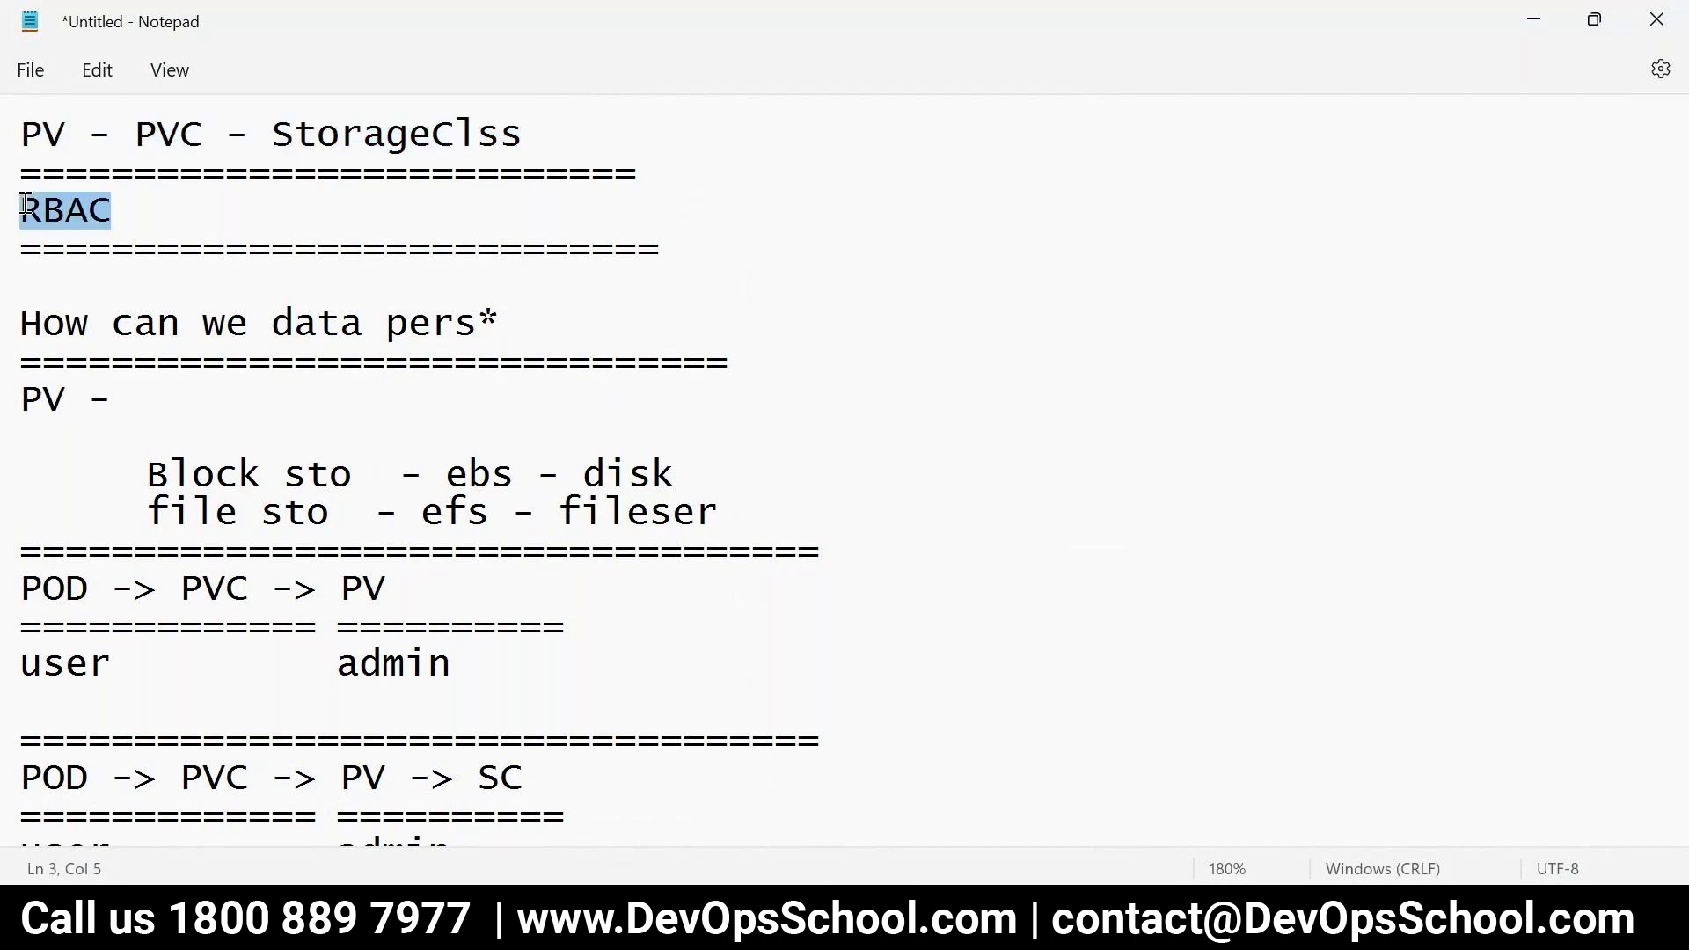
Step: Add a long divider of equals signs below the final user/admin line, followed by a line reading "RBAC"
{"action": "left_click", "coordinate": [462, 834]}
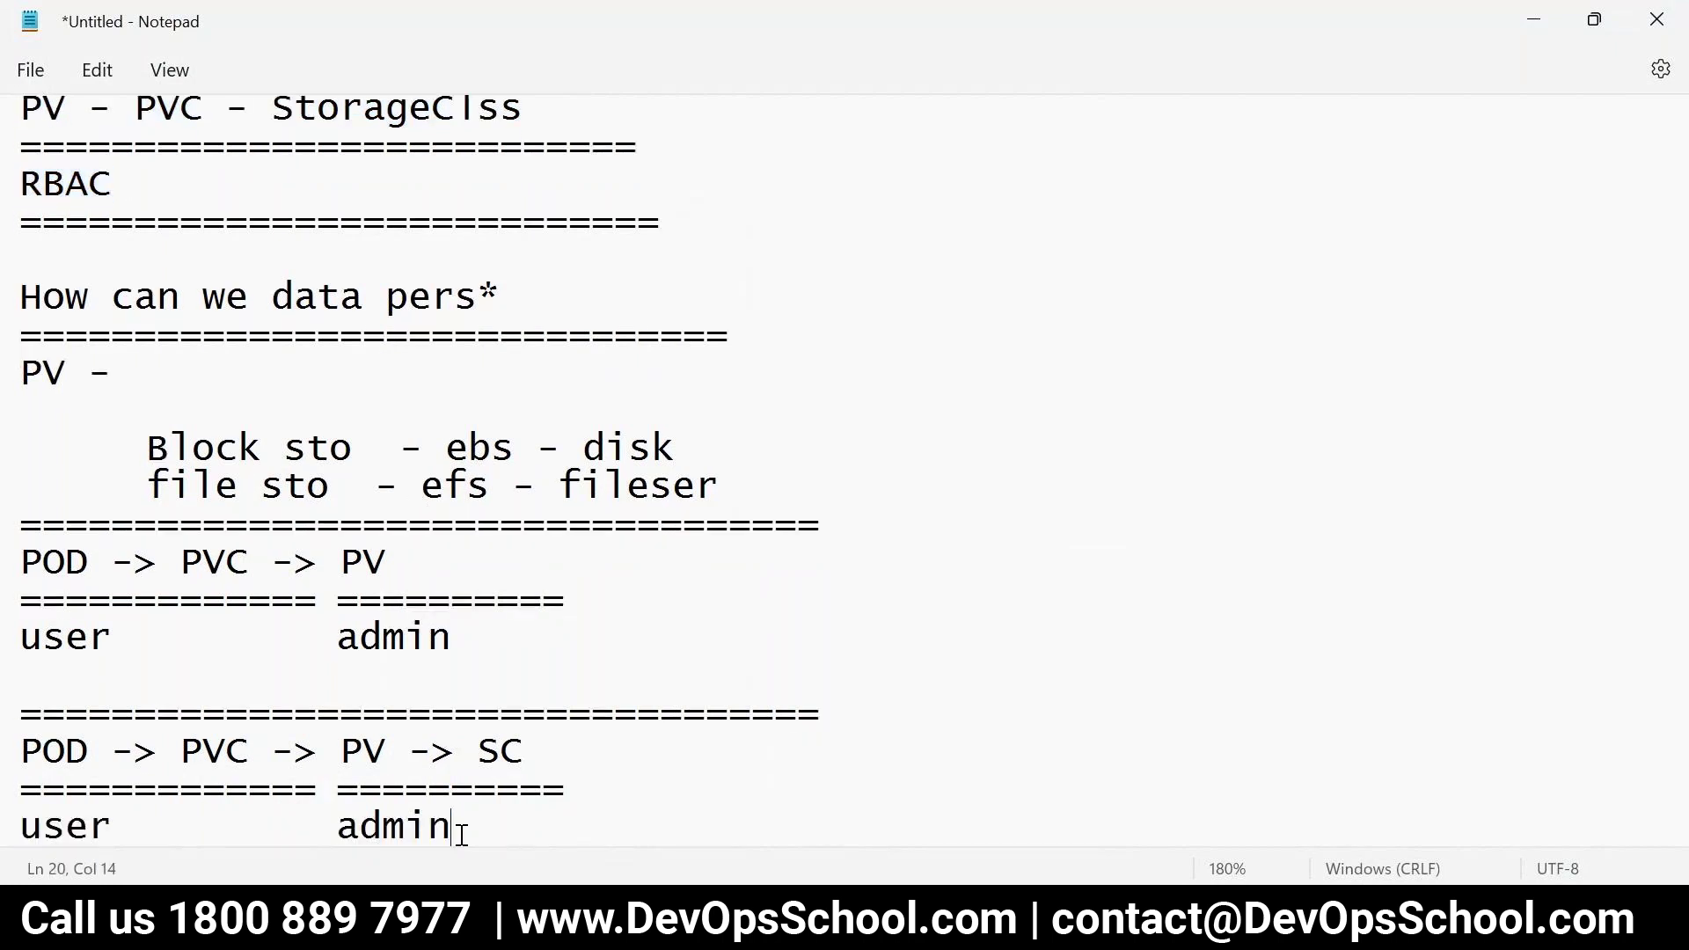
{"action": "key", "text": "Return"}
{"action": "key", "text": "Return"}
{"action": "type", "text": "==========================="}
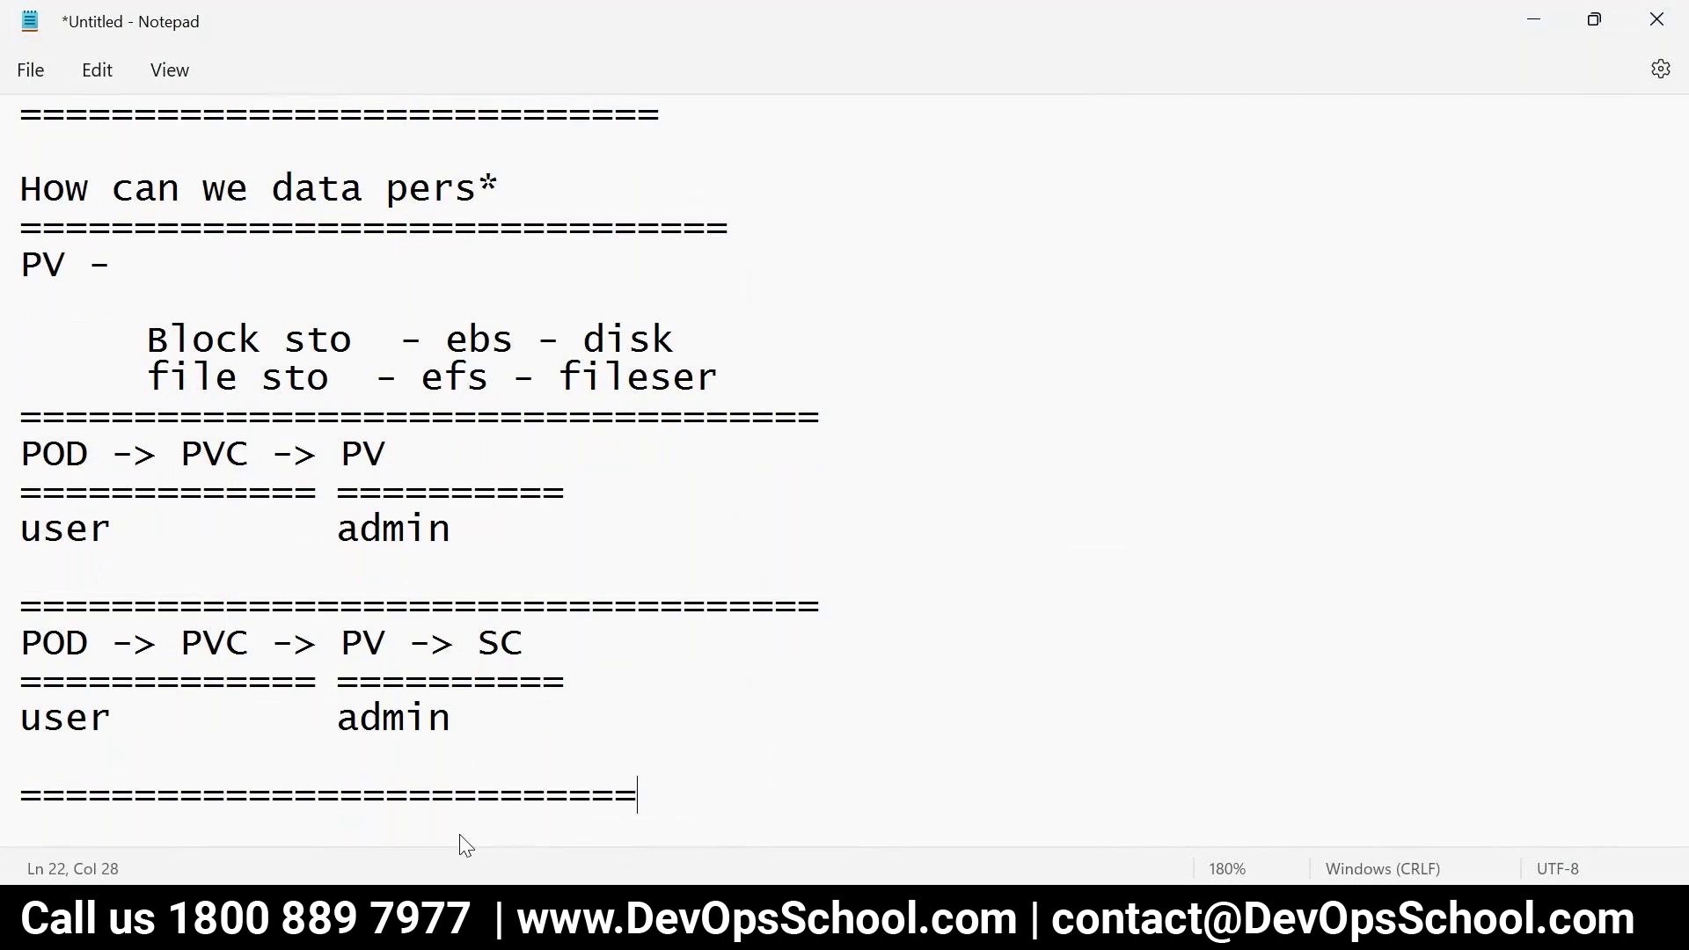
{"action": "type", "text": "==================="}
{"action": "key", "text": "Return"}
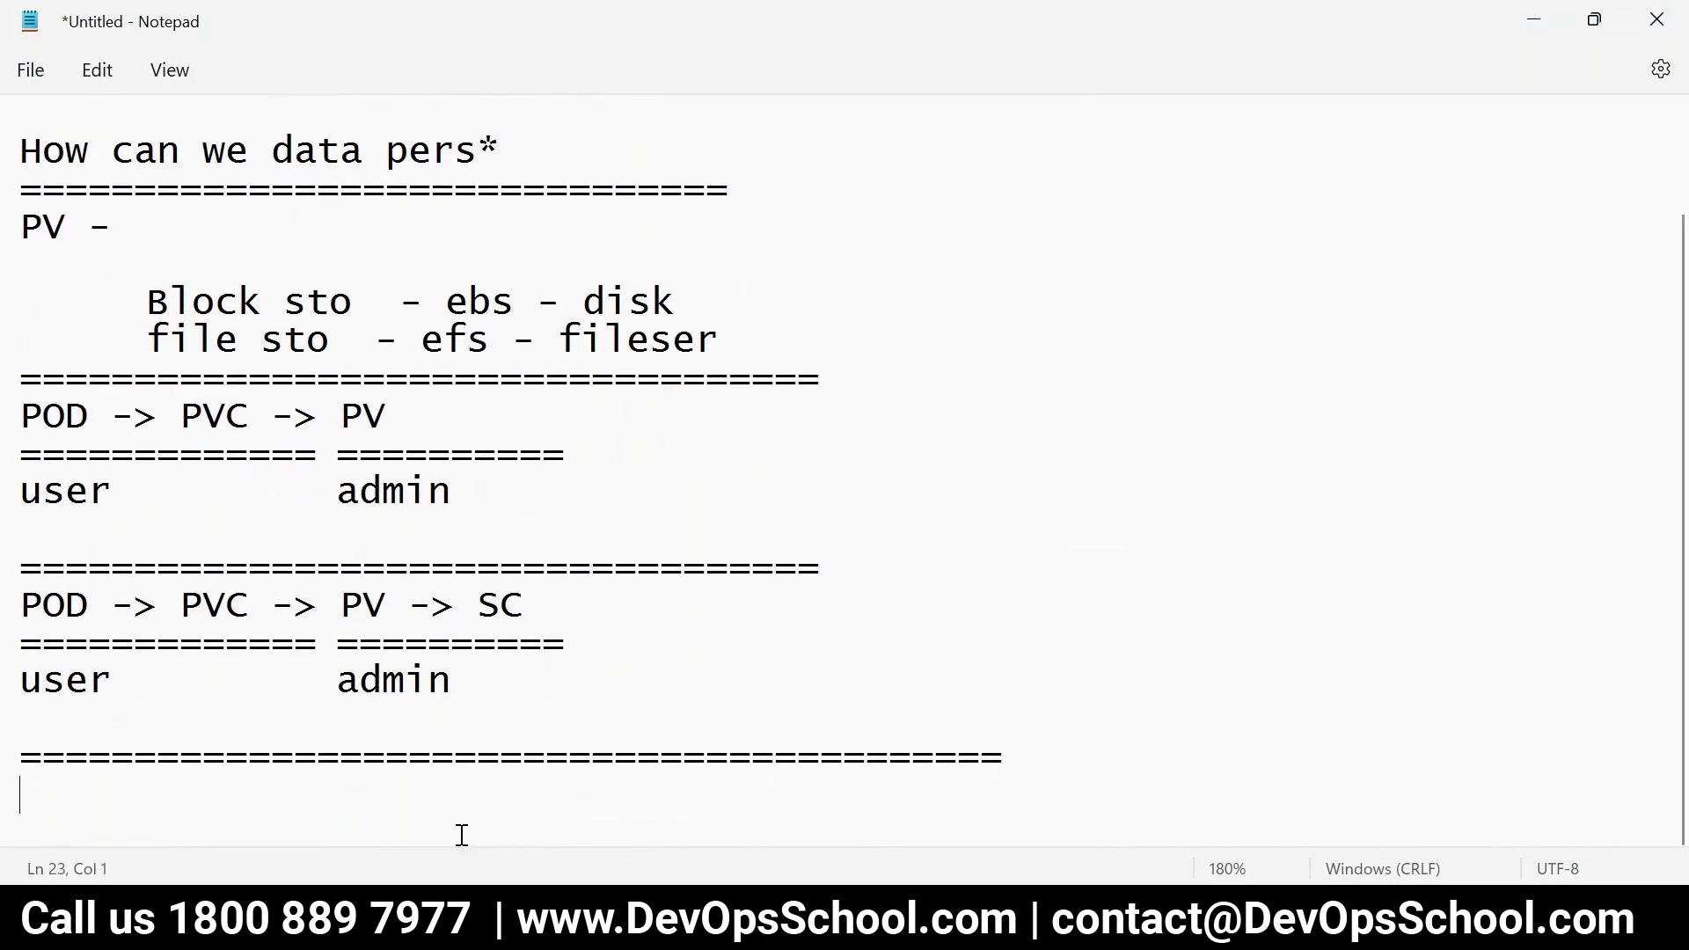
{"action": "type", "text": "RBAC"}
{"action": "left_click", "coordinate": [4, 794]}
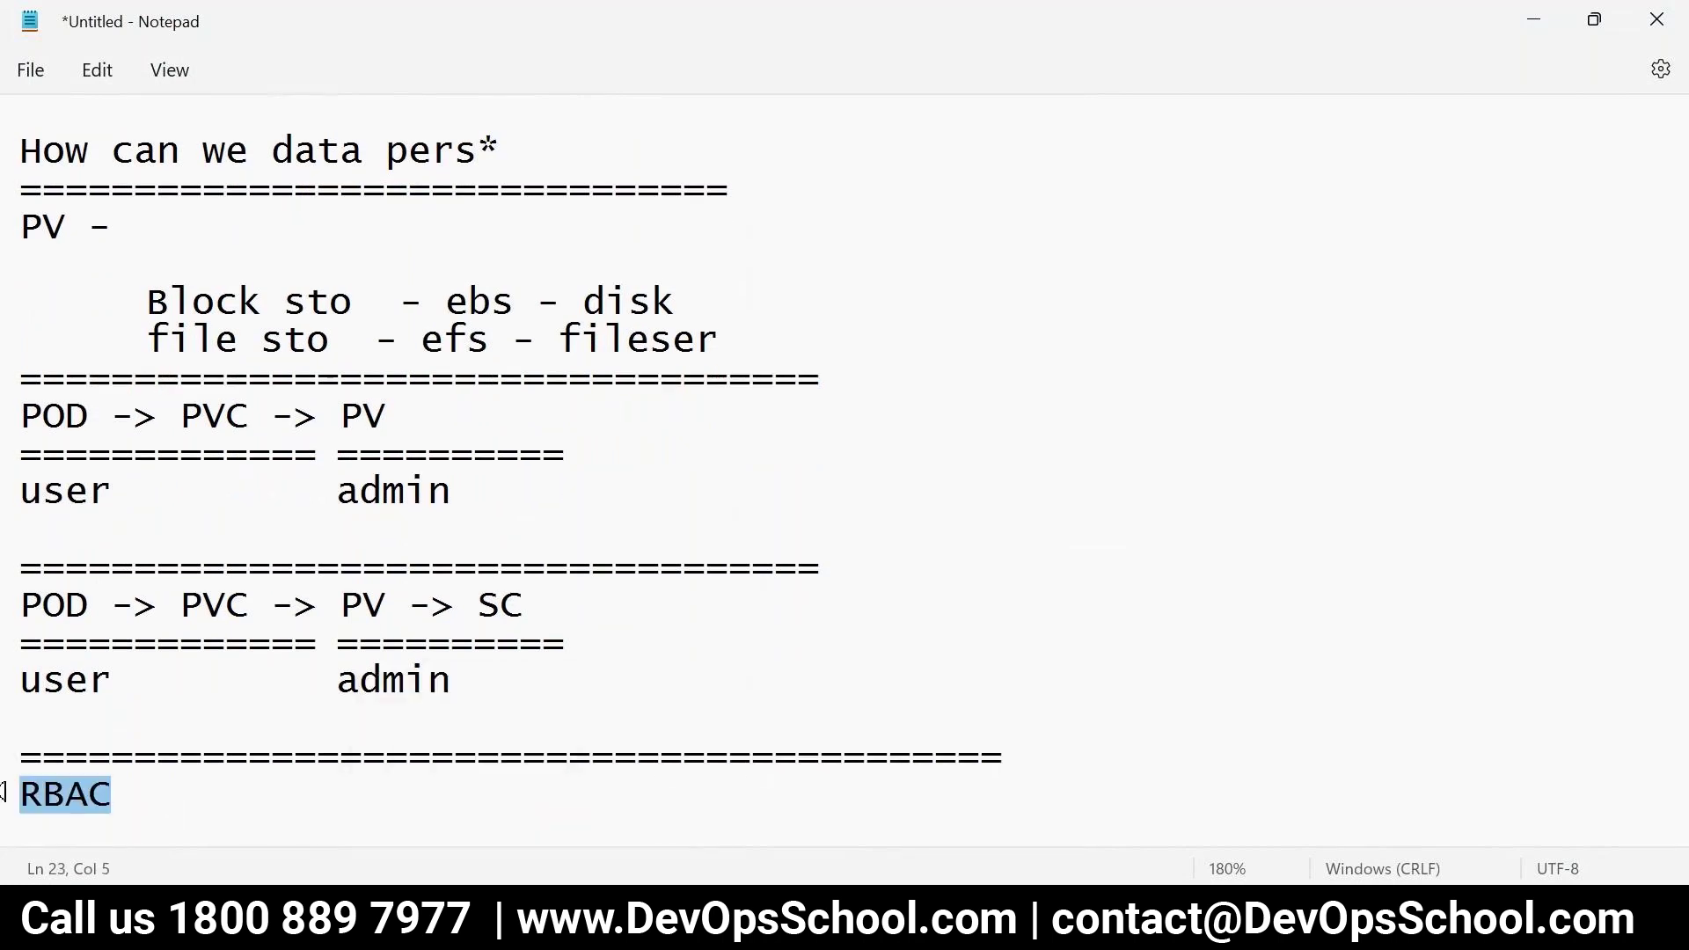
Step: Insert the line "Authentication - certificates" above RBAC, leaving one blank line between them
{"action": "left_click", "coordinate": [25, 796]}
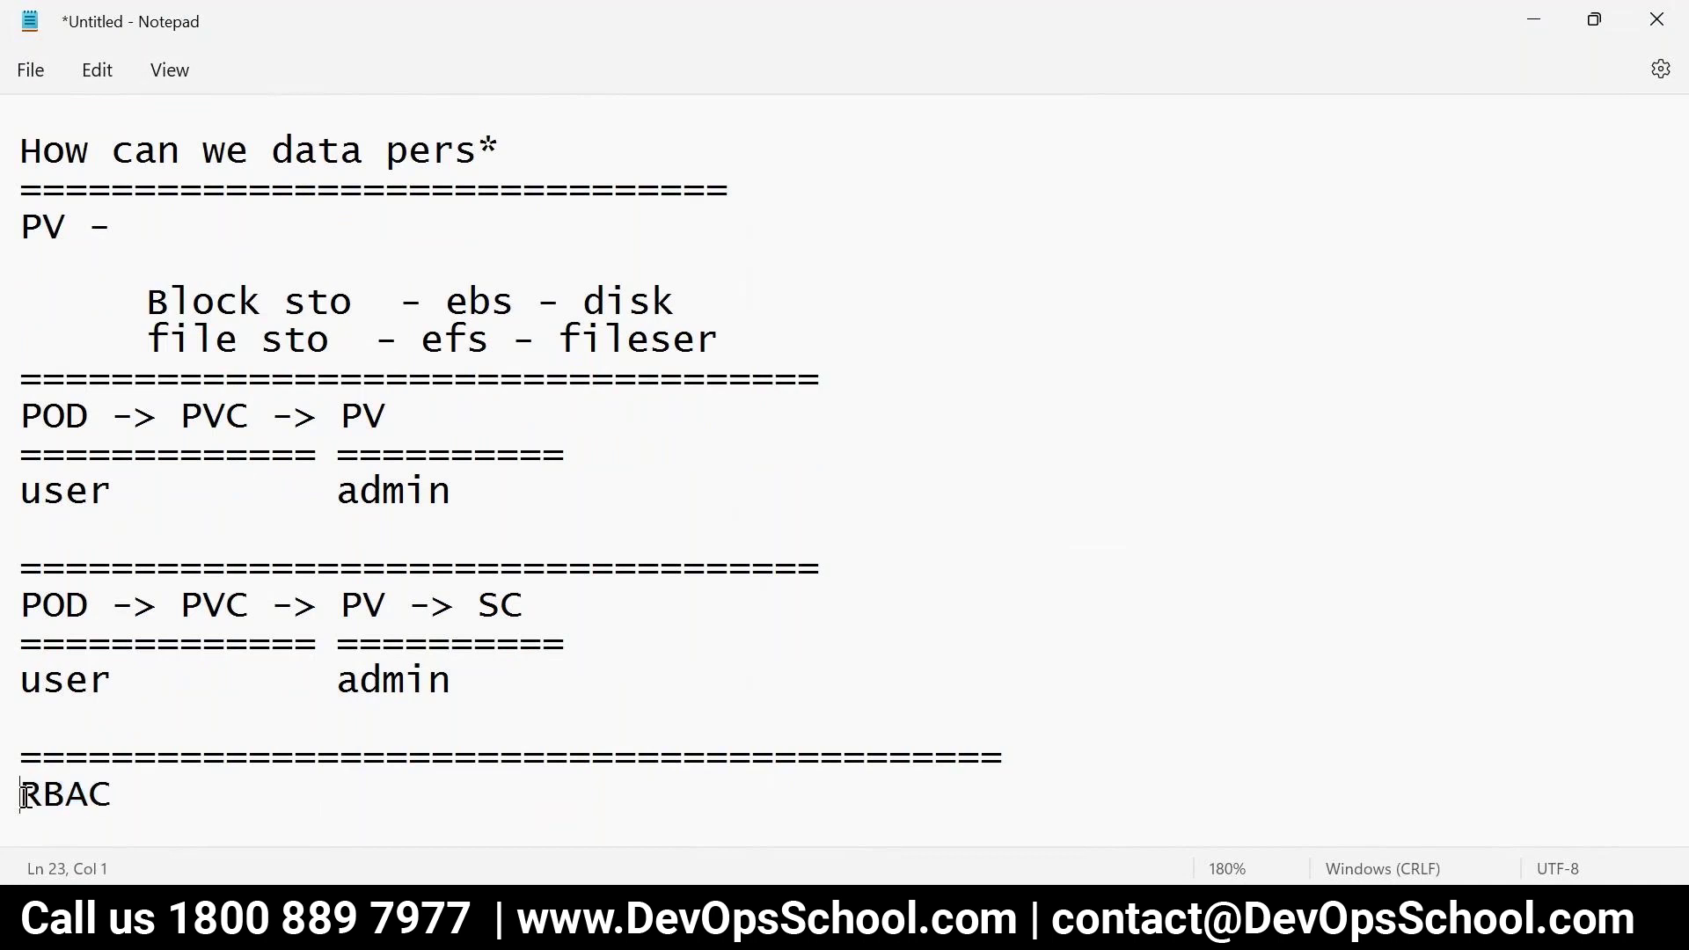
{"action": "key", "text": "Return"}
{"action": "key", "text": "Return"}
{"action": "key", "text": "Up"}
{"action": "key", "text": "Up"}
{"action": "type", "text": "Auth"}
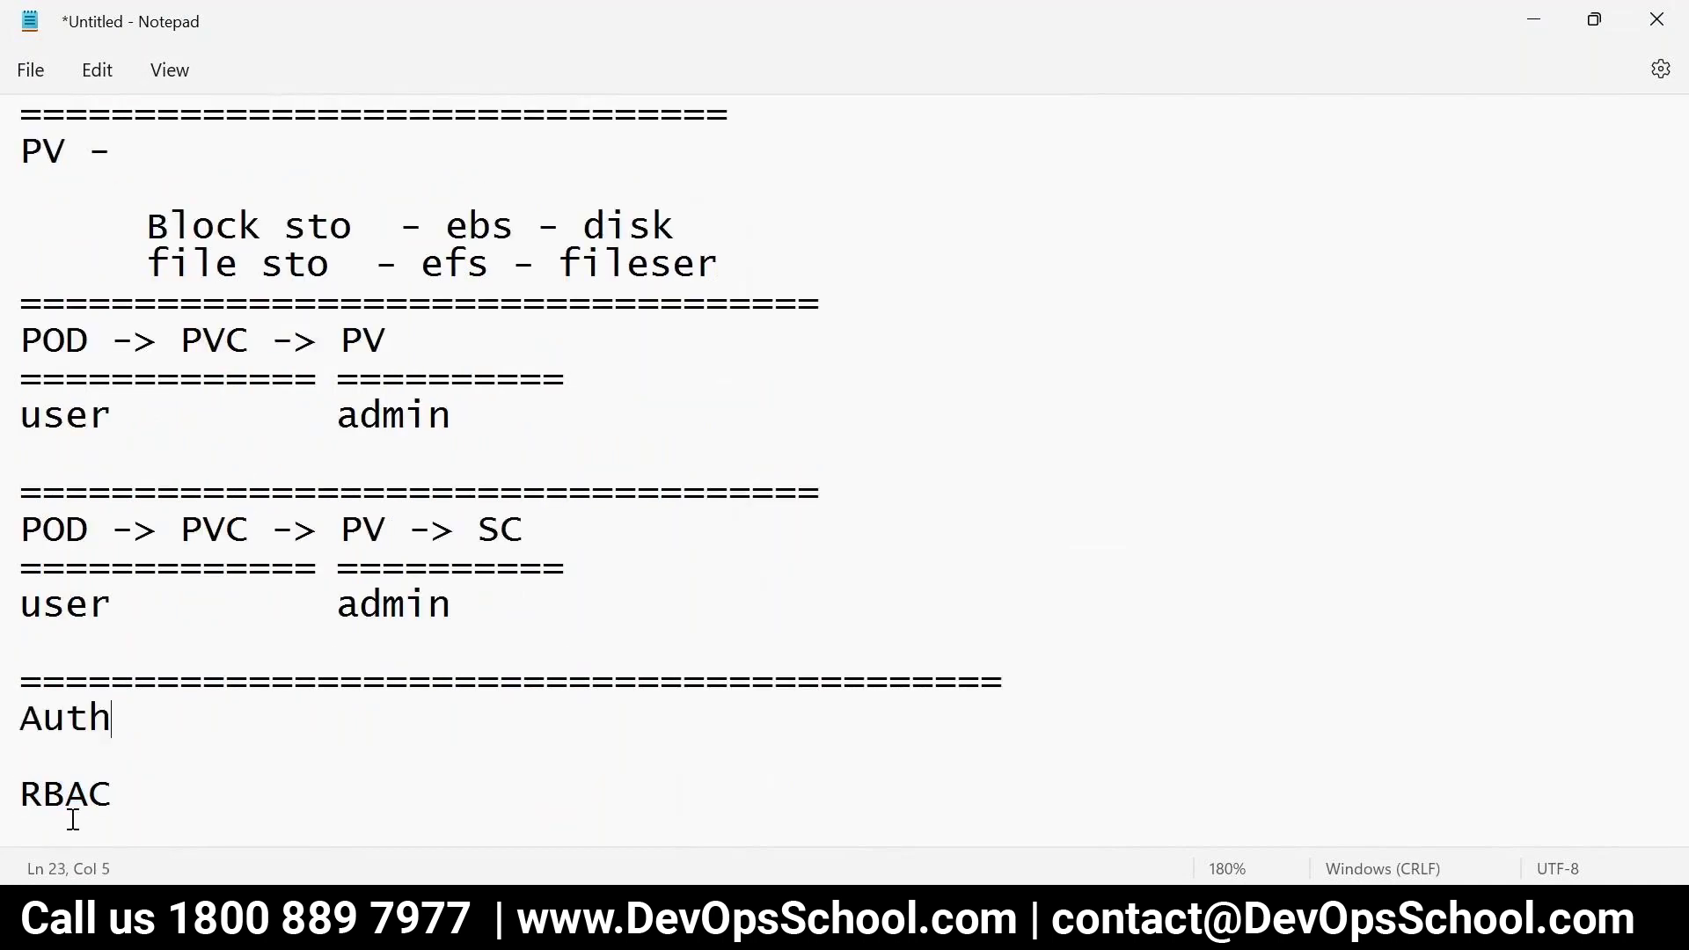
{"action": "type", "text": "entic"}
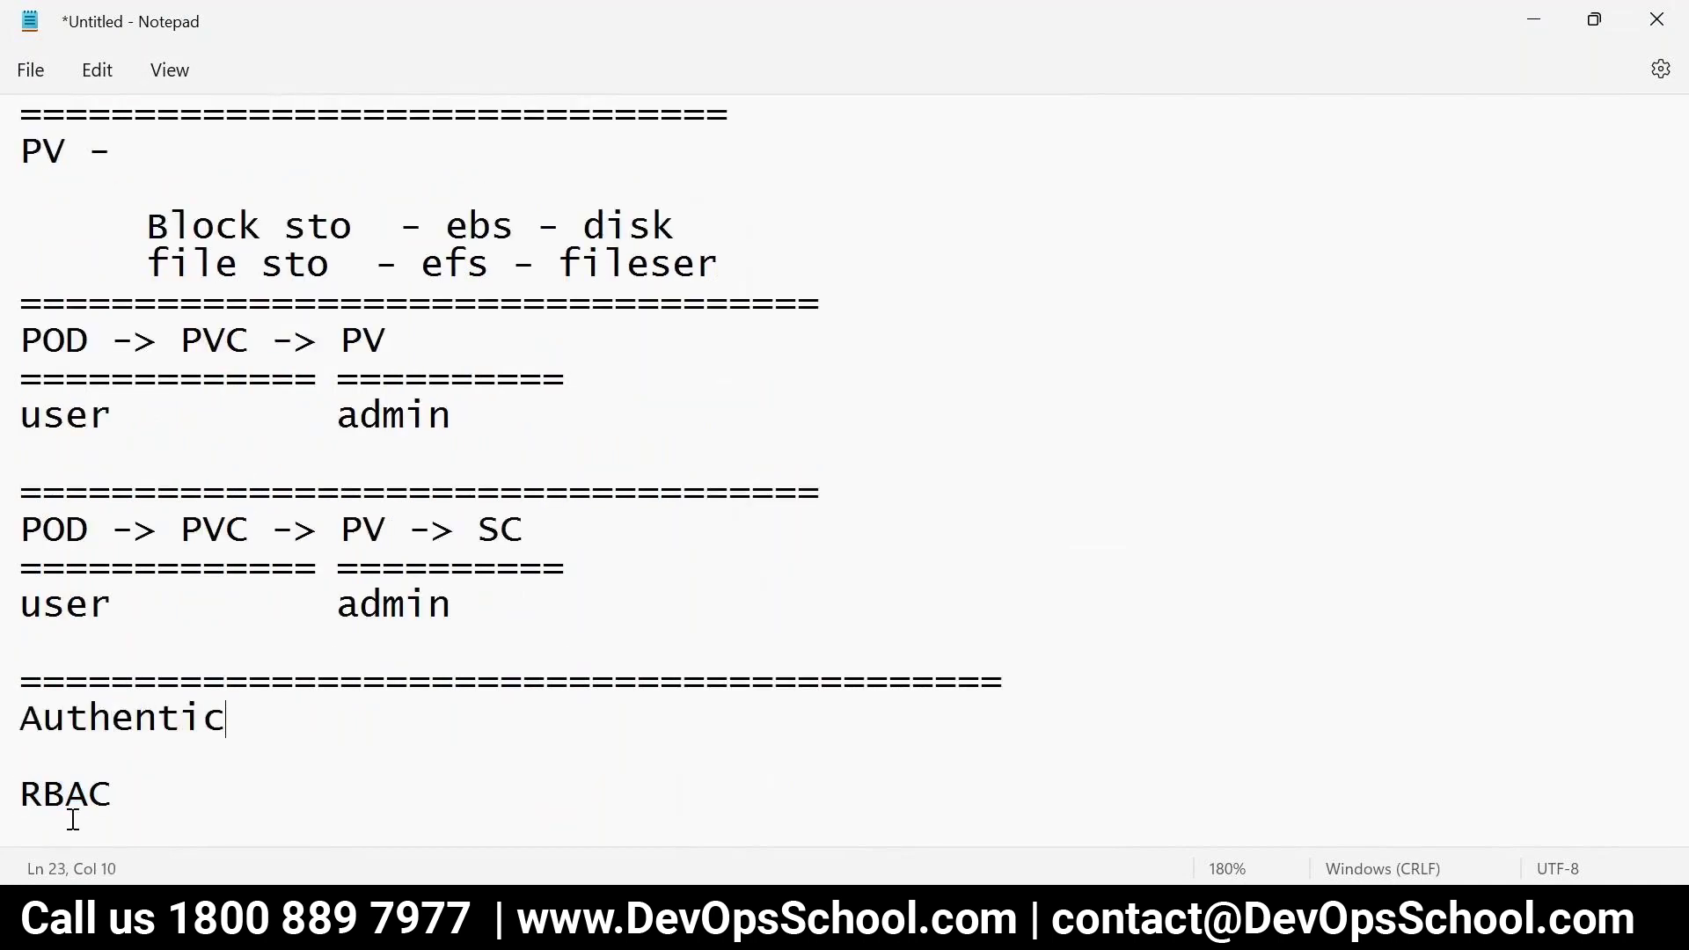
{"action": "type", "text": "ation  - certificated"}
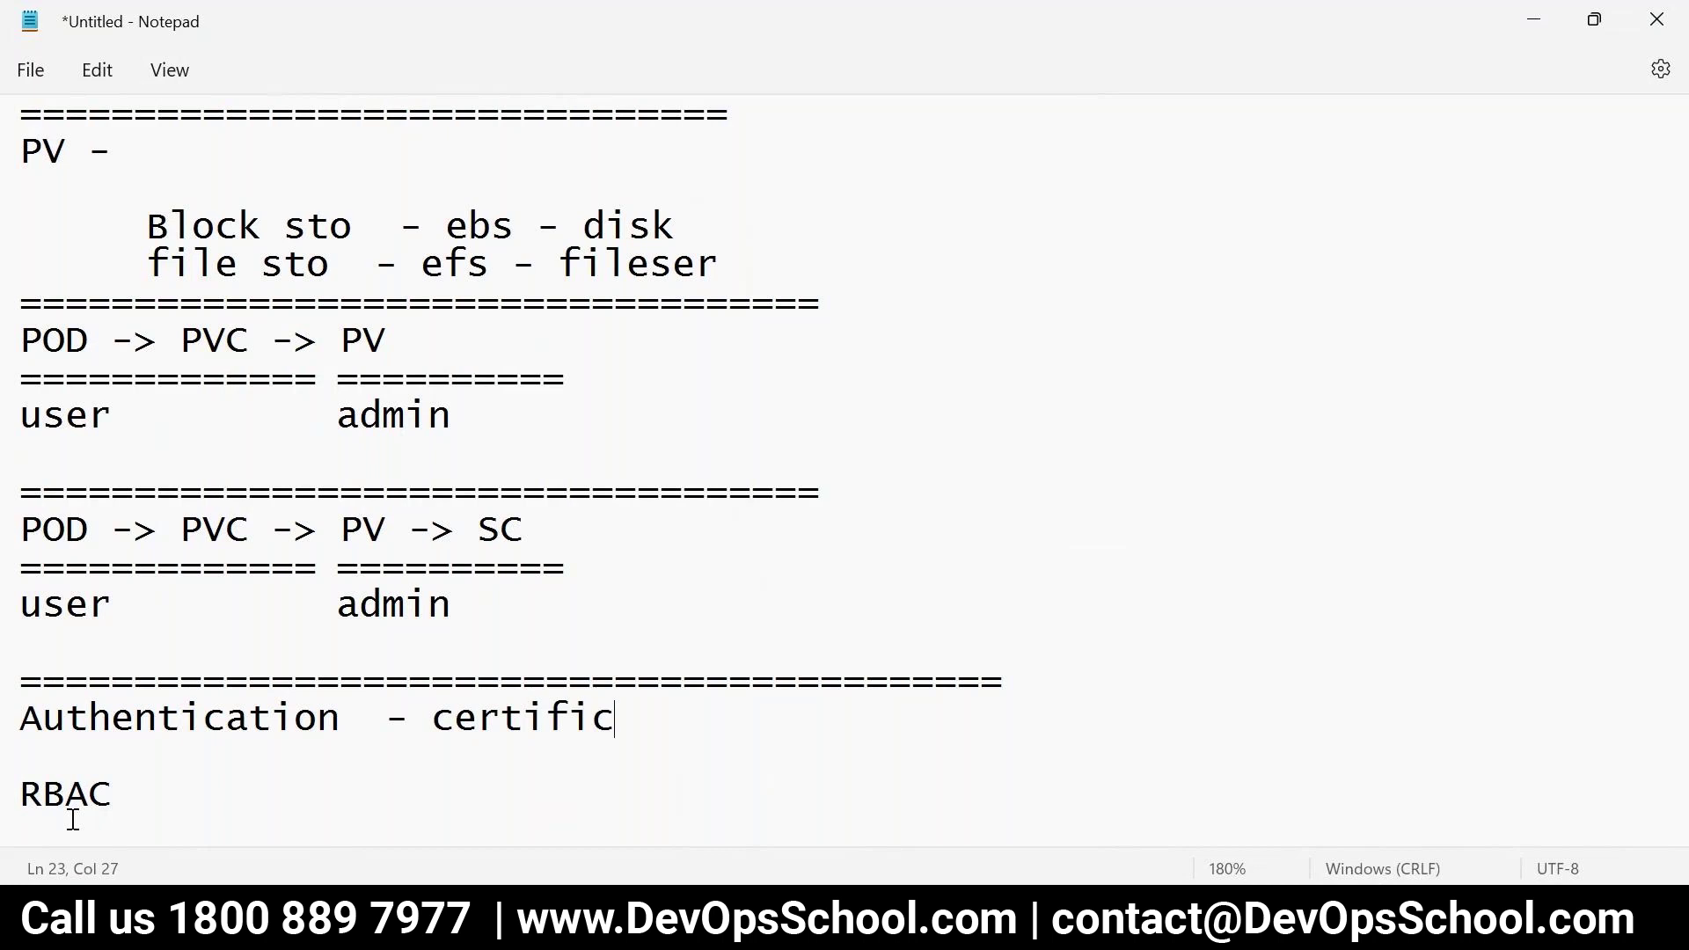
{"action": "key", "text": "BackSpace"}
{"action": "type", "text": "s"}
Step: Fill the blank line above RBAC with "Authoriation -", reusing "Auth" copied from the Authentication line
{"action": "scroll", "coordinate": [71, 814], "scroll_direction": "up", "scroll_amount": 1}
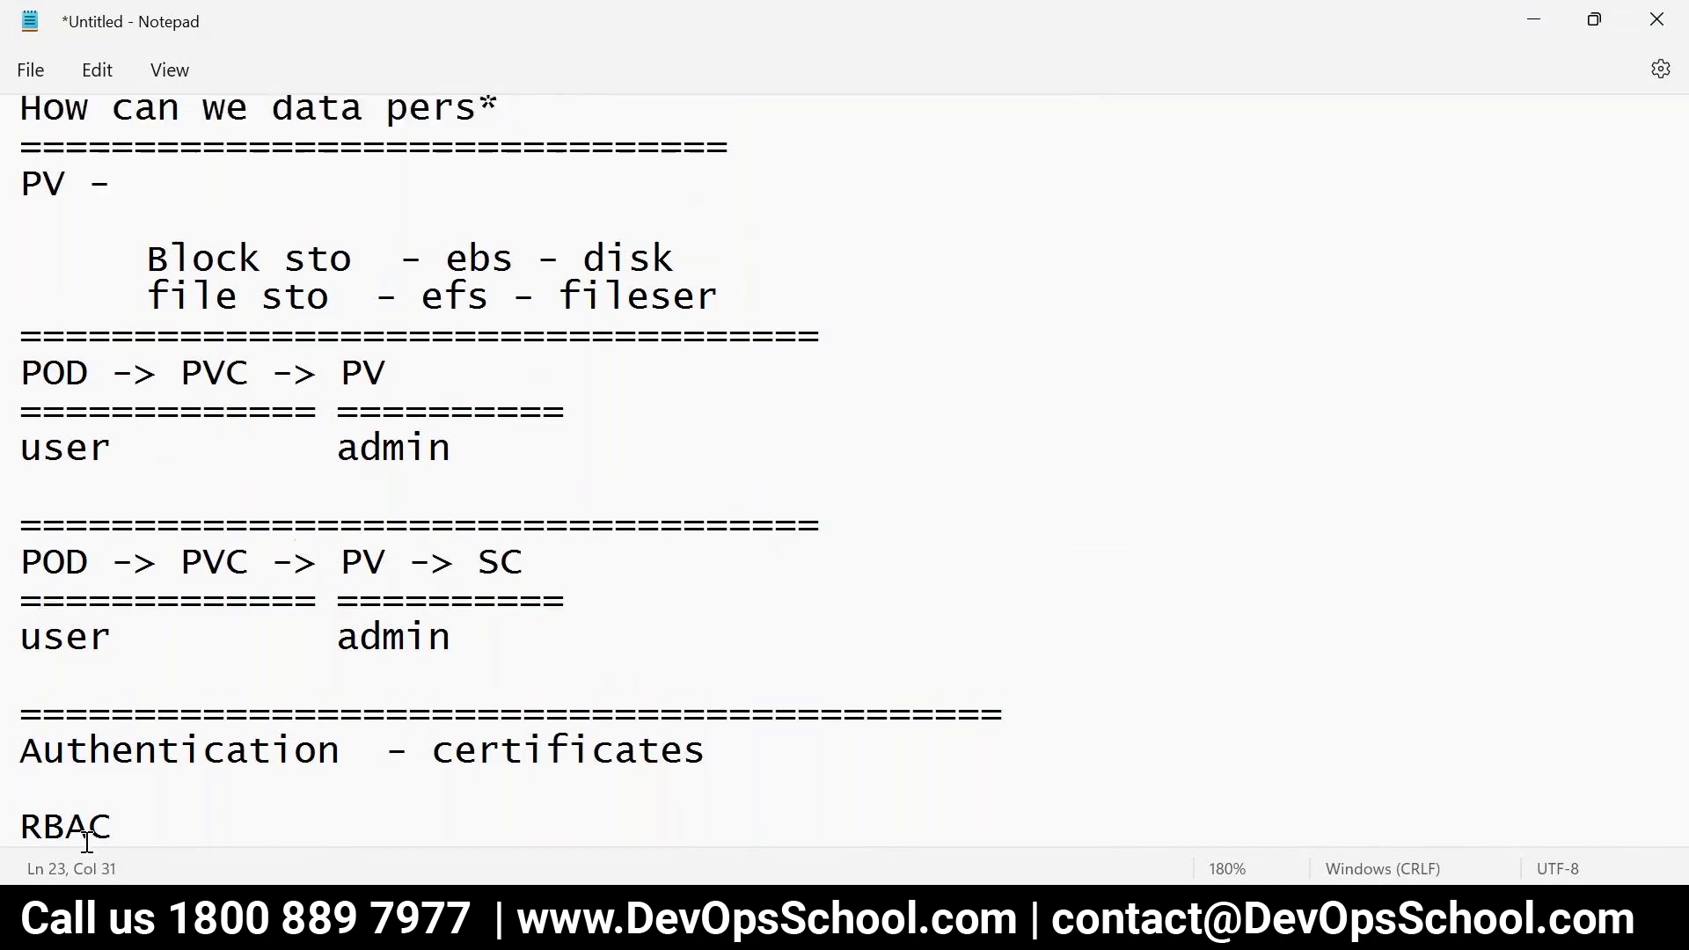
{"action": "left_click", "coordinate": [59, 784]}
{"action": "left_click_drag", "start_coordinate": [113, 750], "coordinate": [14, 750]}
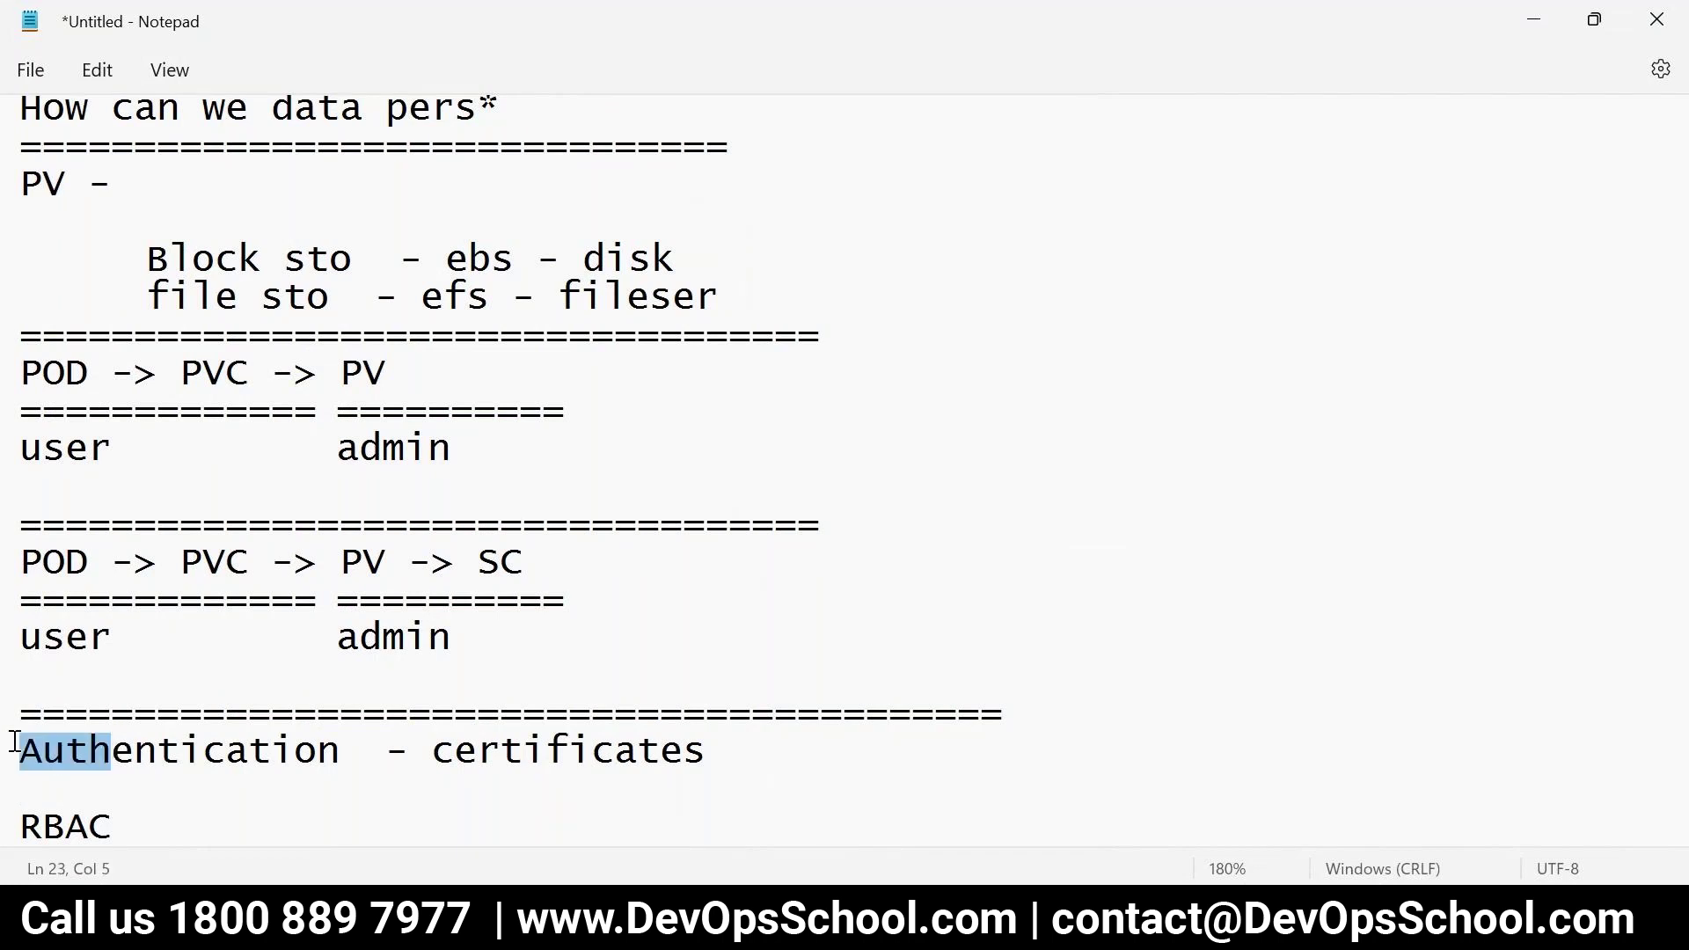
{"action": "key", "text": "ctrl+c"}
{"action": "left_click", "coordinate": [32, 785]}
{"action": "key", "text": "ctrl+v"}
{"action": "type", "text": "oria"}
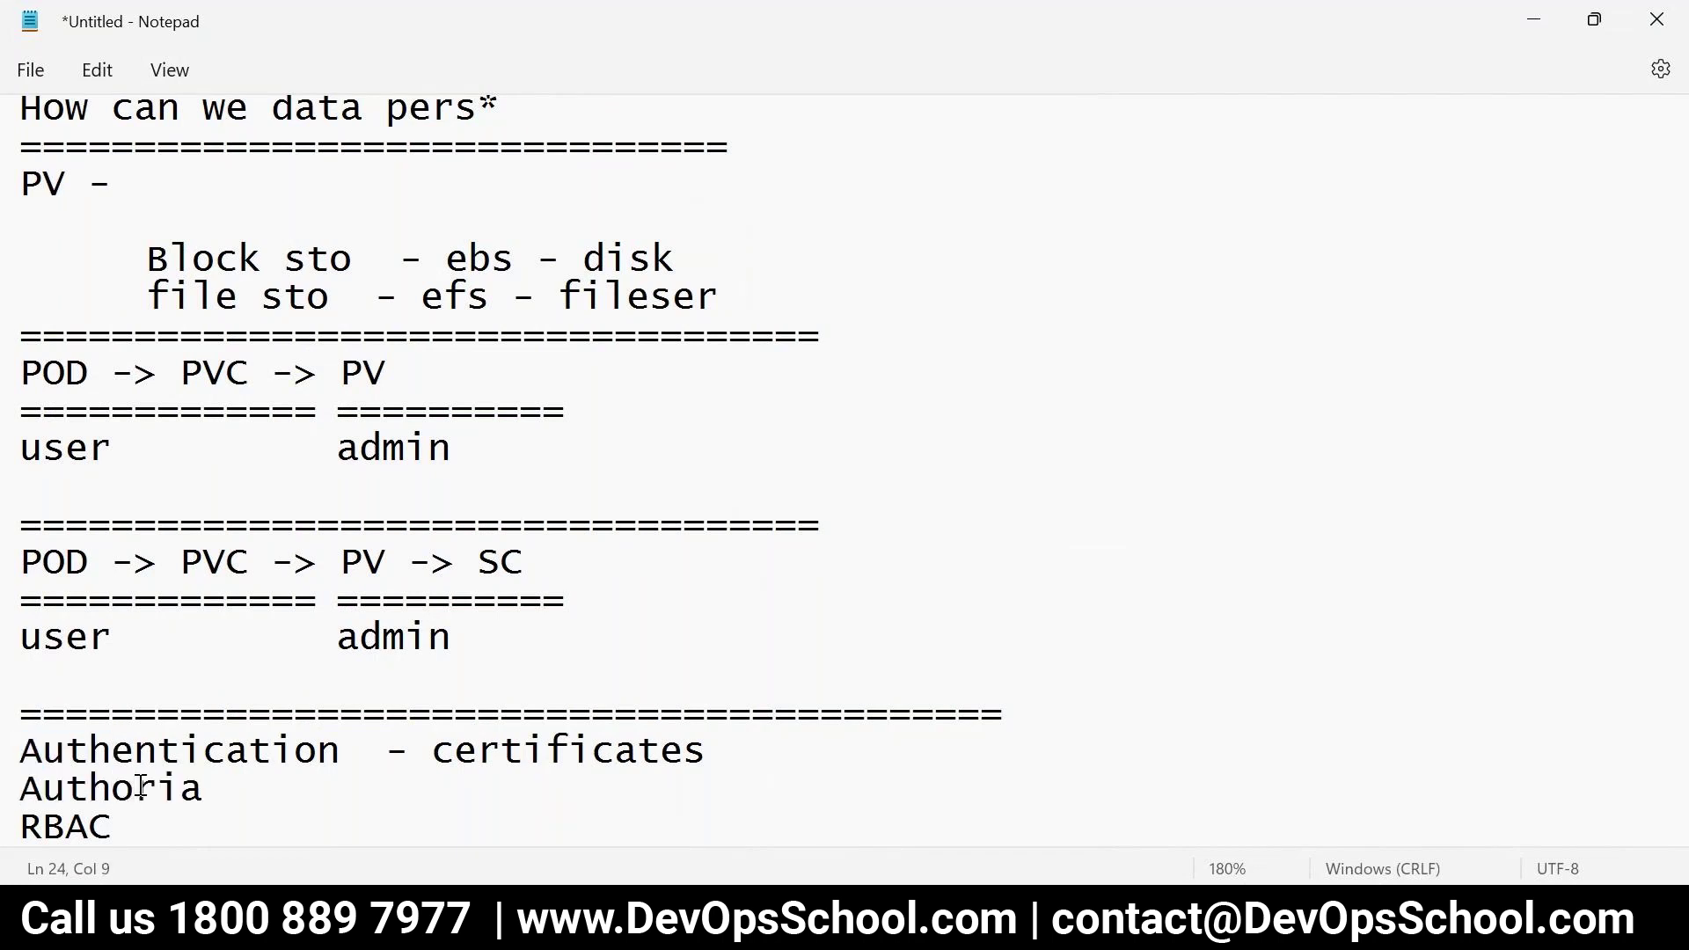
{"action": "type", "text": "tion -"}
Step: Correct the misspelled word below Authentication to "Authorization"
{"action": "double_click", "coordinate": [552, 761]}
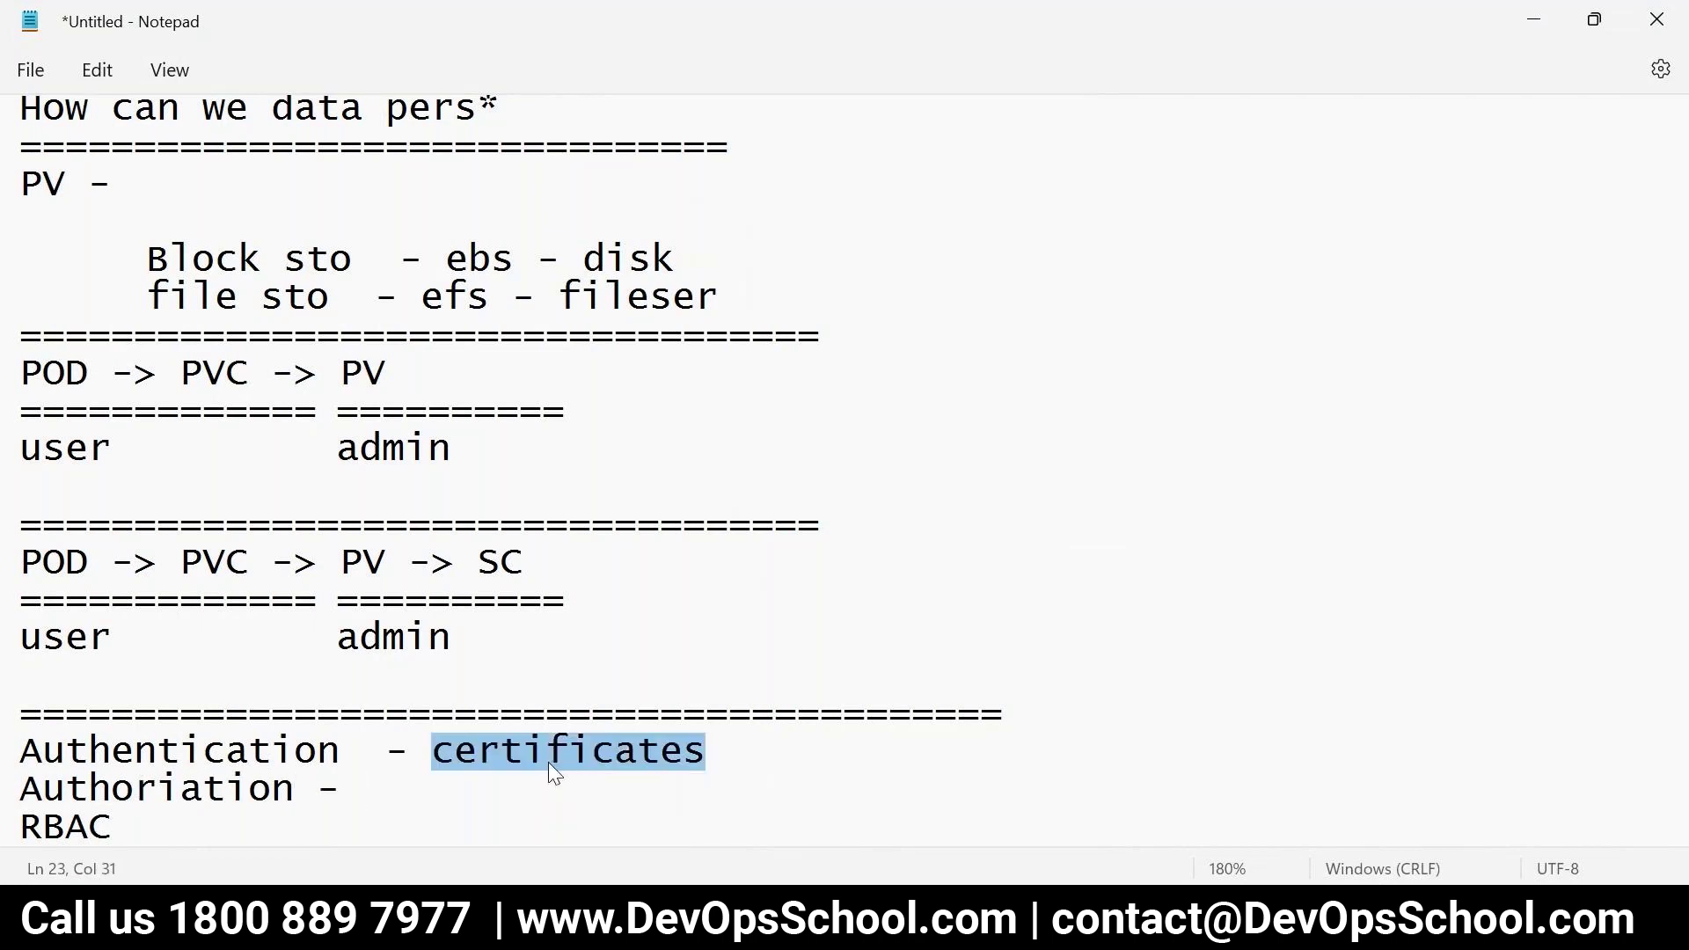
{"action": "left_click", "coordinate": [186, 786]}
{"action": "type", "text": "z"}
{"action": "left_click_drag", "start_coordinate": [294, 790], "coordinate": [193, 790]}
{"action": "key", "text": "BackSpace"}
{"action": "type", "text": "atin"}
{"action": "key", "text": "BackSpace"}
{"action": "type", "text": "on"}
{"action": "left_click", "coordinate": [393, 785]}
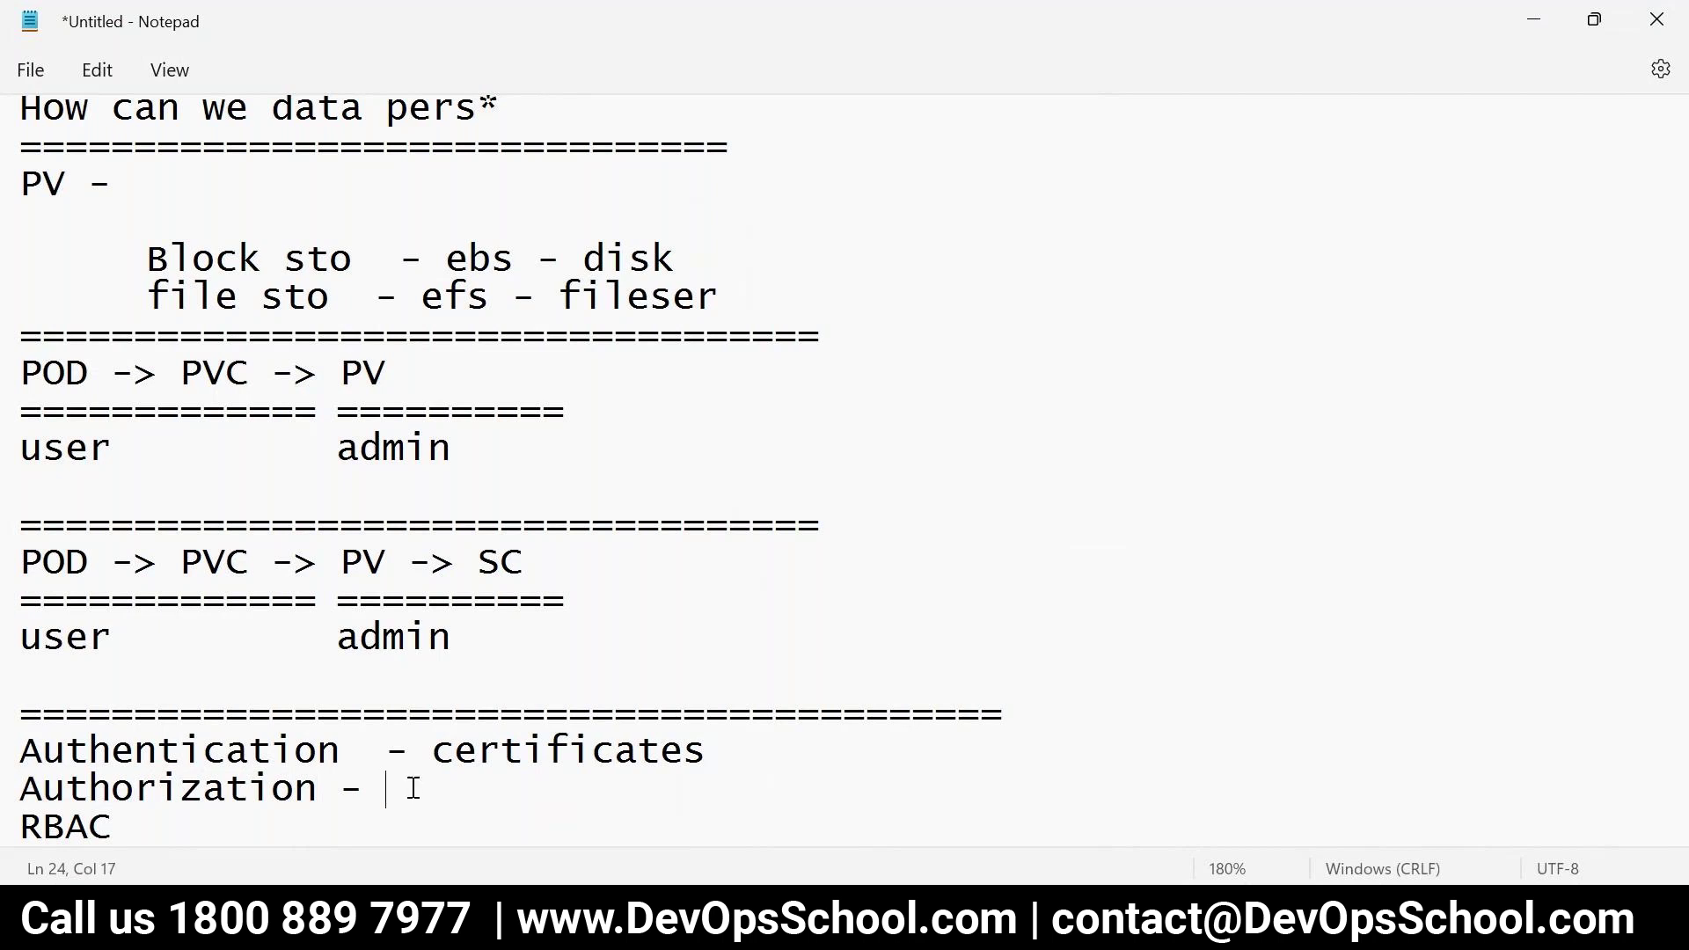
Step: Move "RBAC" from its own line to the end of the "Authorization -" line
{"action": "left_click_drag", "start_coordinate": [411, 788], "coordinate": [245, 788]}
{"action": "left_click_drag", "start_coordinate": [339, 751], "coordinate": [43, 741]}
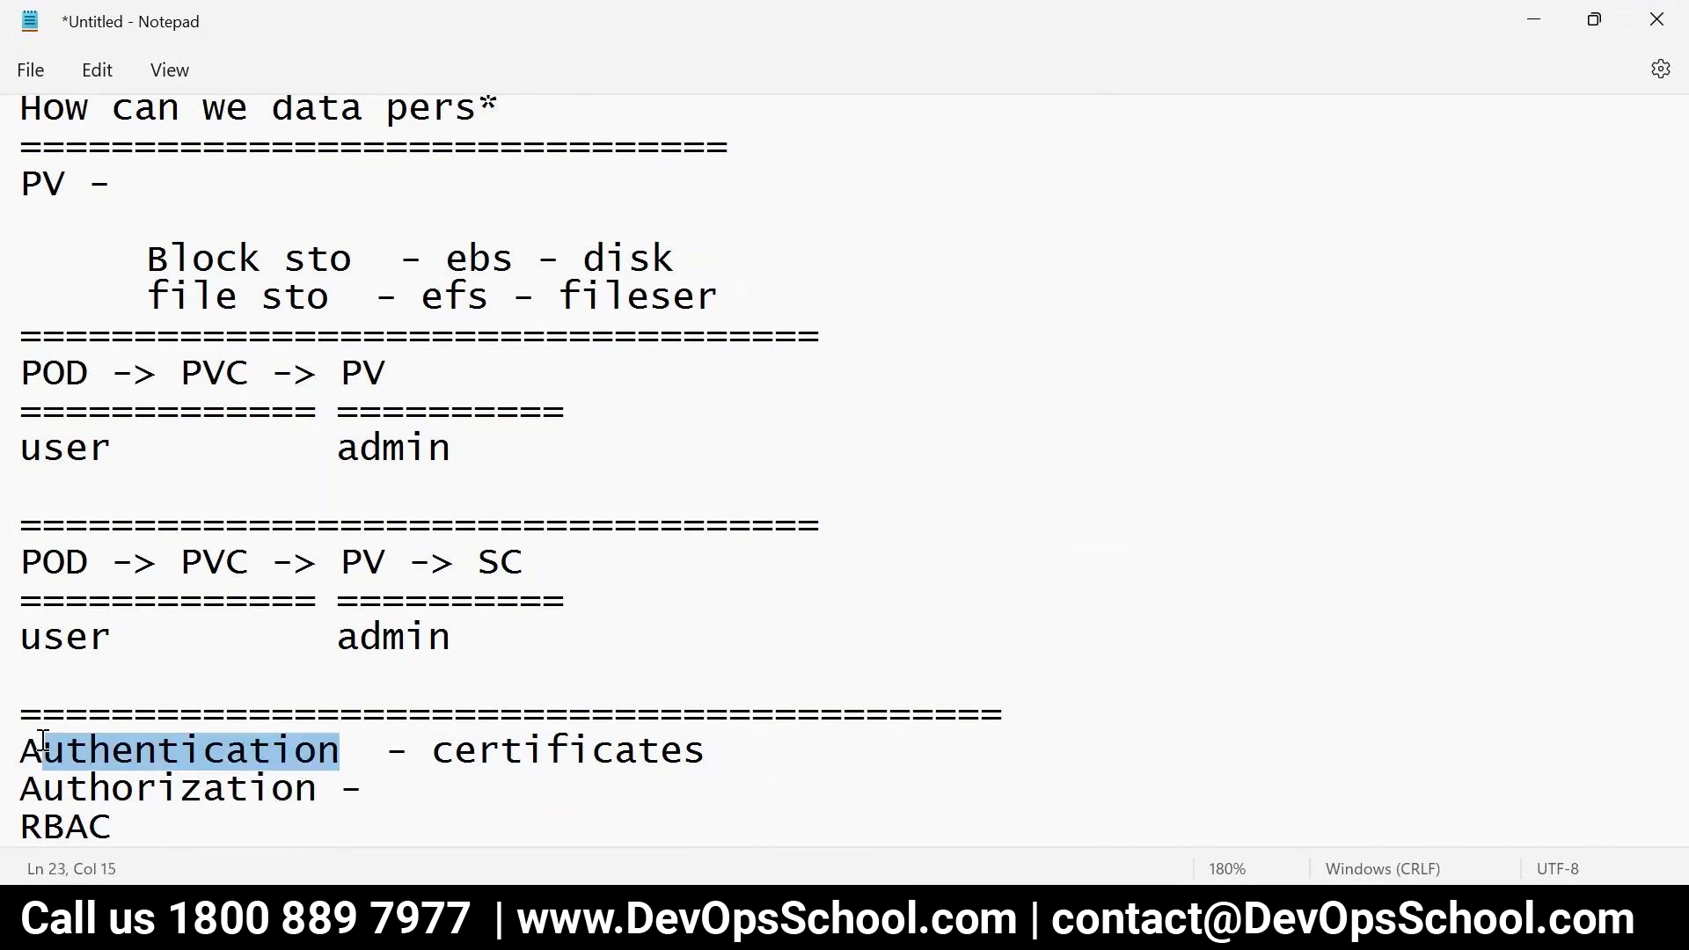
{"action": "left_click", "coordinate": [502, 755]}
{"action": "double_click", "coordinate": [501, 755]}
{"action": "left_click_drag", "start_coordinate": [296, 789], "coordinate": [19, 825]}
{"action": "key", "text": "ctrl+x"}
{"action": "key", "text": "BackSpace"}
{"action": "key", "text": "ctrl+v"}
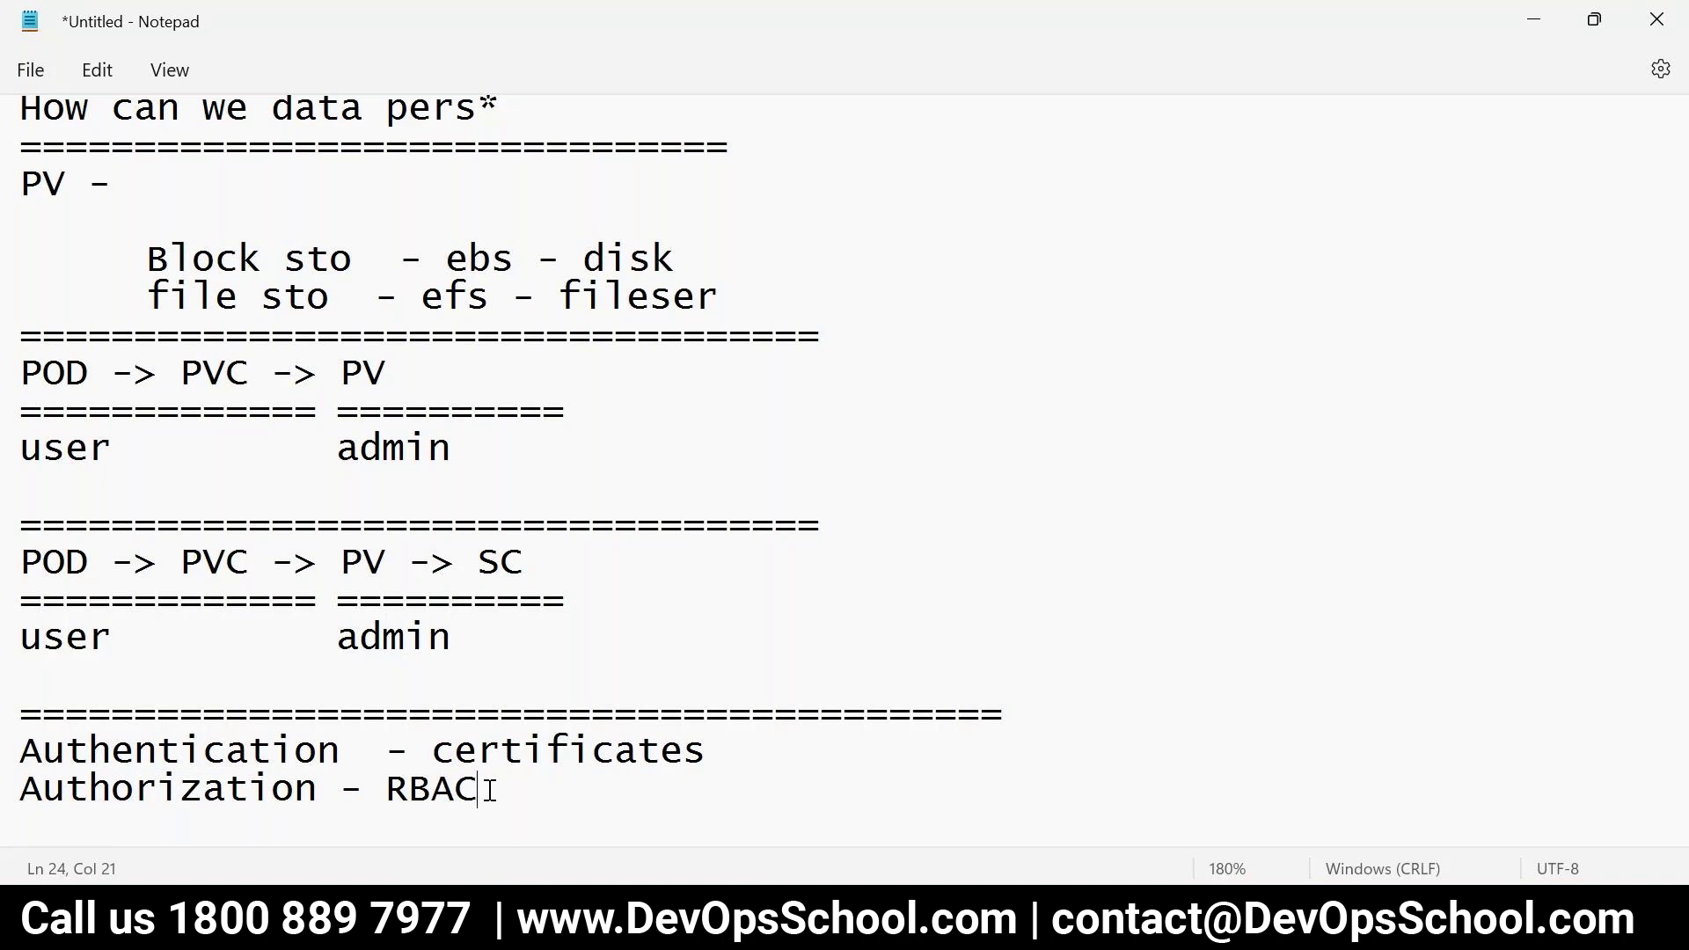
Step: Add seven line breaks after "Authorization - RBAC" to make room for more notes
{"action": "left_click_drag", "start_coordinate": [486, 789], "coordinate": [378, 787]}
{"action": "left_click", "coordinate": [495, 790]}
{"action": "key", "text": "Return"}
{"action": "key", "text": "Return"}
{"action": "key", "text": "Return"}
{"action": "key", "text": "Return"}
{"action": "key", "text": "Return"}
{"action": "key", "text": "Return"}
{"action": "key", "text": "Return"}
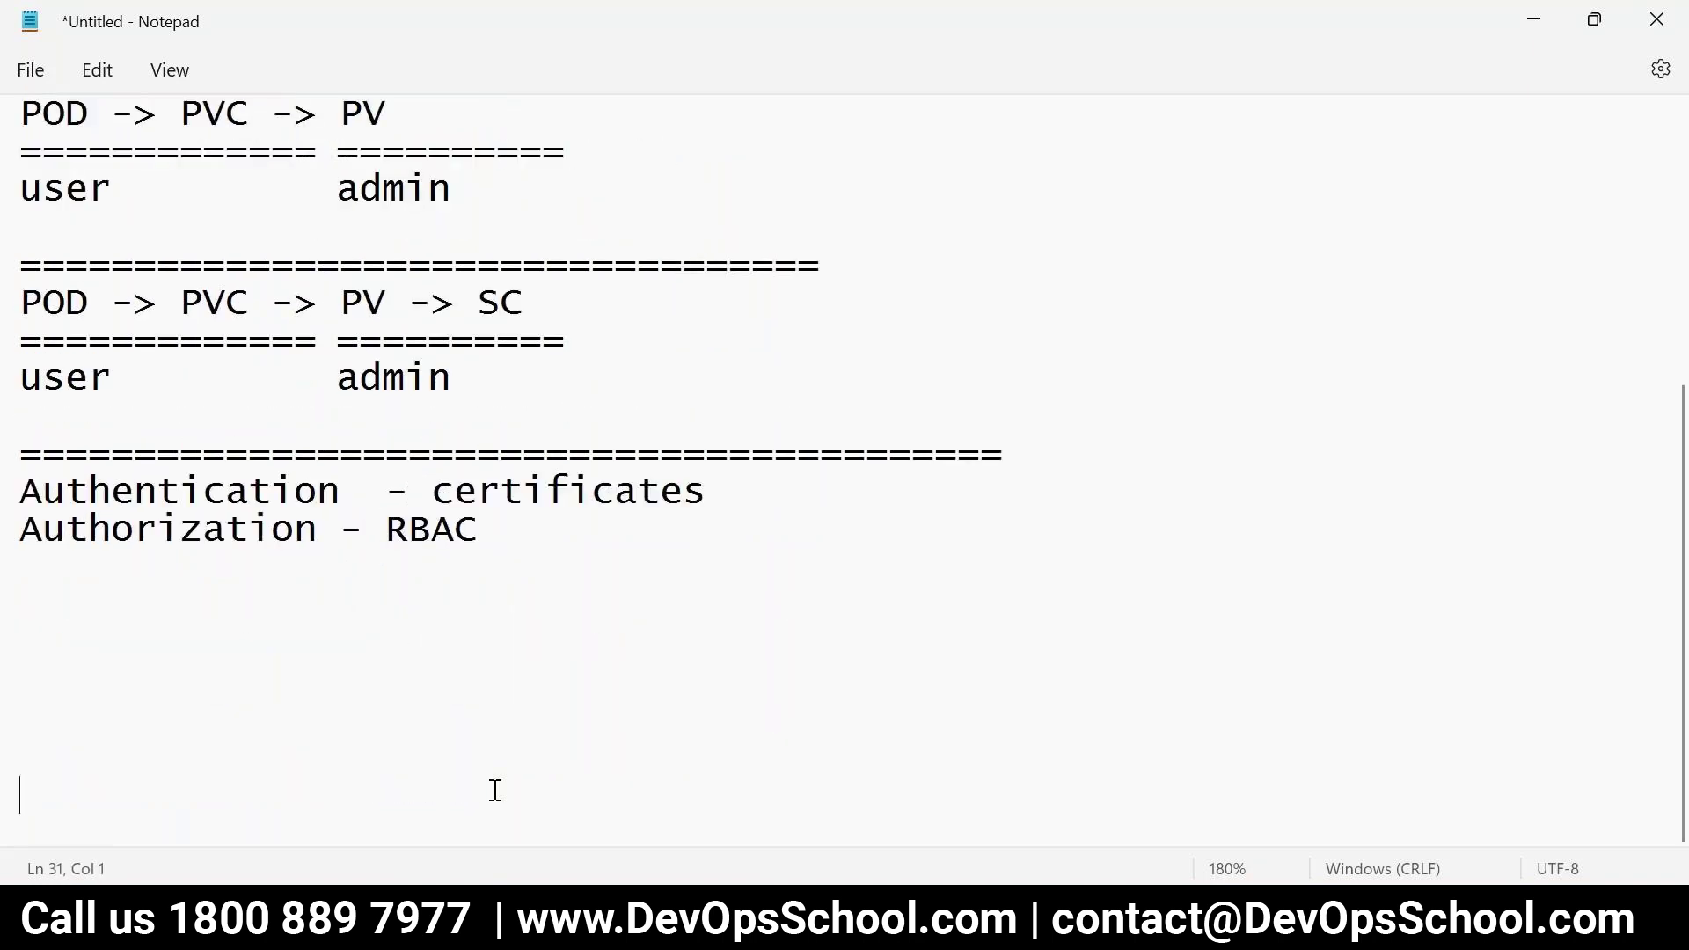
Step: Highlight the Authentication and Authorization lines together with the divider above them
{"action": "left_click", "coordinate": [522, 543]}
{"action": "key", "text": "shift+Up"}
{"action": "key", "text": "shift+Up"}
{"action": "key", "text": "shift+Home"}
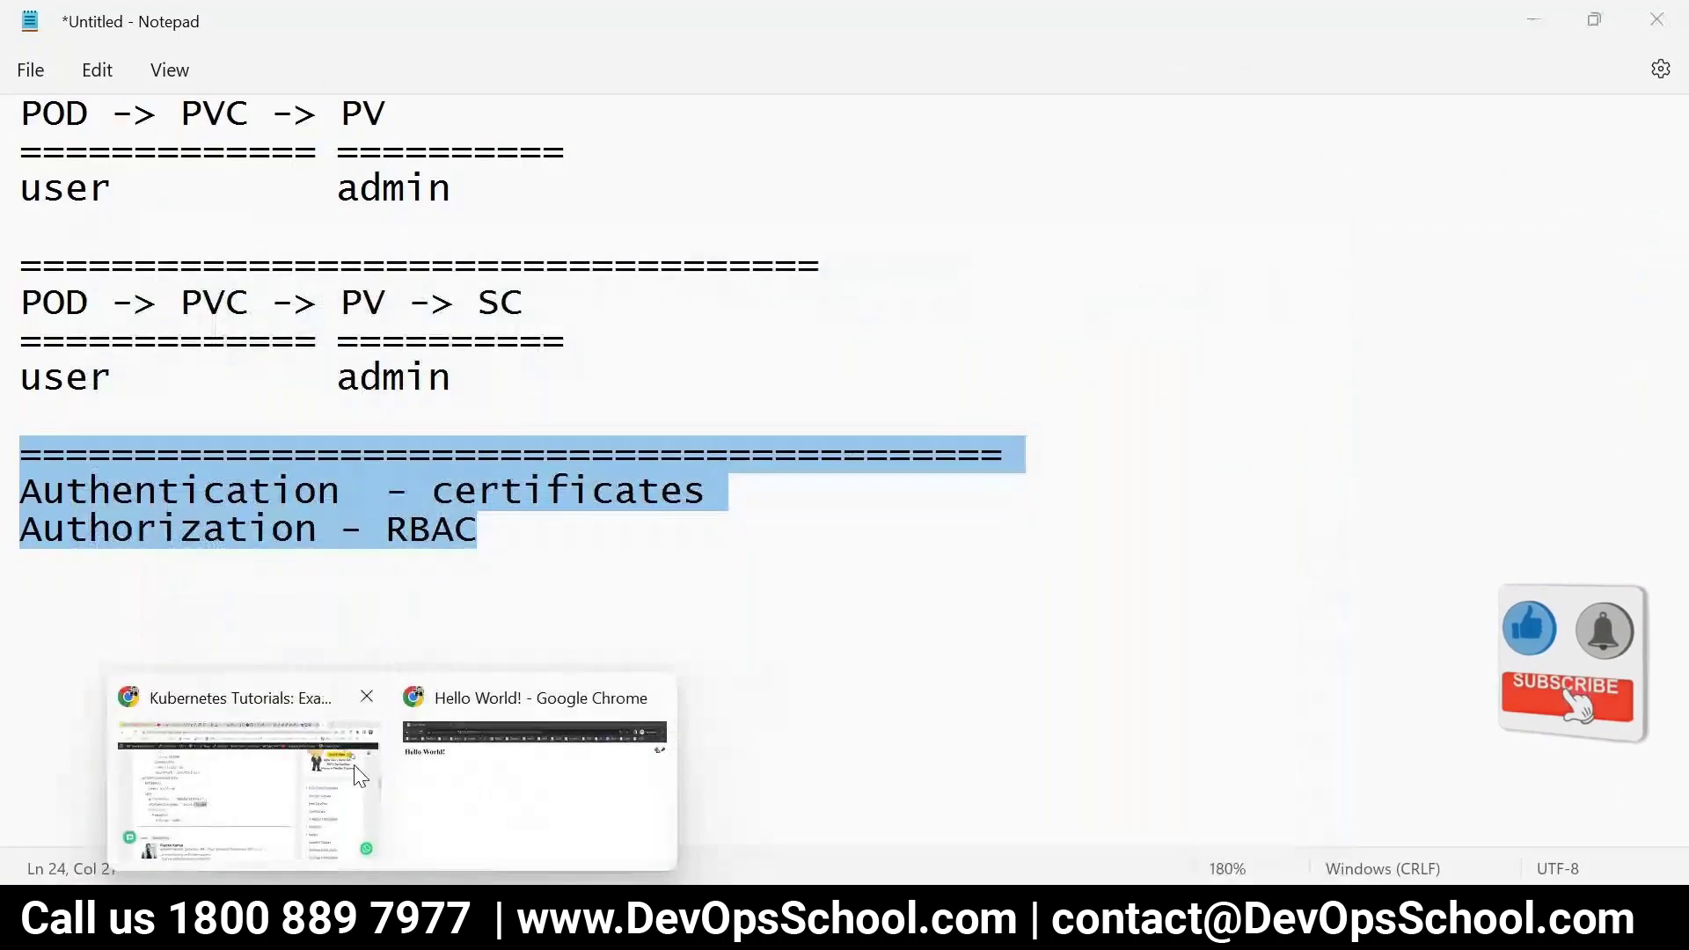
Step: Switch to the Kubernetes blog article in Chrome and search the blog for "kubernetes rbac"
{"action": "left_click", "coordinate": [359, 774]}
{"action": "scroll", "coordinate": [1360, 526], "scroll_direction": "up", "scroll_amount": 15}
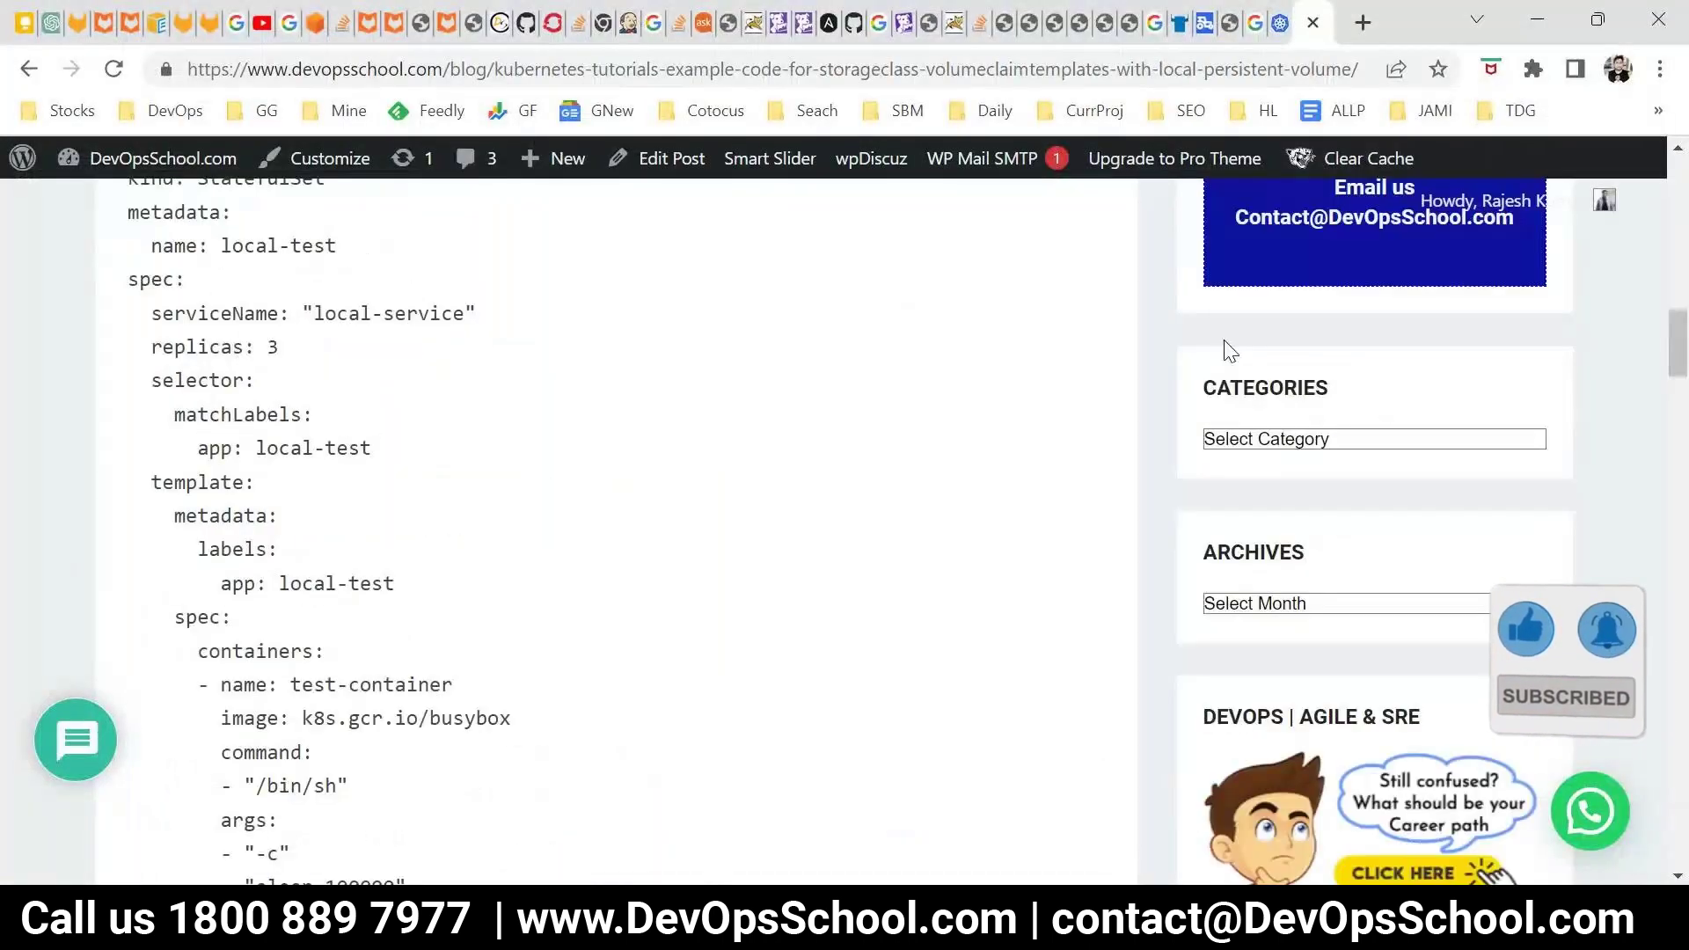
{"action": "scroll", "coordinate": [1361, 518], "scroll_direction": "down", "scroll_amount": 6}
{"action": "left_click", "coordinate": [1279, 398]}
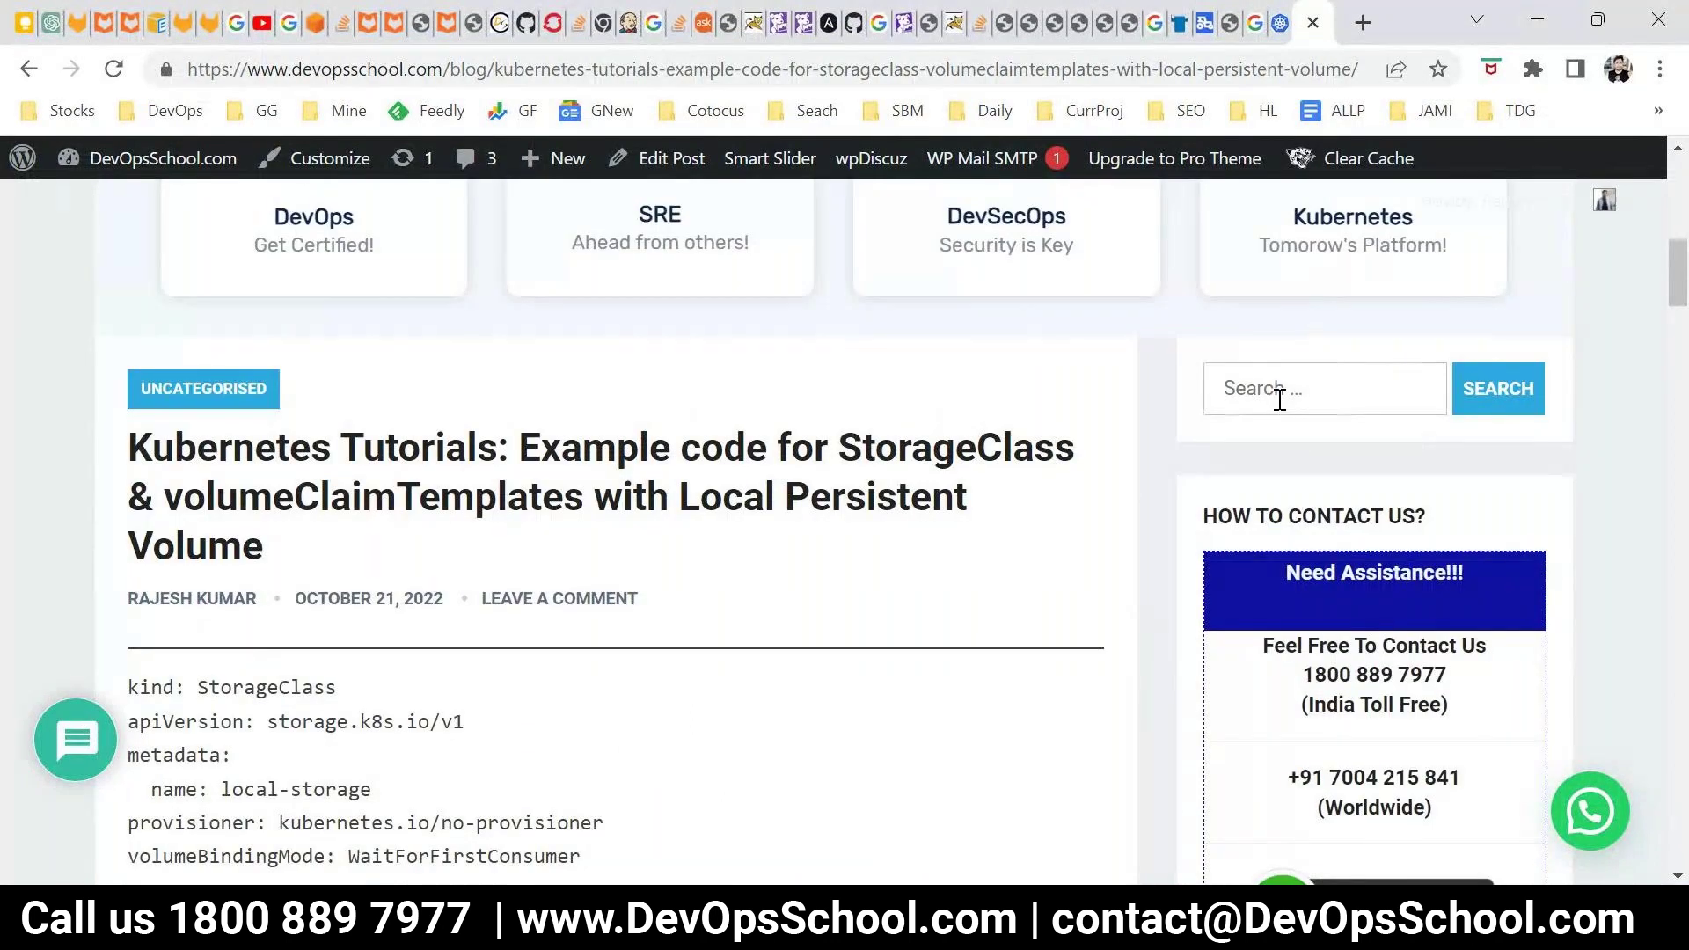
{"action": "type", "text": "kubernetes rbac"}
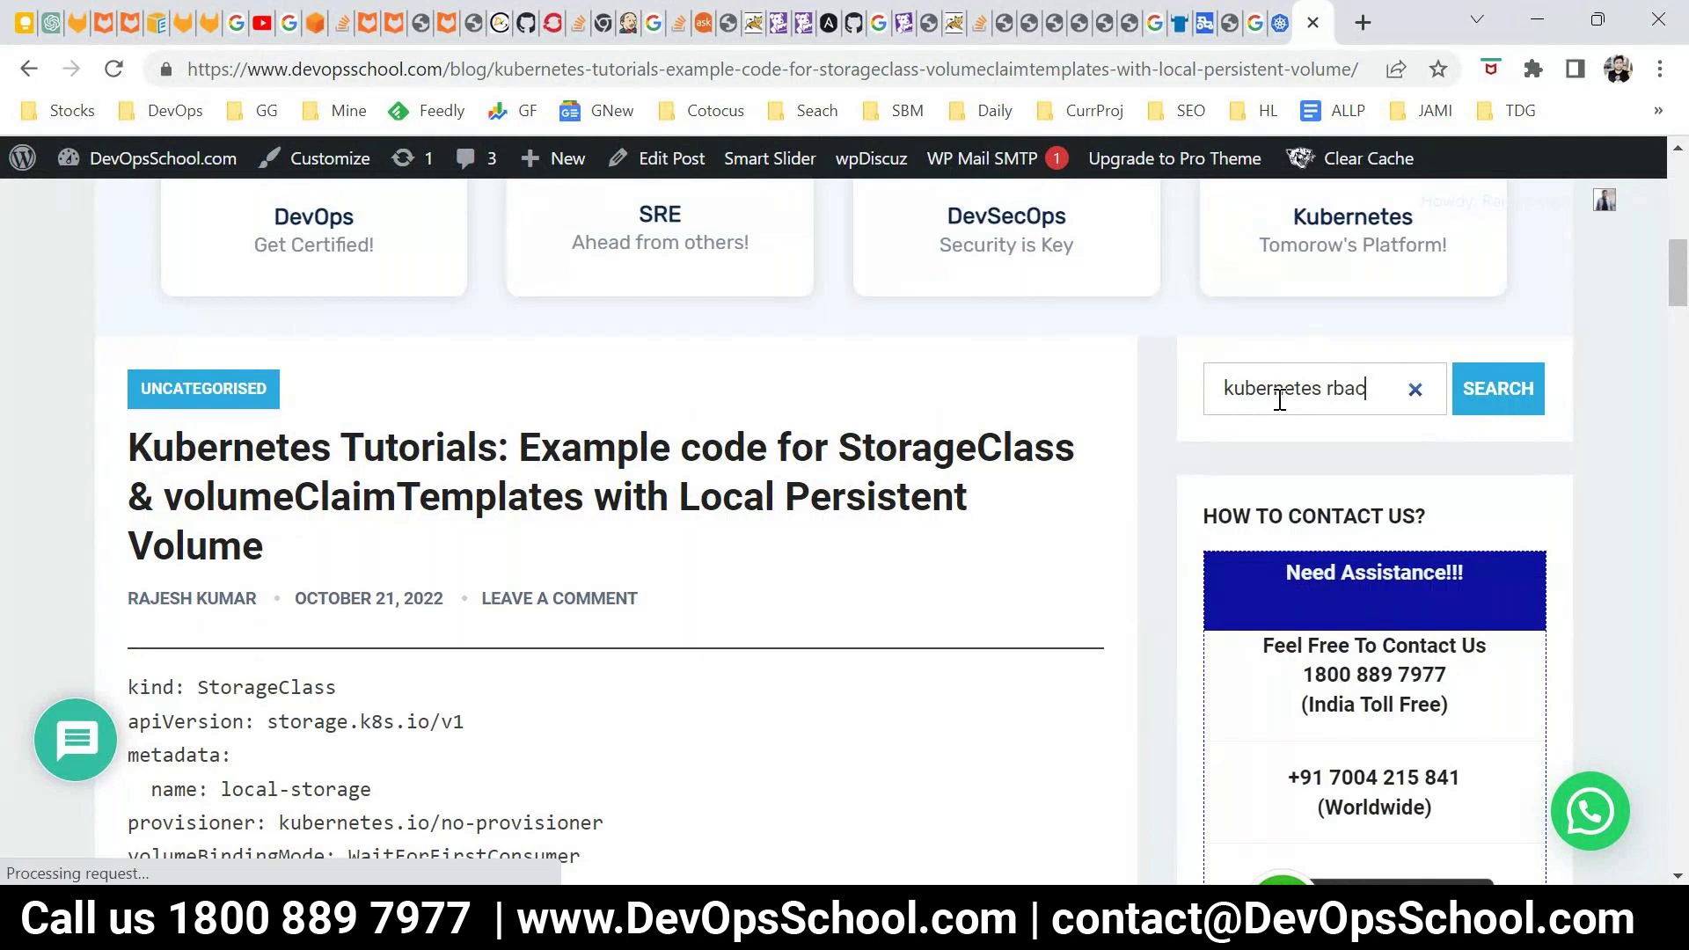
{"action": "key", "text": "Return"}
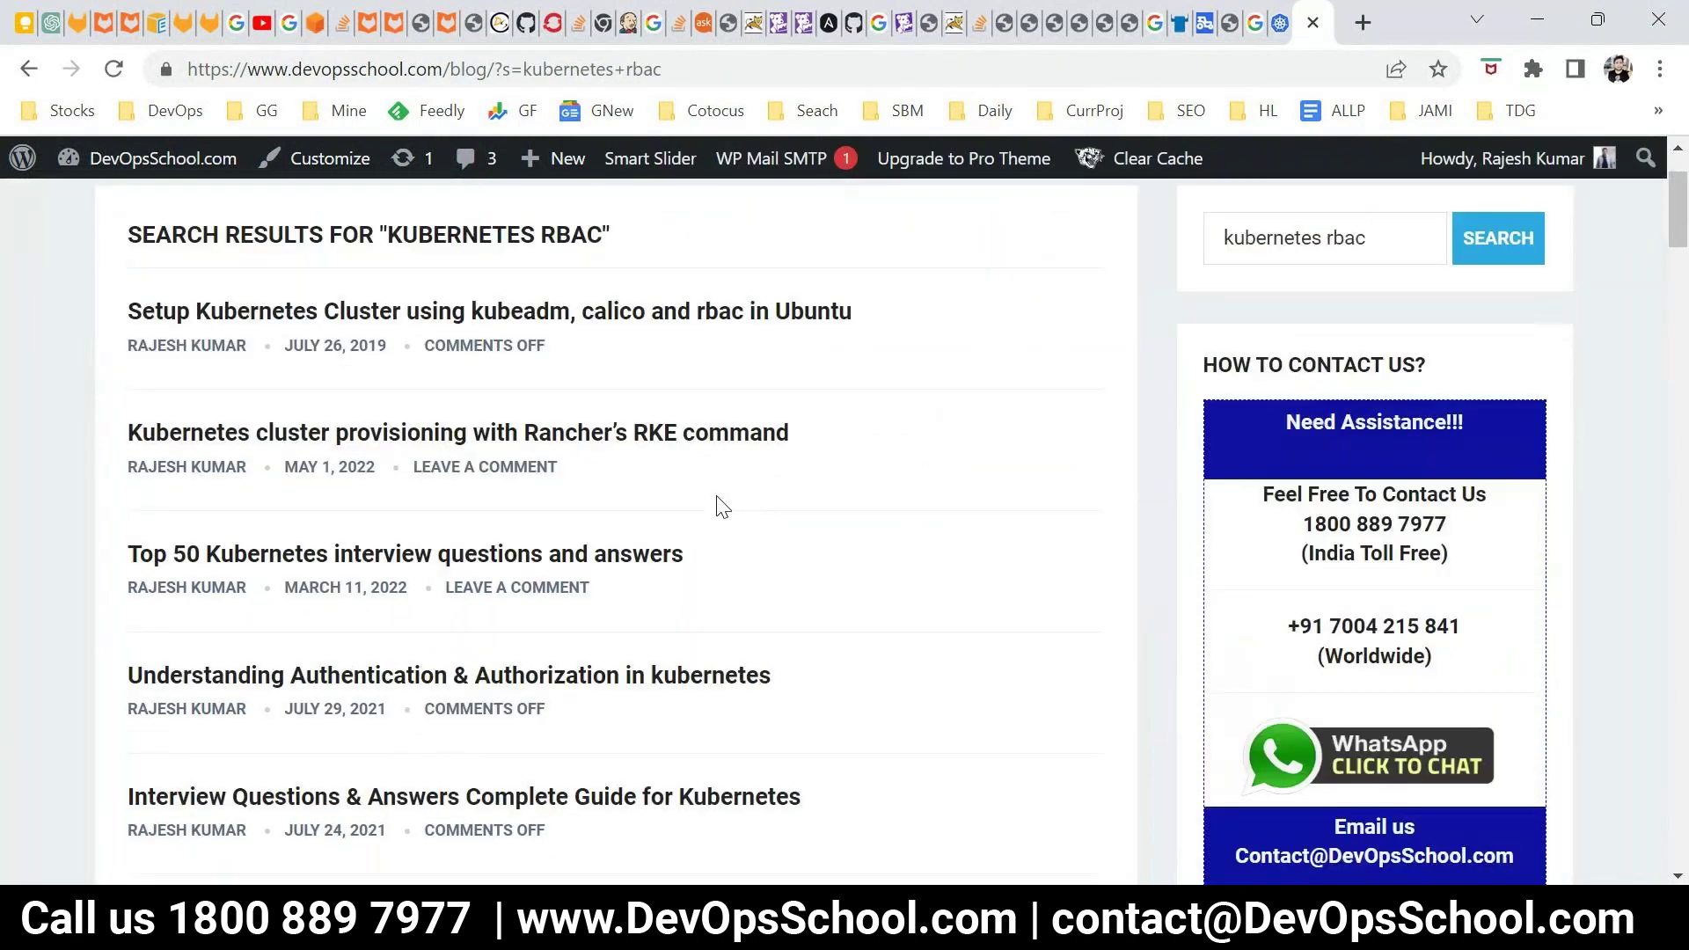
Step: Open the article "Understanding Authentication & Authorization in kubernetes" from the search results
{"action": "scroll", "coordinate": [862, 566], "scroll_direction": "down", "scroll_amount": 1}
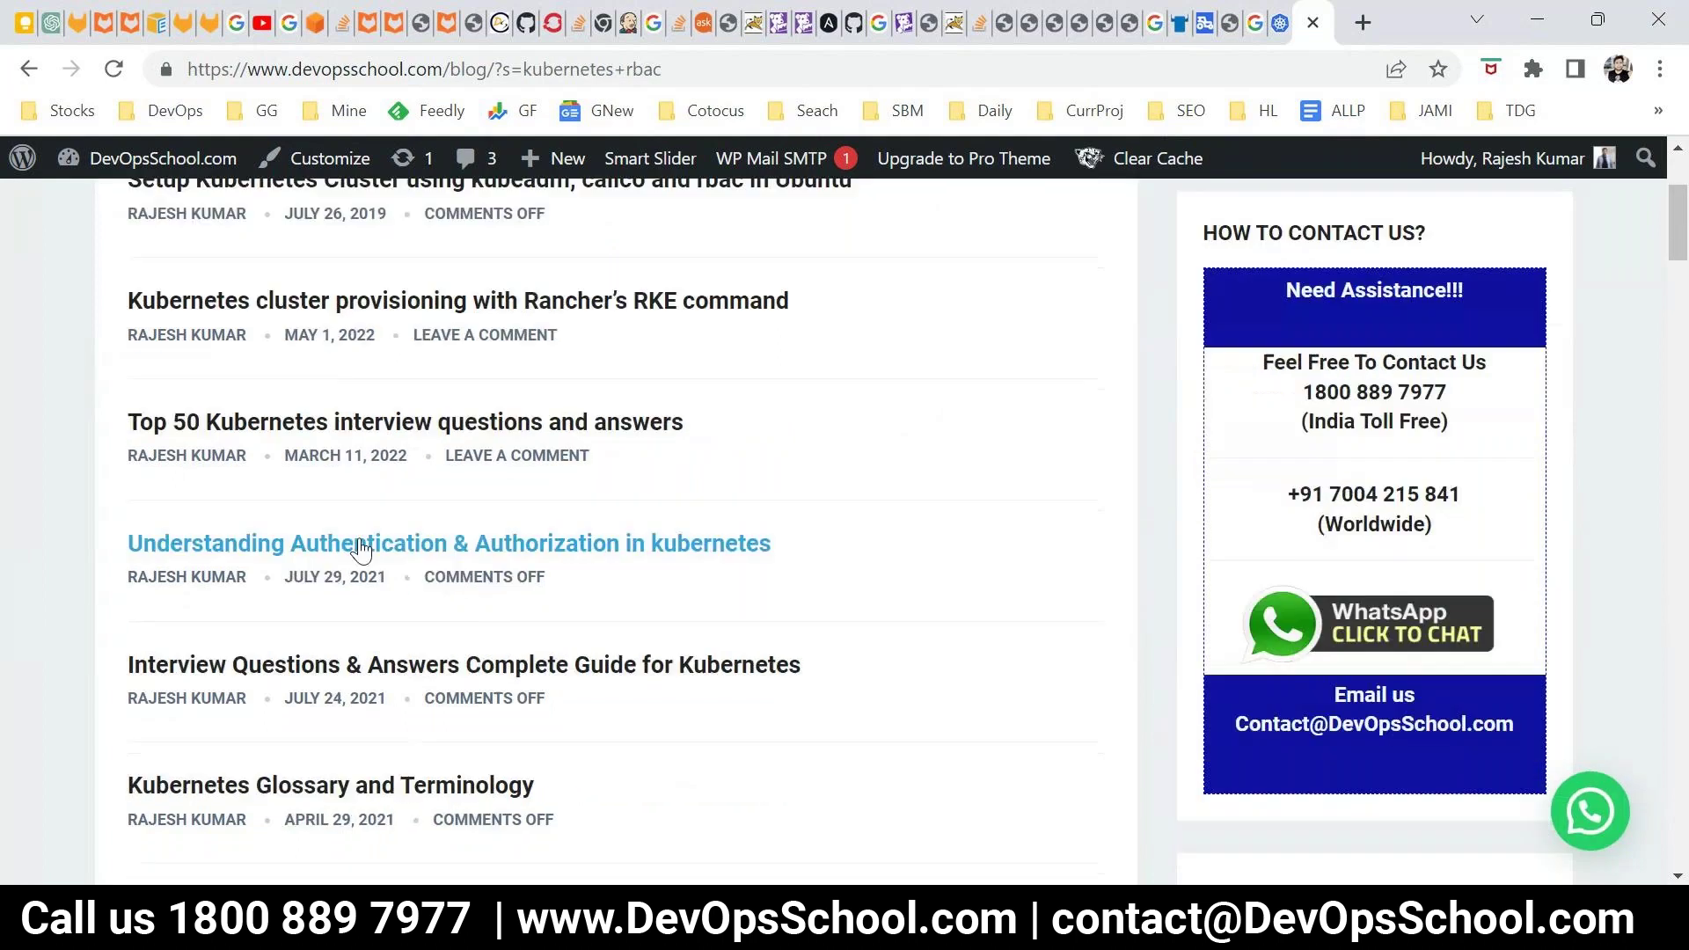
{"action": "left_click_drag", "start_coordinate": [113, 541], "coordinate": [672, 529]}
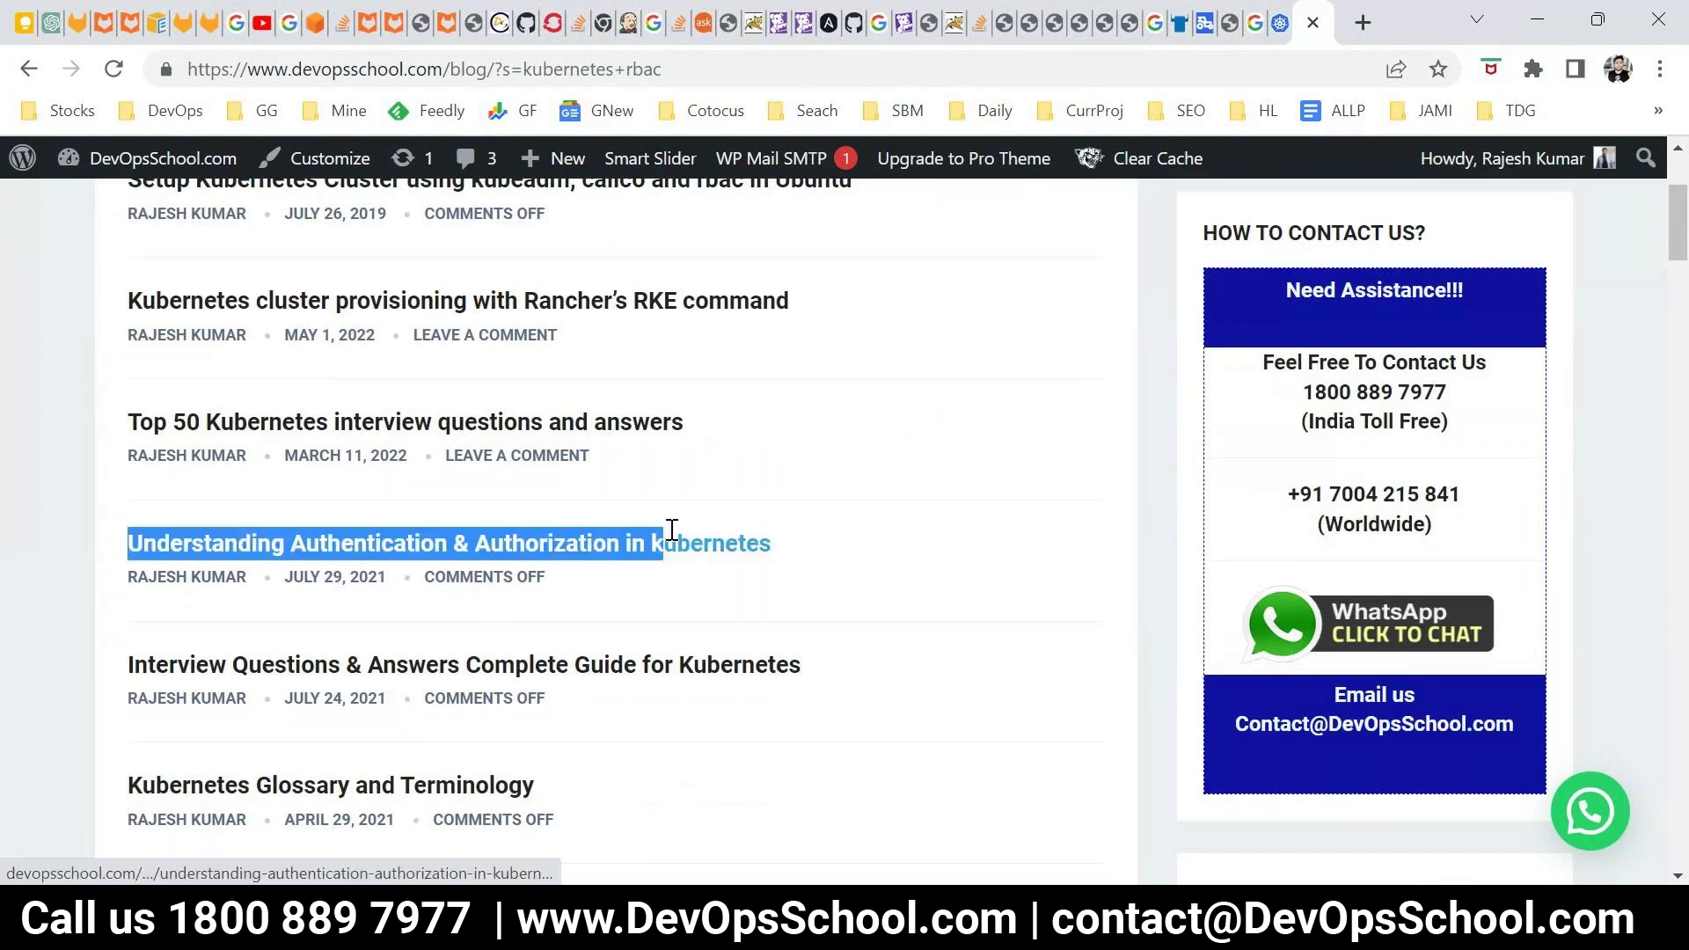
{"action": "left_click", "coordinate": [646, 572]}
{"action": "left_click", "coordinate": [639, 565]}
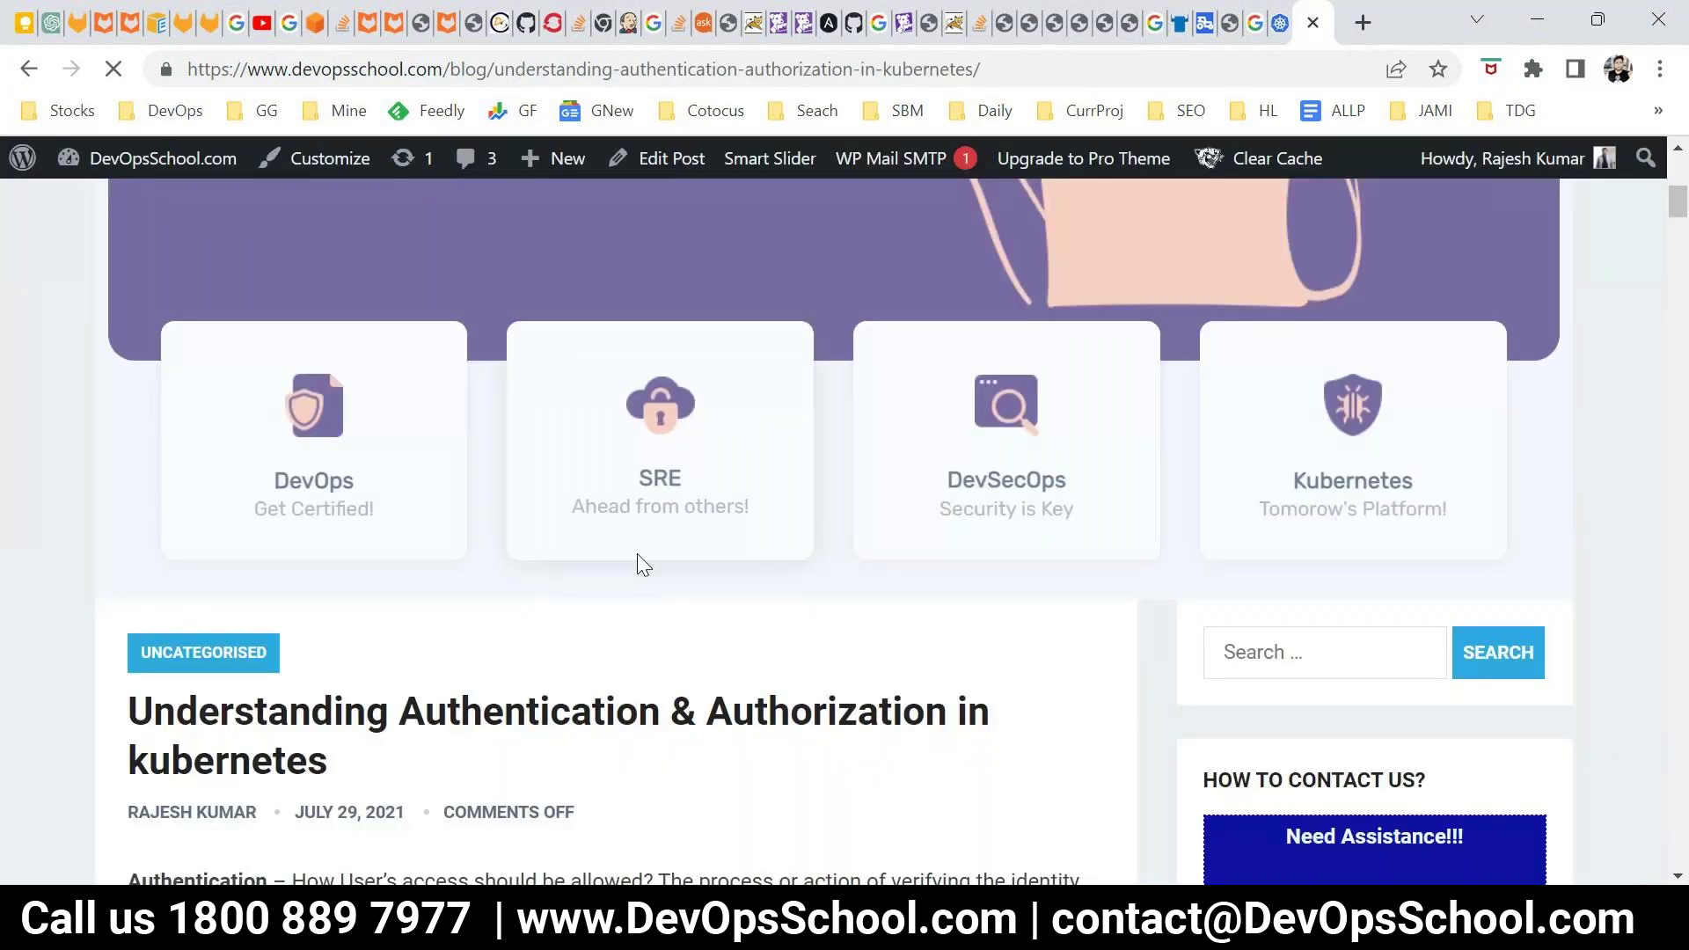
Step: Examine the article's "Method of Authentication in kubernetes" section, focusing on the Certificate method
{"action": "scroll", "coordinate": [640, 565], "scroll_direction": "down", "scroll_amount": 5}
{"action": "scroll", "coordinate": [642, 564], "scroll_direction": "down", "scroll_amount": 7}
{"action": "scroll", "coordinate": [295, 568], "scroll_direction": "up", "scroll_amount": 5}
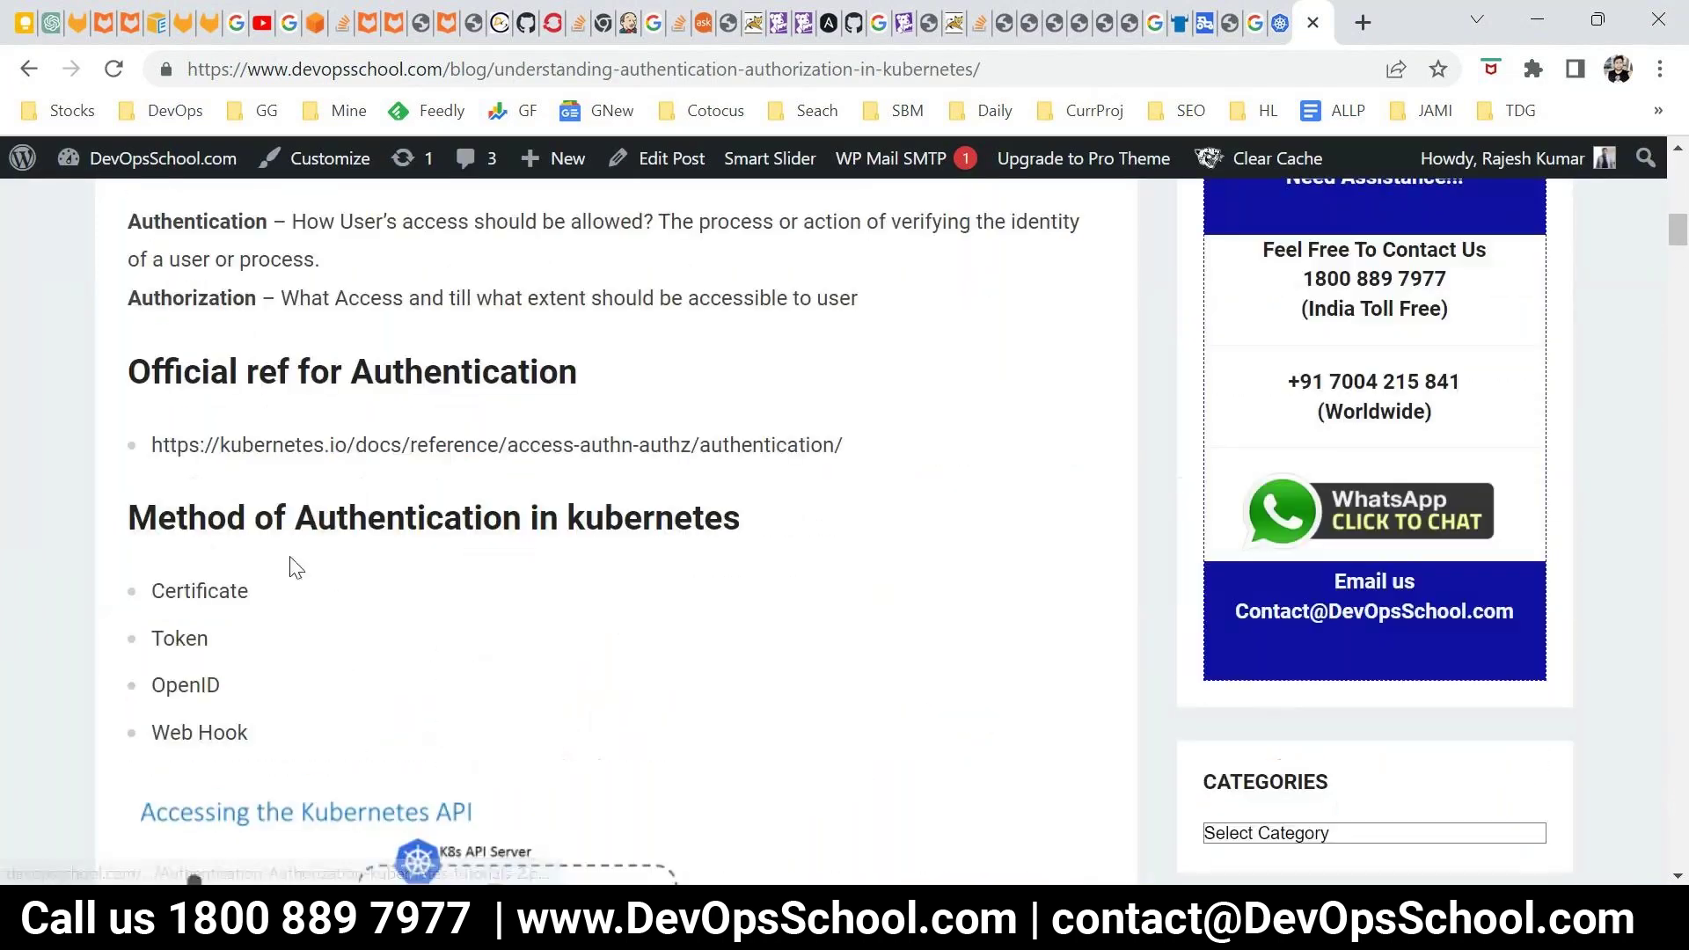
{"action": "left_click_drag", "start_coordinate": [317, 519], "coordinate": [530, 519]}
{"action": "double_click", "coordinate": [246, 607]}
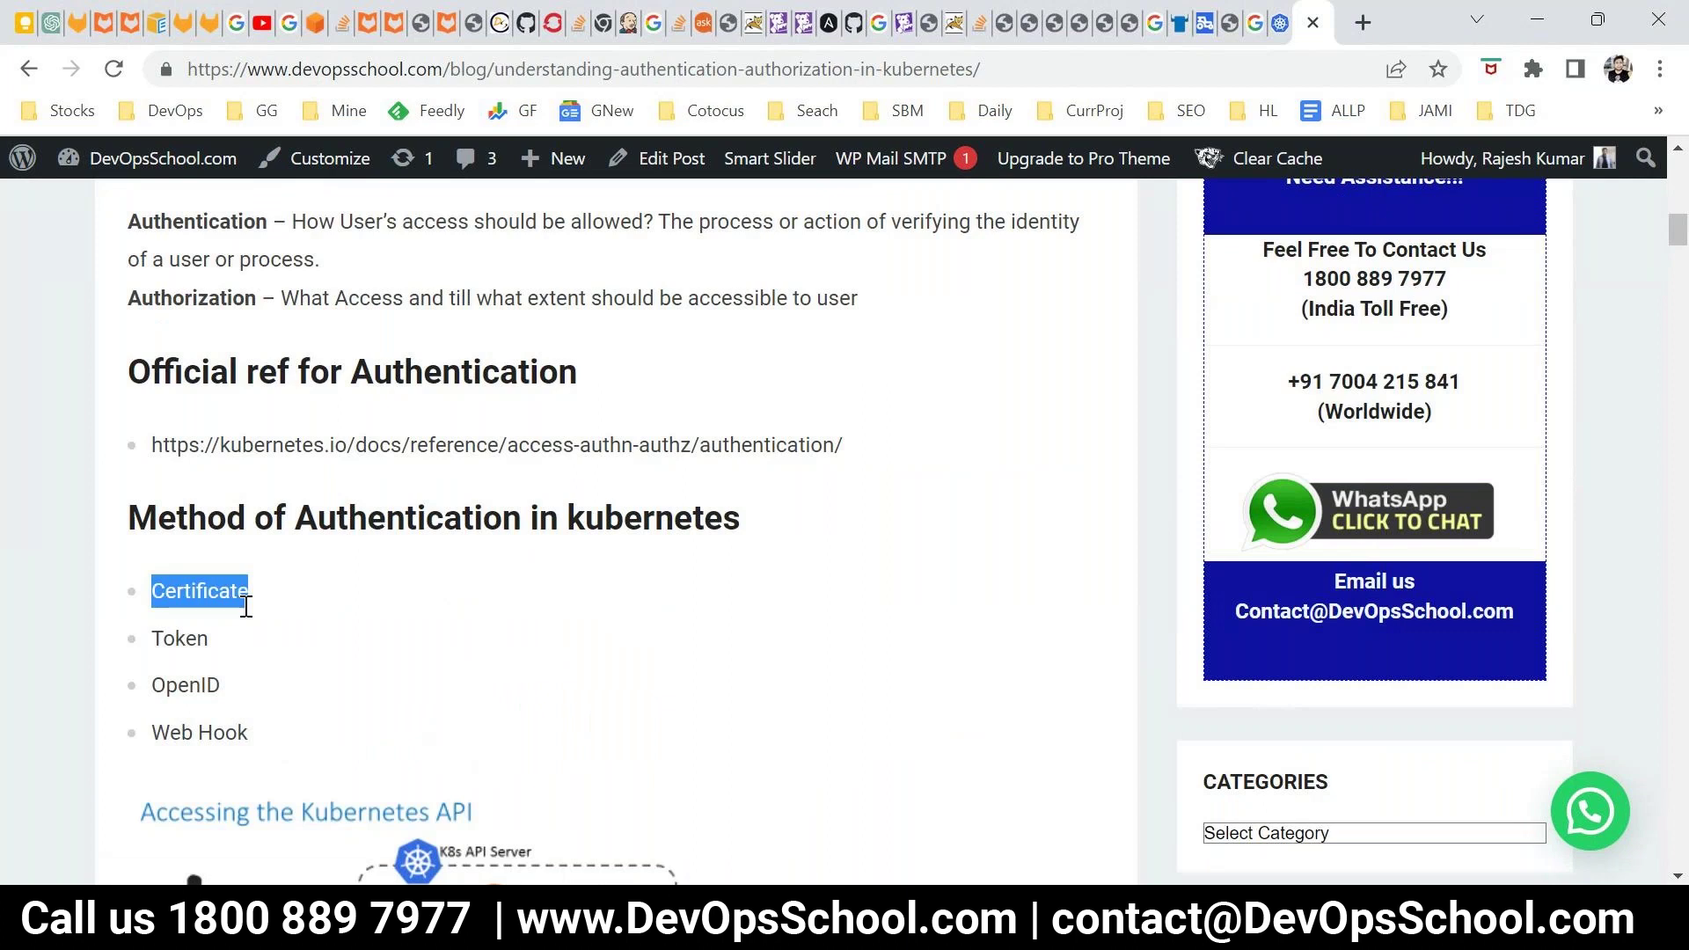
Step: Examine the certificate authentication diagrams and the section on how token based auth works in Kubernetes
{"action": "scroll", "coordinate": [392, 635], "scroll_direction": "down", "scroll_amount": 7}
{"action": "scroll", "coordinate": [392, 635], "scroll_direction": "down", "scroll_amount": 15}
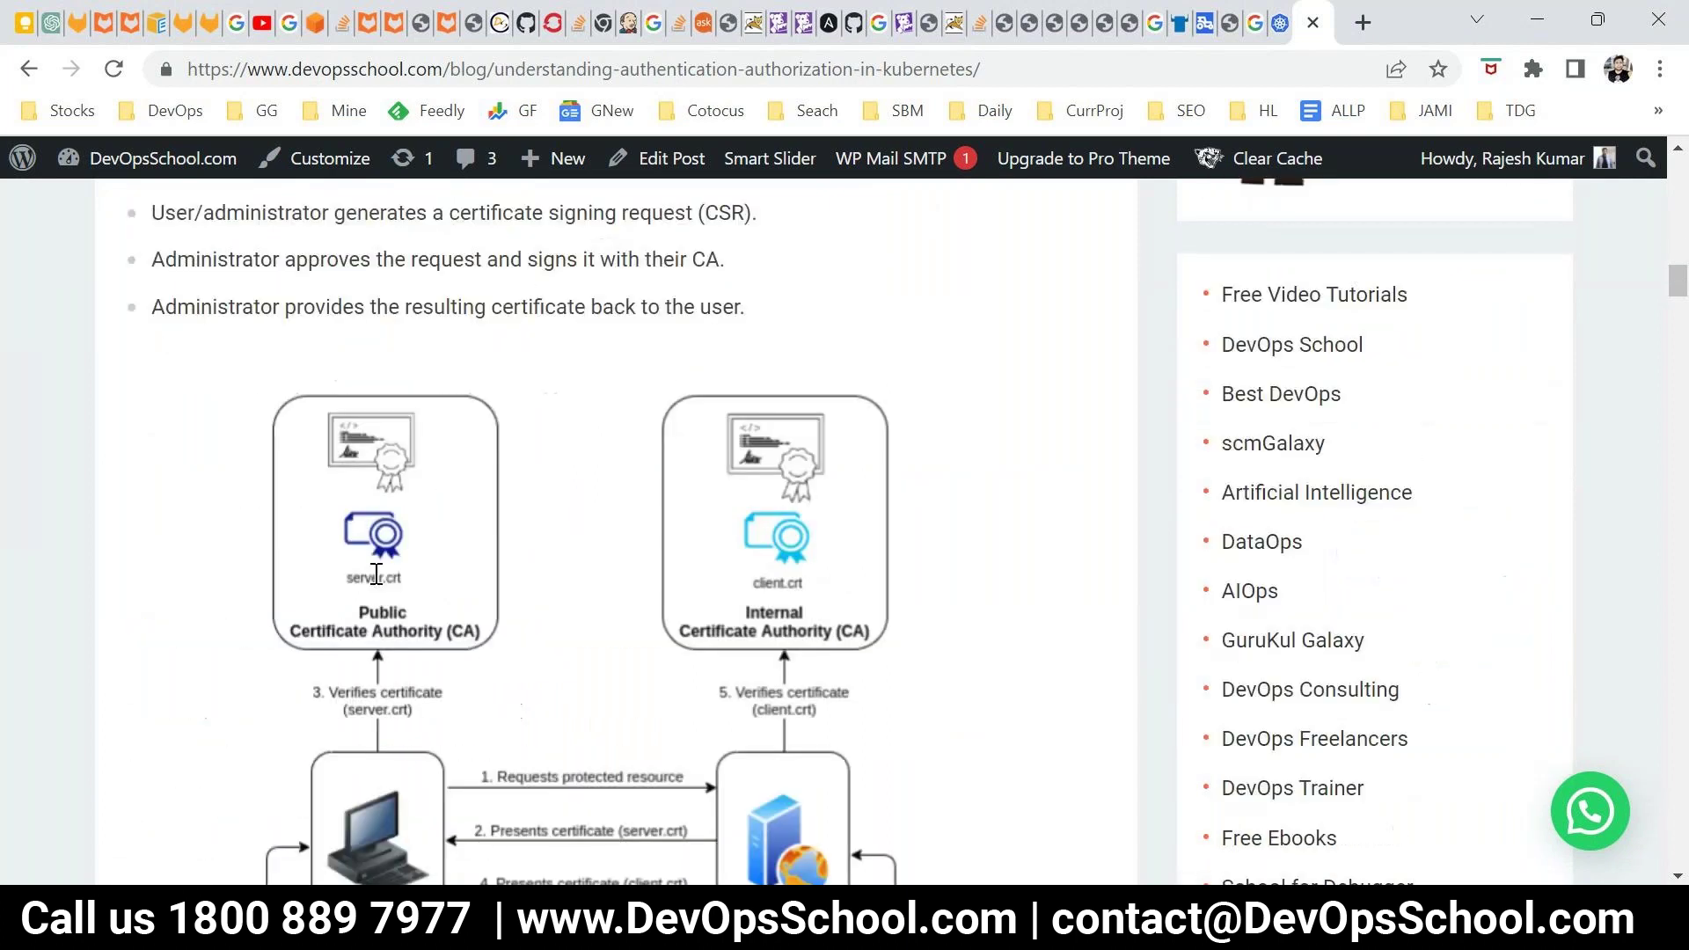
{"action": "scroll", "coordinate": [375, 591], "scroll_direction": "down", "scroll_amount": 1}
{"action": "left_click_drag", "start_coordinate": [260, 475], "coordinate": [471, 475]}
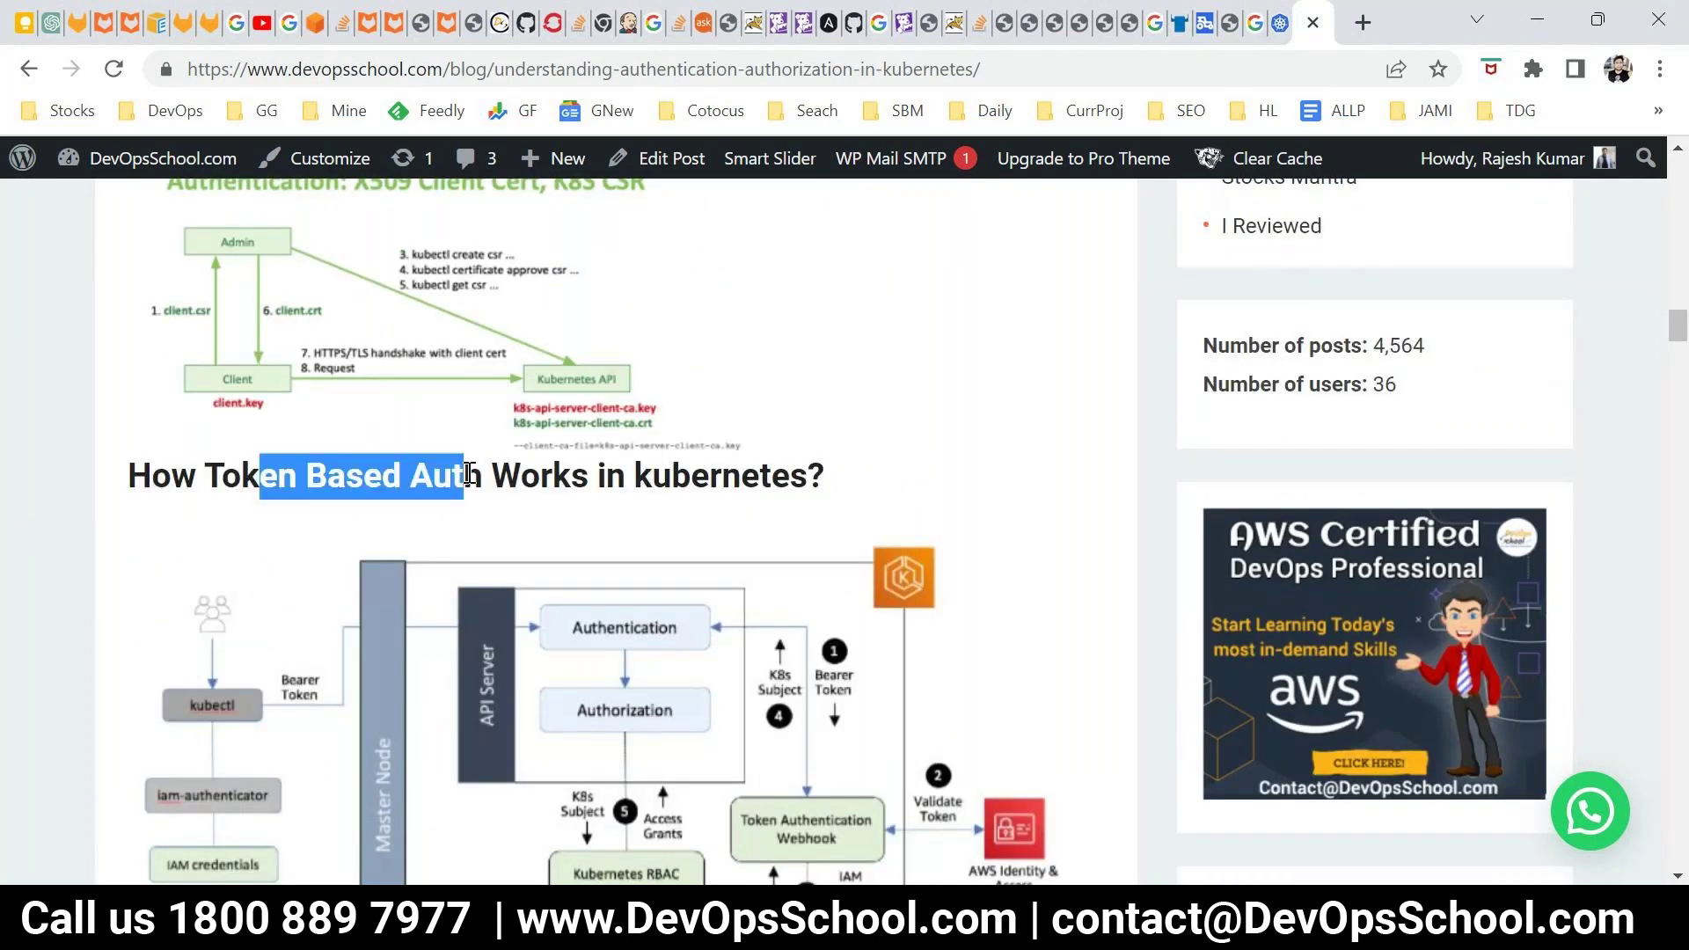
Step: Skim the article down to the authorization methods, then switch to the Notepad notes and highlight "certificates" on the Authentication line
{"action": "scroll", "coordinate": [490, 619], "scroll_direction": "down", "scroll_amount": 7}
{"action": "scroll", "coordinate": [490, 618], "scroll_direction": "down", "scroll_amount": 1}
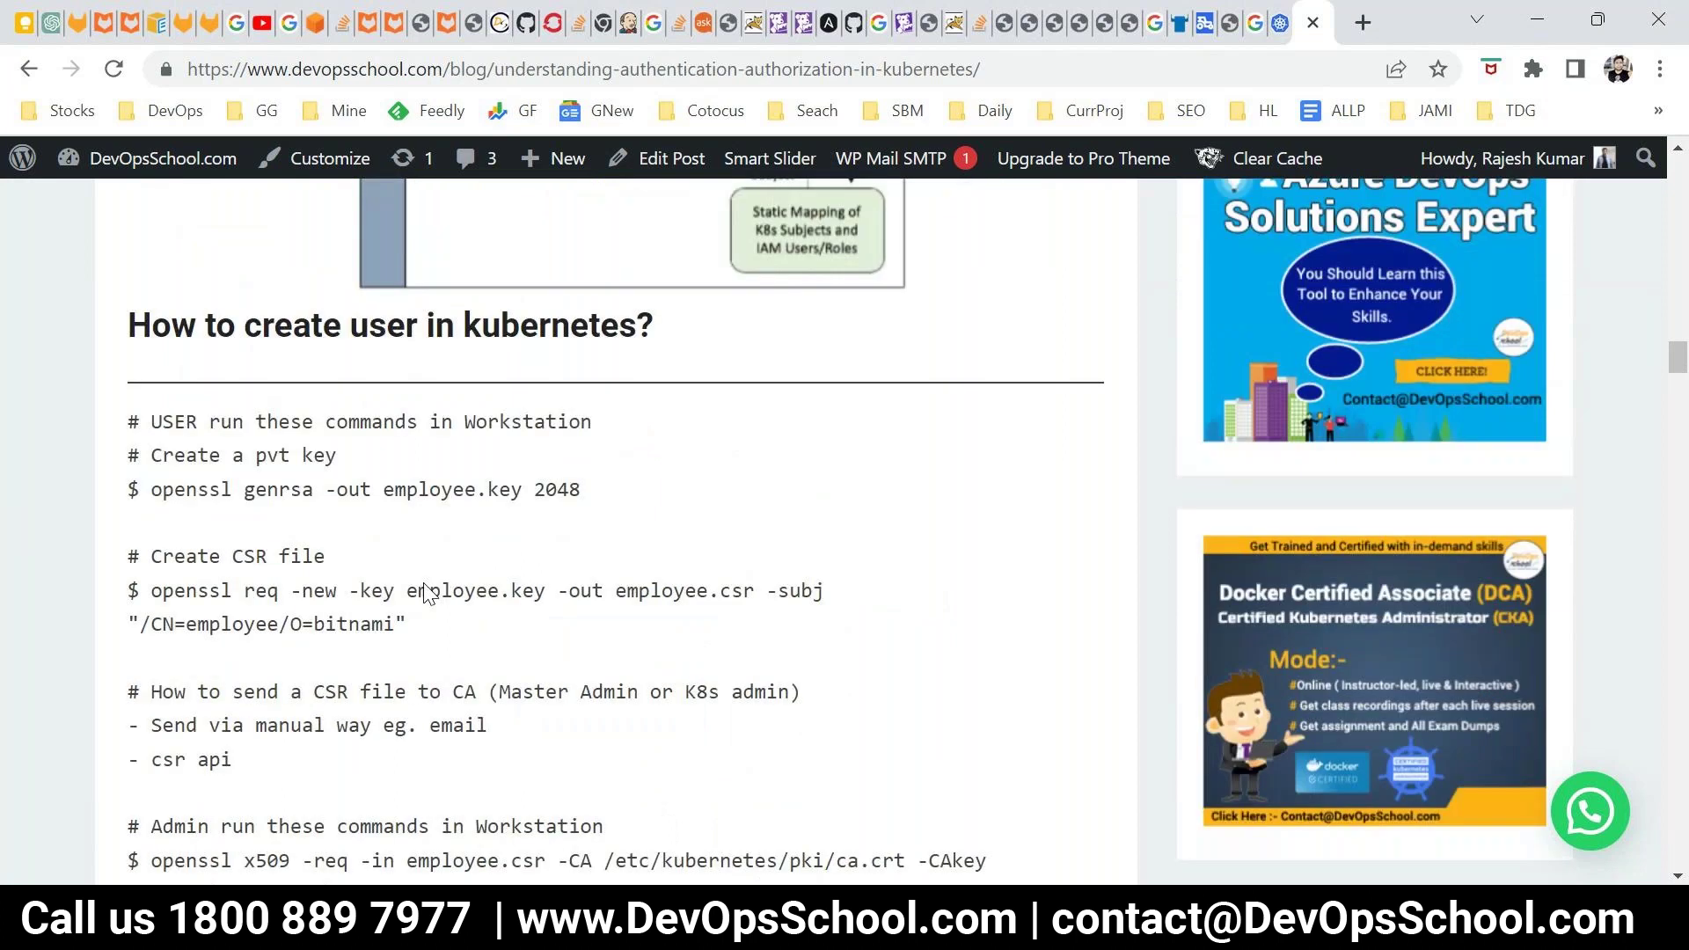
{"action": "scroll", "coordinate": [431, 607], "scroll_direction": "down", "scroll_amount": 10}
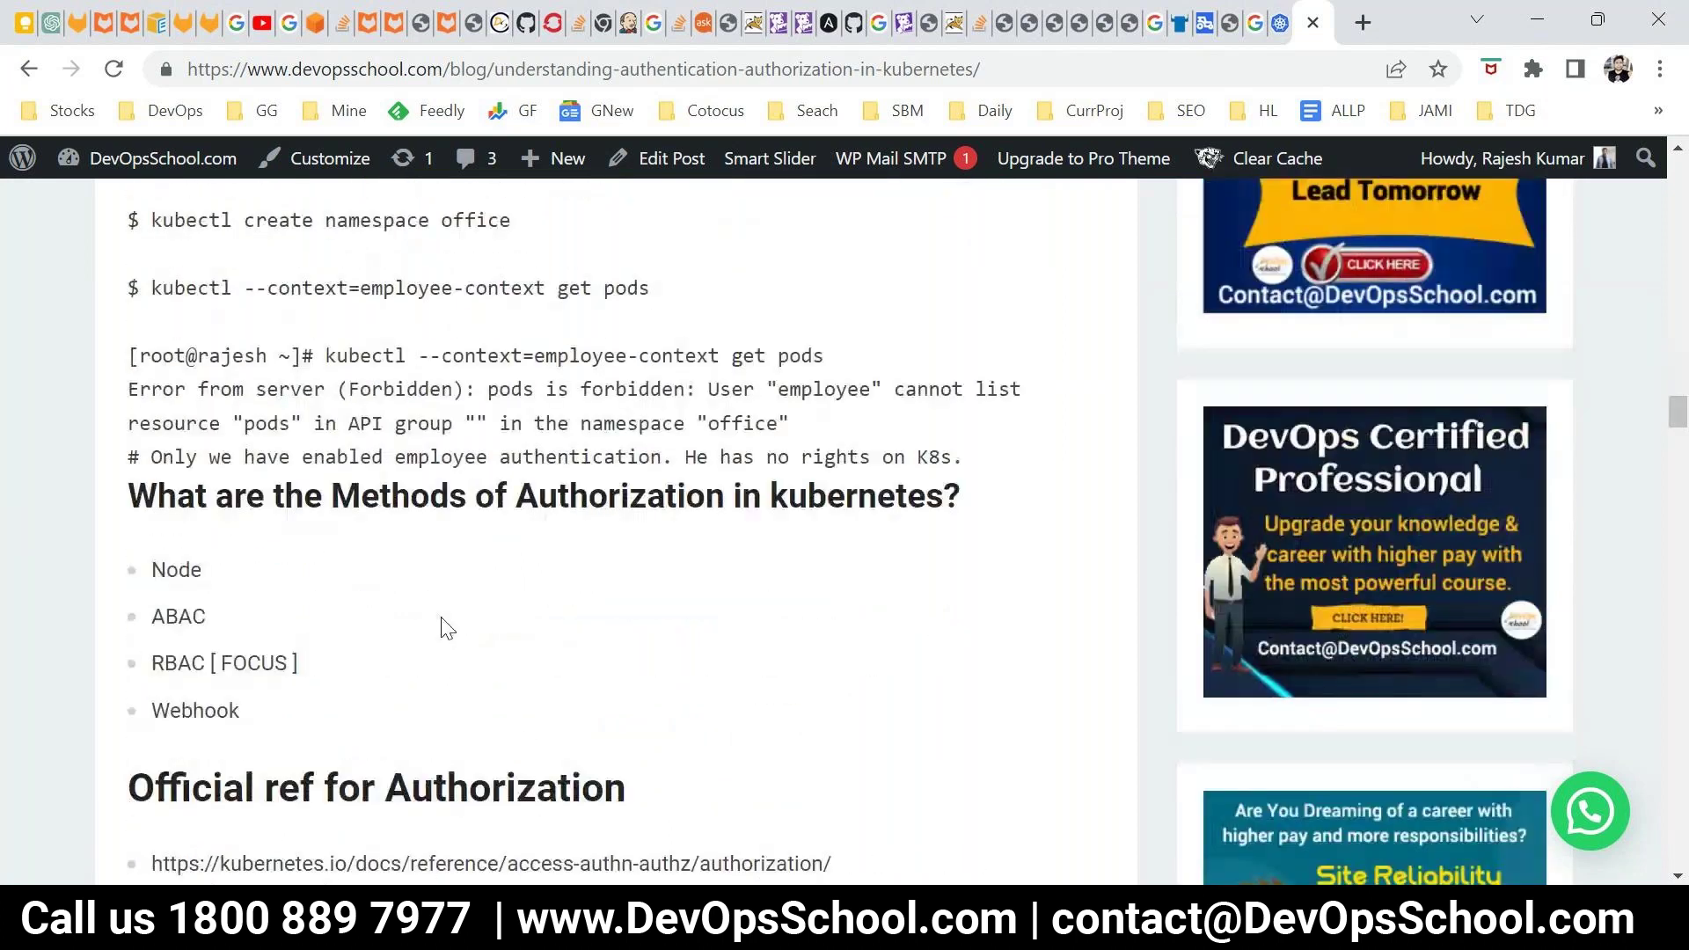
{"action": "scroll", "coordinate": [445, 616], "scroll_direction": "down", "scroll_amount": 1}
{"action": "key", "text": "alt+Tab"}
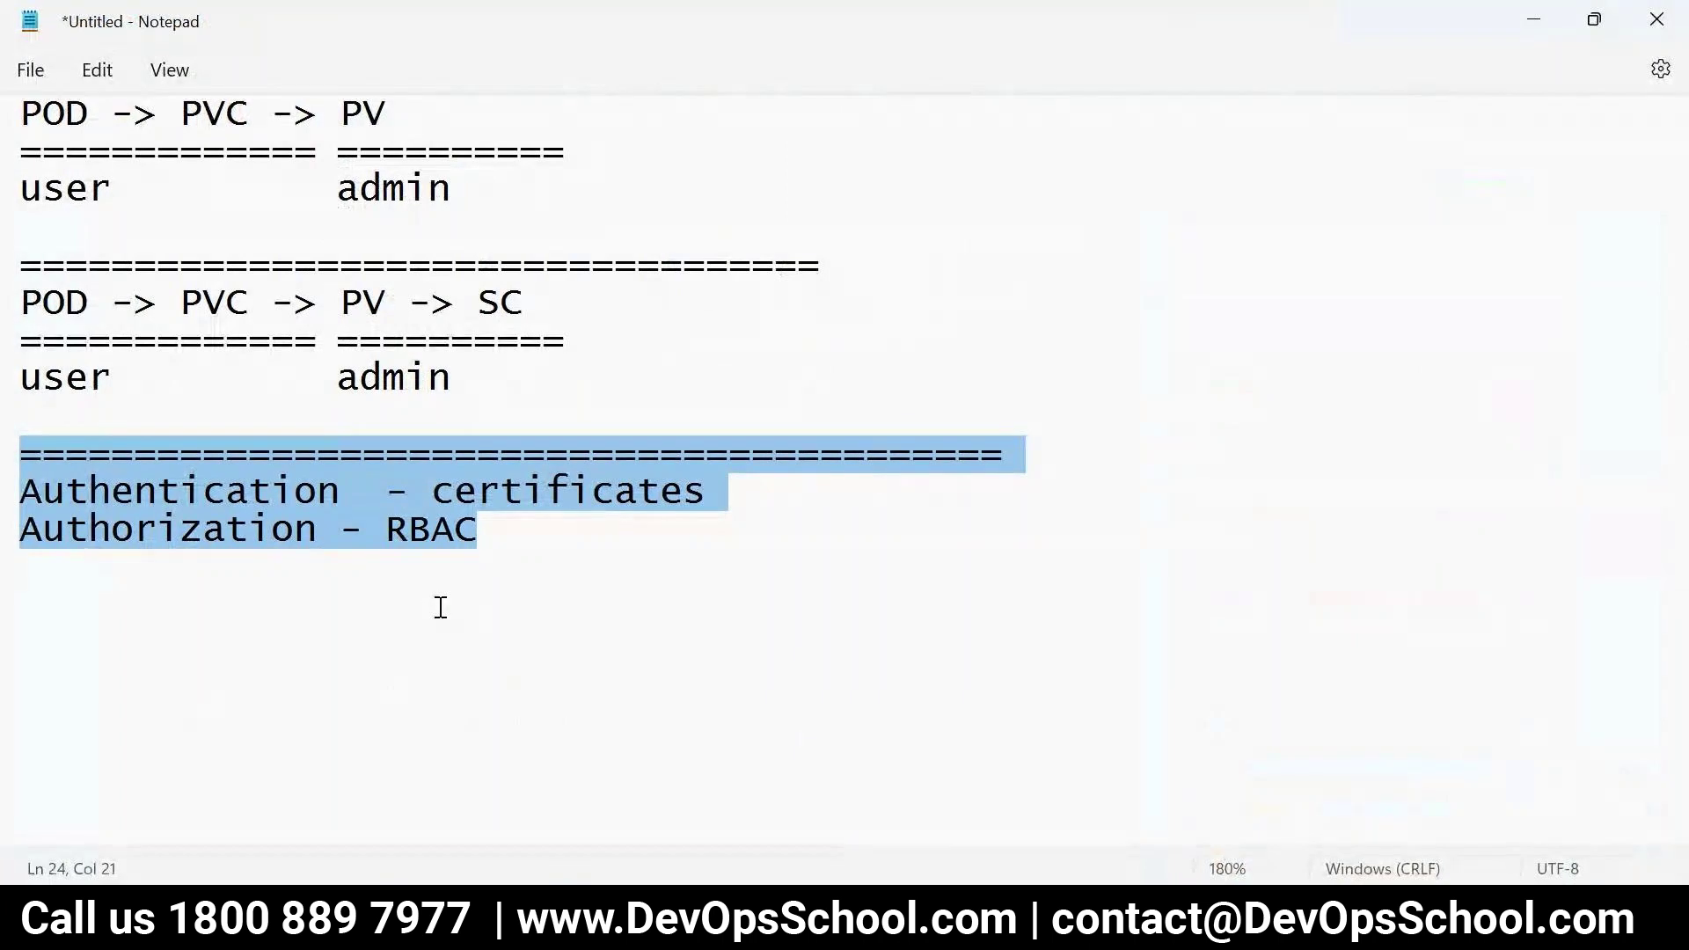
{"action": "left_click", "coordinate": [404, 581]}
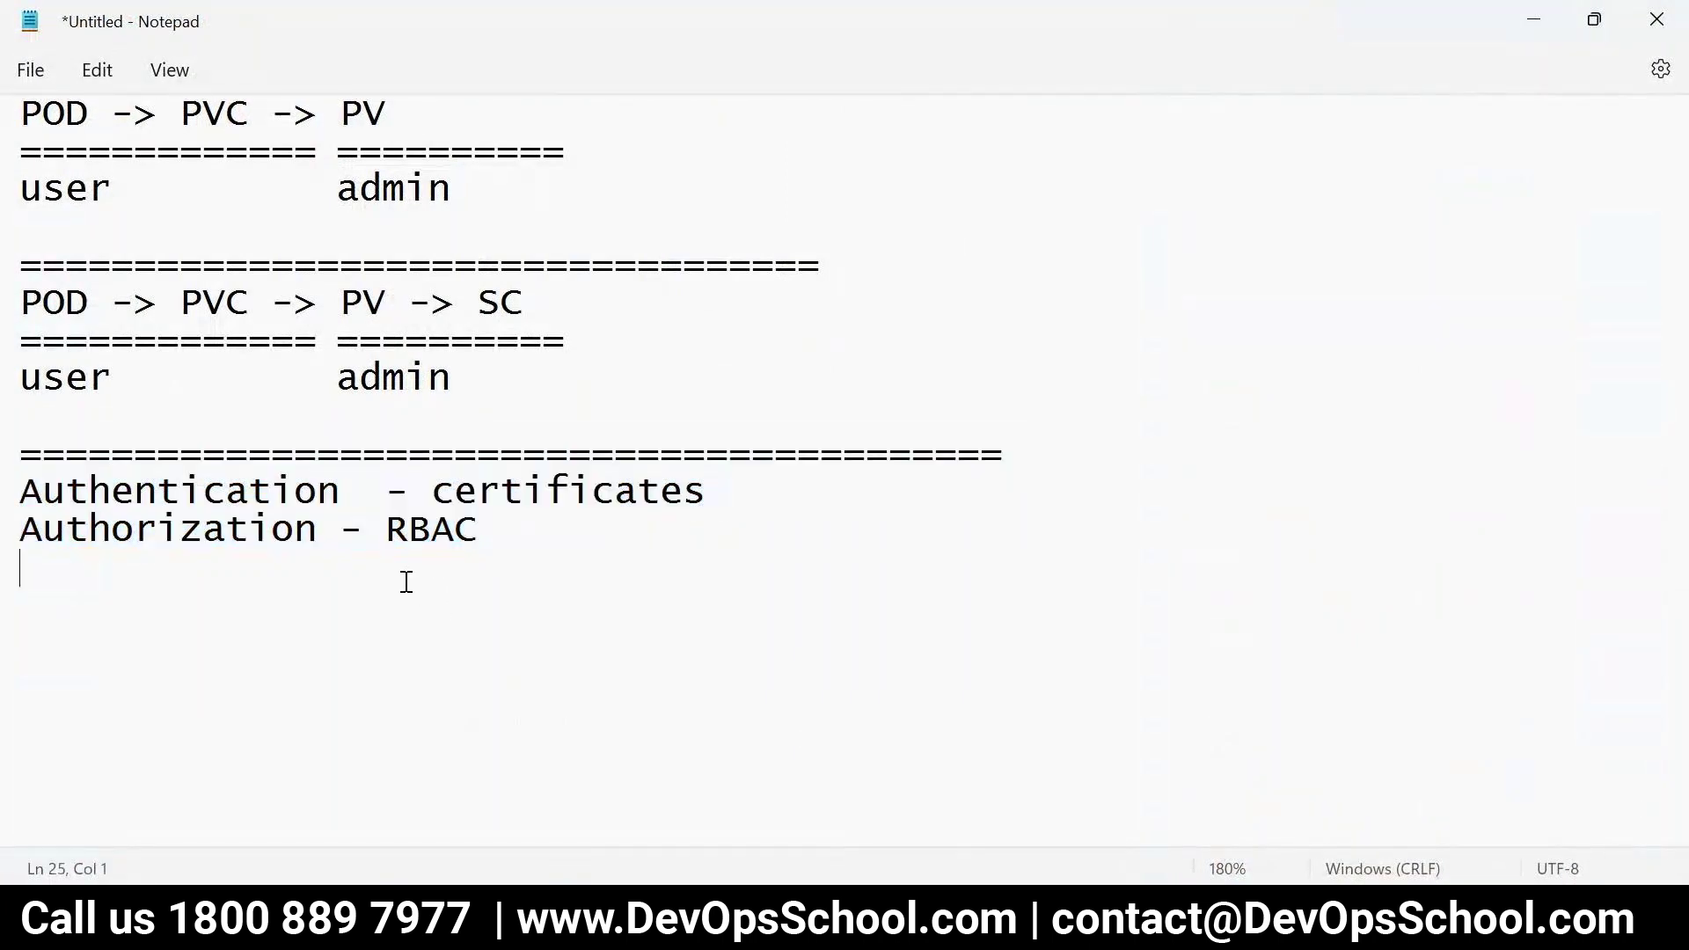
{"action": "left_click", "coordinate": [439, 491]}
{"action": "left_click_drag", "start_coordinate": [439, 491], "coordinate": [721, 498]}
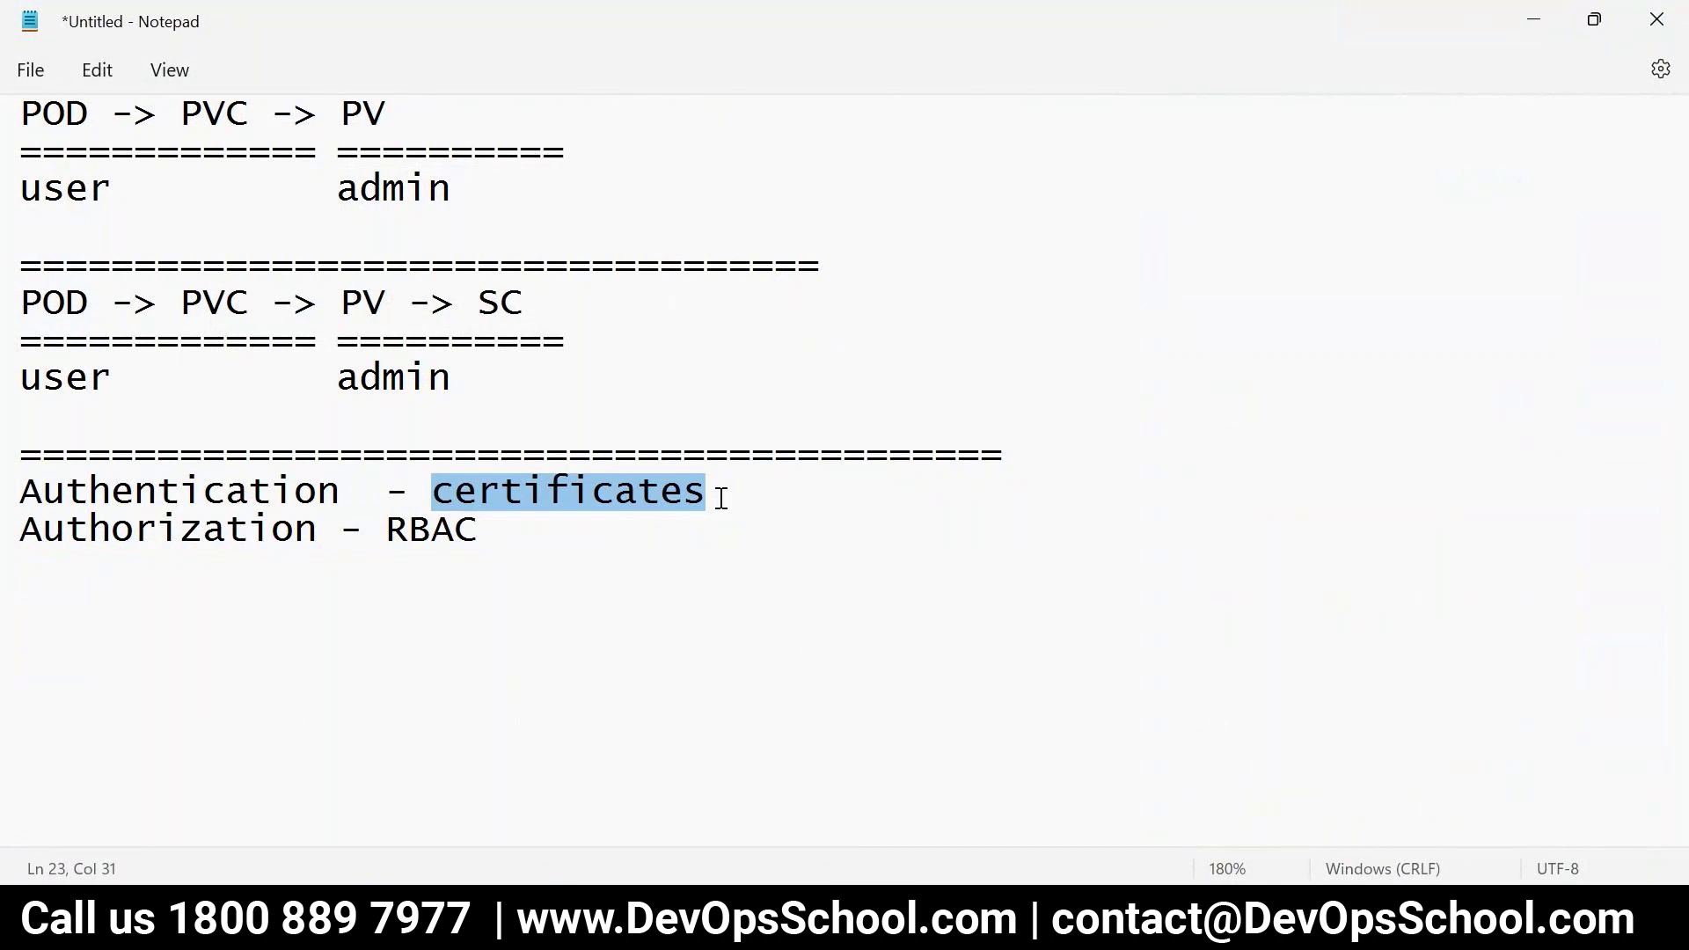
{"action": "left_click", "coordinate": [688, 458]}
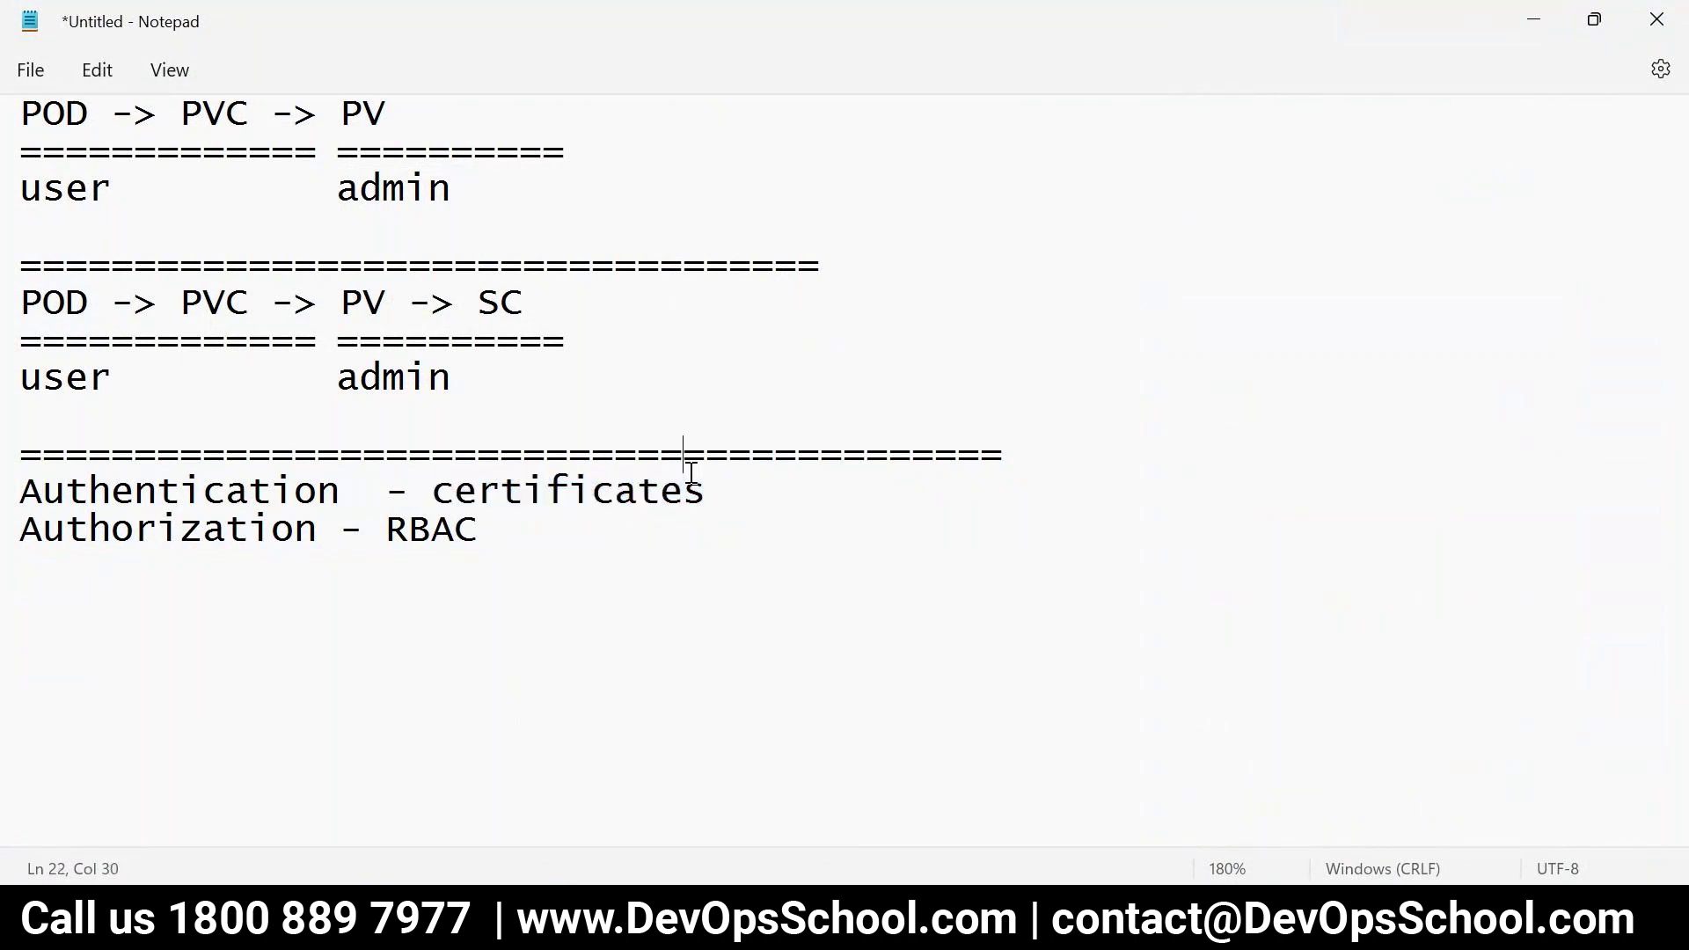
Step: Examine the article's "What are the Methods of Authorization in kubernetes?" list in Chrome, then highlight the Authentication line in the Notepad notes
{"action": "key", "text": "alt+Tab"}
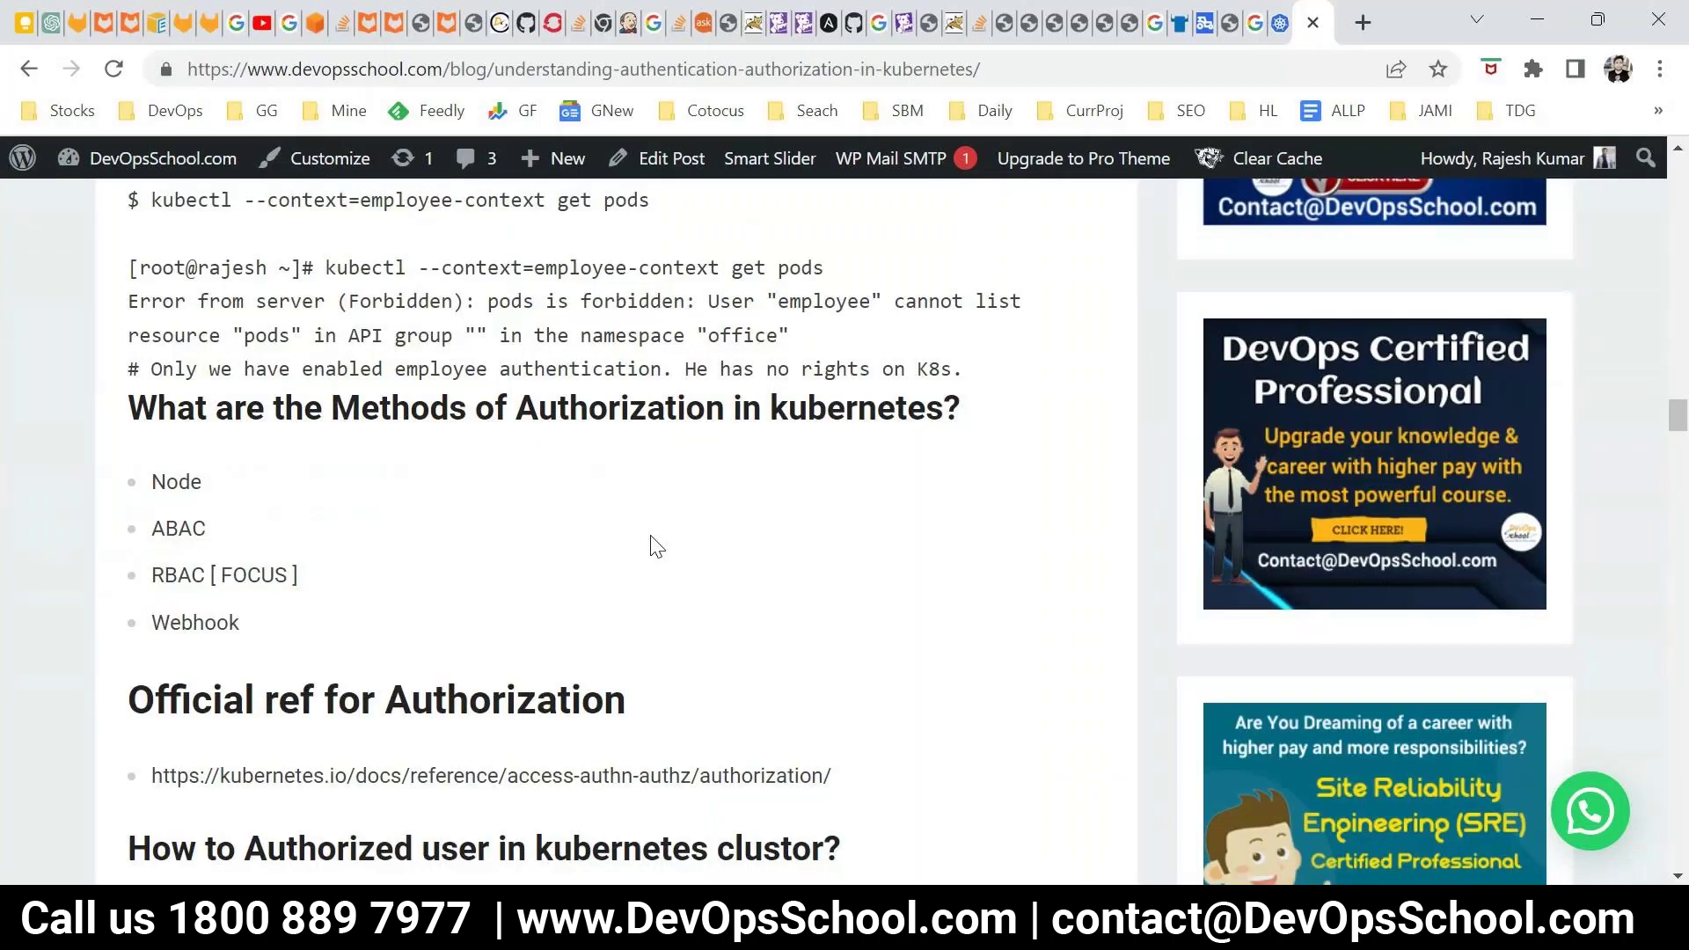
{"action": "left_click_drag", "start_coordinate": [177, 408], "coordinate": [569, 405]}
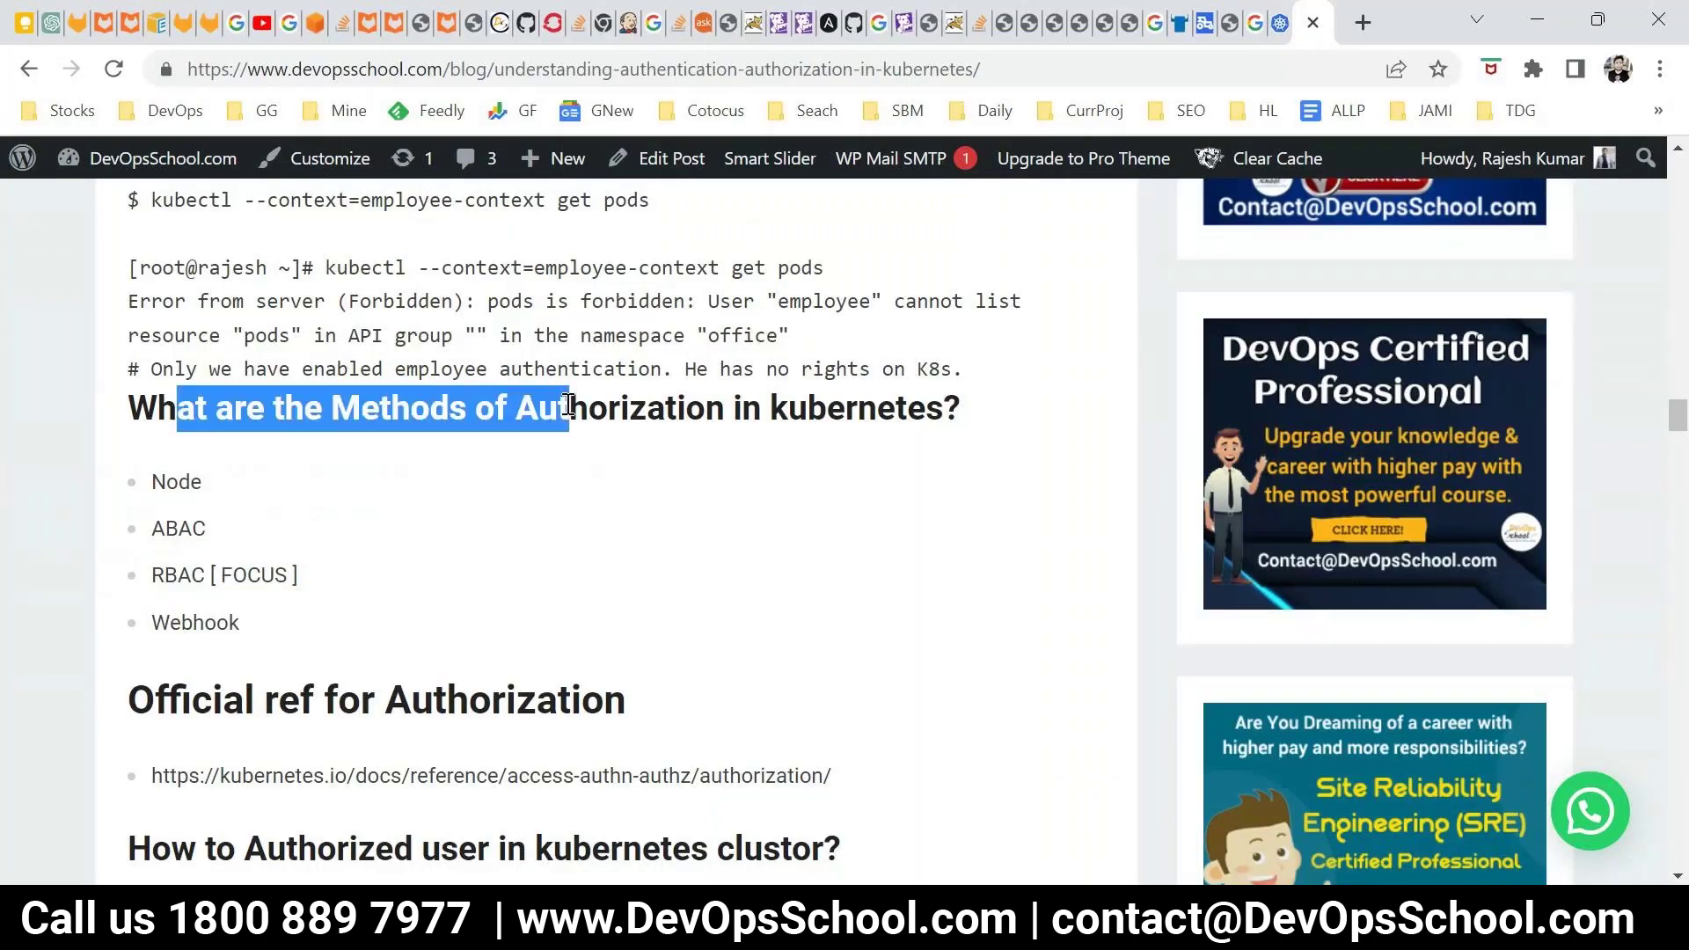
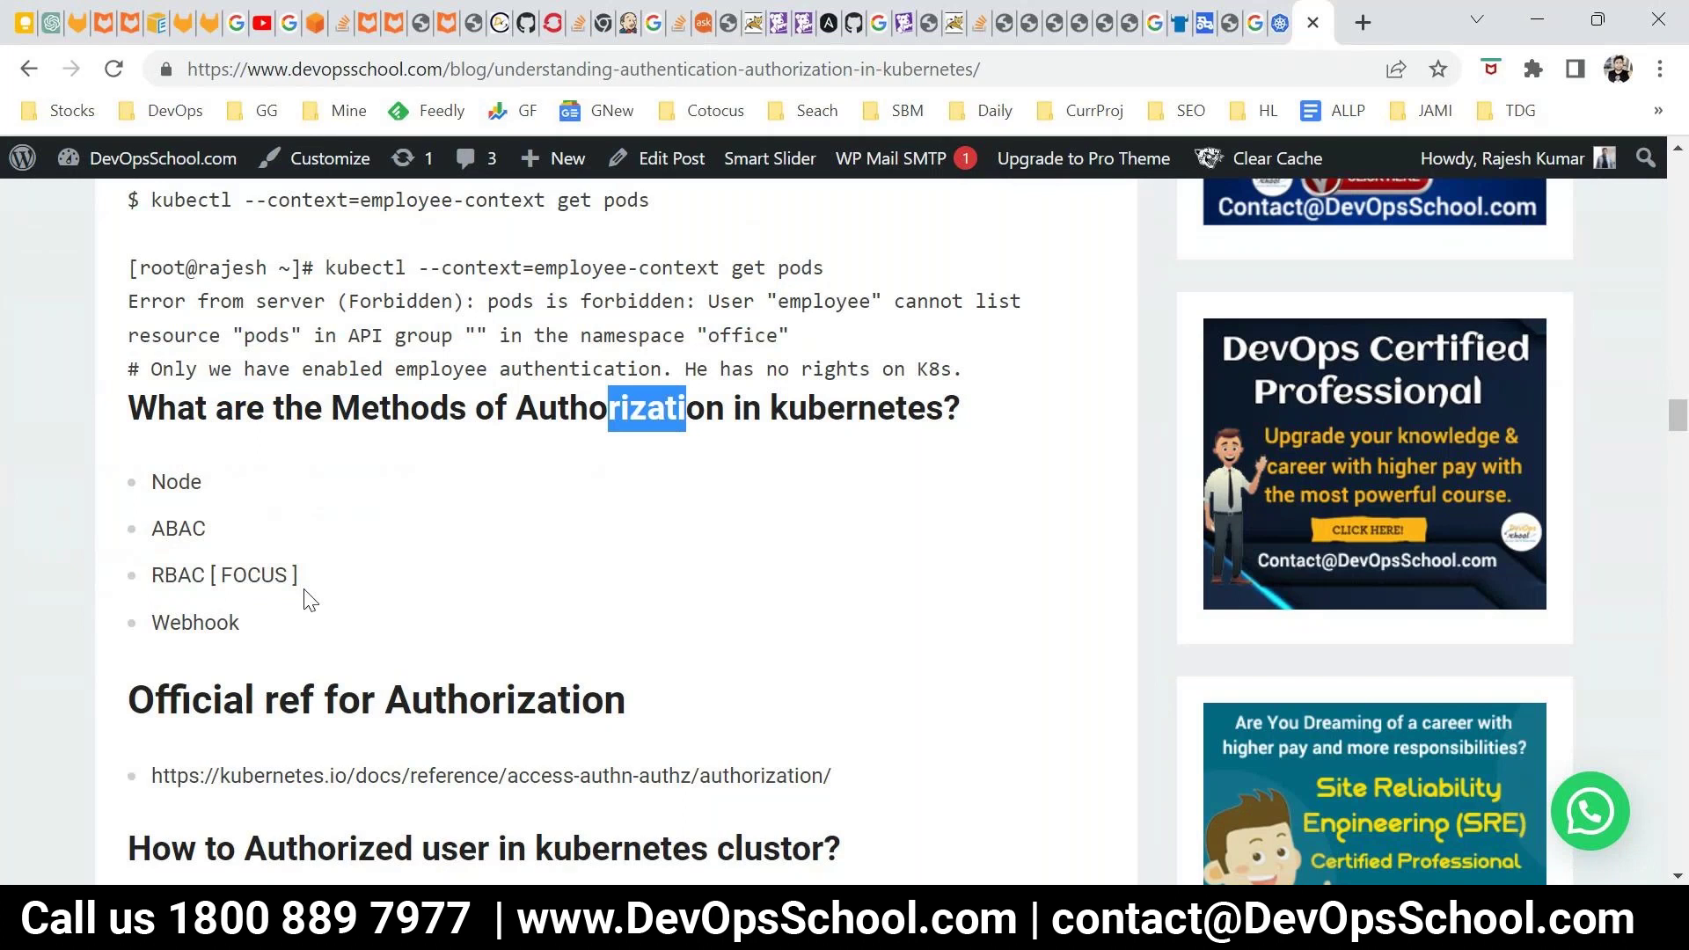
{"action": "key", "text": "alt+Tab"}
{"action": "left_click_drag", "start_coordinate": [705, 491], "coordinate": [31, 484]}
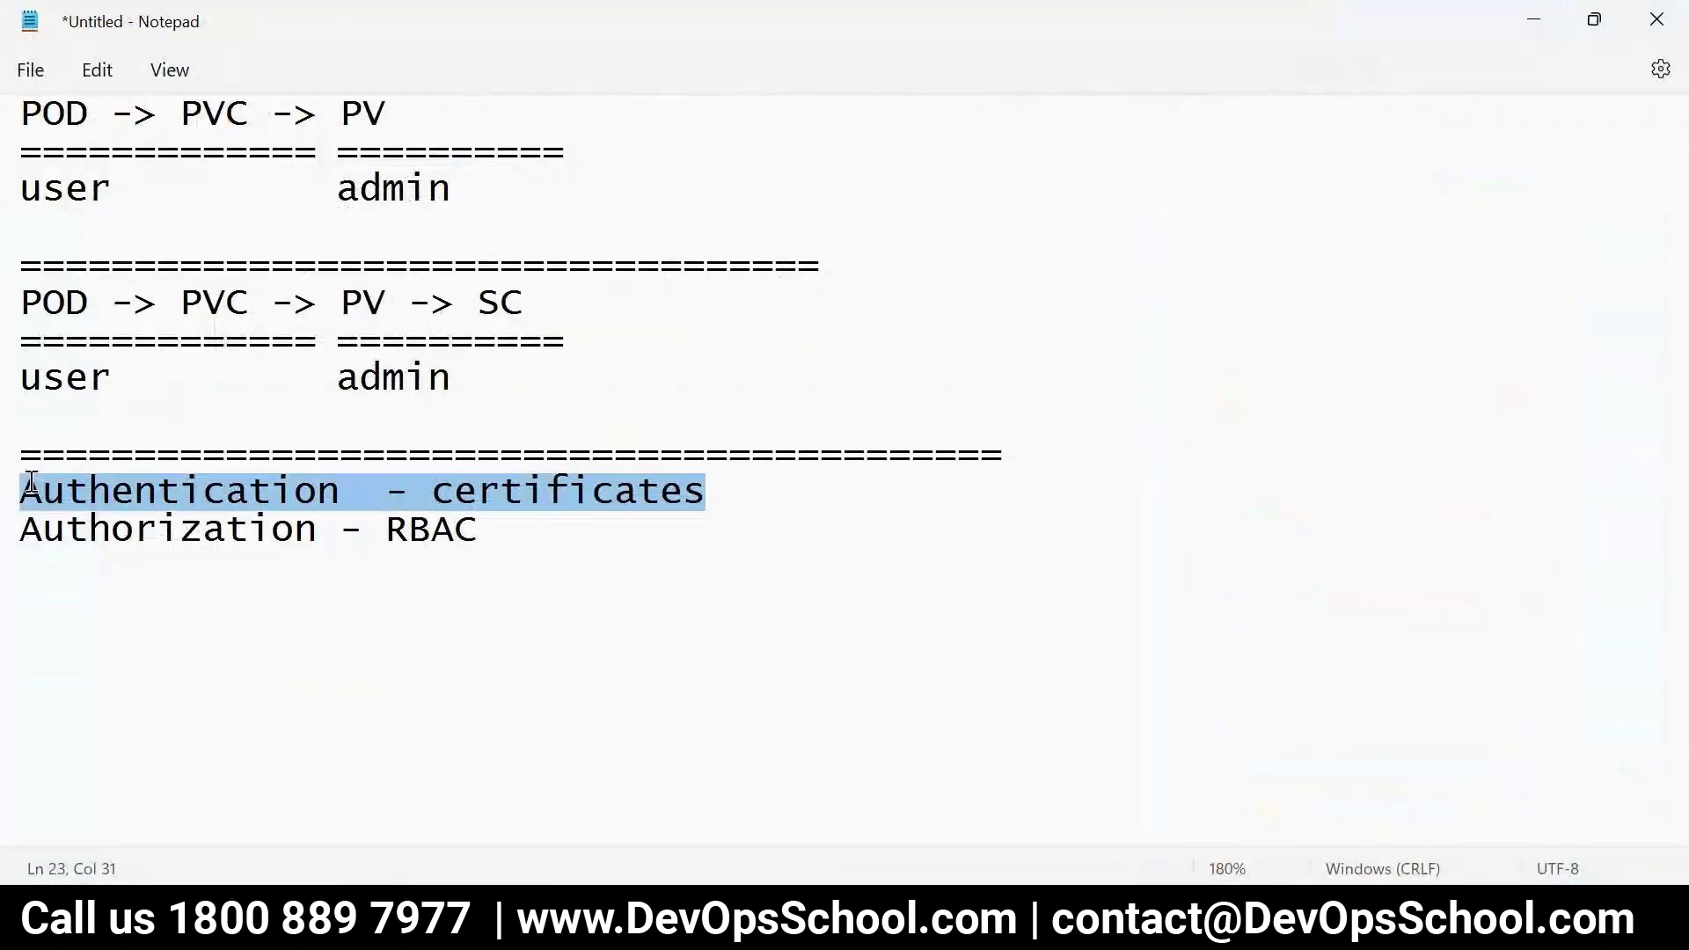
Step: Return to the article in Chrome and examine the four bullet points under "How Certificate Based Auth Works in kubernetes?"
{"action": "key", "text": "alt+Tab"}
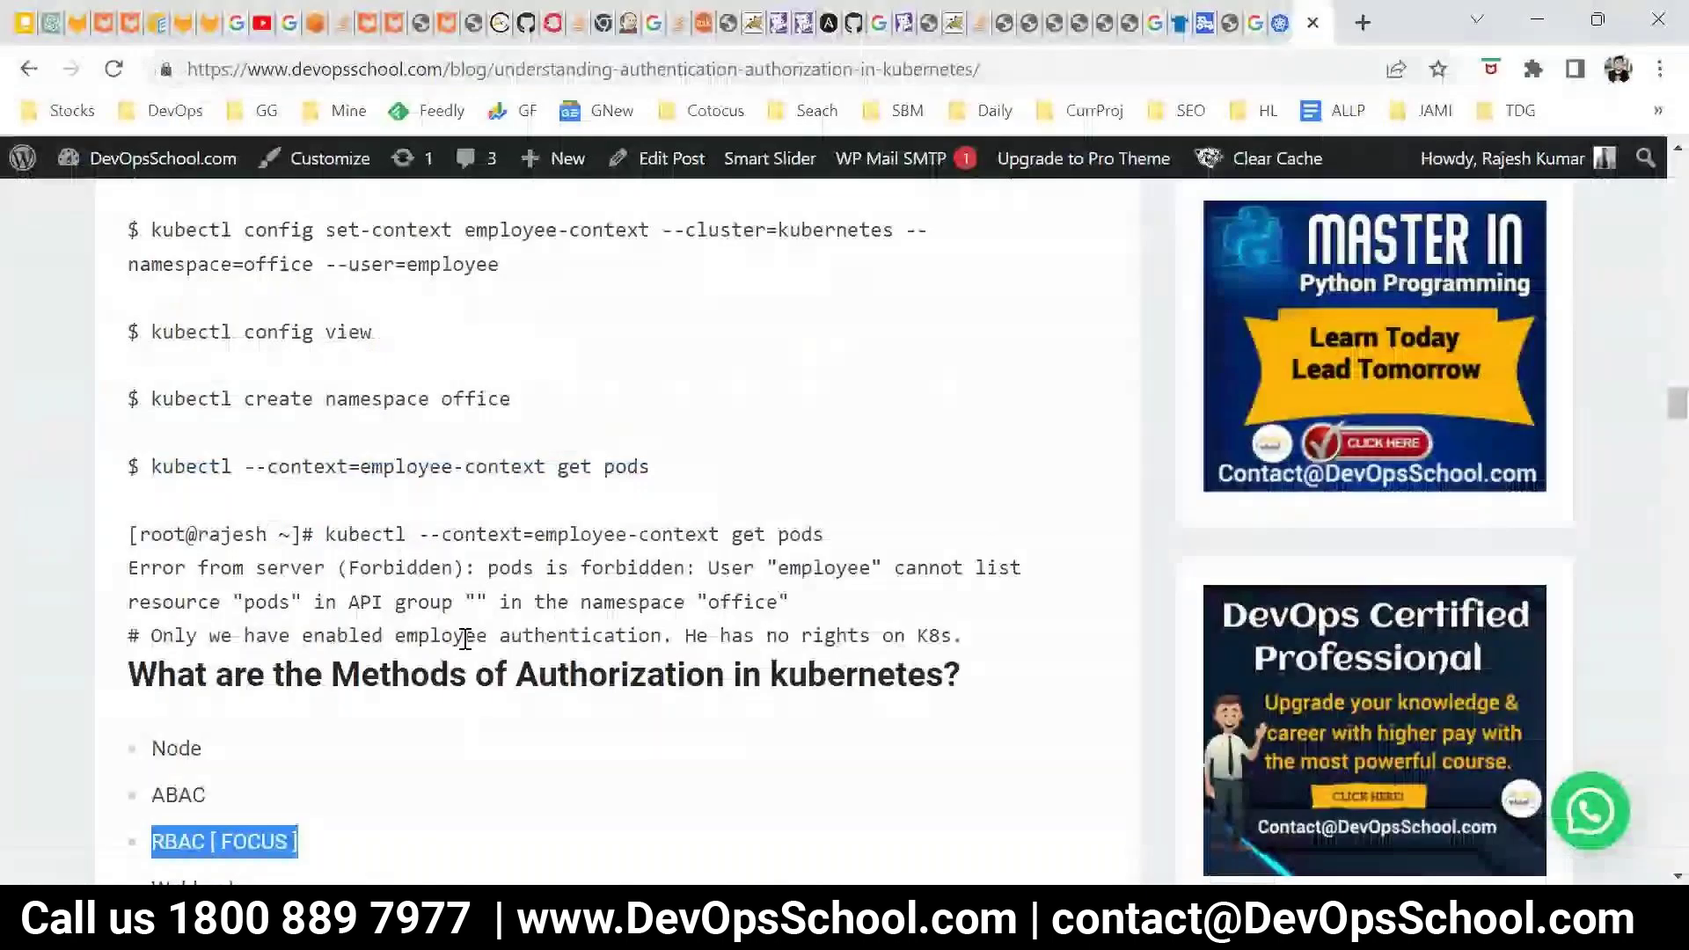
{"action": "scroll", "coordinate": [465, 639], "scroll_direction": "up", "scroll_amount": 10}
{"action": "scroll", "coordinate": [465, 639], "scroll_direction": "up", "scroll_amount": 5}
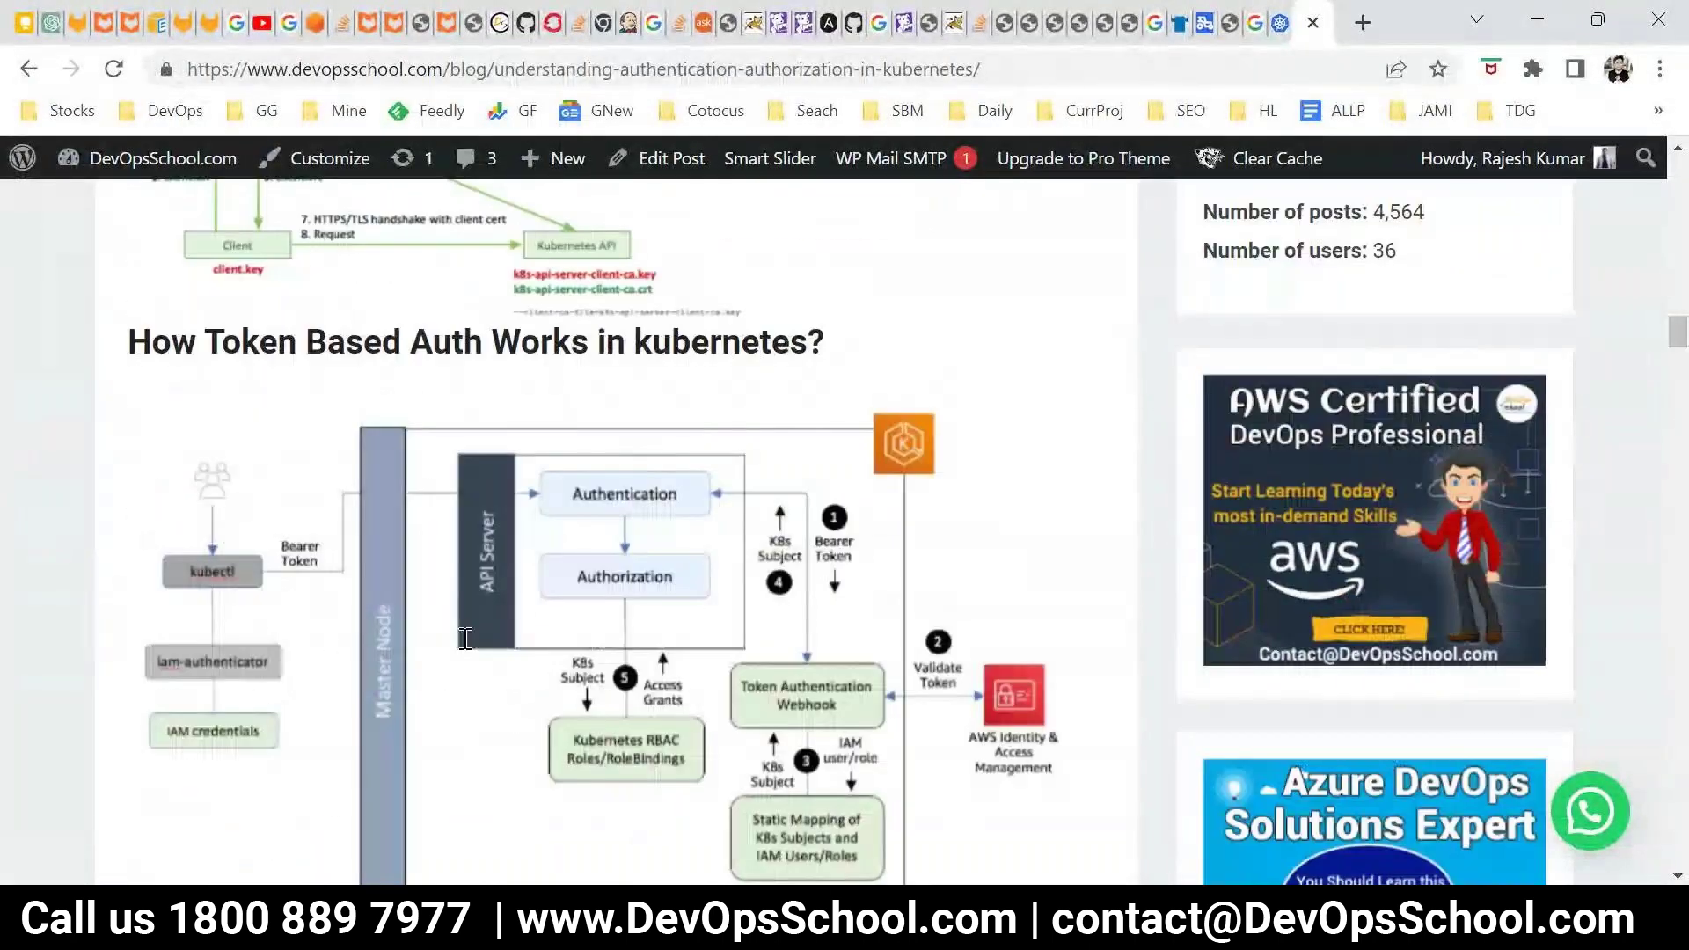
{"action": "scroll", "coordinate": [465, 639], "scroll_direction": "up", "scroll_amount": 10}
{"action": "scroll", "coordinate": [633, 585], "scroll_direction": "down", "scroll_amount": 5}
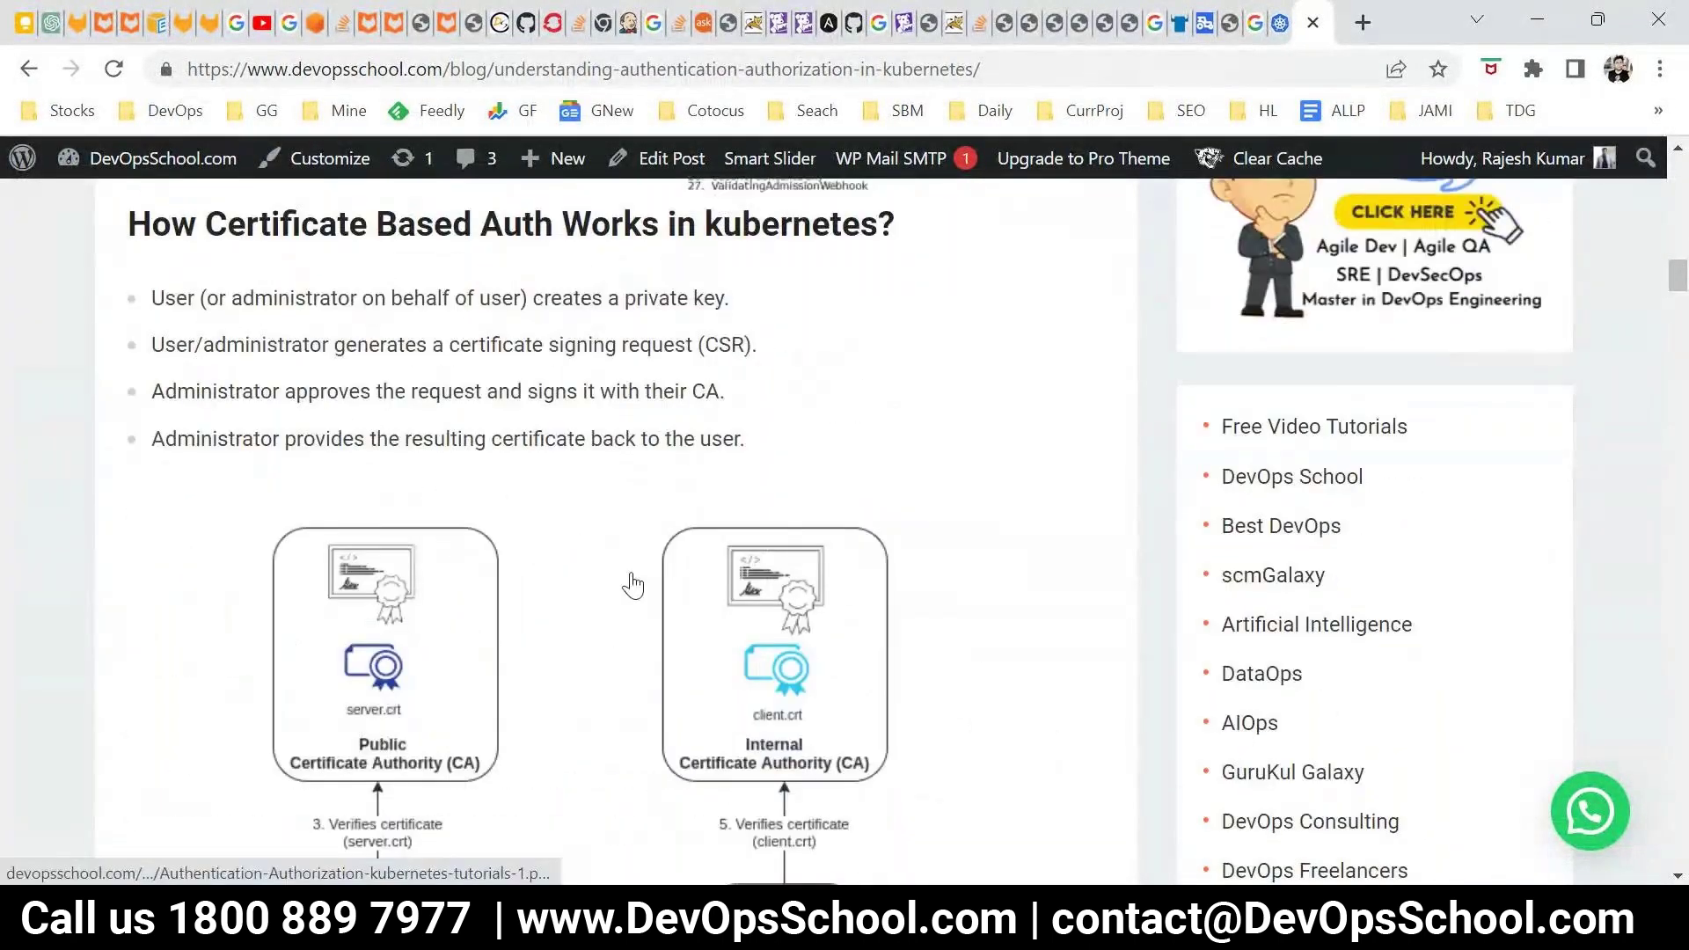
{"action": "left_click_drag", "start_coordinate": [748, 445], "coordinate": [452, 387]}
{"action": "left_click", "coordinate": [452, 387]}
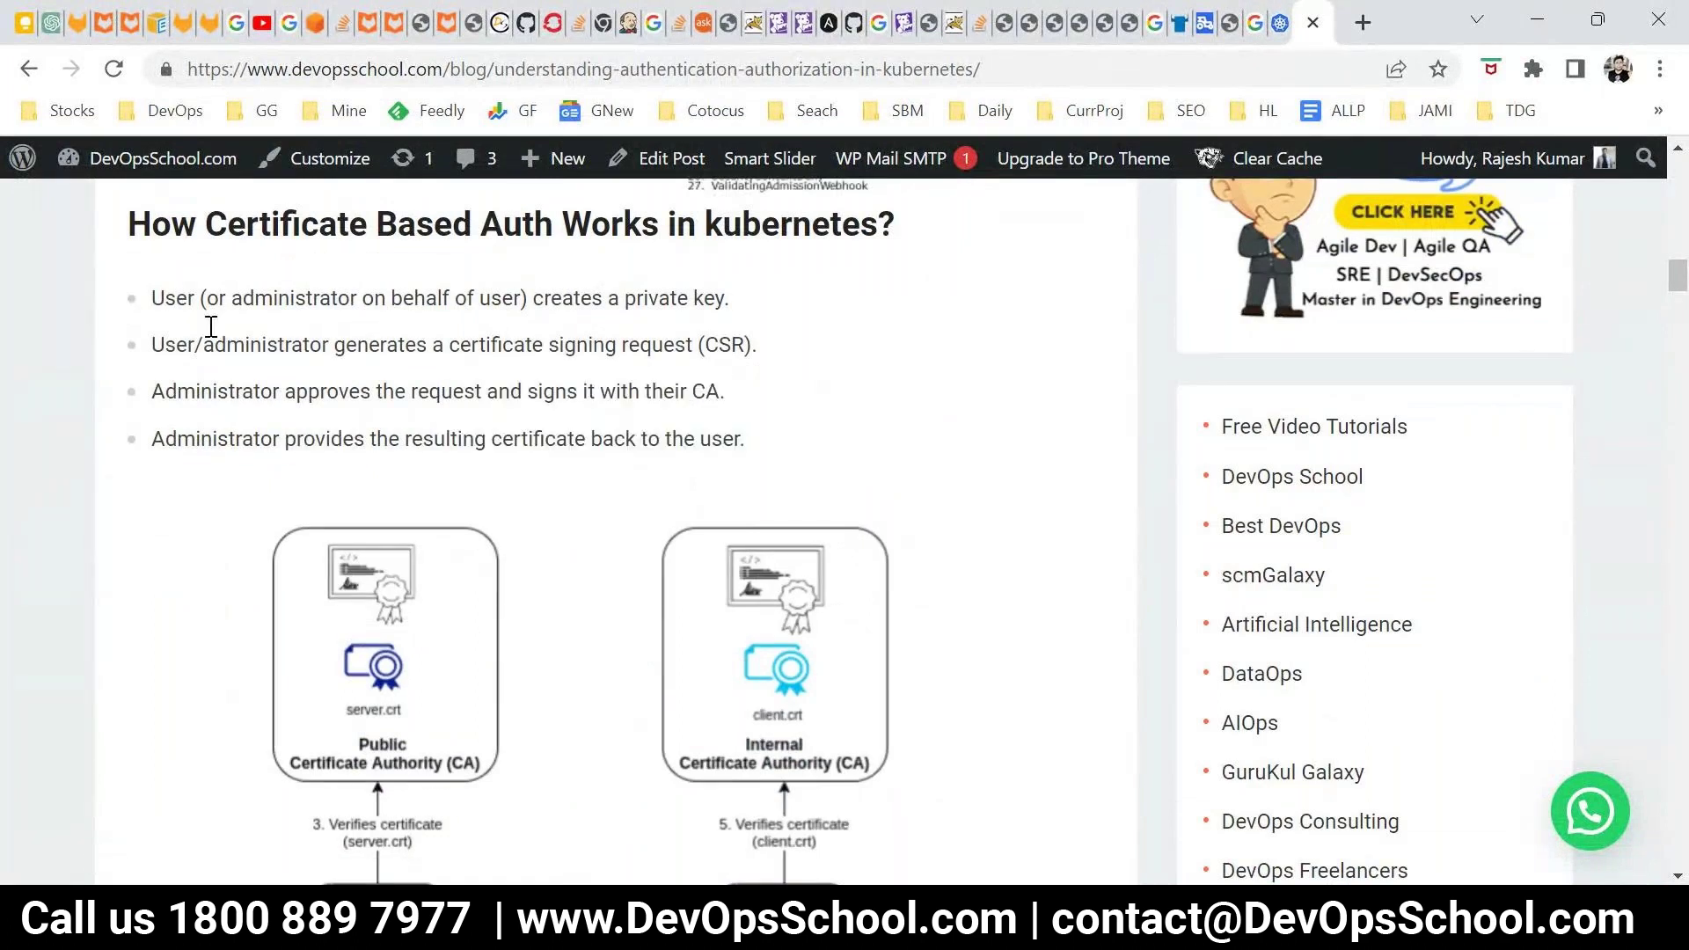
{"action": "double_click", "coordinate": [183, 294]}
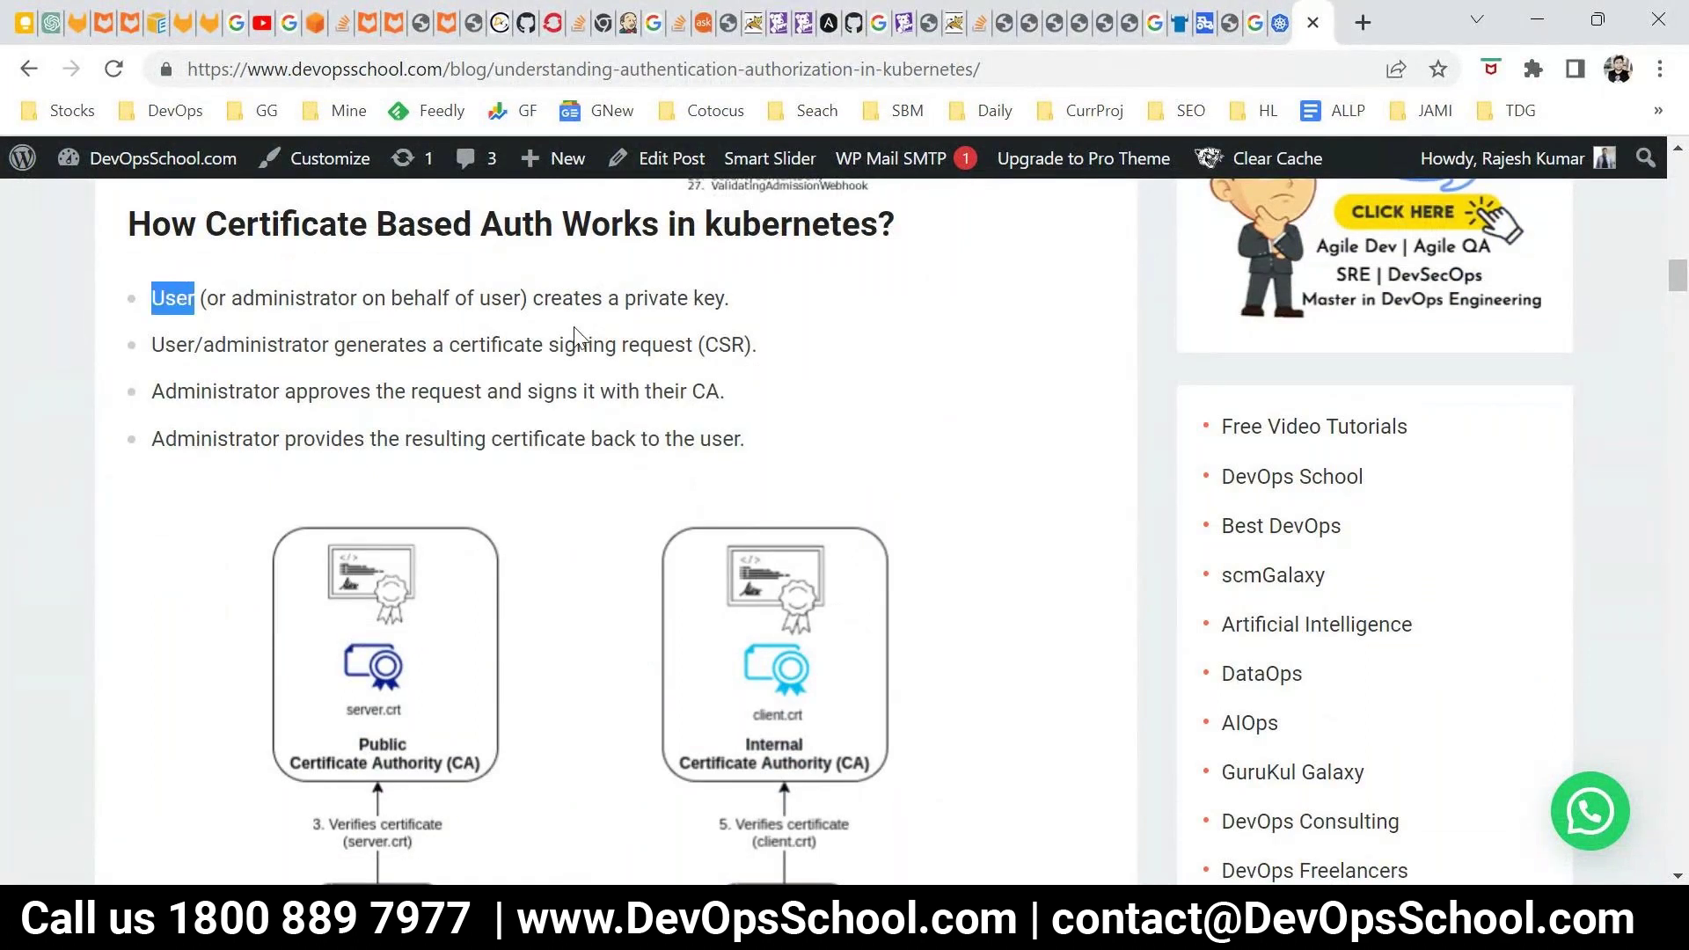
{"action": "left_click_drag", "start_coordinate": [574, 299], "coordinate": [723, 290]}
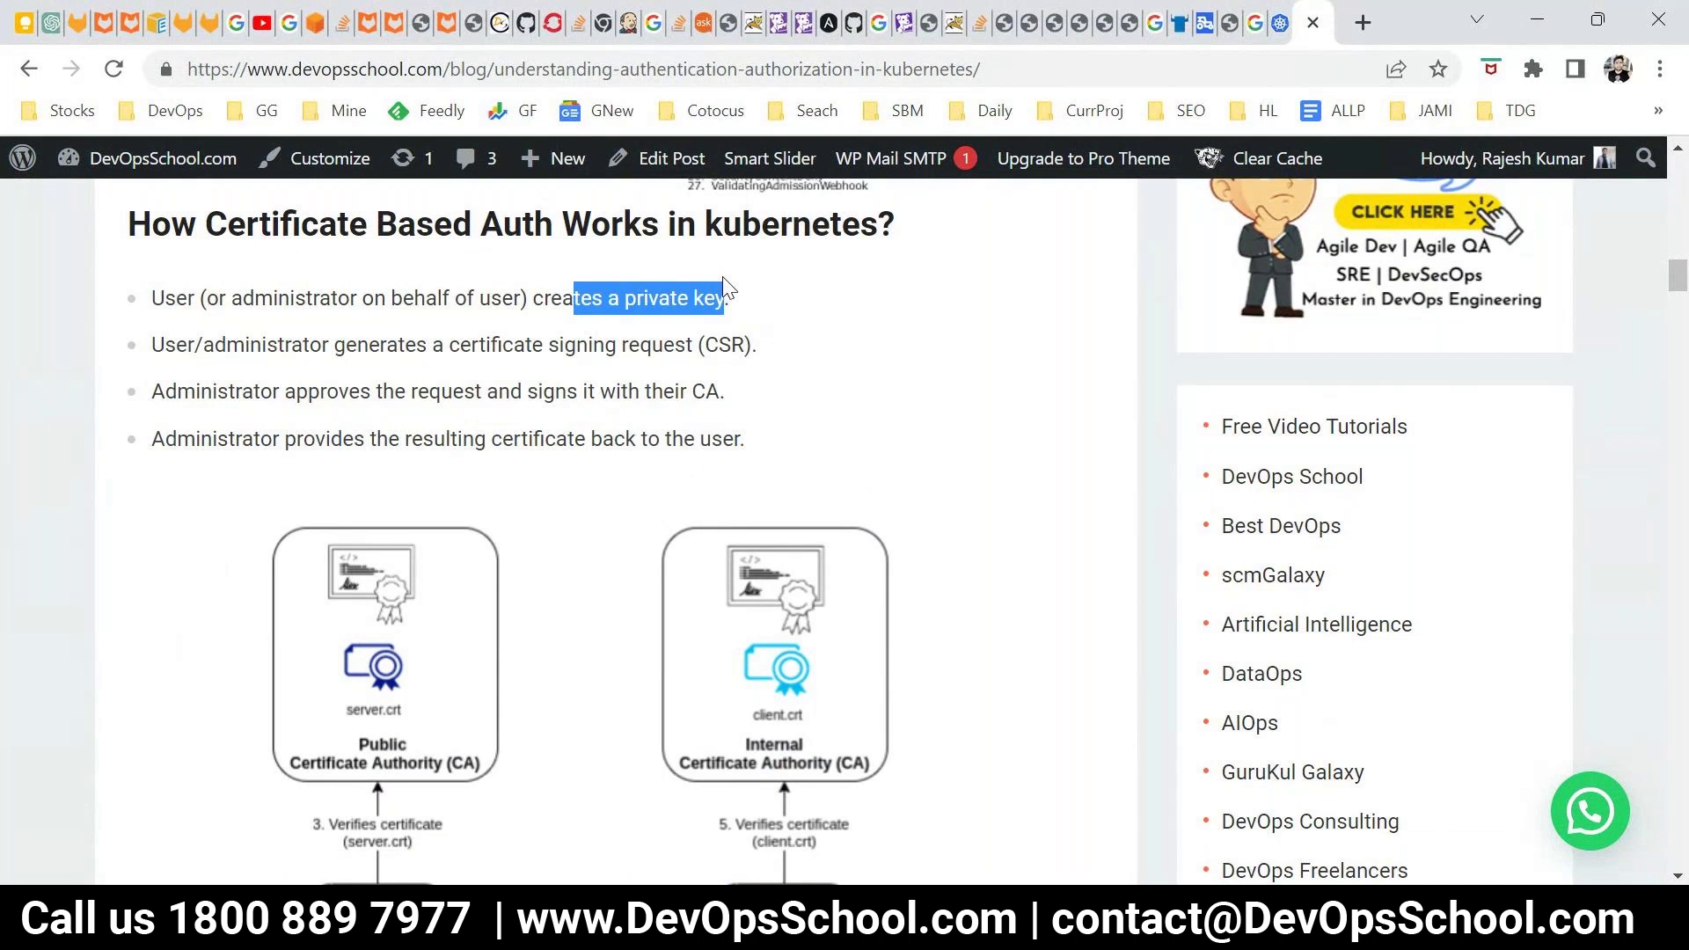
{"action": "left_click_drag", "start_coordinate": [164, 345], "coordinate": [177, 344]}
{"action": "left_click_drag", "start_coordinate": [358, 345], "coordinate": [617, 345]}
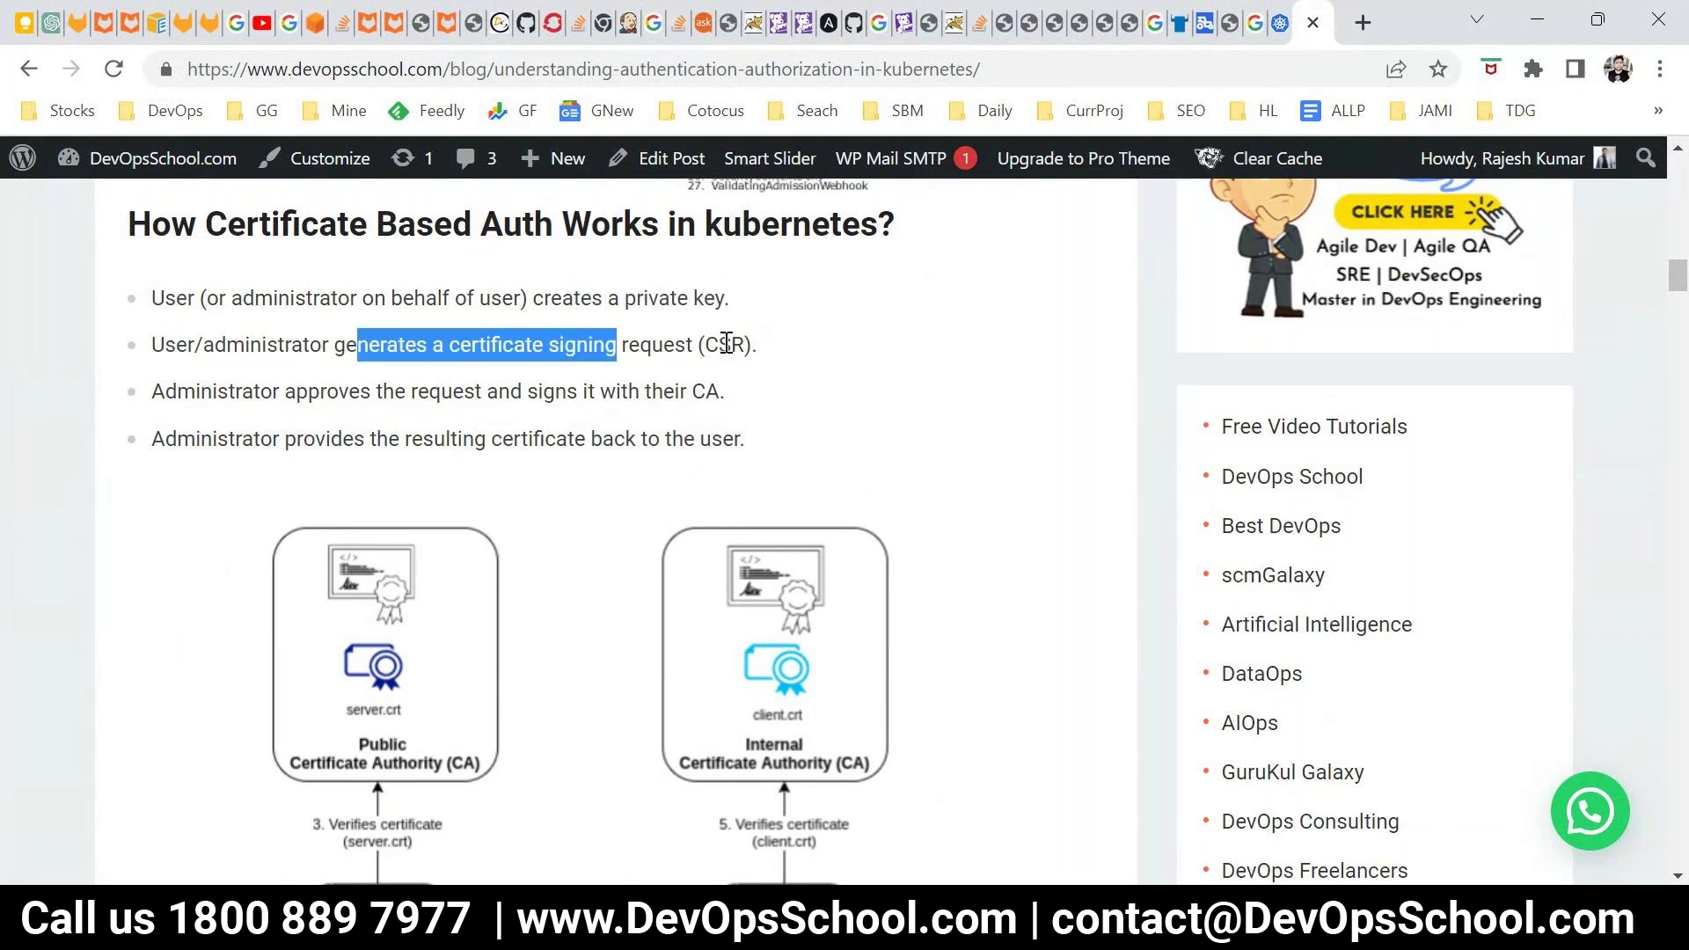
{"action": "left_click_drag", "start_coordinate": [750, 345], "coordinate": [666, 391]}
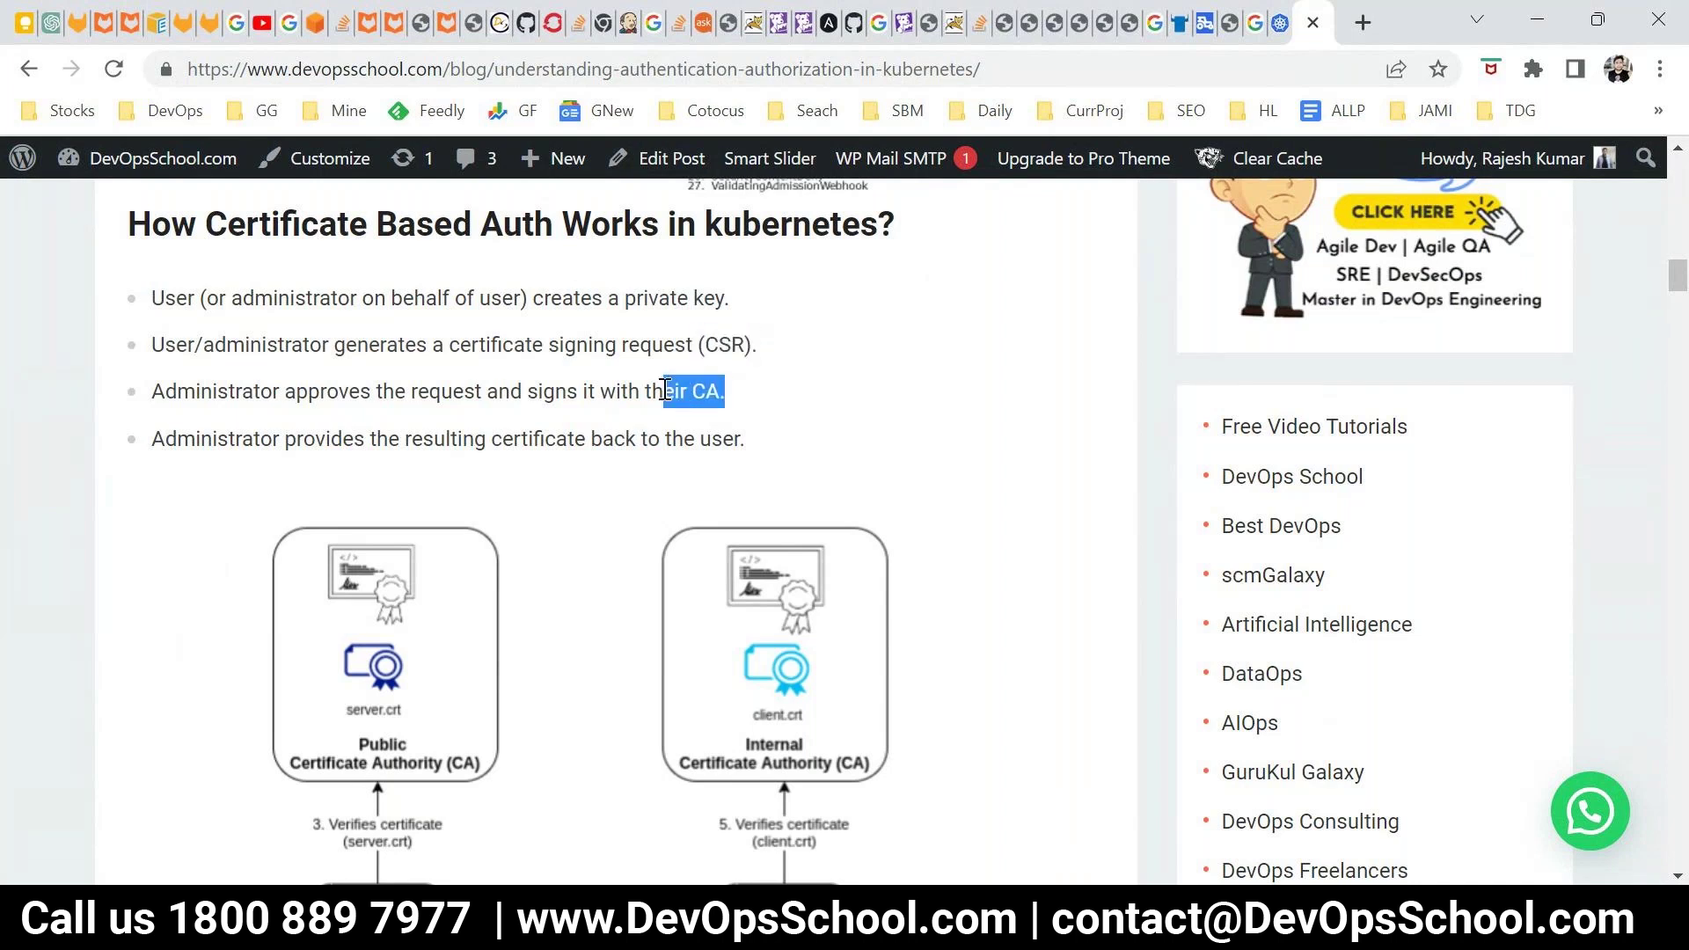
{"action": "left_click_drag", "start_coordinate": [330, 437], "coordinate": [603, 439]}
{"action": "left_click_drag", "start_coordinate": [768, 456], "coordinate": [206, 300]}
Step: Find the article's "How to create user in kubernetes?" section and highlight the private key command "openssl genrsa -out employee.key 2048"
{"action": "scroll", "coordinate": [412, 570], "scroll_direction": "down", "scroll_amount": 4}
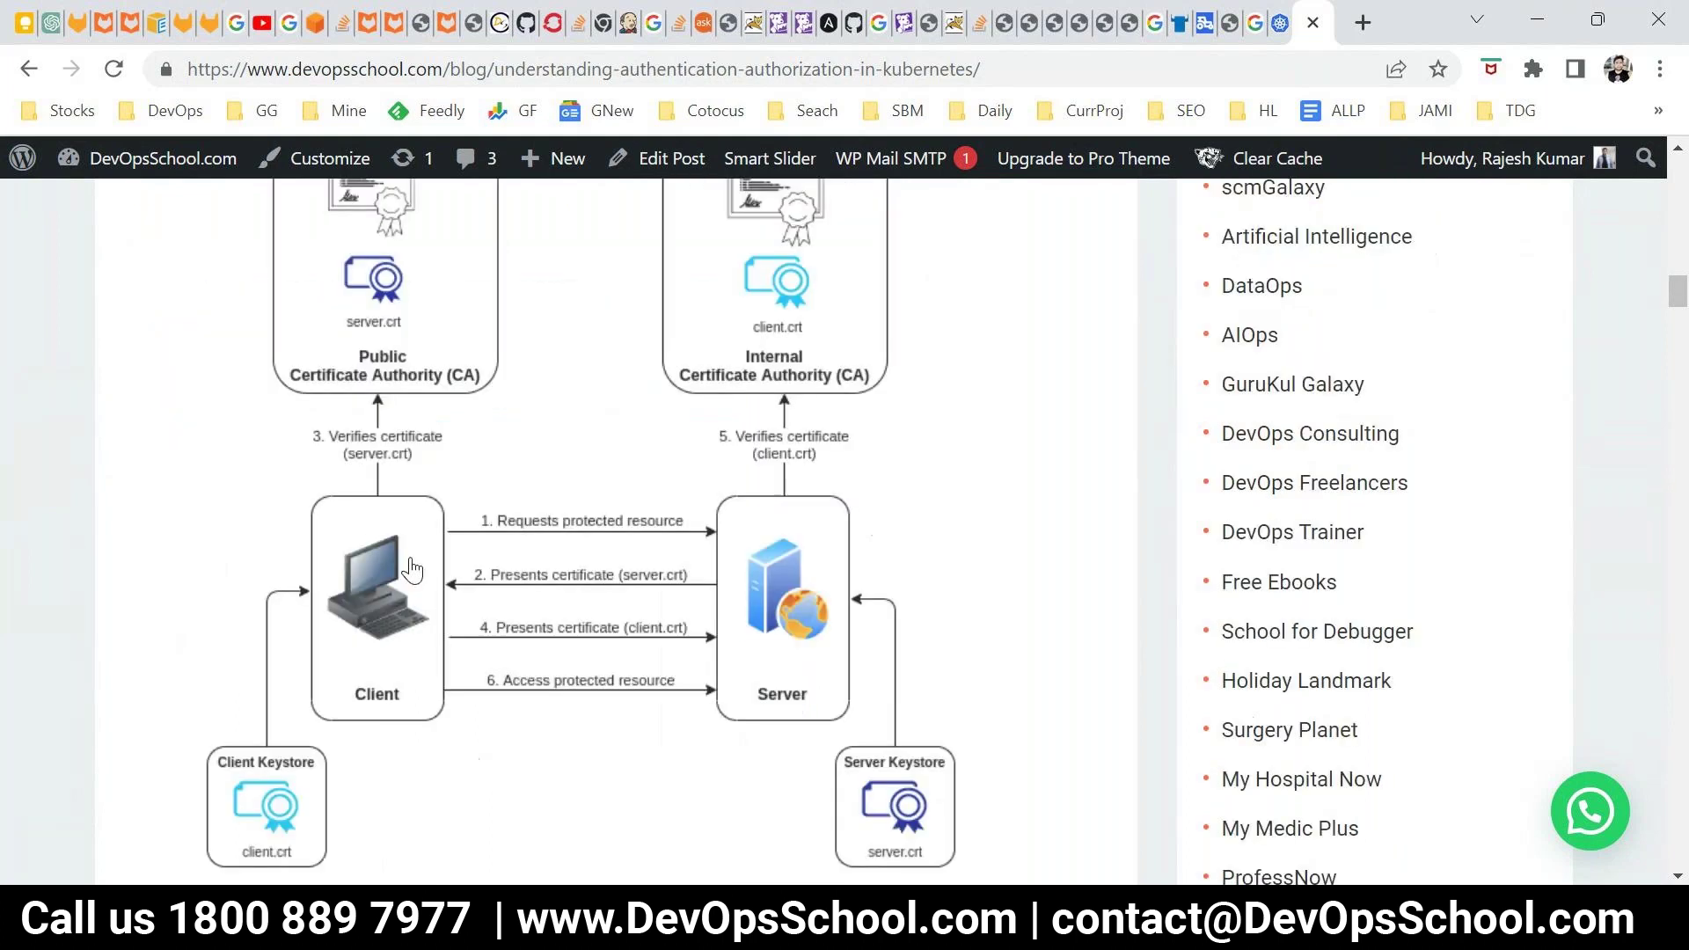
{"action": "scroll", "coordinate": [411, 570], "scroll_direction": "down", "scroll_amount": 5}
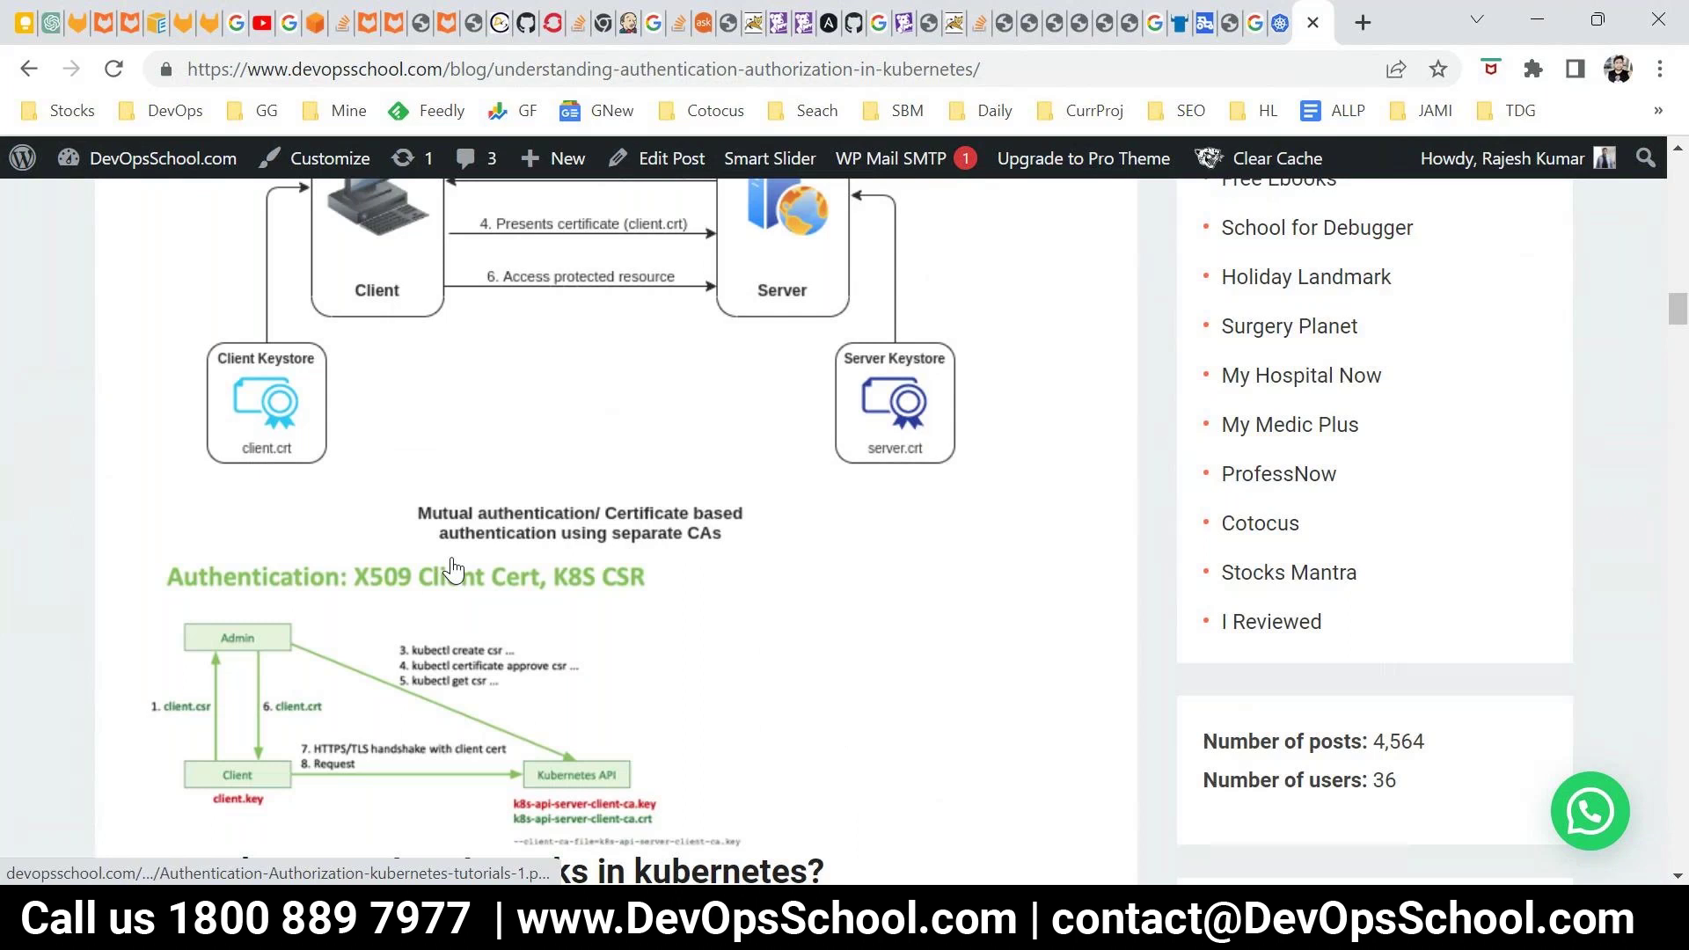
{"action": "scroll", "coordinate": [454, 570], "scroll_direction": "down", "scroll_amount": 7}
{"action": "scroll", "coordinate": [454, 570], "scroll_direction": "down", "scroll_amount": 6}
{"action": "scroll", "coordinate": [162, 422], "scroll_direction": "up", "scroll_amount": 1}
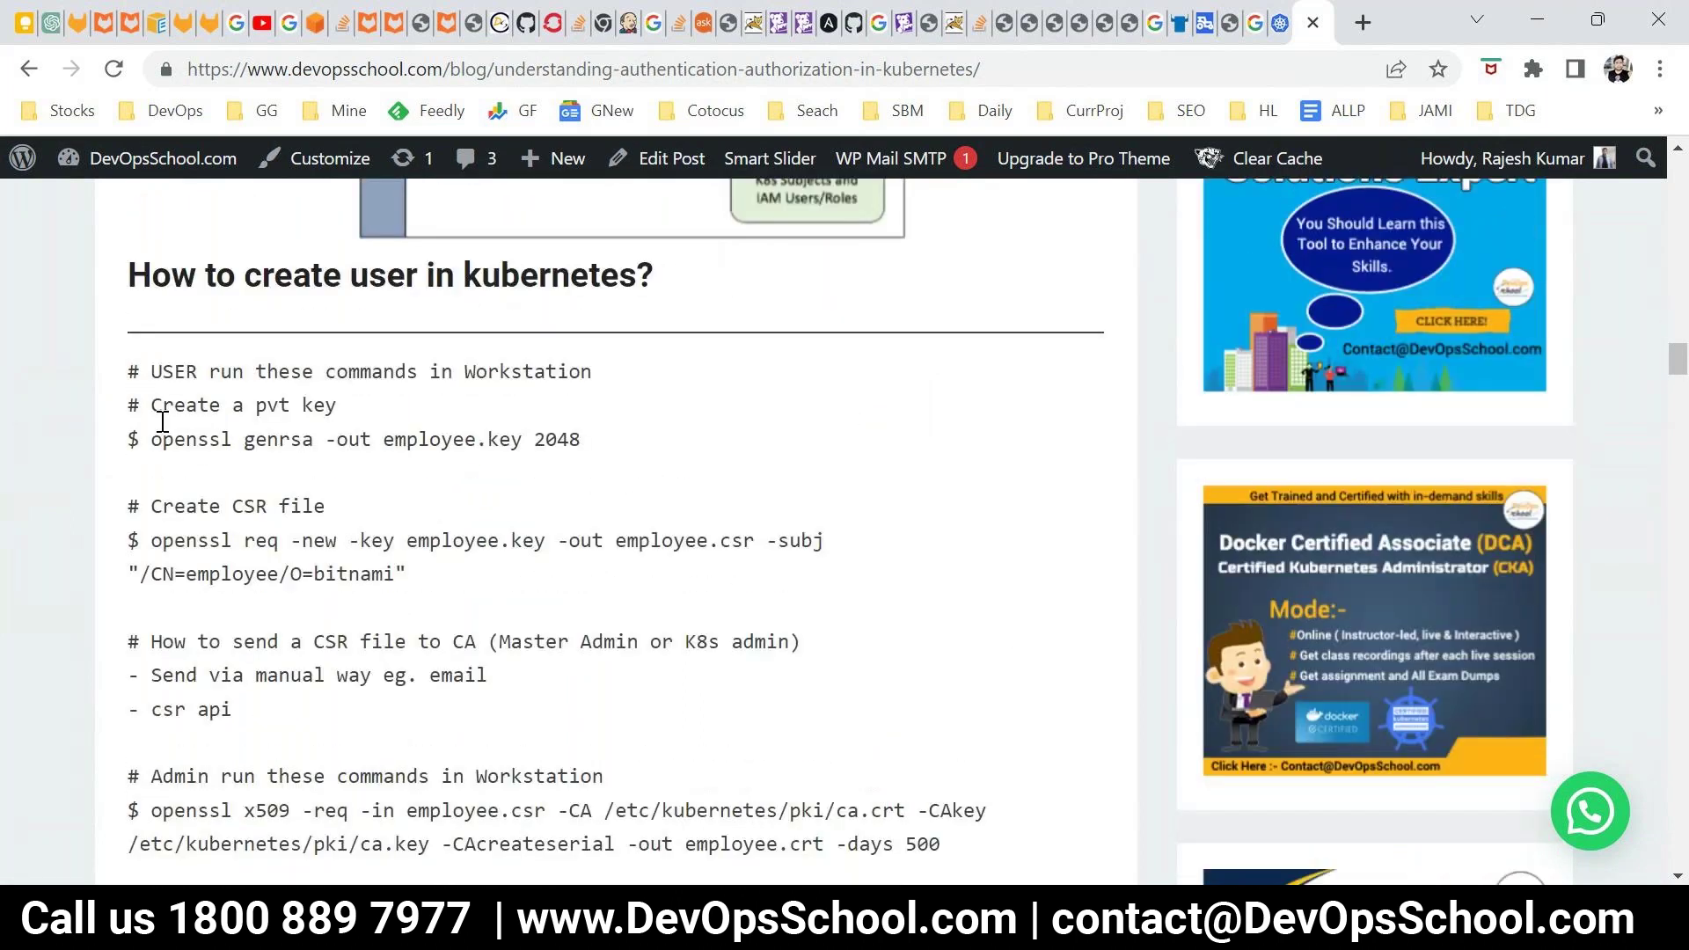
{"action": "left_click_drag", "start_coordinate": [151, 439], "coordinate": [581, 439]}
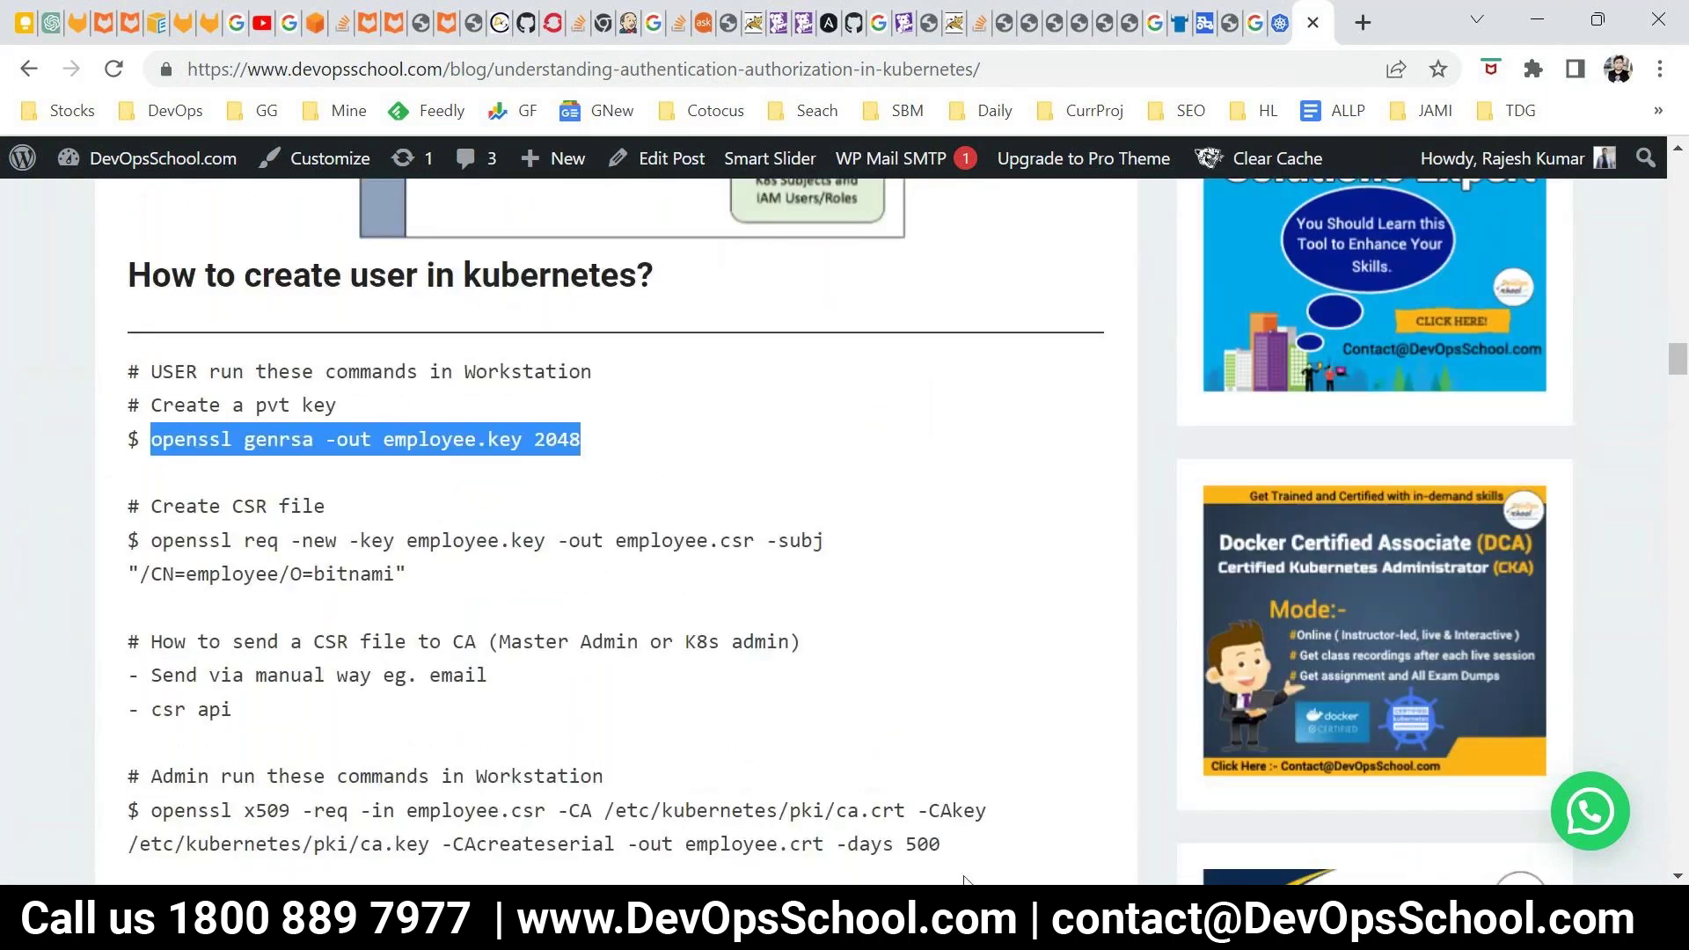
Step: Switch to the "root@jenkins: ~" terminal, clear the screen and list the files in the home directory
{"action": "left_click", "coordinate": [1064, 933]}
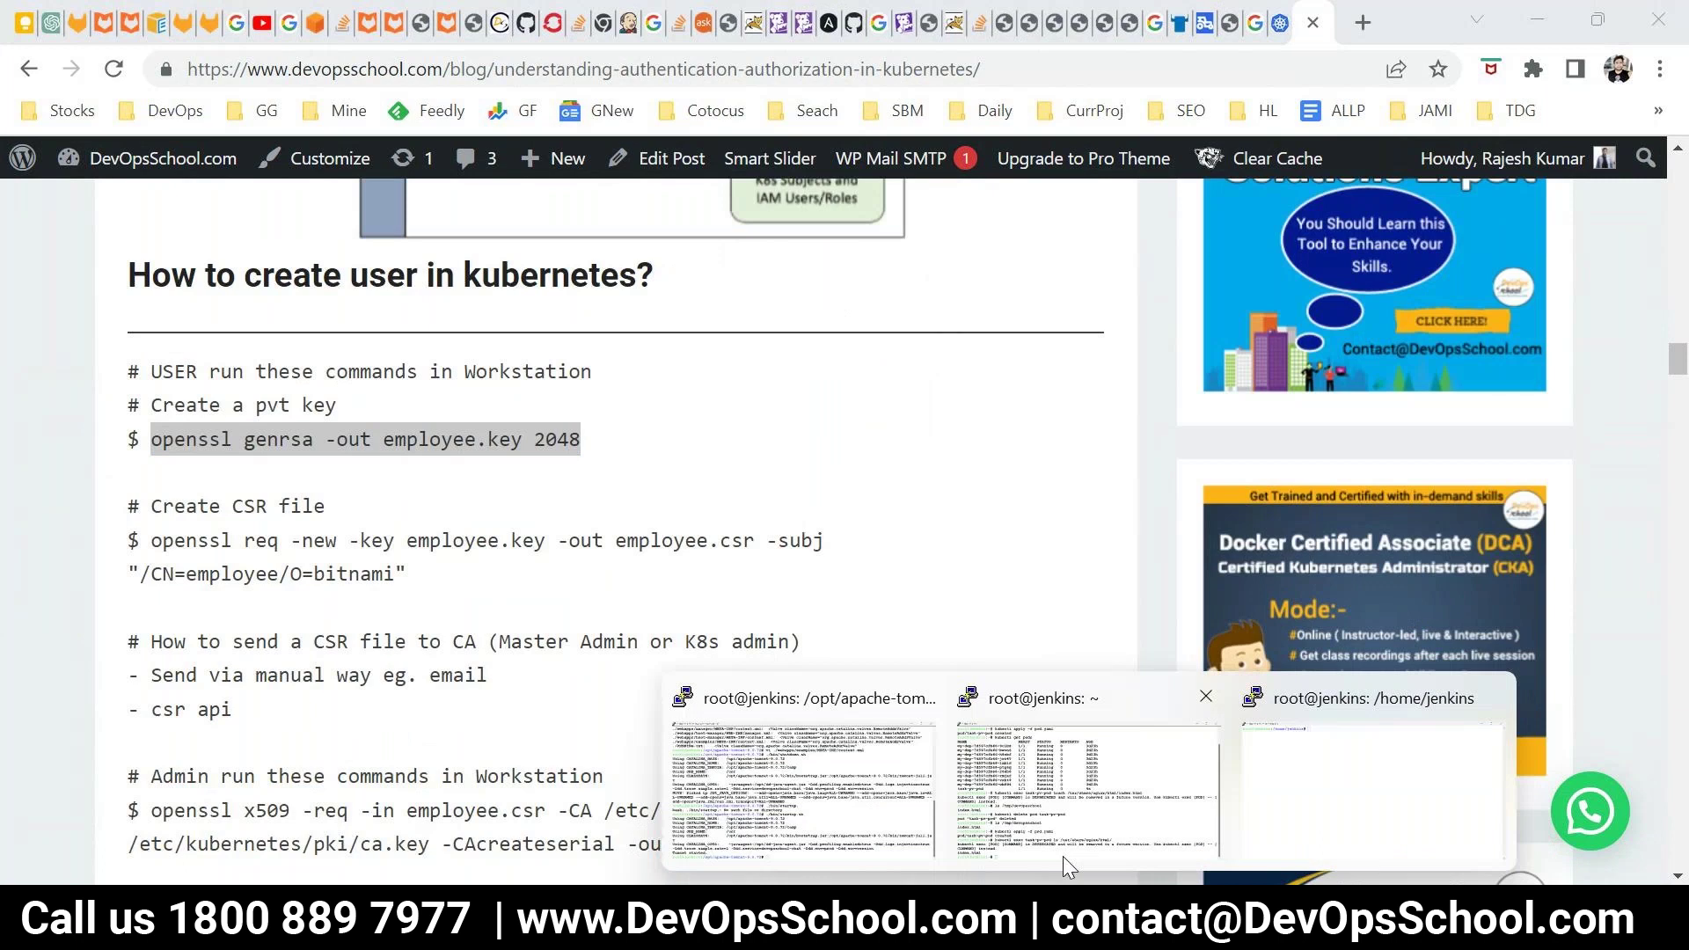
{"action": "left_click", "coordinate": [970, 809]}
{"action": "type", "text": "clear"}
{"action": "key", "text": "Return"}
{"action": "type", "text": "ls"}
{"action": "key", "text": "Return"}
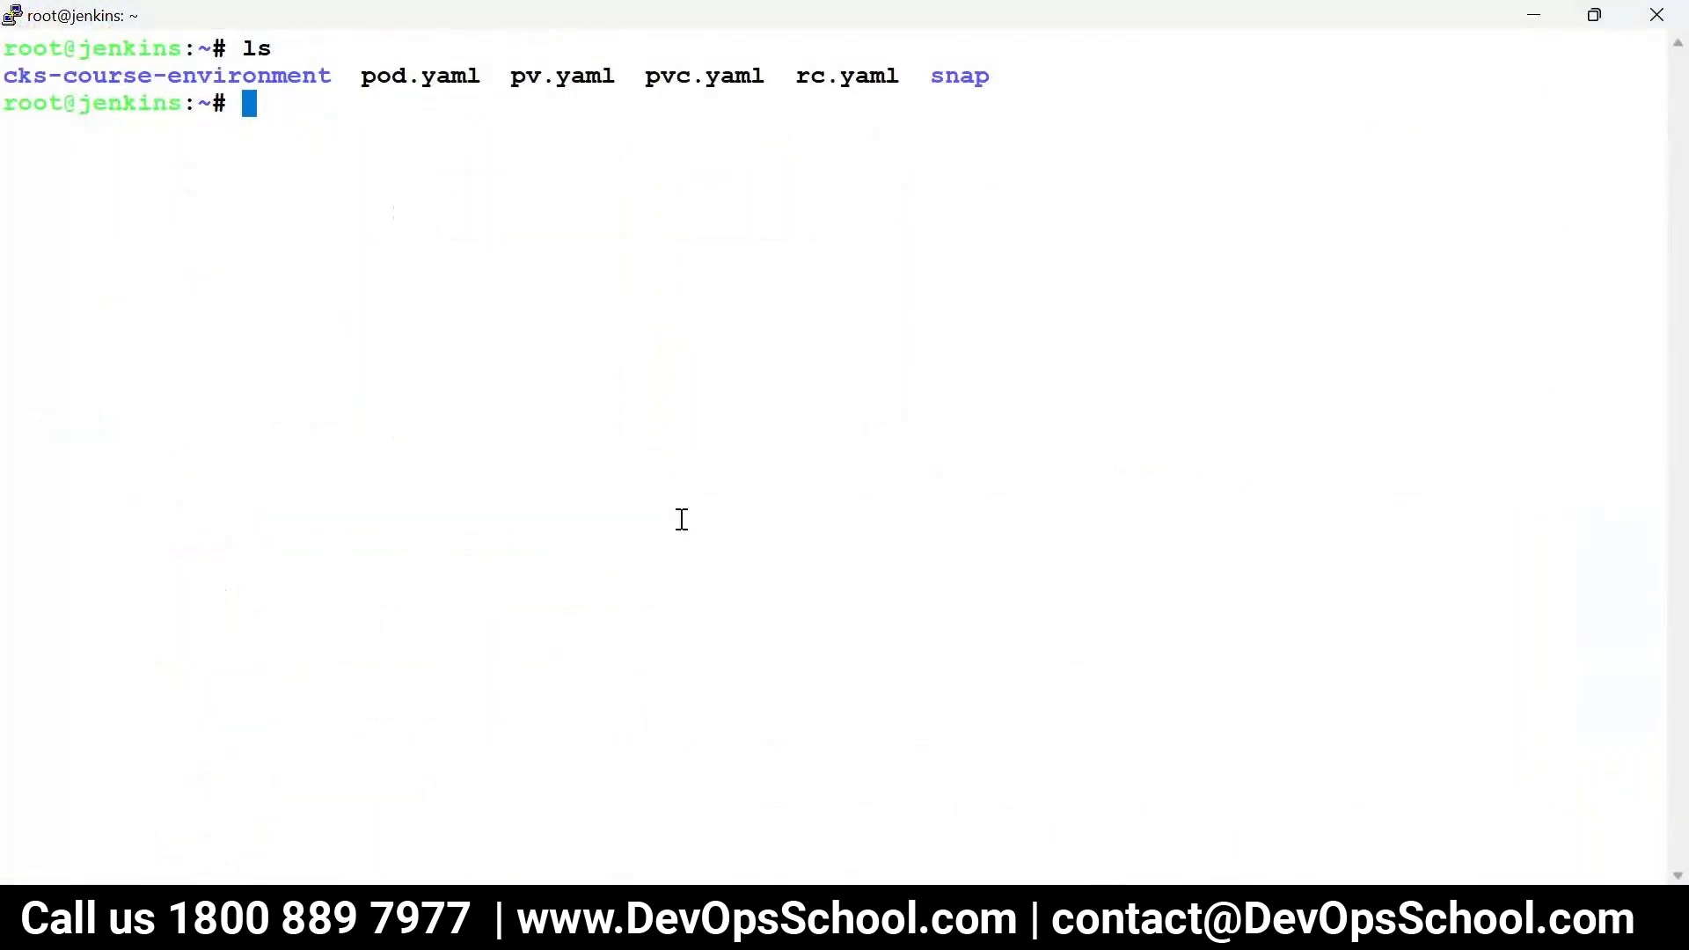
Step: Run the article's "openssl genrsa -out employee.key 2048" command in the terminal to generate the private key, and list the files
{"action": "key", "text": "alt+Tab"}
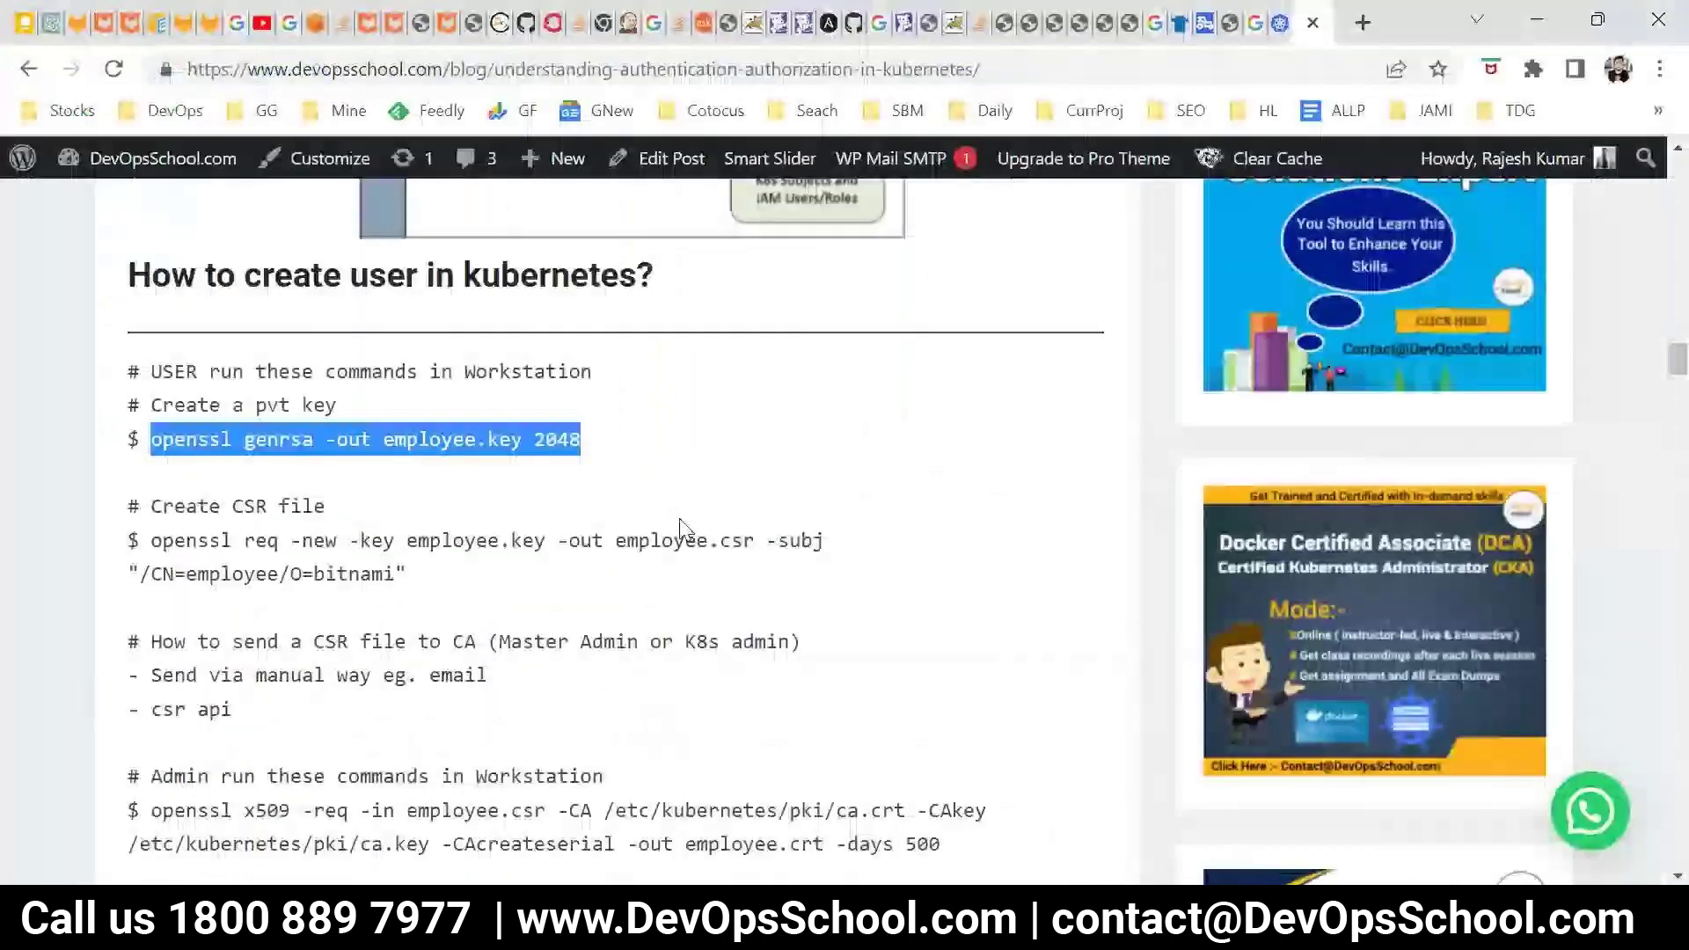
{"action": "left_click", "coordinate": [490, 567]}
{"action": "left_click_drag", "start_coordinate": [150, 434], "coordinate": [543, 440]}
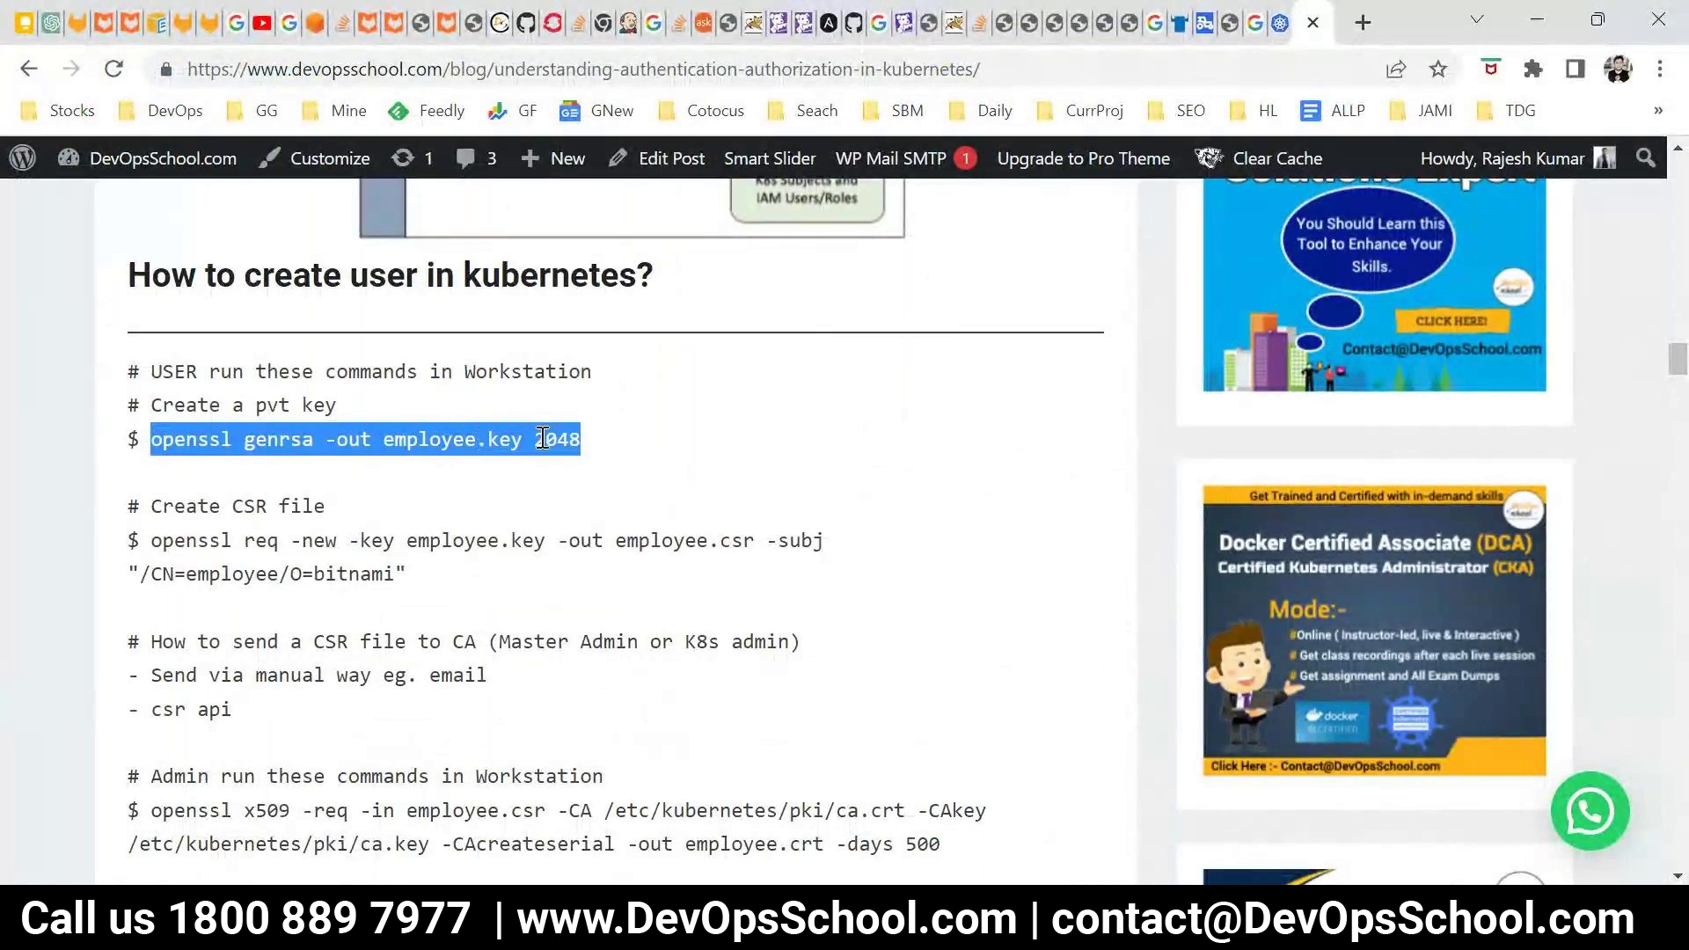
{"action": "key", "text": "ctrl+c"}
{"action": "key", "text": "alt+Tab"}
{"action": "right_click", "coordinate": [551, 267]}
{"action": "key", "text": "Return"}
{"action": "type", "text": "ls"}
{"action": "key", "text": "Return"}
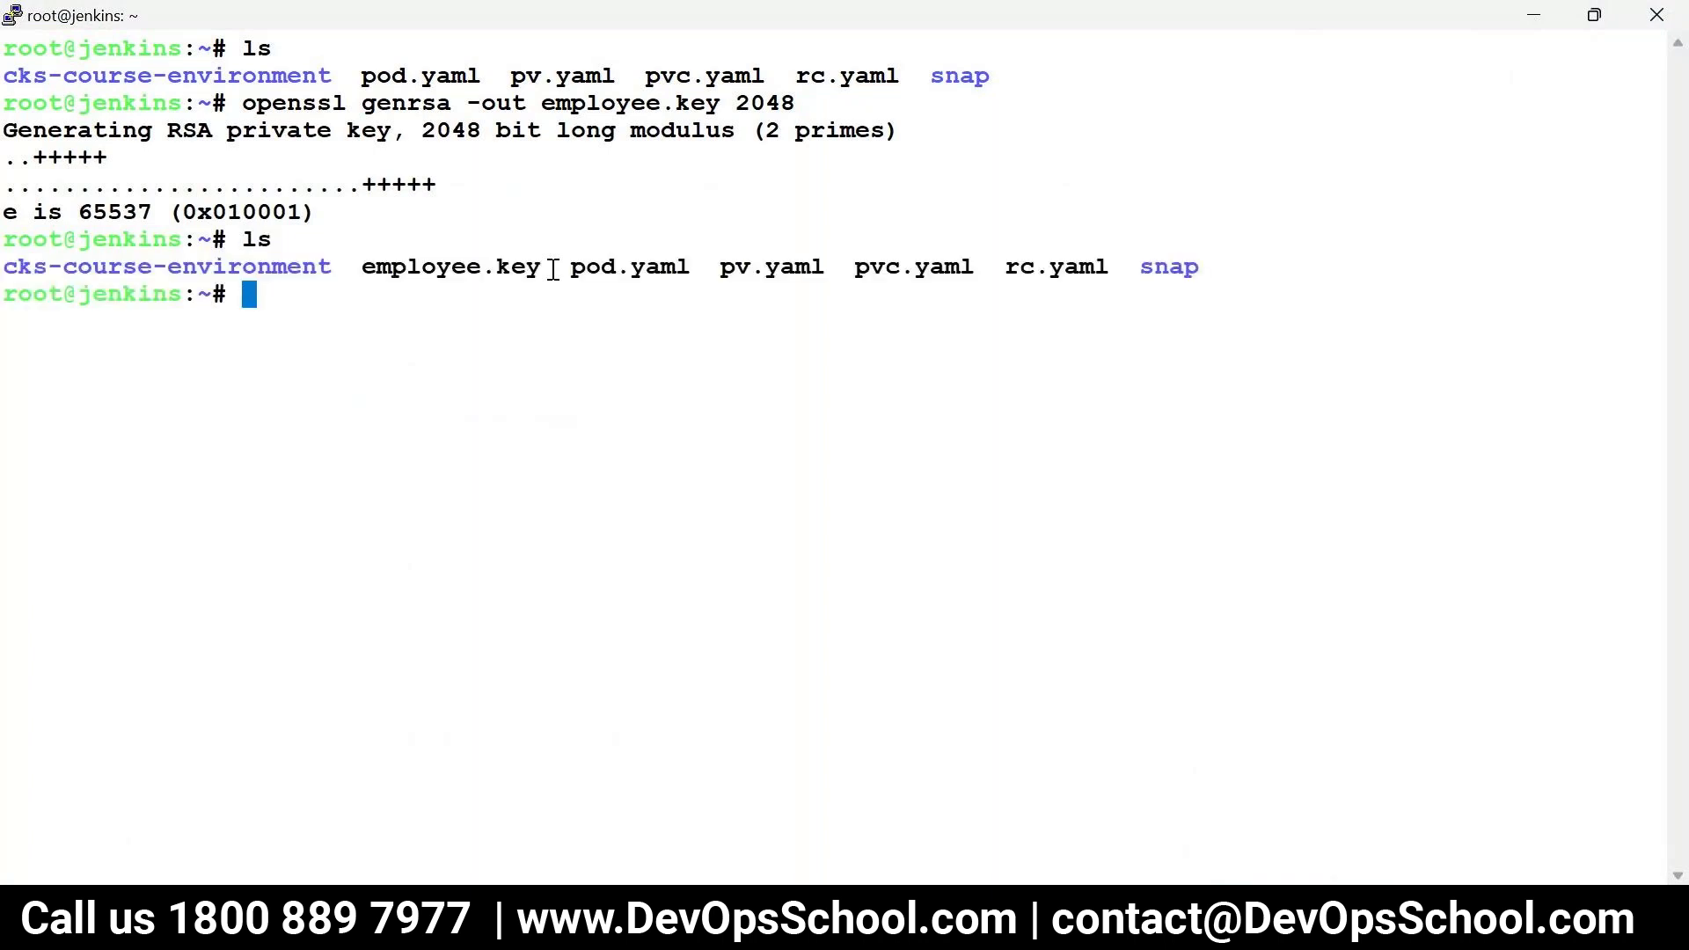
{"action": "double_click", "coordinate": [482, 263]}
Step: Review the key, output and subject arguments of the article's CSR creation command in Chrome and copy the whole command
{"action": "key", "text": "alt+Tab"}
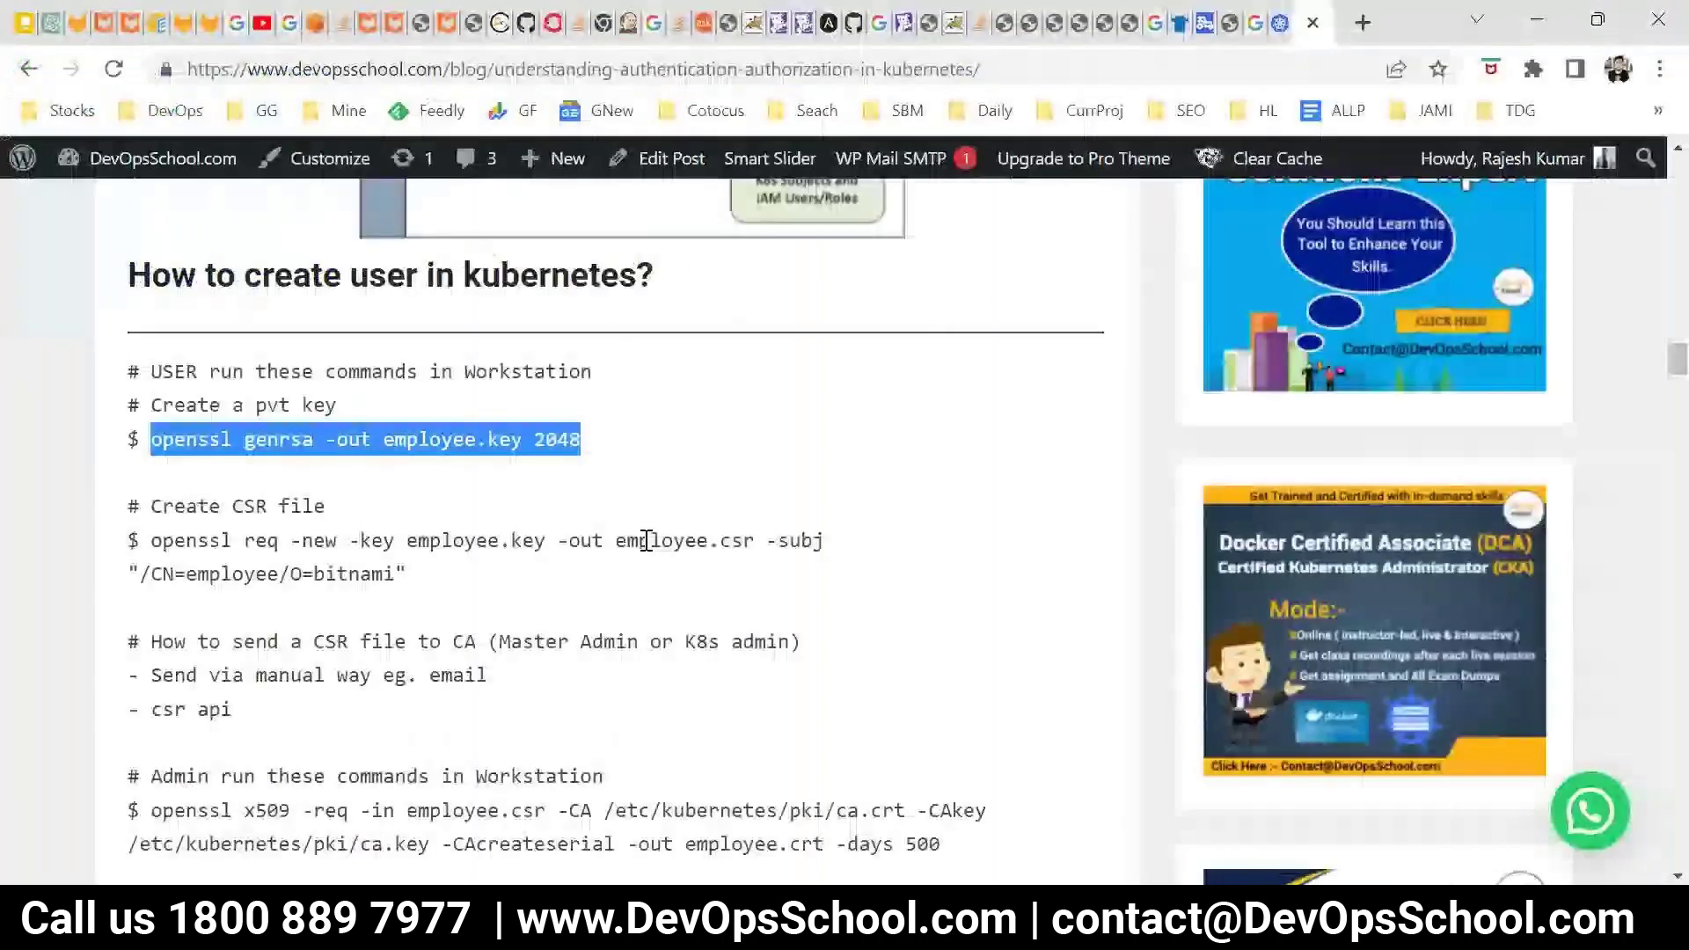
{"action": "left_click", "coordinate": [409, 580]}
{"action": "left_click_drag", "start_coordinate": [409, 581], "coordinate": [150, 542]}
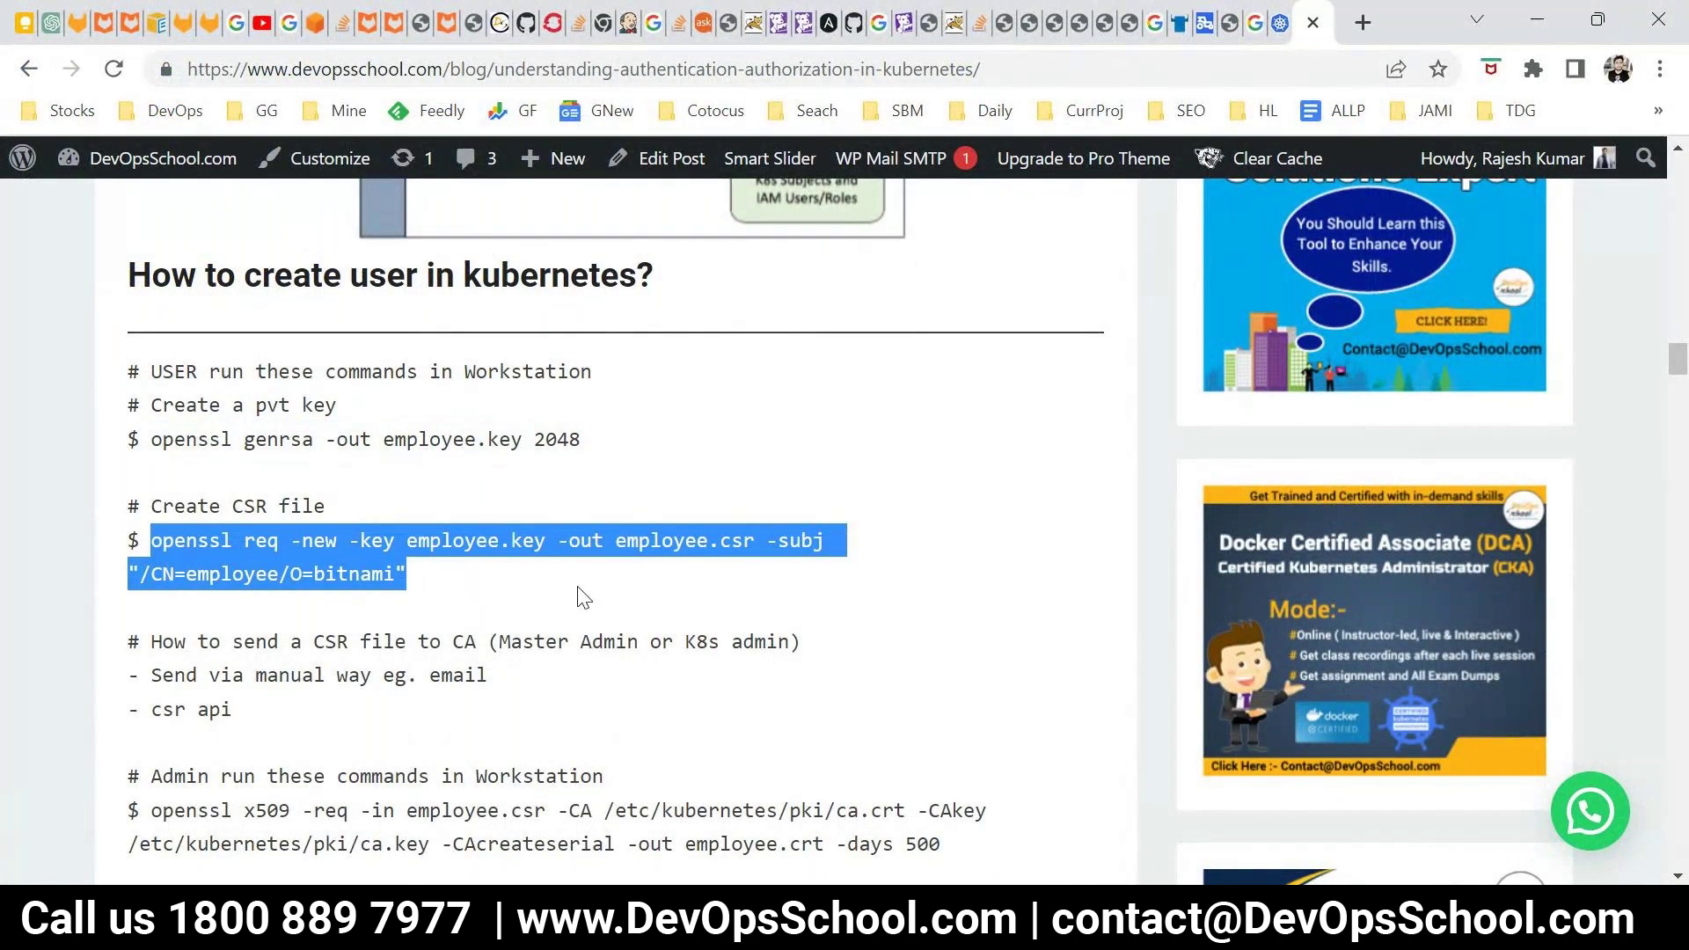
{"action": "double_click", "coordinate": [540, 540]}
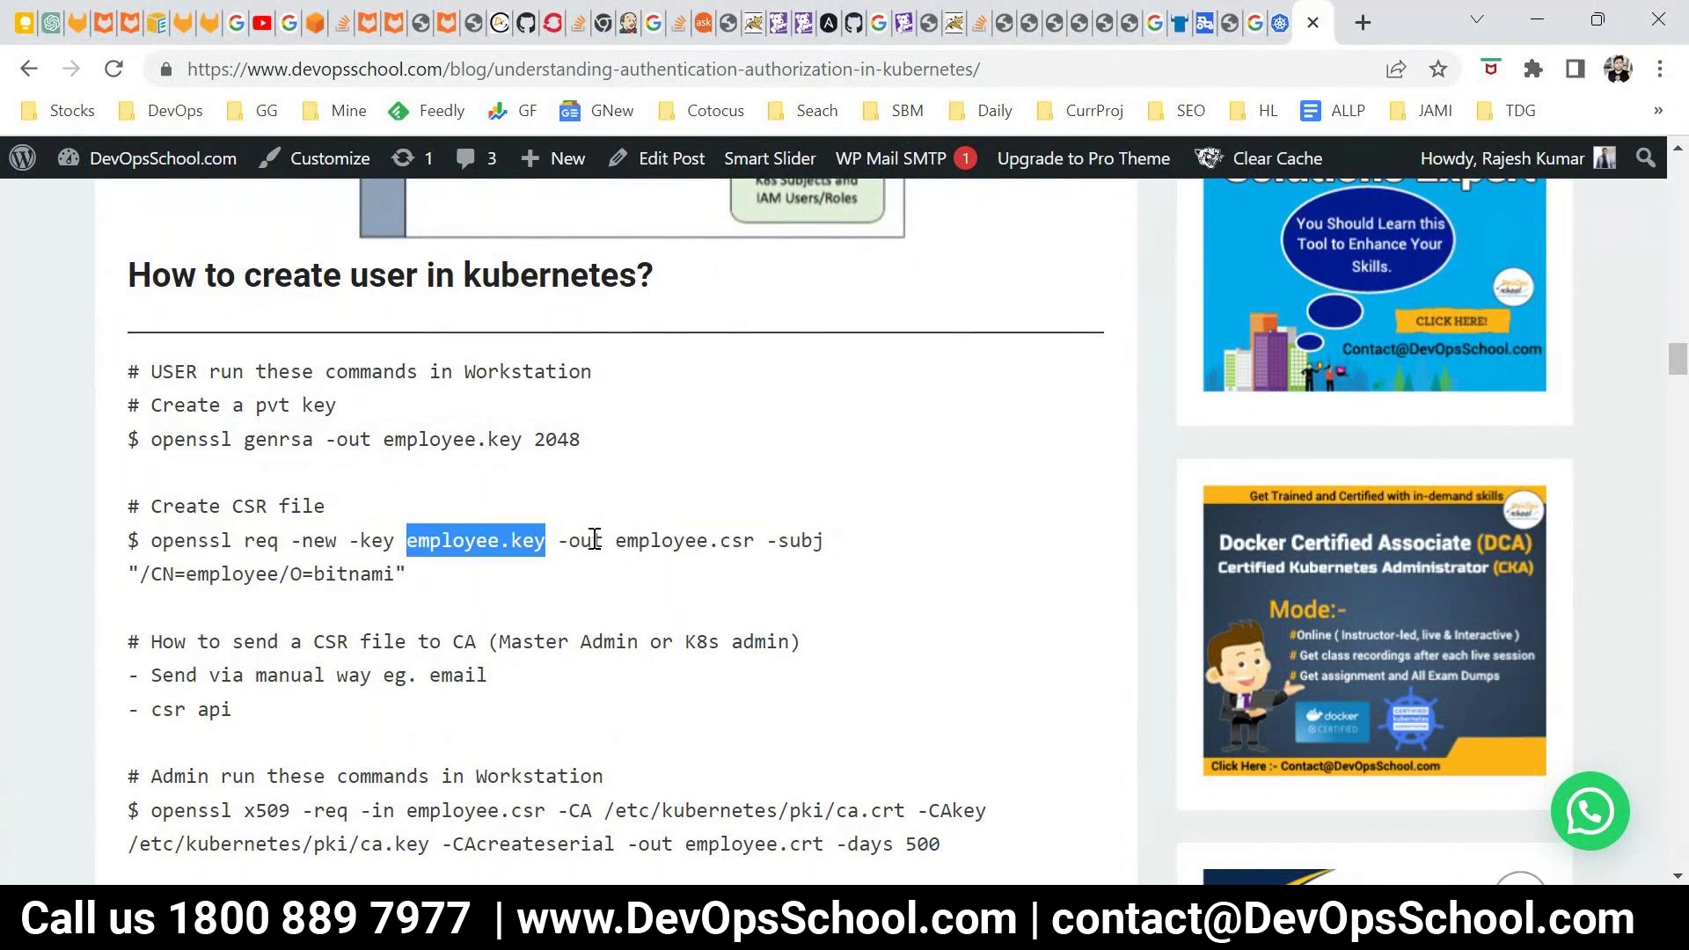
{"action": "left_click_drag", "start_coordinate": [604, 540], "coordinate": [766, 542]}
{"action": "left_click_drag", "start_coordinate": [197, 574], "coordinate": [407, 576]}
{"action": "left_click_drag", "start_coordinate": [396, 574], "coordinate": [156, 541]}
{"action": "key", "text": "ctrl+c"}
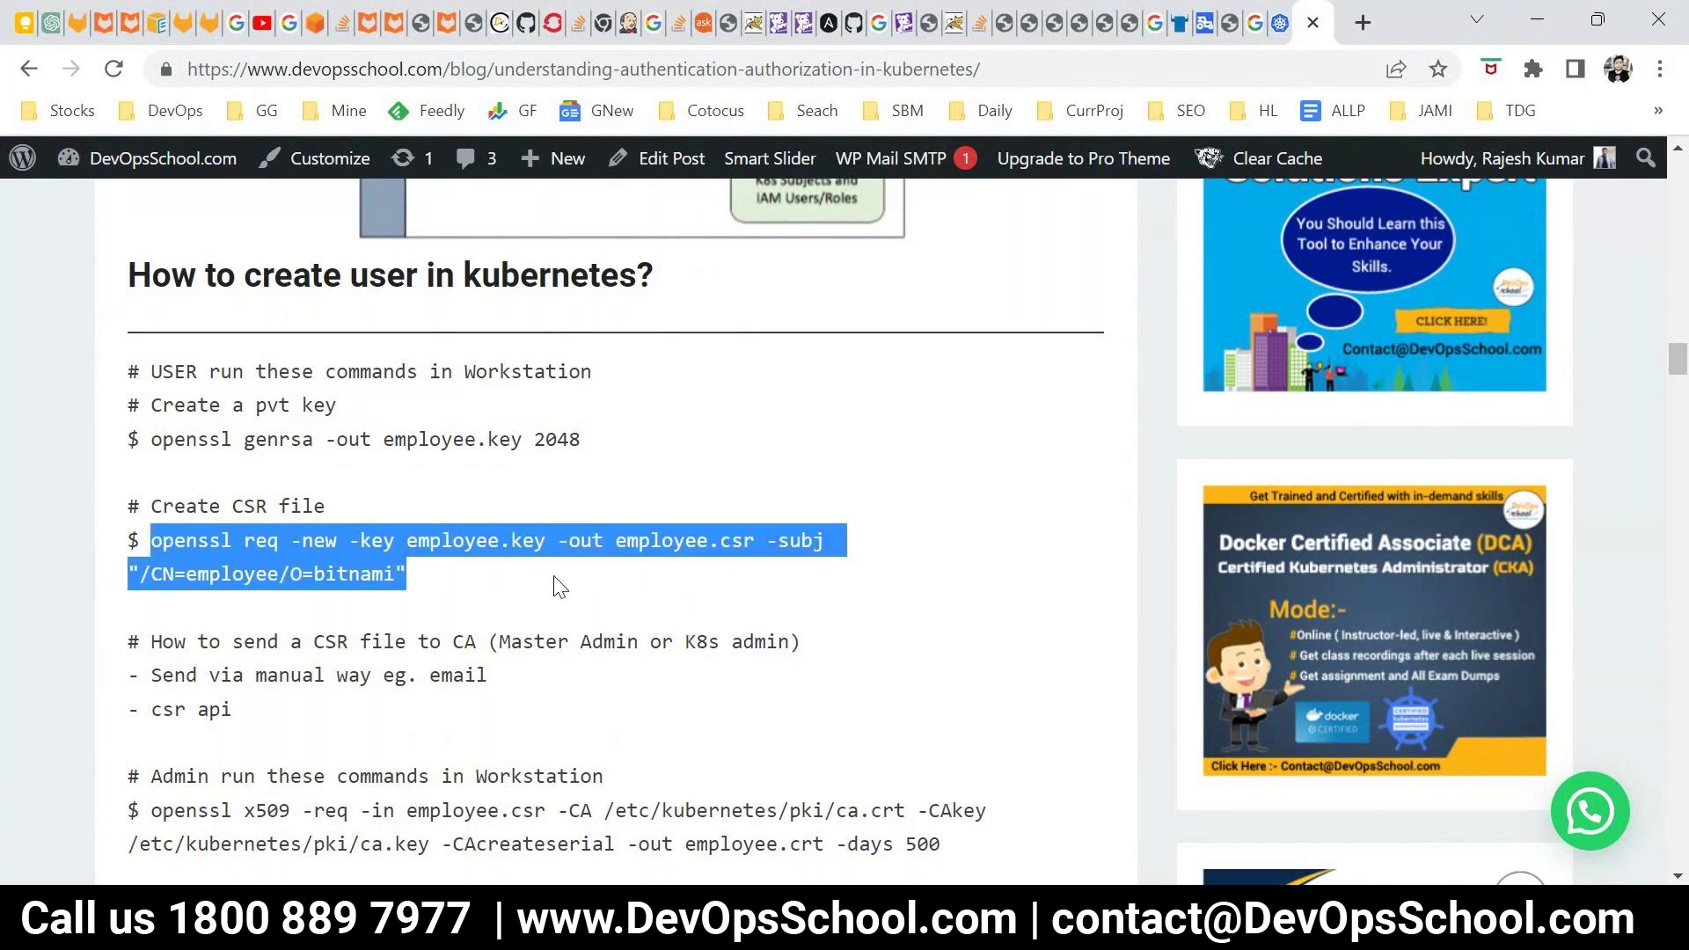
Step: Run openssl req -new -key employee.key -out employee.csr -subj "/CN=employee/O=bitnami" in the terminal, list the files, and return to the article
{"action": "key", "text": "alt+Tab"}
{"action": "right_click", "coordinate": [567, 375]}
{"action": "key", "text": "Return"}
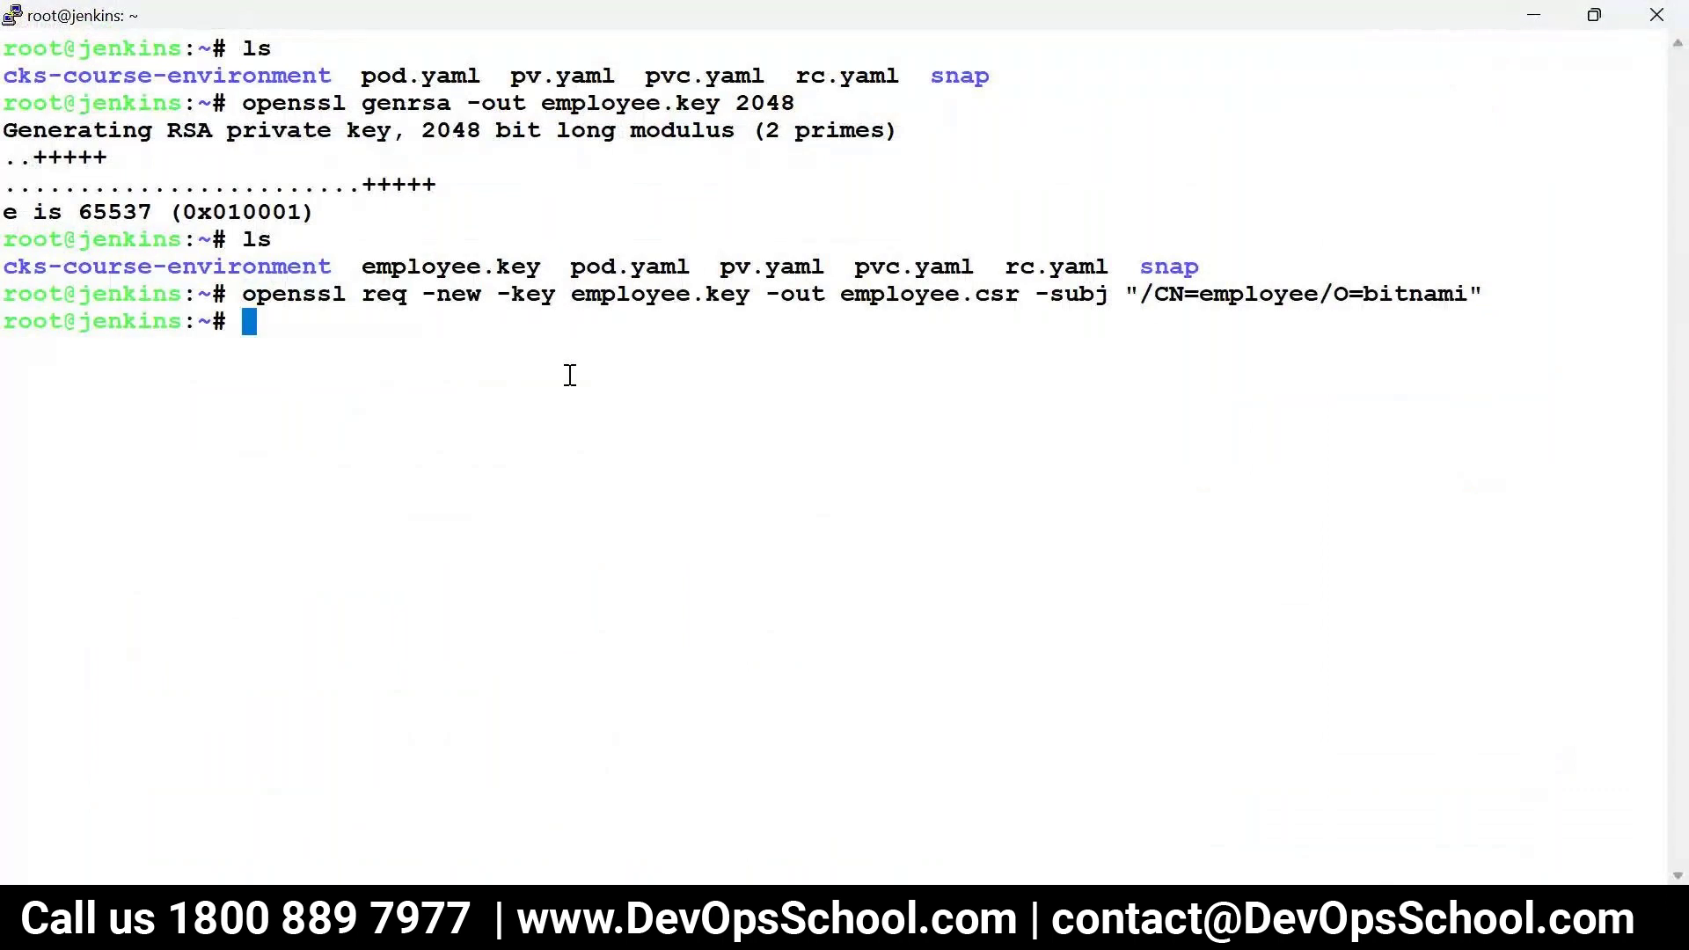
{"action": "type", "text": "ls"}
{"action": "key", "text": "Return"}
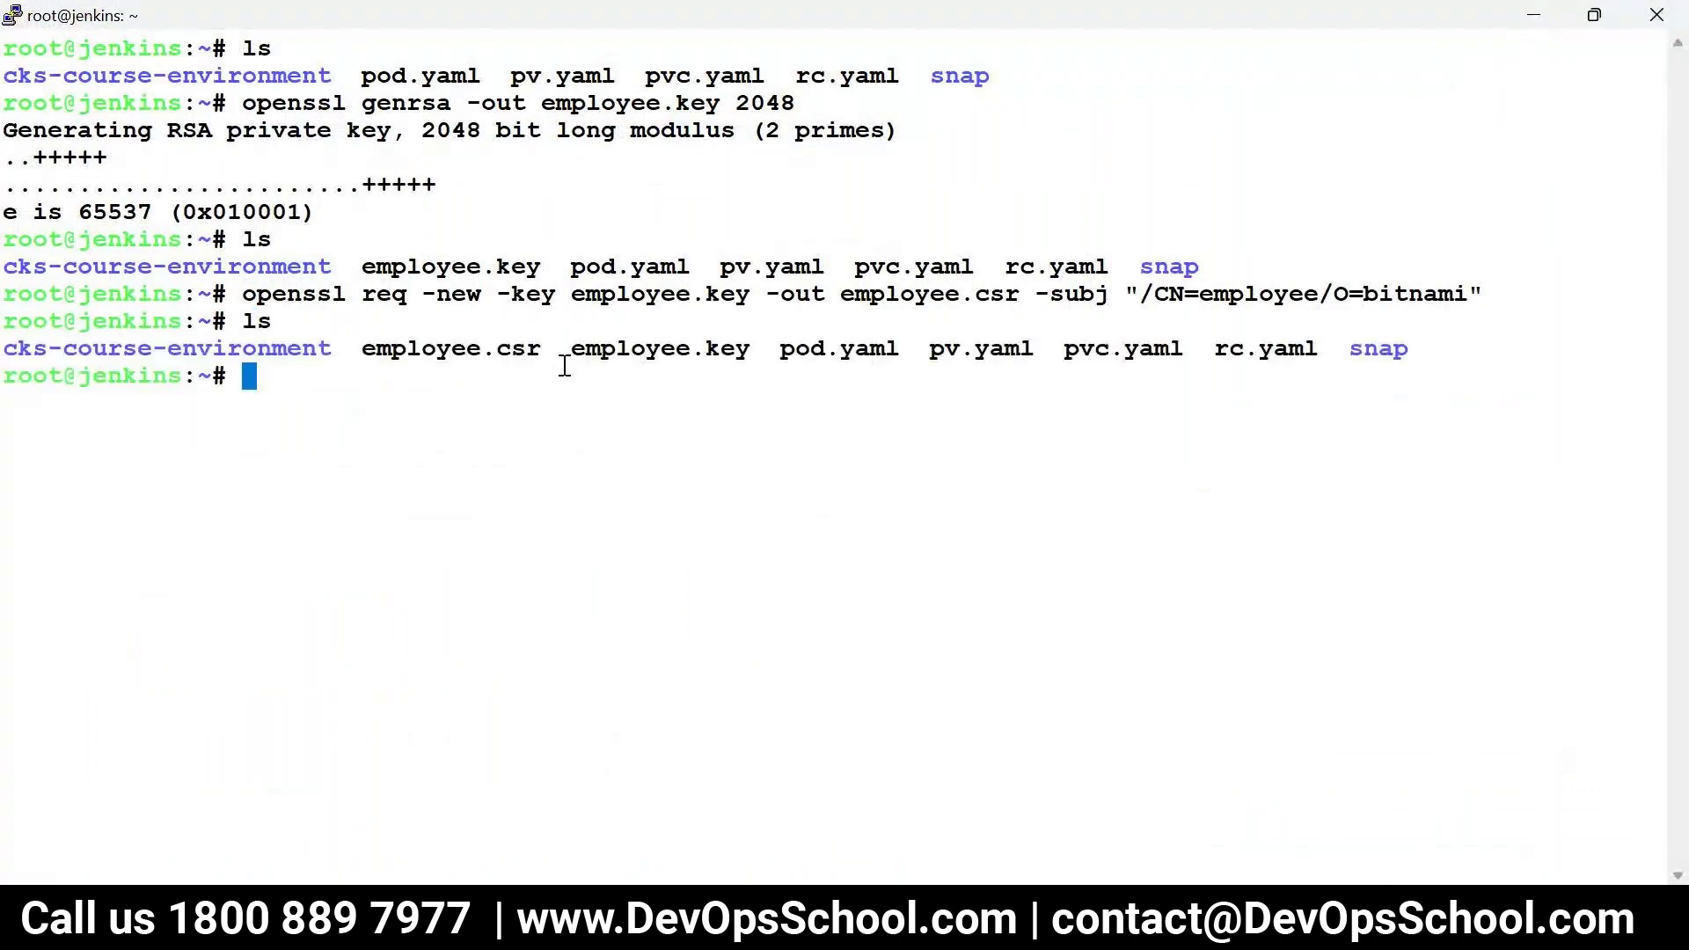
{"action": "double_click", "coordinate": [480, 349]}
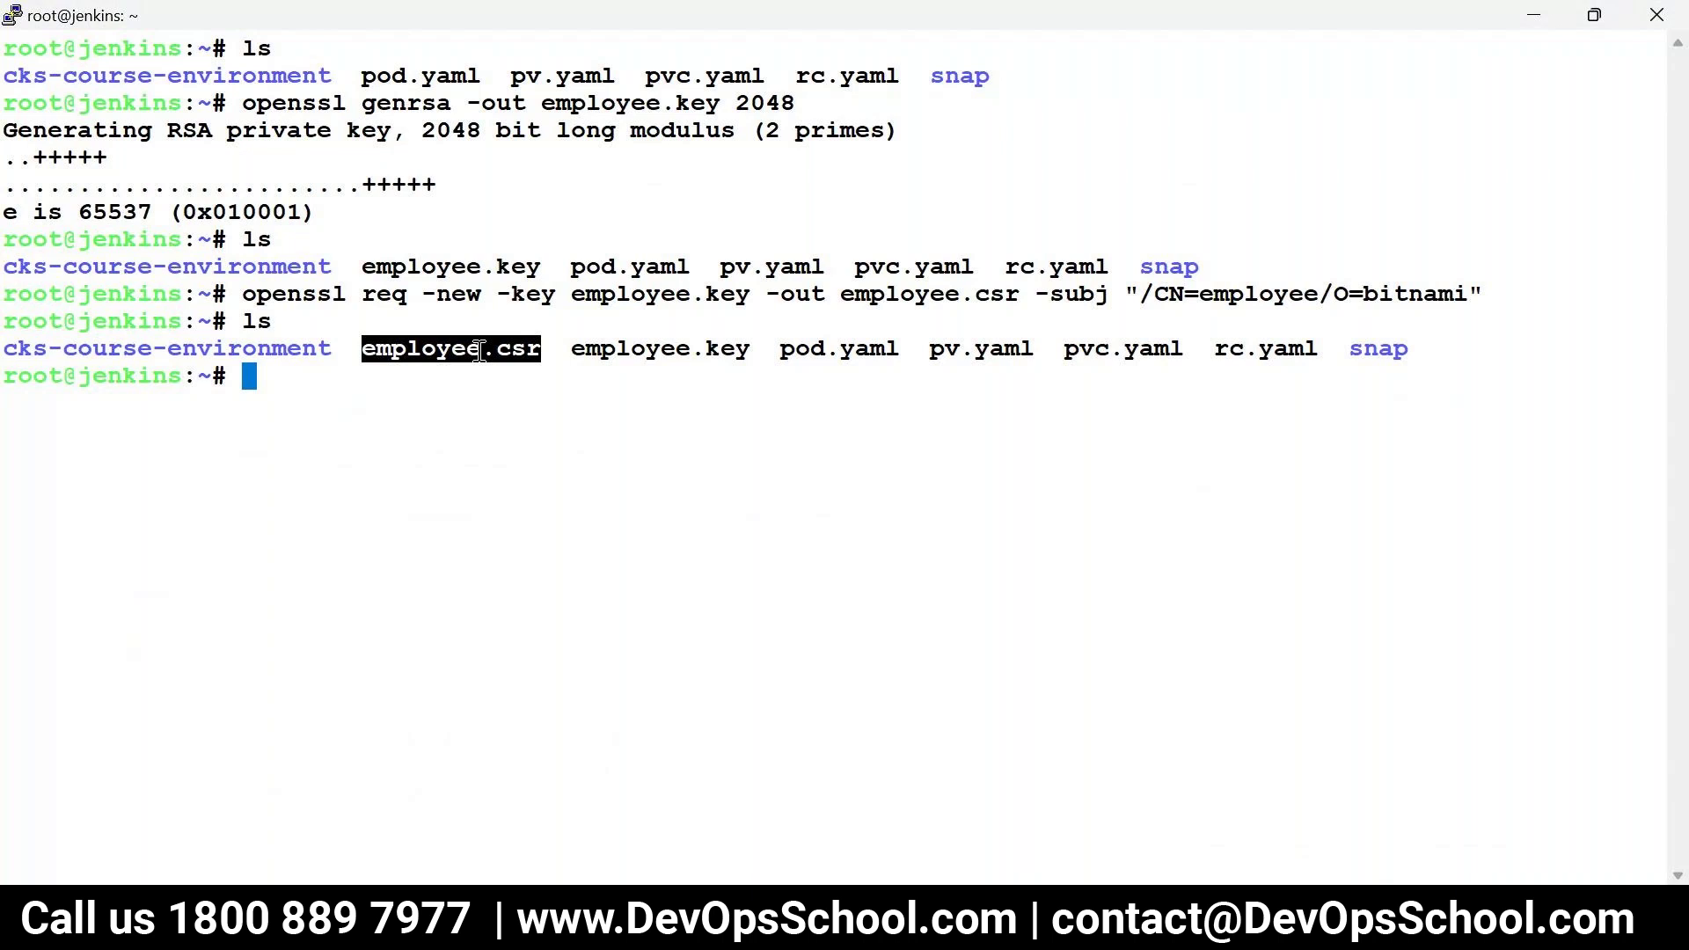
{"action": "key", "text": "alt+Tab"}
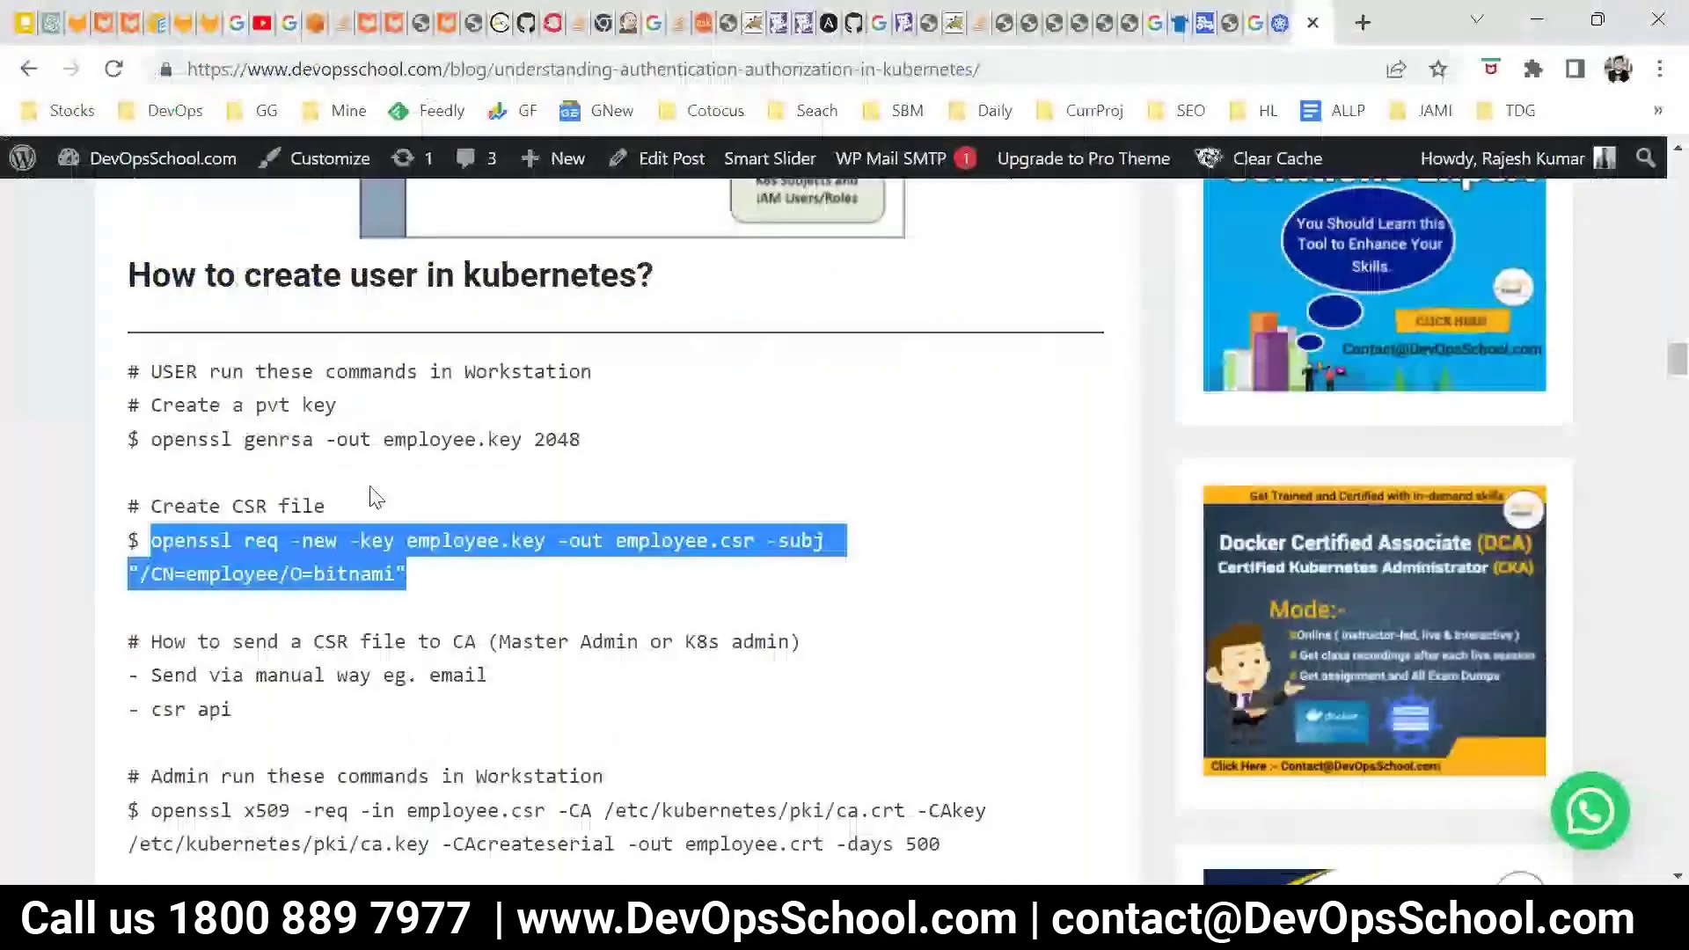
Step: Review the article's options for sending the CSR to the CA and the arguments of its openssl x509 signing command, and copy that command
{"action": "scroll", "coordinate": [373, 498], "scroll_direction": "down", "scroll_amount": 1}
{"action": "left_click", "coordinate": [373, 498]}
{"action": "scroll", "coordinate": [373, 498], "scroll_direction": "down", "scroll_amount": 4}
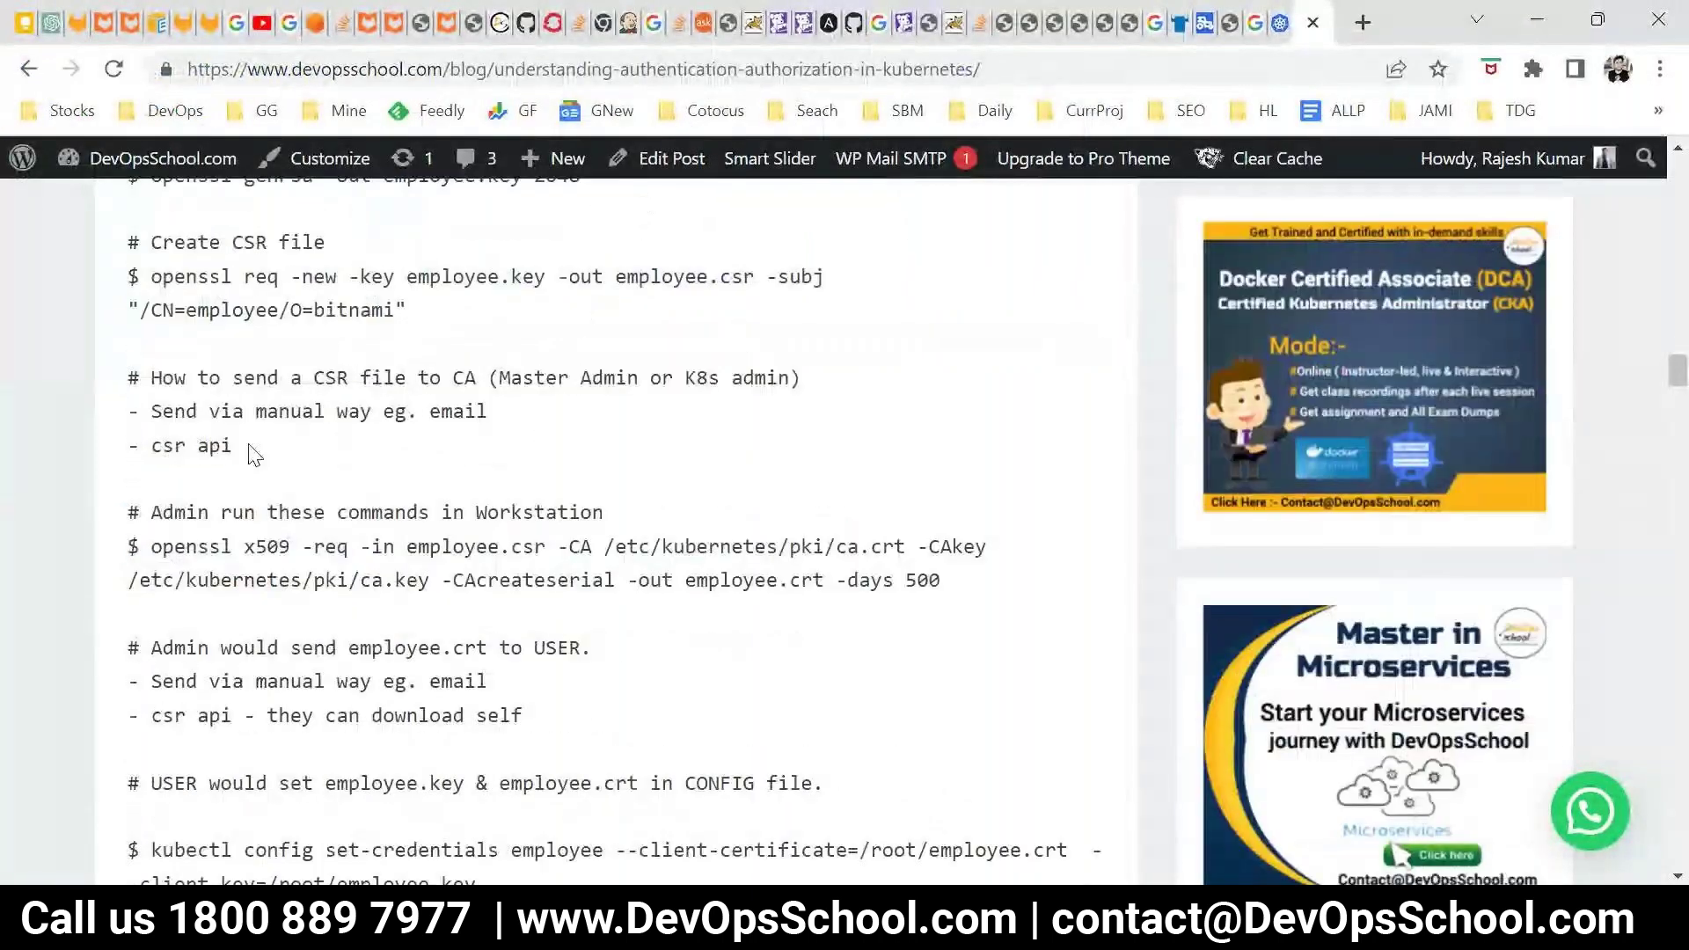
{"action": "left_click_drag", "start_coordinate": [252, 453], "coordinate": [130, 377]}
{"action": "left_click_drag", "start_coordinate": [153, 546], "coordinate": [941, 581]}
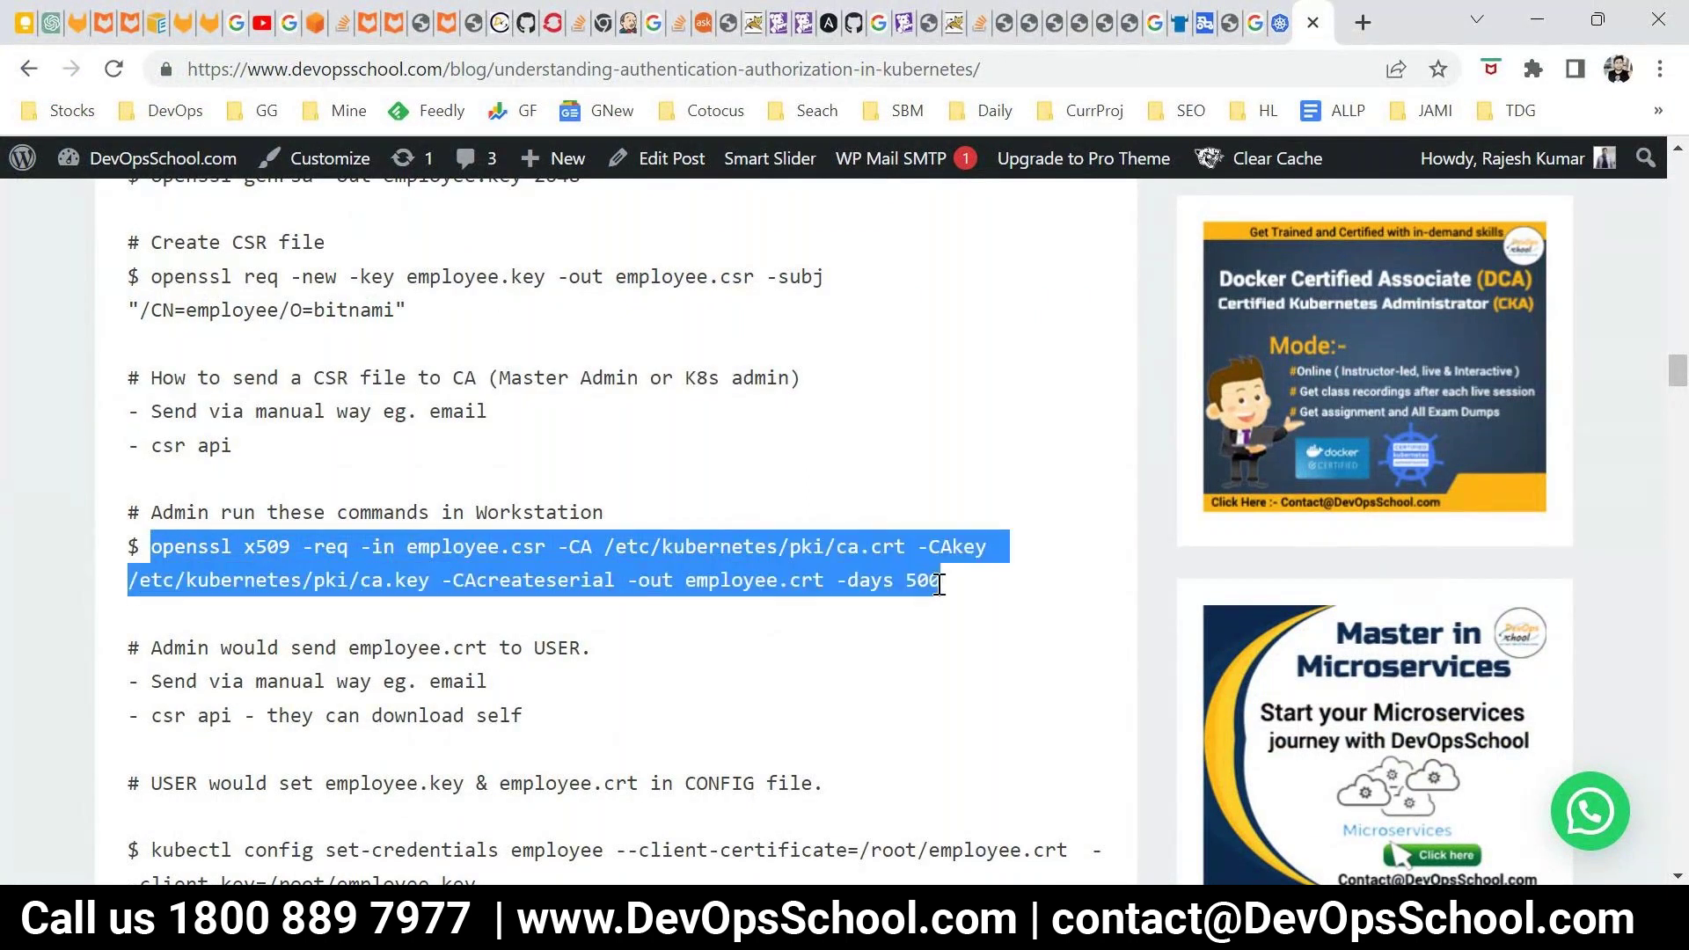
{"action": "left_click", "coordinate": [229, 556]}
{"action": "double_click", "coordinate": [229, 555]}
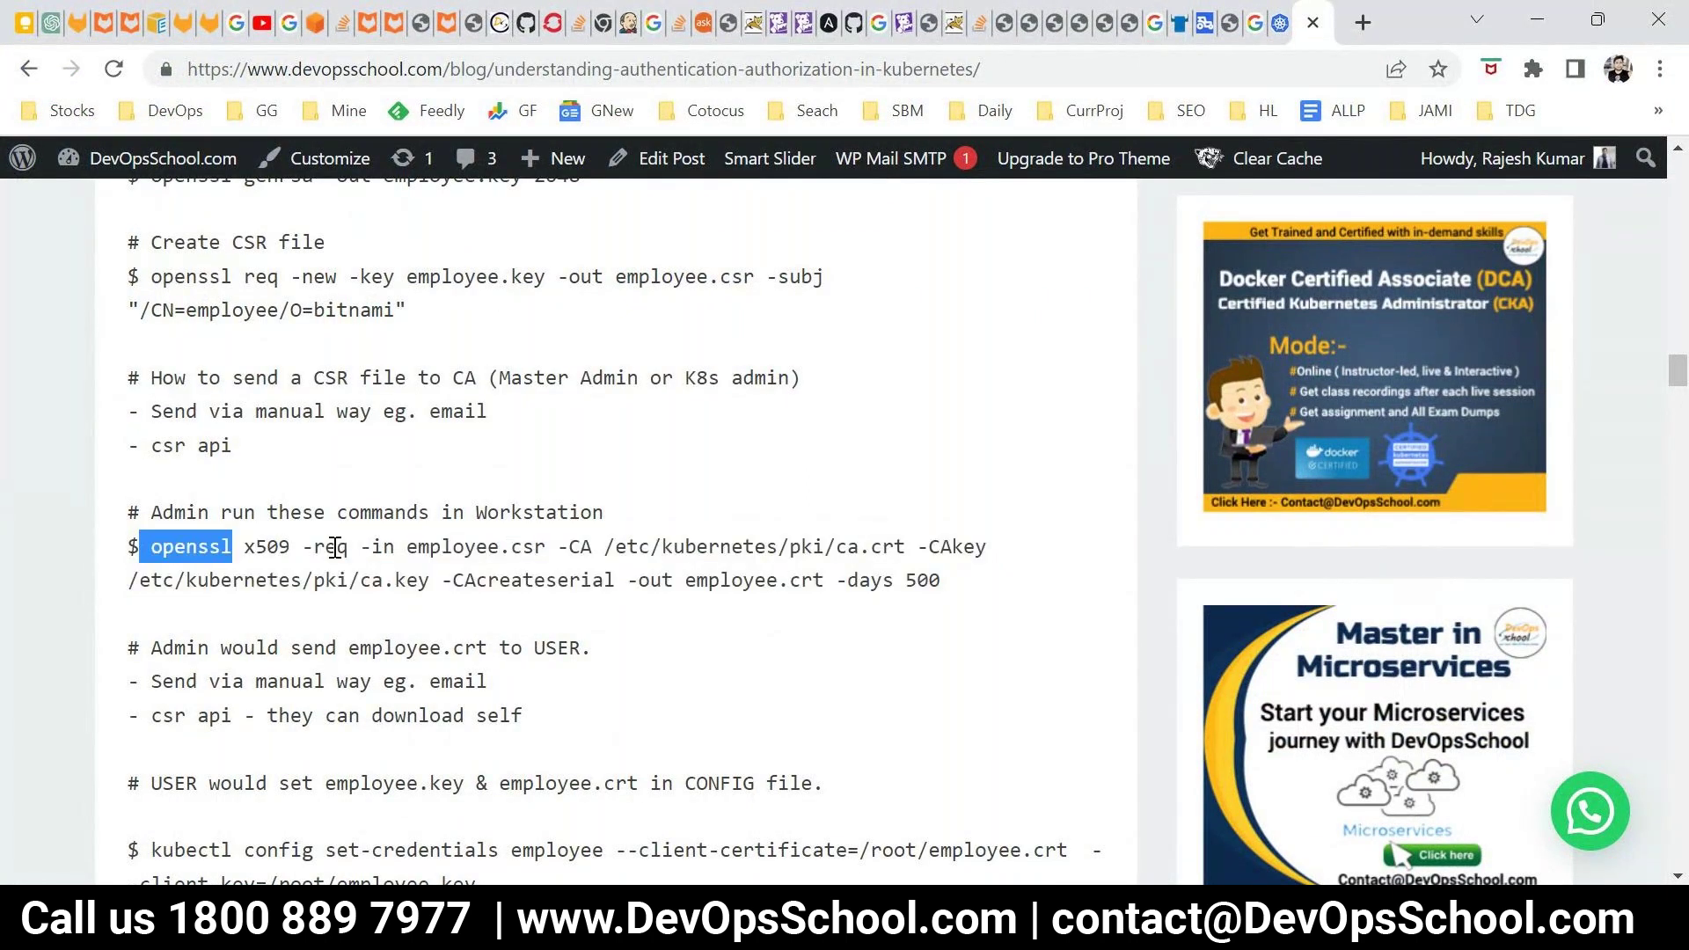
{"action": "double_click", "coordinate": [335, 549]}
{"action": "left_click_drag", "start_coordinate": [303, 547], "coordinate": [370, 547]}
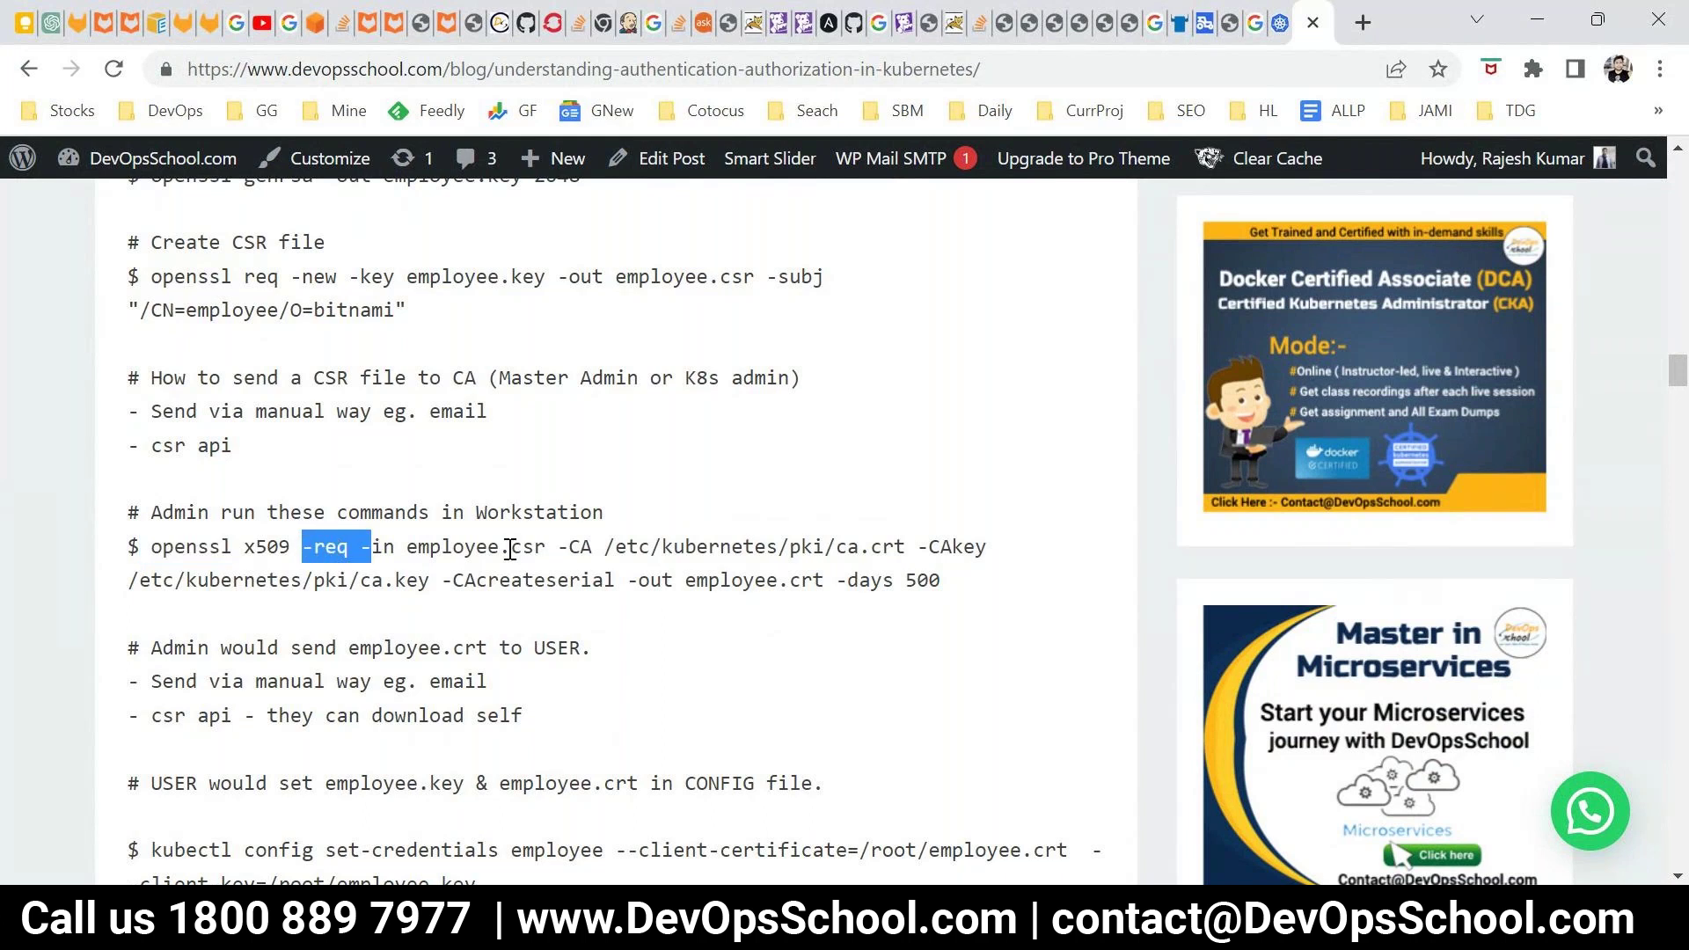
{"action": "left_click", "coordinate": [510, 551]}
{"action": "double_click", "coordinate": [435, 549]}
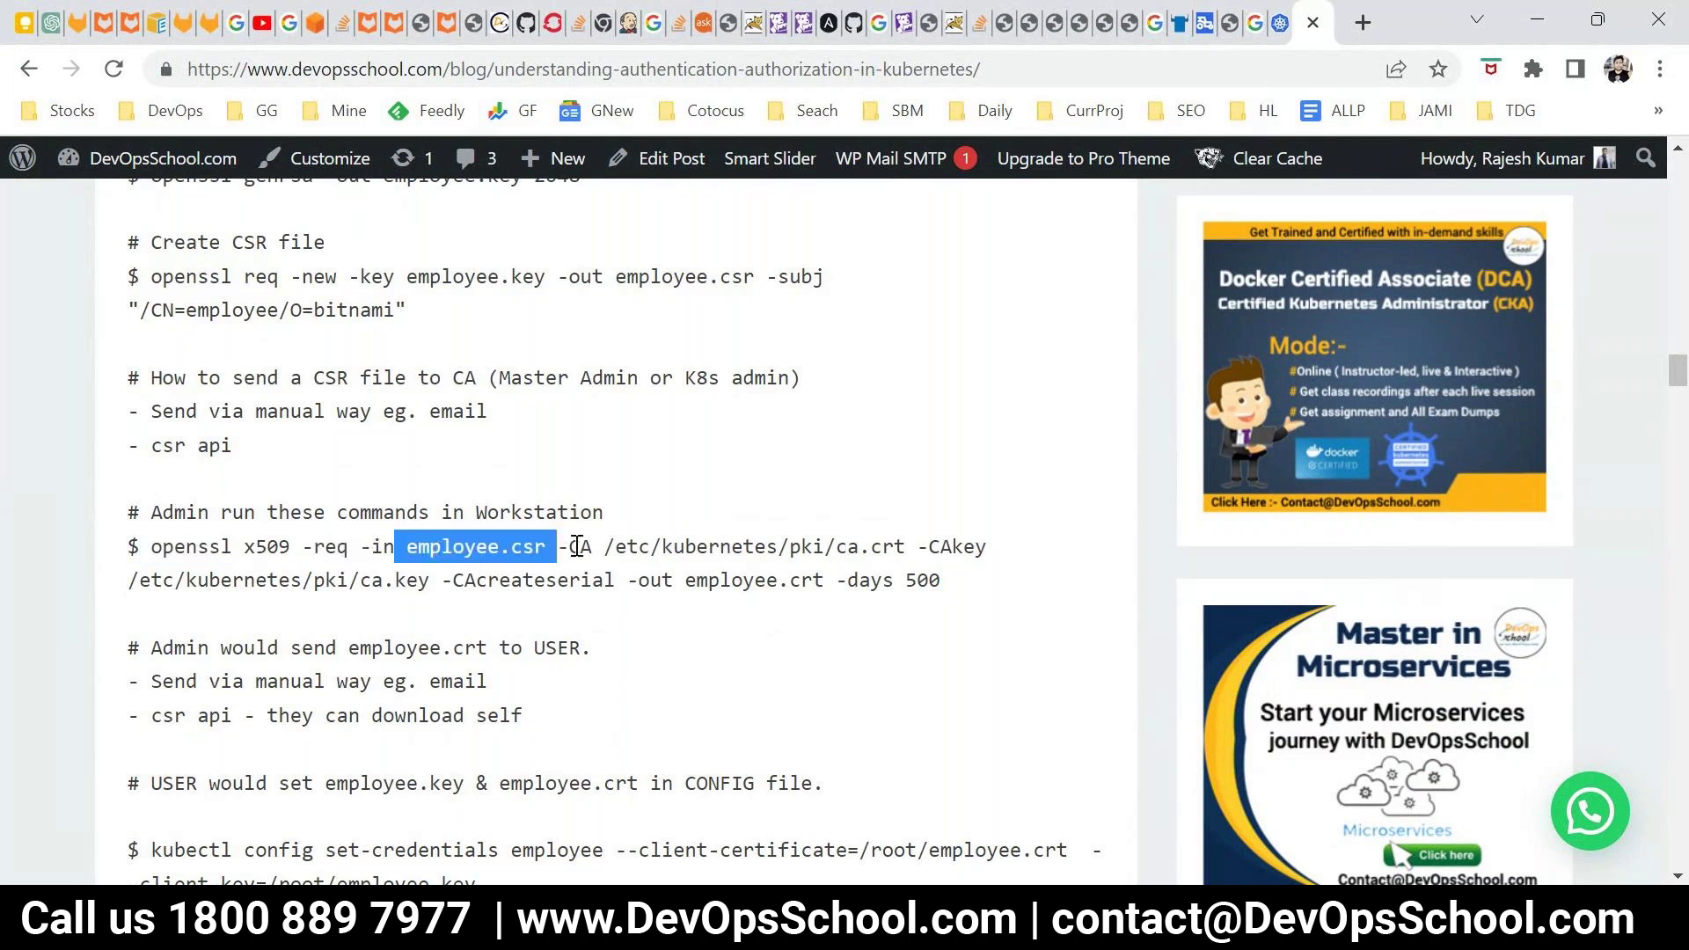
{"action": "left_click_drag", "start_coordinate": [563, 548], "coordinate": [469, 580]}
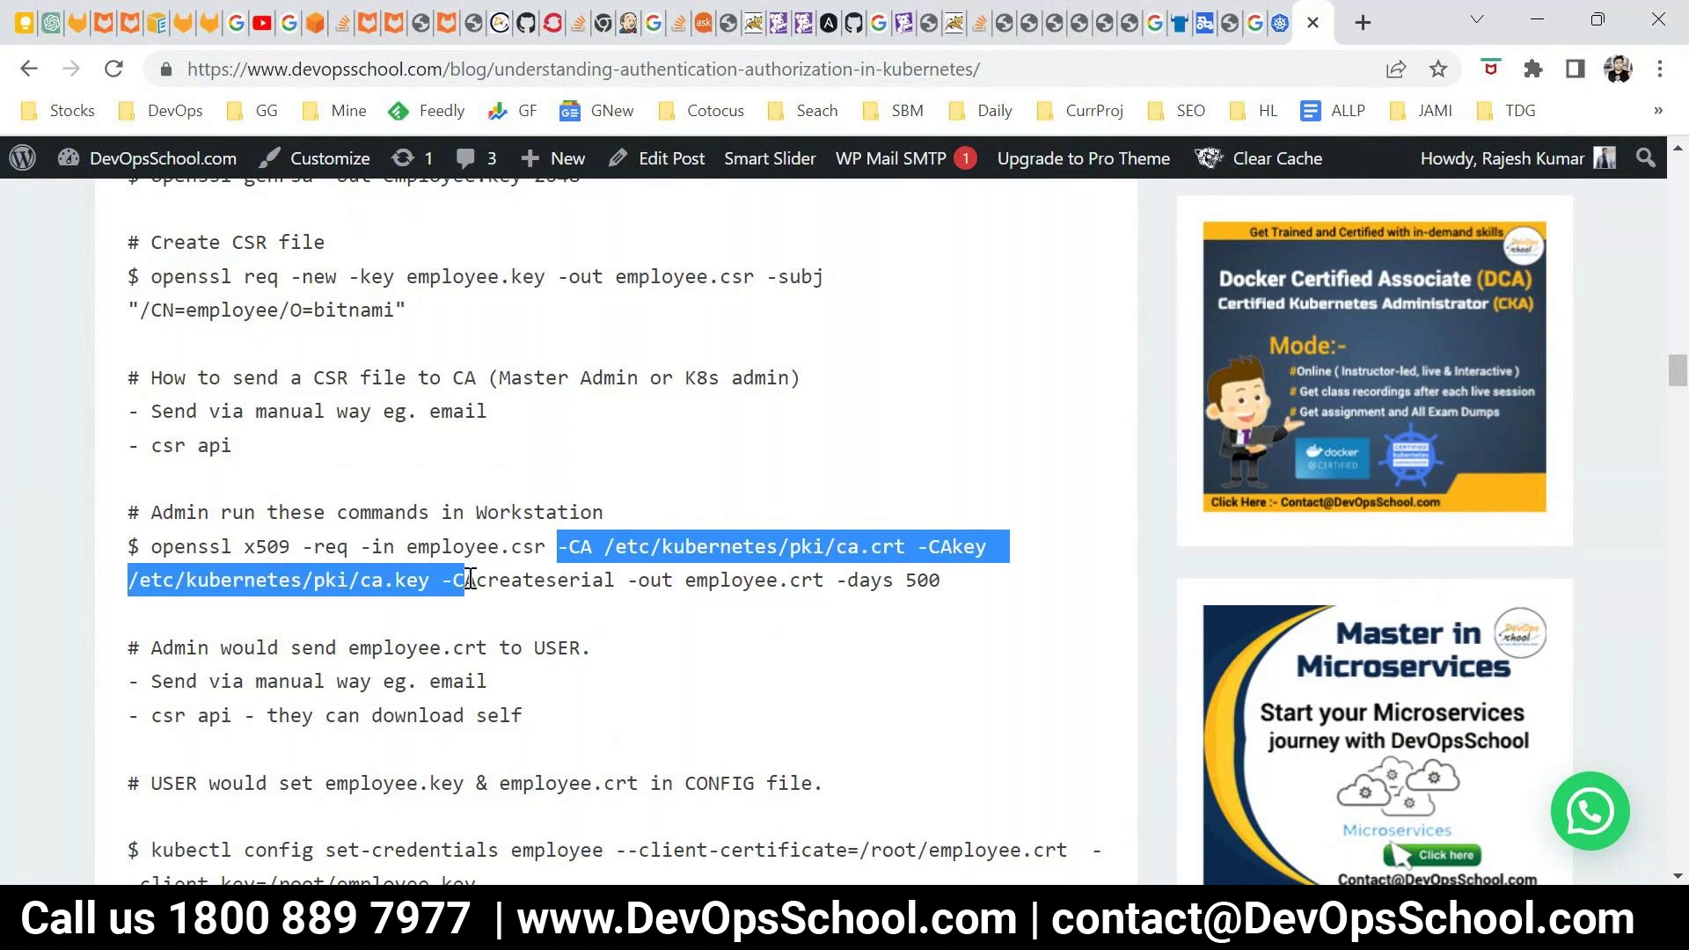
{"action": "left_click", "coordinate": [471, 581]}
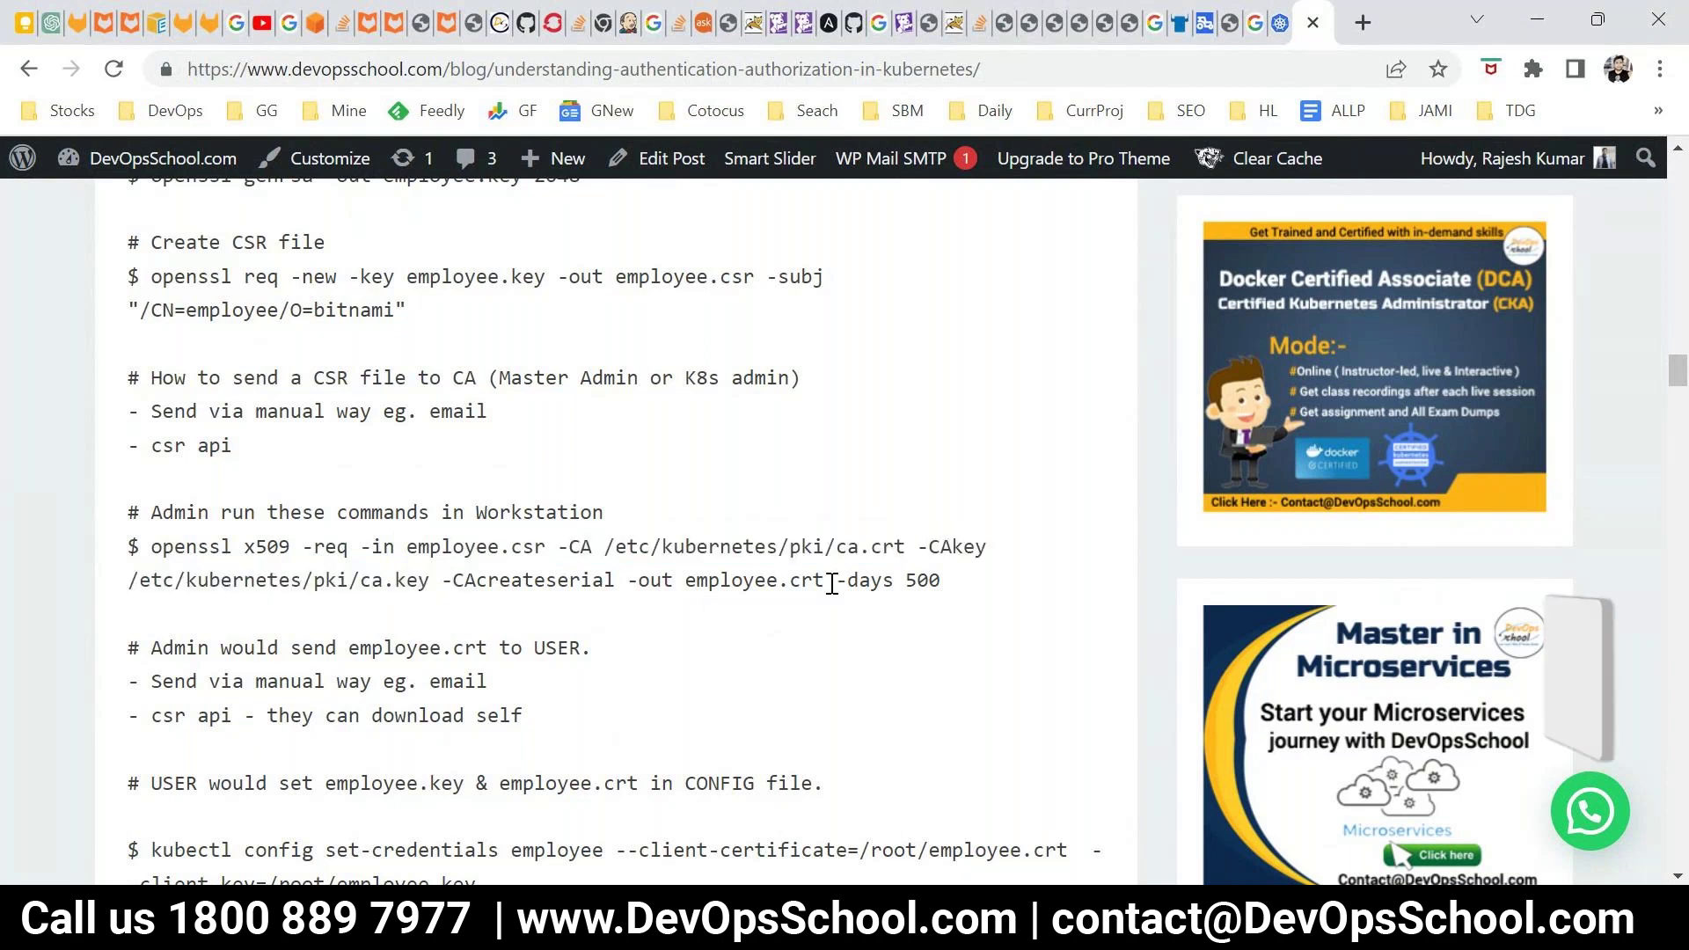
{"action": "left_click_drag", "start_coordinate": [827, 582], "coordinate": [619, 580]}
{"action": "left_click_drag", "start_coordinate": [939, 584], "coordinate": [149, 547]}
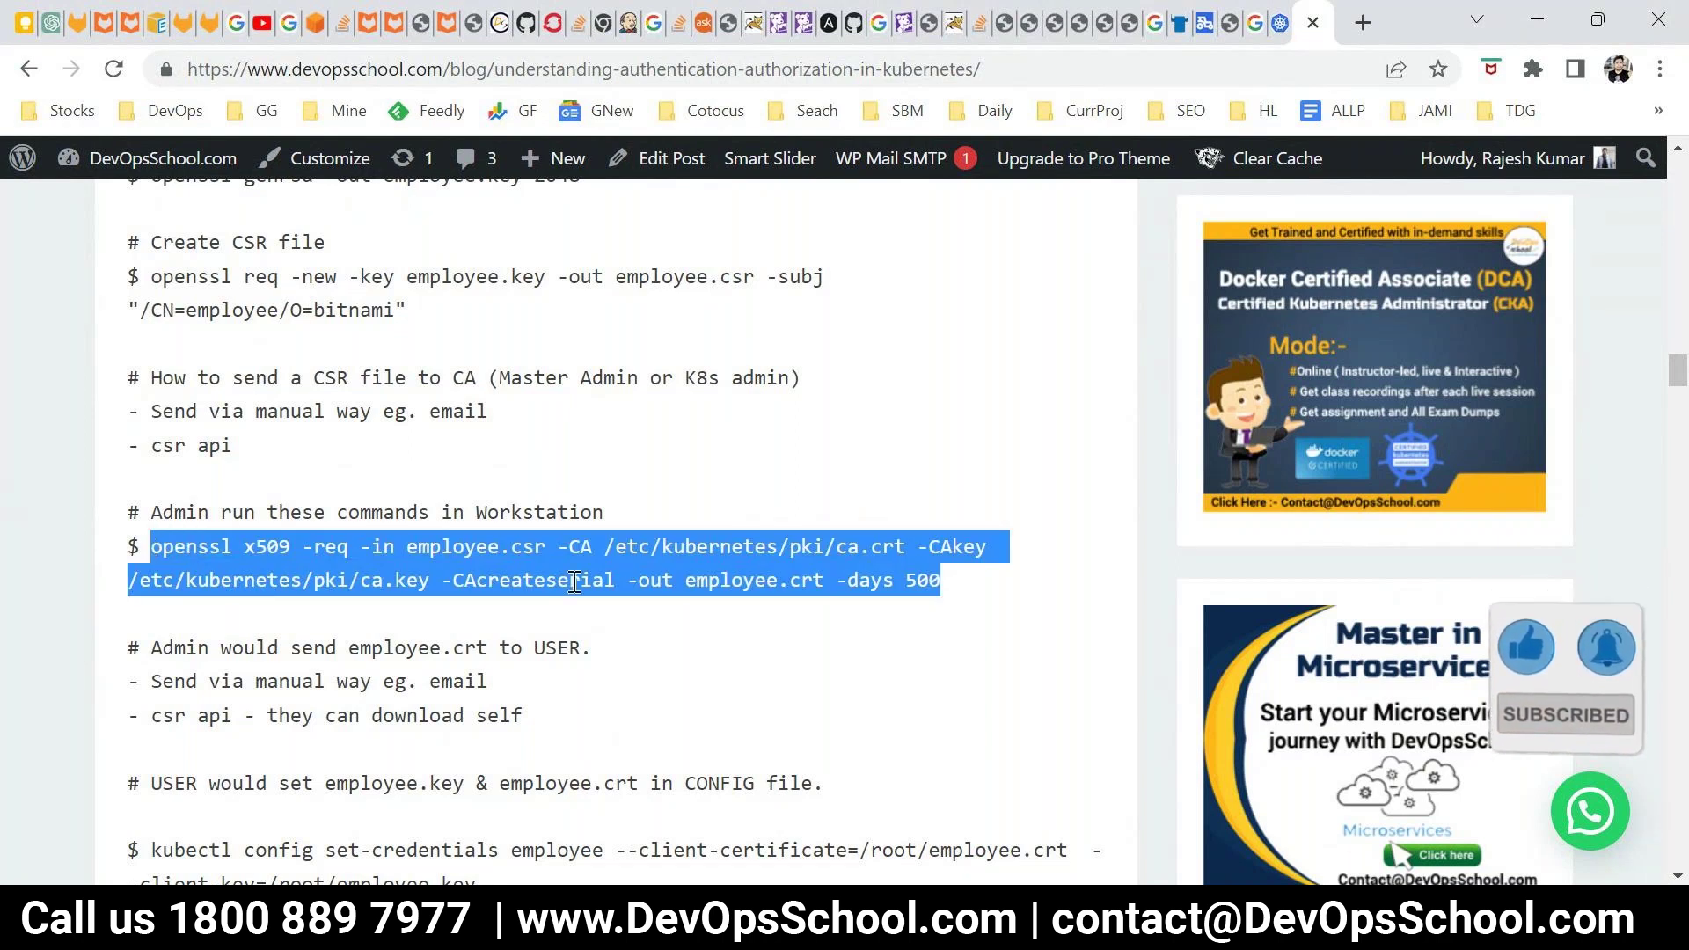
Step: Run the copied openssl x509 command in the terminal to sign employee.csr into employee.crt for 500 days, and list the files
{"action": "key", "text": "alt+Tab"}
{"action": "right_click", "coordinate": [621, 469]}
{"action": "key", "text": "Return"}
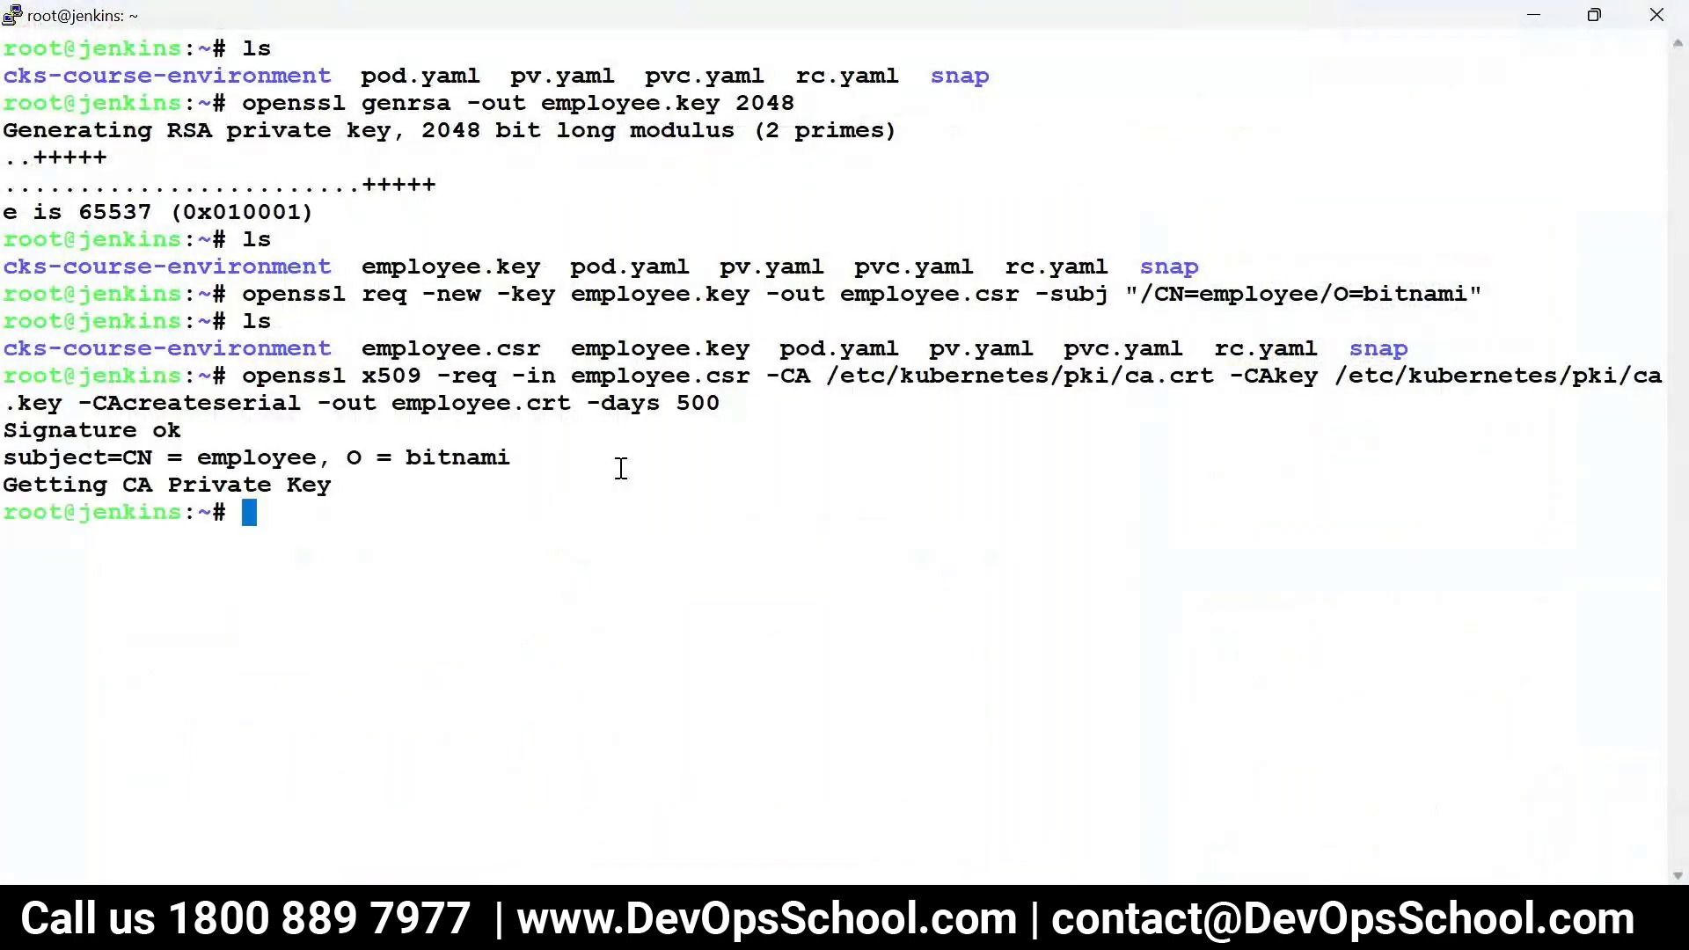
{"action": "type", "text": "ls"}
{"action": "key", "text": "Return"}
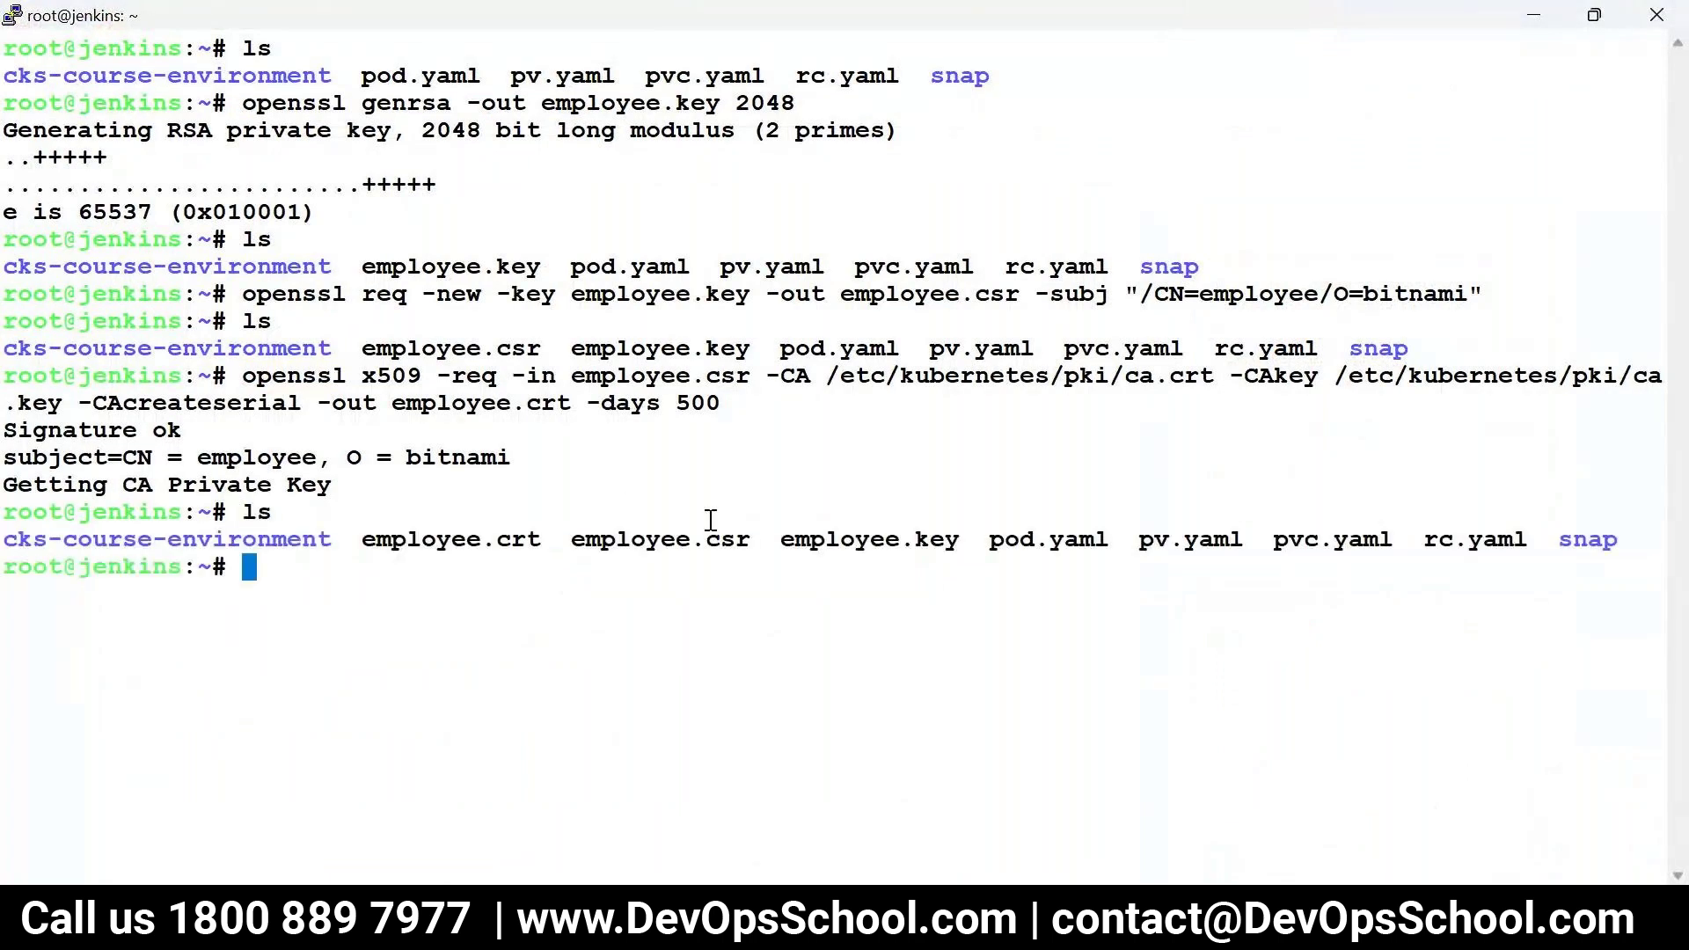
{"action": "double_click", "coordinate": [501, 541]}
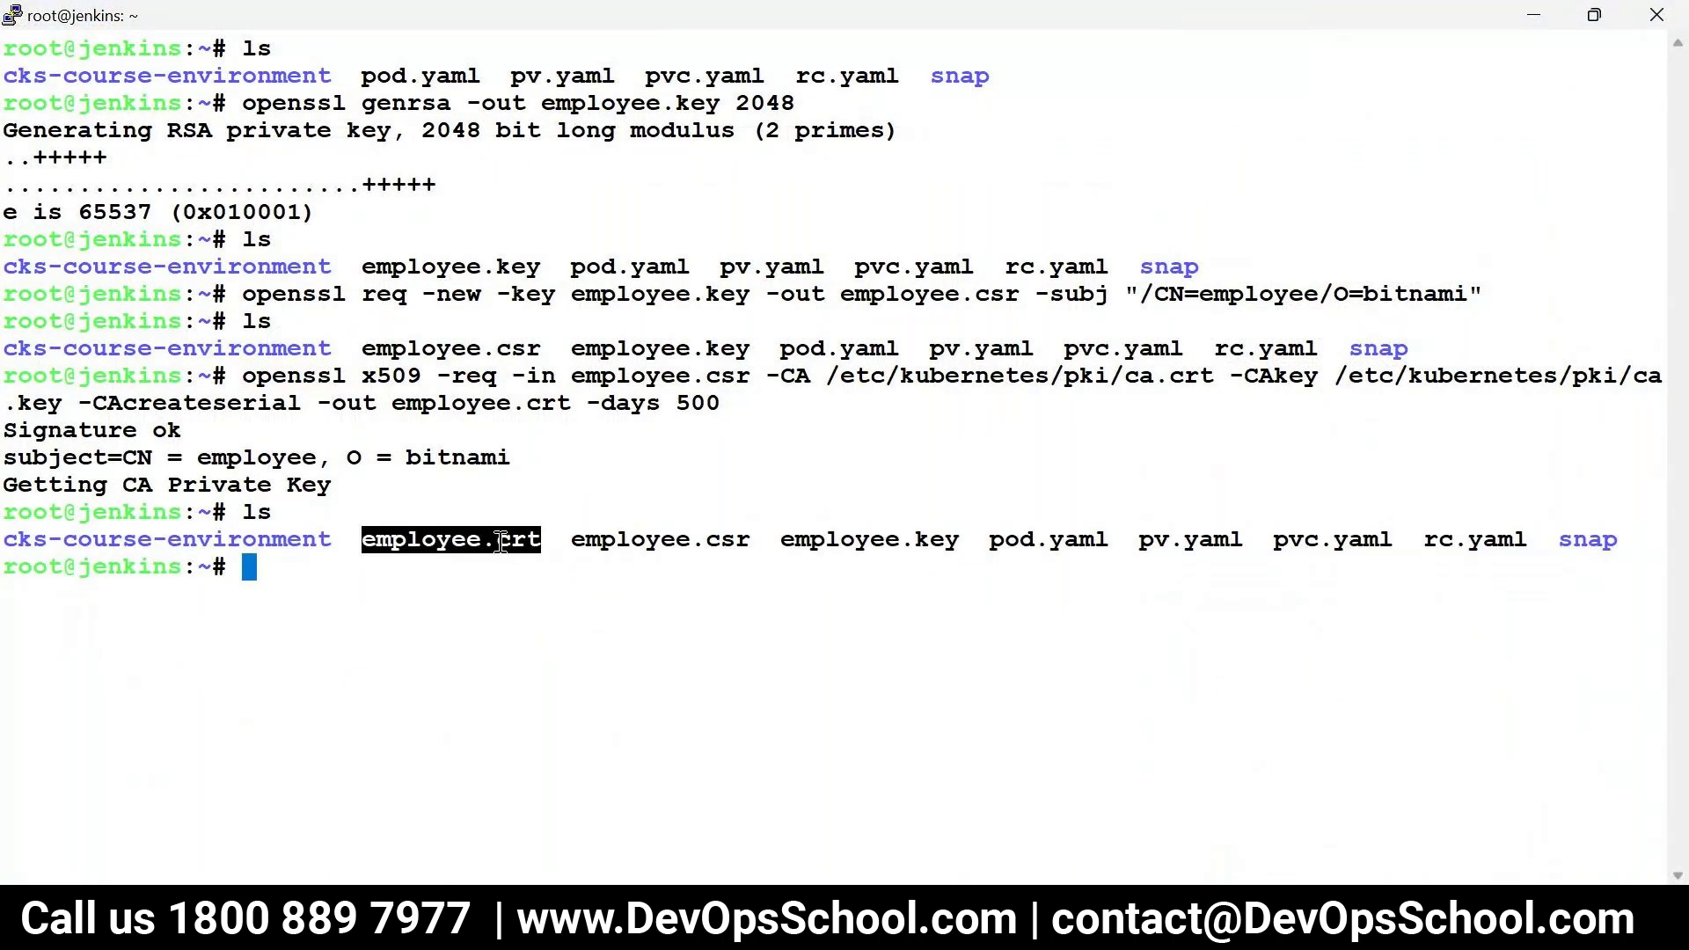
Step: Review in Chrome how employee.crt is sent to the user and the credential command's key and certificate arguments, and copy the kubectl config set-credentials command
{"action": "key", "text": "alt+Tab"}
{"action": "left_click", "coordinate": [879, 613]}
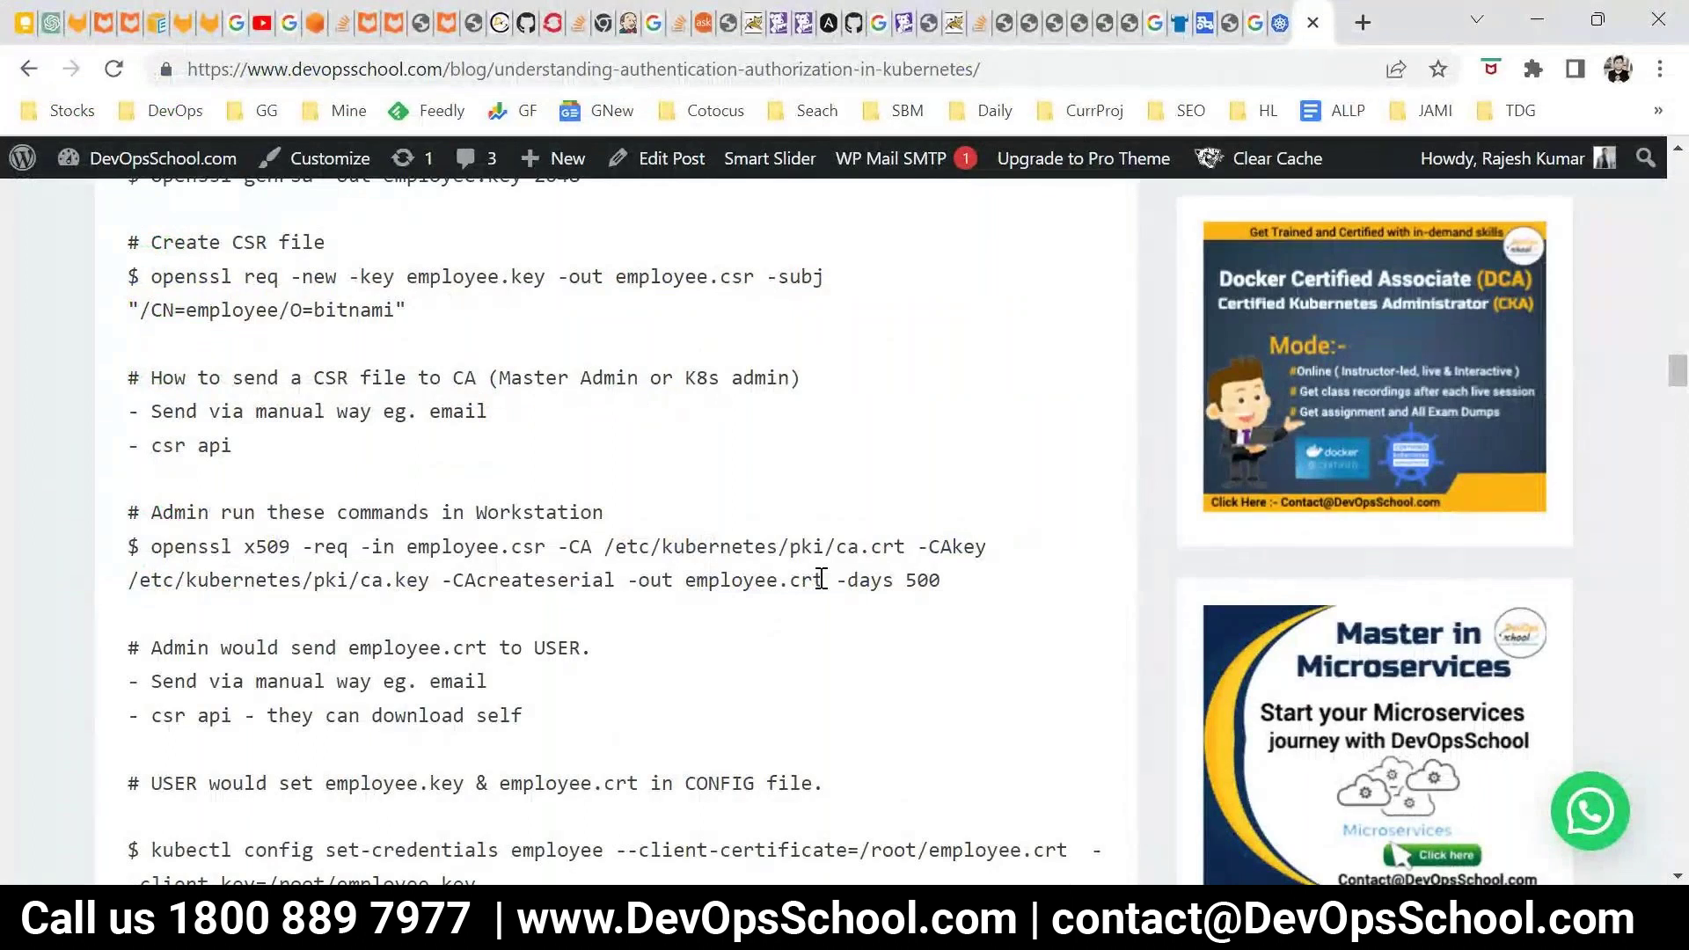
{"action": "left_click_drag", "start_coordinate": [823, 580], "coordinate": [680, 576]}
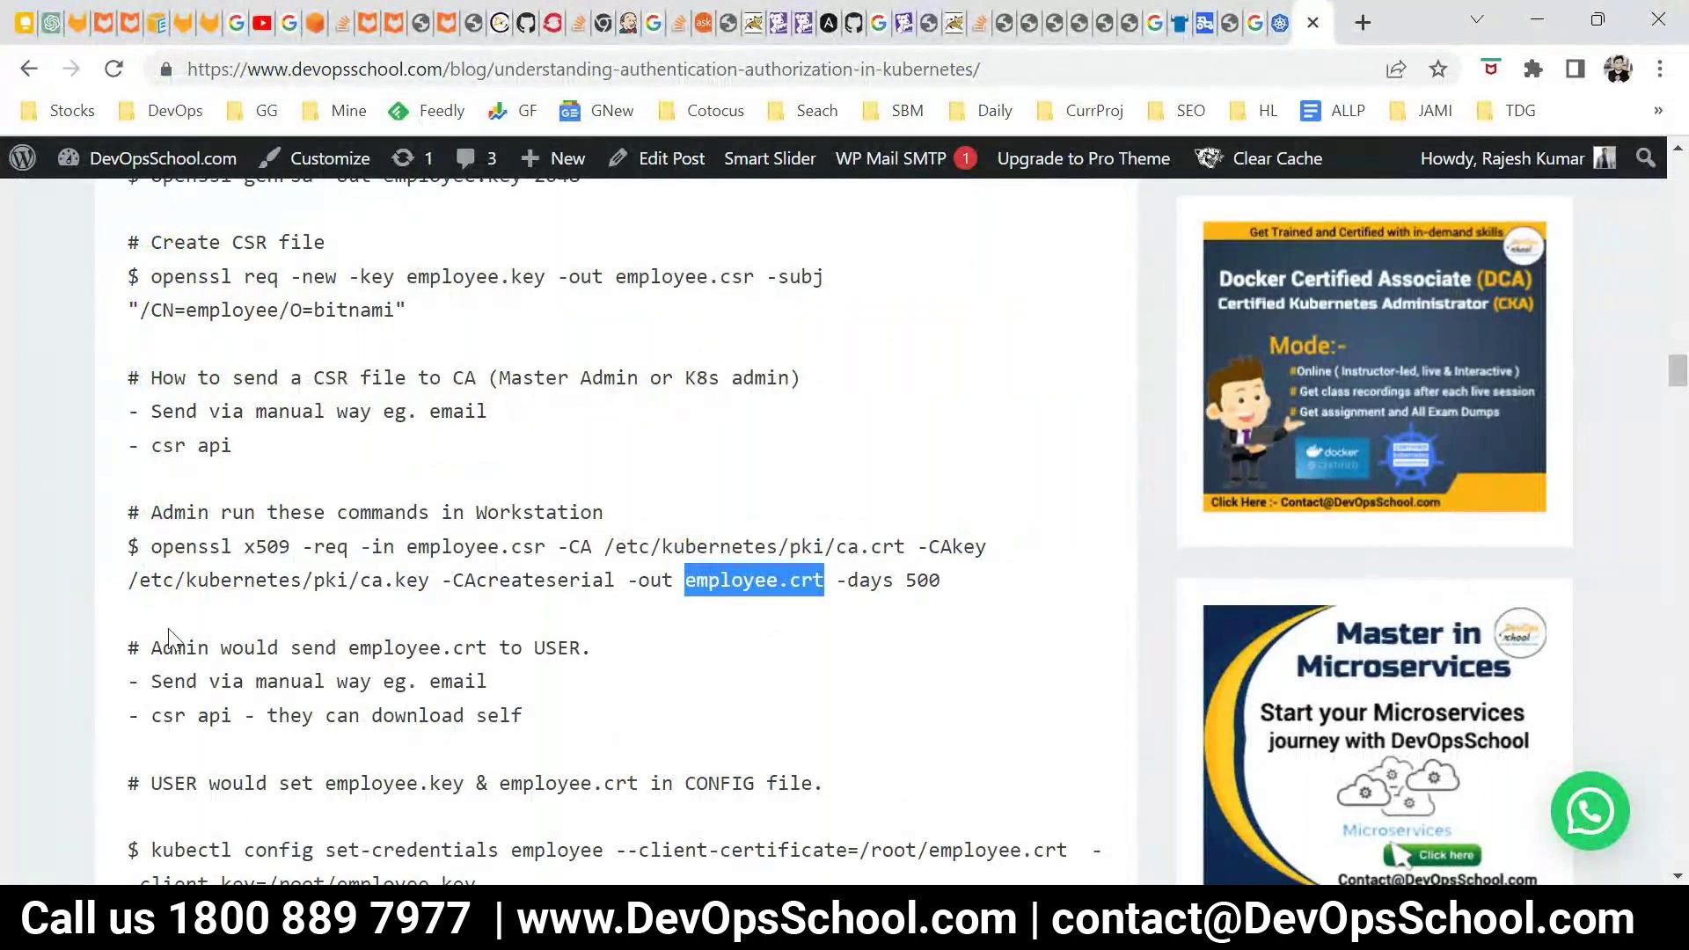
{"action": "scroll", "coordinate": [150, 538], "scroll_direction": "down", "scroll_amount": 1}
{"action": "left_click_drag", "start_coordinate": [146, 528], "coordinate": [640, 578]}
{"action": "scroll", "coordinate": [639, 578], "scroll_direction": "down", "scroll_amount": 2}
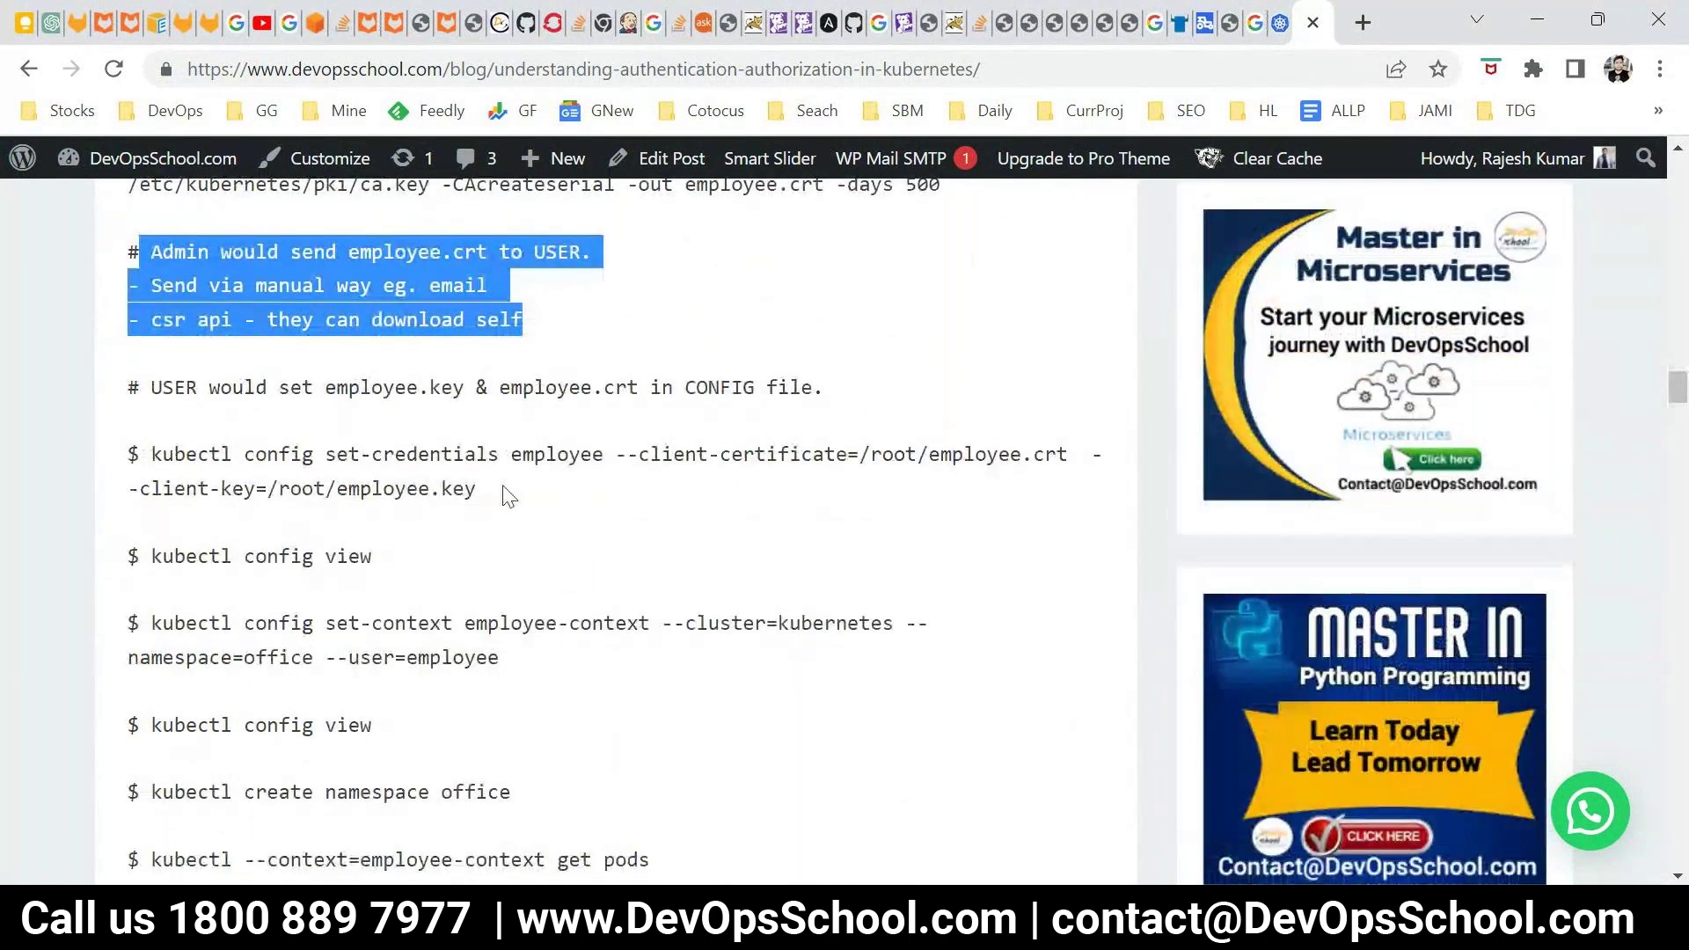
{"action": "left_click_drag", "start_coordinate": [509, 495], "coordinate": [282, 492]}
{"action": "left_click_drag", "start_coordinate": [1057, 455], "coordinate": [859, 454]}
{"action": "left_click_drag", "start_coordinate": [337, 455], "coordinate": [499, 454]}
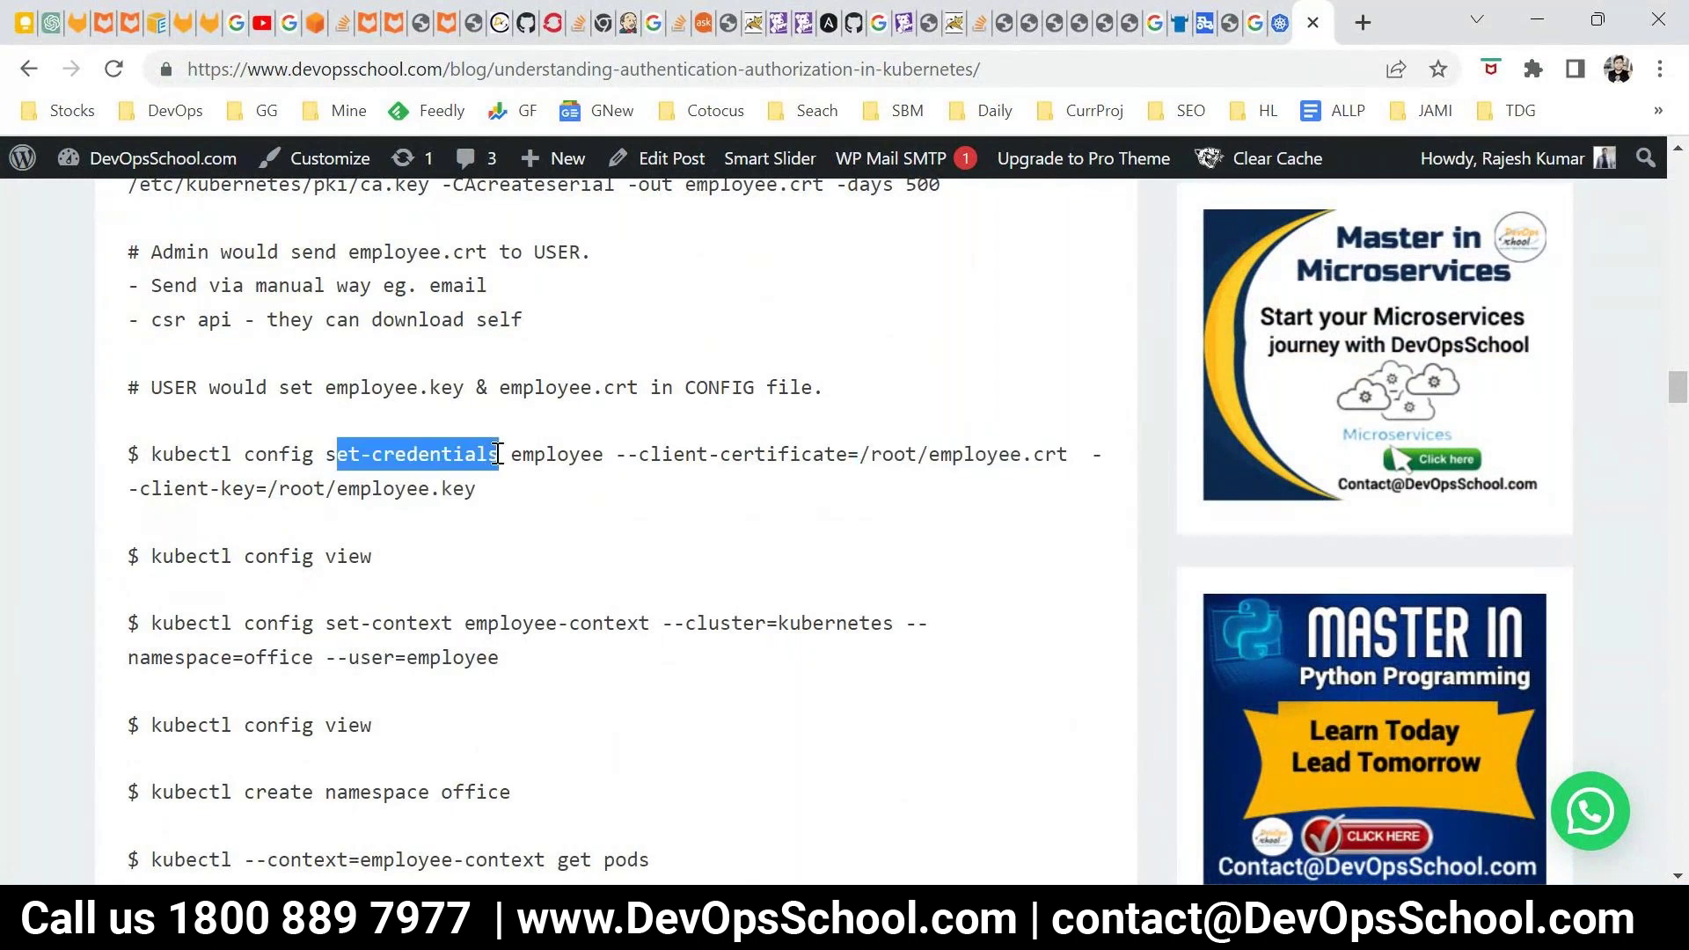
{"action": "left_click", "coordinate": [330, 449]}
{"action": "left_click_drag", "start_coordinate": [330, 450], "coordinate": [150, 456]}
{"action": "key", "text": "super+c"}
Step: Clear the terminal and run kubectl config set-credentials employee --client-certificate=/root/employee.crt --client-key=/root/employee.key
{"action": "key", "text": "alt+Tab"}
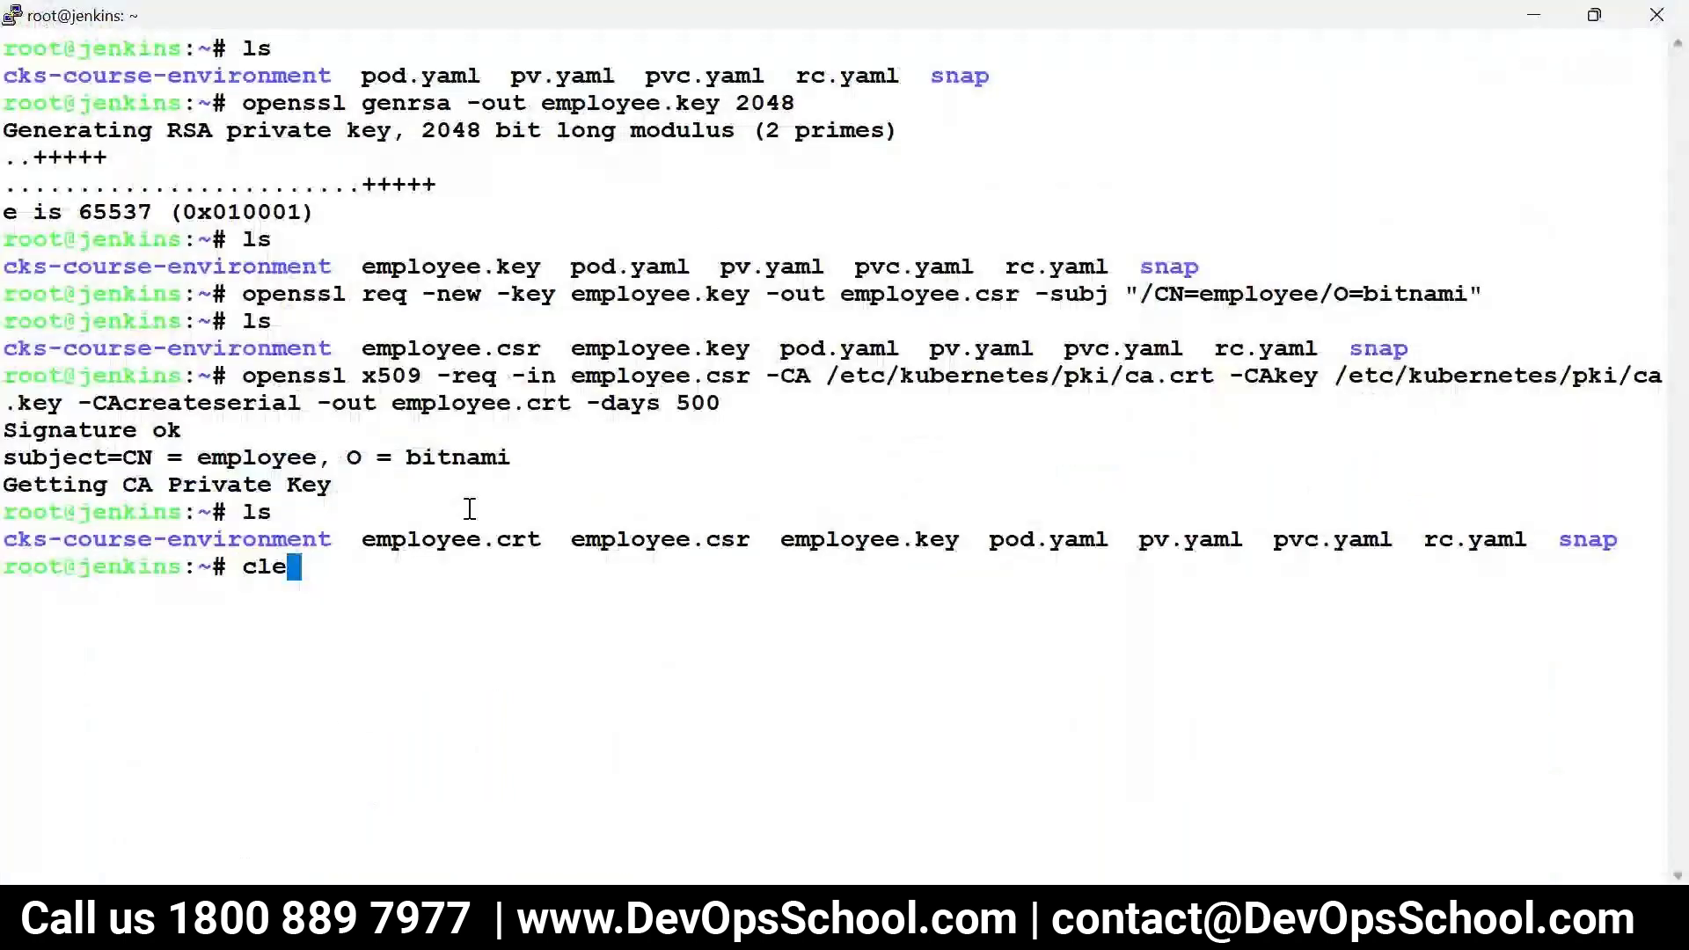
{"action": "key", "text": "Return"}
{"action": "right_click", "coordinate": [504, 379]}
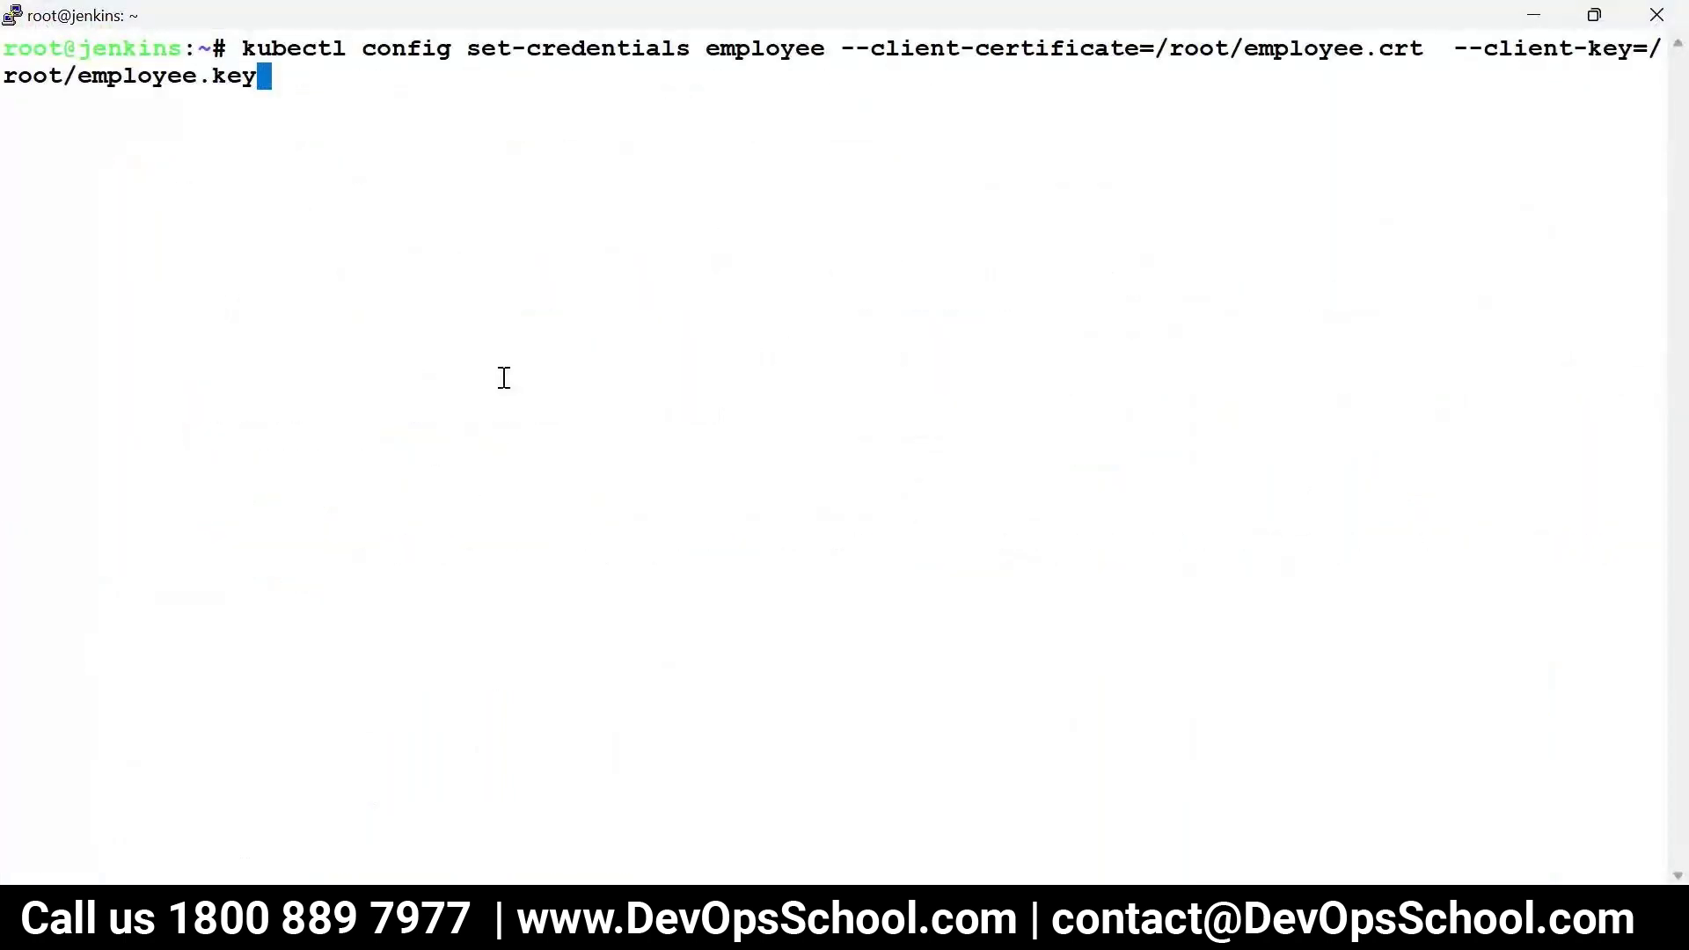
{"action": "key", "text": "Return"}
Step: Copy kubectl config view from the article, run it in the terminal and examine the employee and kubernetes-admin user entries
{"action": "key", "text": "alt+Tab"}
{"action": "left_click", "coordinate": [421, 536]}
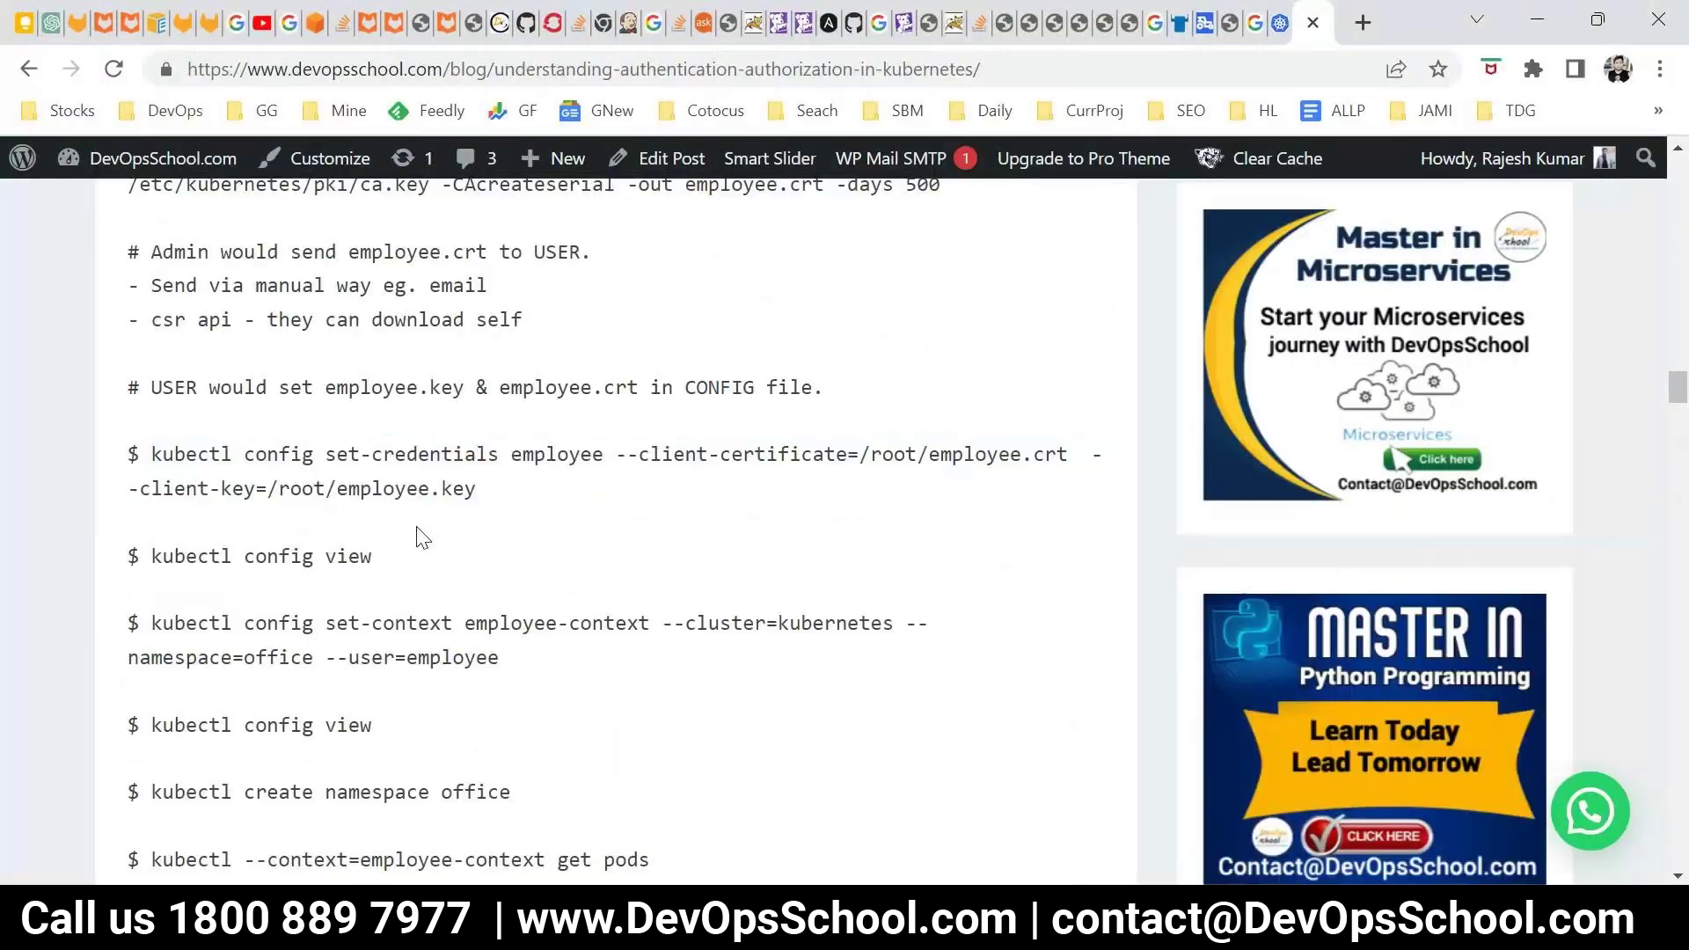
{"action": "left_click_drag", "start_coordinate": [476, 489], "coordinate": [284, 459]}
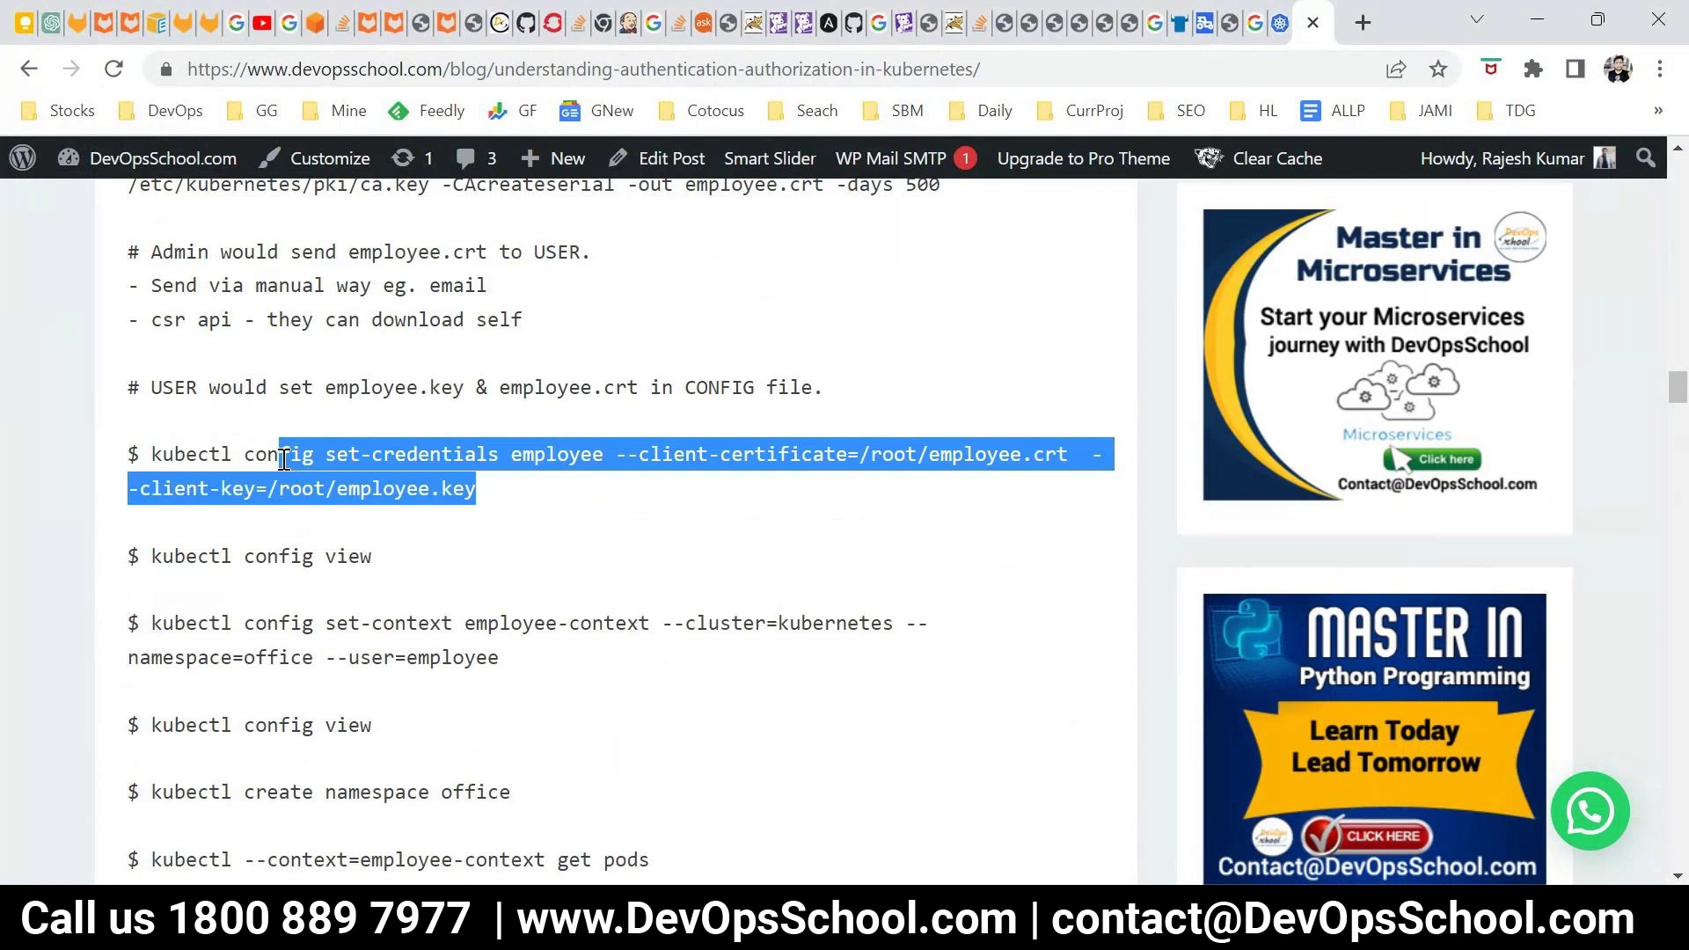
{"action": "left_click_drag", "start_coordinate": [150, 556], "coordinate": [372, 556]}
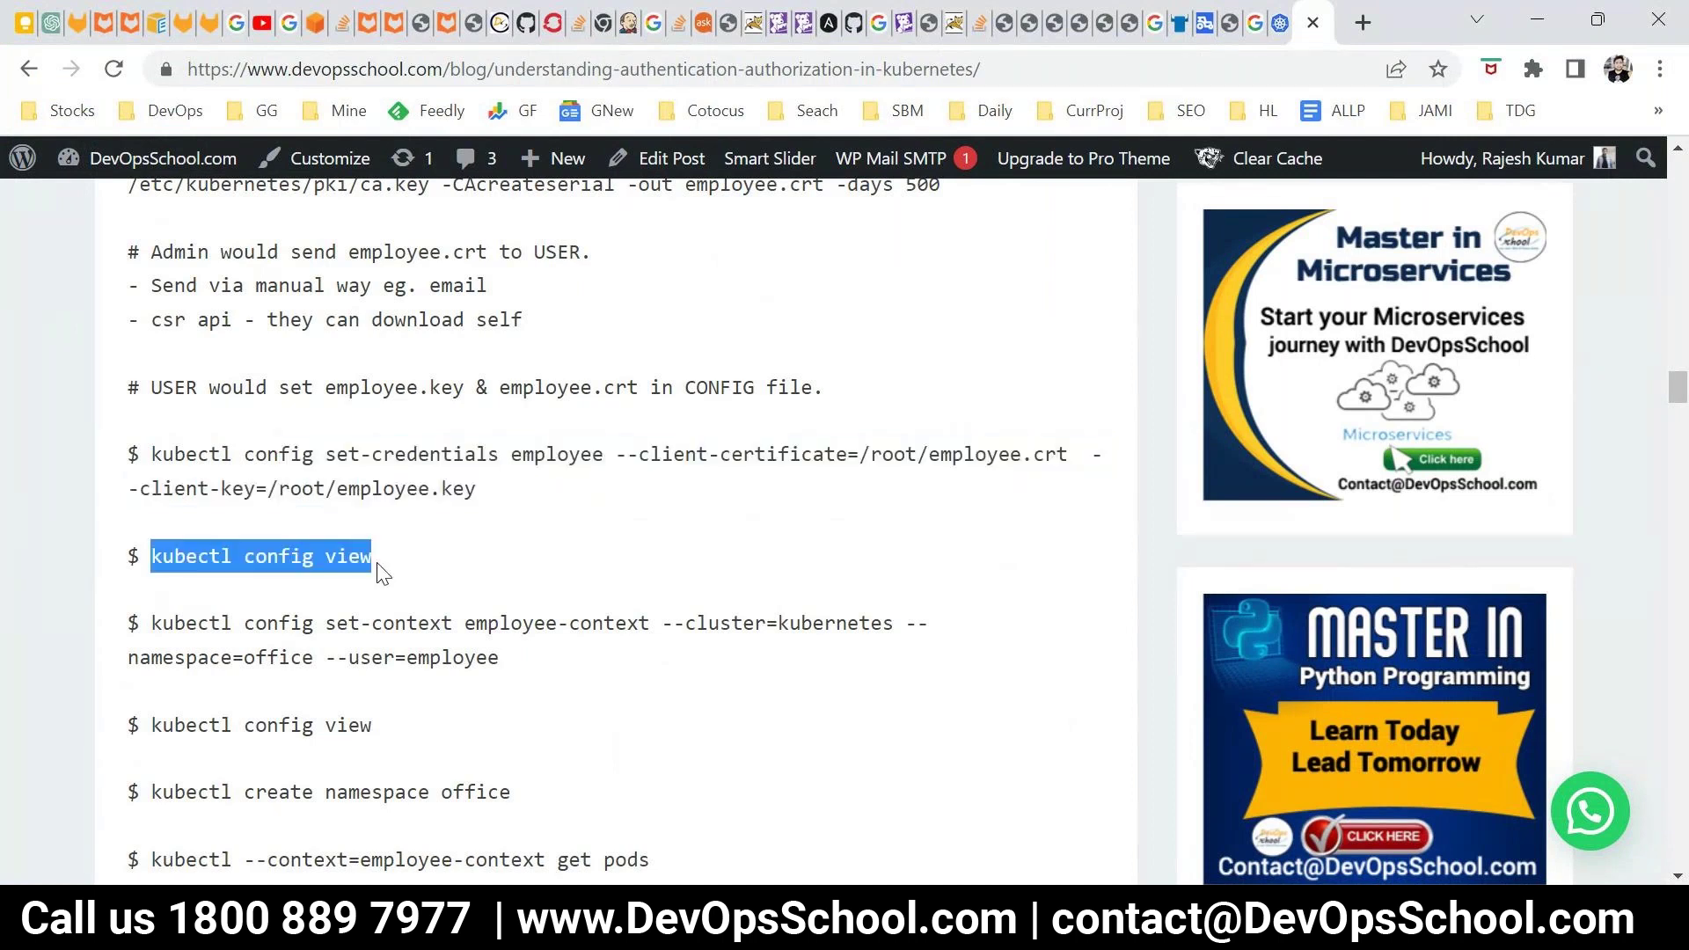
{"action": "key", "text": "ctrl+c"}
{"action": "key", "text": "alt+Tab"}
{"action": "right_click", "coordinate": [526, 362]}
{"action": "key", "text": "Return"}
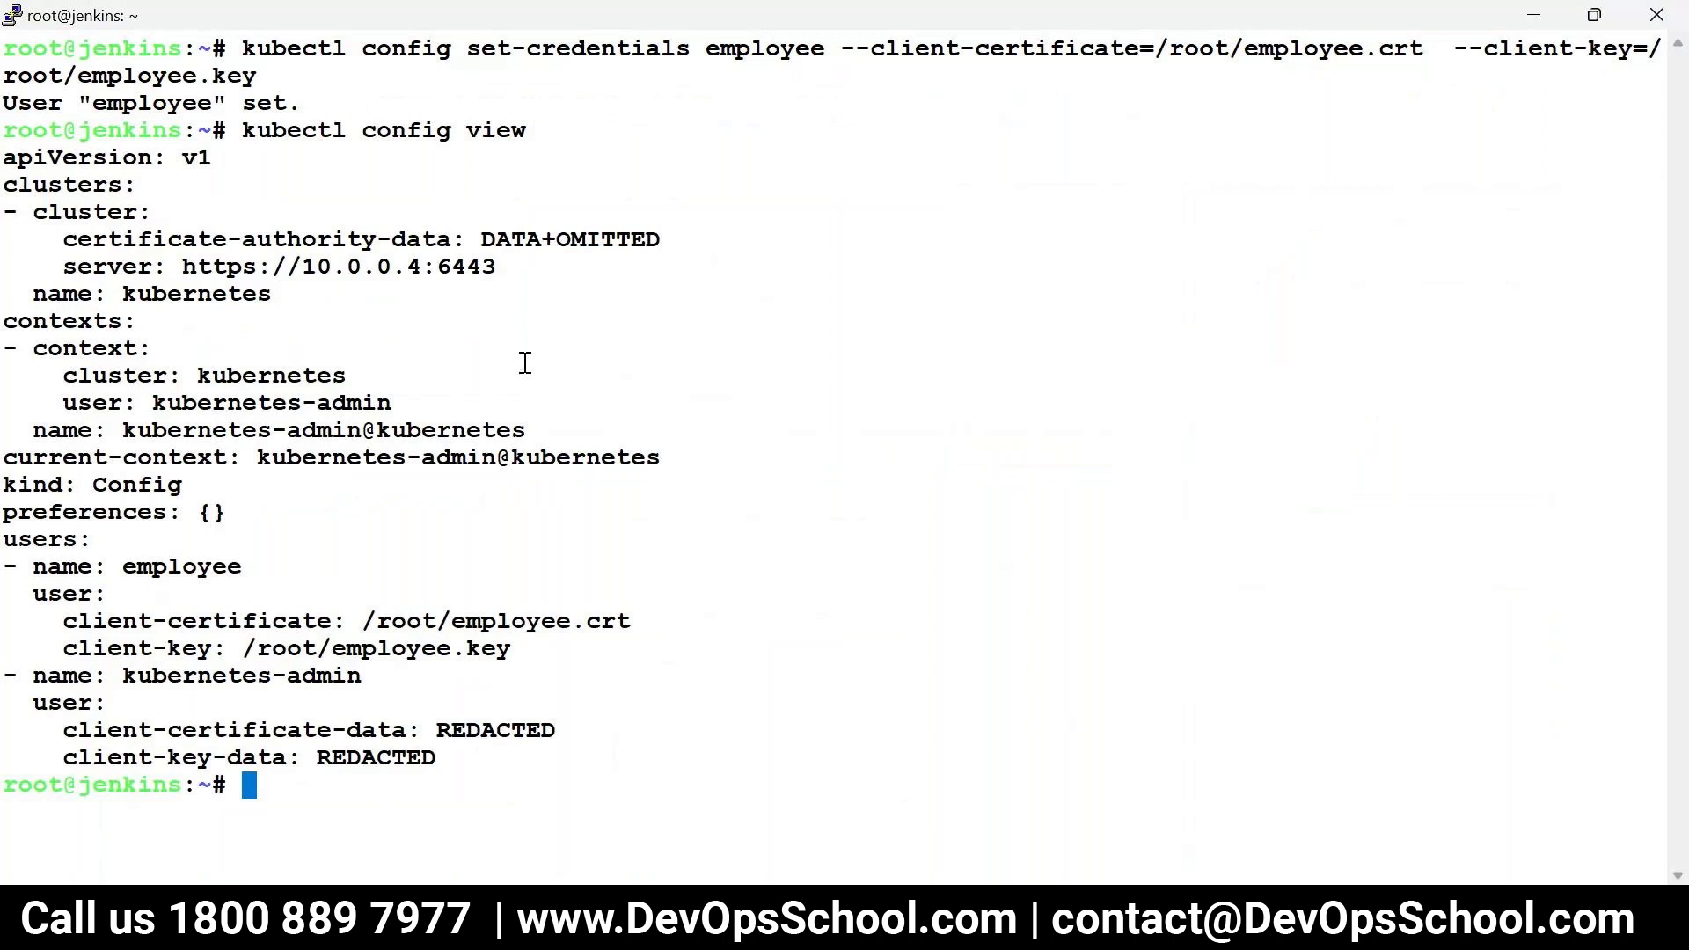
{"action": "left_click_drag", "start_coordinate": [49, 570], "coordinate": [355, 640]}
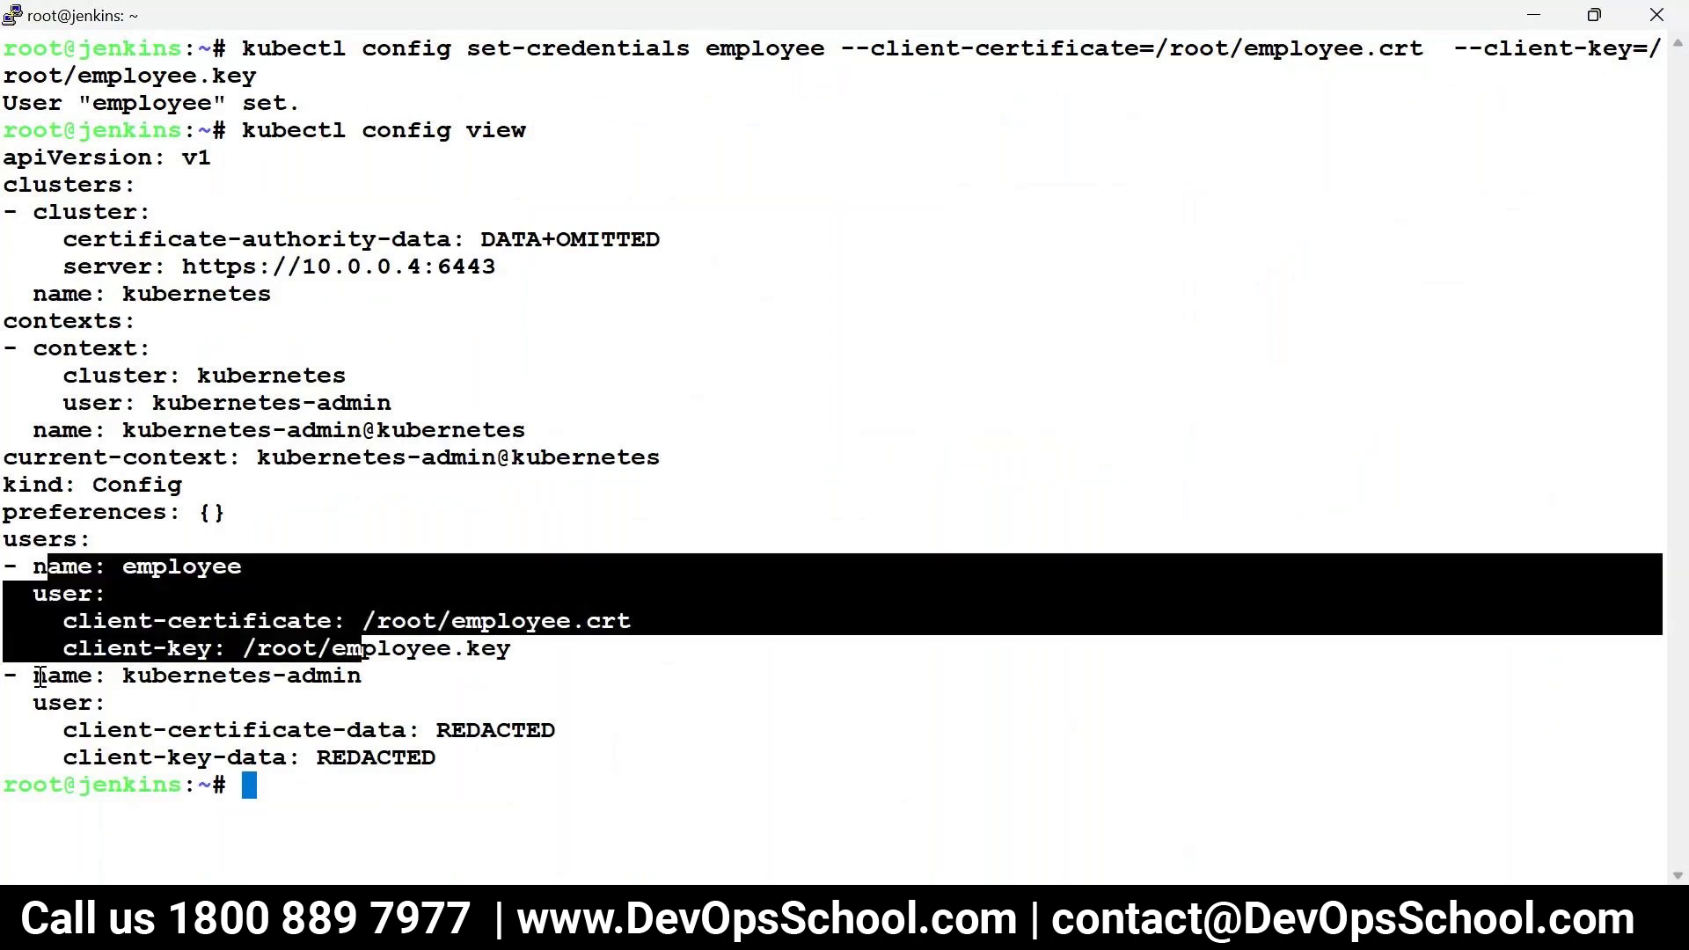
{"action": "left_click_drag", "start_coordinate": [40, 678], "coordinate": [478, 750]}
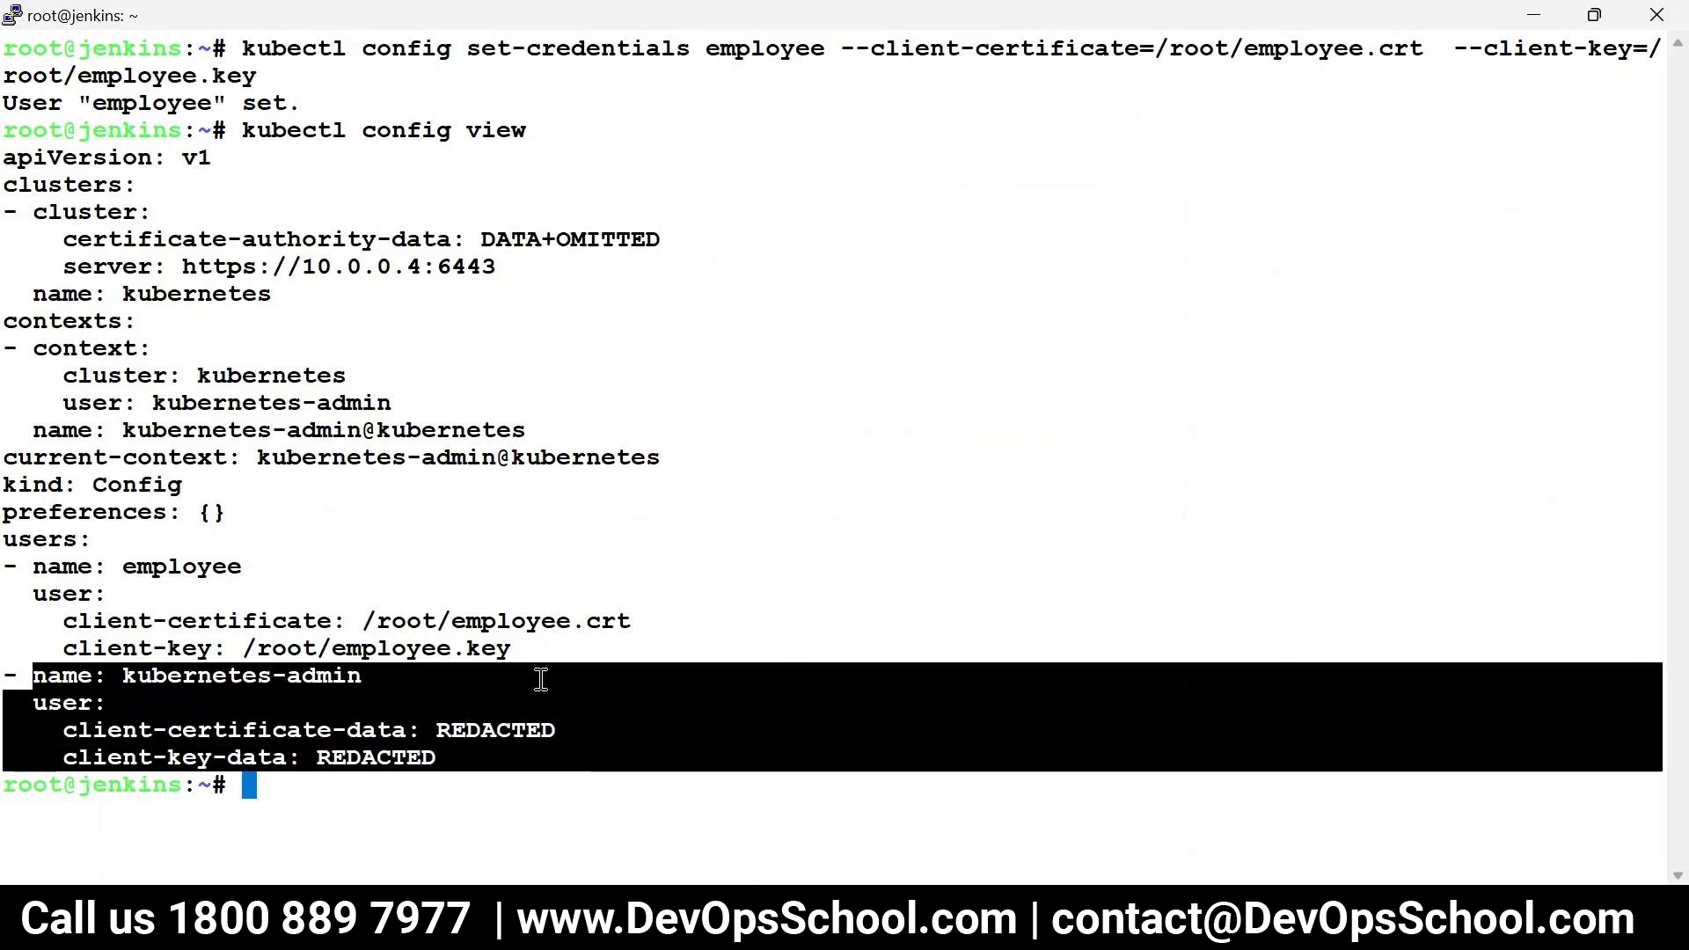
{"action": "mouse_move", "coordinate": [541, 658]}
{"action": "left_mouse_down"}
{"action": "mouse_move", "coordinate": [137, 621]}
{"action": "mouse_move", "coordinate": [33, 599]}
{"action": "mouse_move", "coordinate": [5, 541]}
{"action": "mouse_move", "coordinate": [511, 651]}
{"action": "left_mouse_up"}
{"action": "left_click", "coordinate": [4, 541]}
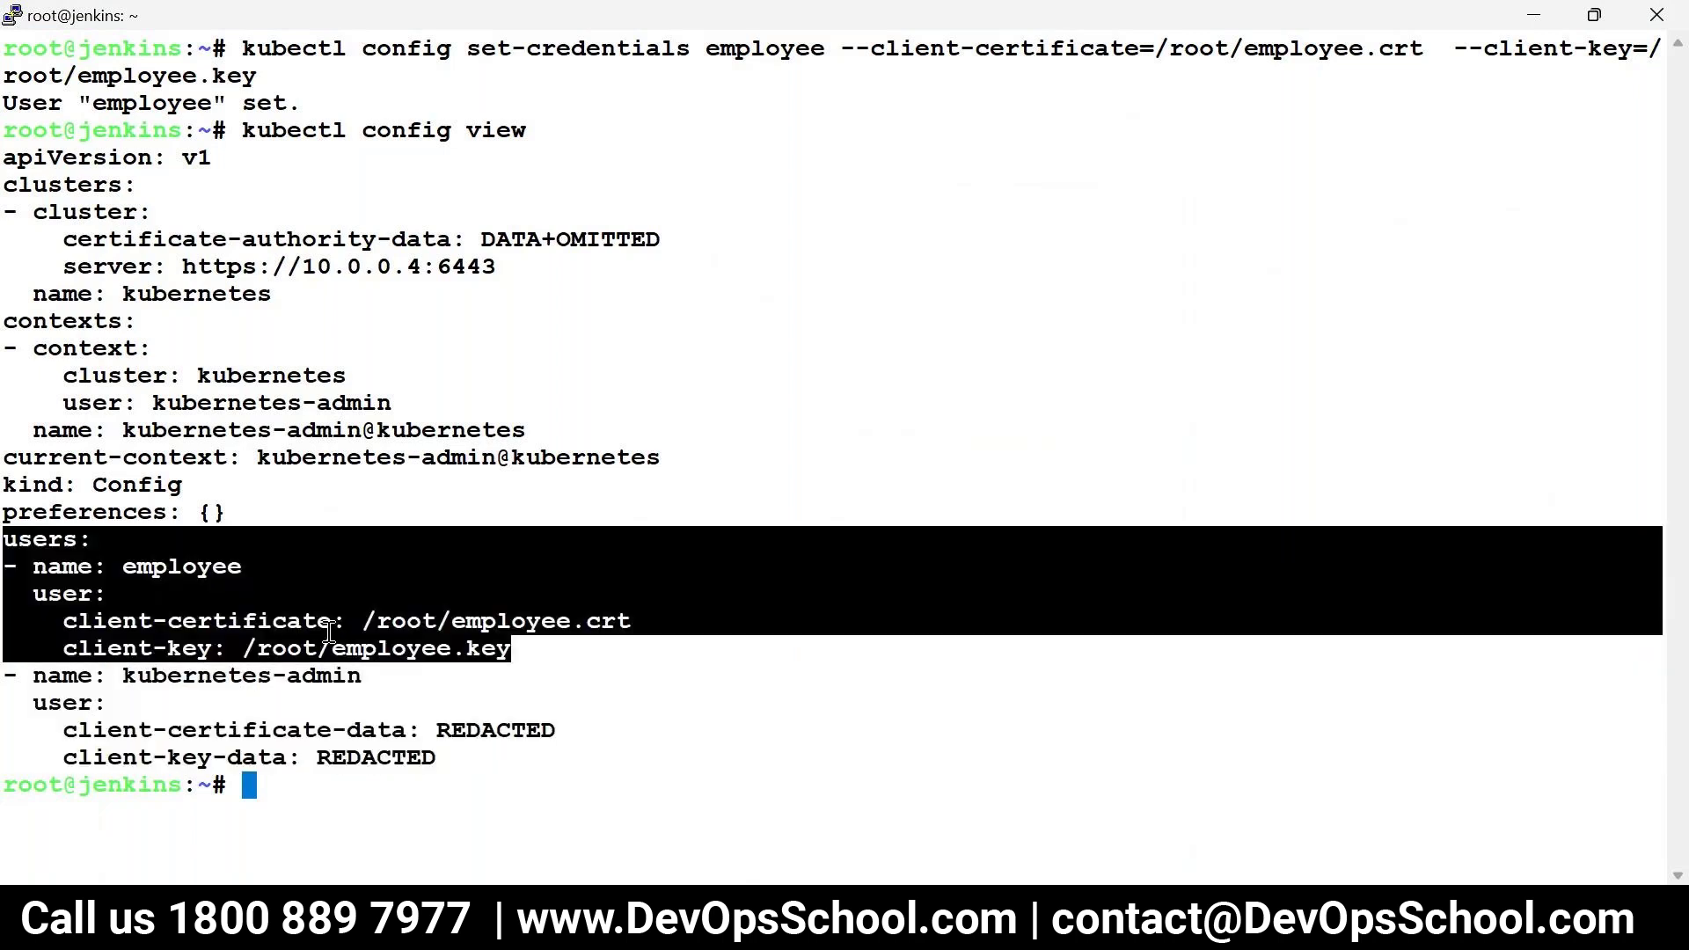
Step: Copy the article's set-context command and run kubectl config set-context employee-context --cluster=kubernetes --namespace=office --user=employee in the terminal
{"action": "key", "text": "alt+Tab"}
{"action": "scroll", "coordinate": [361, 638], "scroll_direction": "down", "scroll_amount": 1}
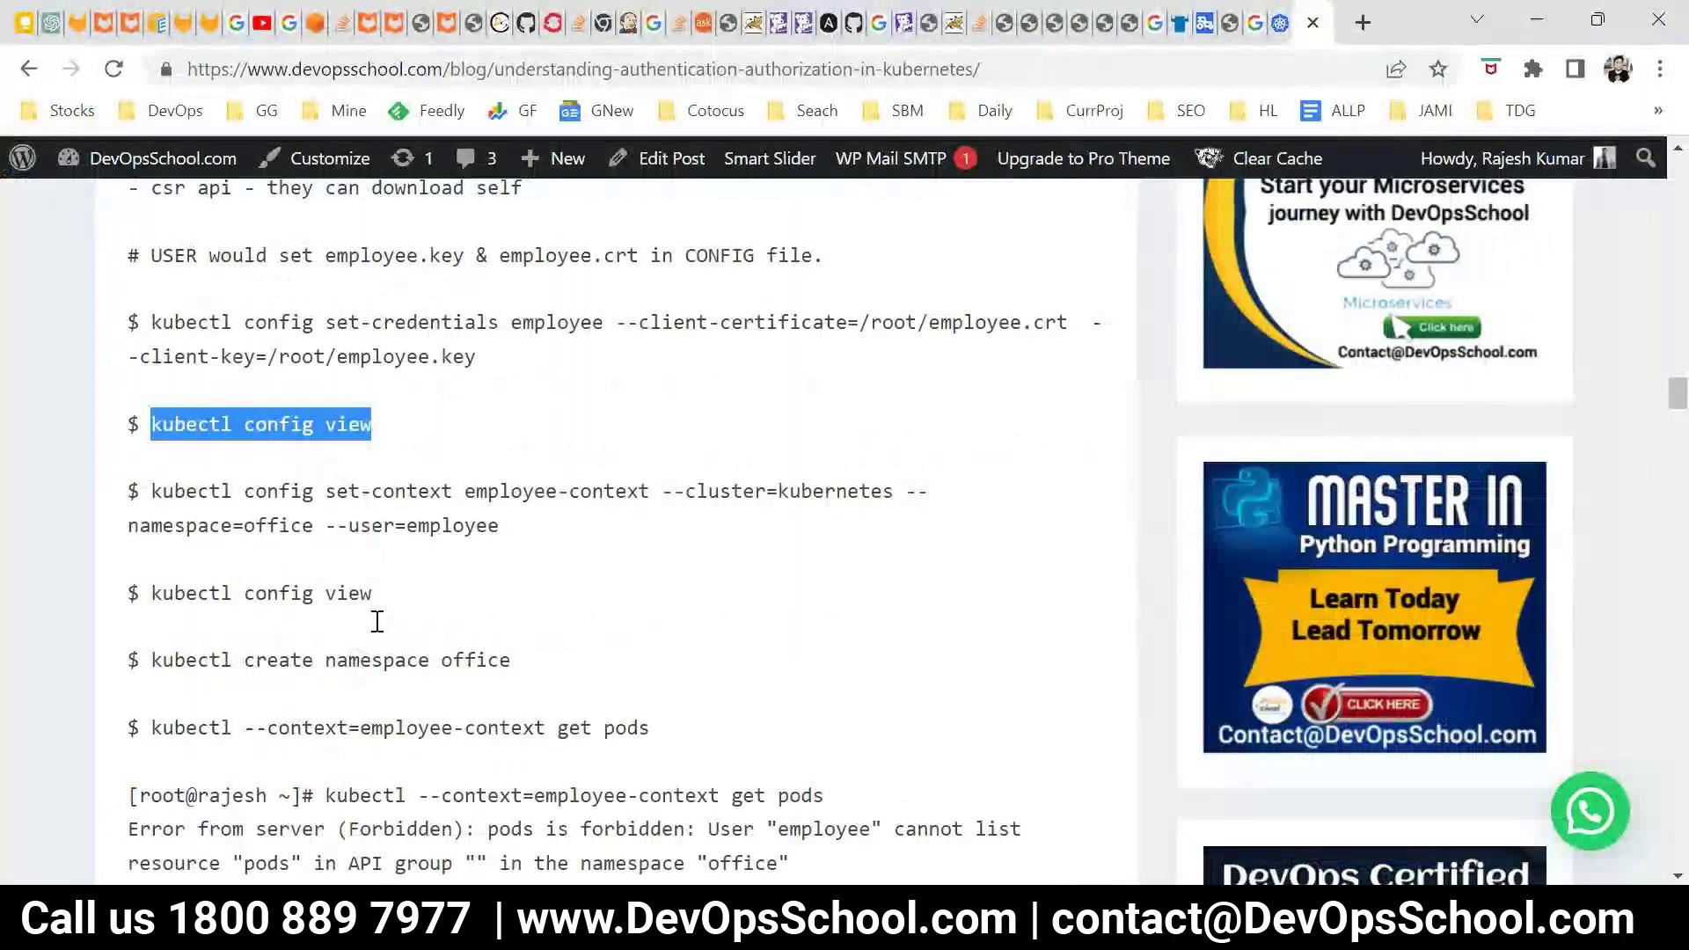
{"action": "left_click_drag", "start_coordinate": [326, 492], "coordinate": [455, 497]}
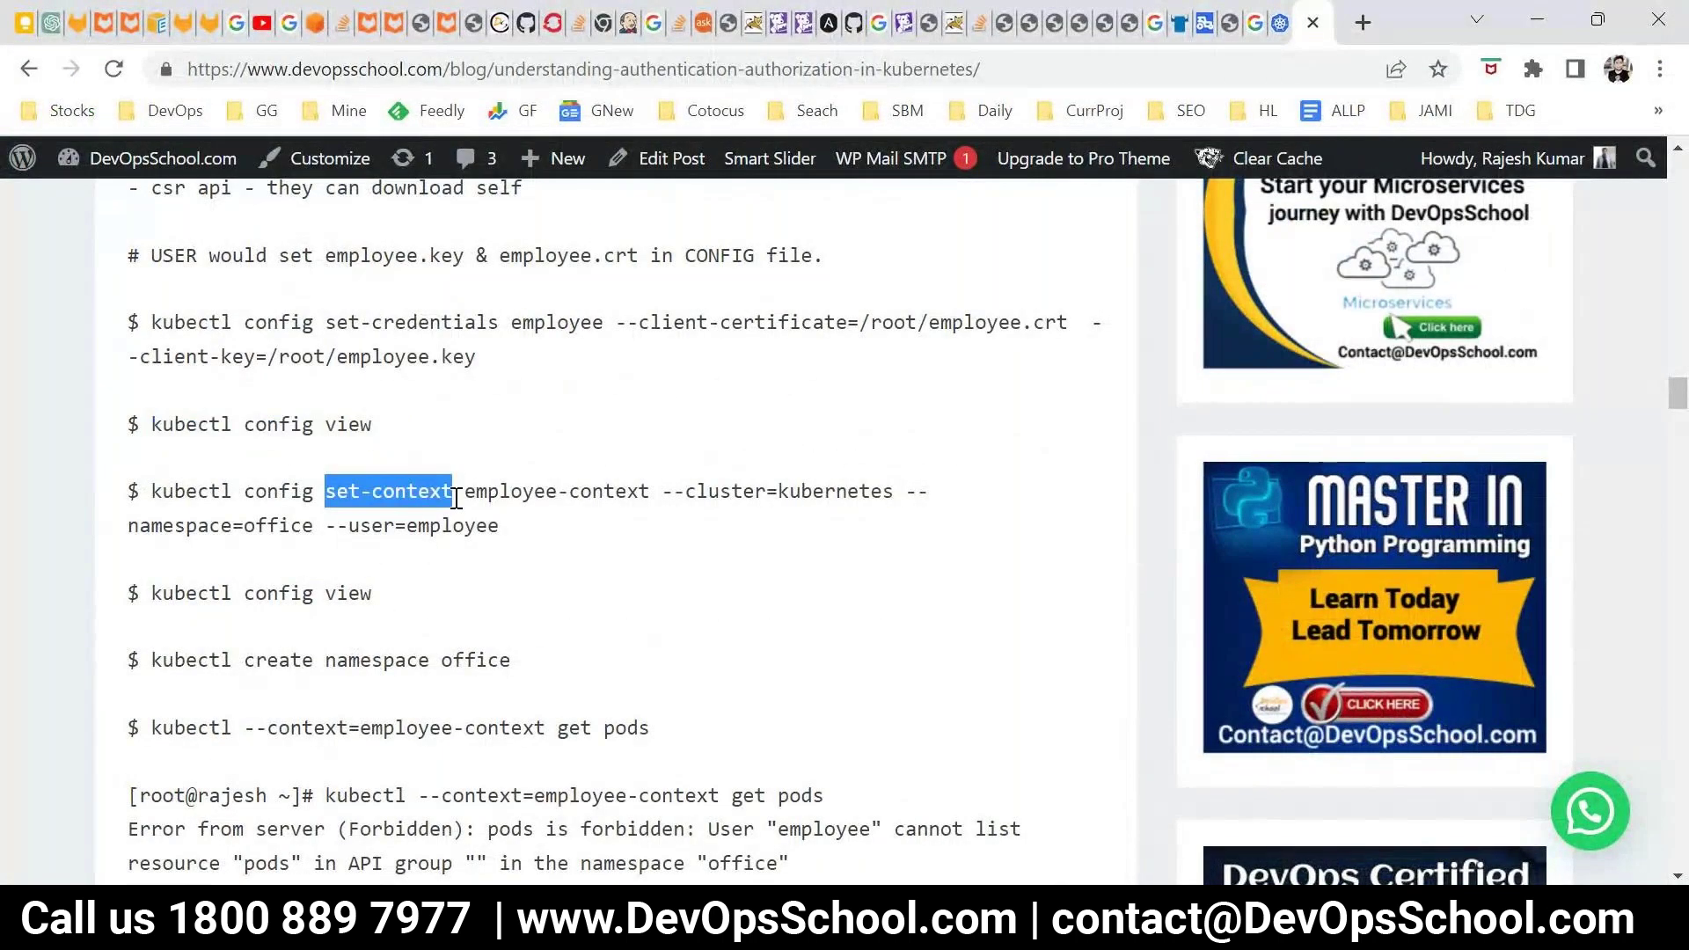
{"action": "left_click", "coordinate": [490, 490]}
{"action": "left_click_drag", "start_coordinate": [499, 526], "coordinate": [152, 490]}
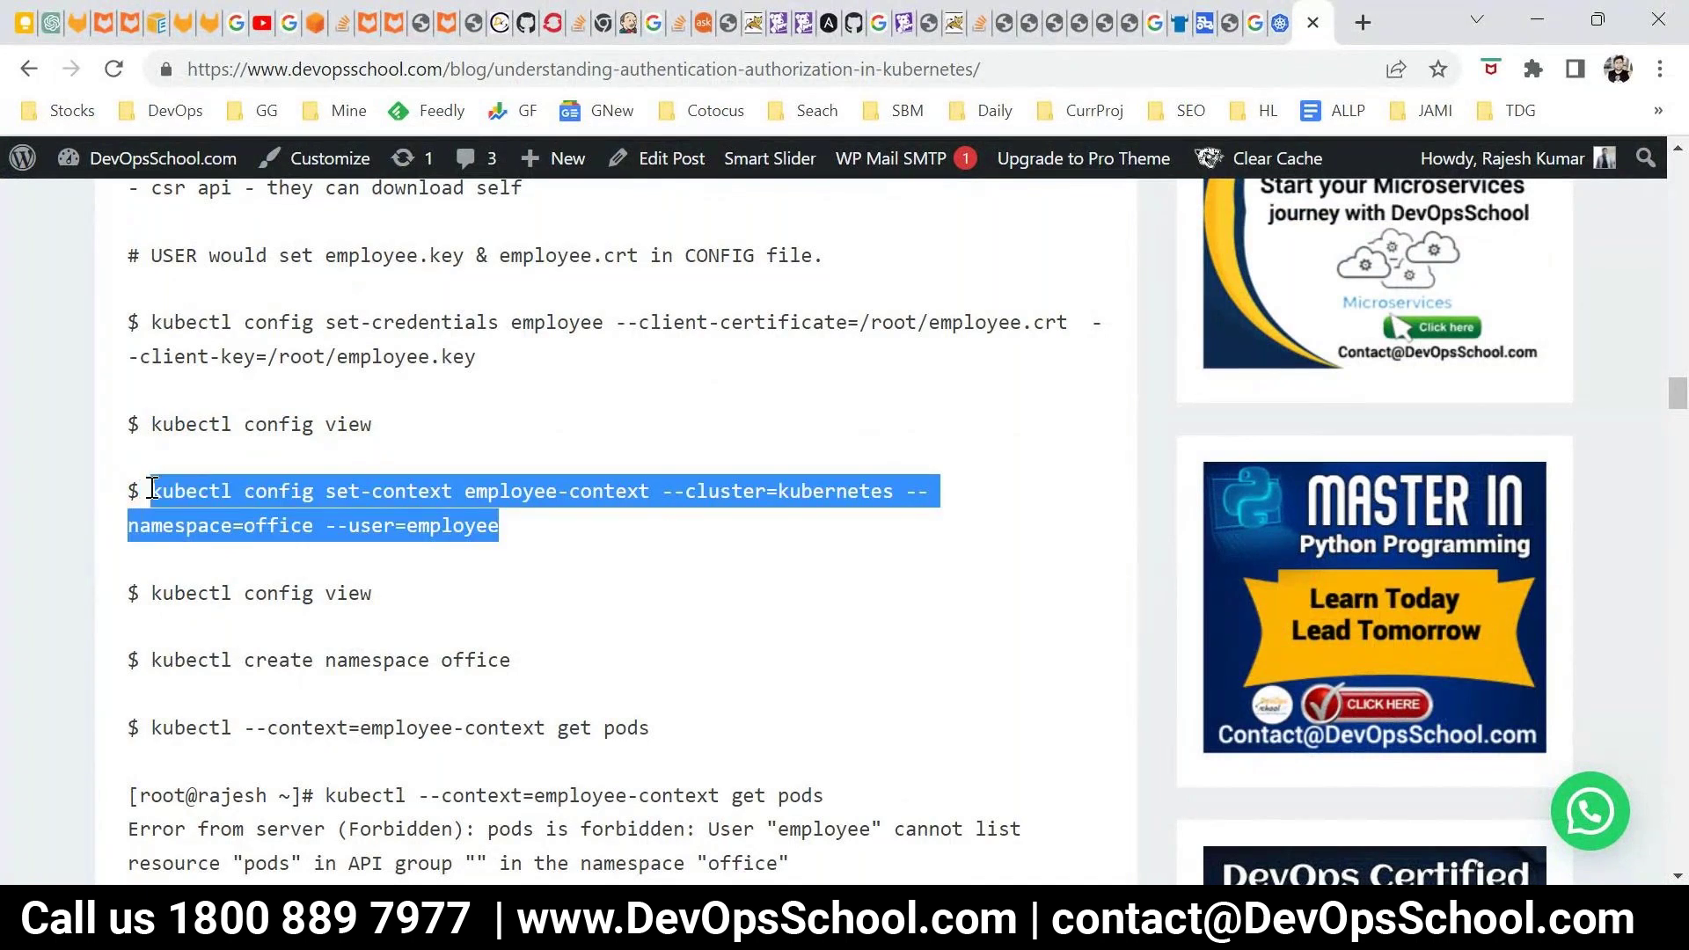
{"action": "key", "text": "ctrl+c"}
{"action": "key", "text": "alt+Tab"}
{"action": "right_click", "coordinate": [691, 378]}
{"action": "key", "text": "Return"}
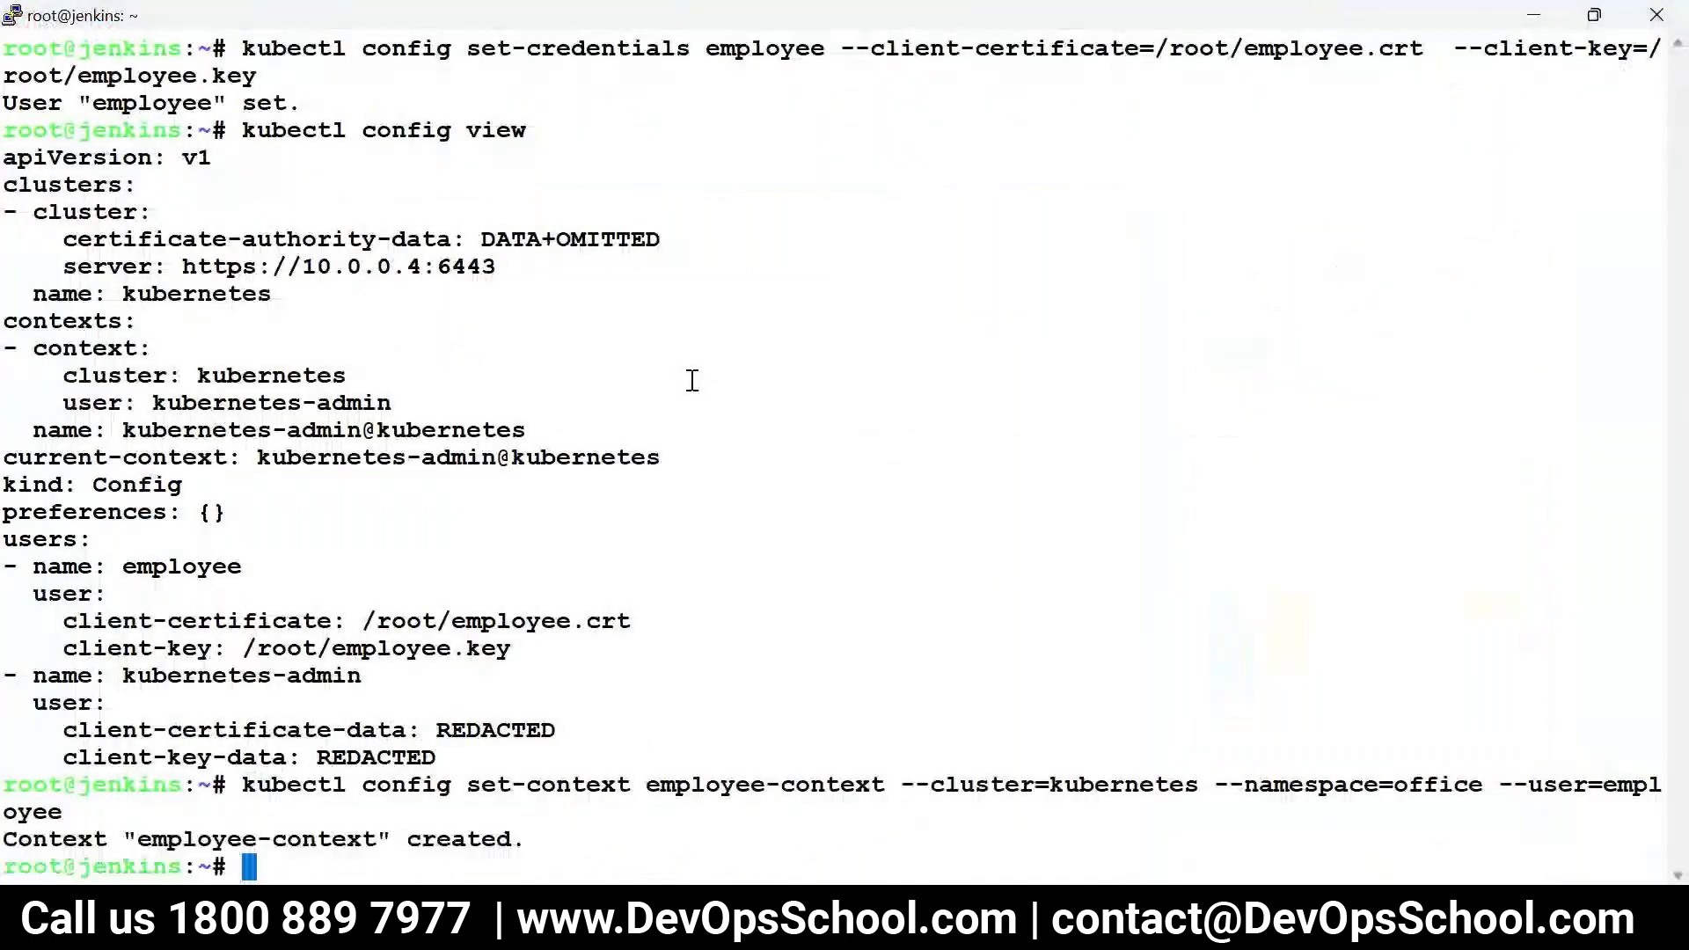
Step: Clear the terminal, rerun the article's kubectl config view command and compare the employee-context and kubernetes-admin@kubernetes context entries
{"action": "key", "text": "alt+Tab"}
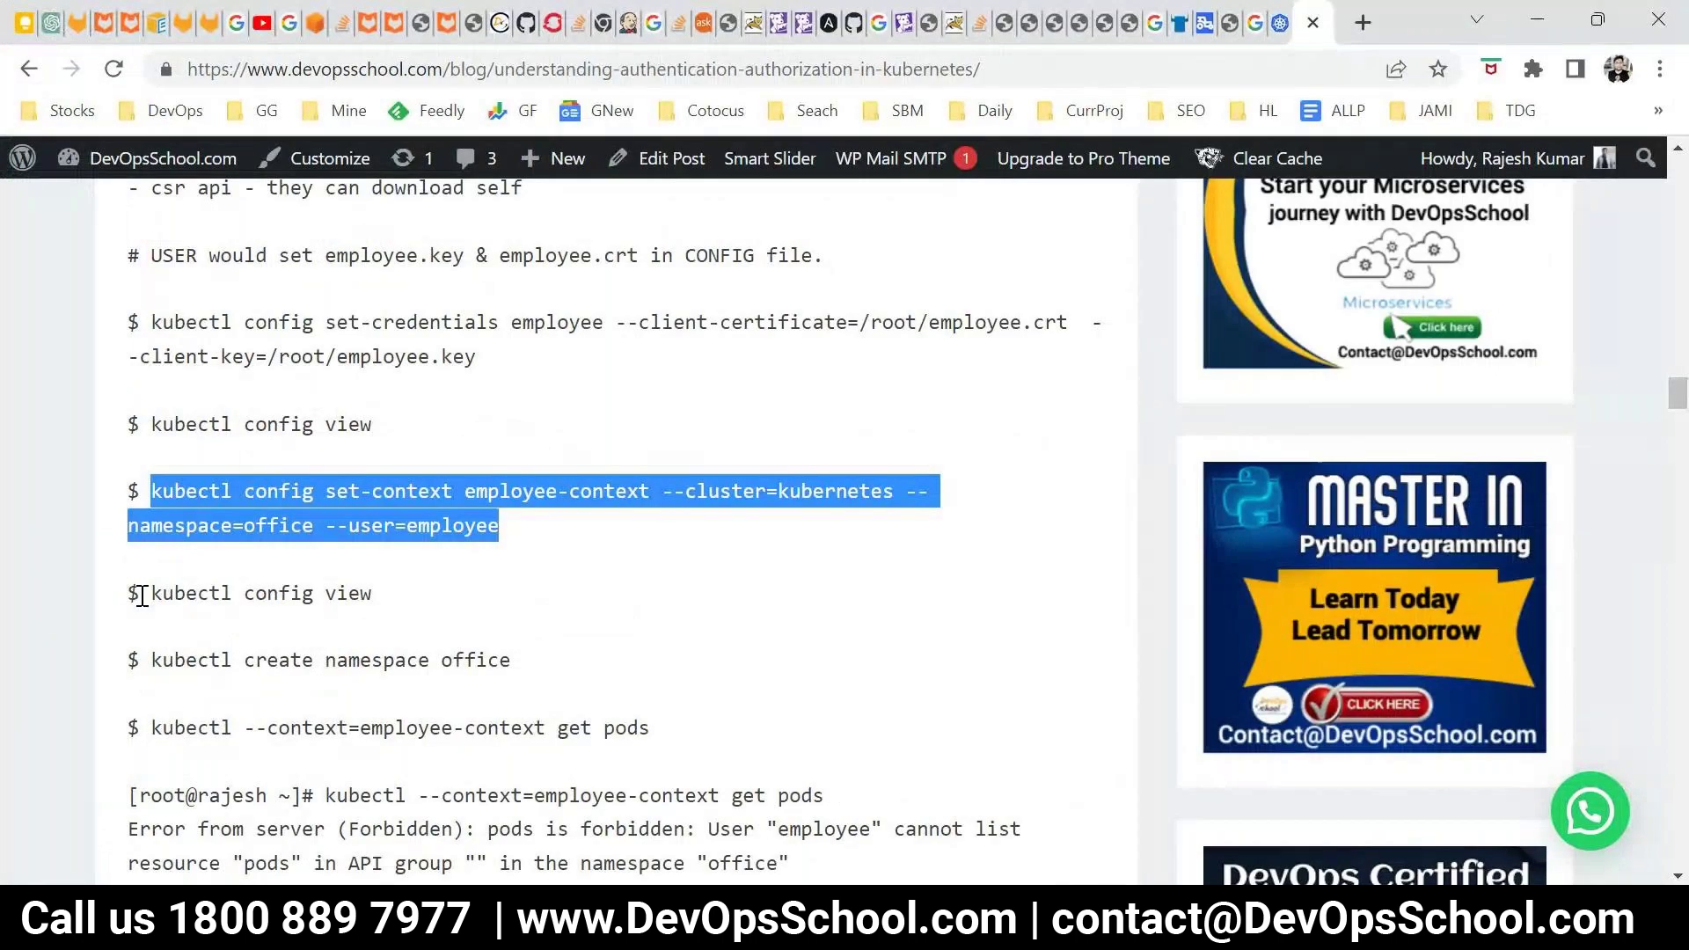
{"action": "left_click_drag", "start_coordinate": [140, 596], "coordinate": [196, 595]}
{"action": "key", "text": "alt+Tab"}
{"action": "type", "text": "clear"}
{"action": "key", "text": "Return"}
{"action": "right_click", "coordinate": [655, 438]}
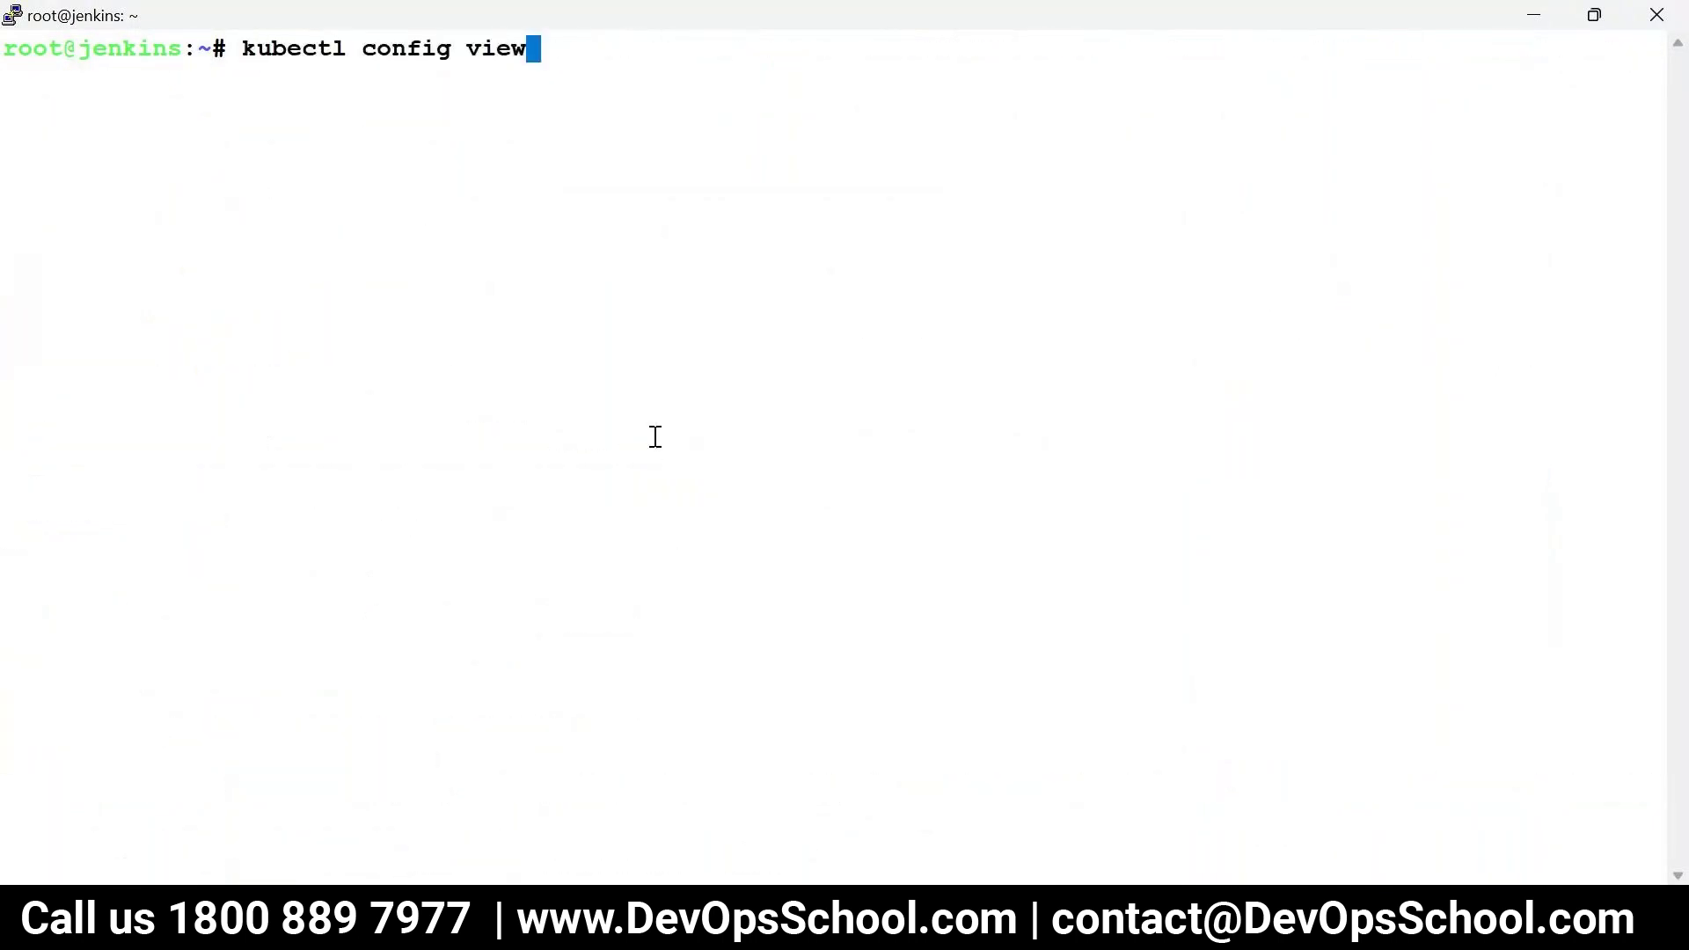
{"action": "key", "text": "Return"}
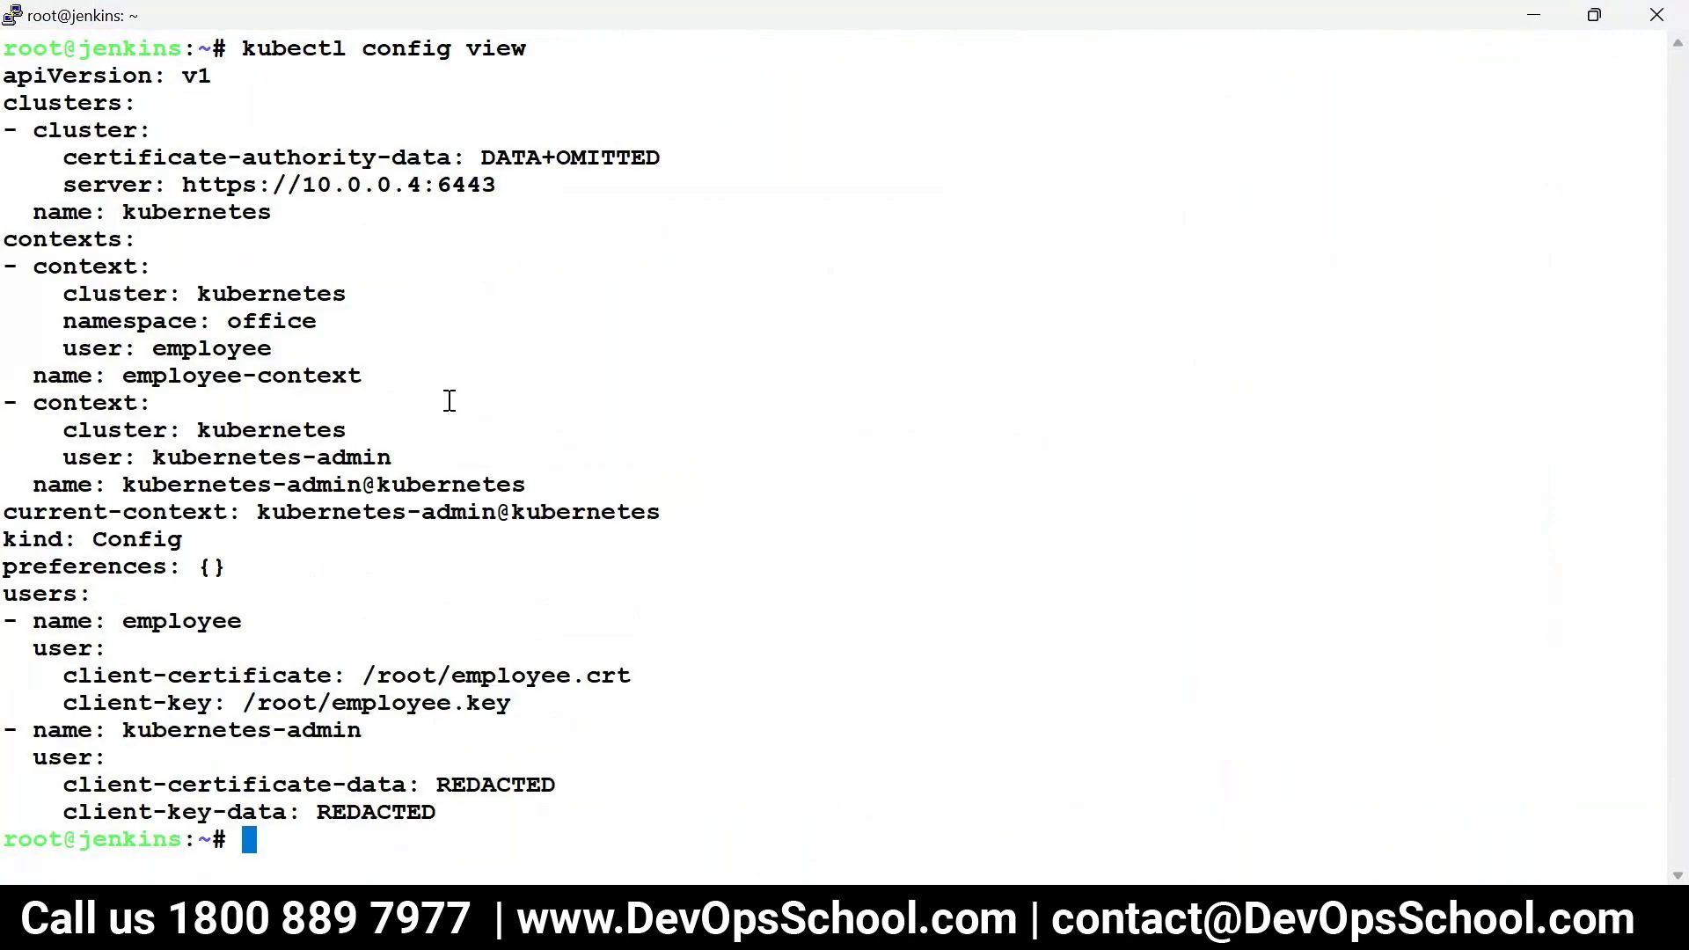
{"action": "left_click_drag", "start_coordinate": [37, 404], "coordinate": [264, 490]}
{"action": "left_click", "coordinate": [56, 275]}
{"action": "mouse_move", "coordinate": [57, 275]}
{"action": "left_mouse_down"}
{"action": "mouse_move", "coordinate": [1214, 387]}
{"action": "mouse_move", "coordinate": [356, 378]}
{"action": "mouse_move", "coordinate": [32, 293]}
{"action": "left_mouse_up"}
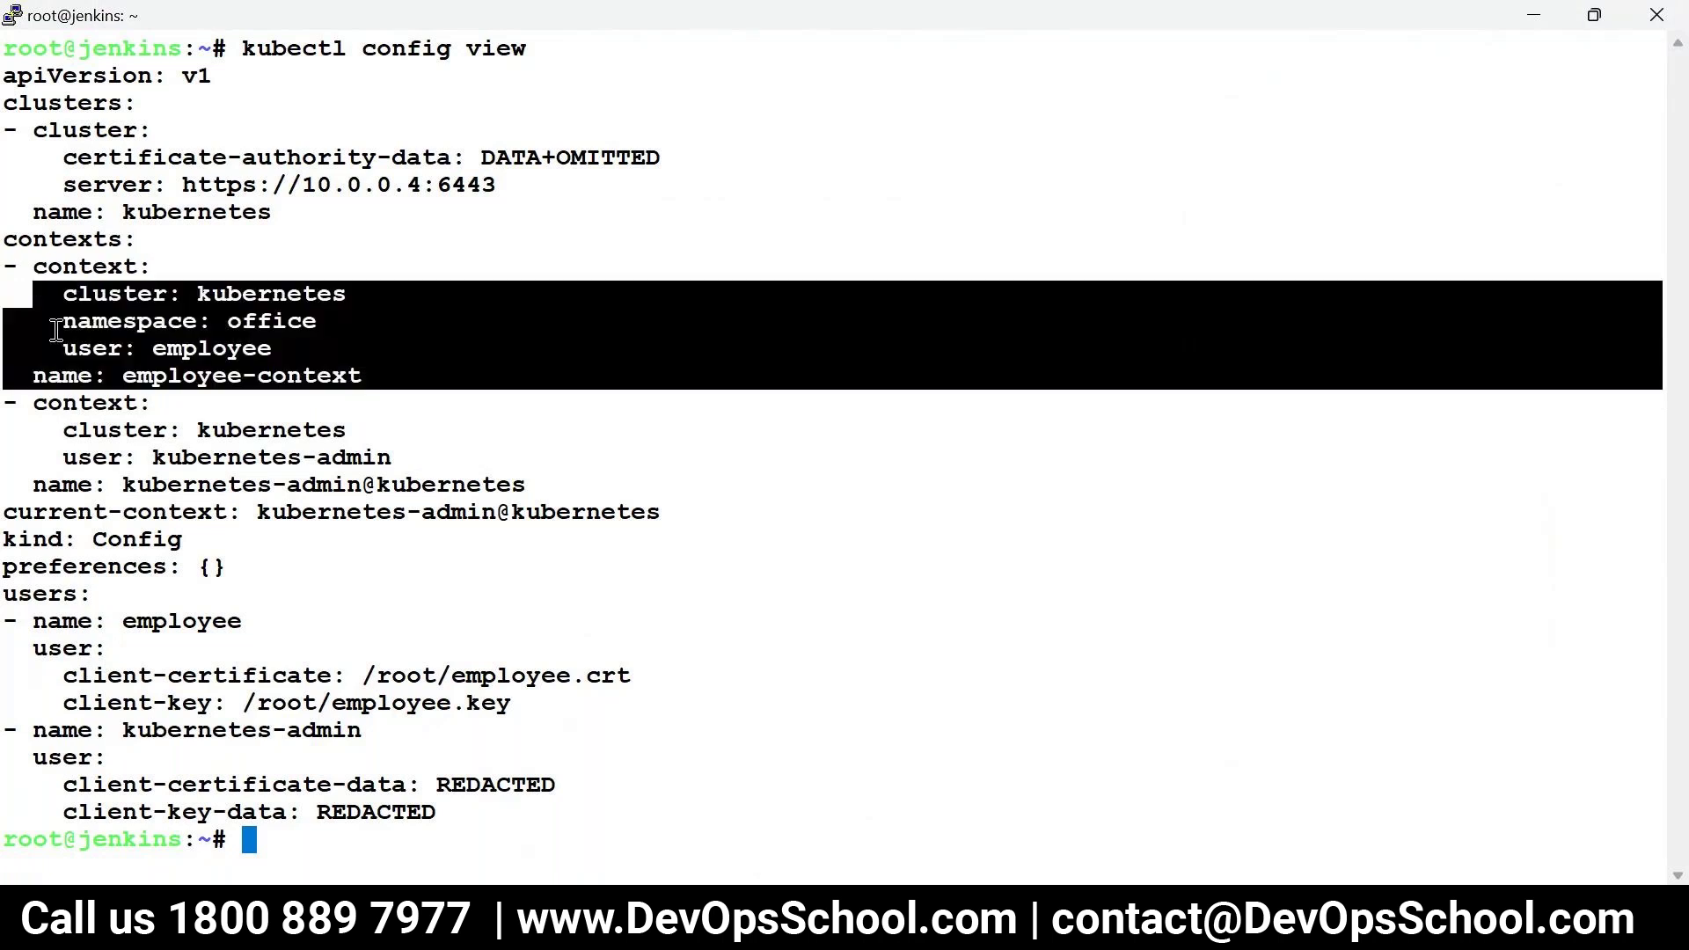
{"action": "left_click_drag", "start_coordinate": [63, 429], "coordinate": [529, 487]}
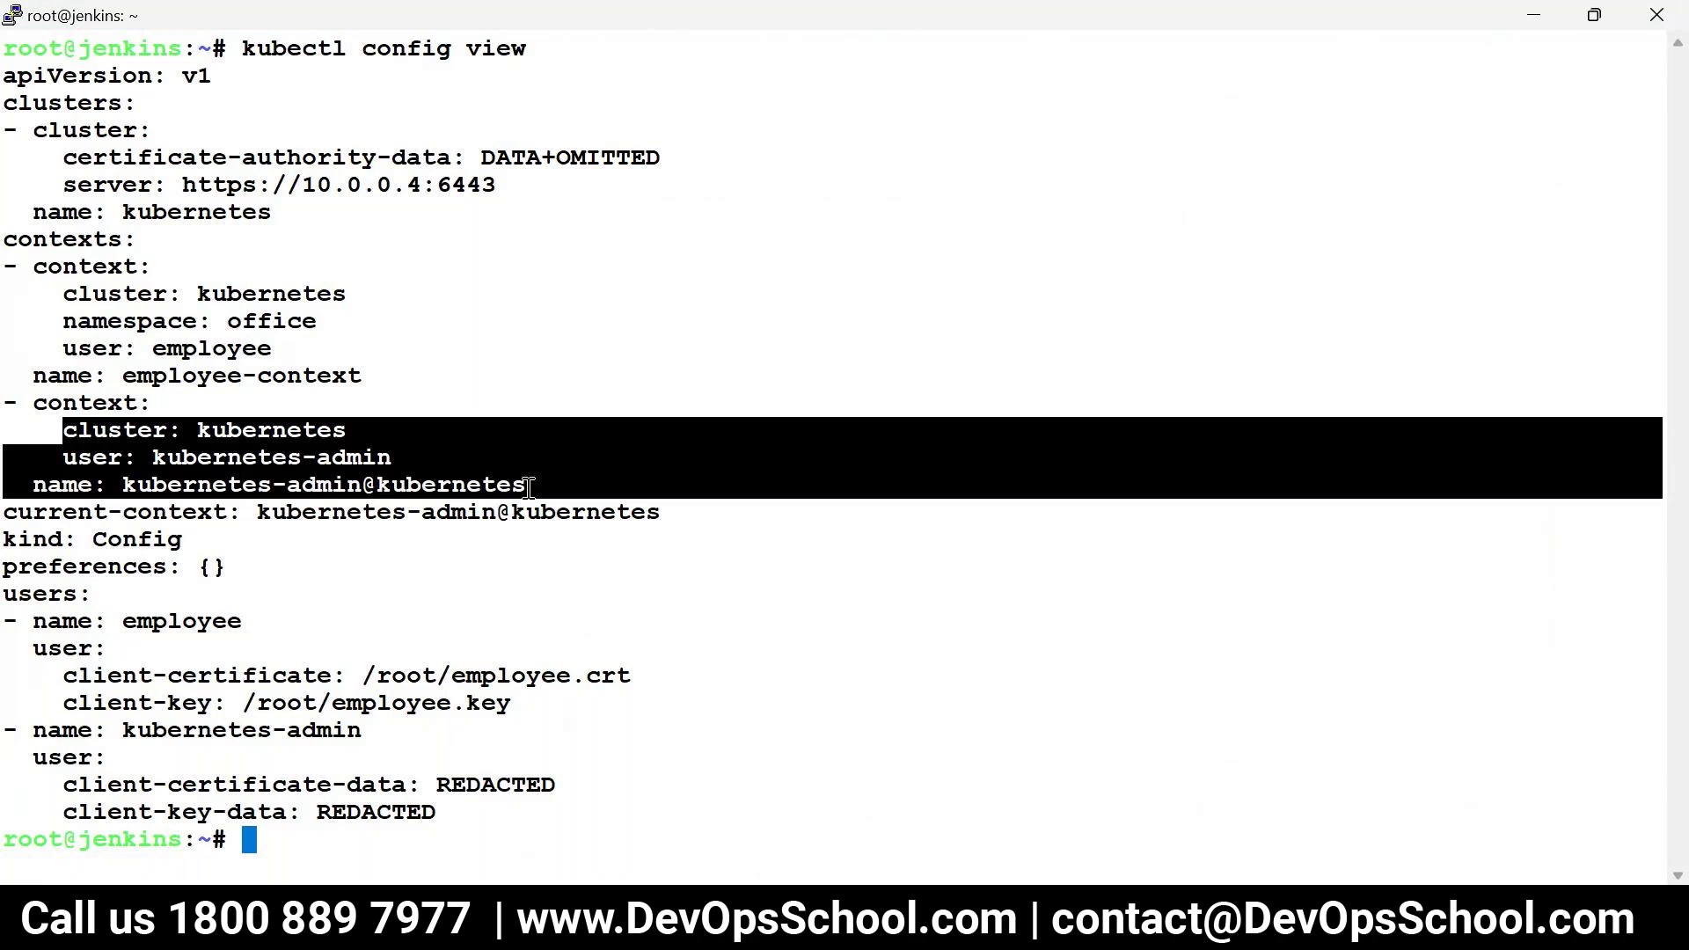
Step: Copy the article's create-namespace command and run kubectl create namespace office in the terminal
{"action": "key", "text": "alt+Tab"}
{"action": "scroll", "coordinate": [464, 531], "scroll_direction": "down", "scroll_amount": 3}
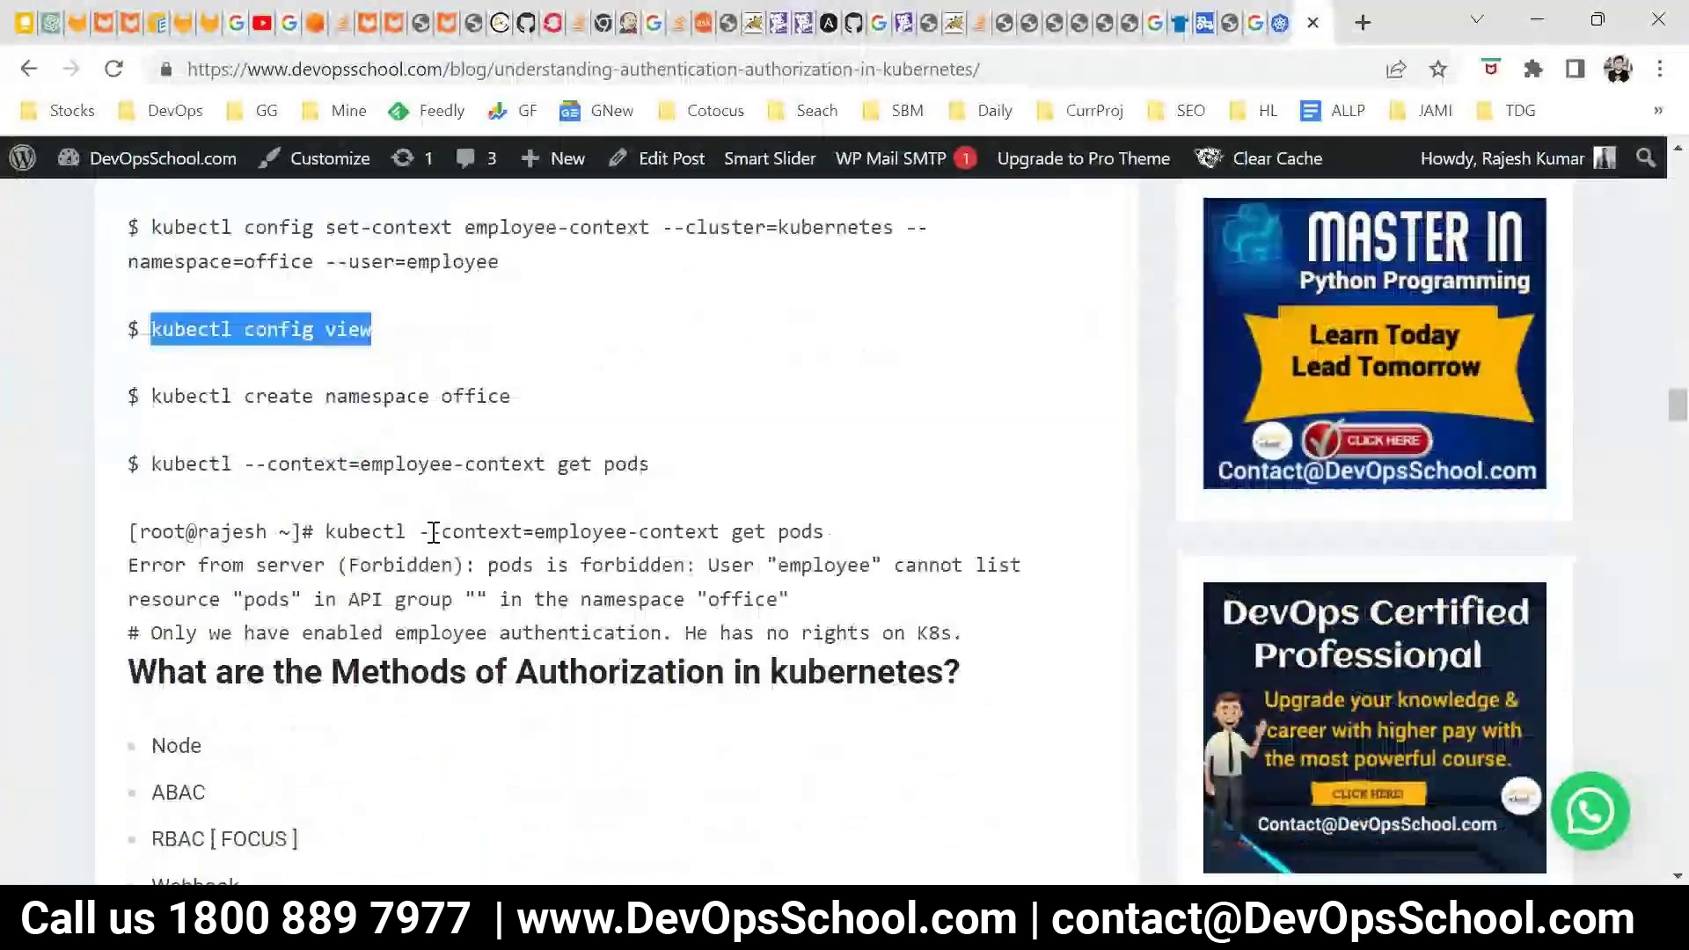
{"action": "left_click_drag", "start_coordinate": [151, 396], "coordinate": [555, 415]}
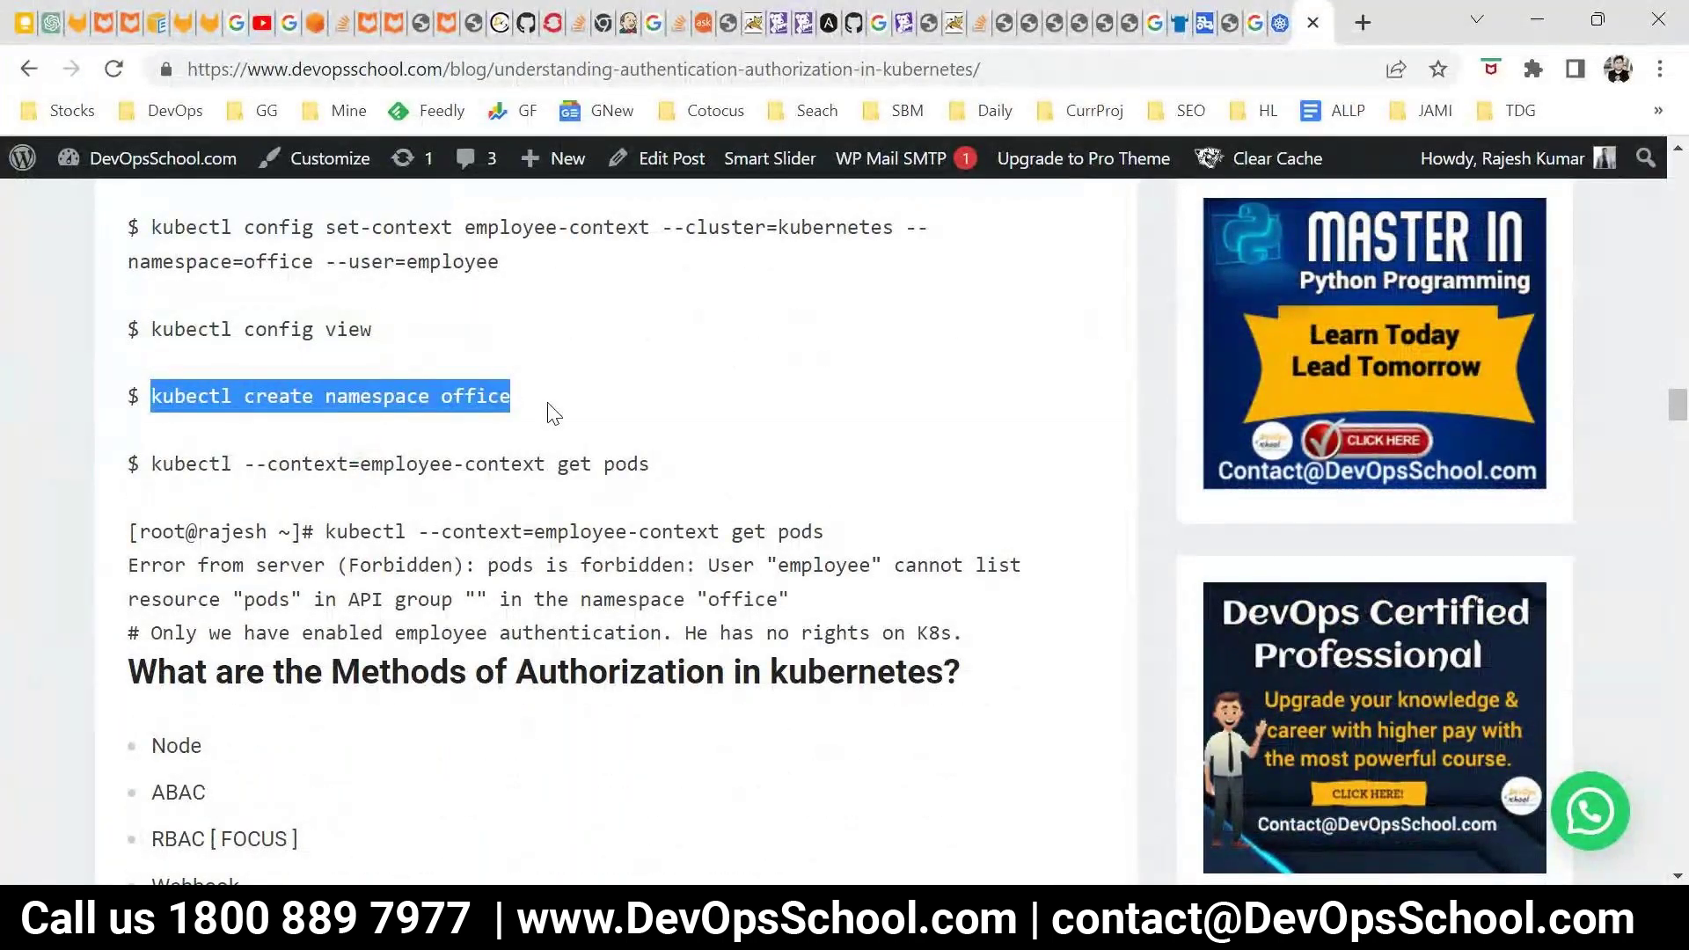
{"action": "key", "text": "ctrl+c"}
{"action": "key", "text": "alt+Tab"}
{"action": "right_click", "coordinate": [766, 234]}
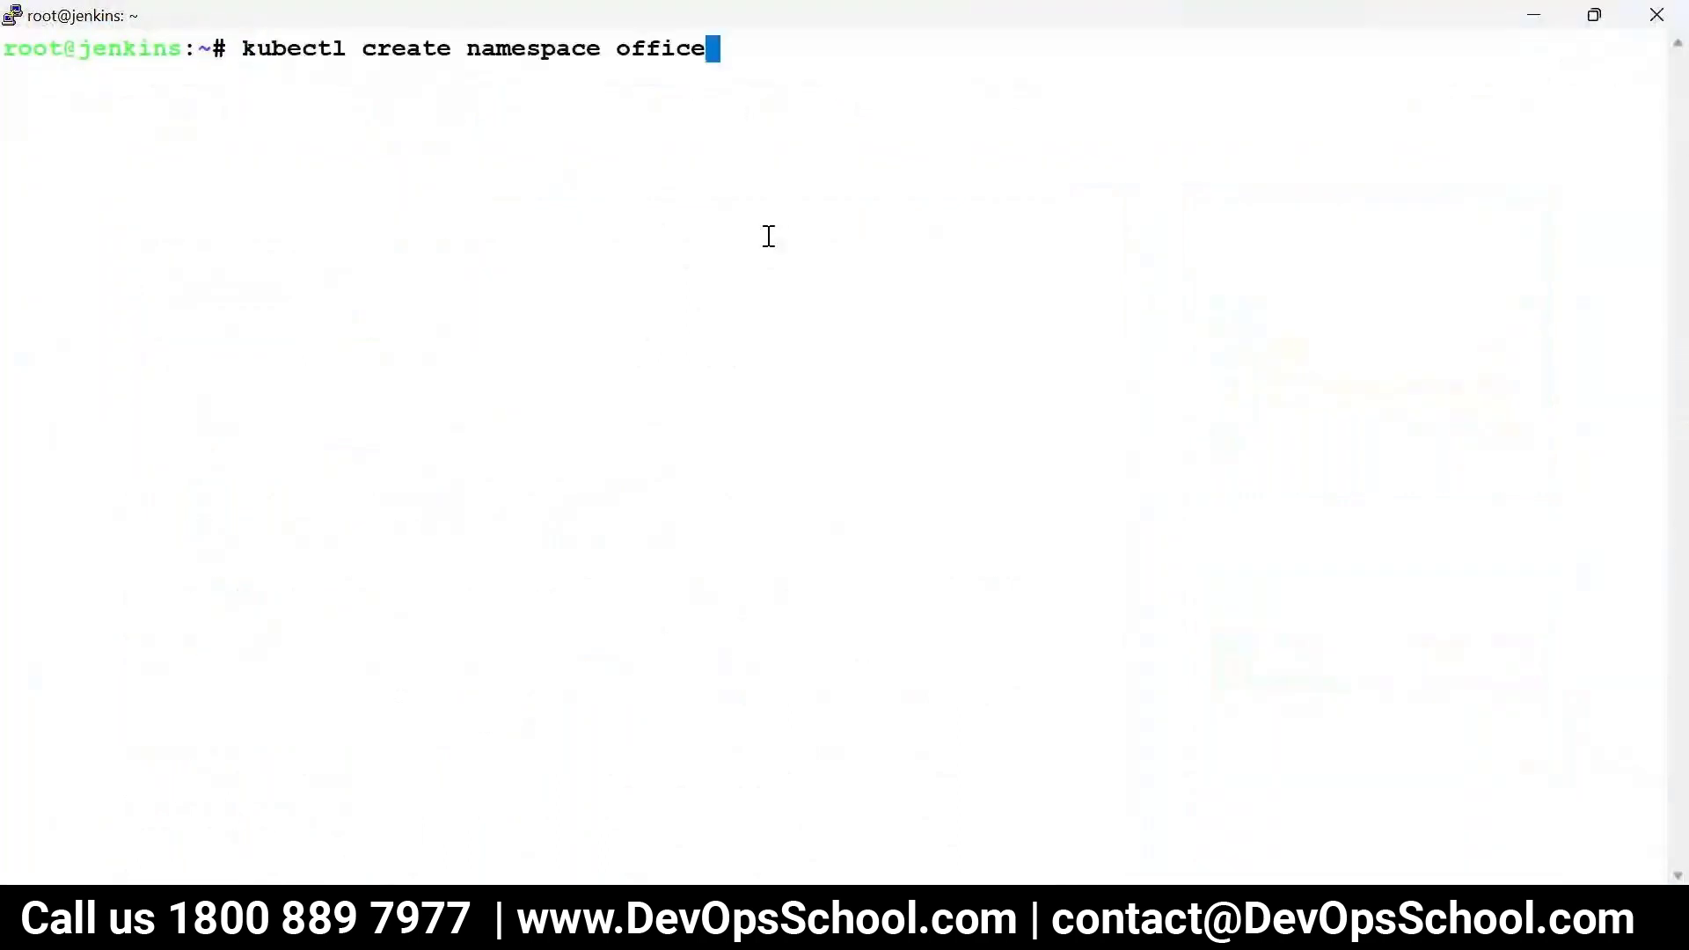
{"action": "key", "text": "Return"}
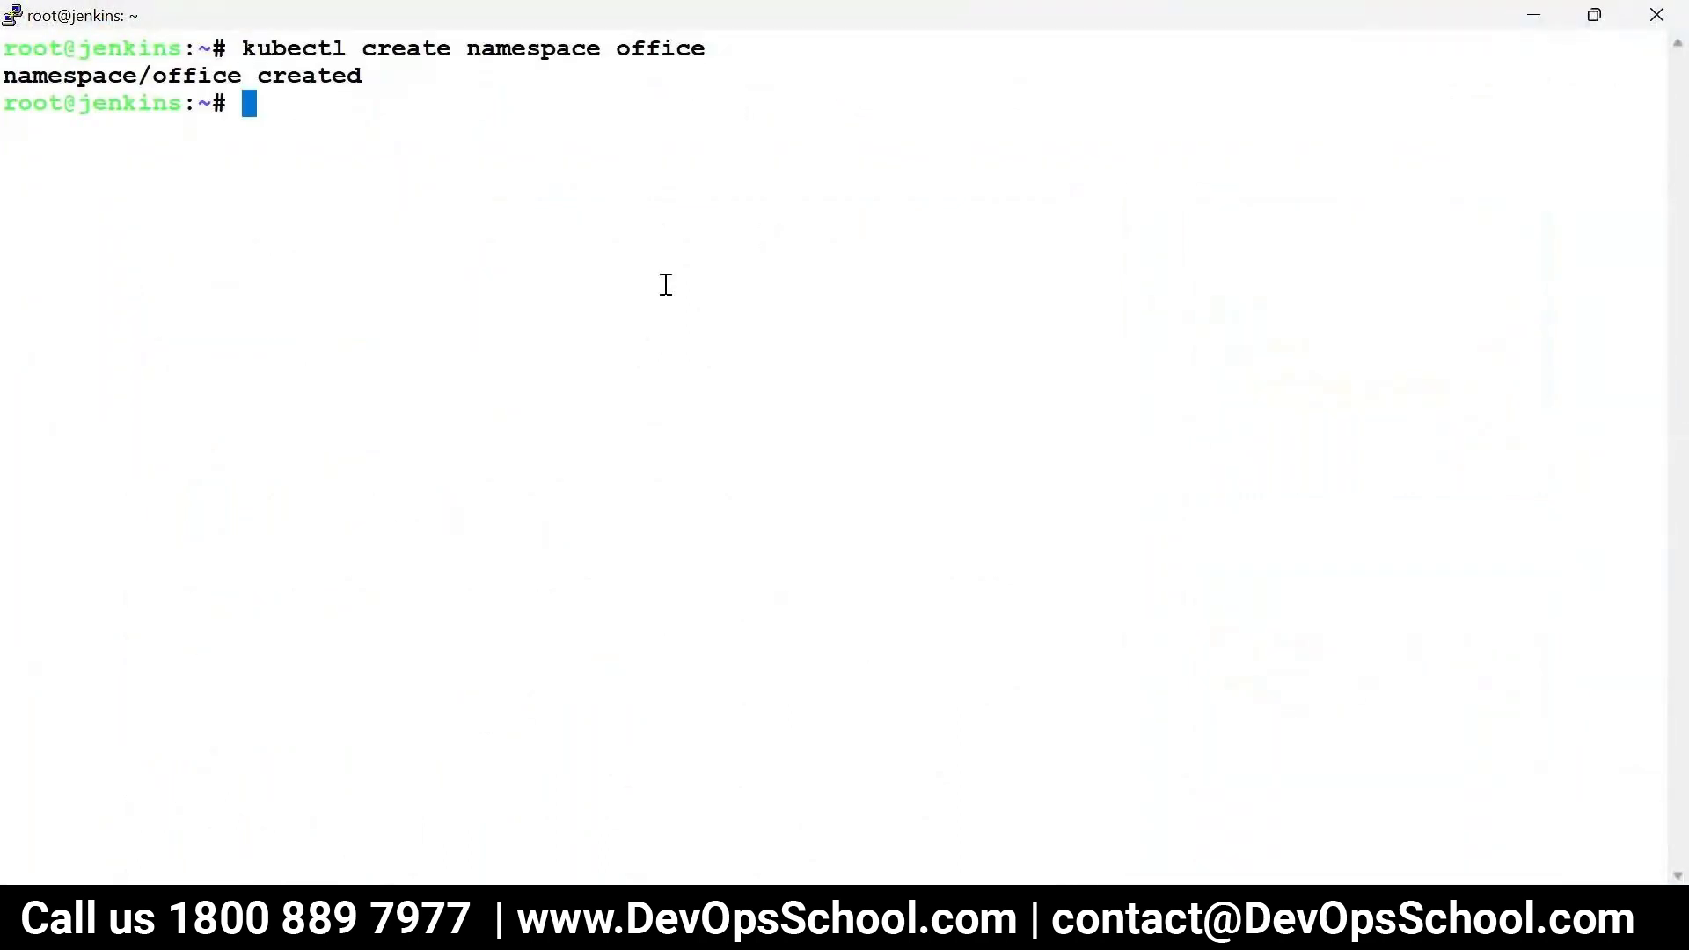
Step: Copy and run the article's kubectl --context=employee-context get pods command, and examine which user the response names
{"action": "key", "text": "alt+Tab"}
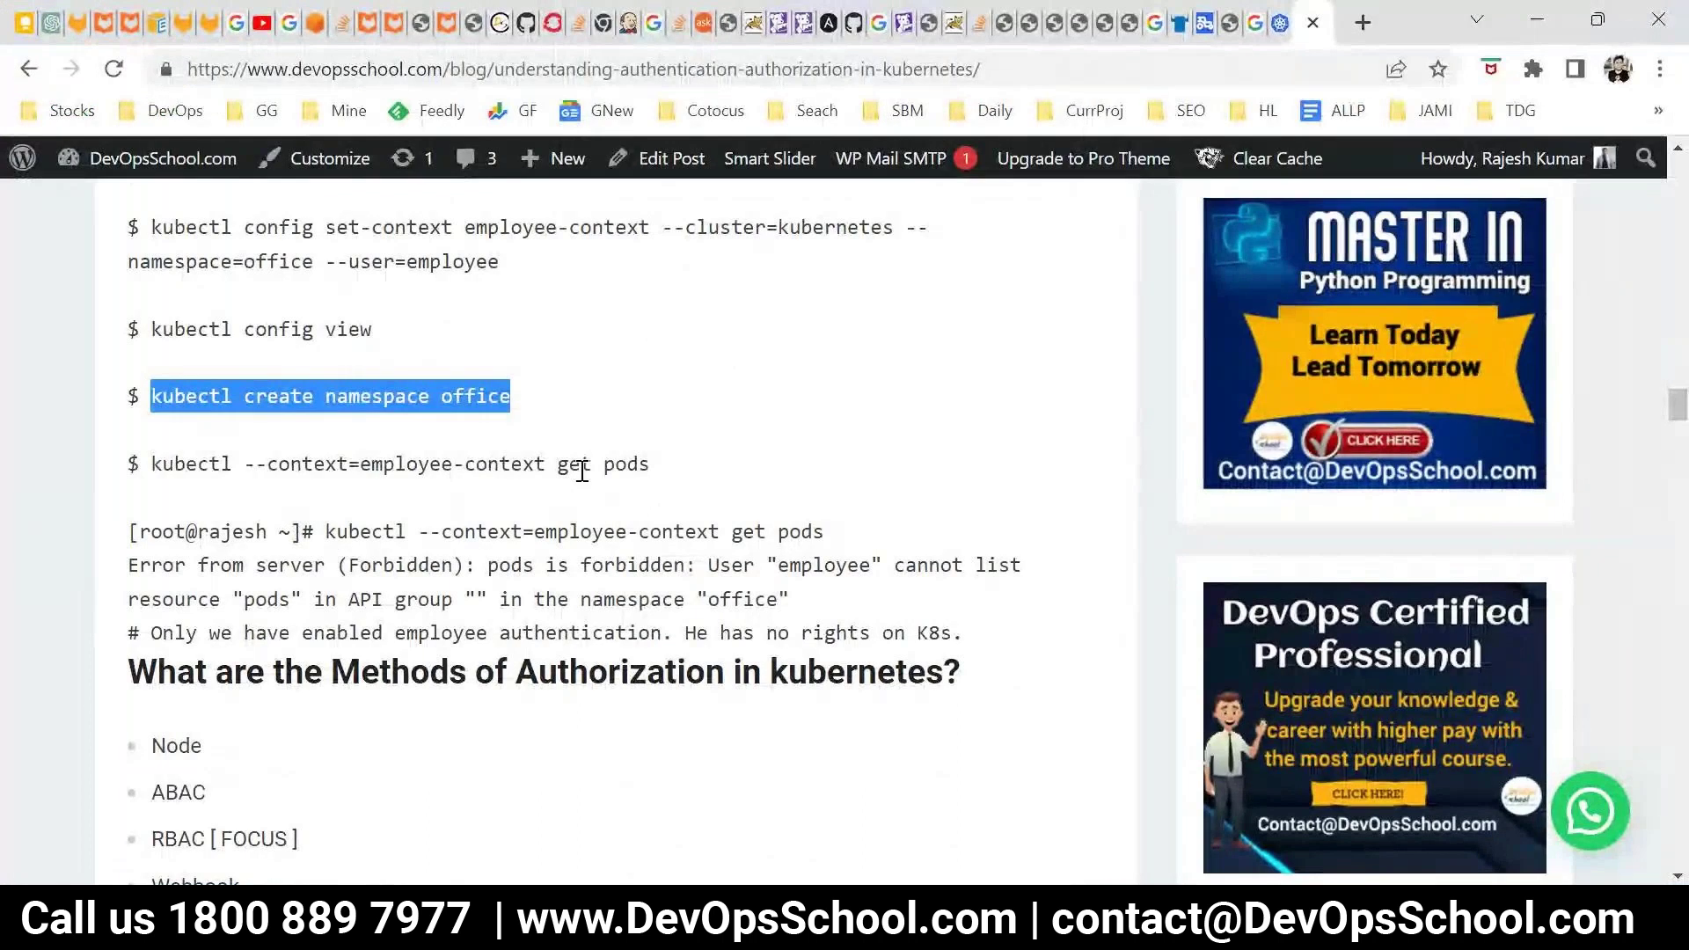
{"action": "left_click_drag", "start_coordinate": [582, 466], "coordinate": [180, 454]}
{"action": "left_click", "coordinate": [358, 458]}
{"action": "left_click_drag", "start_coordinate": [358, 457], "coordinate": [156, 460]}
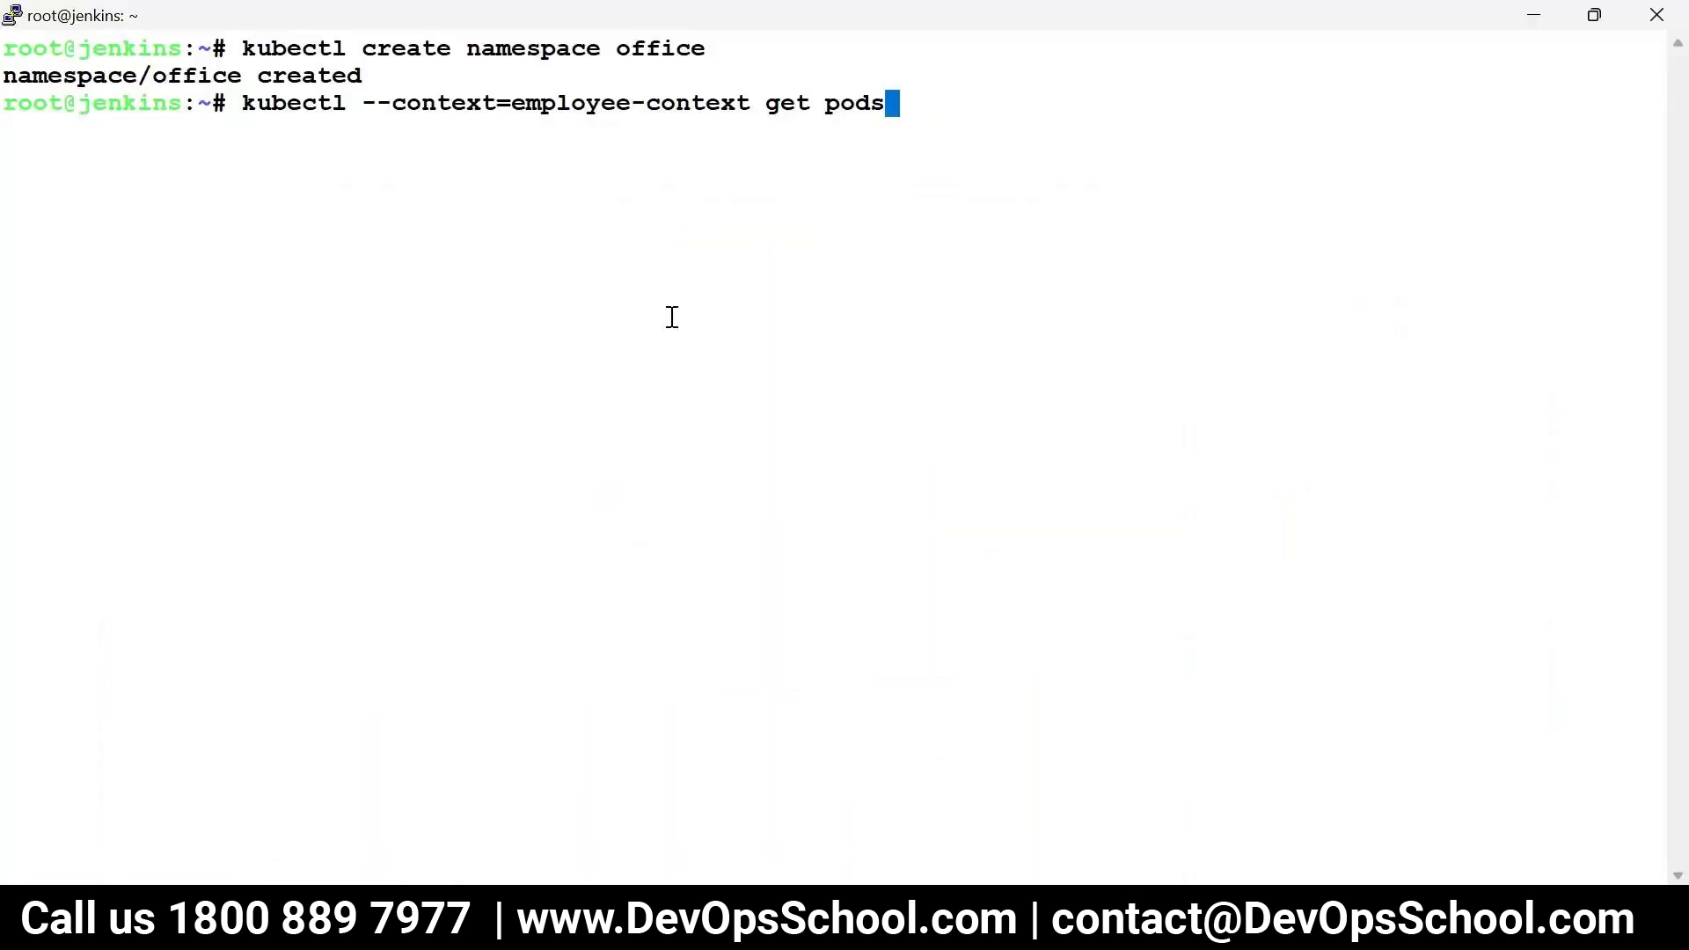
{"action": "key", "text": "Return"}
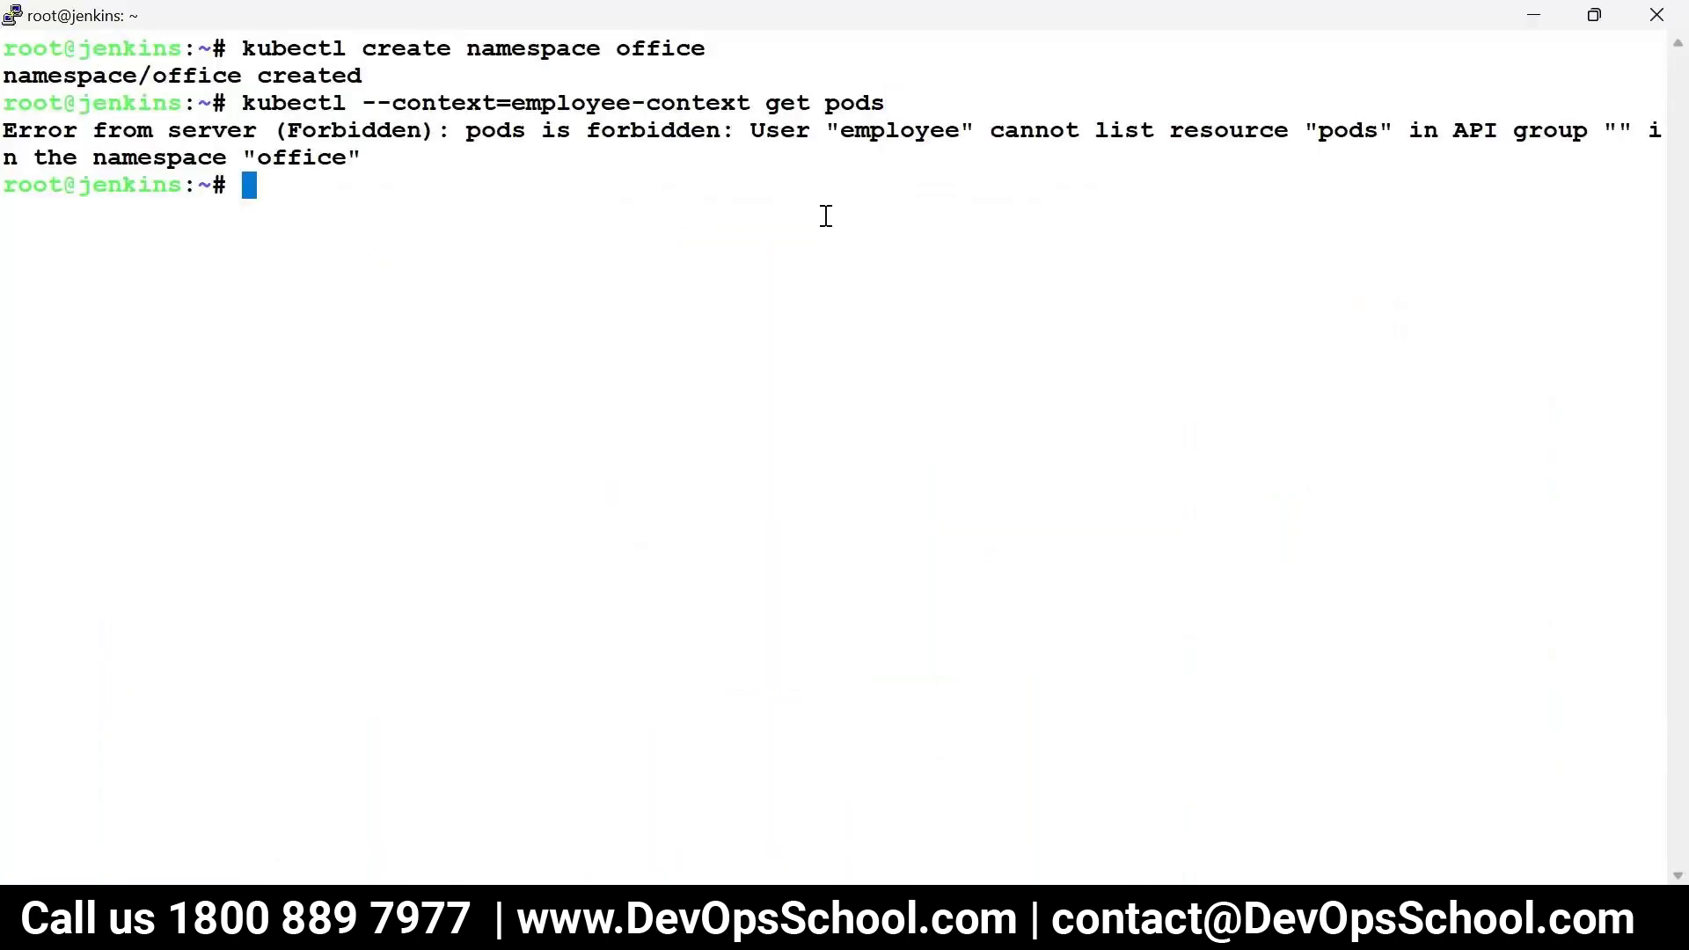
{"action": "left_click_drag", "start_coordinate": [970, 130], "coordinate": [816, 134]}
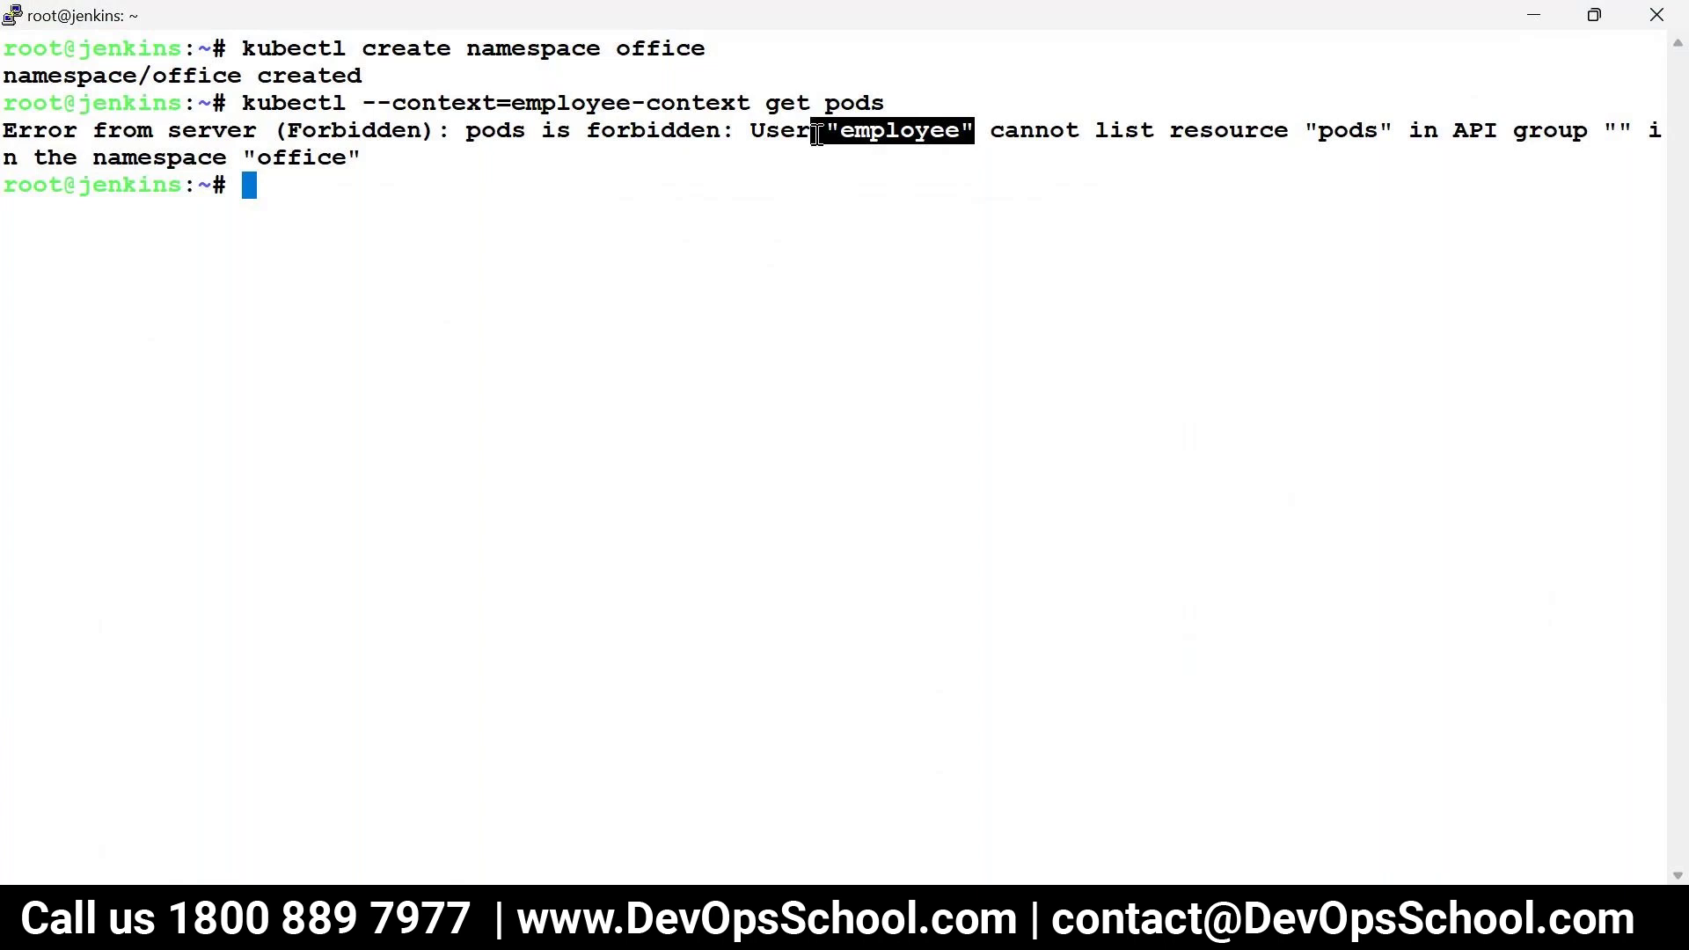
{"action": "left_click", "coordinate": [816, 134]}
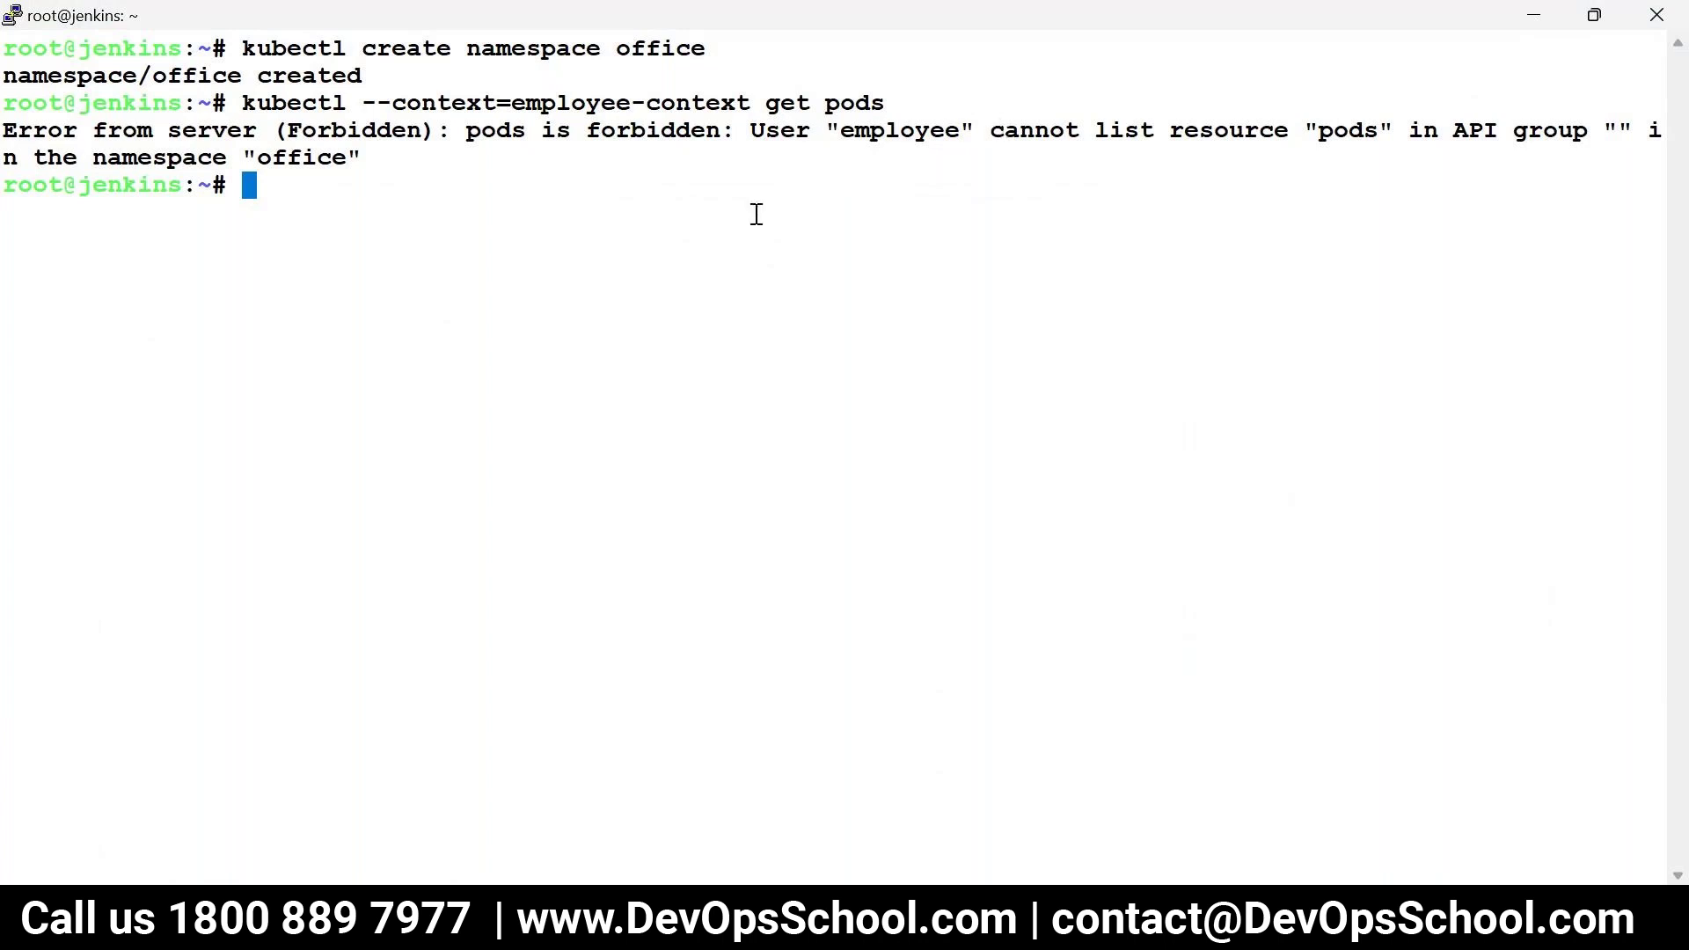
Step: Review the article's sample output for listing pods as employee and continue to its section on authorization methods
{"action": "key", "text": "alt+Tab"}
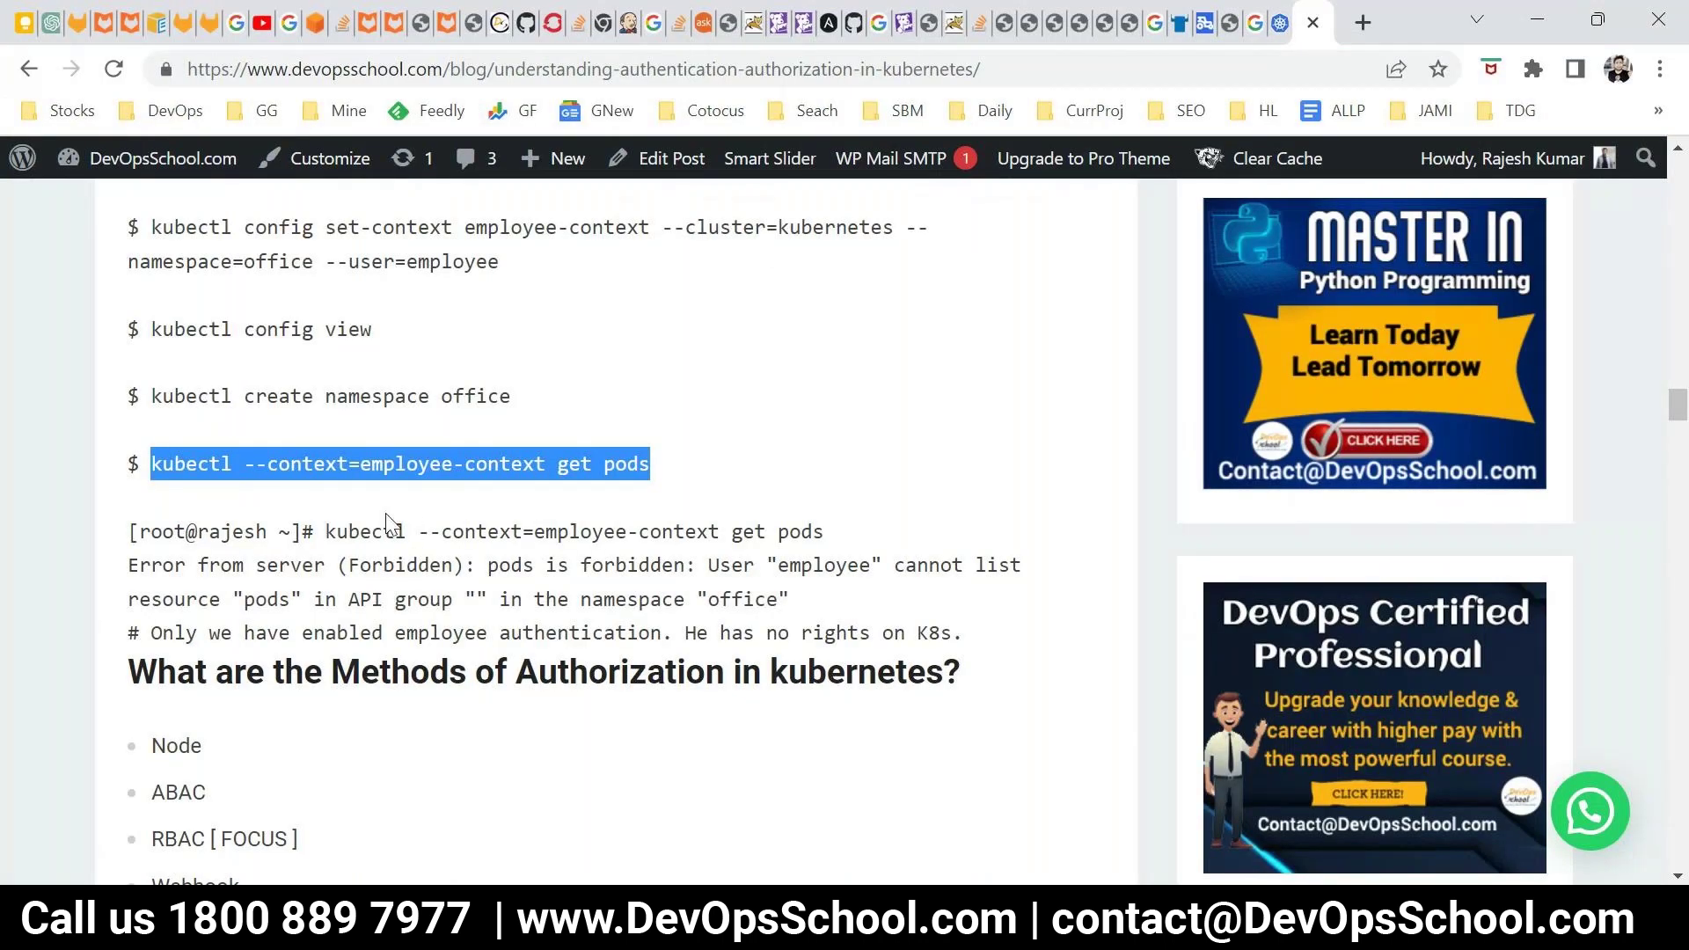
{"action": "left_click", "coordinate": [746, 556]}
{"action": "left_click_drag", "start_coordinate": [132, 497], "coordinate": [808, 556]}
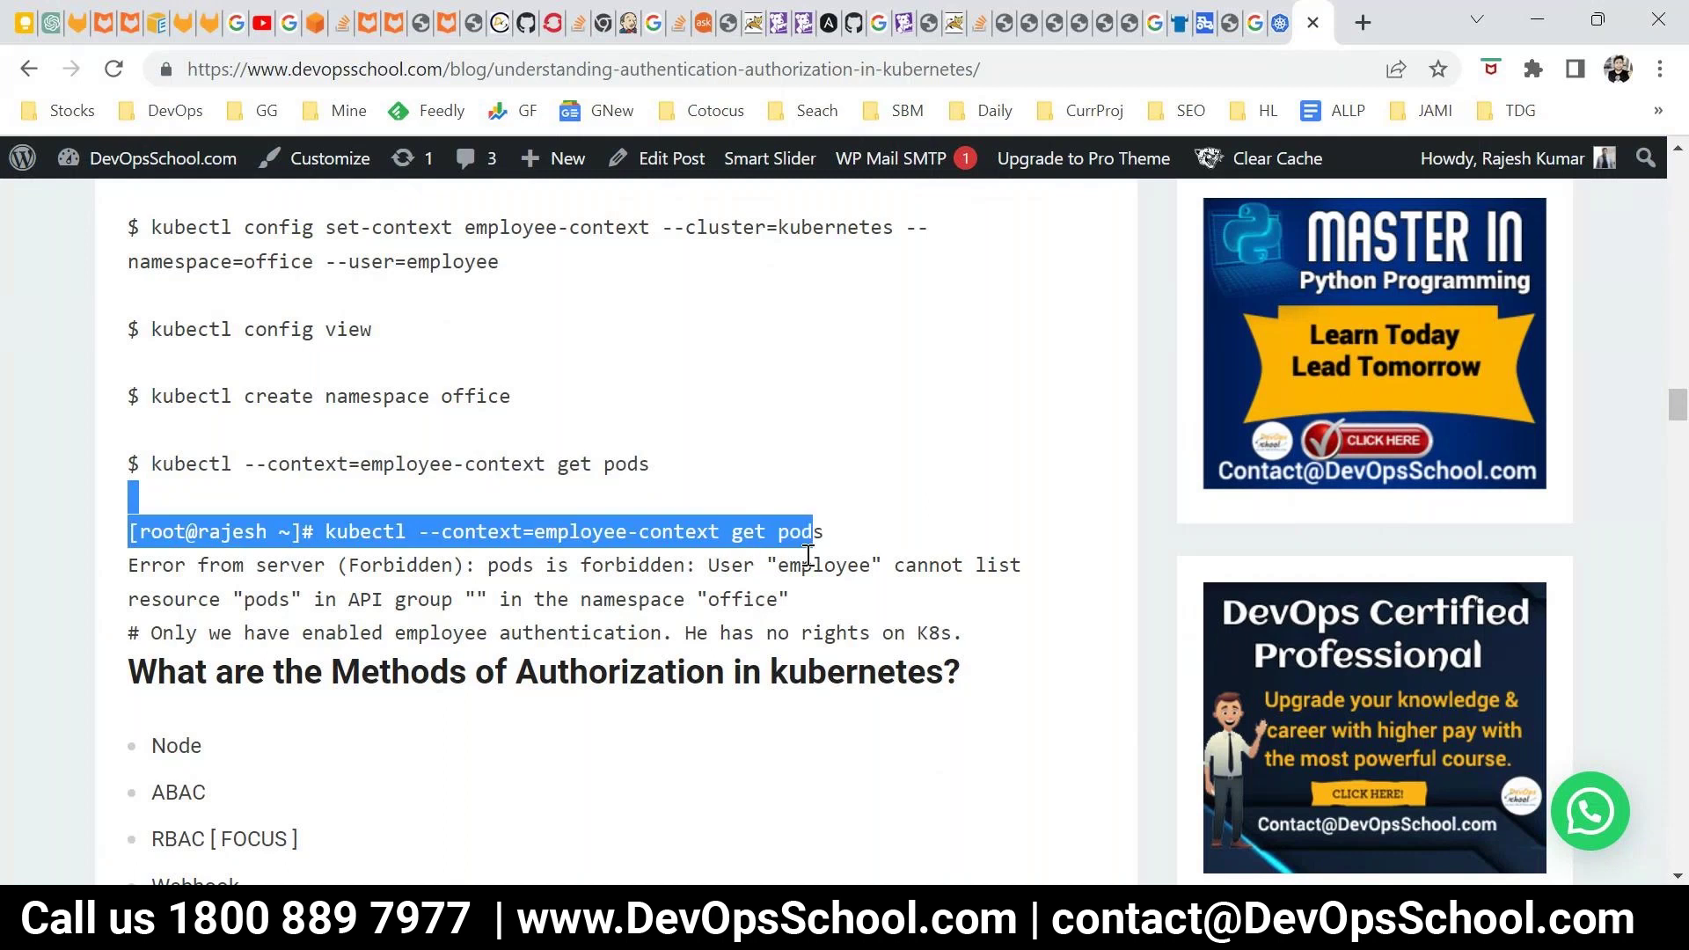
{"action": "left_click_drag", "start_coordinate": [941, 633], "coordinate": [414, 356]}
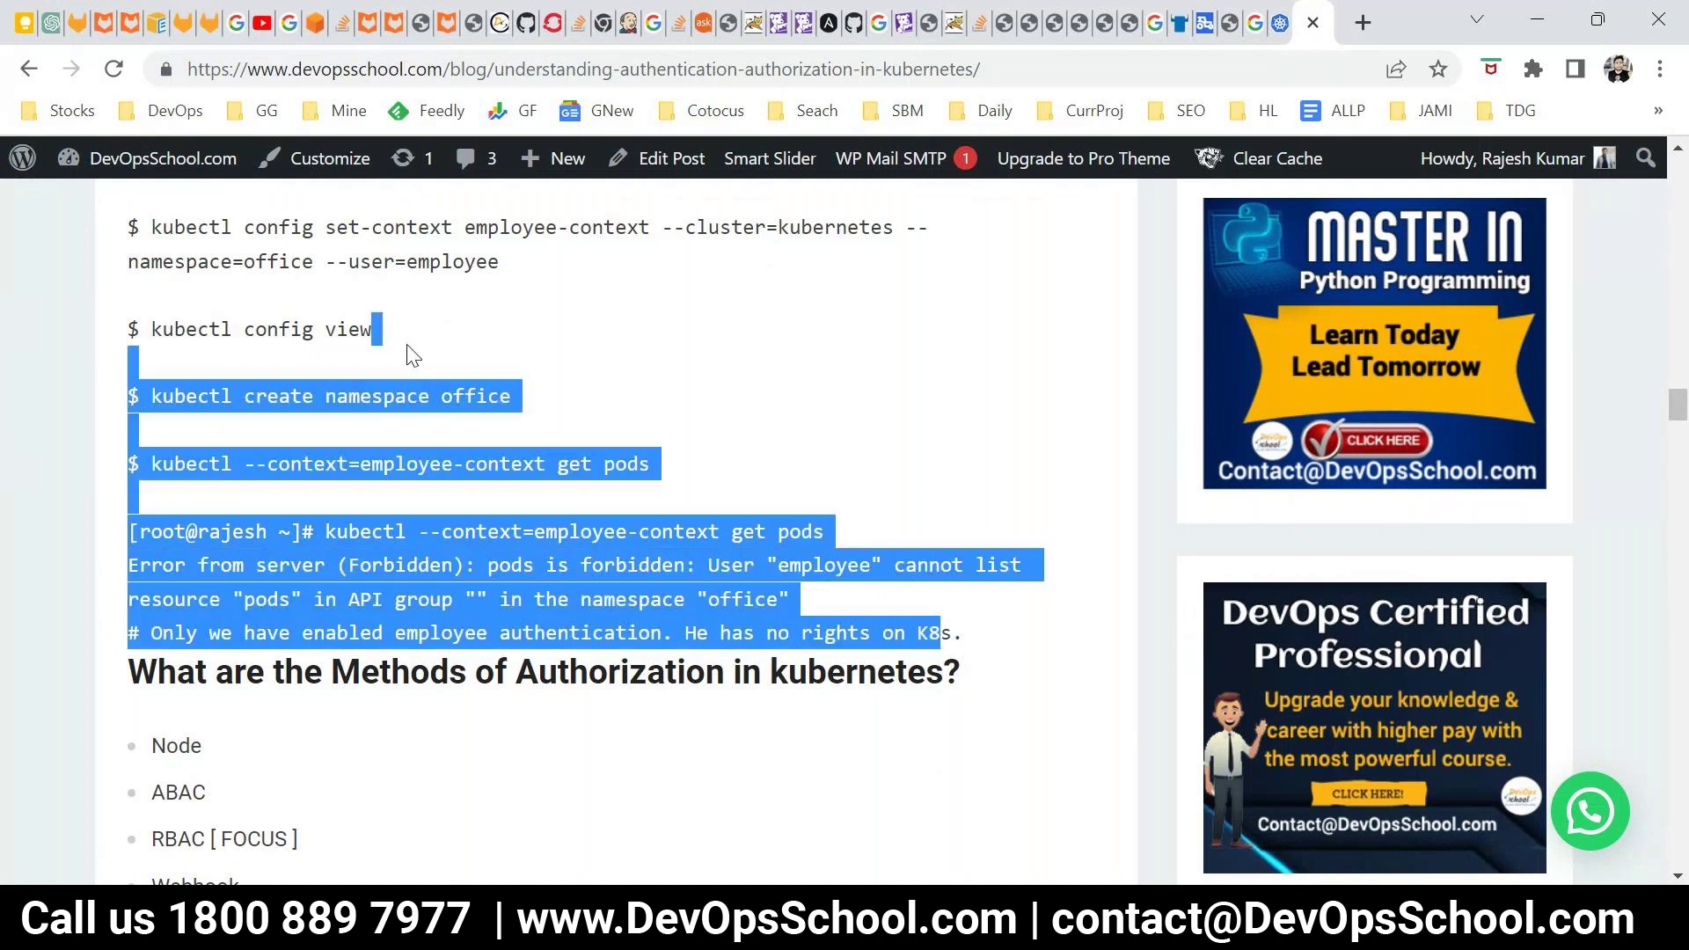
{"action": "left_click", "coordinate": [567, 466]}
{"action": "scroll", "coordinate": [473, 438], "scroll_direction": "down", "scroll_amount": 3}
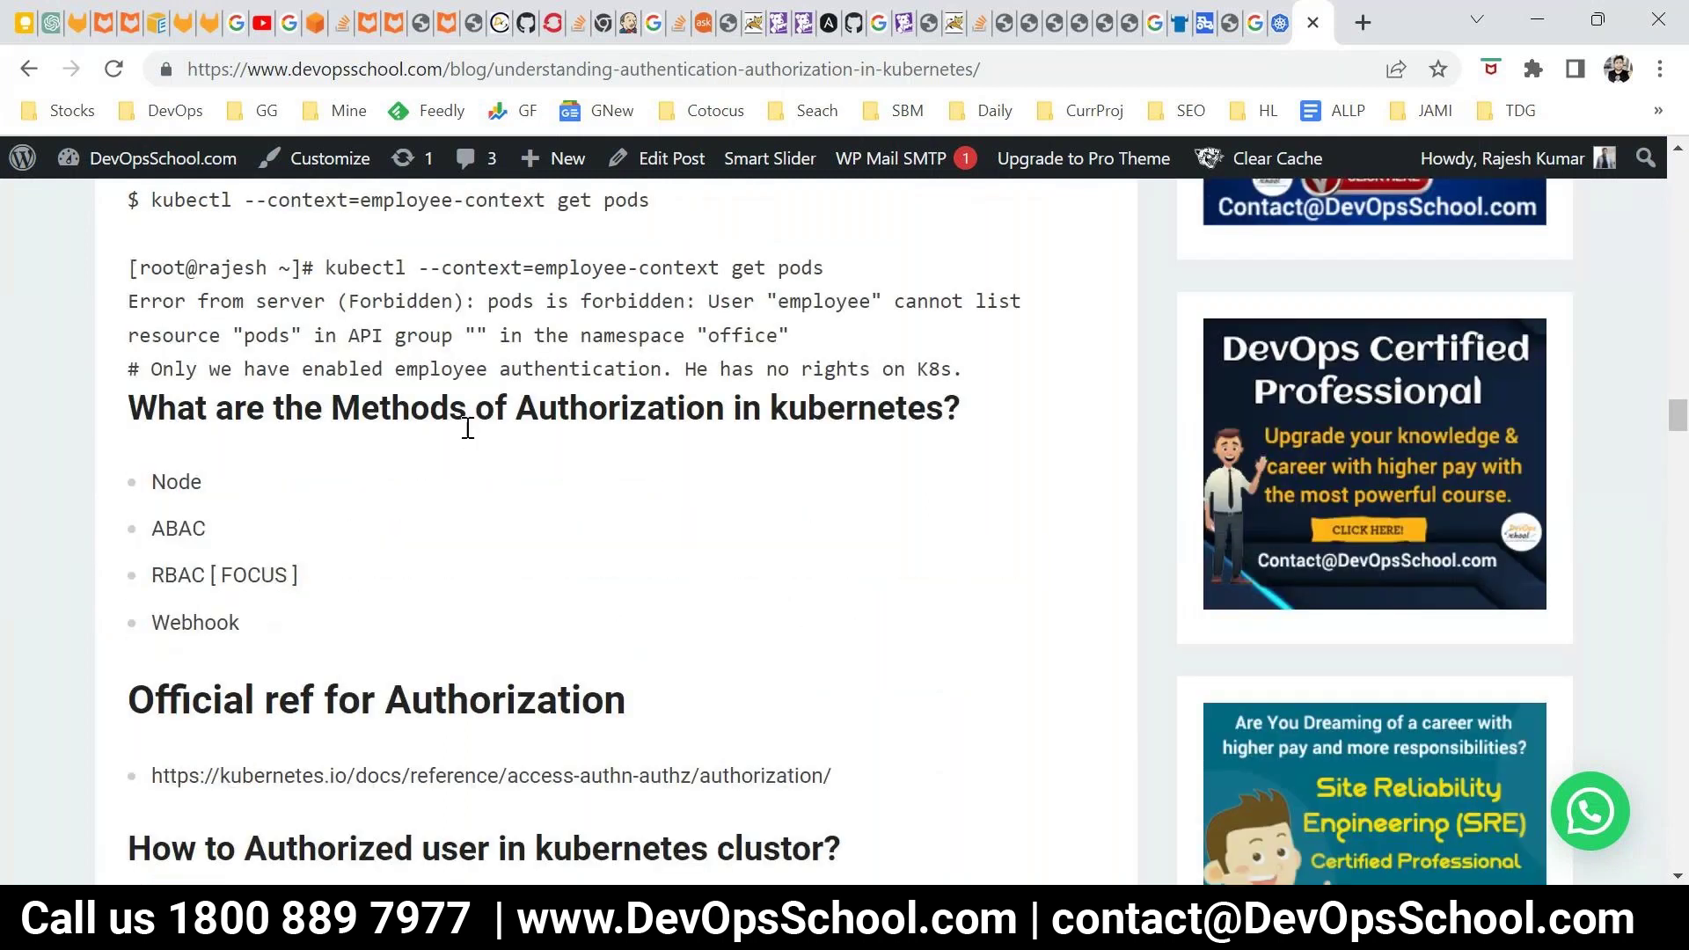
Step: Rerun kubectl config view in the terminal and examine the employee user entry and the employee-context settings
{"action": "key", "text": "alt+Tab"}
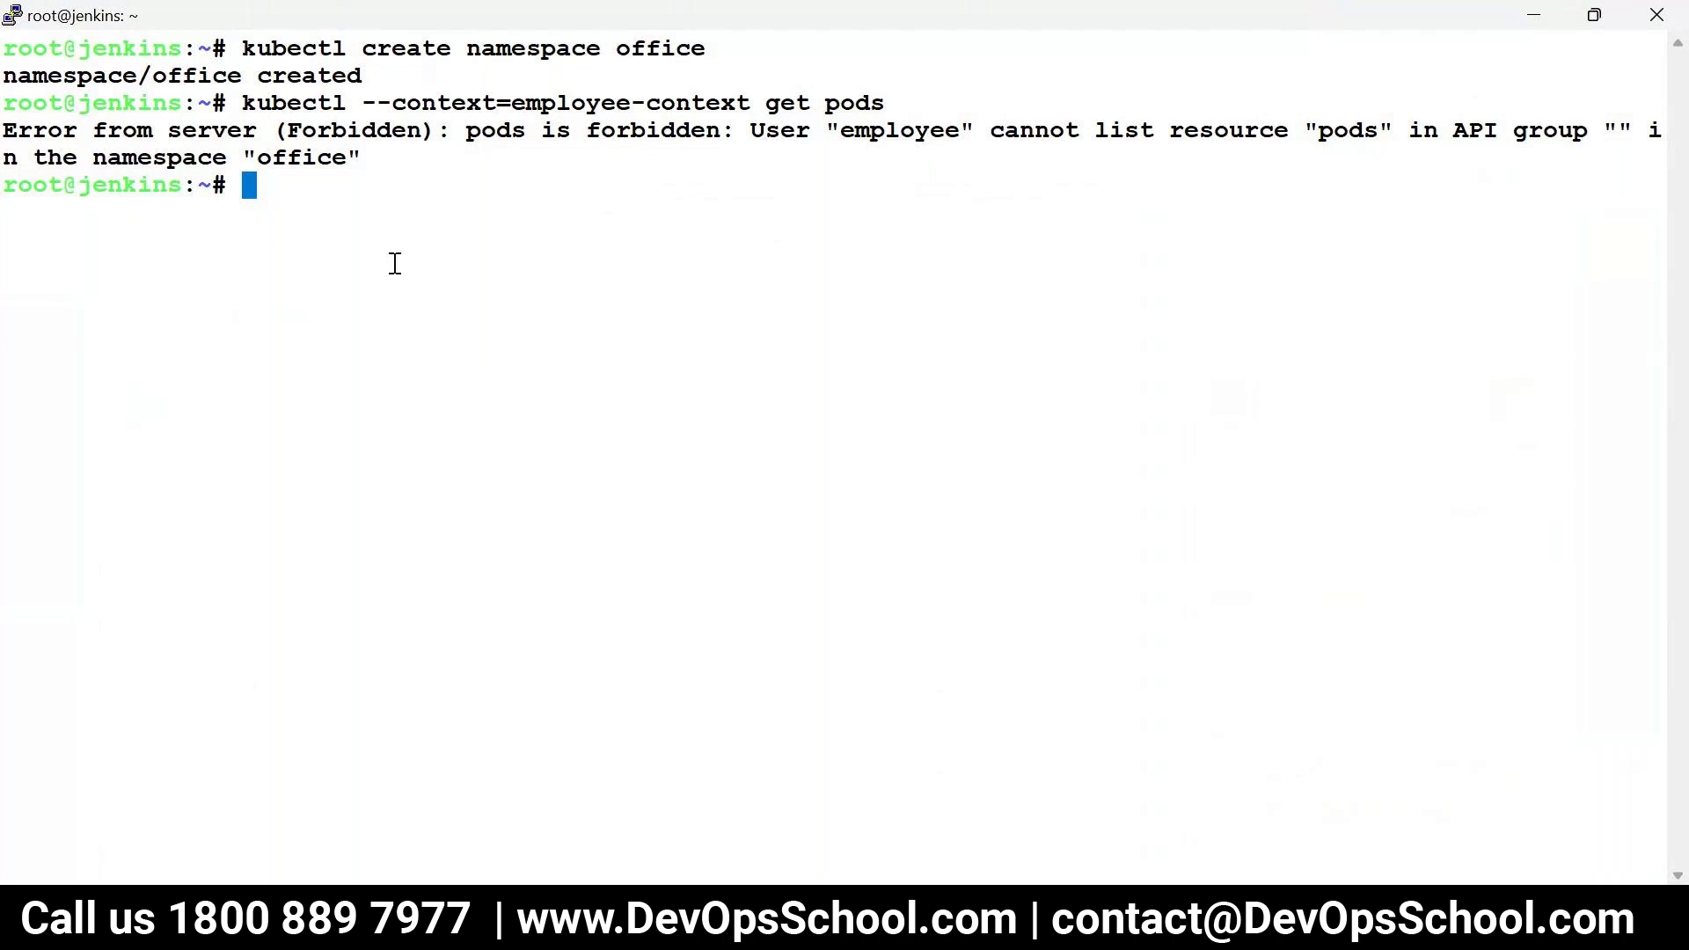
{"action": "key", "text": "Up"}
{"action": "key", "text": "Up"}
{"action": "key", "text": "Up"}
{"action": "key", "text": "Up"}
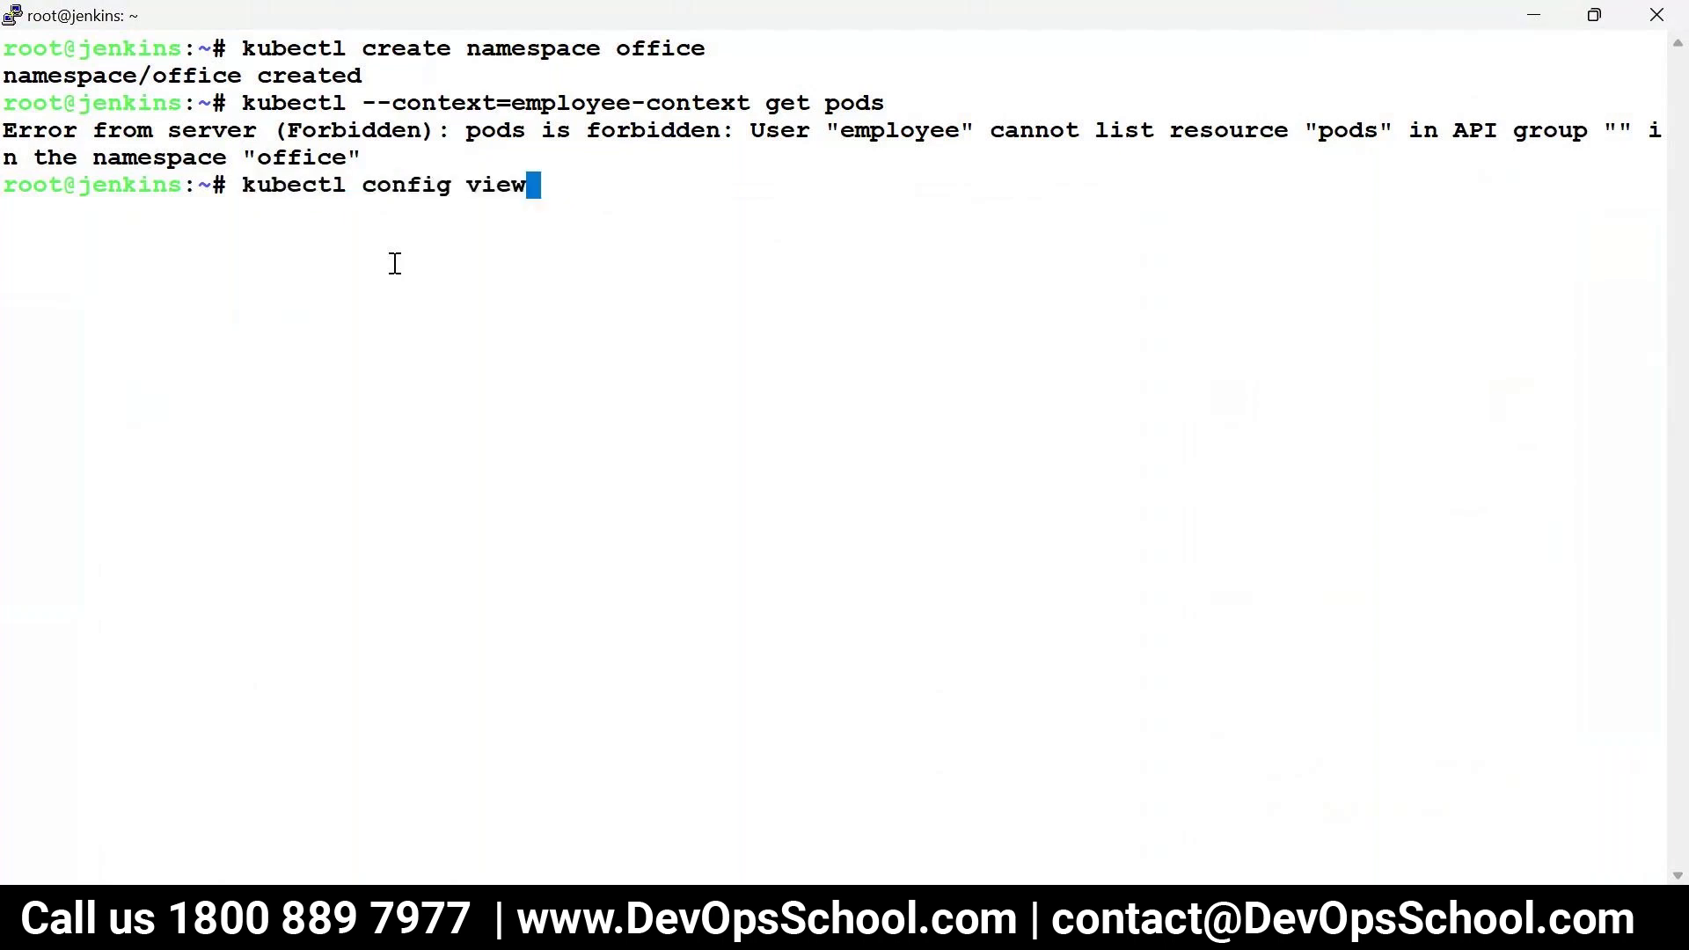
{"action": "key", "text": "Return"}
{"action": "left_click_drag", "start_coordinate": [4, 649], "coordinate": [227, 730]}
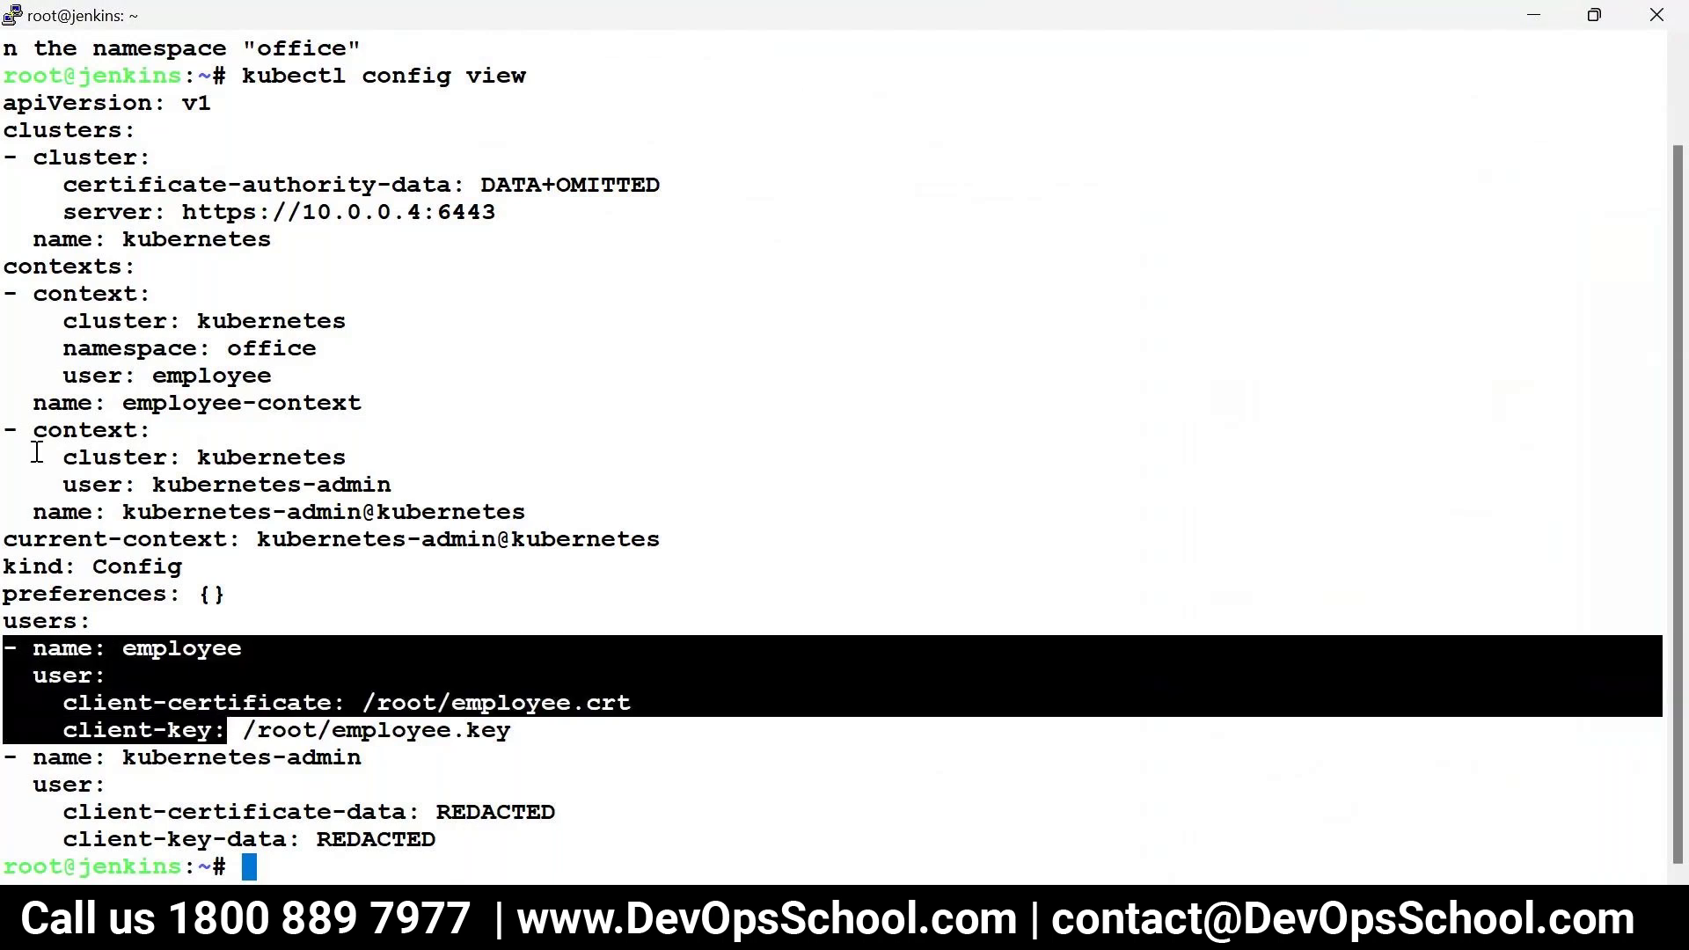
{"action": "left_click_drag", "start_coordinate": [9, 321], "coordinate": [309, 369]}
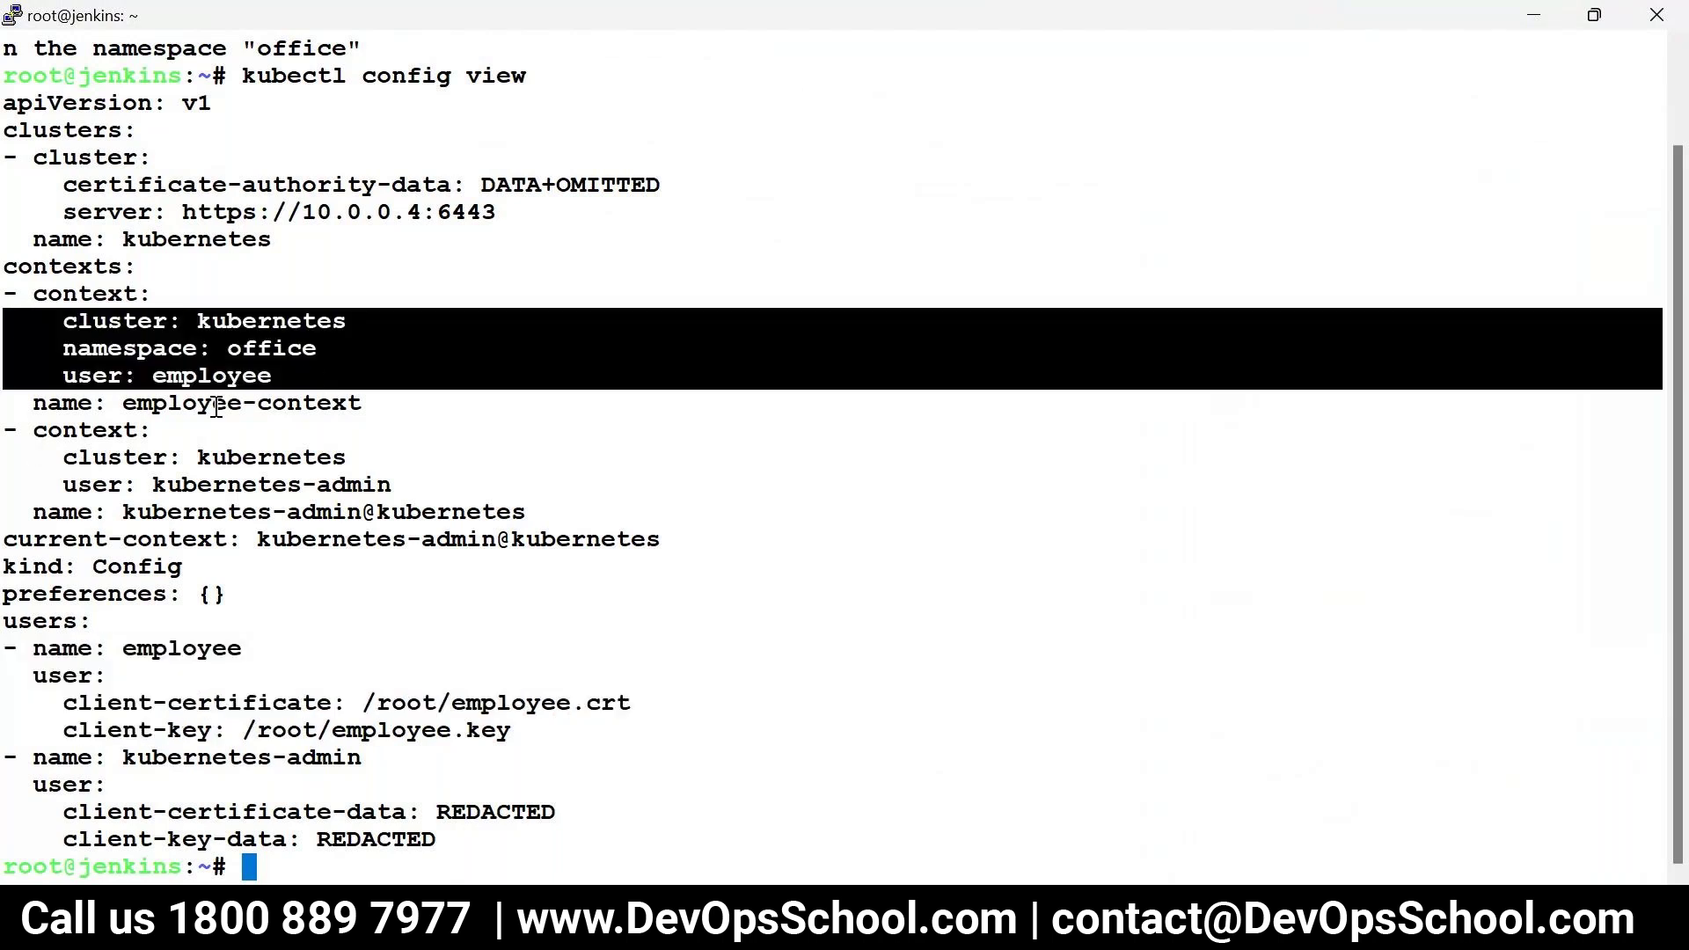
Step: Examine the cluster entry, the users list and the contexts list in the kubectl config view output
{"action": "left_click", "coordinate": [135, 327]}
{"action": "left_click_drag", "start_coordinate": [4, 157], "coordinate": [281, 216]}
{"action": "left_click", "coordinate": [510, 220]}
{"action": "left_click", "coordinate": [79, 169]}
{"action": "left_click_drag", "start_coordinate": [36, 674], "coordinate": [296, 827]}
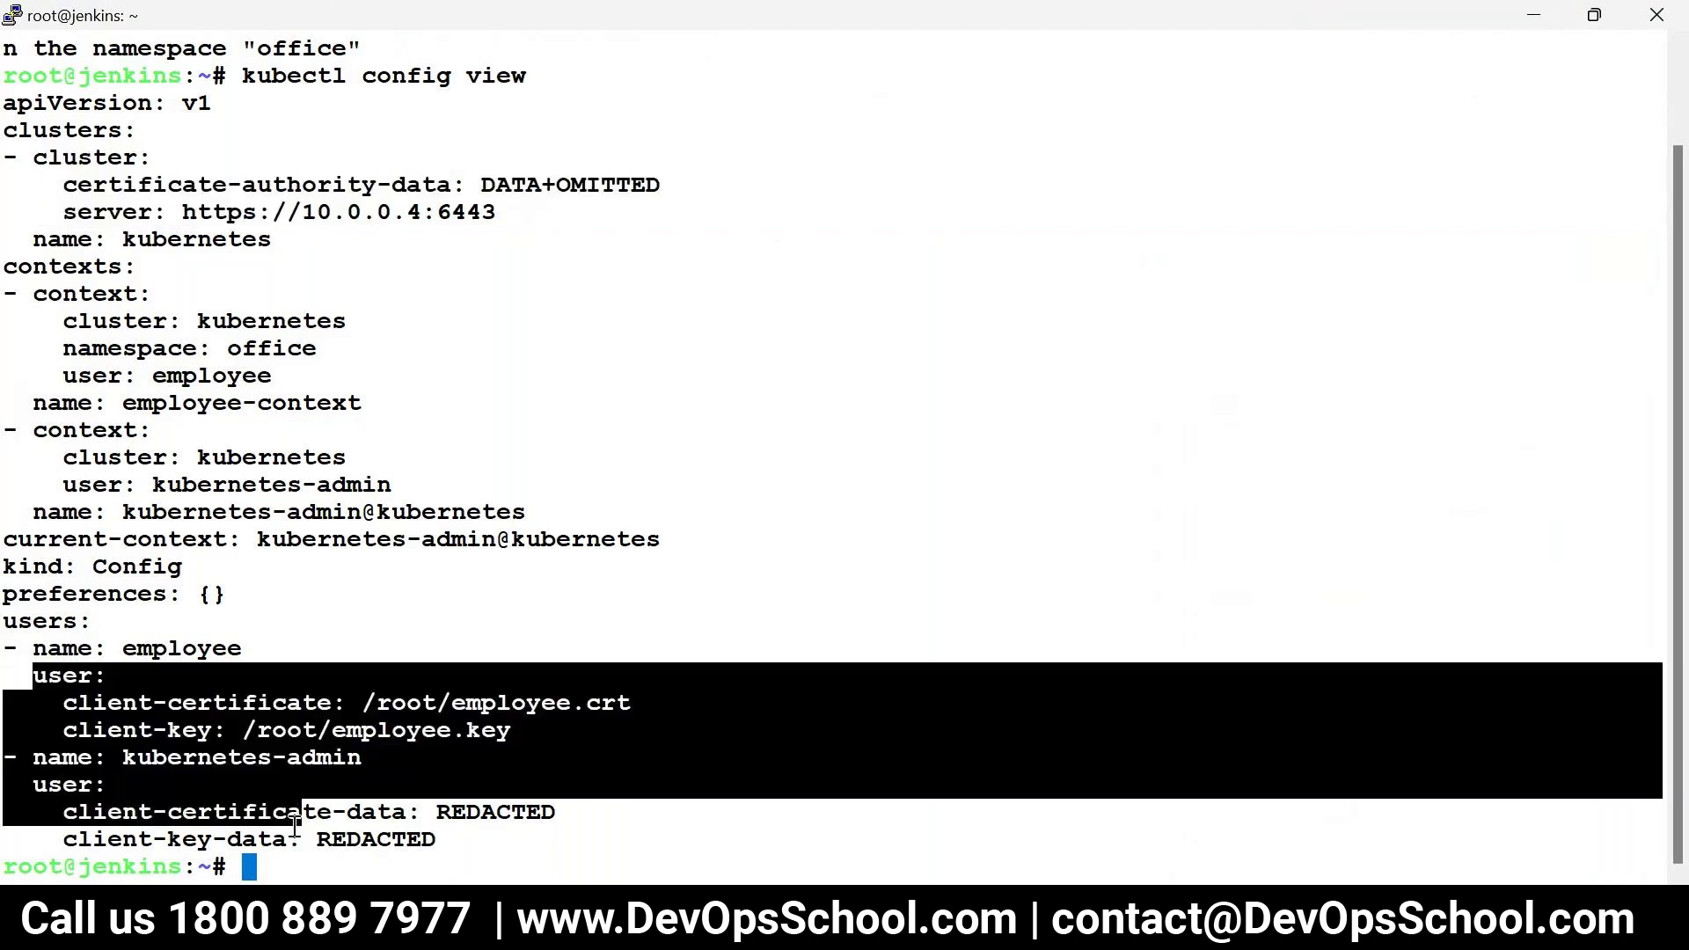
{"action": "left_click_drag", "start_coordinate": [5, 294], "coordinate": [324, 457]}
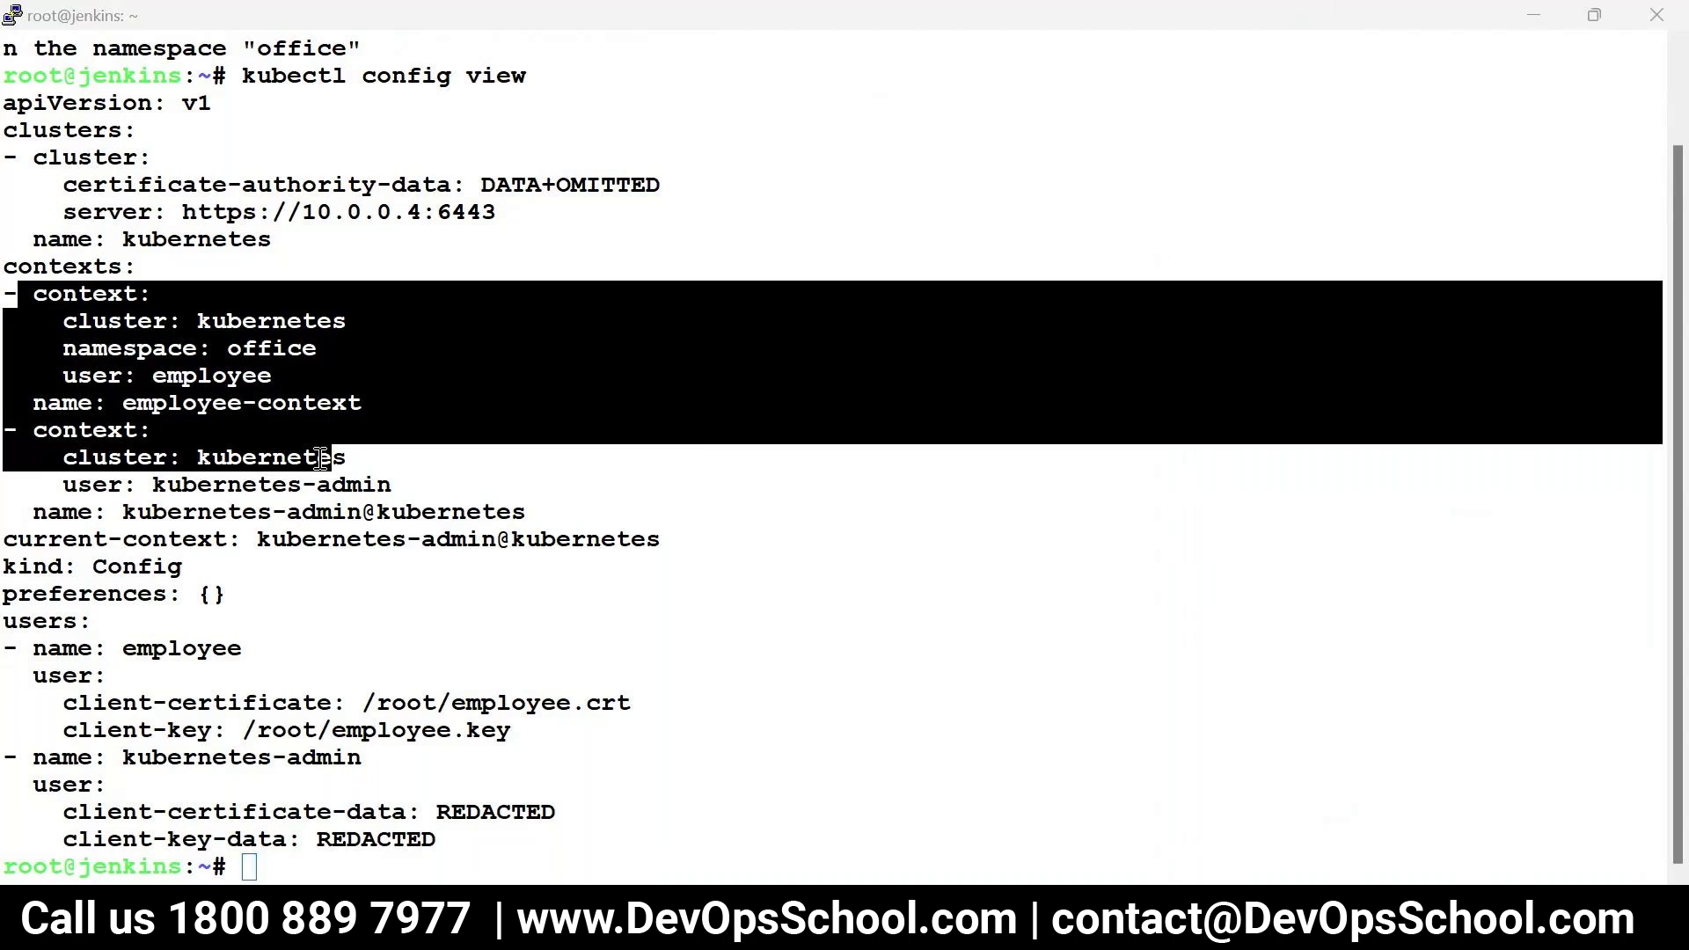
Step: Review the article's authorization methods, focusing on RBAC, and its WHOM, WHAT and WHERE explanation of authorizing a user
{"action": "key", "text": "alt+Tab"}
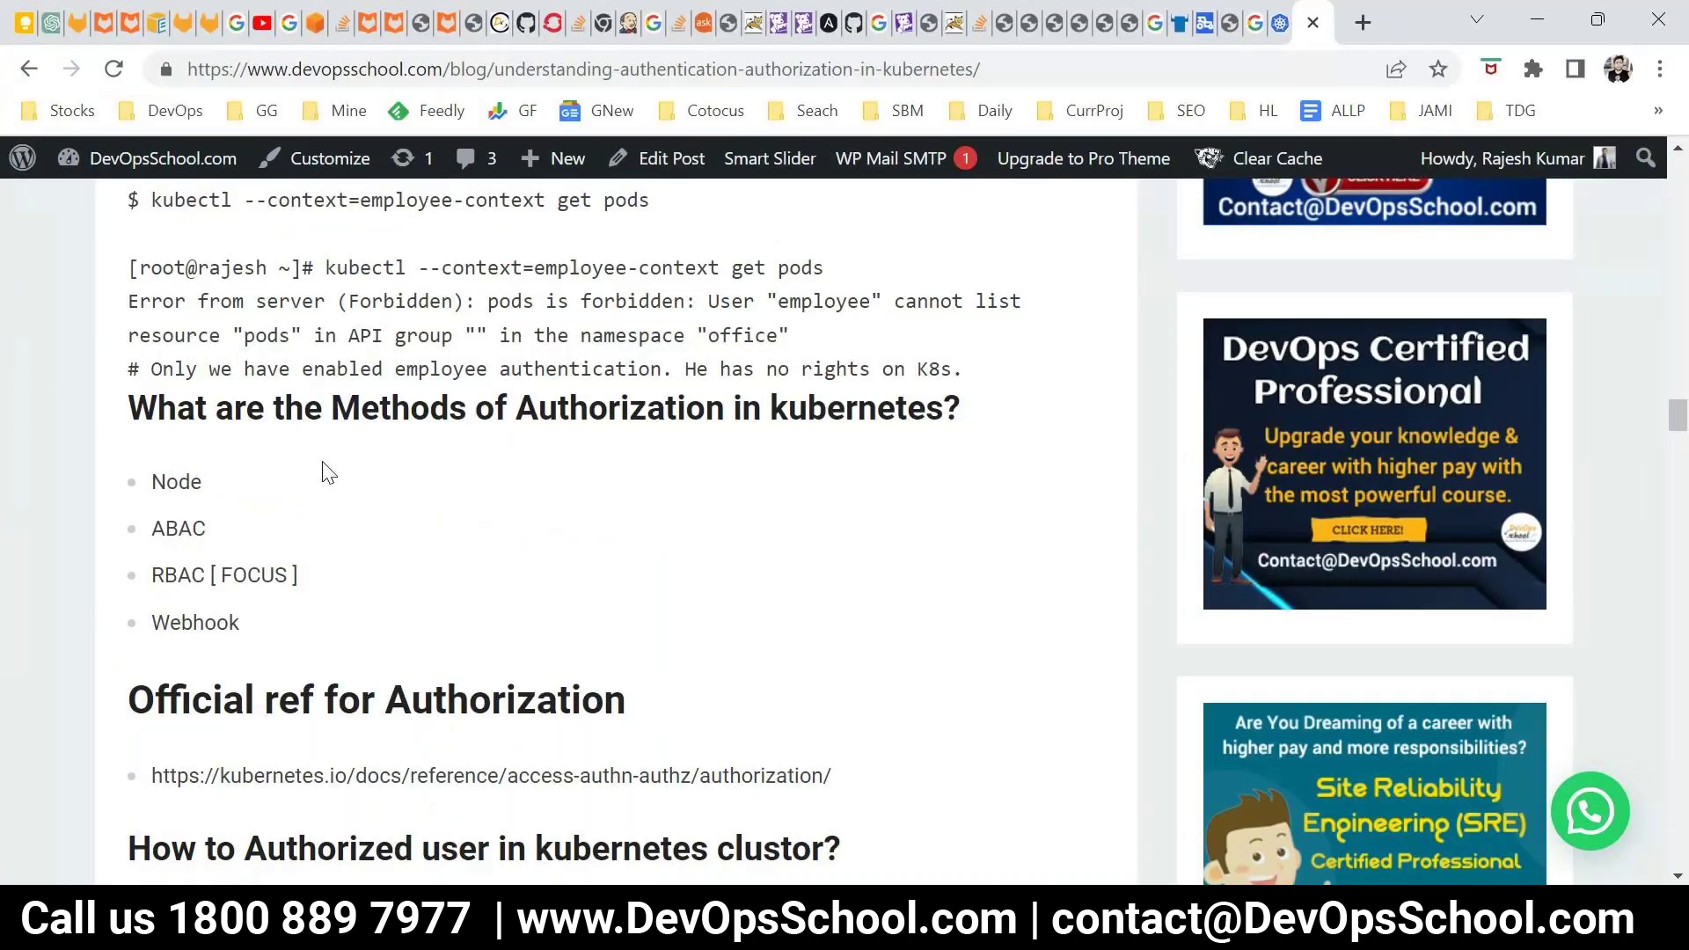
{"action": "scroll", "coordinate": [529, 254], "scroll_direction": "down", "scroll_amount": 2}
{"action": "left_click_drag", "start_coordinate": [538, 276], "coordinate": [706, 275]}
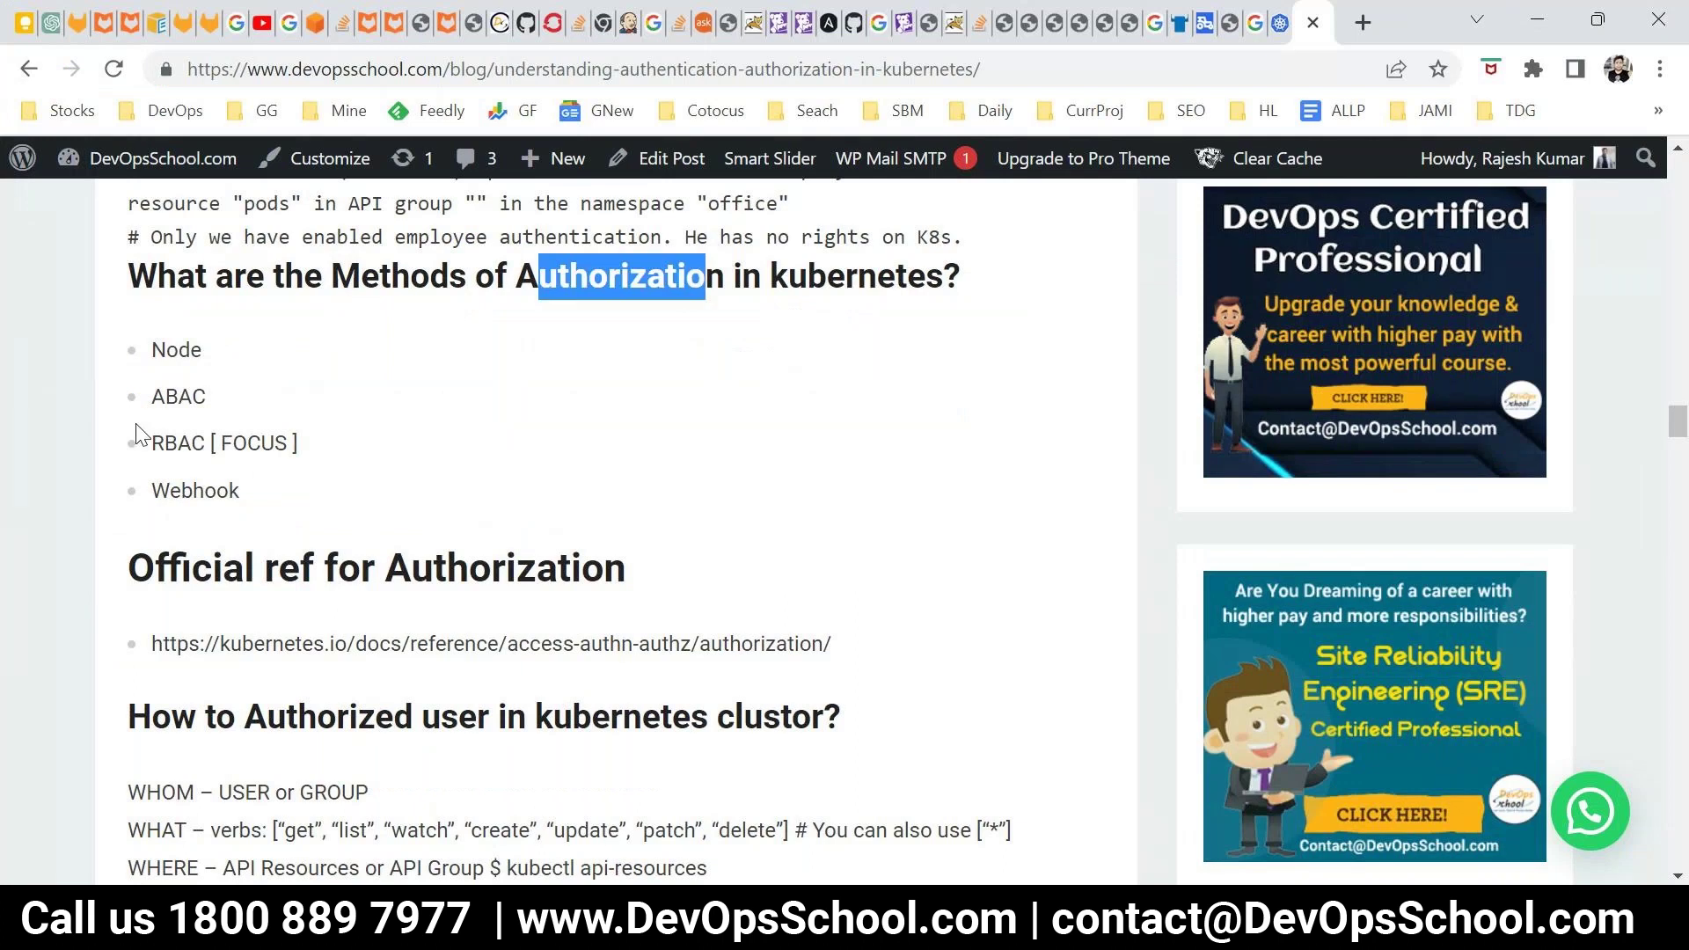
{"action": "left_click_drag", "start_coordinate": [138, 435], "coordinate": [205, 443]}
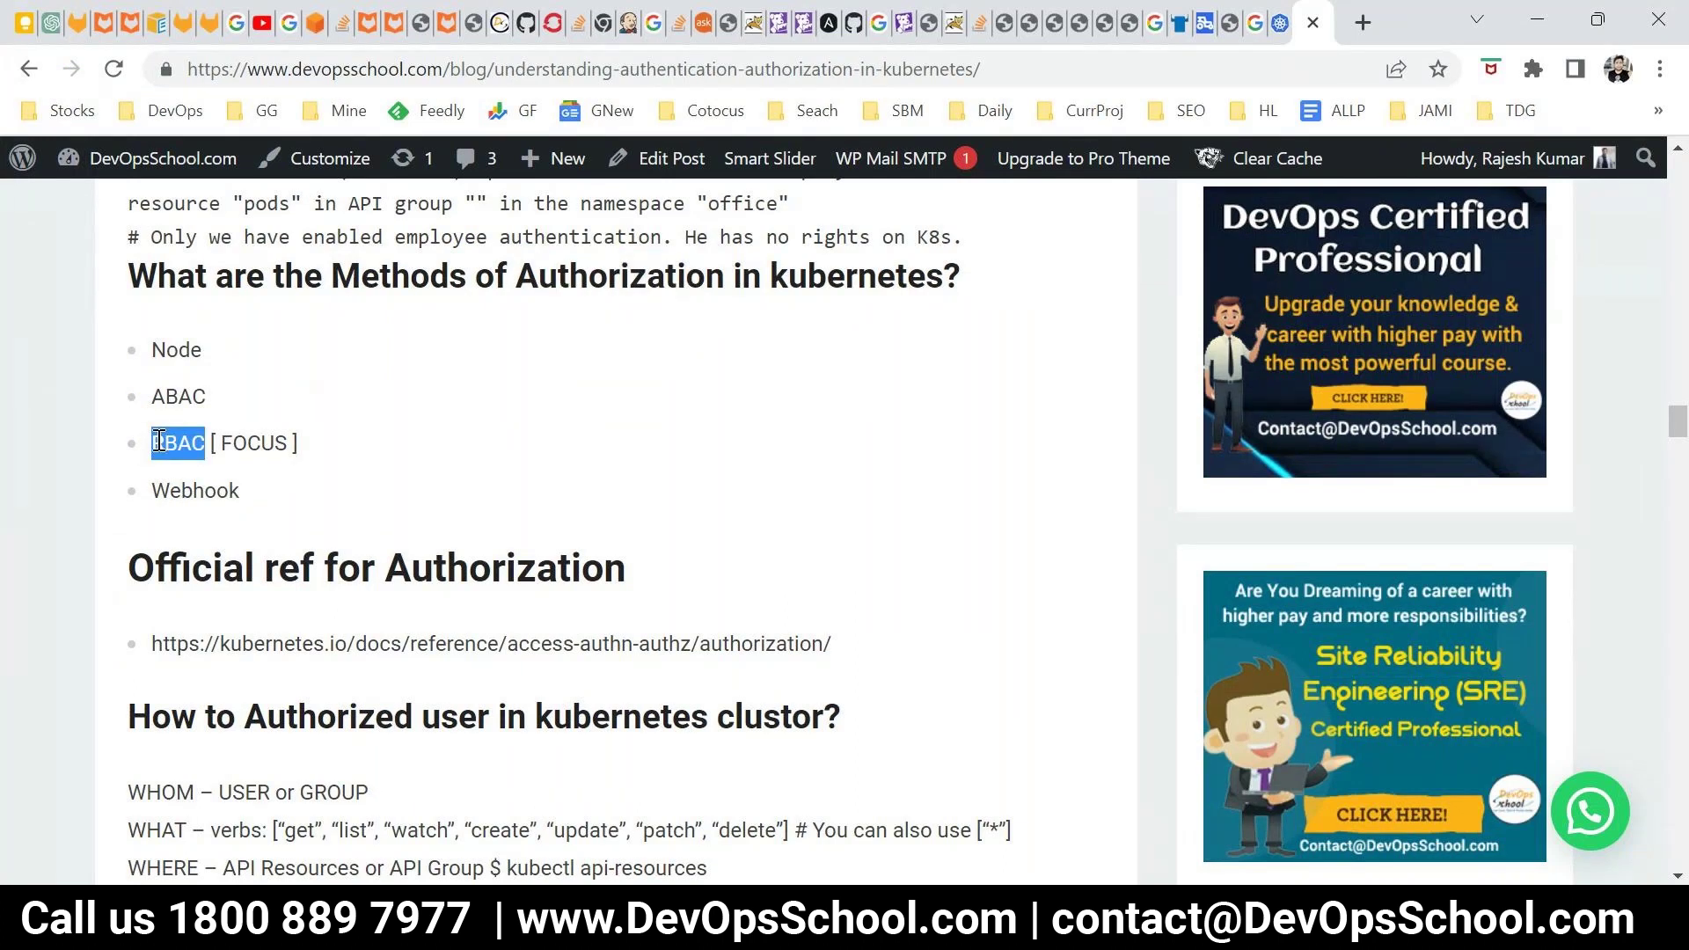
{"action": "scroll", "coordinate": [292, 453], "scroll_direction": "down", "scroll_amount": 1}
{"action": "left_click", "coordinate": [1004, 855]}
{"action": "scroll", "coordinate": [1004, 855], "scroll_direction": "down", "scroll_amount": 2}
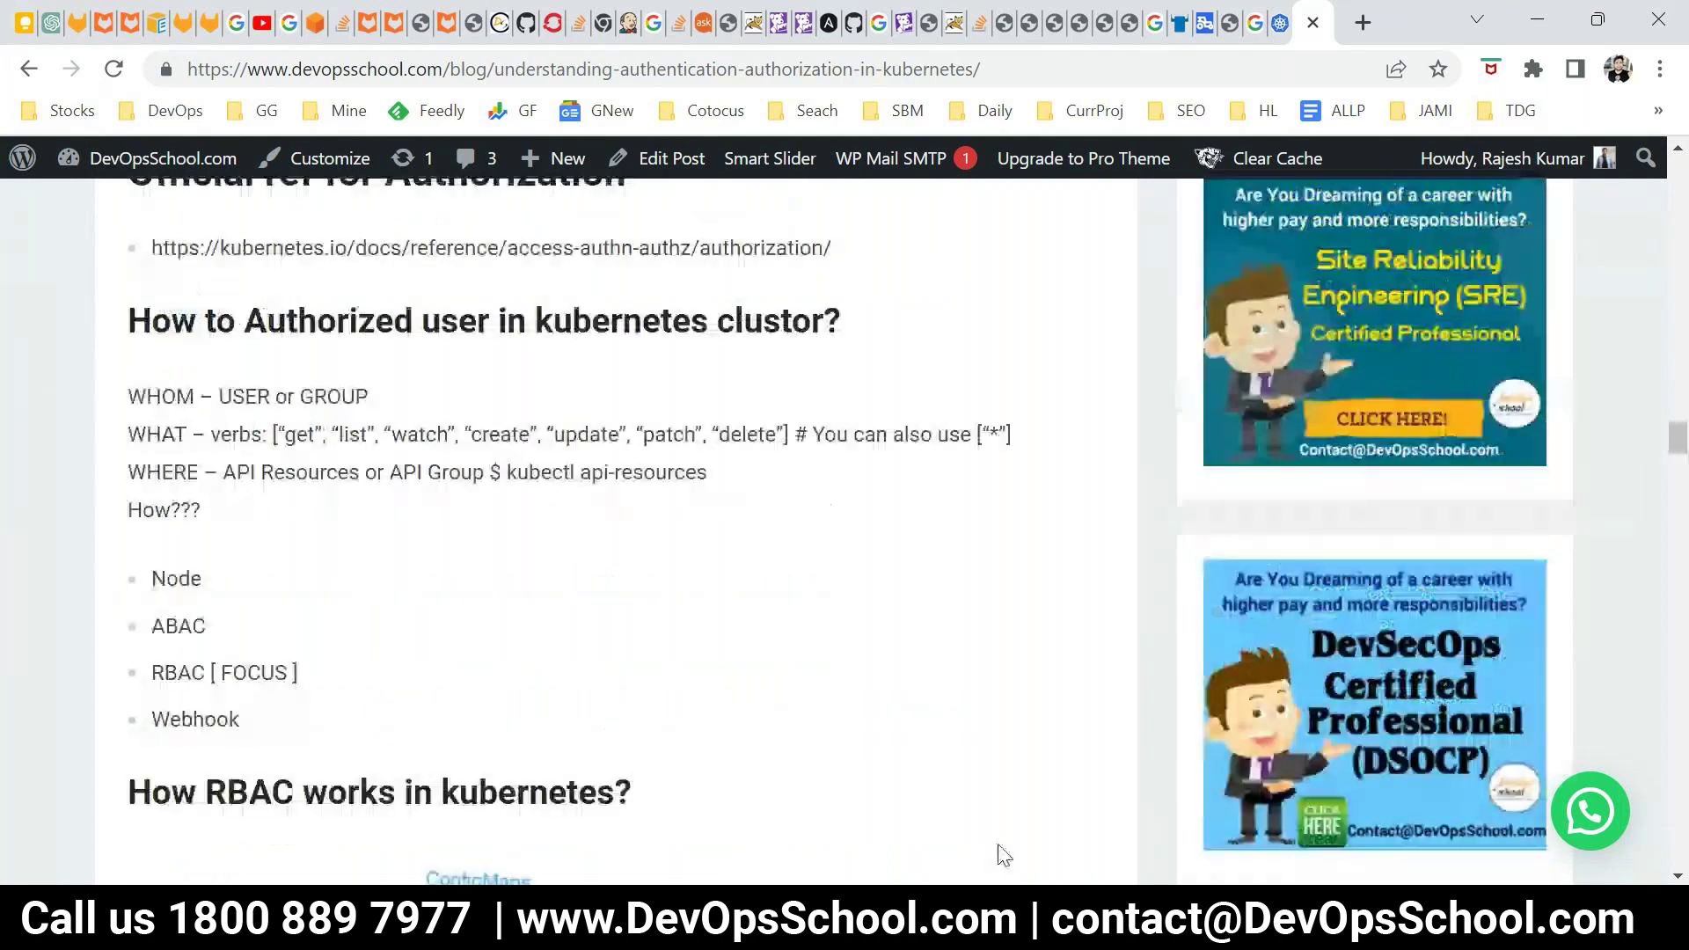
Step: Open Paint by running mspaint
{"action": "key", "text": "super+r"}
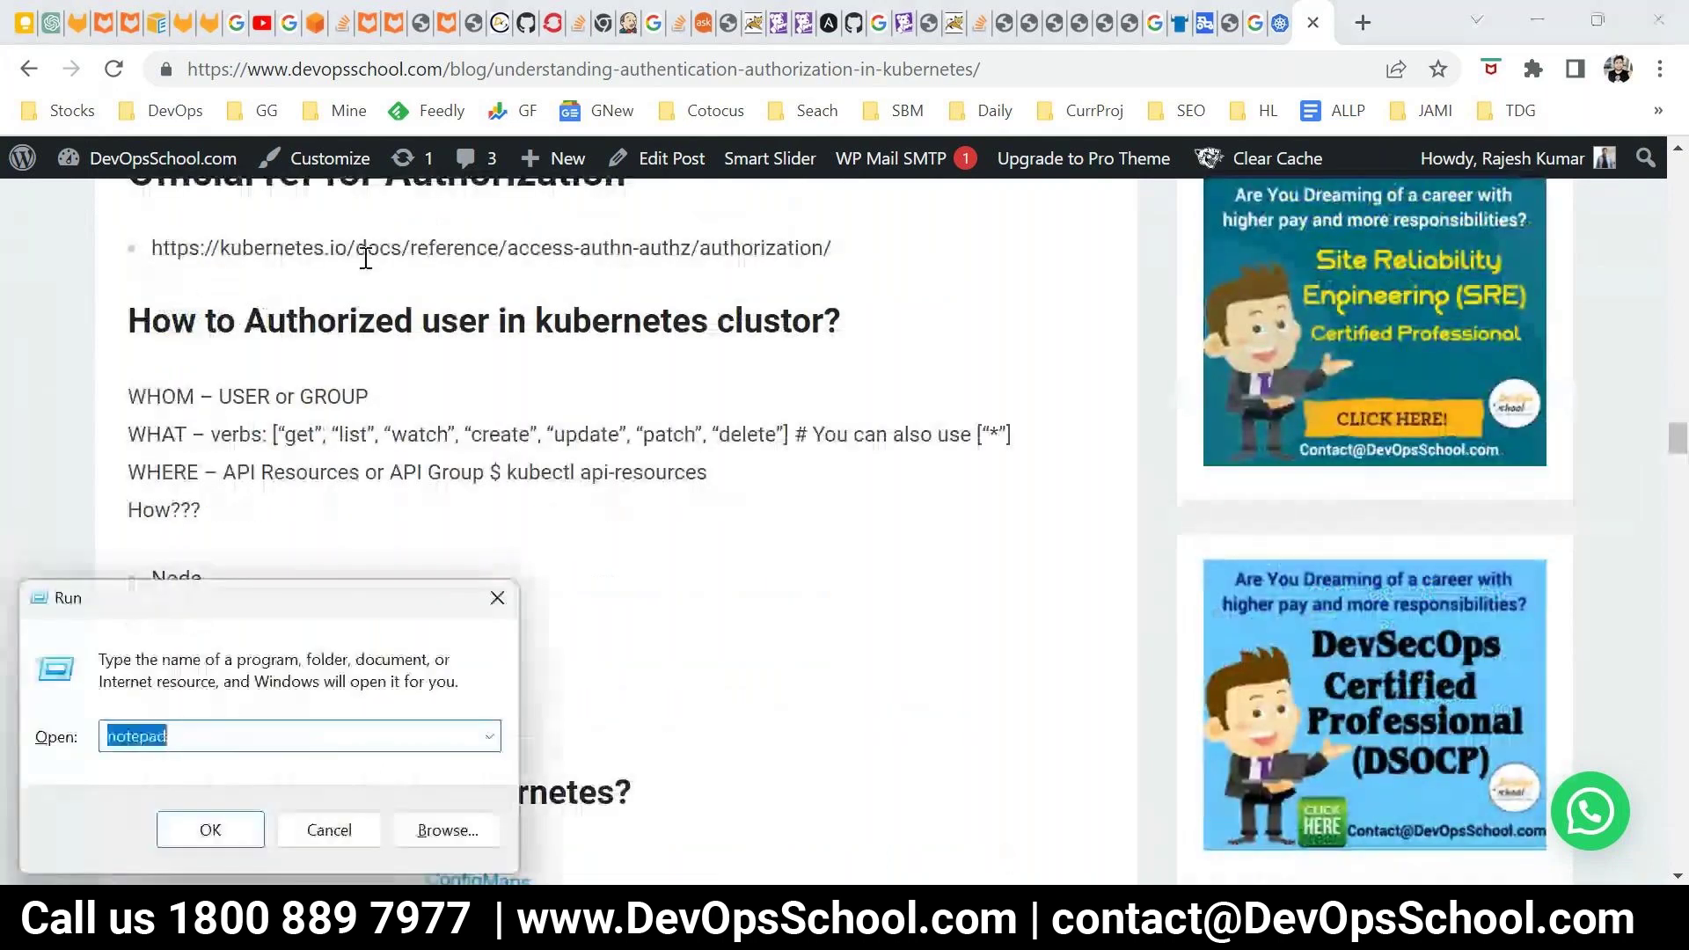
{"action": "type", "text": "MS"}
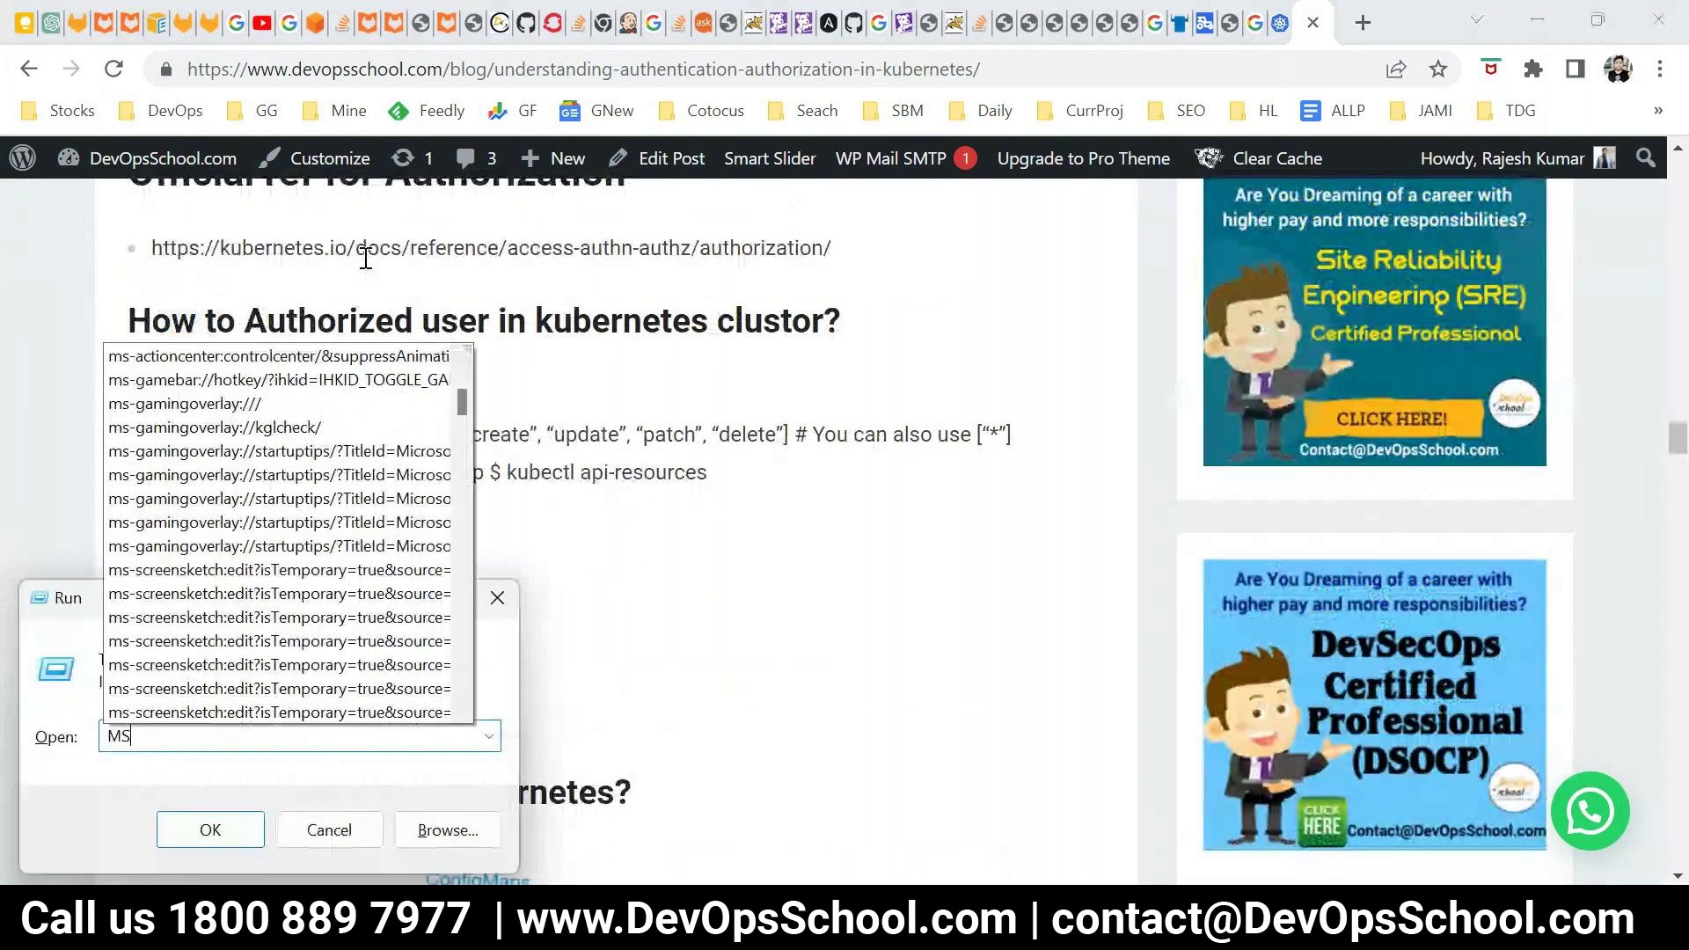
{"action": "key", "text": "BackSpace"}
{"action": "key", "text": "BackSpace"}
{"action": "type", "text": "mspaint"}
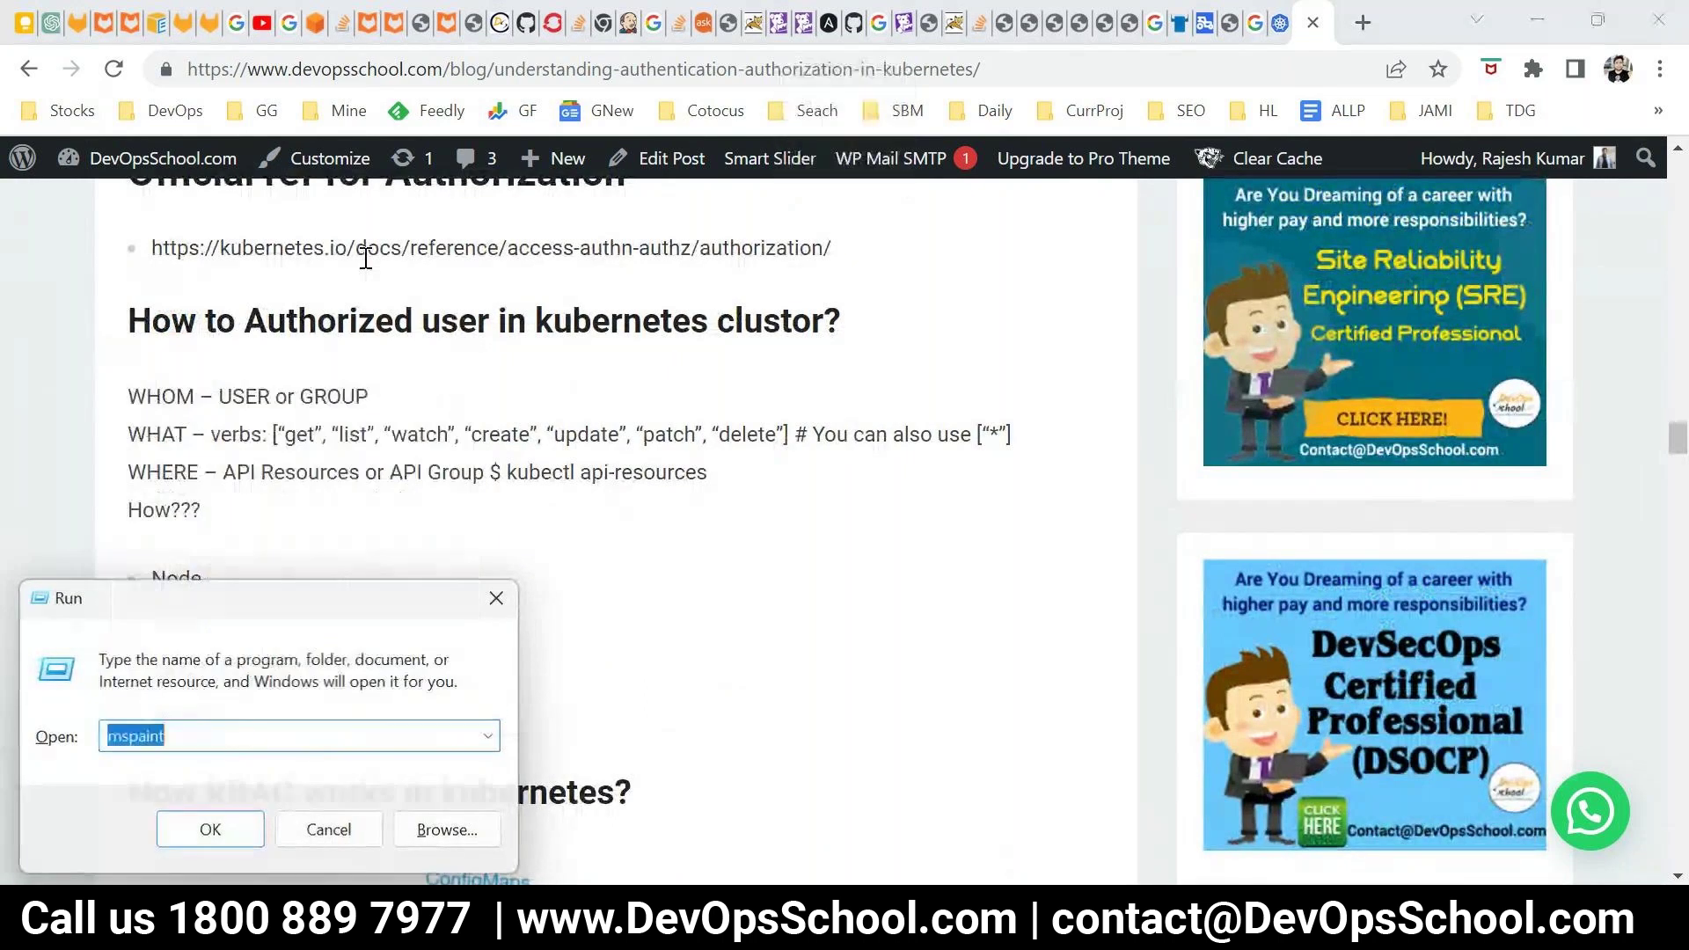
{"action": "key", "text": "Return"}
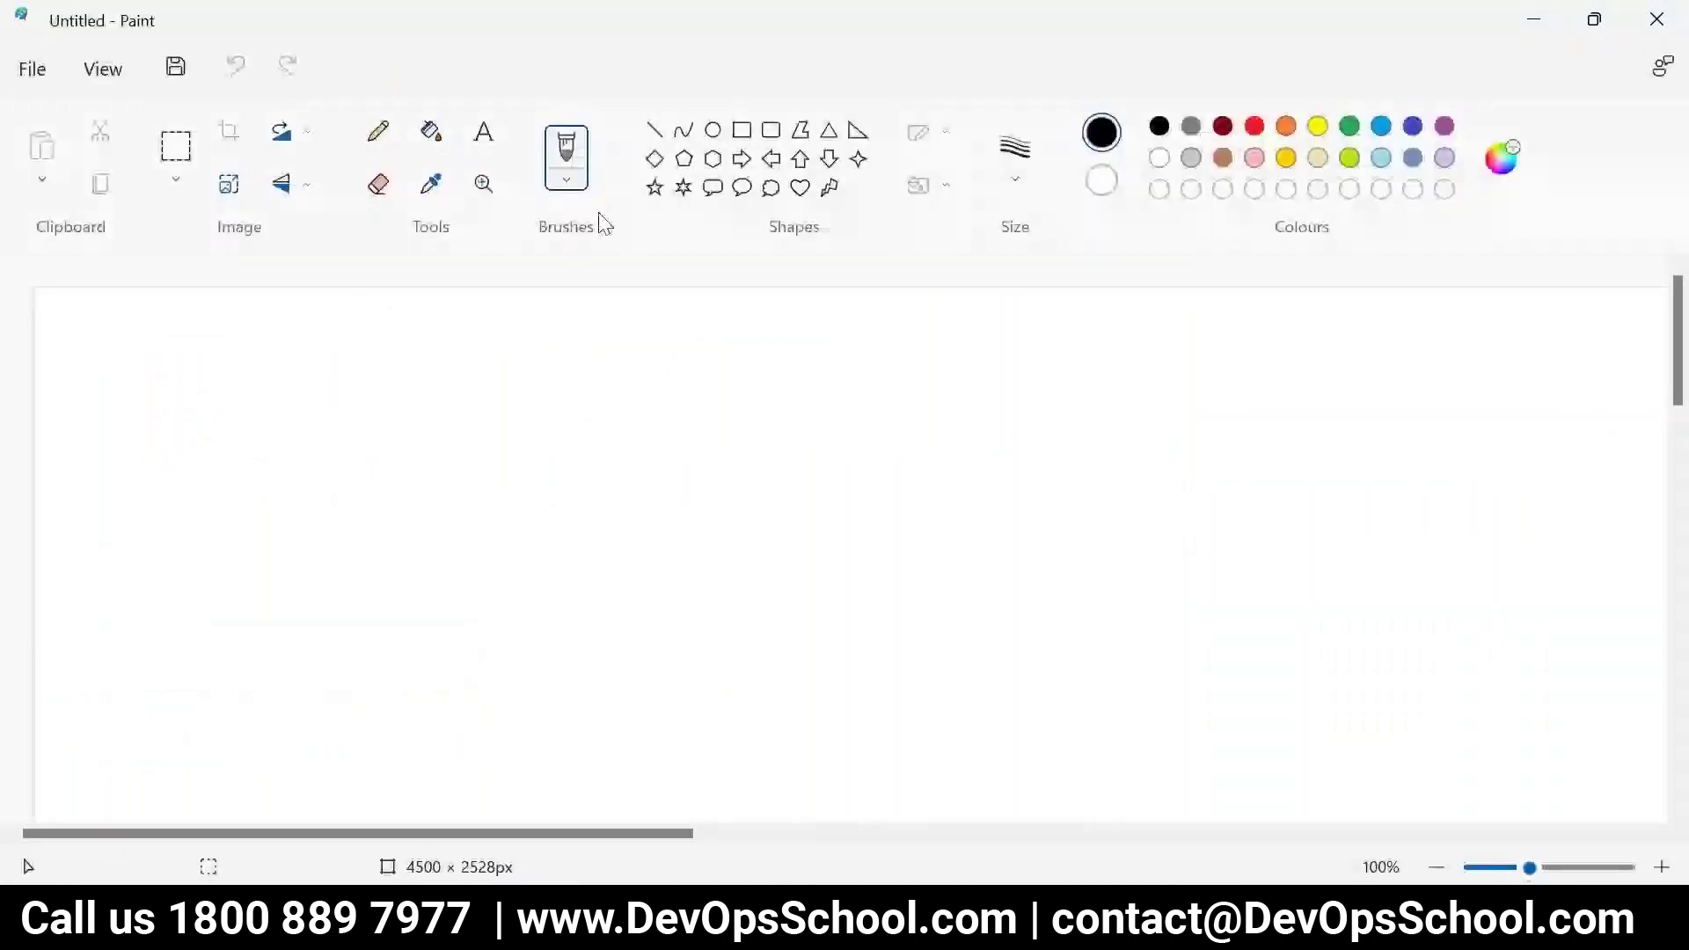
Step: Handwrite an underlined "AG" near the canvas's upper-left corner with the Pencil
{"action": "left_click", "coordinate": [378, 132]}
{"action": "left_click_drag", "start_coordinate": [68, 350], "coordinate": [94, 358]}
{"action": "mouse_move", "coordinate": [129, 300]}
{"action": "left_mouse_down"}
{"action": "mouse_move", "coordinate": [149, 359]}
{"action": "mouse_move", "coordinate": [191, 368]}
{"action": "left_mouse_up"}
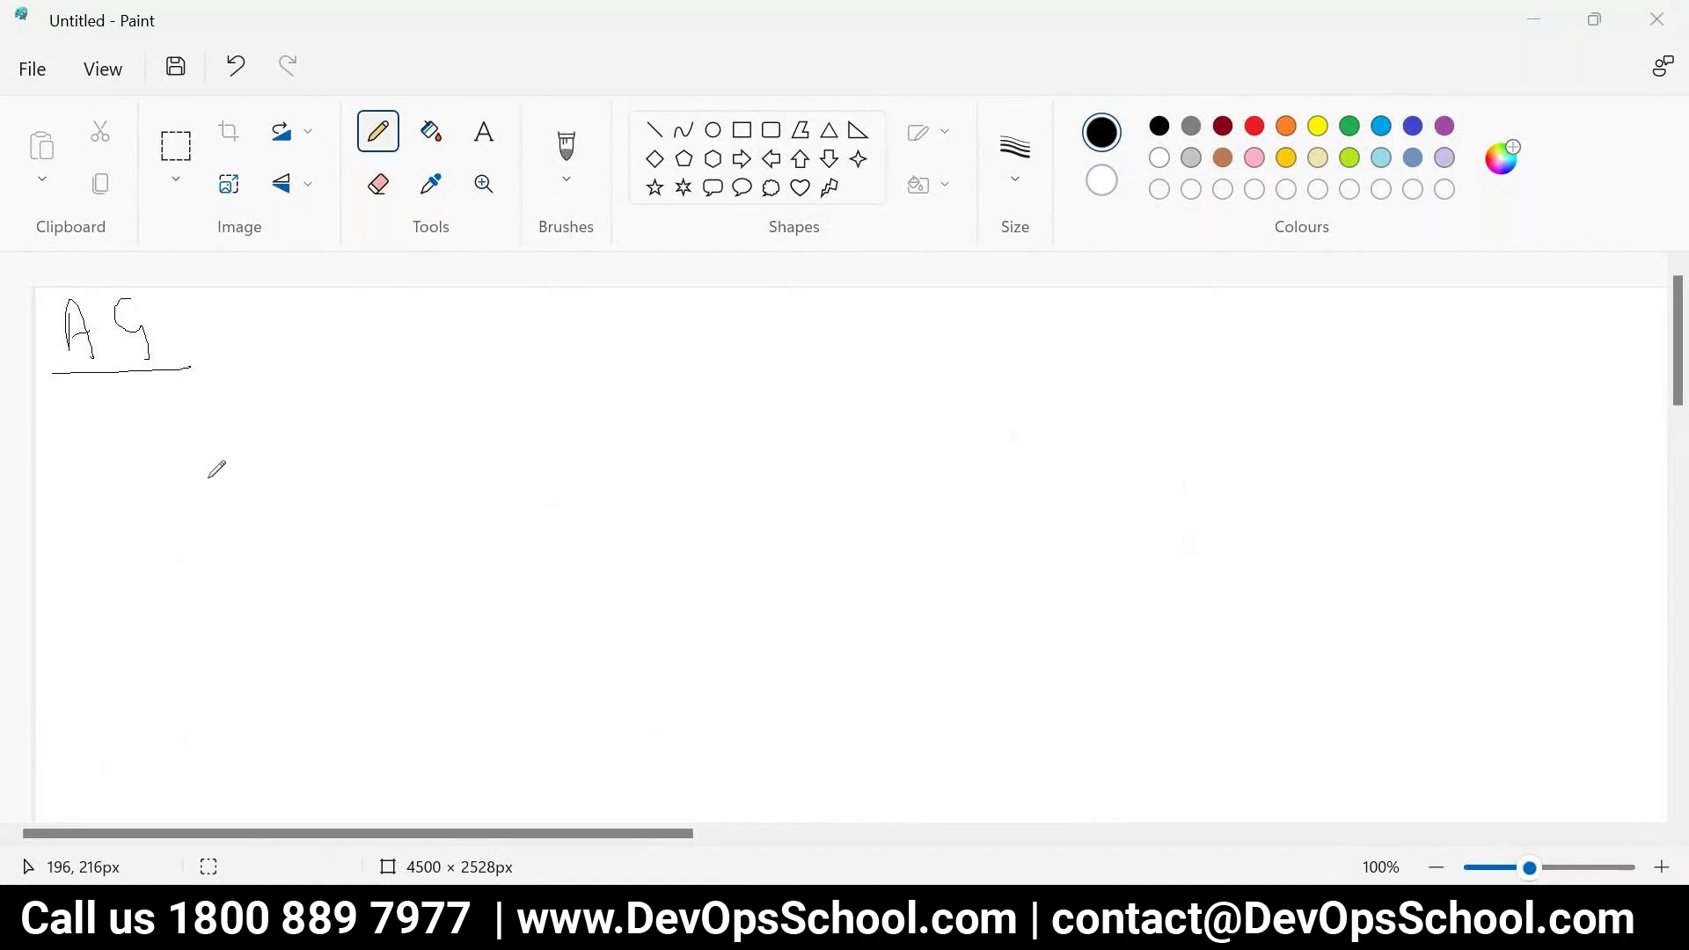
Step: Check the API resources in the article's RBAC diagram and handwrite a second underlined "AG" farther right on the Paint canvas
{"action": "key", "text": "alt+Tab"}
{"action": "scroll", "coordinate": [413, 621], "scroll_direction": "down", "scroll_amount": 5}
{"action": "scroll", "coordinate": [412, 620], "scroll_direction": "down", "scroll_amount": 1}
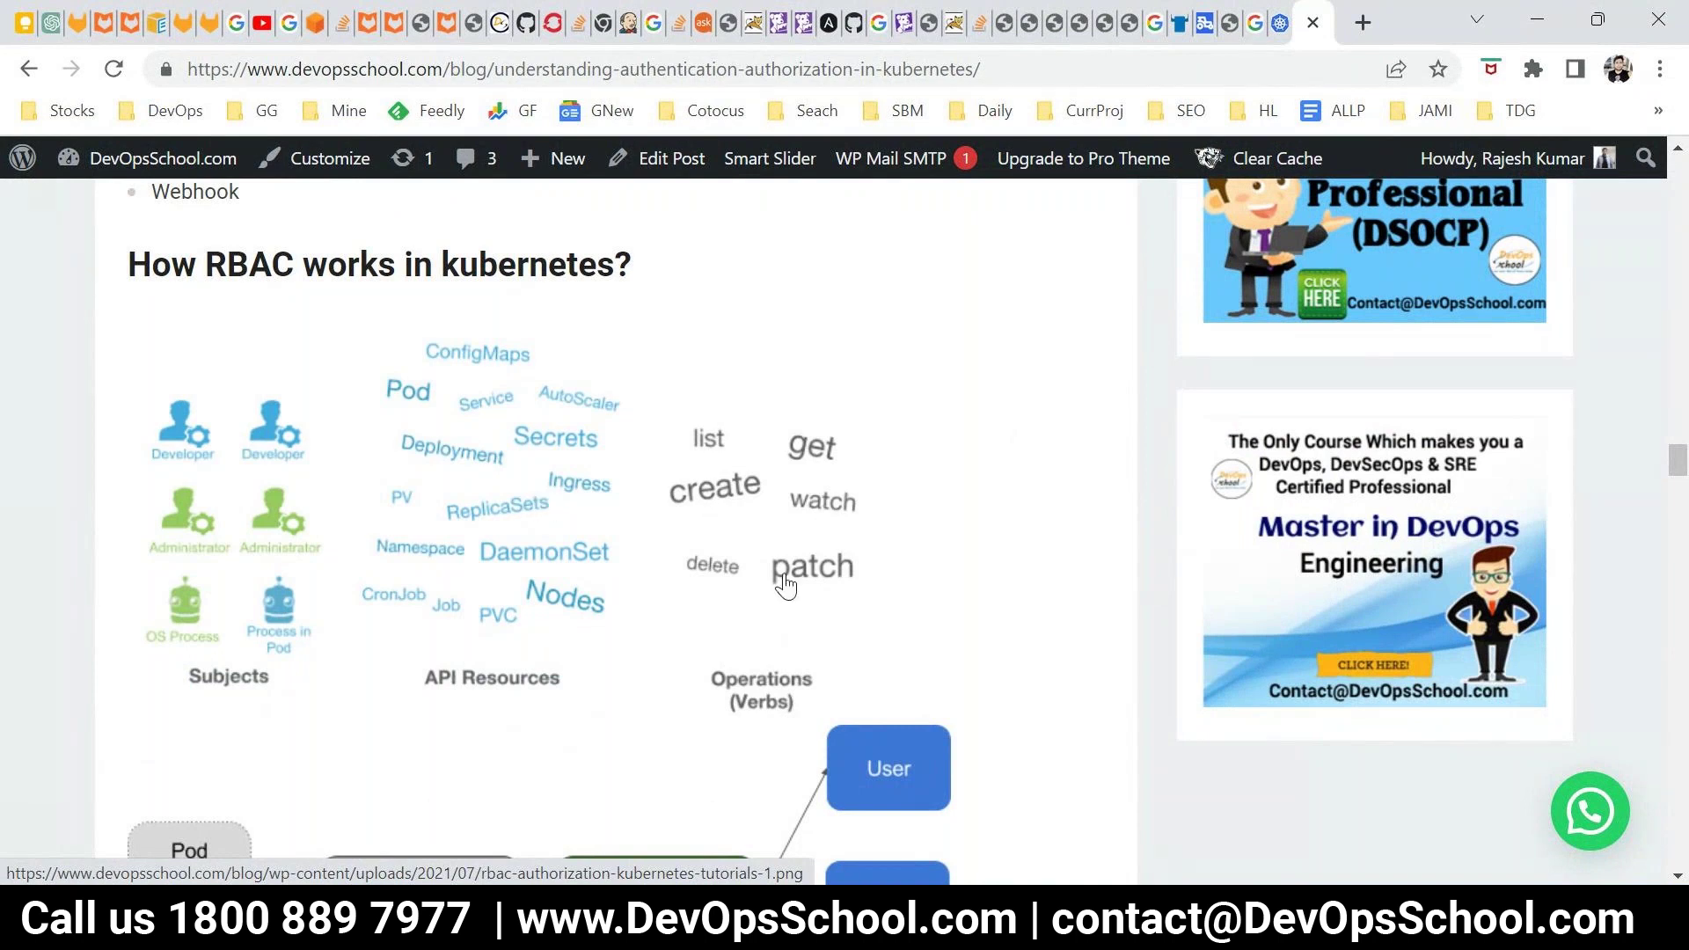
{"action": "key", "text": "alt+Tab"}
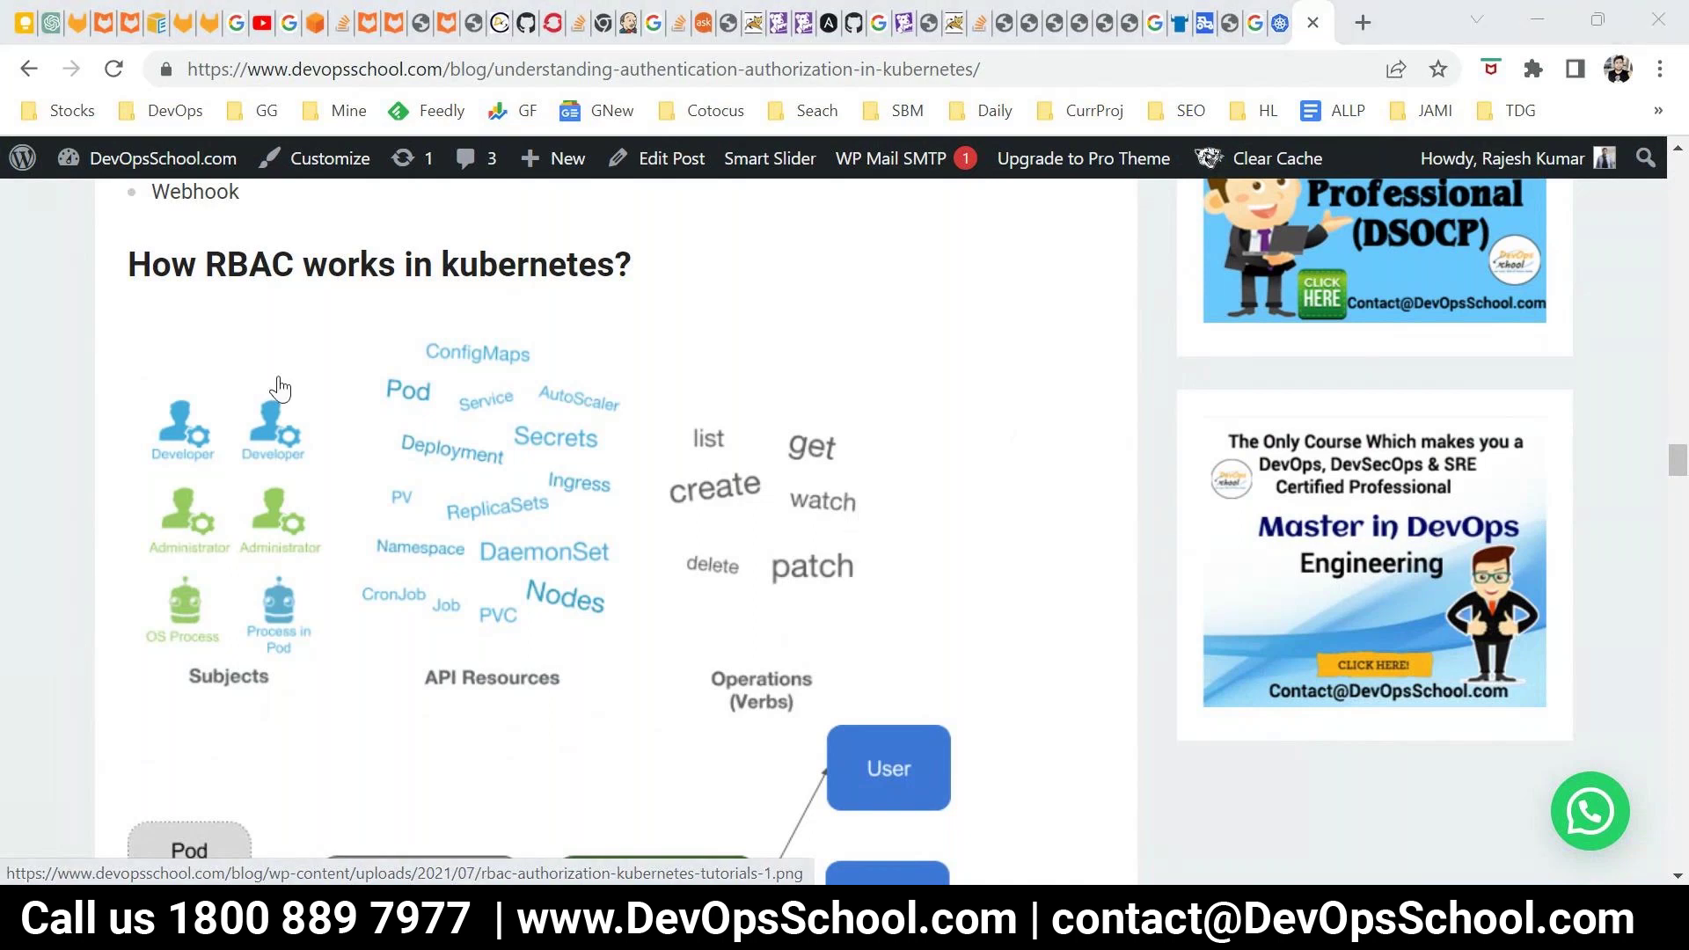
{"action": "mouse_move", "coordinate": [451, 342]}
{"action": "left_mouse_down"}
{"action": "mouse_move", "coordinate": [456, 643]}
{"action": "mouse_move", "coordinate": [701, 402]}
{"action": "mouse_move", "coordinate": [696, 324]}
{"action": "mouse_move", "coordinate": [445, 348]}
{"action": "mouse_move", "coordinate": [435, 488]}
{"action": "mouse_move", "coordinate": [794, 654]}
{"action": "mouse_move", "coordinate": [682, 306]}
{"action": "mouse_move", "coordinate": [487, 325]}
{"action": "left_mouse_up"}
{"action": "mouse_move", "coordinate": [484, 385]}
{"action": "left_mouse_down"}
{"action": "mouse_move", "coordinate": [551, 382]}
{"action": "mouse_move", "coordinate": [555, 412]}
{"action": "left_mouse_up"}
{"action": "left_click_drag", "start_coordinate": [462, 440], "coordinate": [605, 409]}
Step: Check the verbs in the RBAC diagram, handwrite "CRW" below the second "AG" in Paint, and label the surrounding box "Role"
{"action": "key", "text": "alt+Tab"}
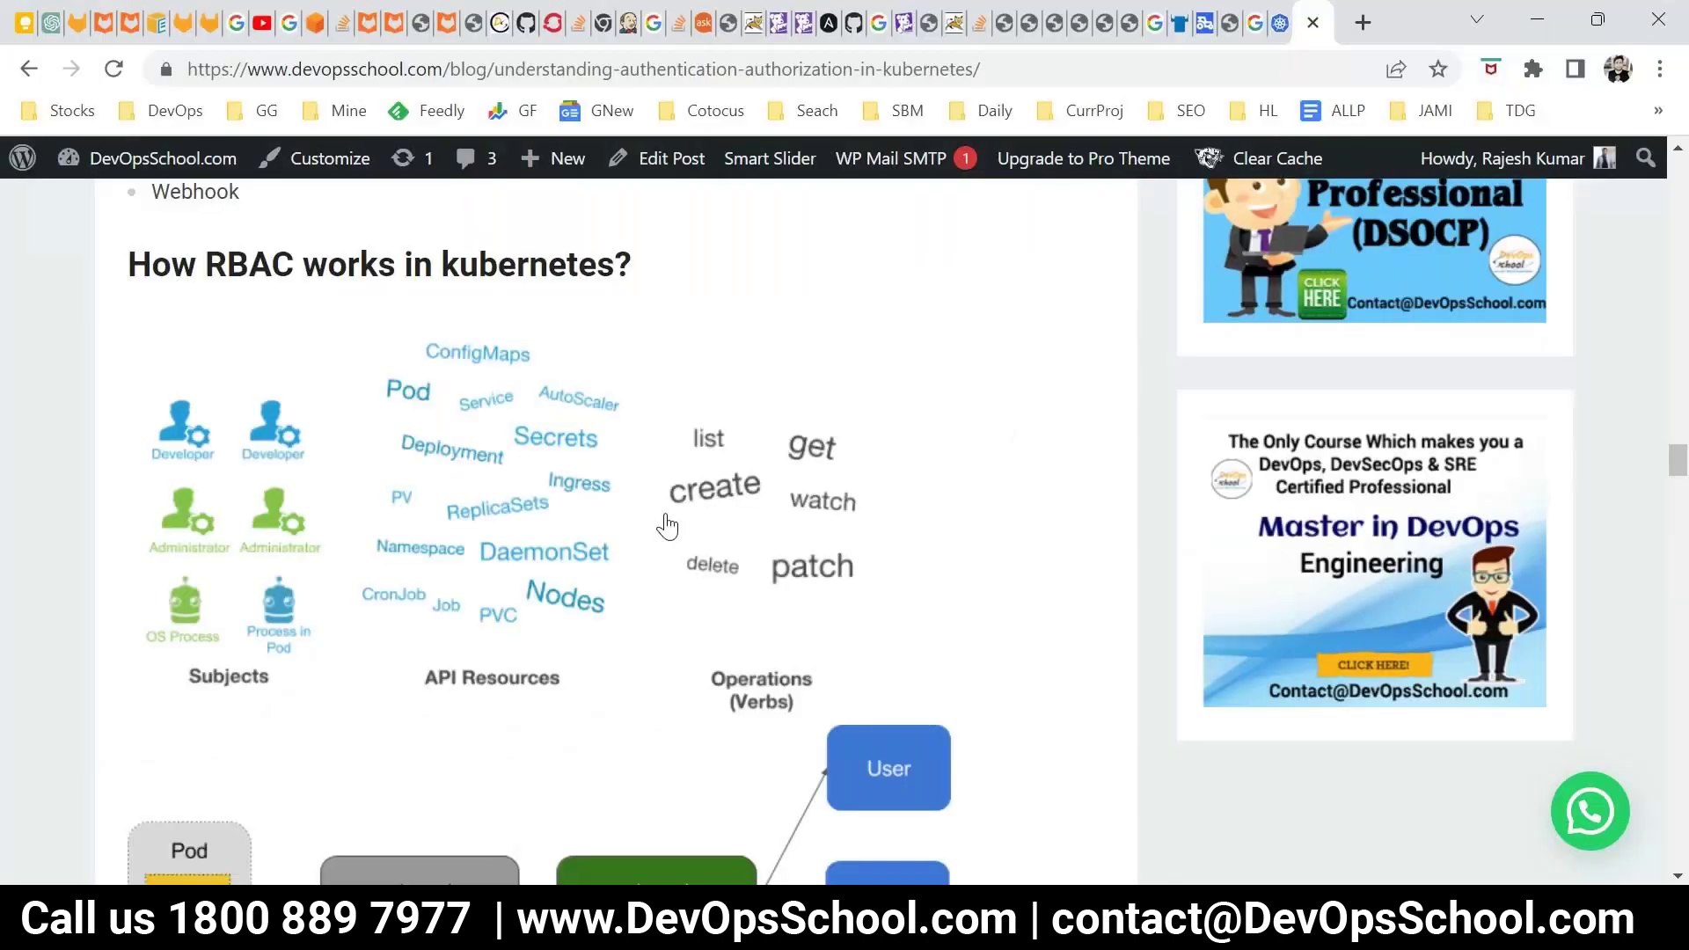
{"action": "key", "text": "alt+Tab"}
{"action": "key", "text": "alt+Tab"}
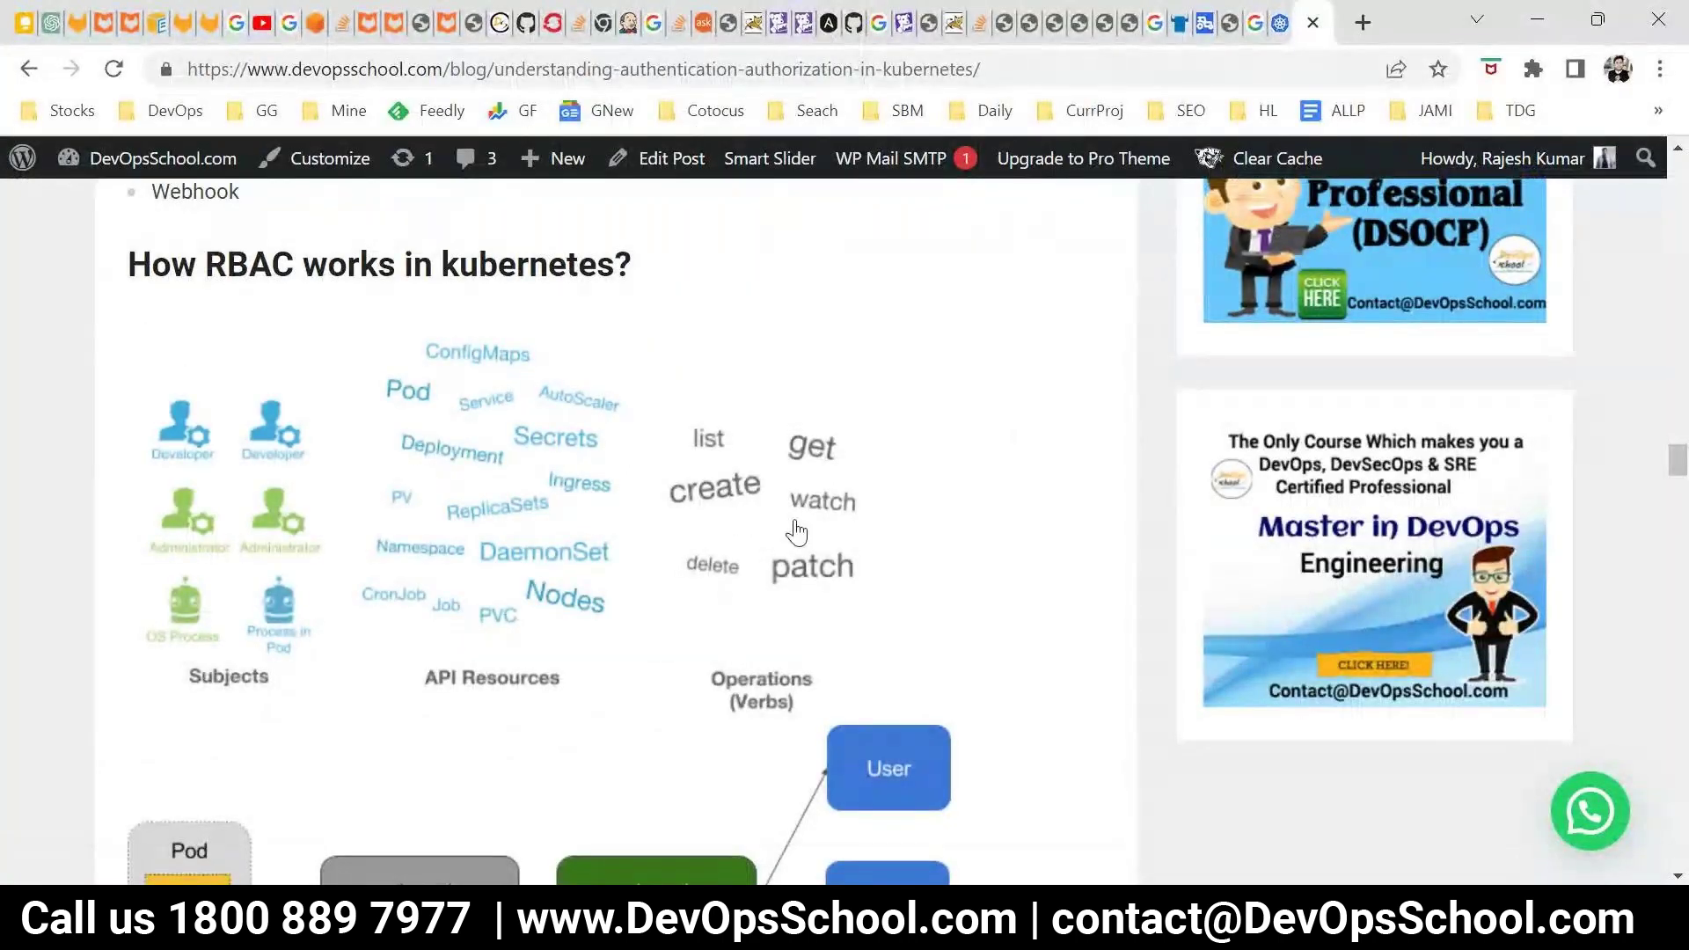
{"action": "key", "text": "alt+Tab"}
{"action": "mouse_move", "coordinate": [498, 456]}
{"action": "left_mouse_down"}
{"action": "mouse_move", "coordinate": [479, 513]}
{"action": "mouse_move", "coordinate": [514, 506]}
{"action": "left_mouse_up"}
{"action": "mouse_move", "coordinate": [515, 455]}
{"action": "left_mouse_down"}
{"action": "mouse_move", "coordinate": [511, 508]}
{"action": "mouse_move", "coordinate": [528, 484]}
{"action": "mouse_move", "coordinate": [556, 509]}
{"action": "left_mouse_up"}
{"action": "mouse_move", "coordinate": [573, 450]}
{"action": "left_mouse_down"}
{"action": "mouse_move", "coordinate": [580, 471]}
{"action": "mouse_move", "coordinate": [616, 474]}
{"action": "left_mouse_up"}
{"action": "mouse_move", "coordinate": [539, 673]}
{"action": "left_mouse_down"}
{"action": "mouse_move", "coordinate": [531, 732]}
{"action": "mouse_move", "coordinate": [717, 756]}
{"action": "left_mouse_up"}
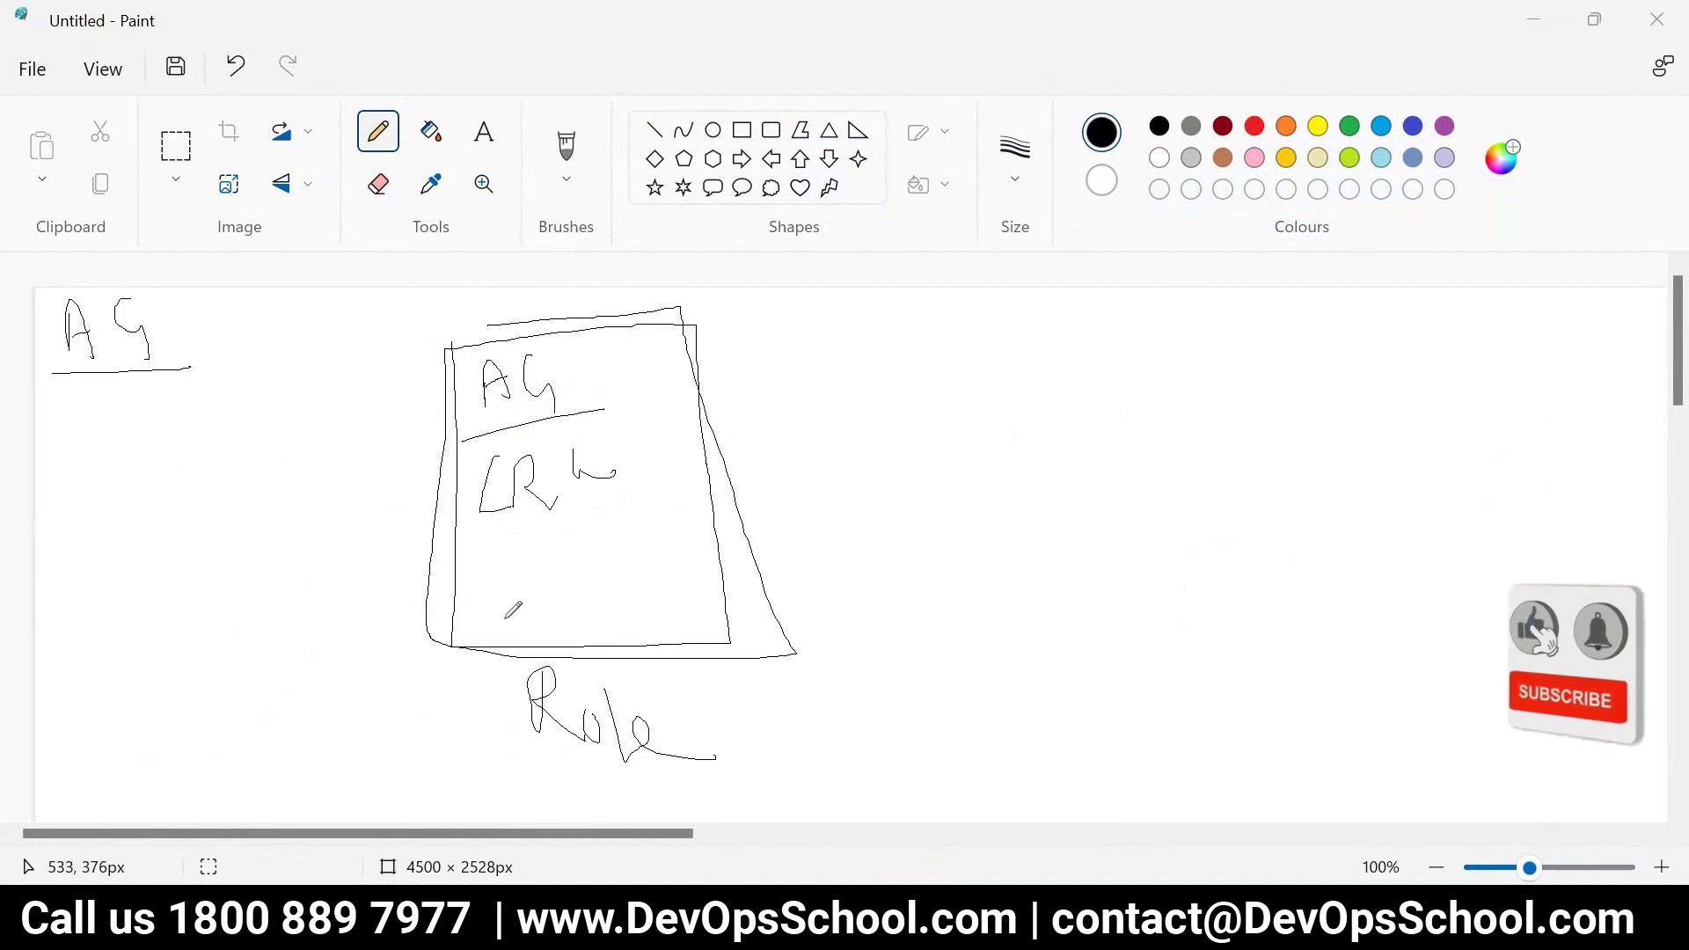
Step: Return to the article and examine its diagrams relating Role, ClusterRole and role bindings to users, groups and service accounts
{"action": "key", "text": "alt+Tab"}
{"action": "scroll", "coordinate": [615, 616], "scroll_direction": "down", "scroll_amount": 10}
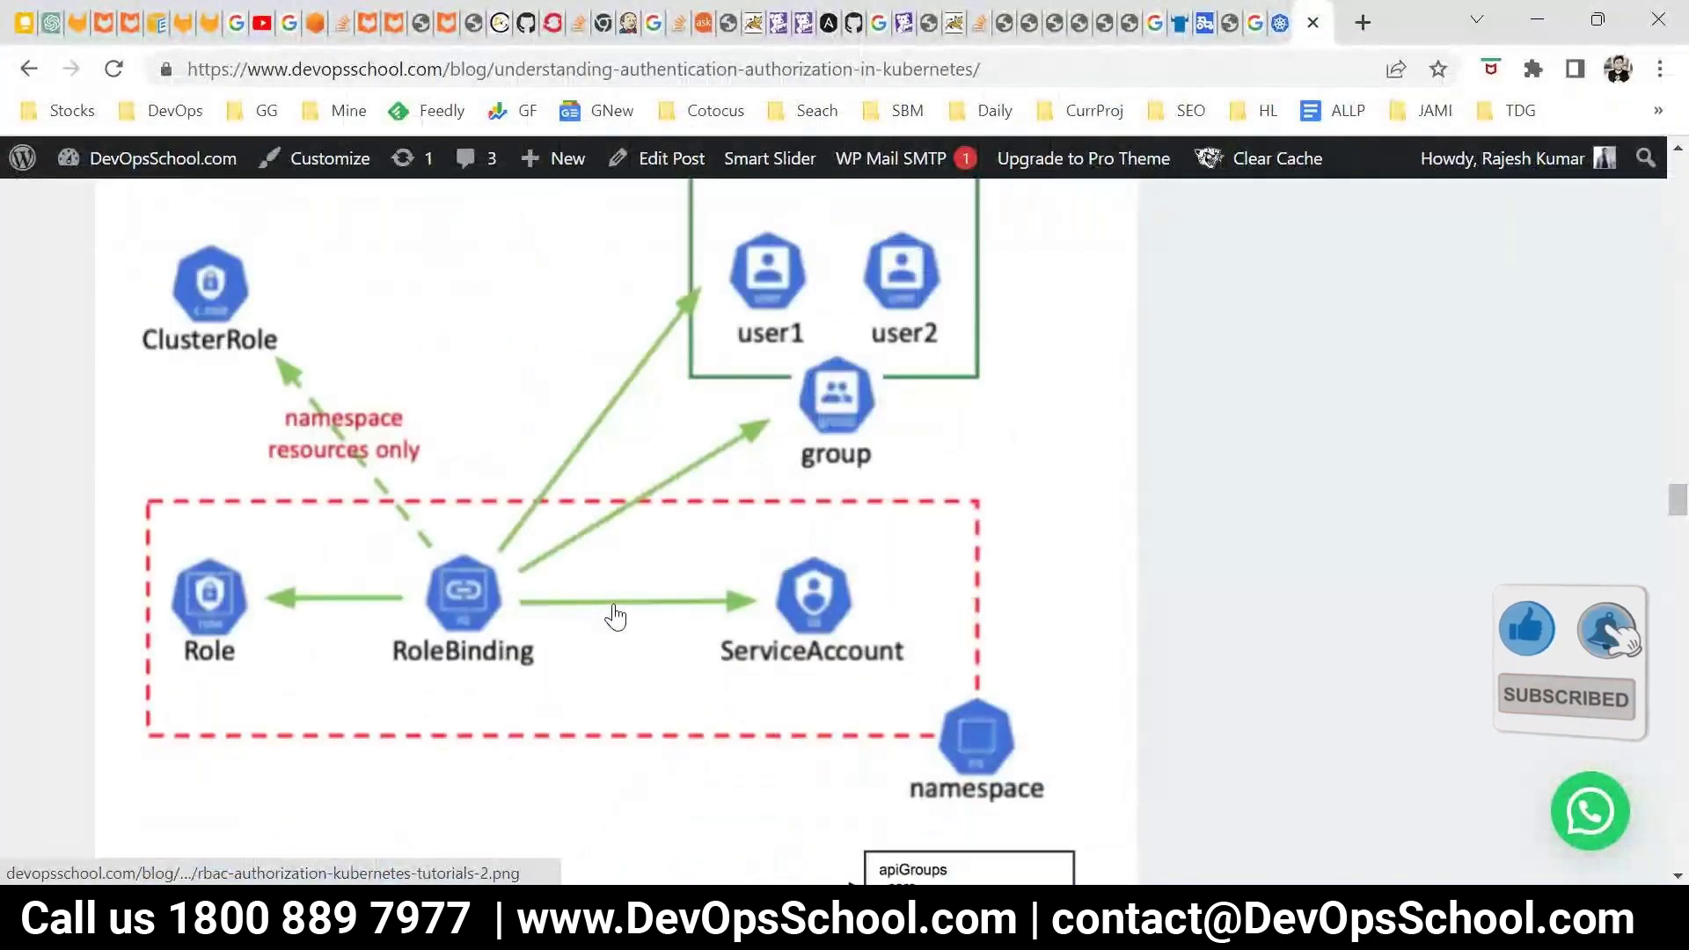
{"action": "scroll", "coordinate": [615, 616], "scroll_direction": "down", "scroll_amount": 15}
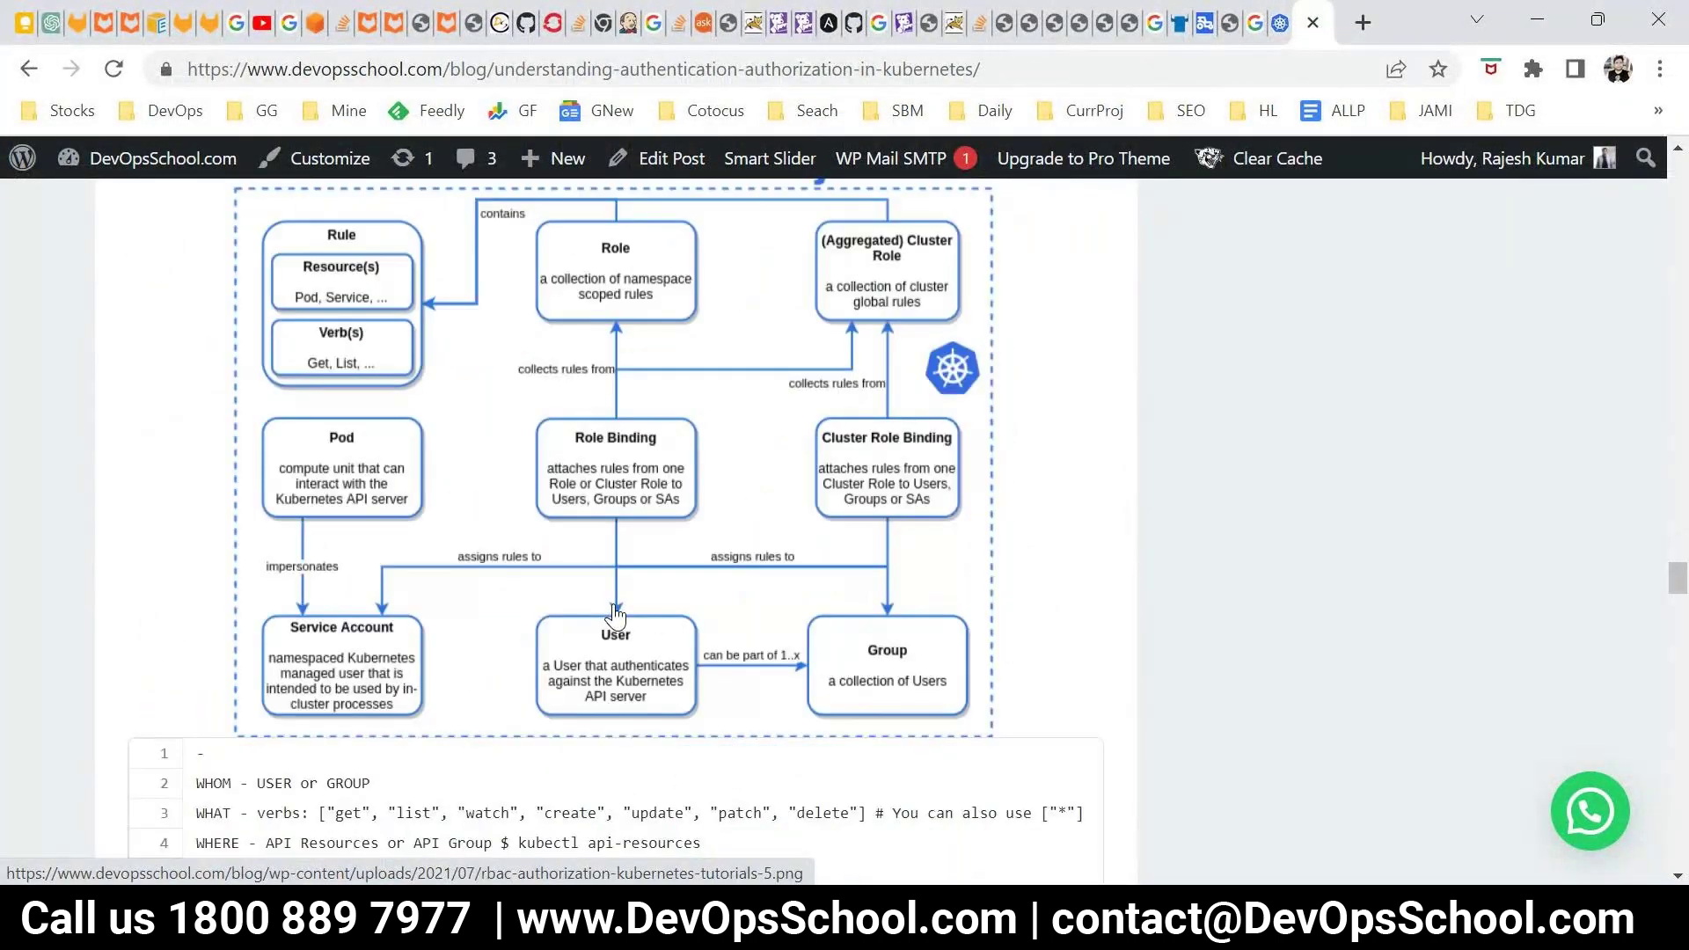
Step: Find the Role manifest in the article's code listing and examine its kind, namespace and name
{"action": "scroll", "coordinate": [572, 614], "scroll_direction": "down", "scroll_amount": 6}
{"action": "scroll", "coordinate": [532, 614], "scroll_direction": "down", "scroll_amount": 15}
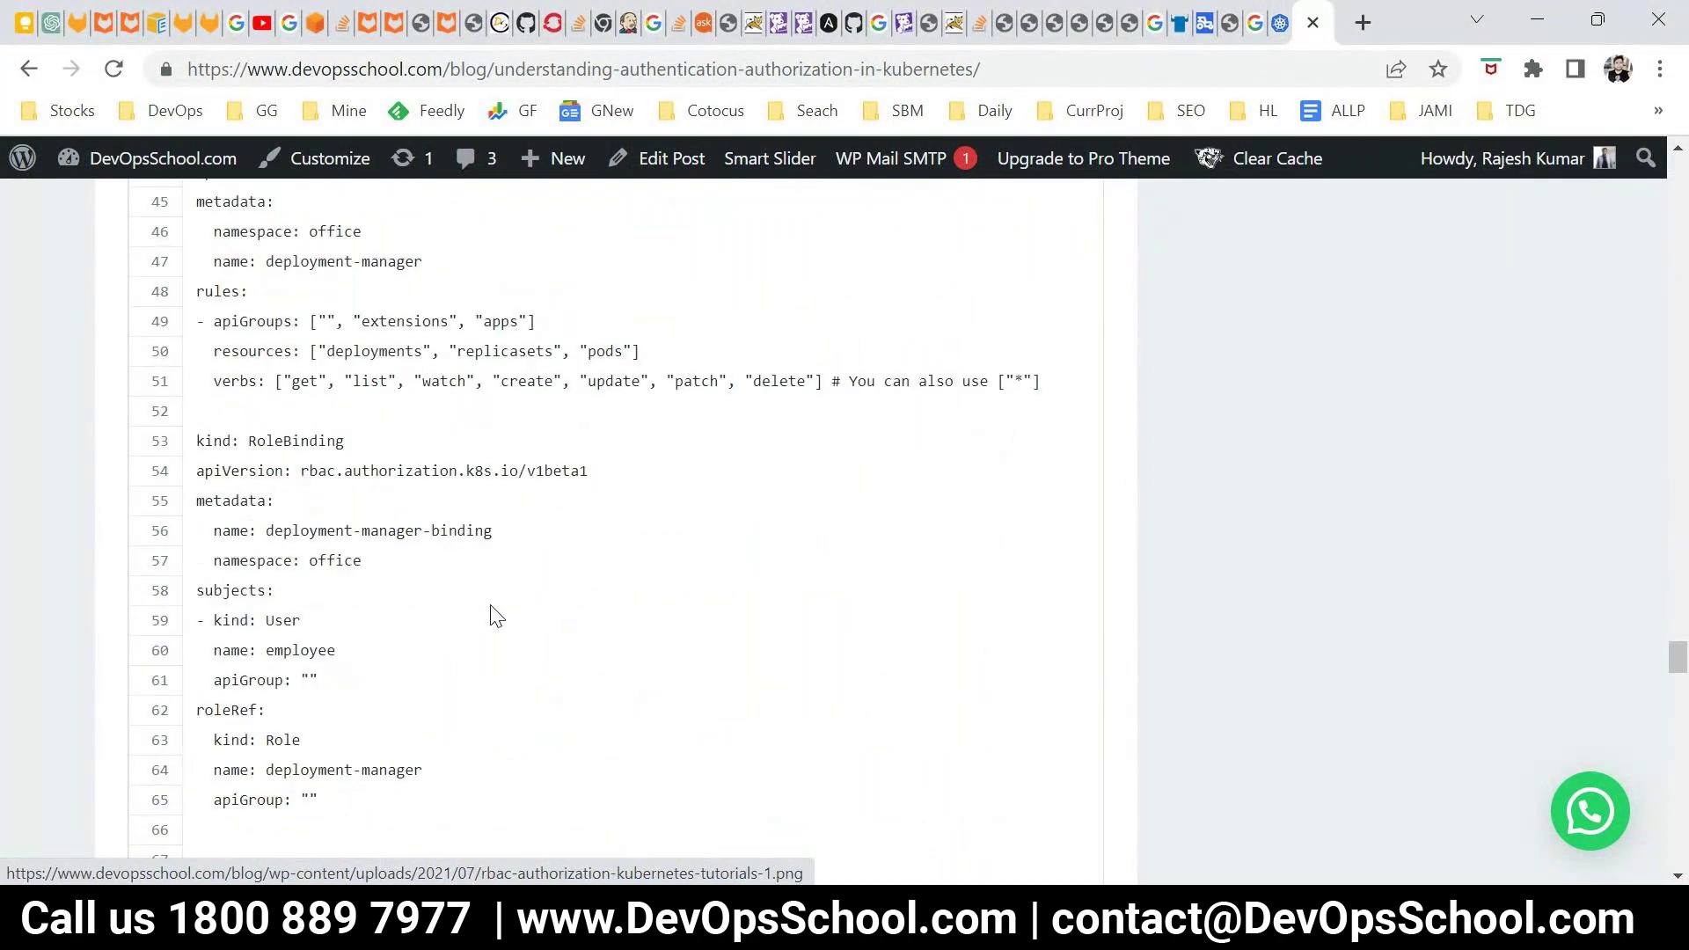
{"action": "scroll", "coordinate": [495, 616], "scroll_direction": "up", "scroll_amount": 3}
{"action": "left_click_drag", "start_coordinate": [195, 273], "coordinate": [1053, 516]}
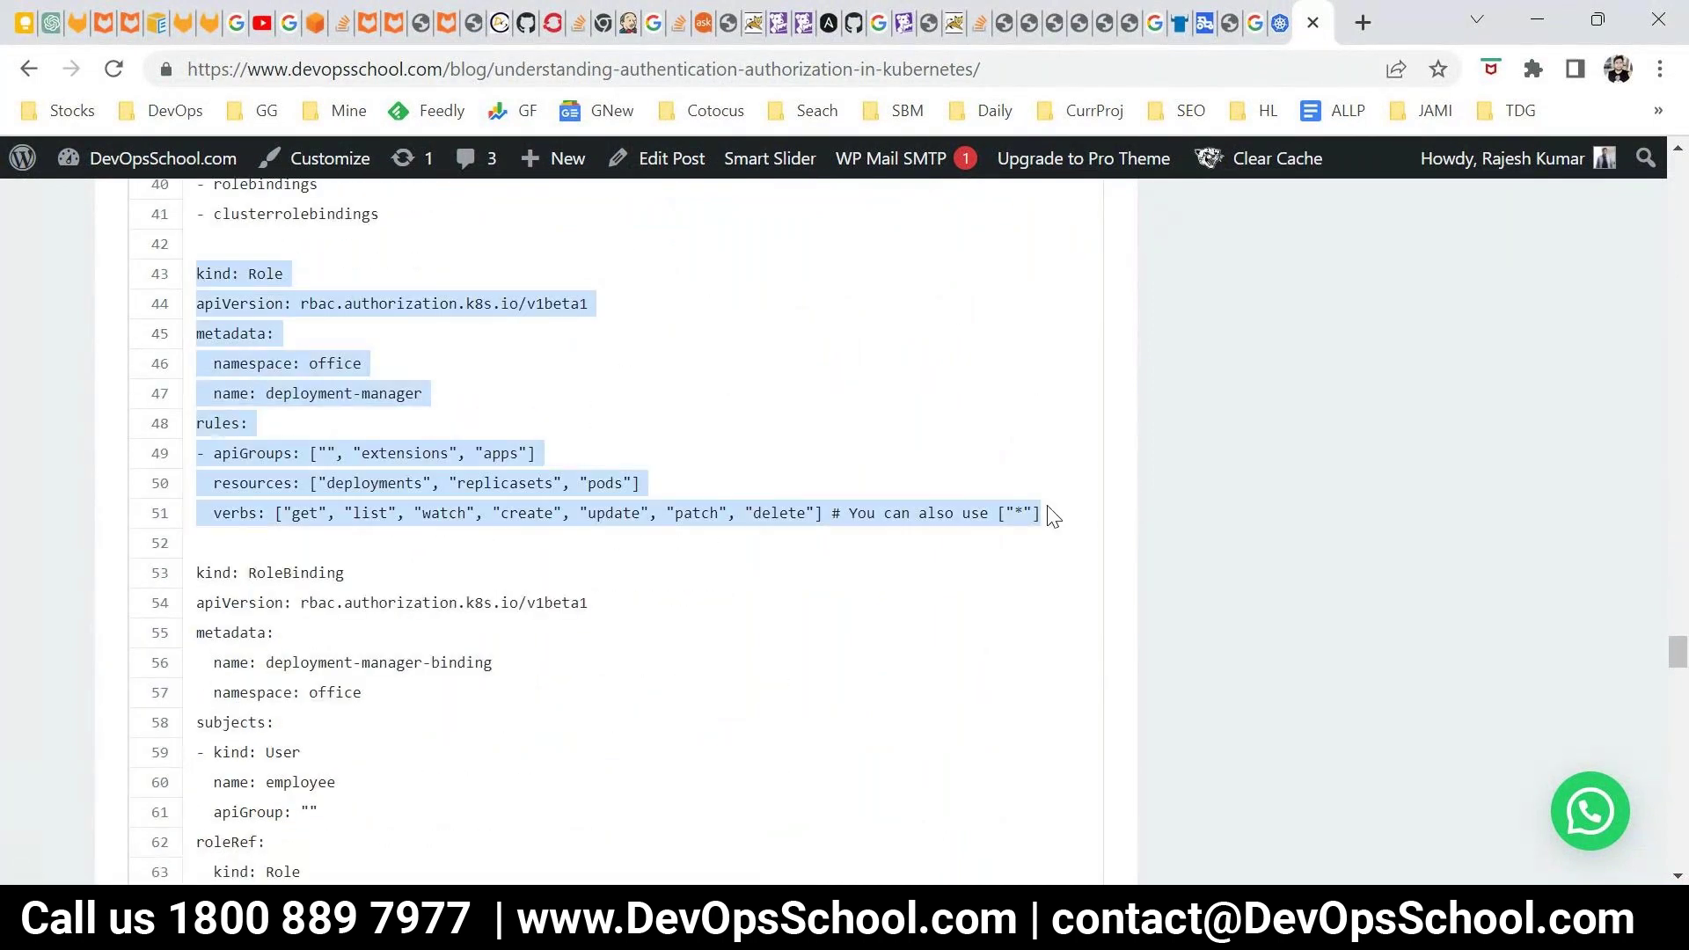
{"action": "left_click", "coordinate": [276, 275]}
{"action": "double_click", "coordinate": [276, 275]}
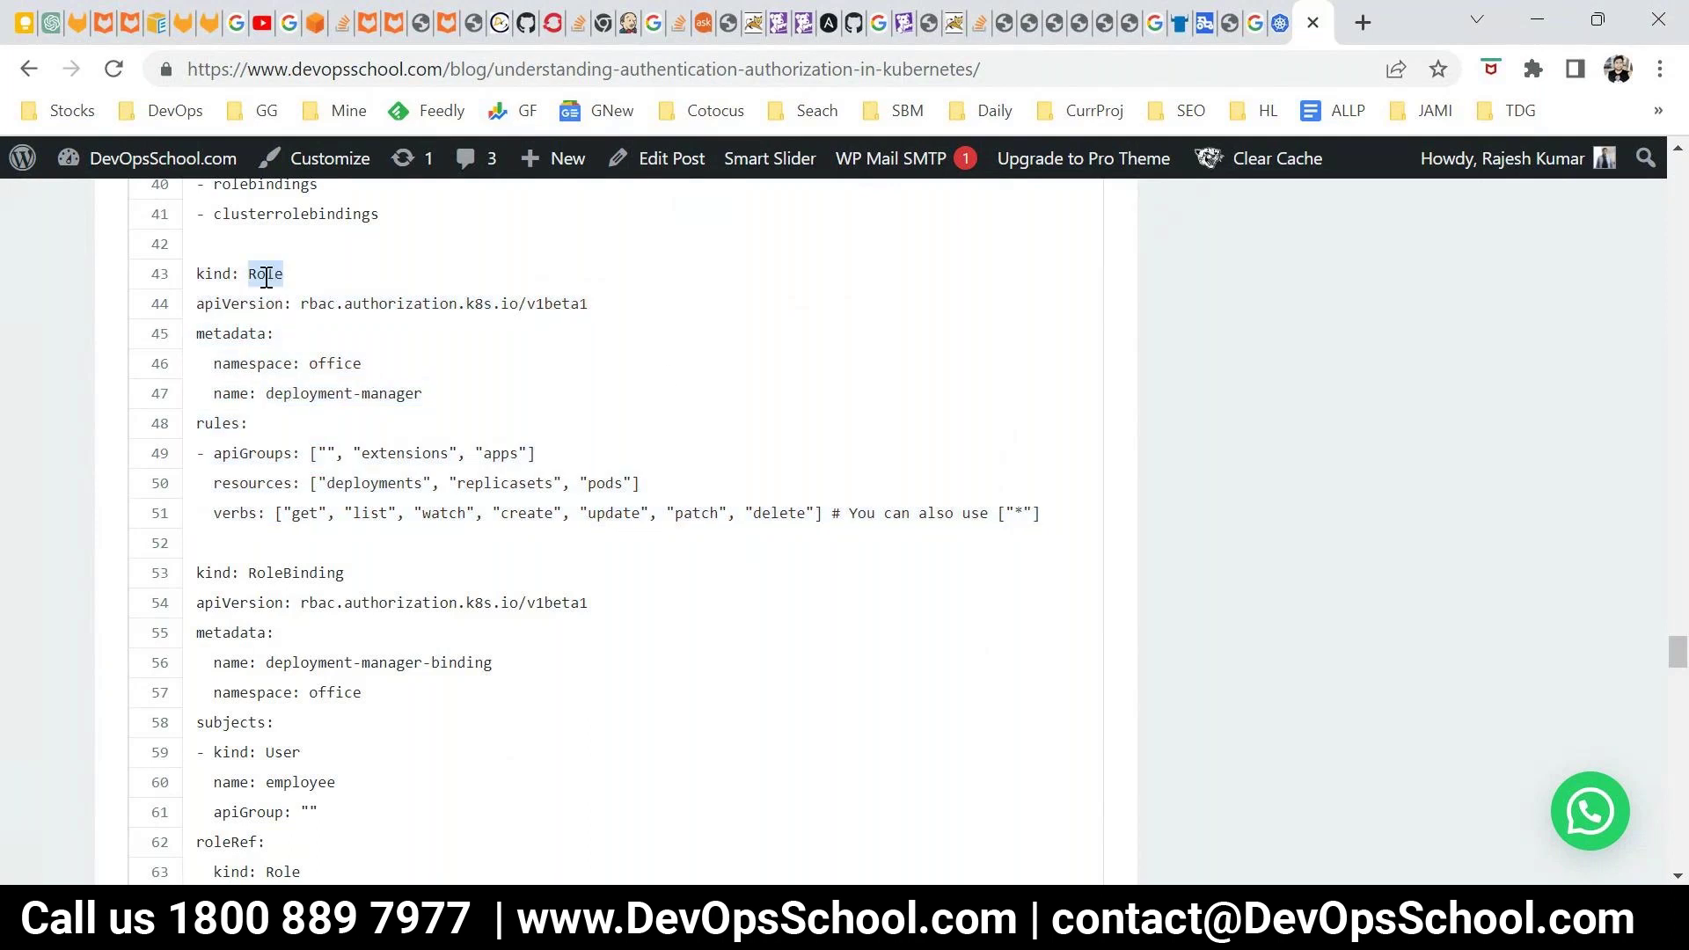
{"action": "left_click_drag", "start_coordinate": [362, 364], "coordinate": [420, 392]}
{"action": "left_click", "coordinate": [309, 392]}
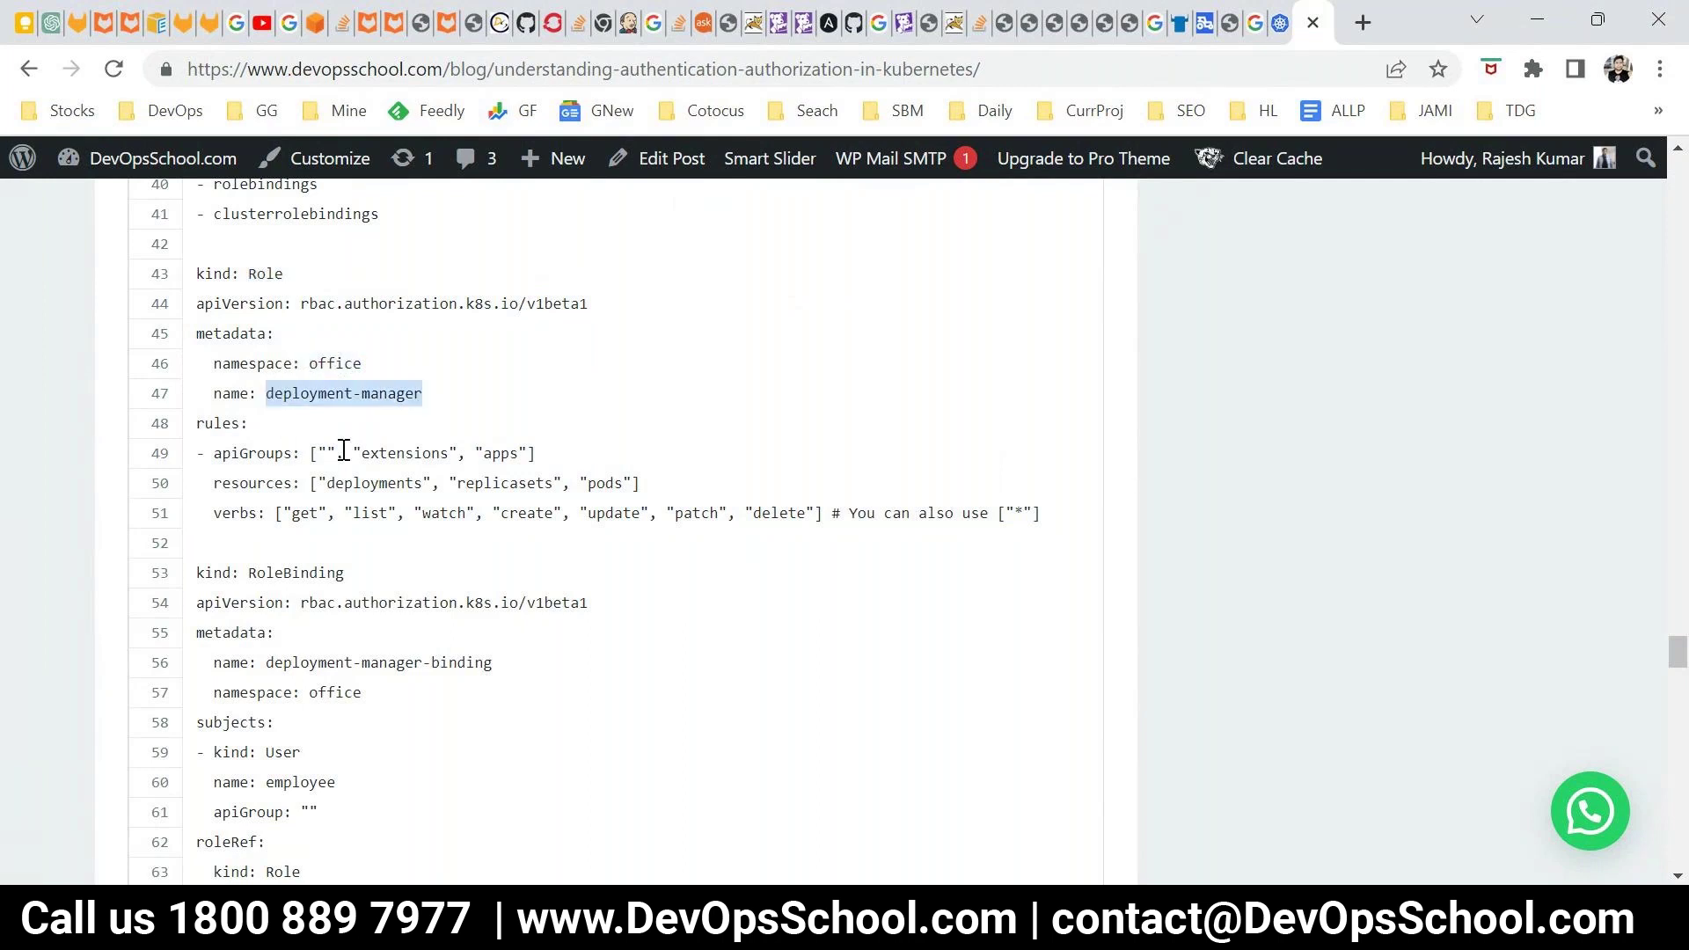
Step: Examine the Role manifest's rules, covering the apiGroups, resources, verbs and the wildcard alternative in the comment
{"action": "double_click", "coordinate": [264, 275]}
{"action": "left_click_drag", "start_coordinate": [222, 454], "coordinate": [537, 453]}
{"action": "left_click_drag", "start_coordinate": [648, 486], "coordinate": [307, 517]}
{"action": "left_click", "coordinate": [822, 542]}
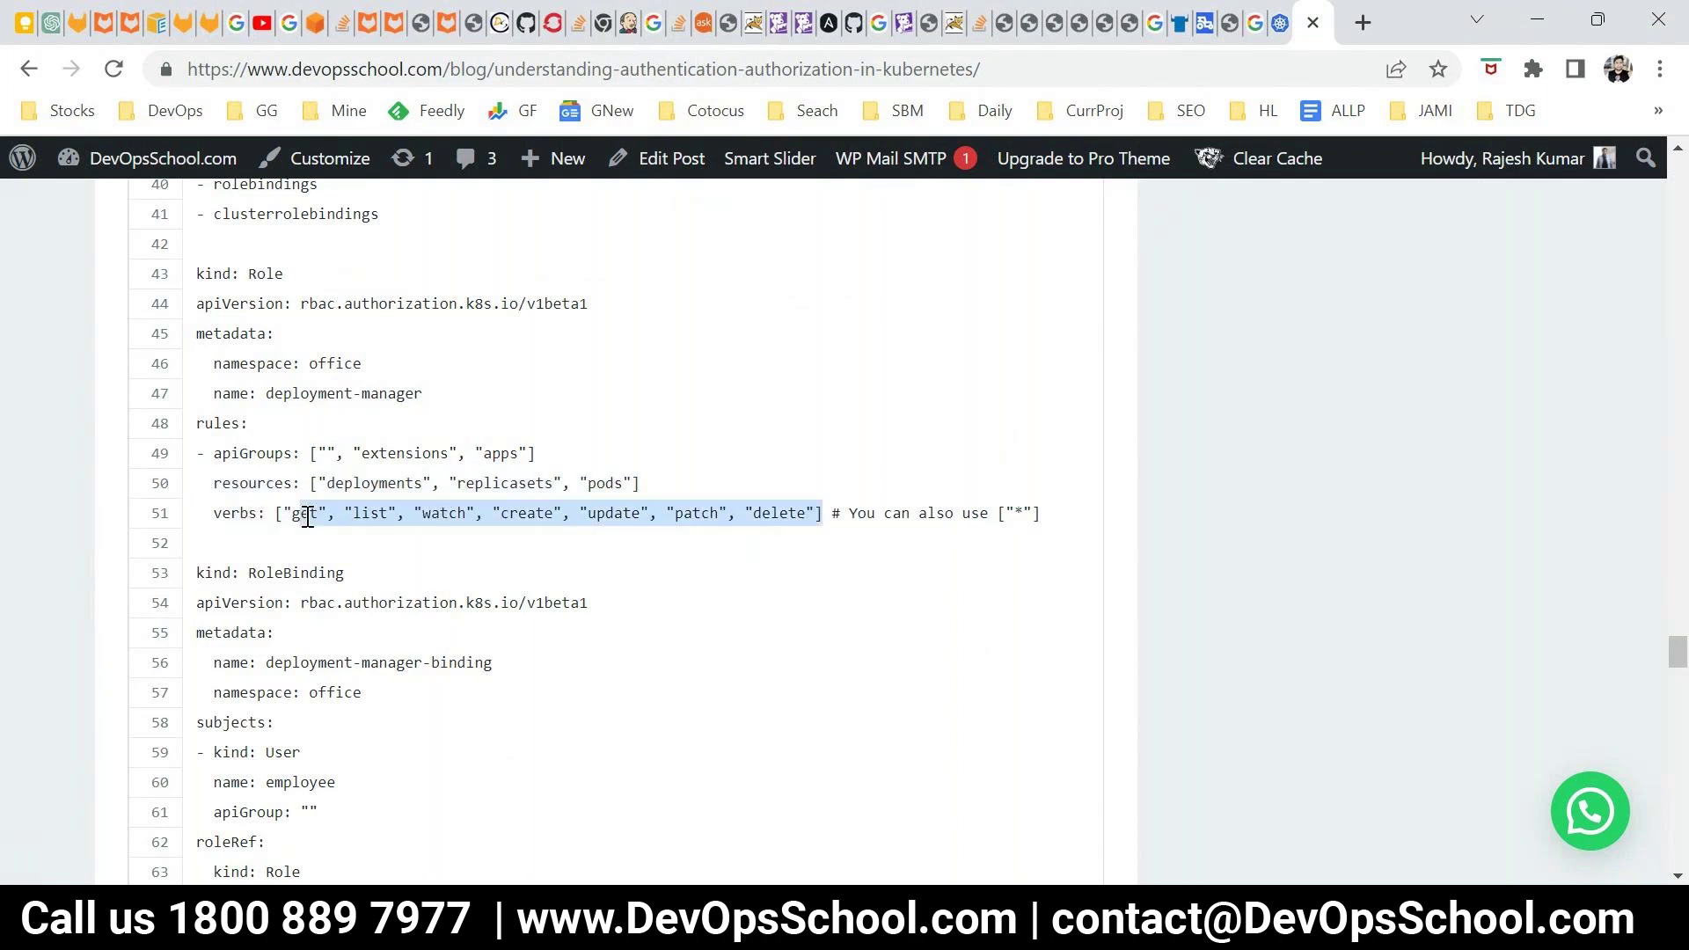
{"action": "left_click", "coordinate": [992, 515]}
{"action": "left_click_drag", "start_coordinate": [1031, 512], "coordinate": [1003, 512]}
{"action": "left_click_drag", "start_coordinate": [193, 275], "coordinate": [921, 514]}
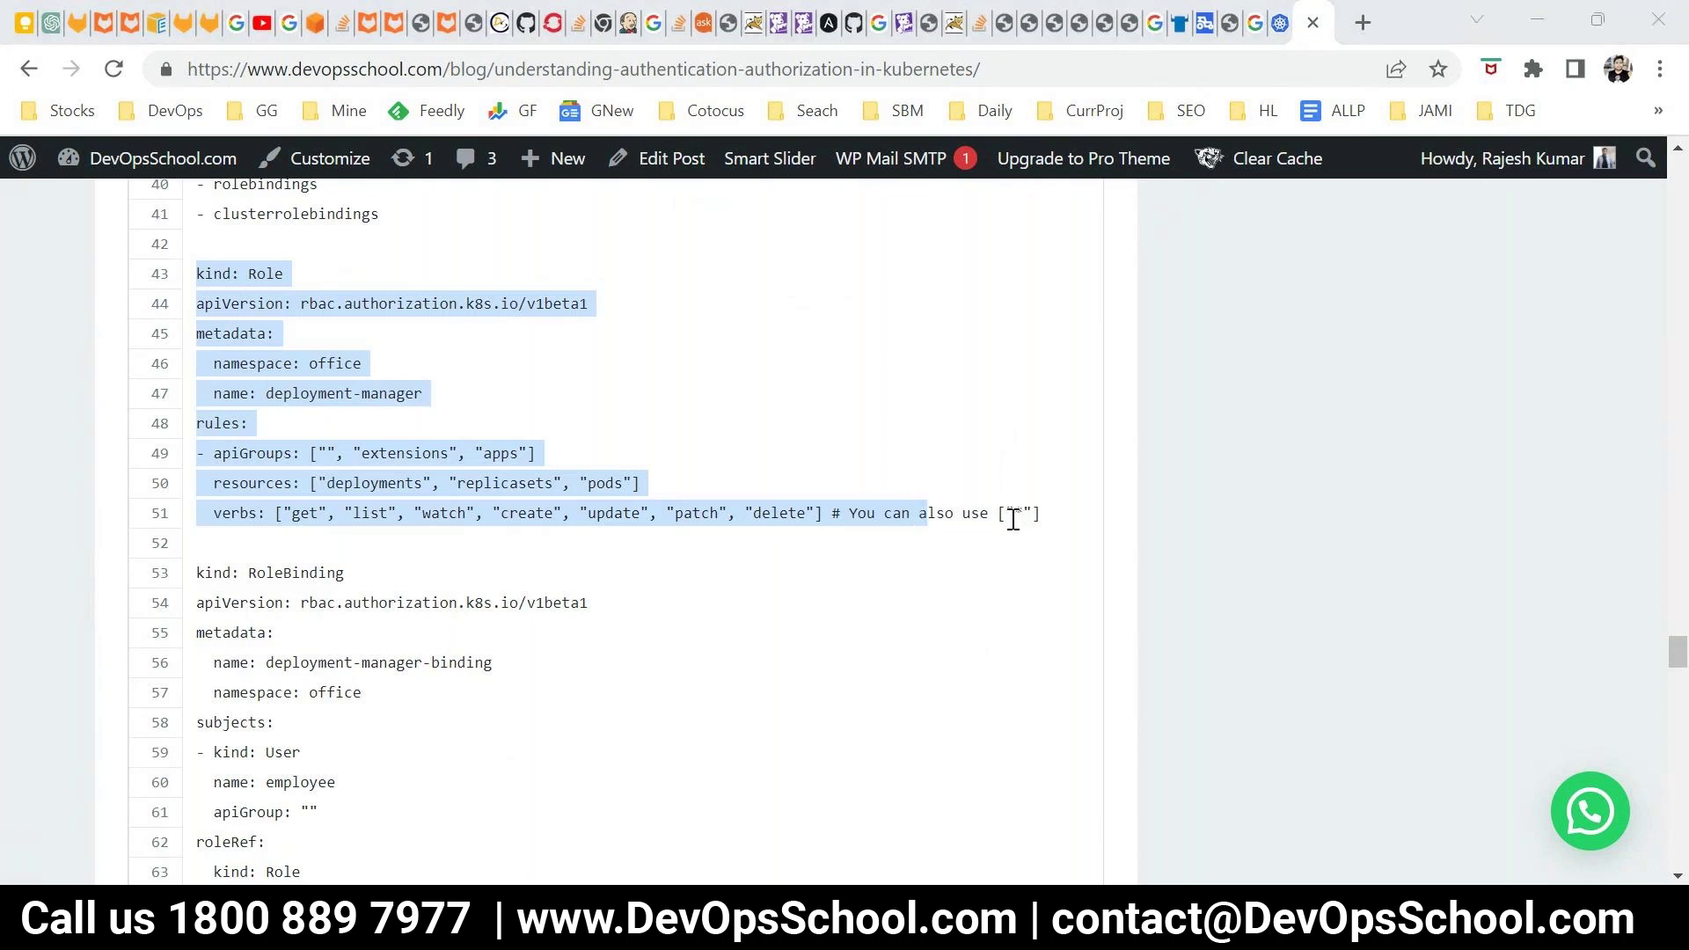
Step: Switch to Paint and draw a black user figure with a short handwritten label across the canvas from the Role box
{"action": "key", "text": "alt+Tab"}
{"action": "mouse_move", "coordinate": [1373, 358]}
{"action": "left_mouse_down"}
{"action": "mouse_move", "coordinate": [1387, 479]}
{"action": "mouse_move", "coordinate": [1391, 434]}
{"action": "left_mouse_up"}
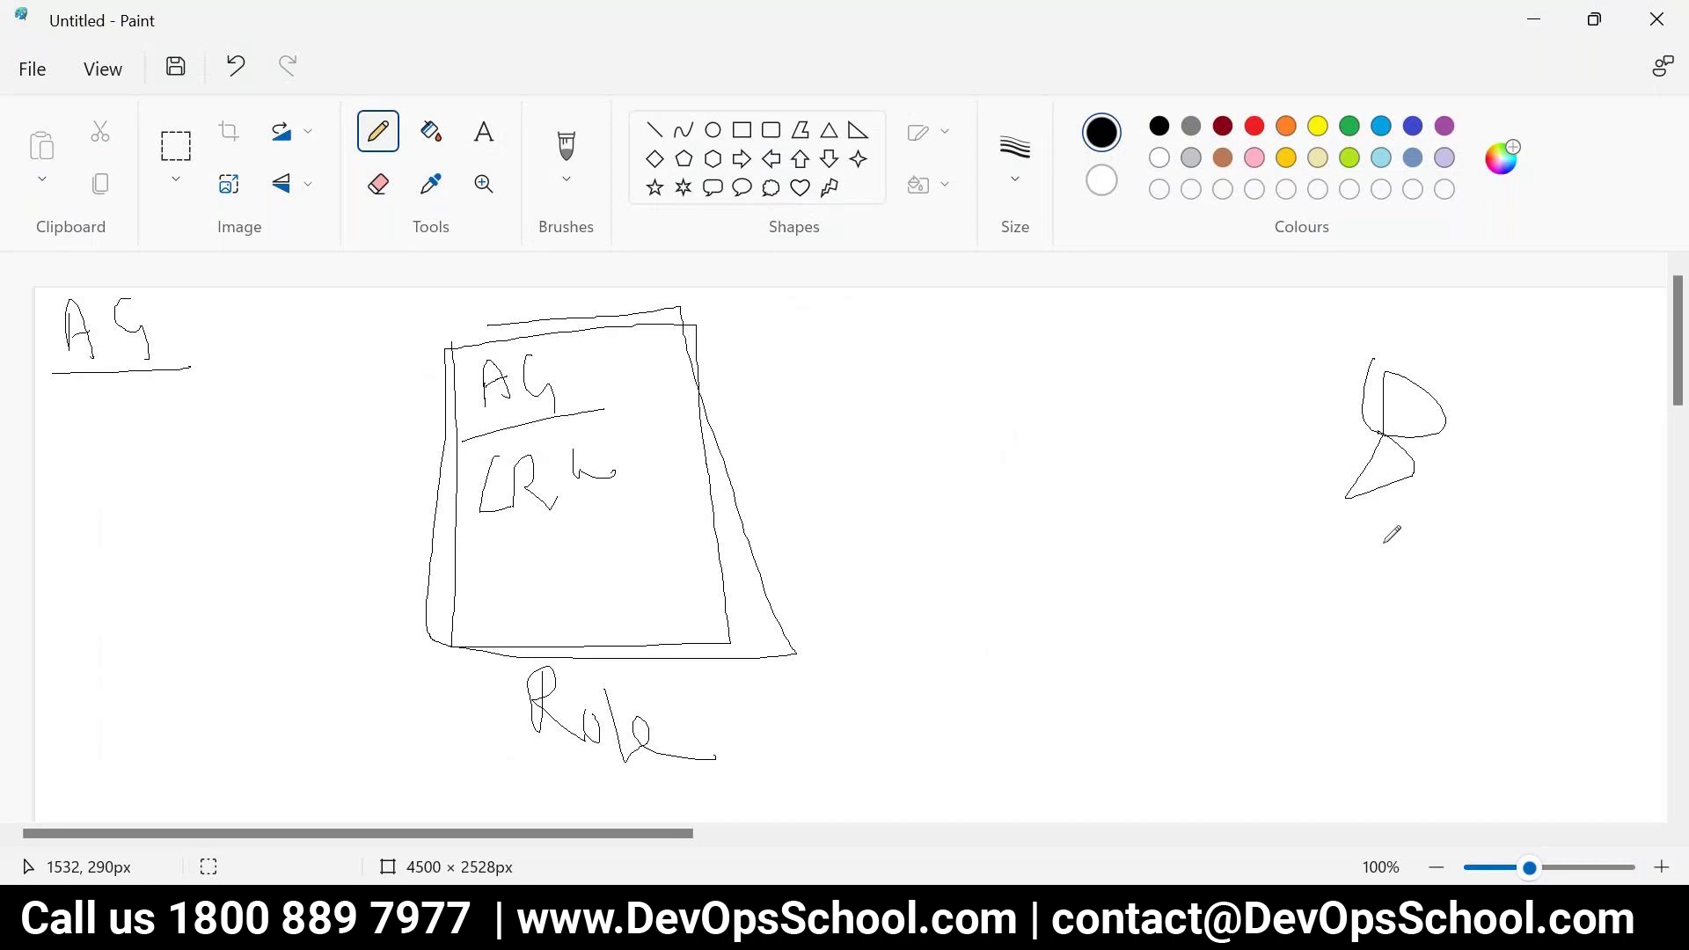
{"action": "left_click_drag", "start_coordinate": [1497, 390], "coordinate": [1543, 463]}
{"action": "left_click_drag", "start_coordinate": [1564, 388], "coordinate": [1604, 457]}
Step: Draw a red arrow from the user figure to the Role box and handwrite a double-underlined "RB" below it
{"action": "left_click", "coordinate": [1258, 133]}
{"action": "mouse_move", "coordinate": [1376, 433]}
{"action": "left_mouse_down"}
{"action": "mouse_move", "coordinate": [743, 389]}
{"action": "mouse_move", "coordinate": [780, 431]}
{"action": "left_mouse_up"}
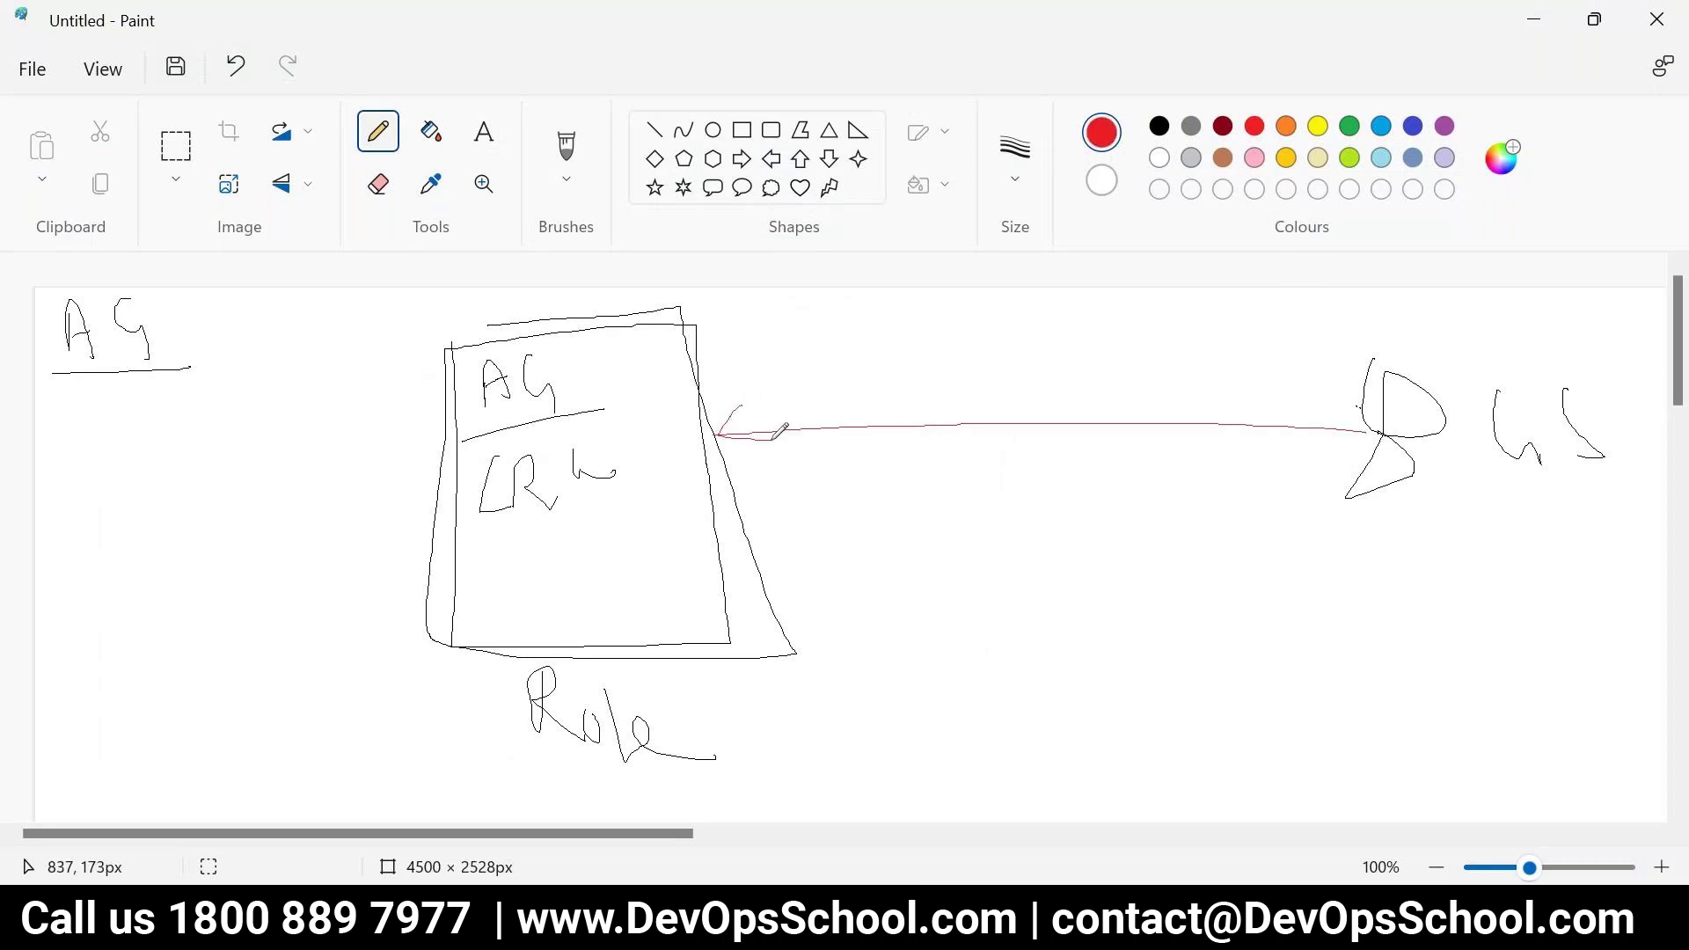
{"action": "mouse_move", "coordinate": [918, 453]}
{"action": "left_mouse_down"}
{"action": "mouse_move", "coordinate": [915, 495]}
{"action": "mouse_move", "coordinate": [931, 465]}
{"action": "mouse_move", "coordinate": [1006, 450]}
{"action": "mouse_move", "coordinate": [987, 514]}
{"action": "left_mouse_up"}
{"action": "left_click_drag", "start_coordinate": [898, 552], "coordinate": [1023, 529]}
Step: Return to the article and compare the RoleBinding manifest's subjects and roleRef with the Role's name
{"action": "left_click", "coordinate": [392, 931]}
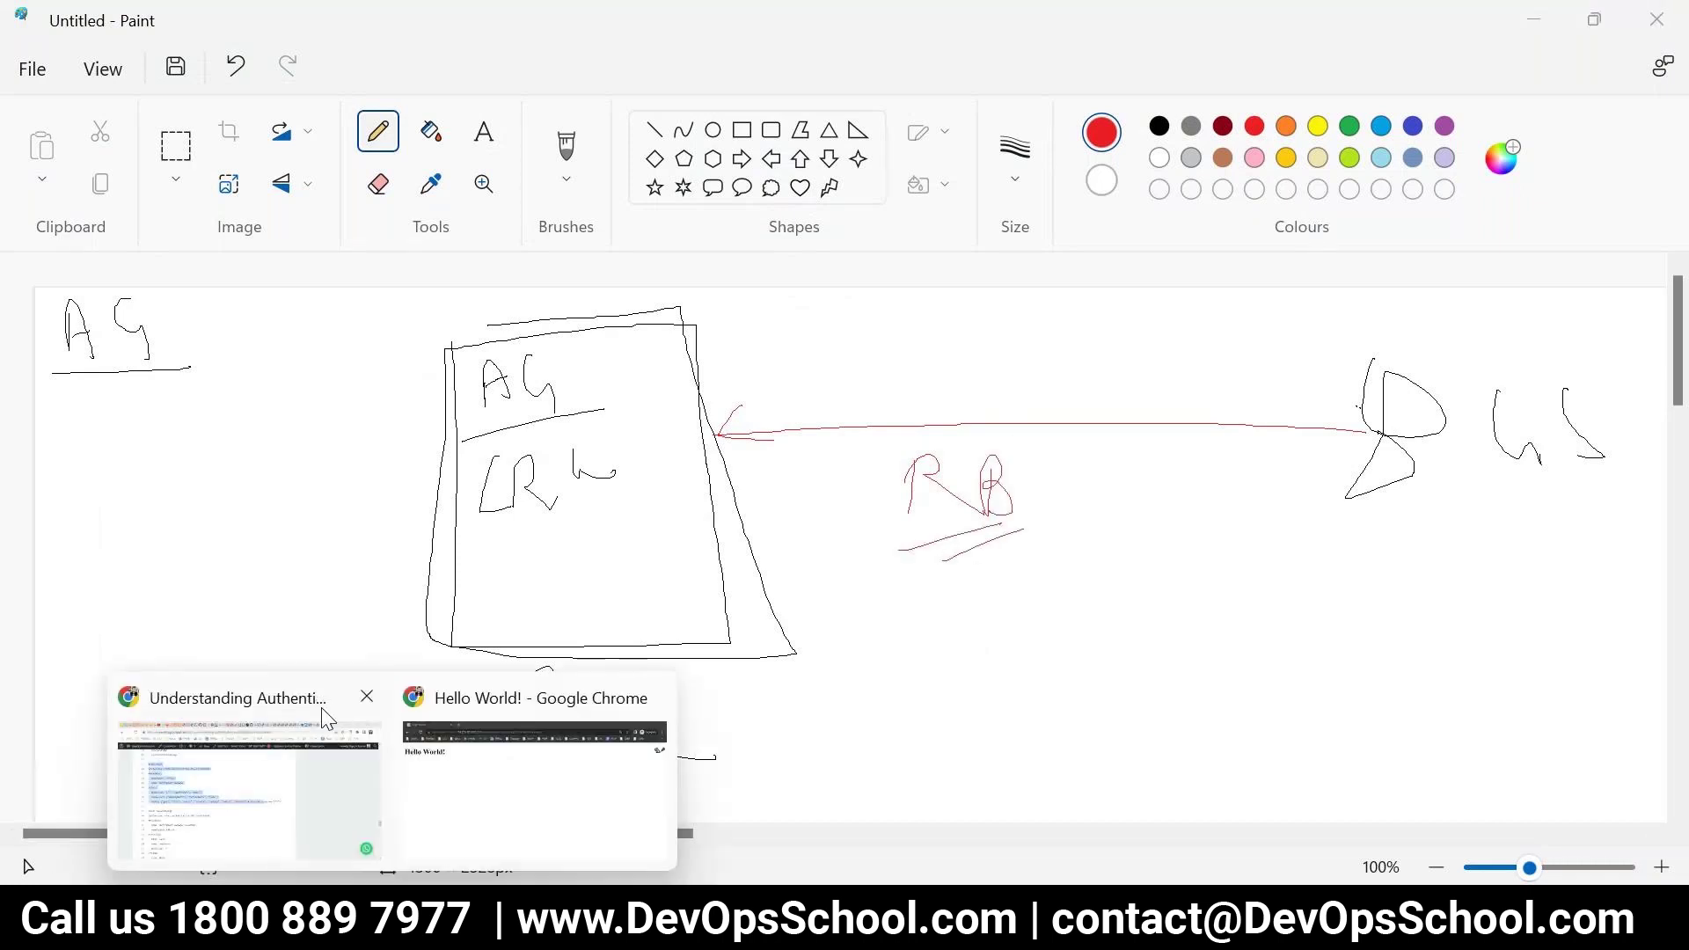
{"action": "left_click", "coordinate": [327, 717]}
{"action": "scroll", "coordinate": [397, 541], "scroll_direction": "down", "scroll_amount": 2}
{"action": "left_click_drag", "start_coordinate": [250, 441], "coordinate": [404, 437]}
{"action": "scroll", "coordinate": [396, 533], "scroll_direction": "down", "scroll_amount": 2}
{"action": "left_click", "coordinate": [246, 398]}
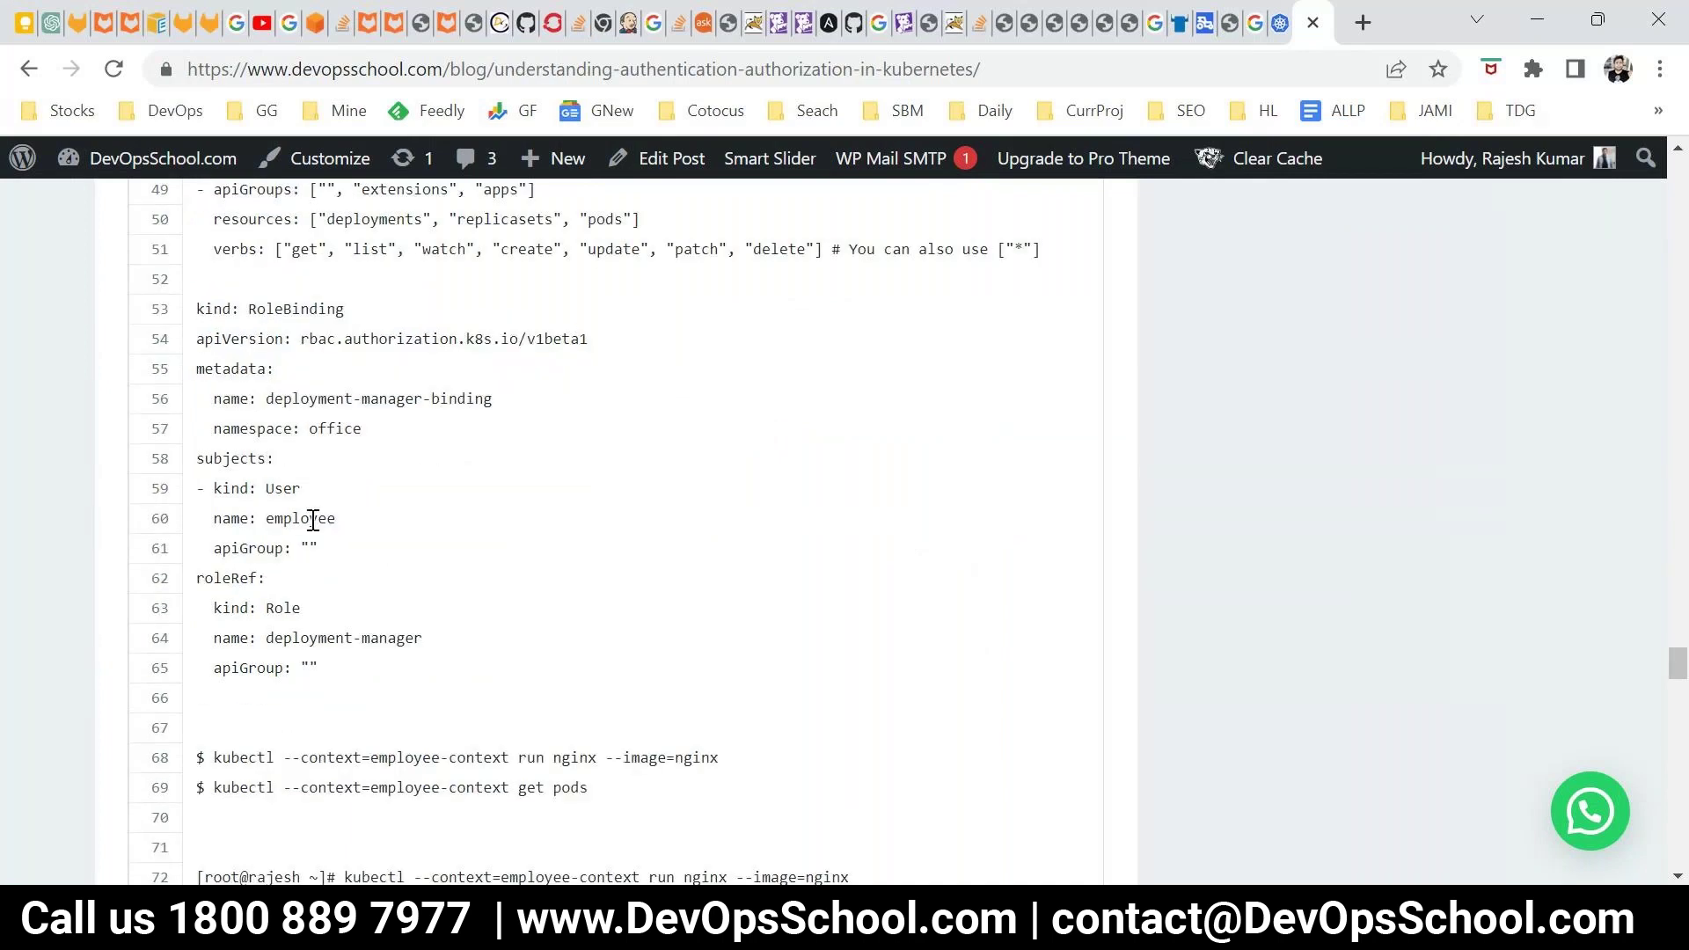
{"action": "left_click_drag", "start_coordinate": [335, 562], "coordinate": [188, 457]}
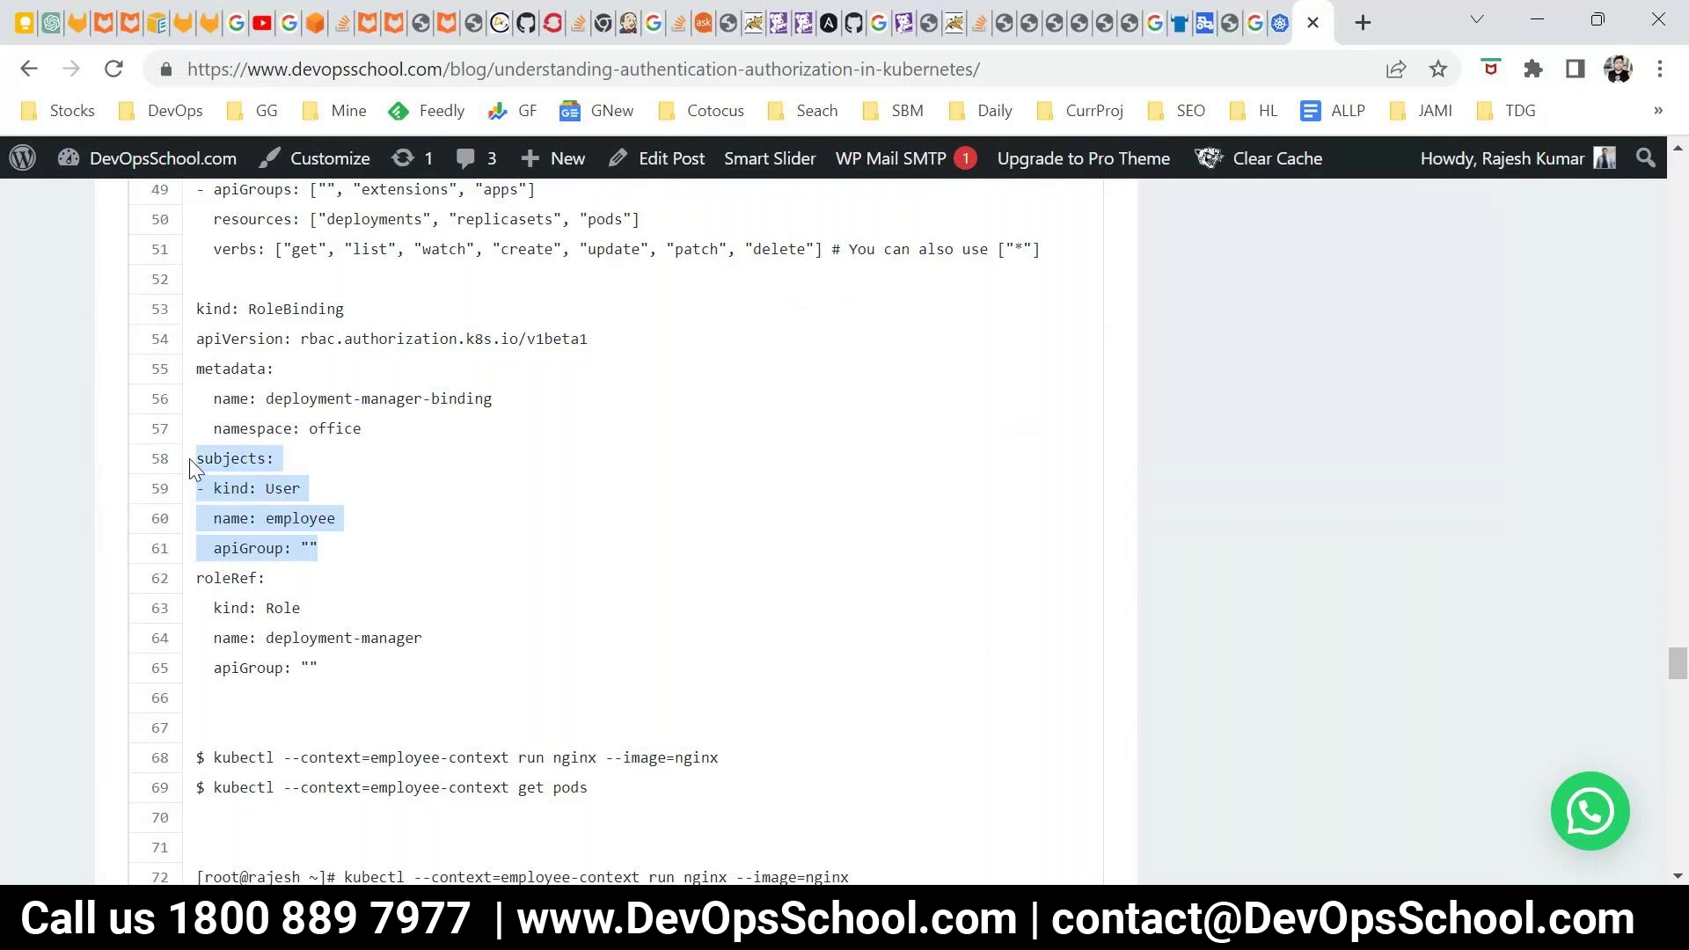
{"action": "left_click_drag", "start_coordinate": [261, 637], "coordinate": [423, 638]}
{"action": "scroll", "coordinate": [401, 626], "scroll_direction": "up", "scroll_amount": 3}
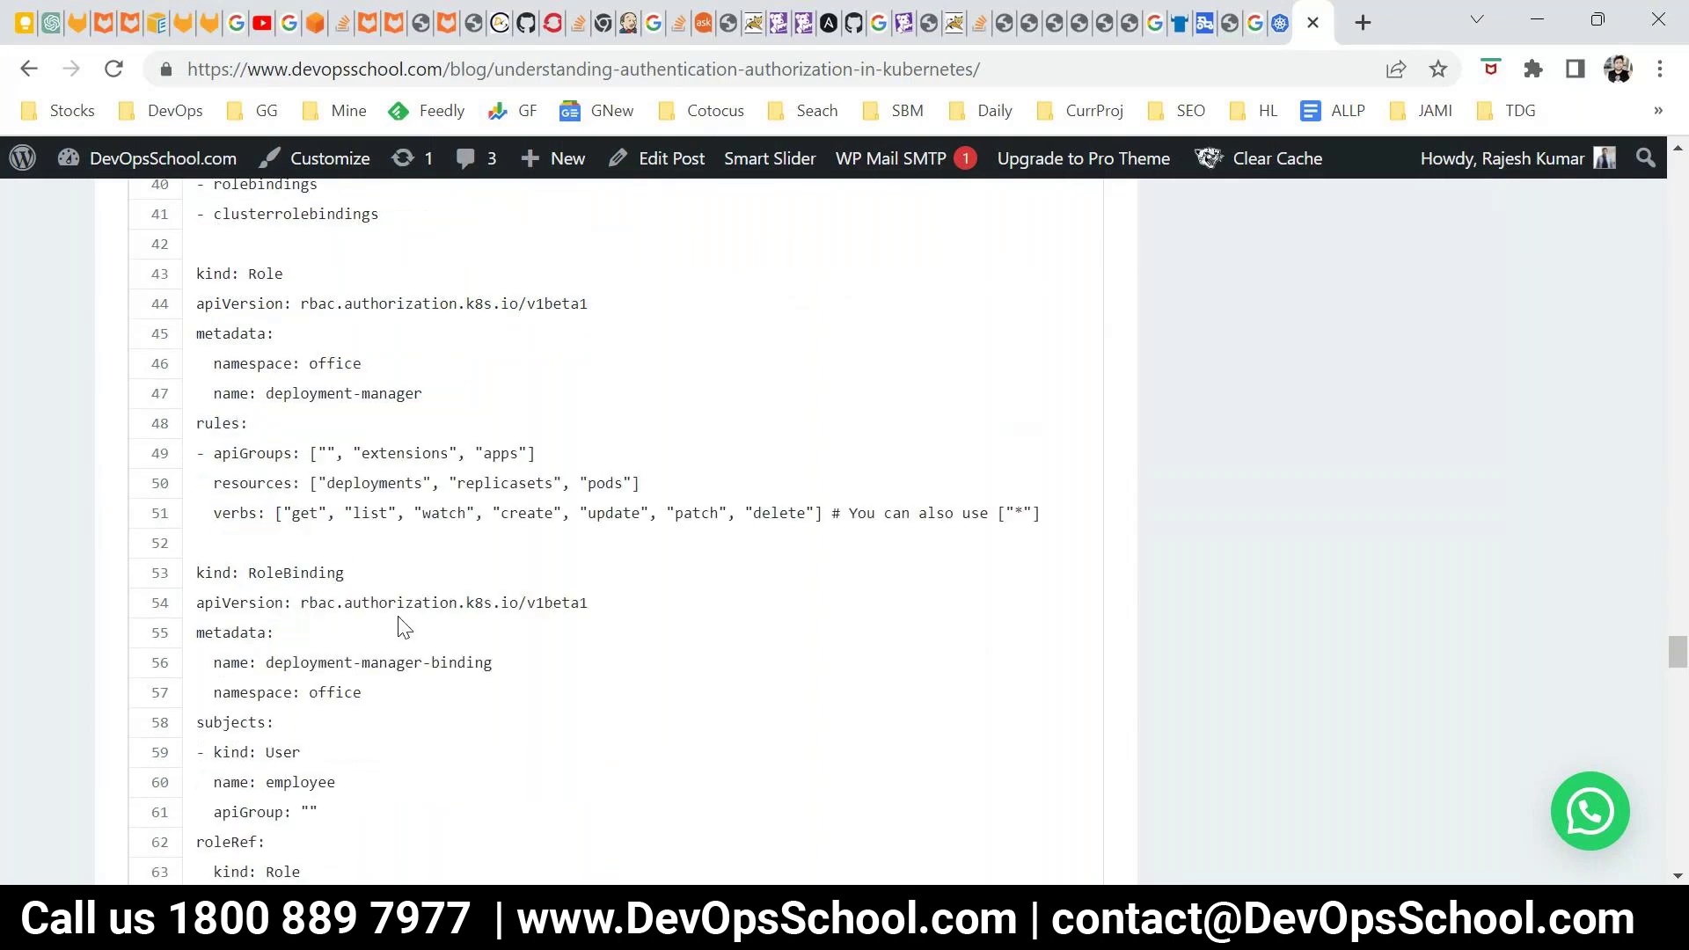
{"action": "left_click_drag", "start_coordinate": [276, 393], "coordinate": [444, 406]}
{"action": "scroll", "coordinate": [444, 407], "scroll_direction": "down", "scroll_amount": 2}
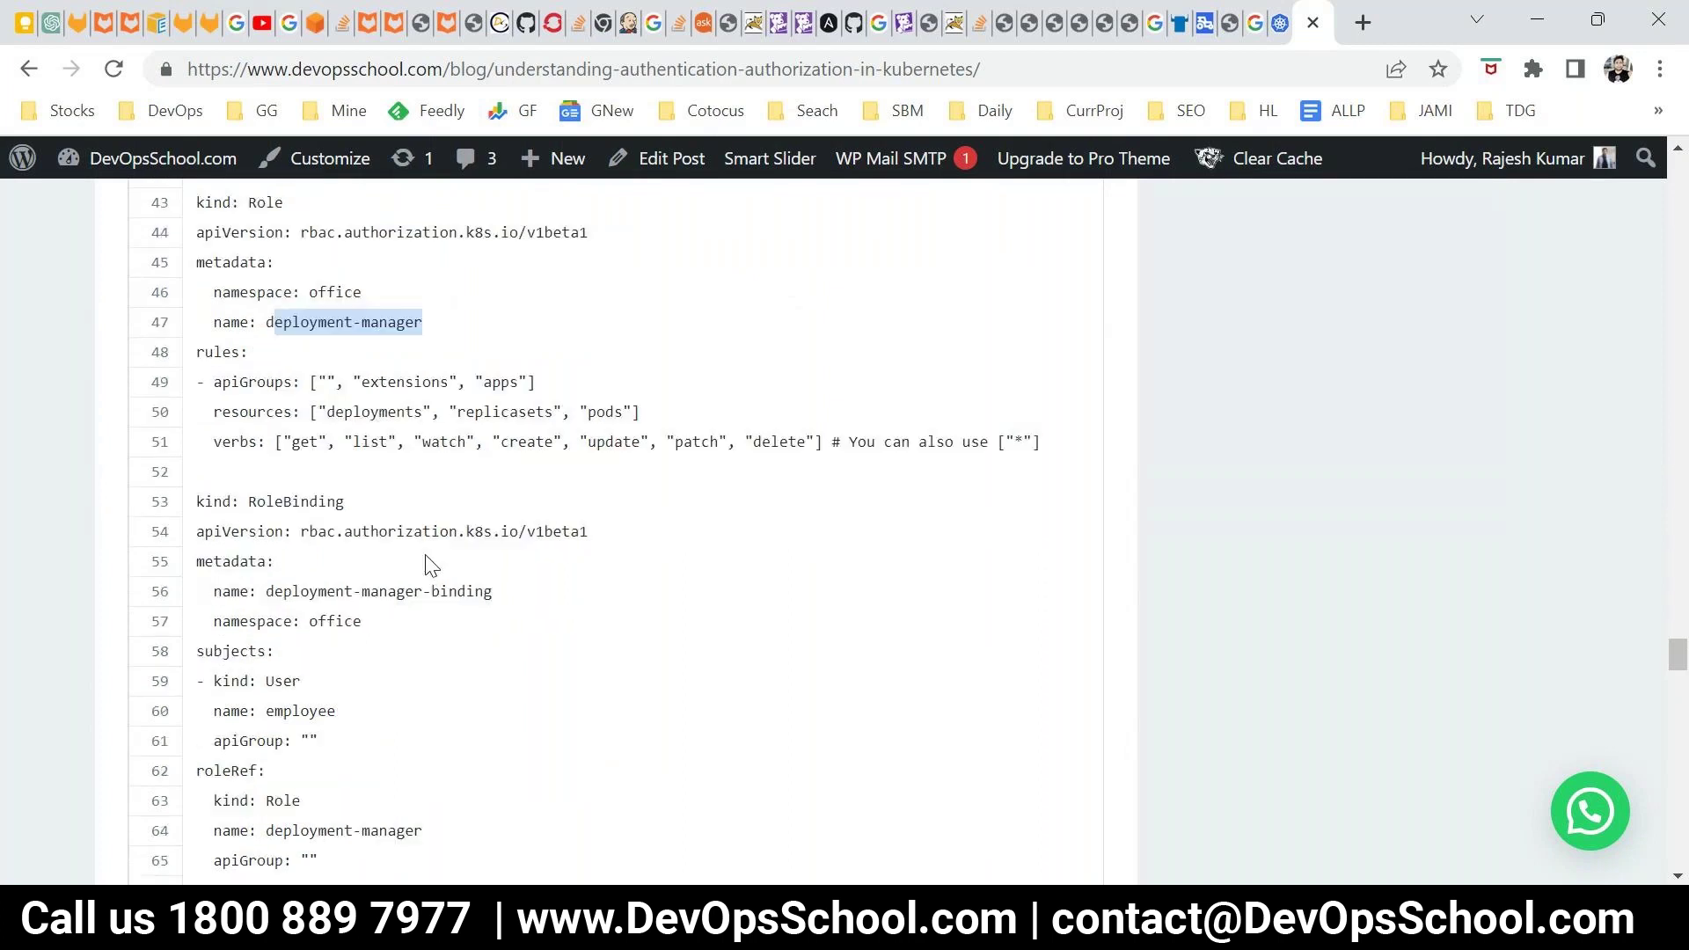
Step: Review the Role and RoleBinding manifests along with the kubectl test commands that use employee-context
{"action": "scroll", "coordinate": [397, 637], "scroll_direction": "down", "scroll_amount": 2}
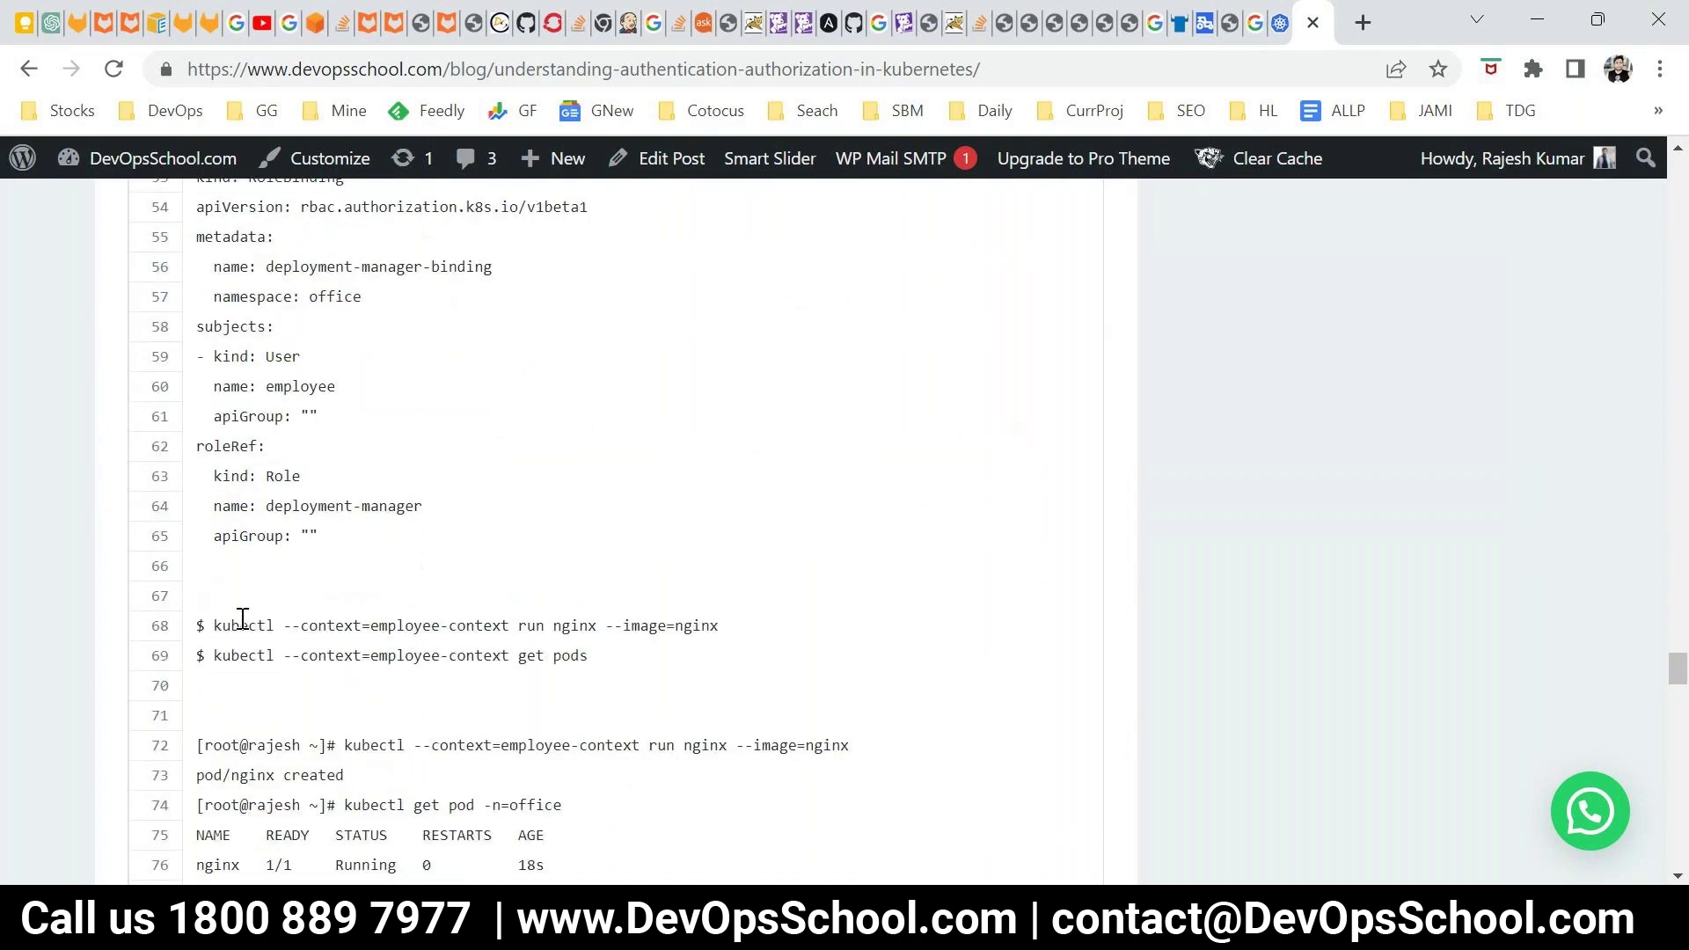
{"action": "left_click_drag", "start_coordinate": [243, 618], "coordinate": [434, 648]}
{"action": "scroll", "coordinate": [337, 563], "scroll_direction": "up", "scroll_amount": 6}
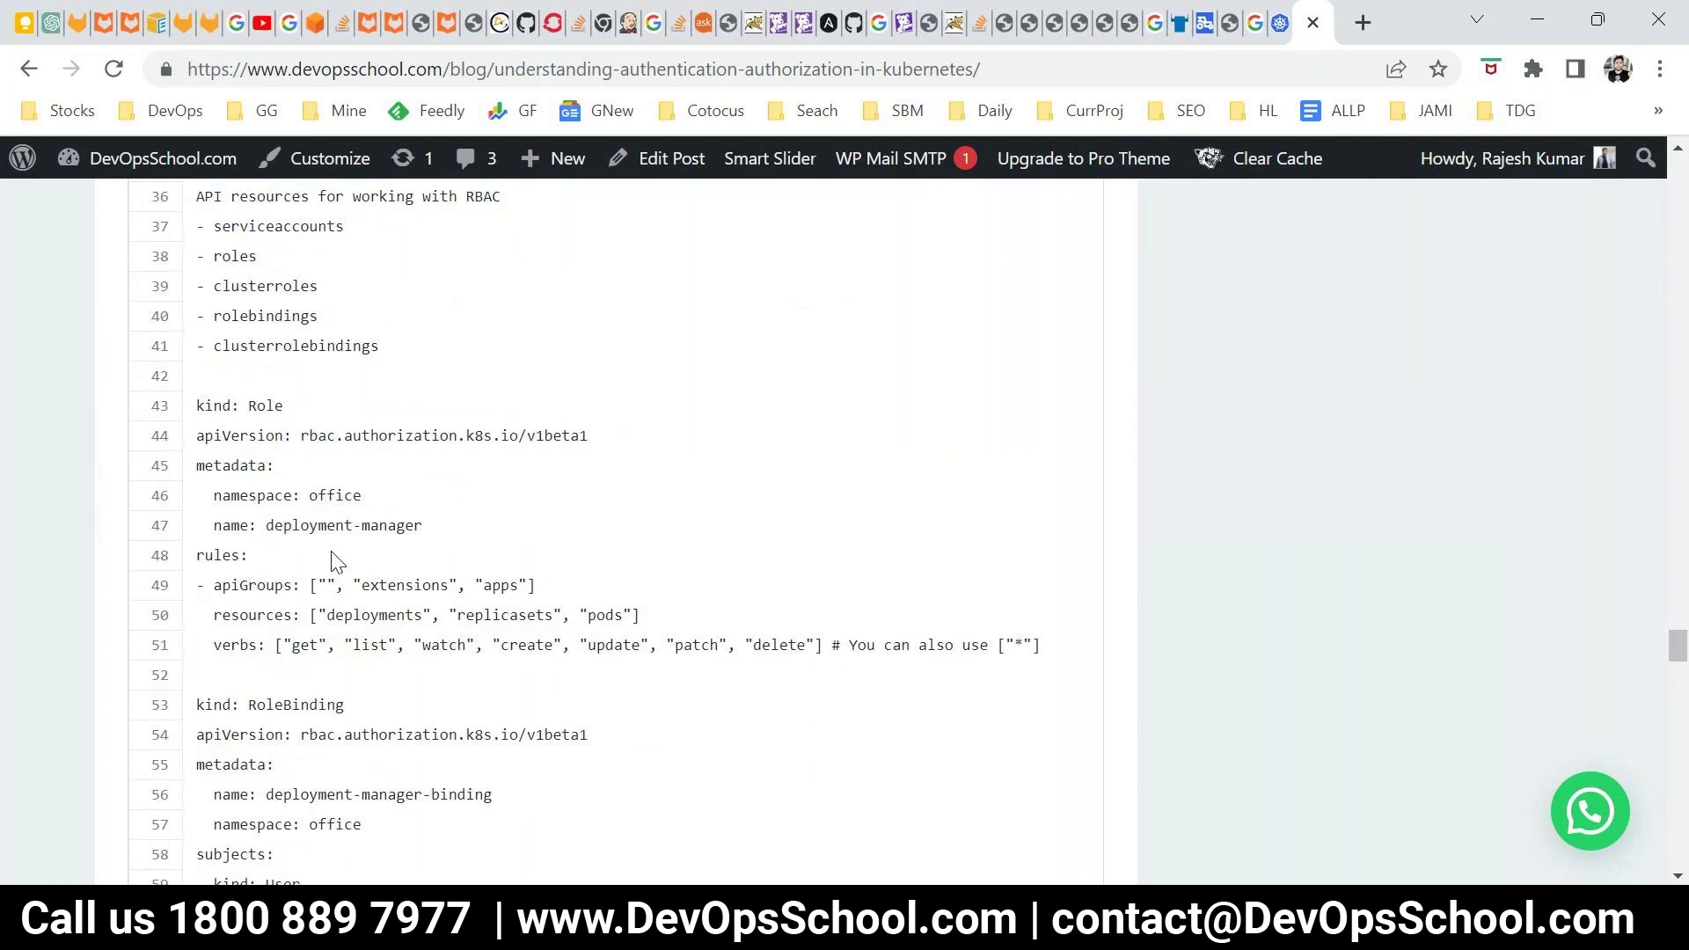
{"action": "scroll", "coordinate": [337, 563], "scroll_direction": "up", "scroll_amount": 2}
{"action": "left_click_drag", "start_coordinate": [426, 773], "coordinate": [197, 567]}
{"action": "scroll", "coordinate": [324, 630], "scroll_direction": "down", "scroll_amount": 4}
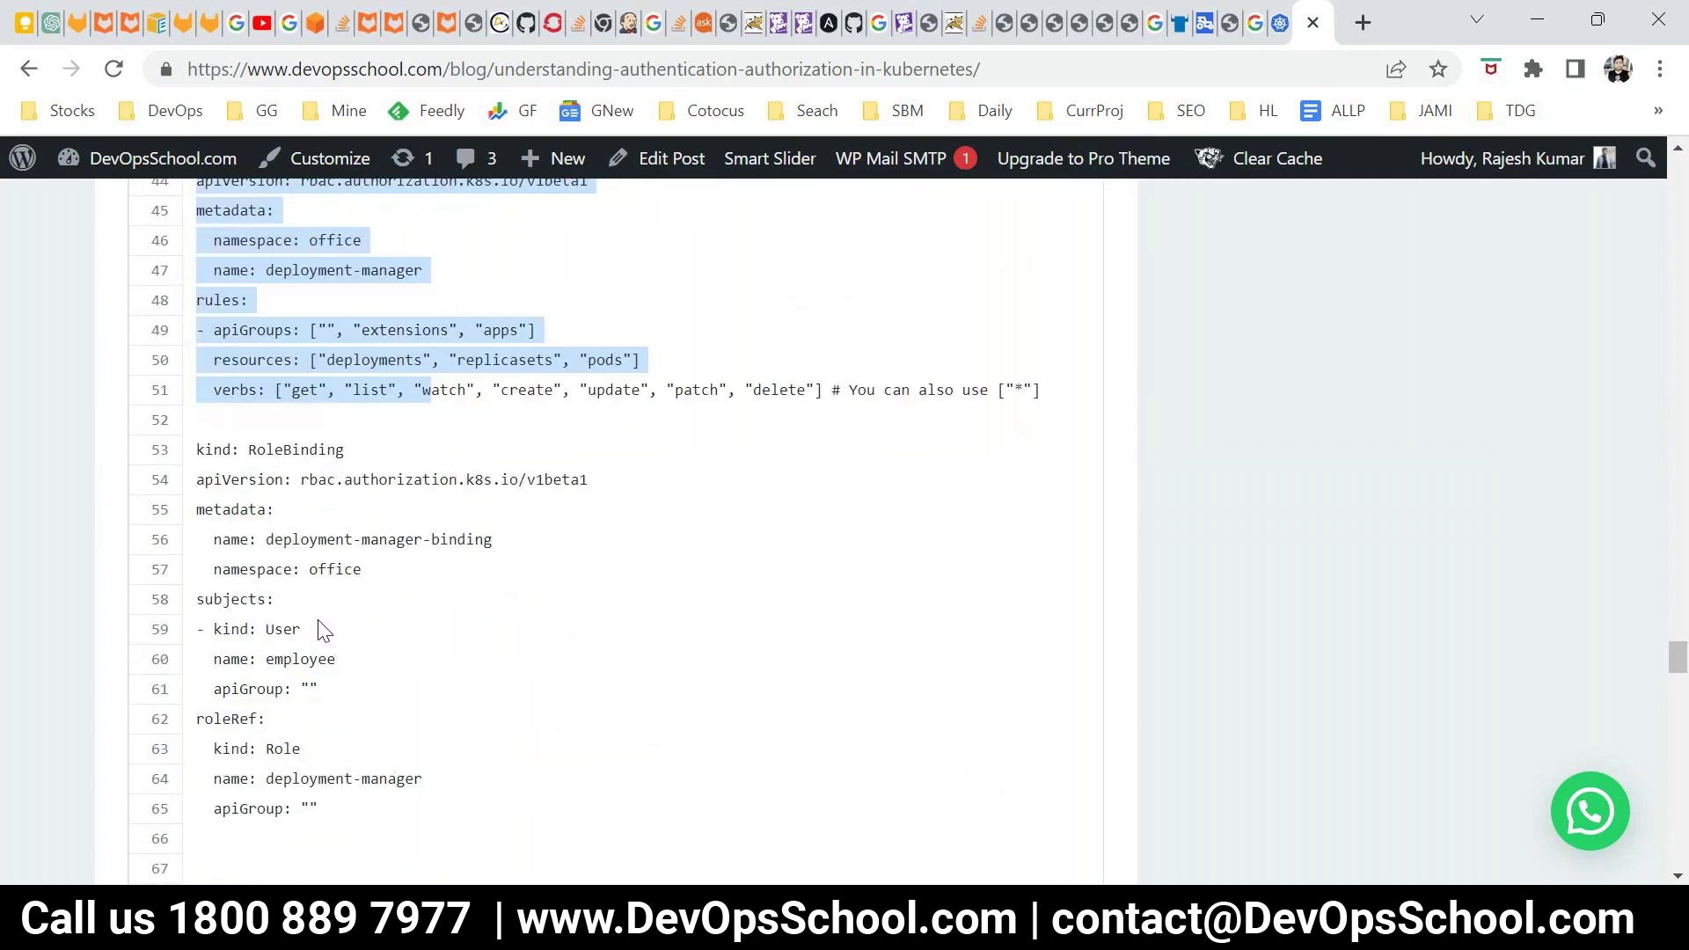
{"action": "left_click_drag", "start_coordinate": [248, 441], "coordinate": [489, 704]}
{"action": "scroll", "coordinate": [489, 704], "scroll_direction": "down", "scroll_amount": 3}
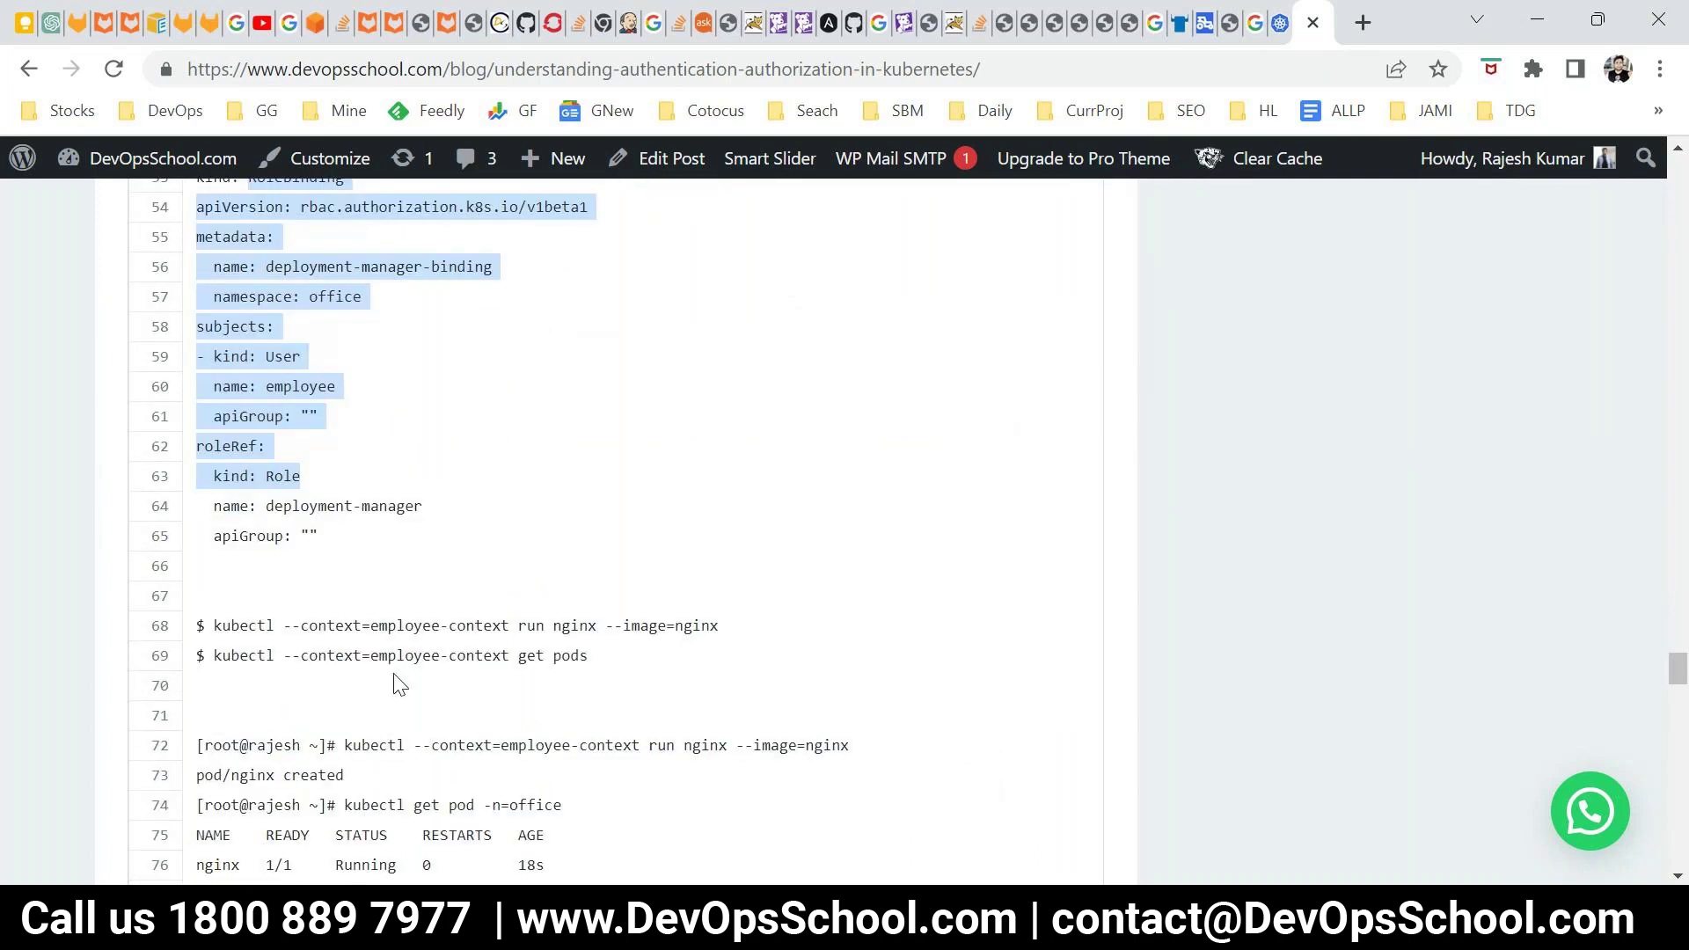
{"action": "left_click_drag", "start_coordinate": [301, 656], "coordinate": [614, 660]}
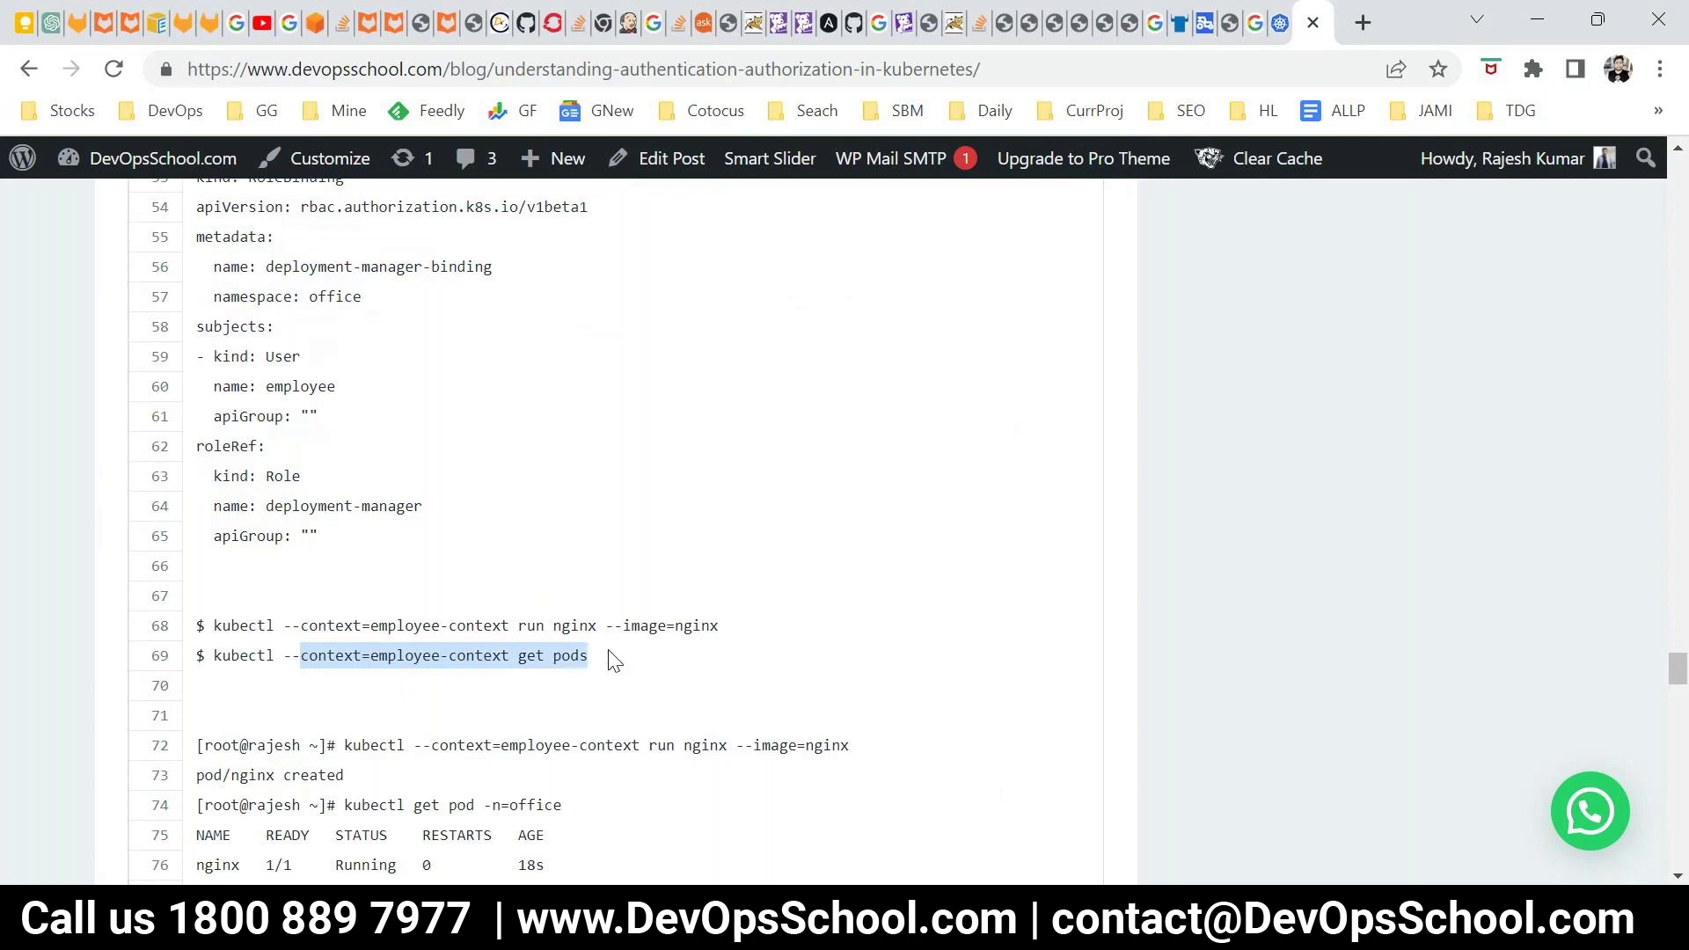
{"action": "scroll", "coordinate": [613, 660], "scroll_direction": "up", "scroll_amount": 3}
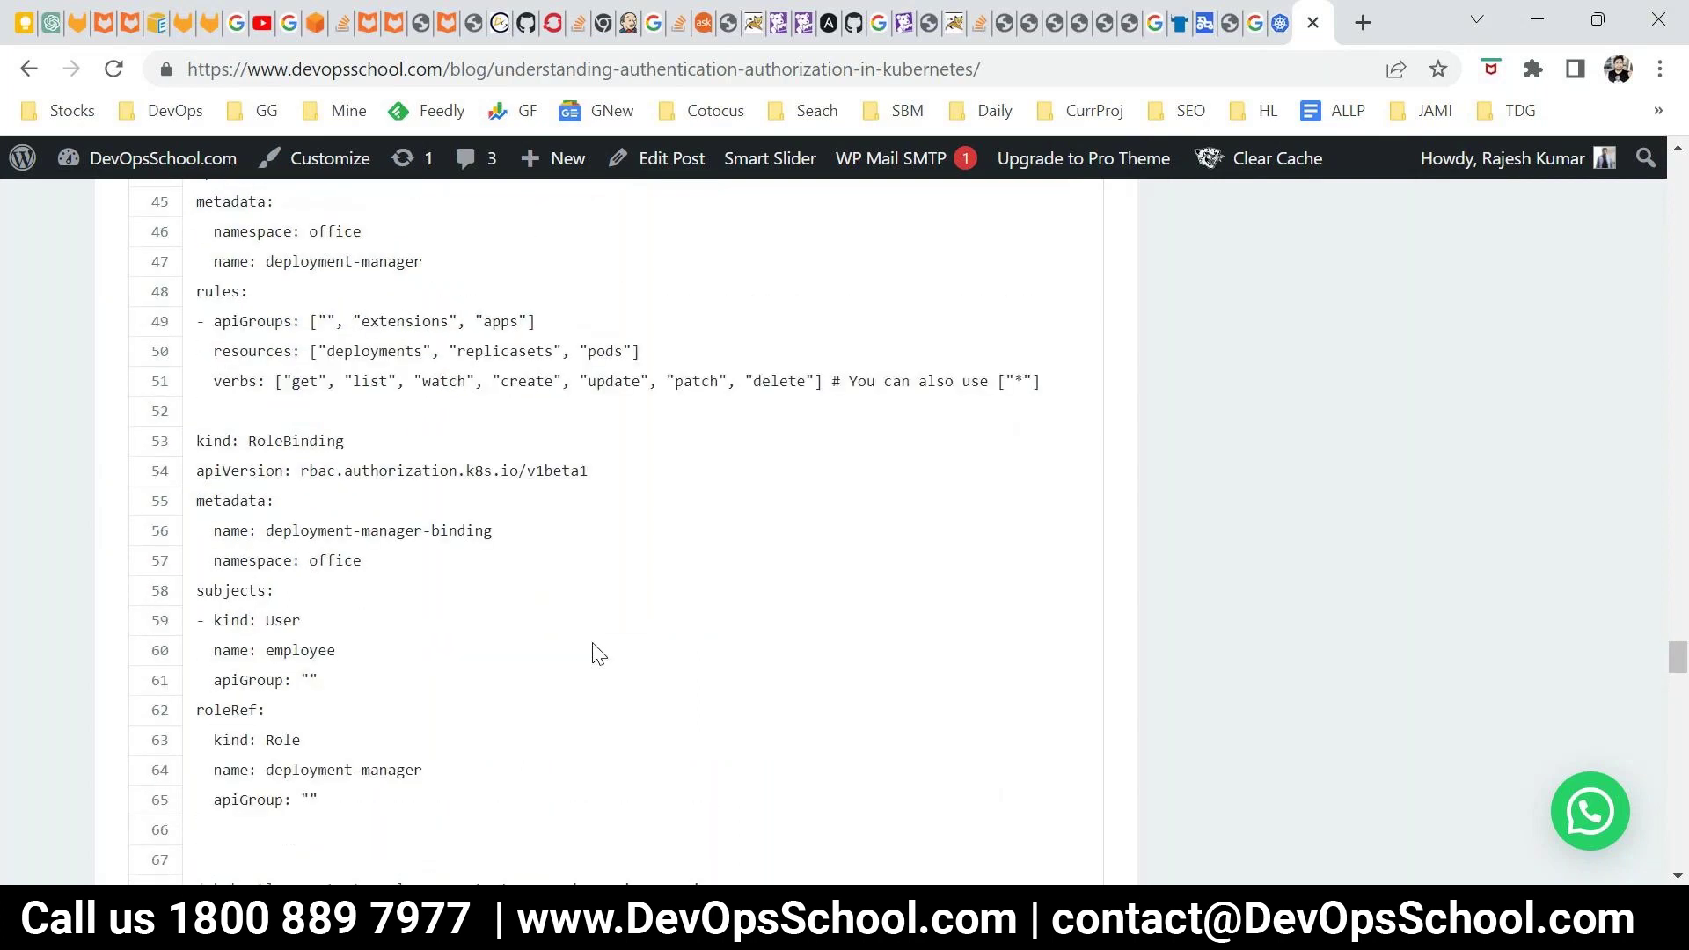
{"action": "scroll", "coordinate": [599, 655], "scroll_direction": "up", "scroll_amount": 3}
{"action": "left_click_drag", "start_coordinate": [1063, 649], "coordinate": [200, 404]}
Step: Switch to the root@jenkins home terminal, clear it and list the directory's files
{"action": "mouse_move", "coordinate": [1055, 933]}
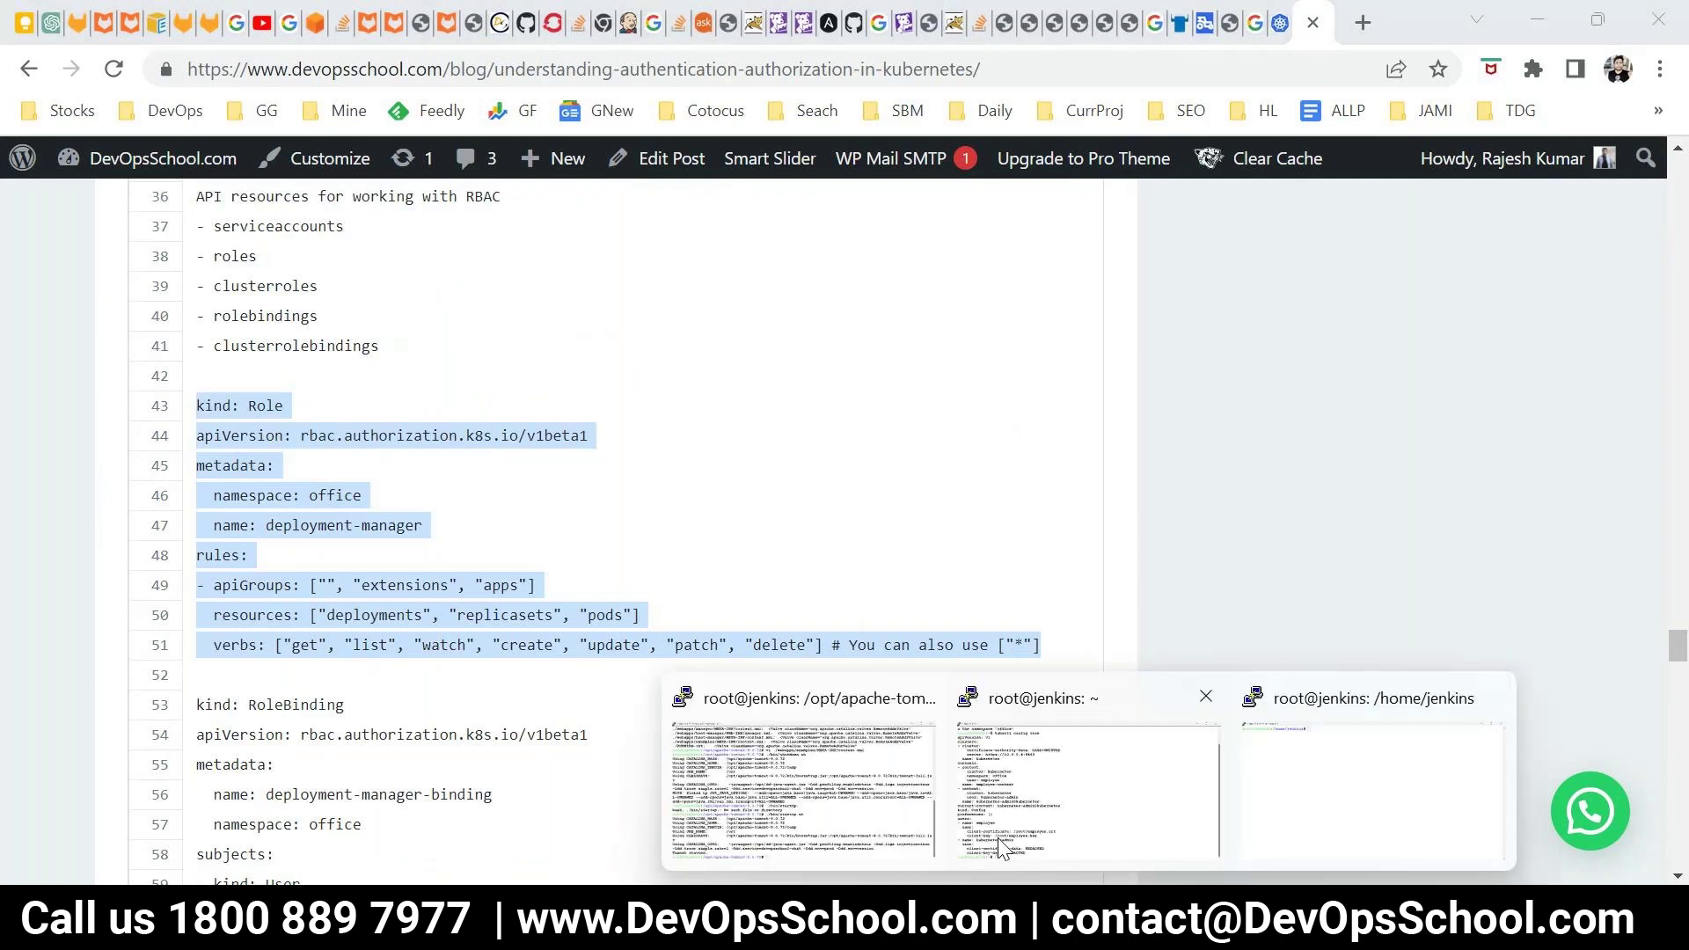
{"action": "left_click", "coordinate": [1056, 792]}
{"action": "type", "text": "clear"}
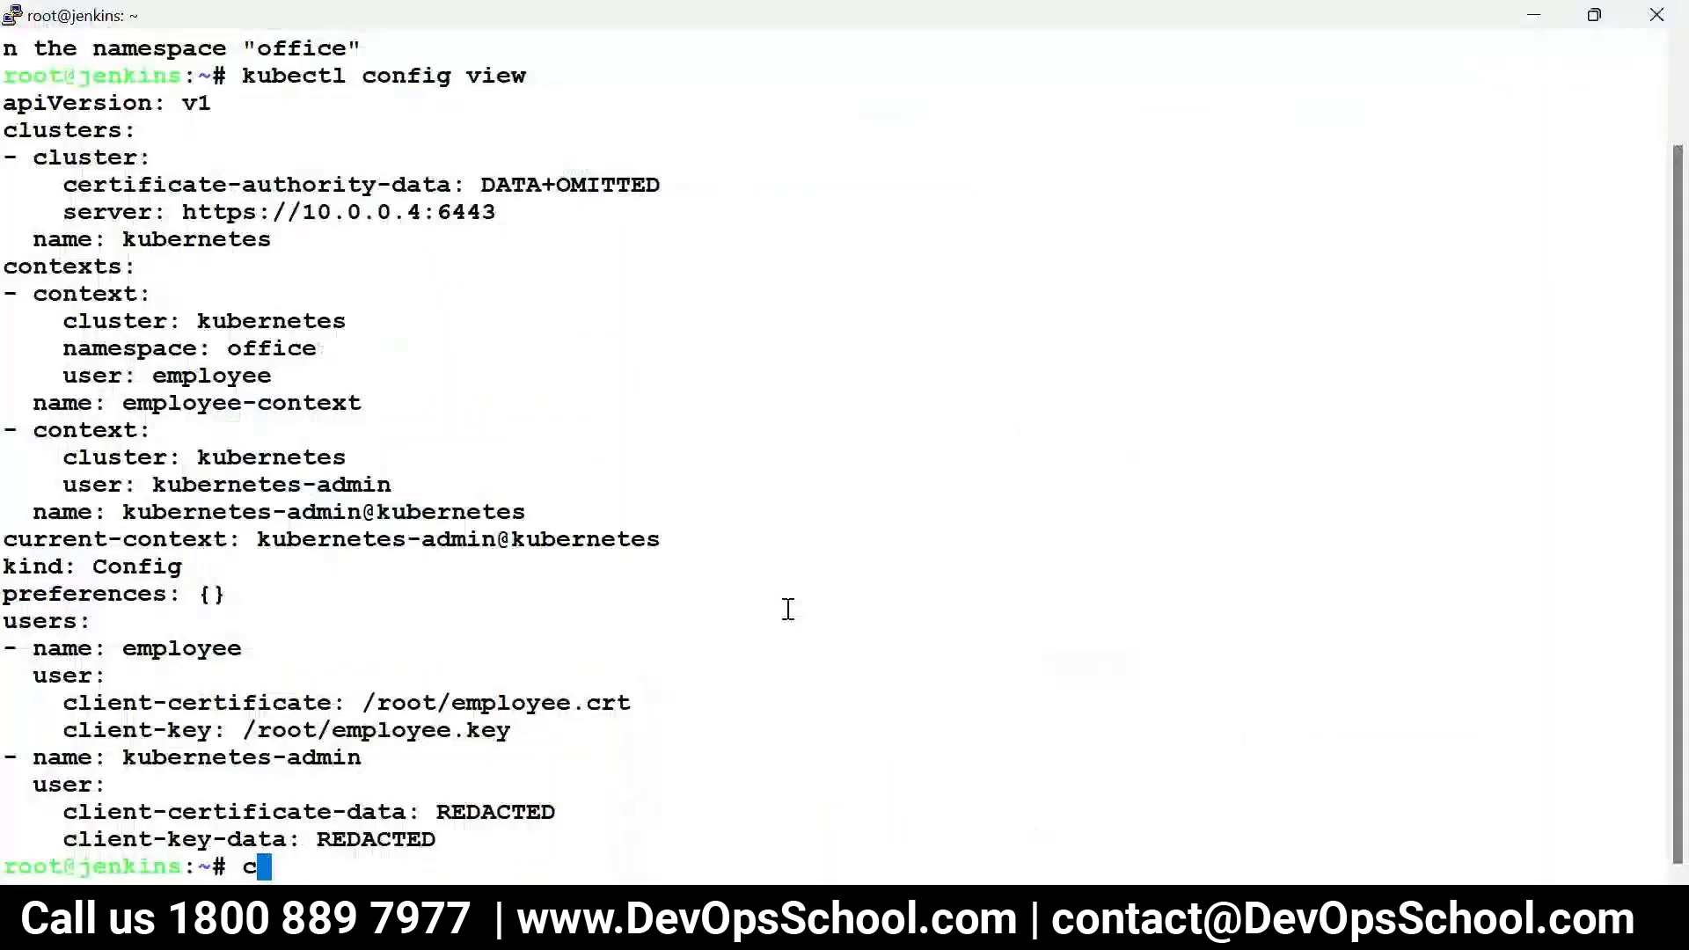
{"action": "key", "text": "Return"}
{"action": "type", "text": "ls"}
{"action": "key", "text": "Return"}
Step: Return to the article and recheck the Role manifest's API version, namespace, apiGroups, resources and verbs
{"action": "key", "text": "alt+Tab"}
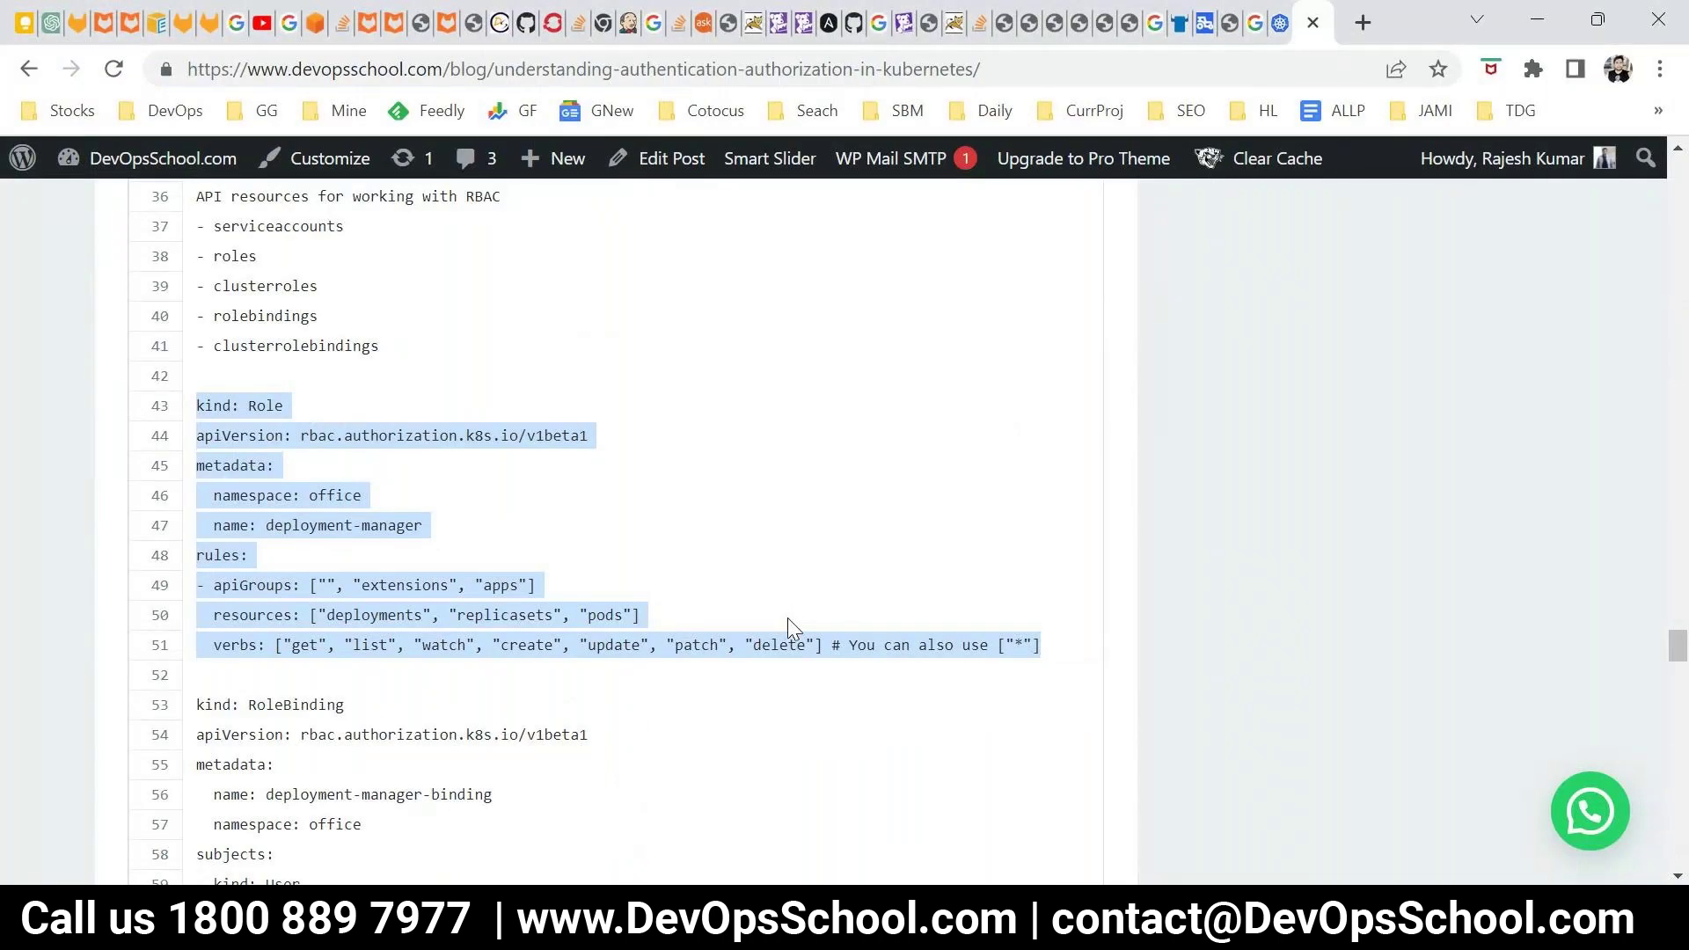
{"action": "left_click", "coordinate": [789, 620]}
{"action": "left_click_drag", "start_coordinate": [211, 405], "coordinate": [335, 436]}
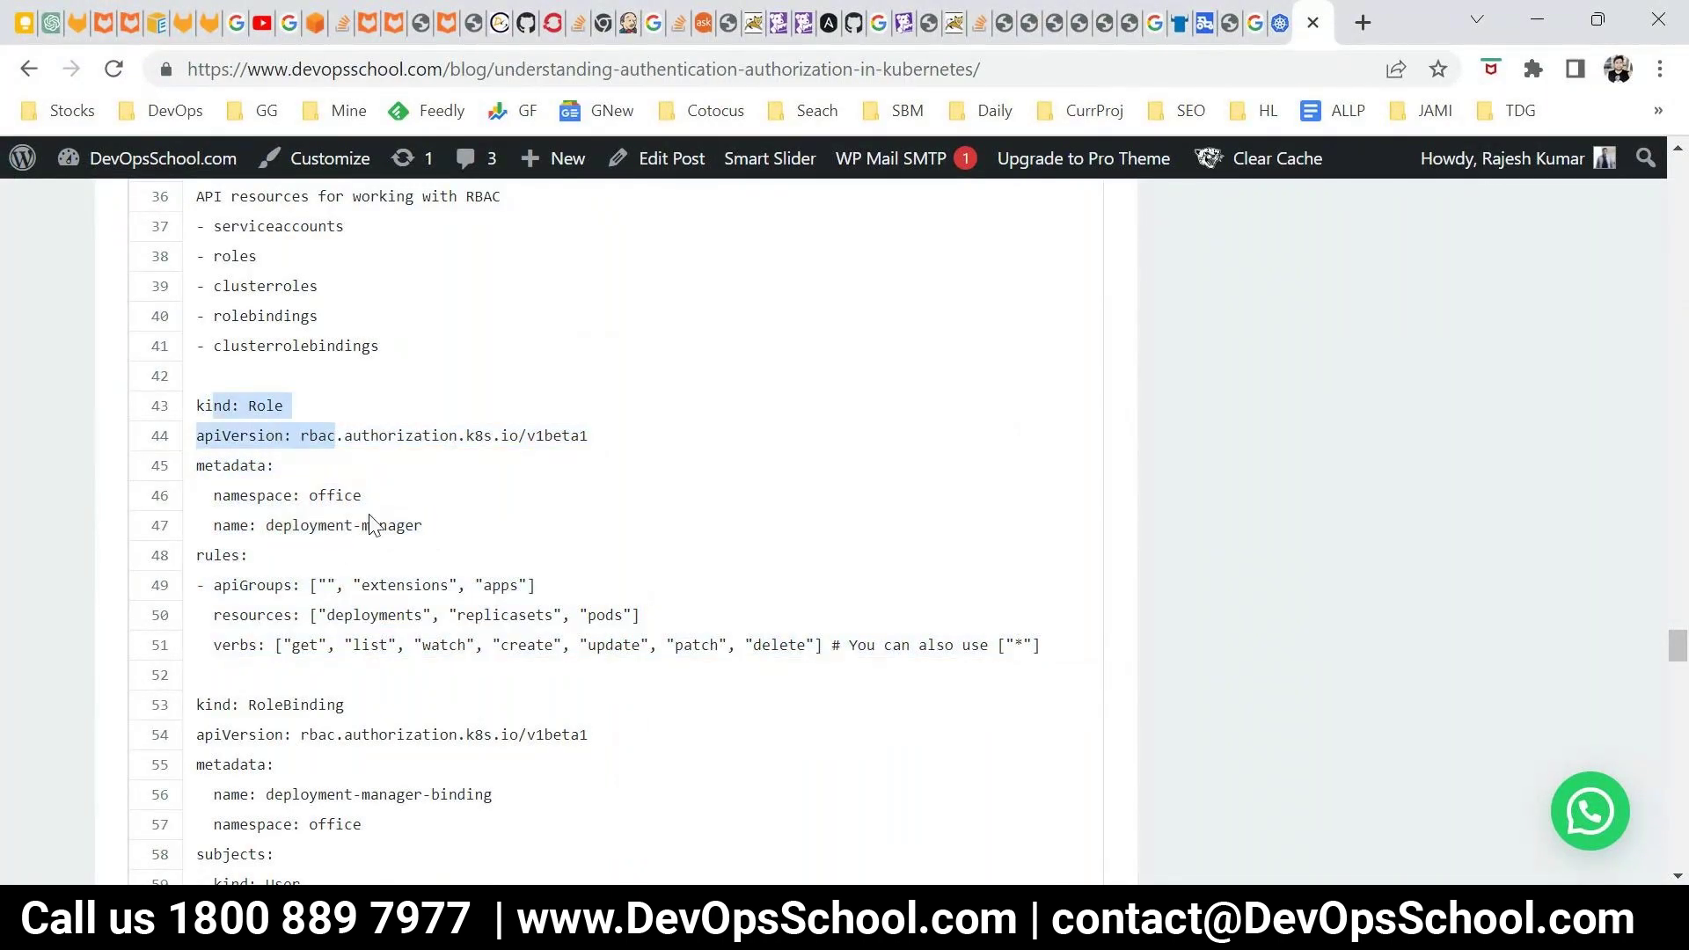
{"action": "left_click", "coordinate": [371, 525]}
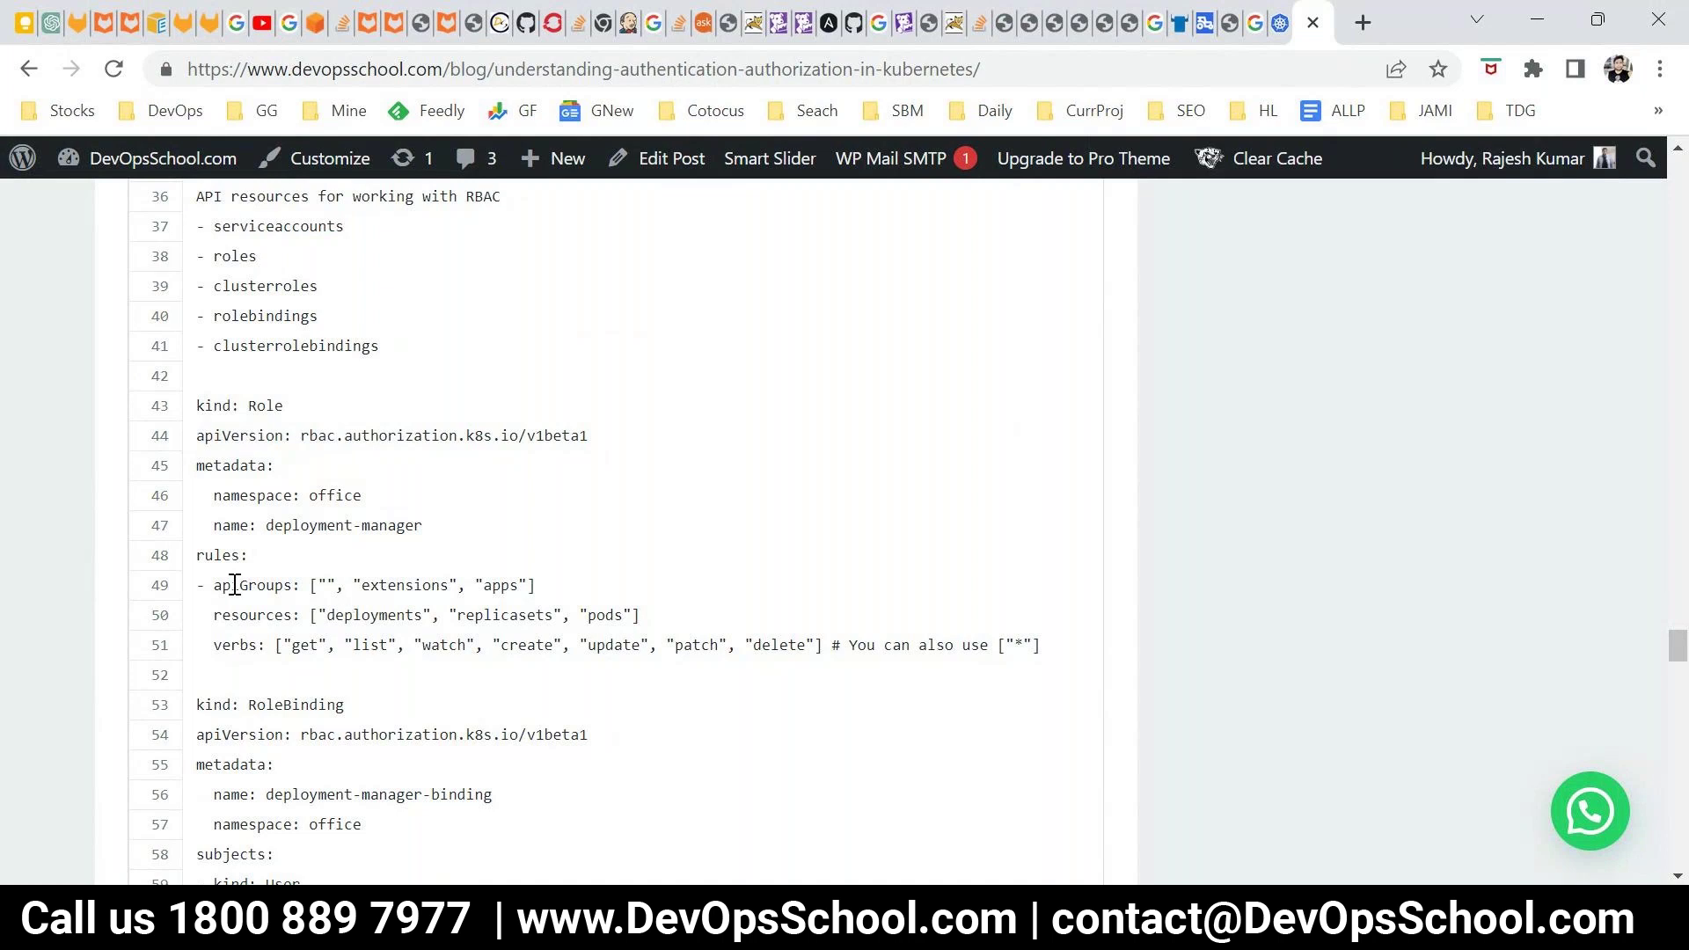
{"action": "left_click_drag", "start_coordinate": [207, 585], "coordinate": [538, 588]}
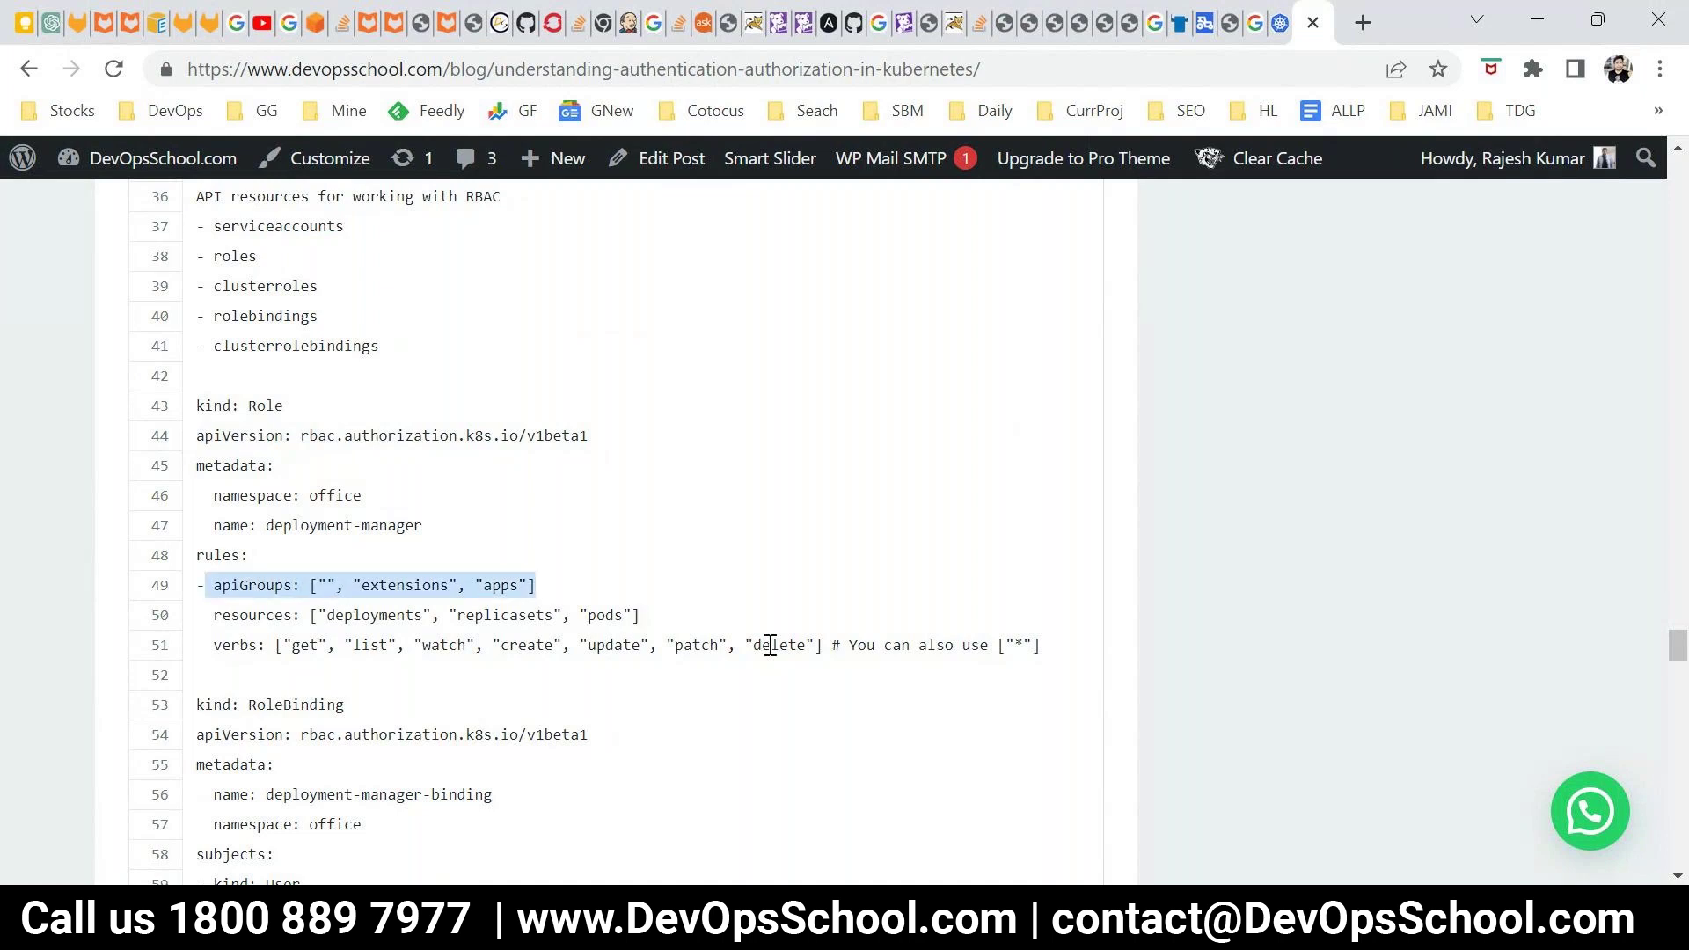
{"action": "left_click_drag", "start_coordinate": [642, 616], "coordinate": [213, 555]}
{"action": "left_click_drag", "start_coordinate": [222, 645], "coordinate": [974, 644]}
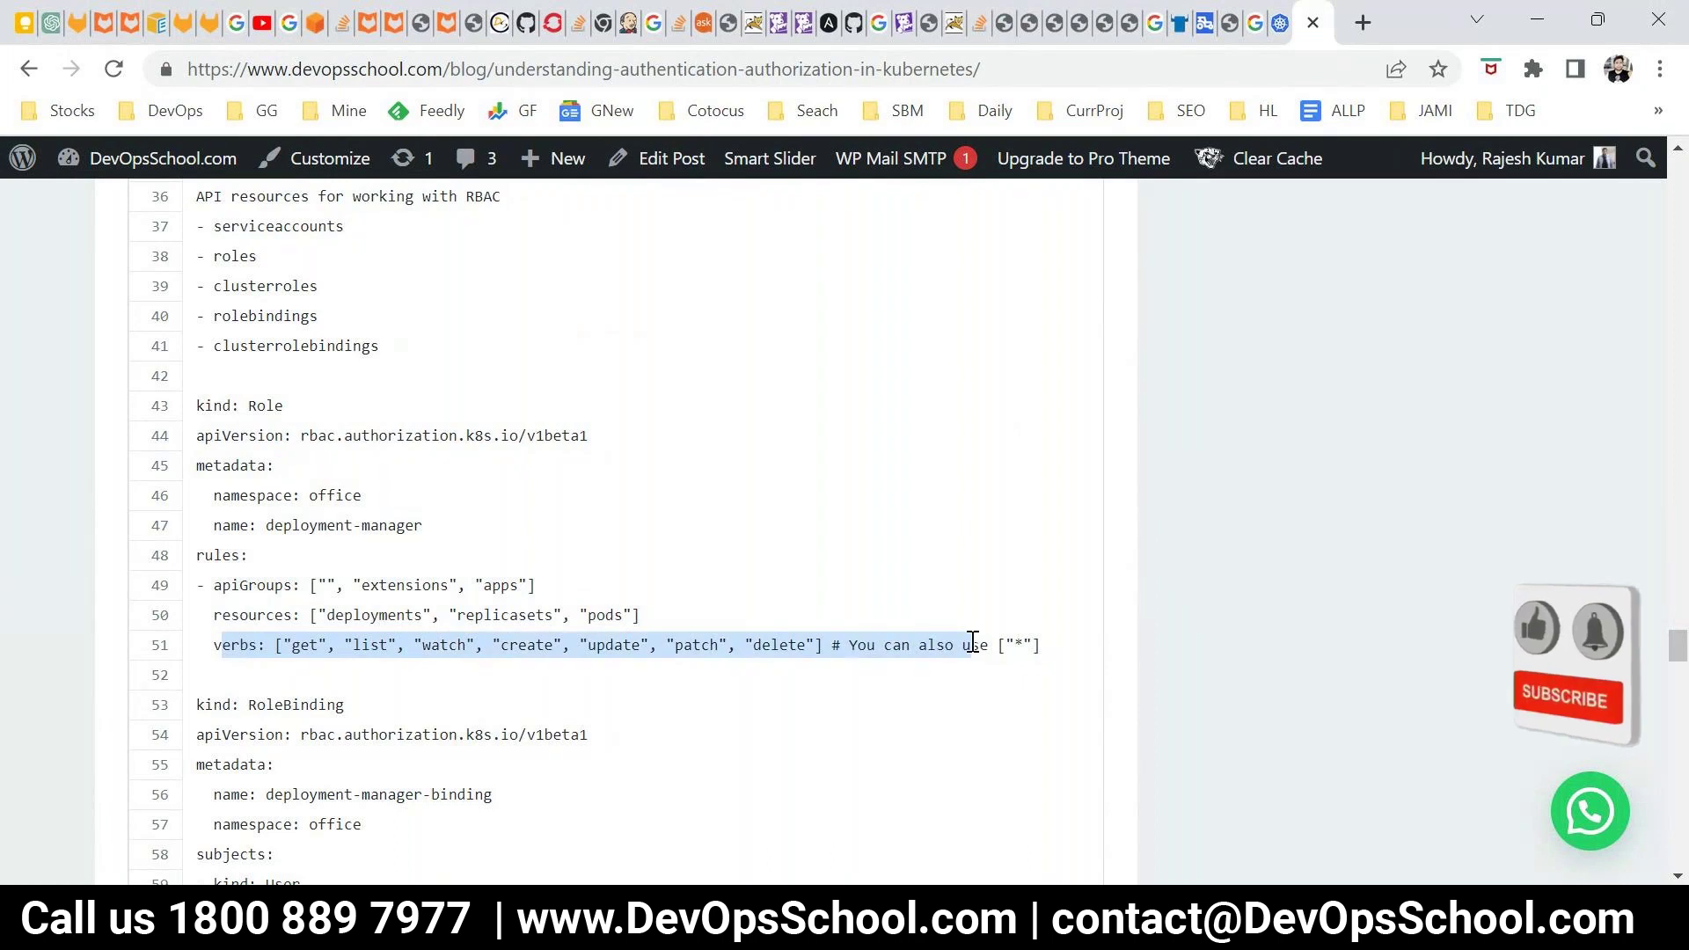
{"action": "left_click", "coordinate": [323, 495]}
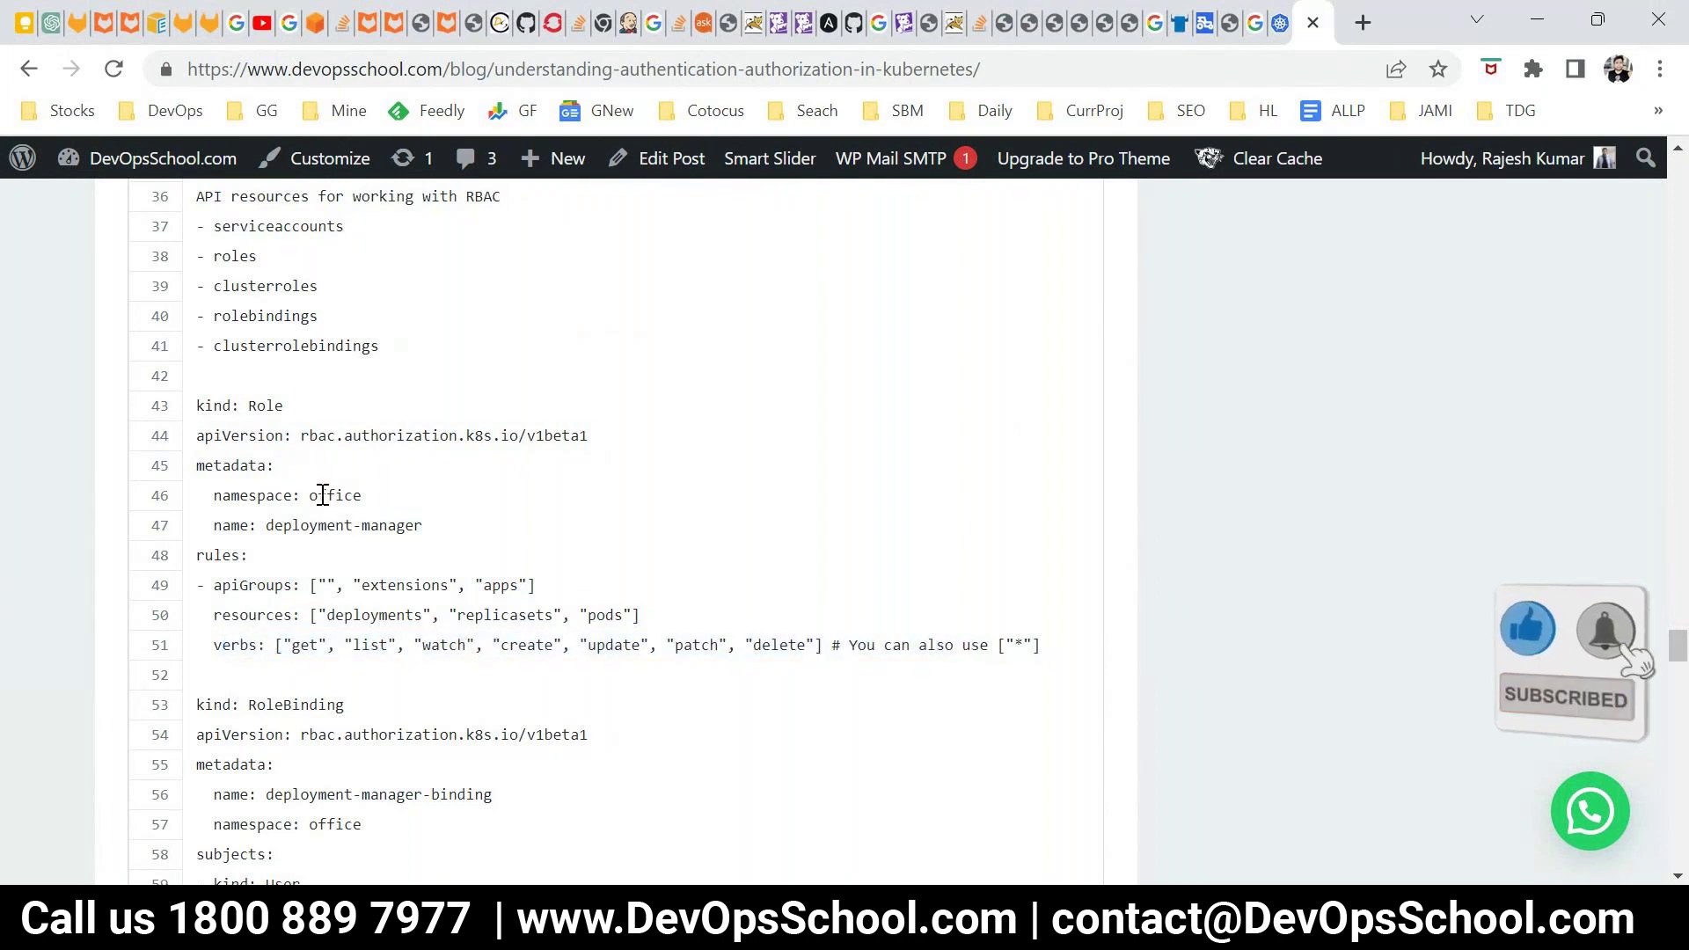
Step: Examine how the RoleBinding's subjects and roleRef give the employee user the Role's resources and verbs
{"action": "left_click_drag", "start_coordinate": [197, 405], "coordinate": [413, 585]}
{"action": "scroll", "coordinate": [426, 672], "scroll_direction": "down", "scroll_amount": 3}
{"action": "left_click_drag", "start_coordinate": [339, 683], "coordinate": [222, 614]}
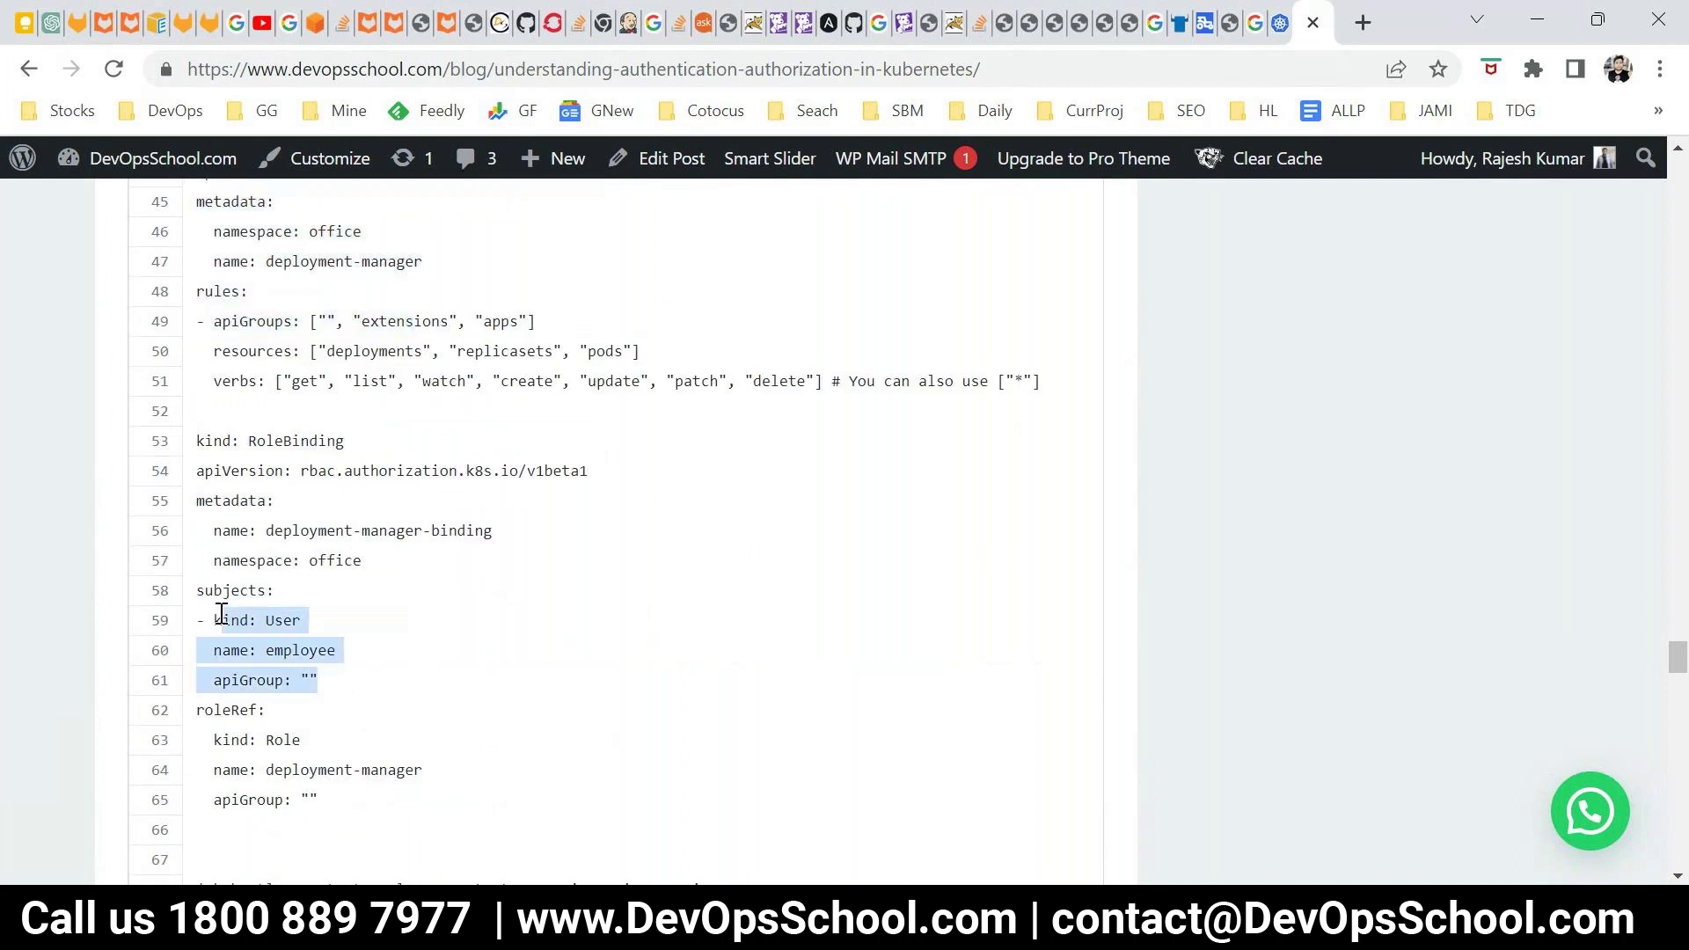
{"action": "left_click_drag", "start_coordinate": [299, 800], "coordinate": [222, 714]}
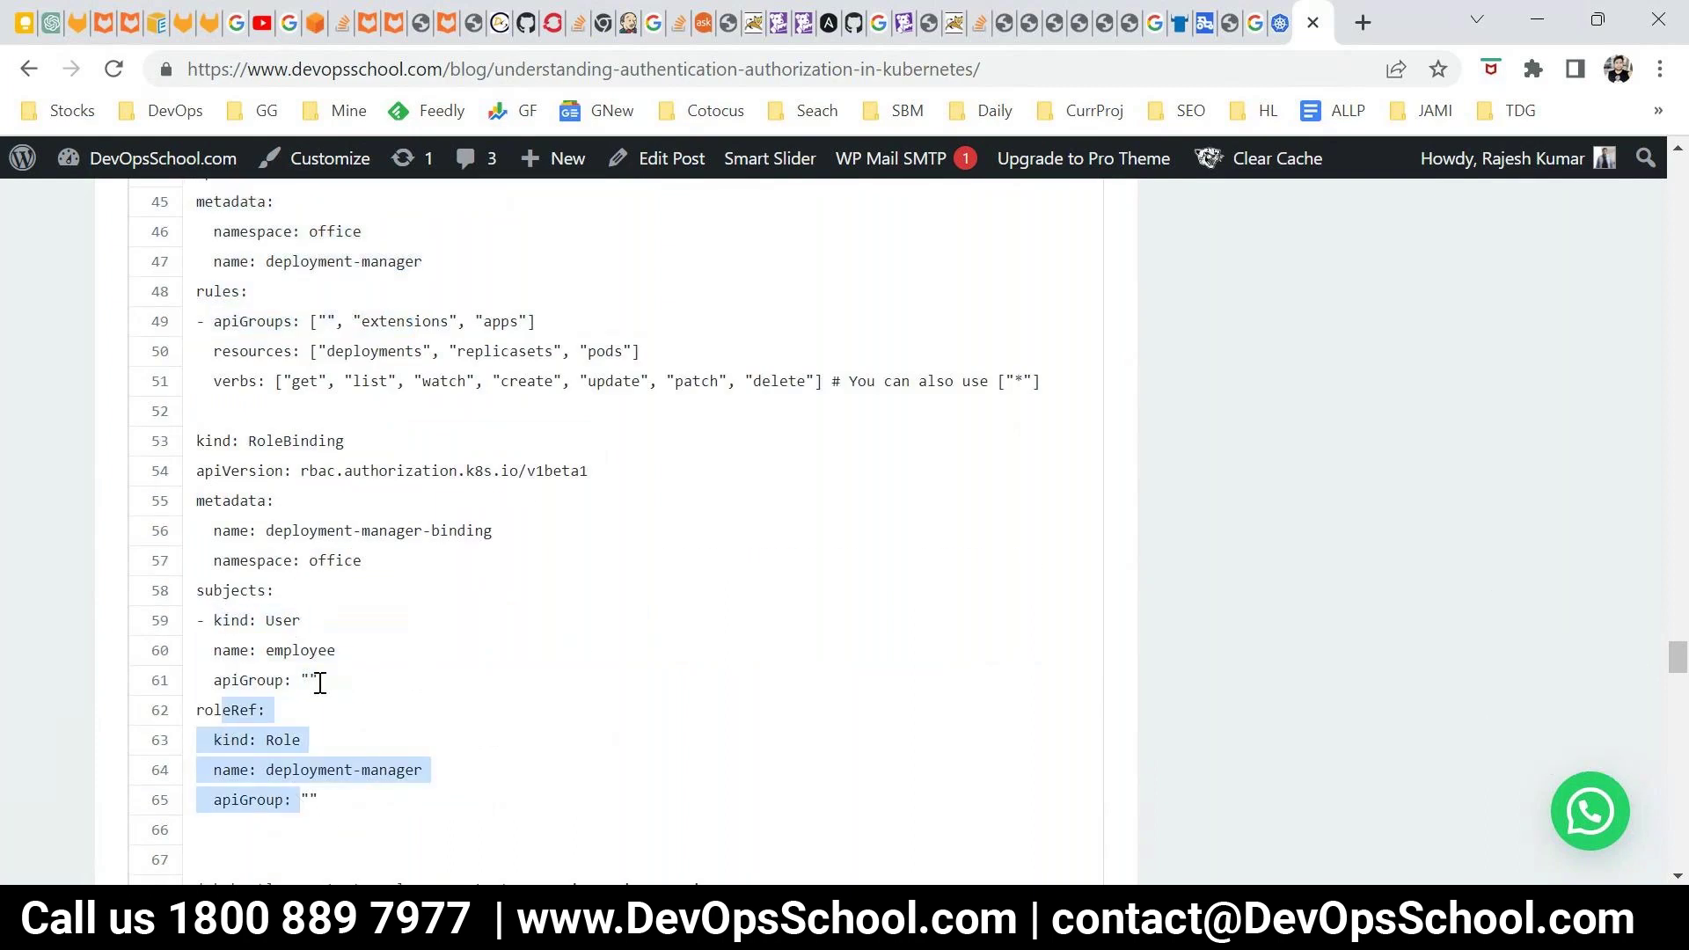
{"action": "left_click_drag", "start_coordinate": [320, 682], "coordinate": [220, 620]}
{"action": "left_click_drag", "start_coordinate": [231, 740], "coordinate": [364, 774]}
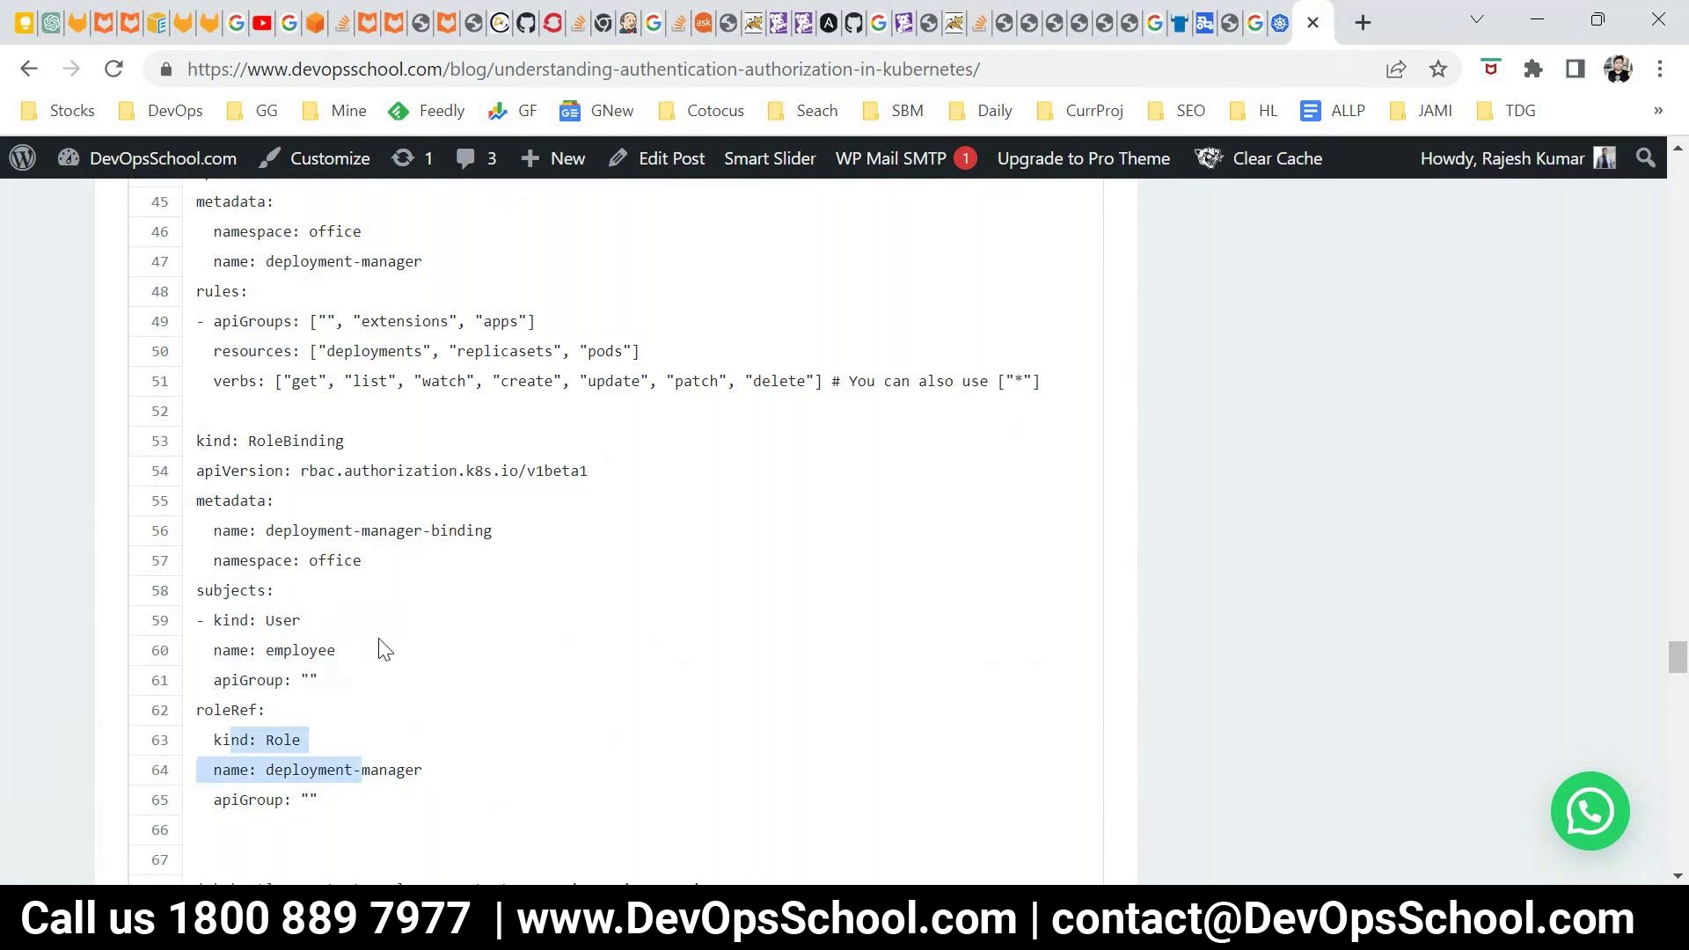
{"action": "left_click_drag", "start_coordinate": [292, 381], "coordinate": [658, 381]}
{"action": "left_click_drag", "start_coordinate": [324, 353], "coordinate": [603, 354]}
{"action": "left_click_drag", "start_coordinate": [293, 381], "coordinate": [1036, 380]}
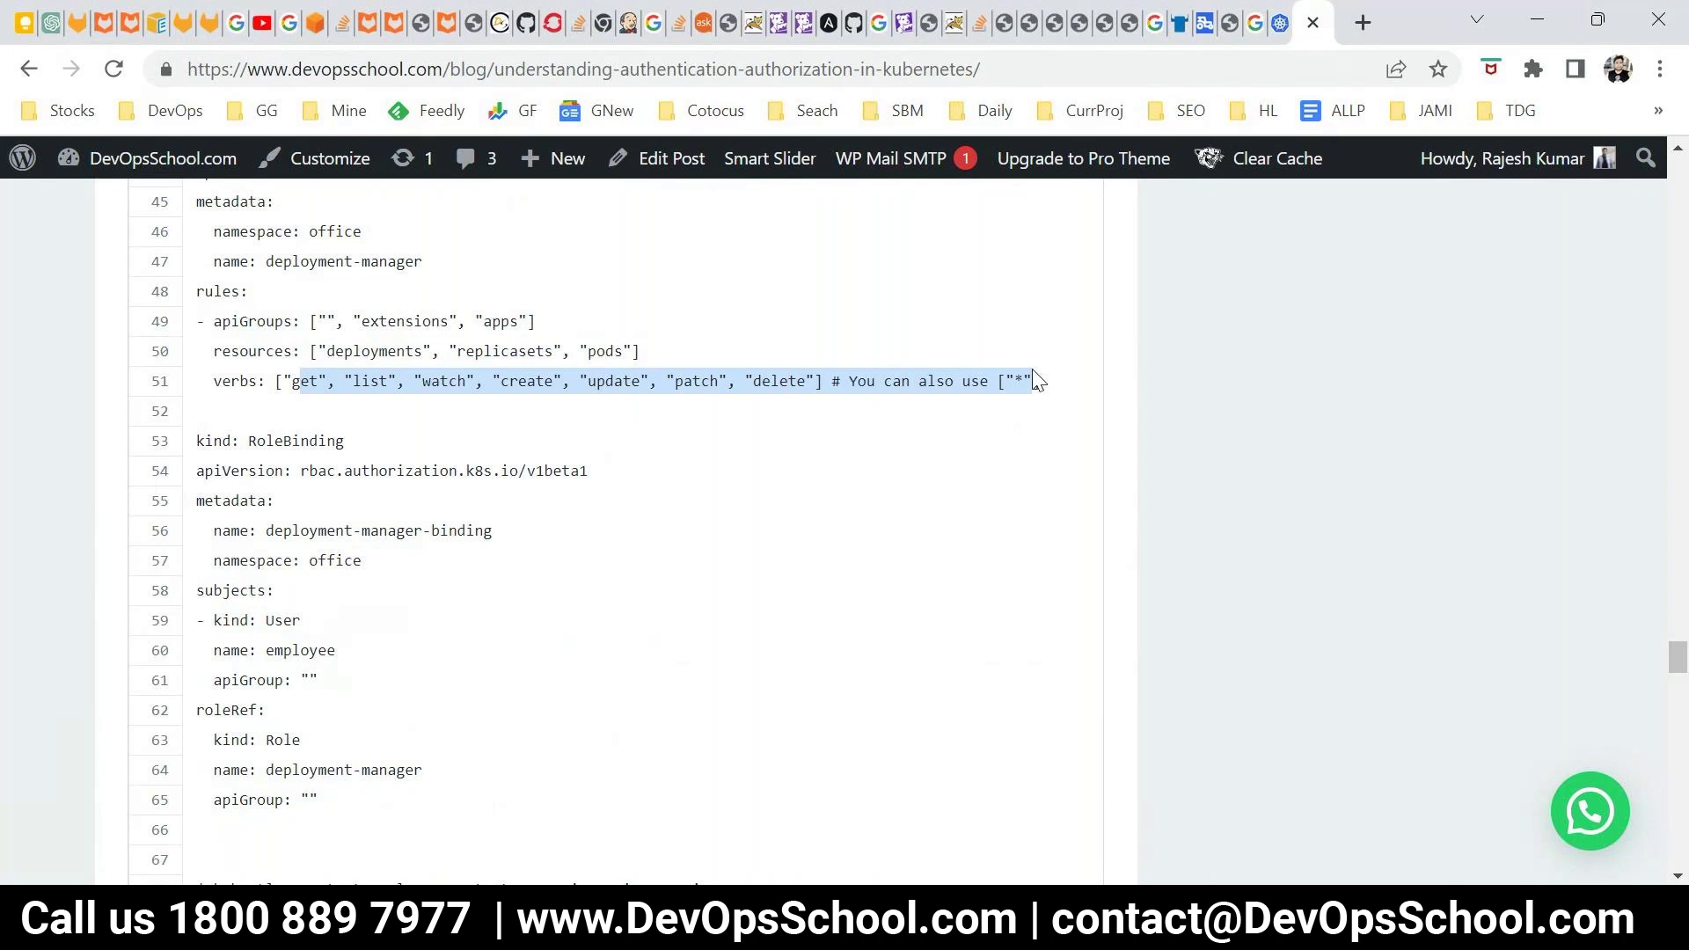
Step: Check the Role manifest's API version and copy the whole manifest, from "kind: Role" through the verbs line
{"action": "scroll", "coordinate": [262, 400], "scroll_direction": "up", "scroll_amount": 3}
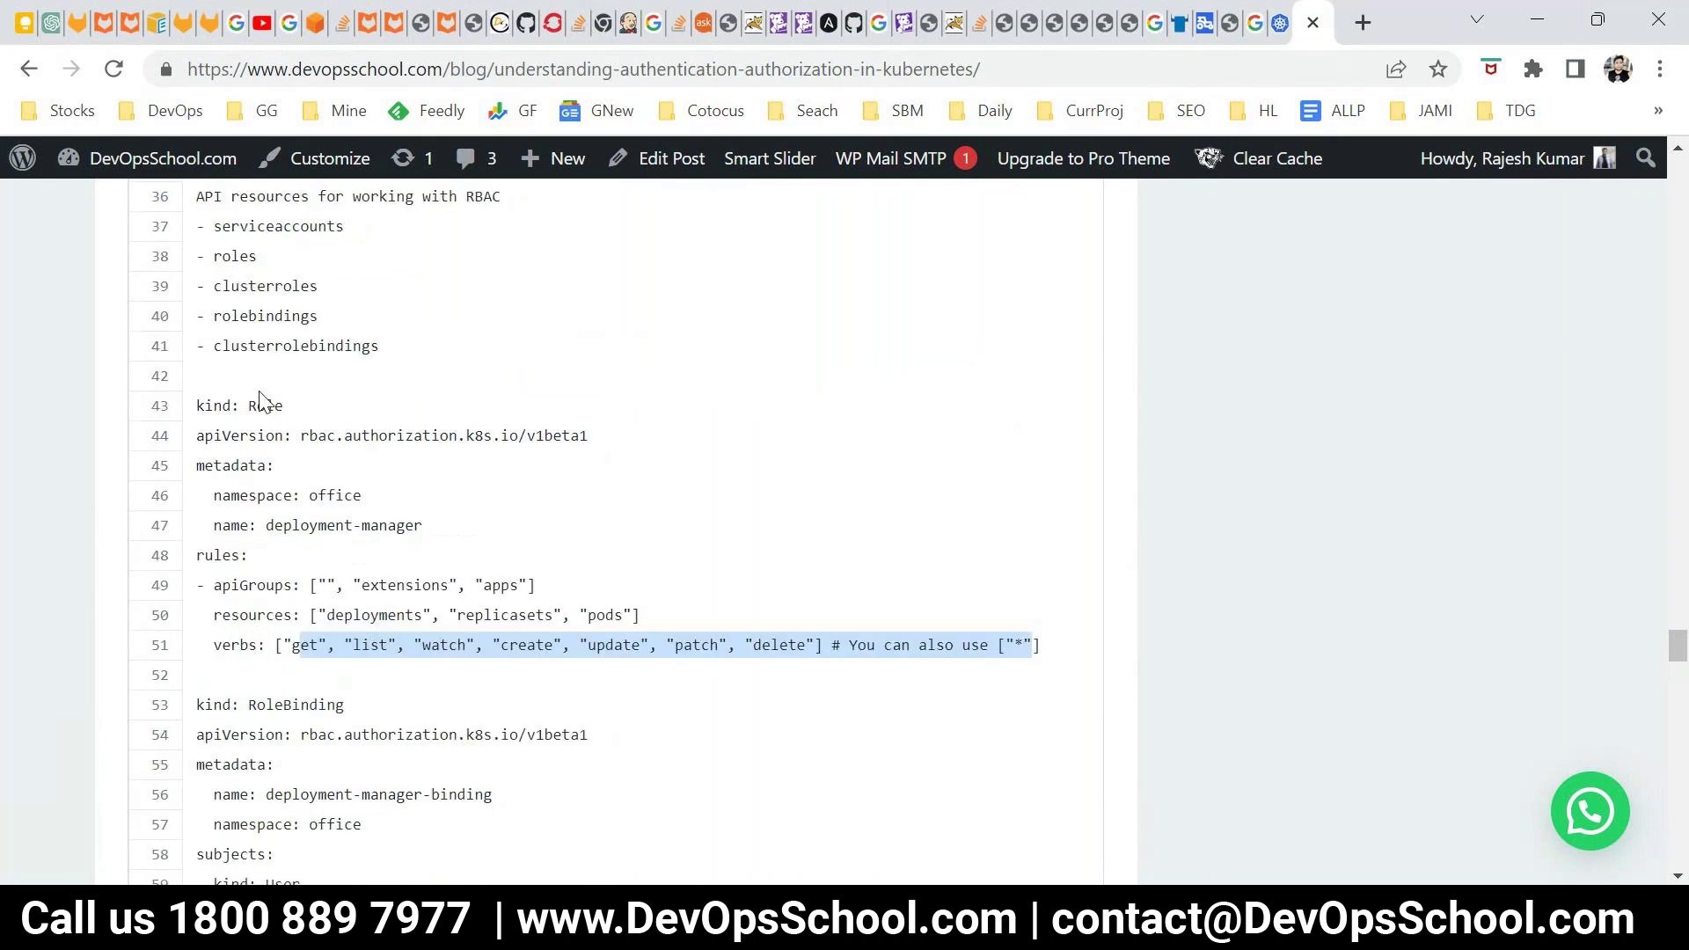
{"action": "left_click", "coordinate": [621, 460]}
{"action": "left_click_drag", "start_coordinate": [587, 435], "coordinate": [526, 435]}
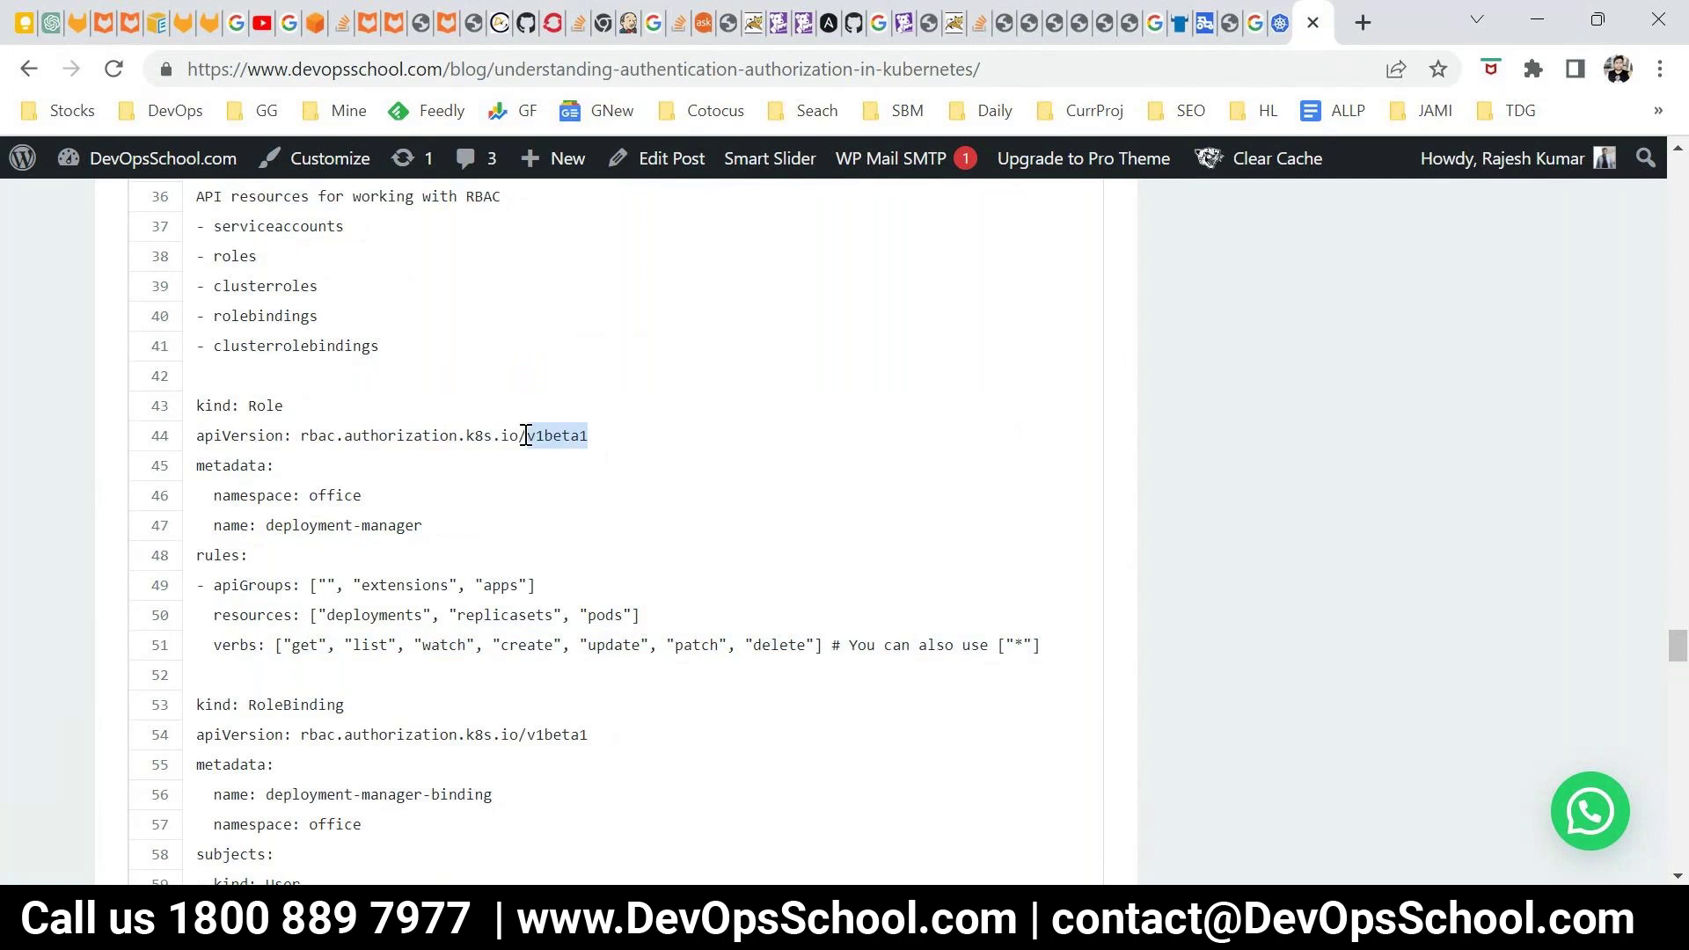
{"action": "left_click_drag", "start_coordinate": [193, 406], "coordinate": [1069, 649]}
{"action": "key", "text": "super+c"}
Step: Switch to the root@jenkins terminal, create role.yaml in vi and paste the copied Role manifest into it
{"action": "key", "text": "alt+Tab"}
{"action": "type", "text": "vi role.yaml"}
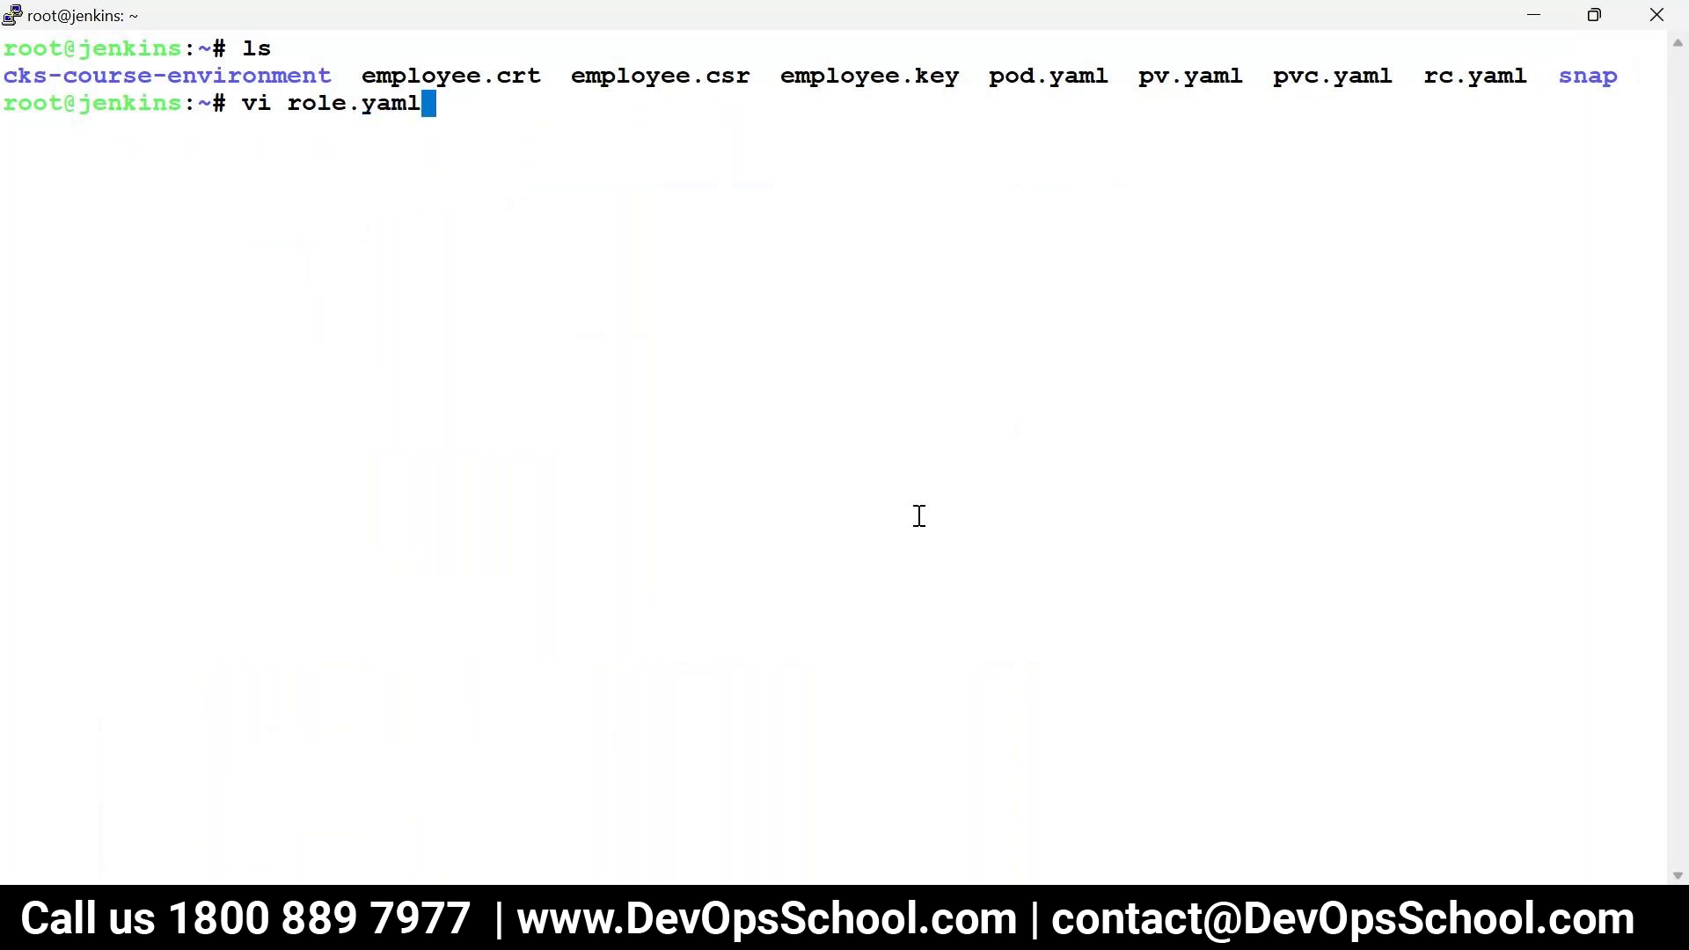
{"action": "key", "text": "Return"}
{"action": "key", "text": "i"}
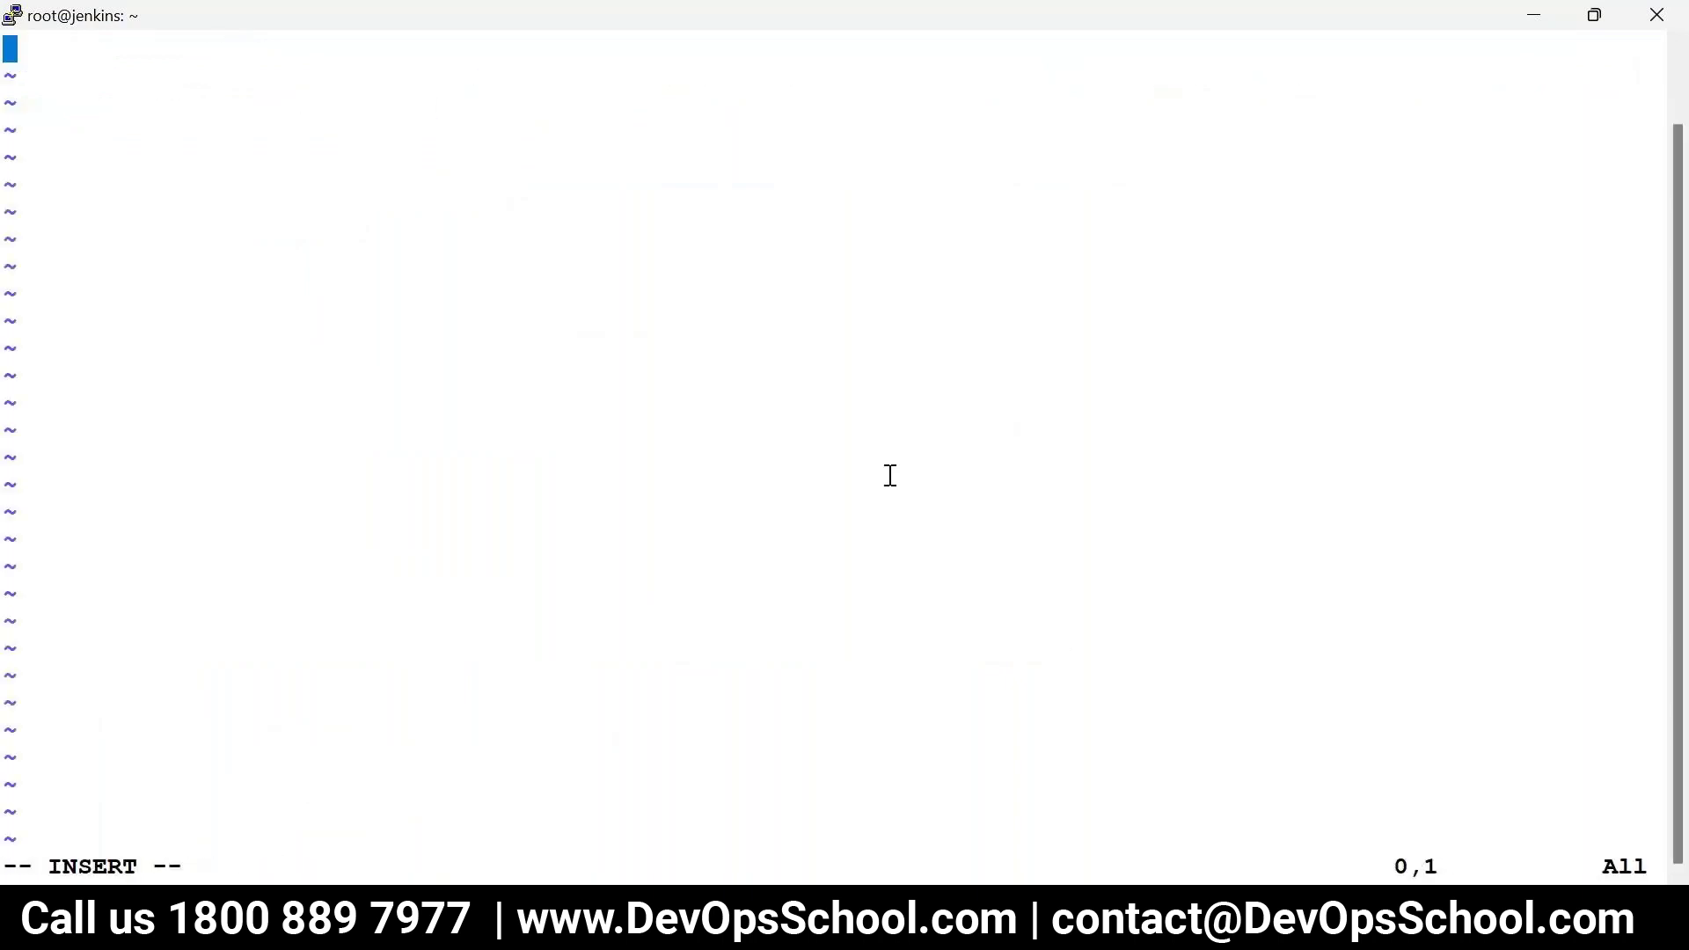
{"action": "right_click", "coordinate": [734, 290]}
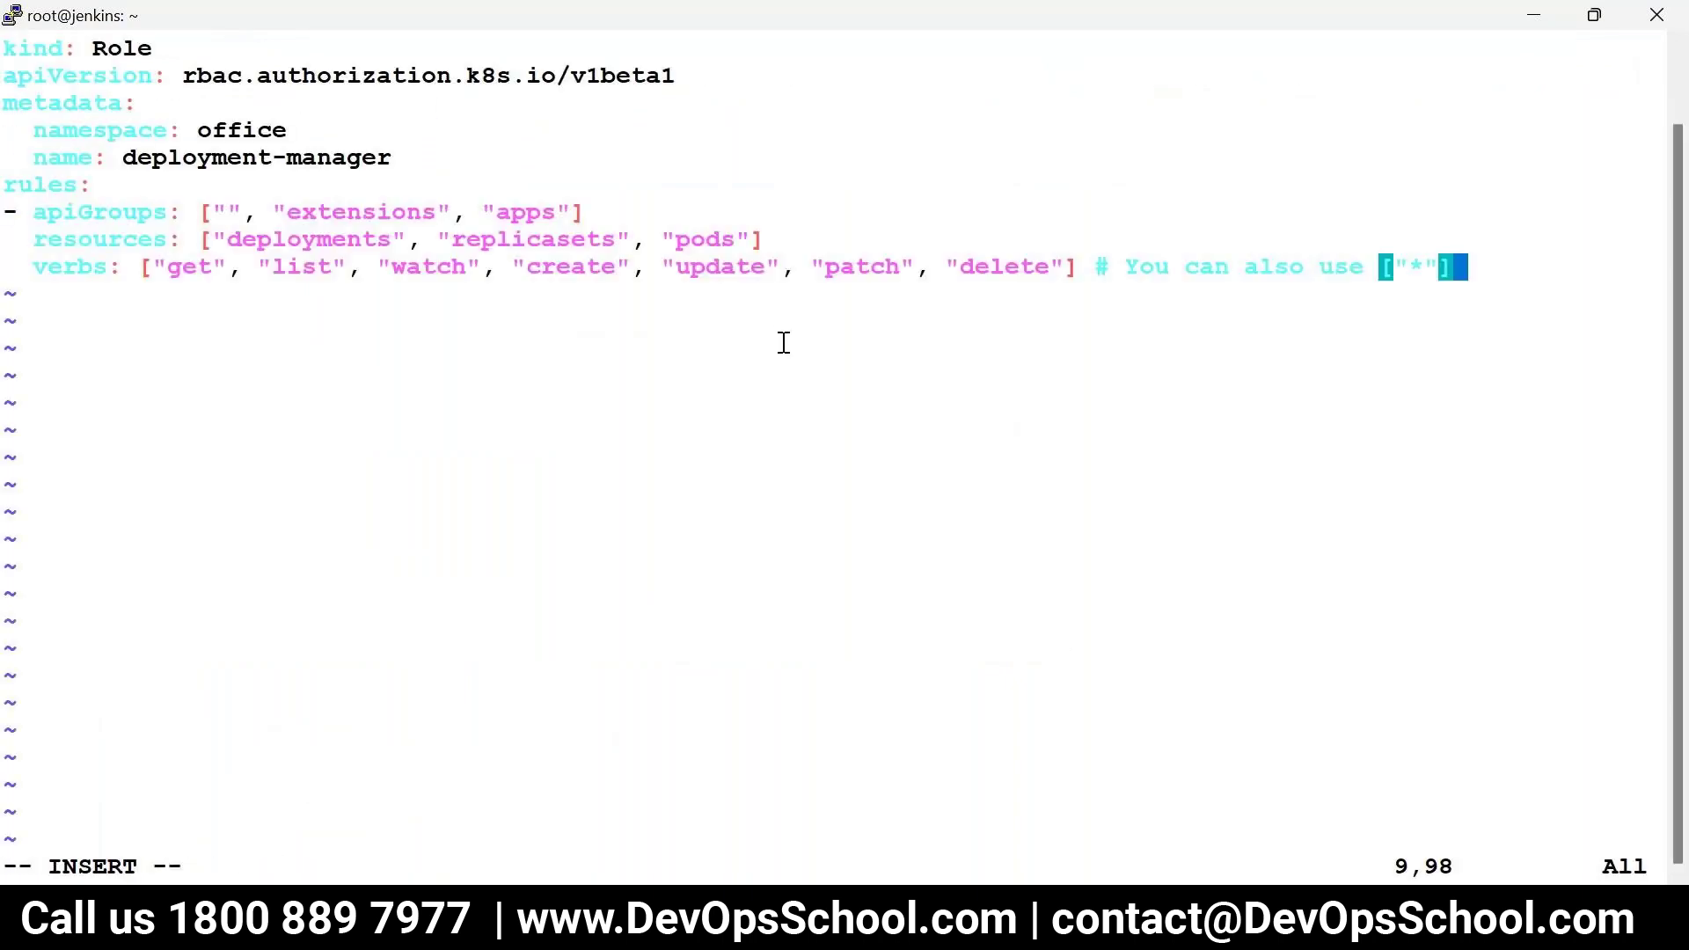
Step: Change the Role's API version to rbac.authorization.k8s.io/v1, then save role.yaml and exit vi
{"action": "key", "text": "Up"}
{"action": "key", "text": "Up"}
{"action": "key", "text": "Up"}
{"action": "key", "text": "Up"}
{"action": "key", "text": "Up"}
{"action": "key", "text": "Up"}
{"action": "key", "text": "Up"}
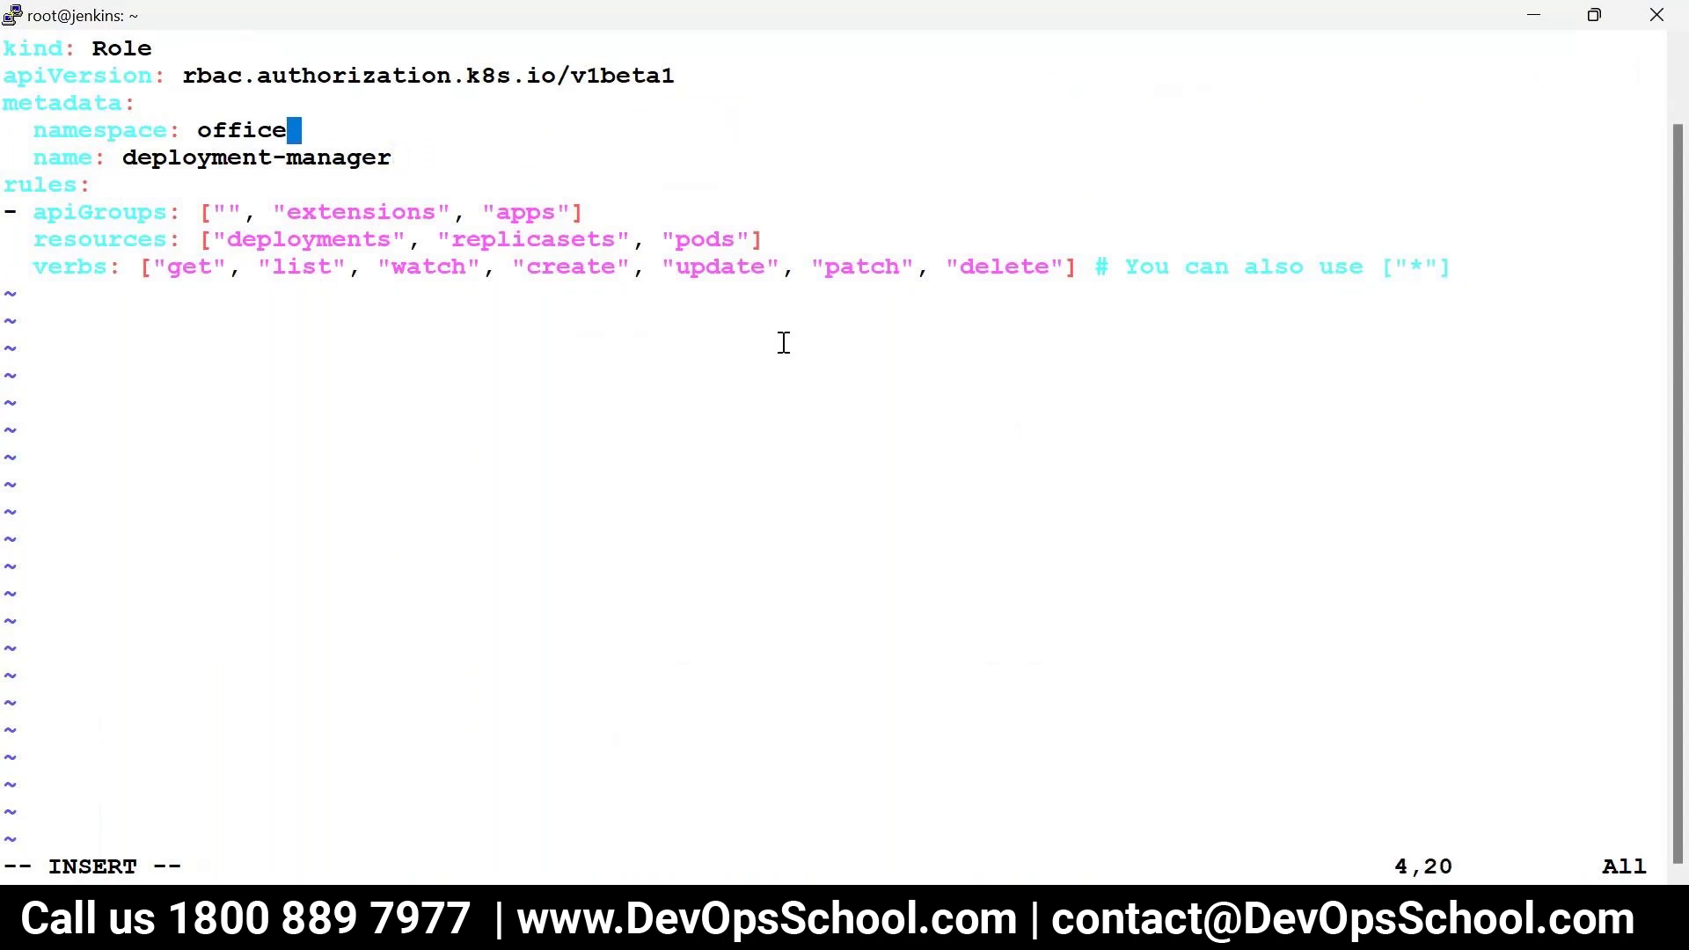
{"action": "key", "text": "Up"}
{"action": "key", "text": "Down"}
{"action": "key", "text": "BackSpace"}
{"action": "key", "text": "BackSpace"}
{"action": "key", "text": "BackSpace"}
{"action": "key", "text": "BackSpace"}
{"action": "key", "text": "BackSpace"}
{"action": "key", "text": "Escape"}
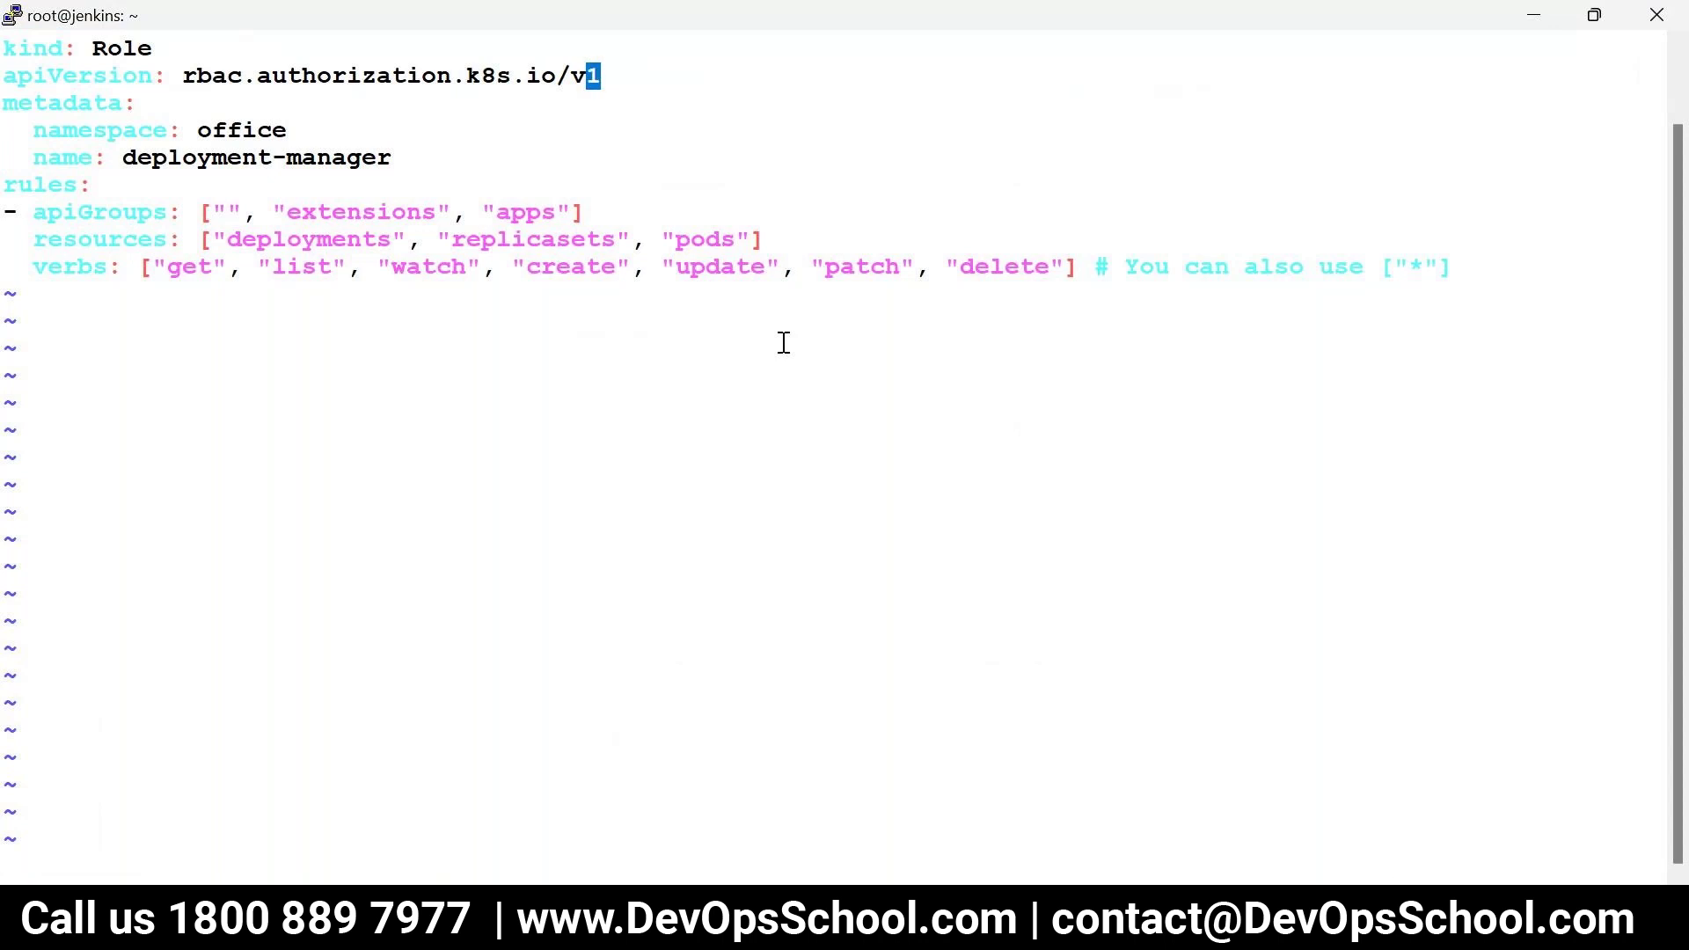
{"action": "type", "text": ":wq"}
{"action": "key", "text": "Return"}
Step: List the roles with kubectl, first in the default namespace and then with -n=office
{"action": "type", "text": "kubec"}
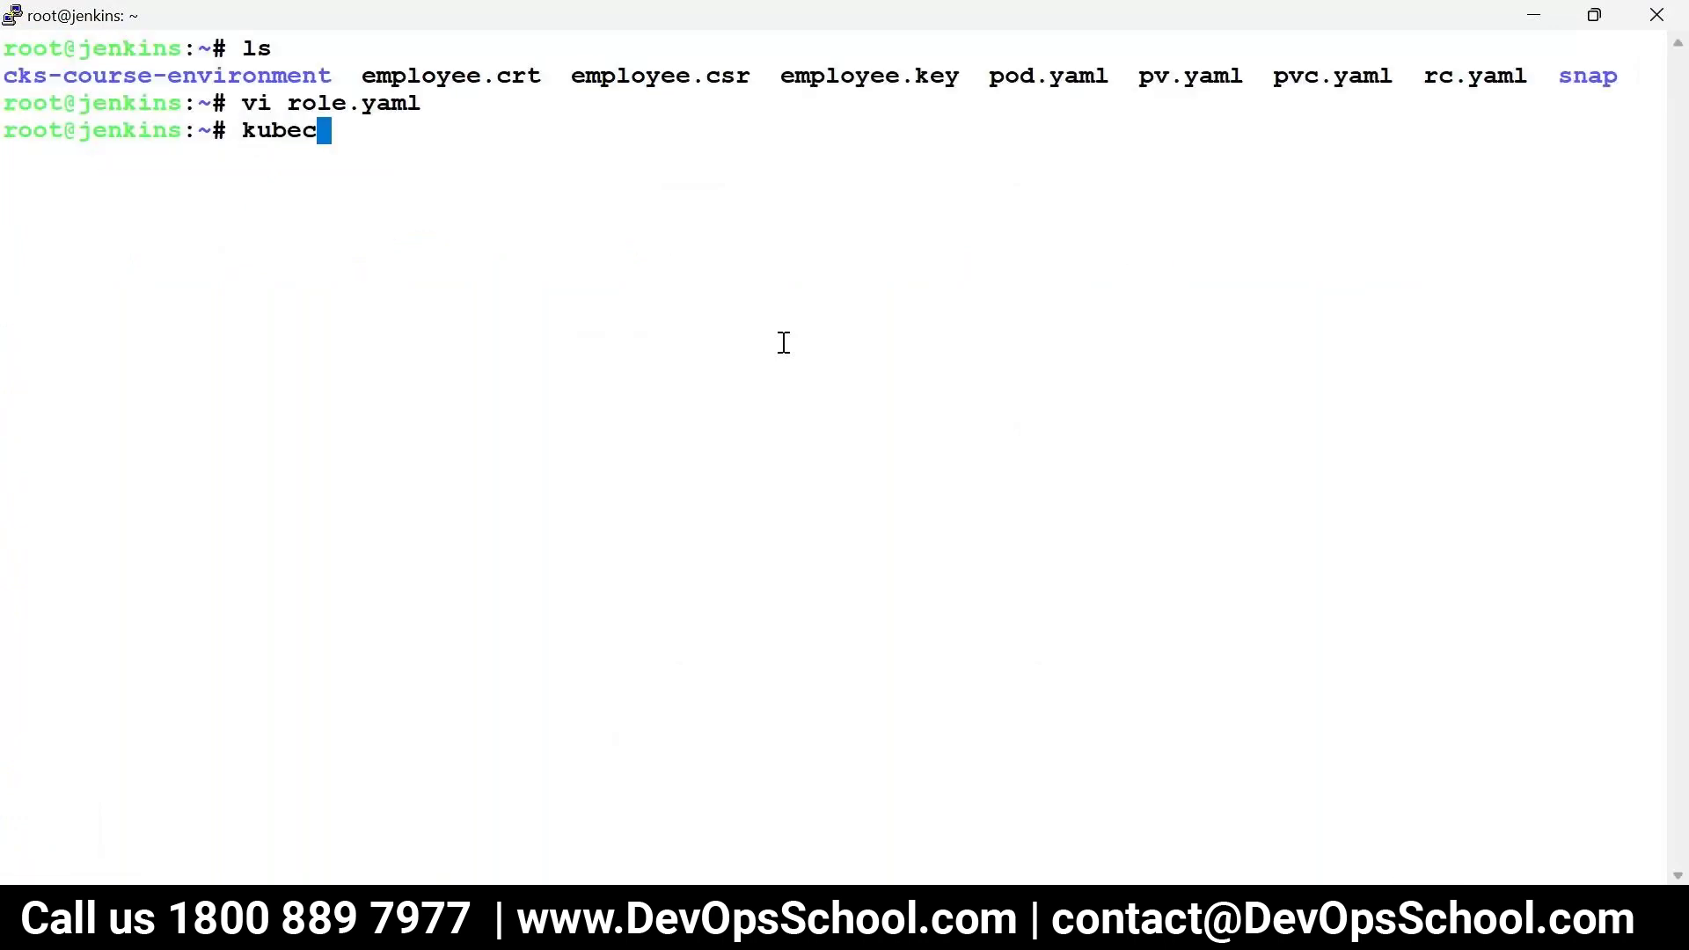
{"action": "type", "text": "tl get roles"}
{"action": "key", "text": "Return"}
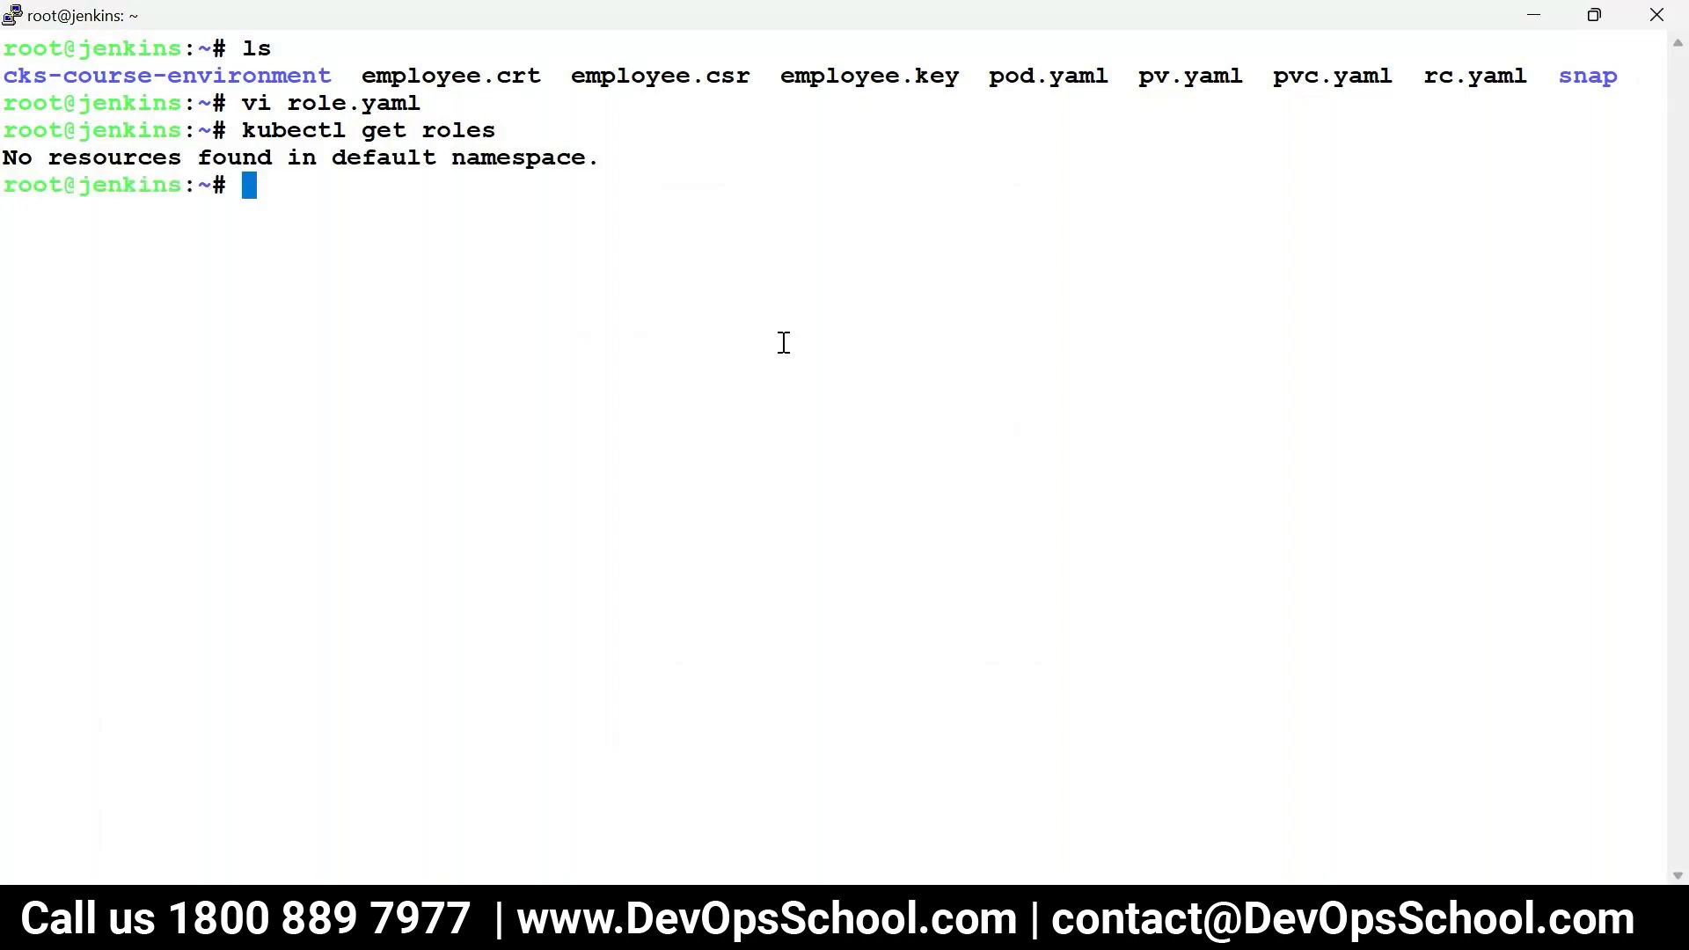
{"action": "key", "text": "Up"}
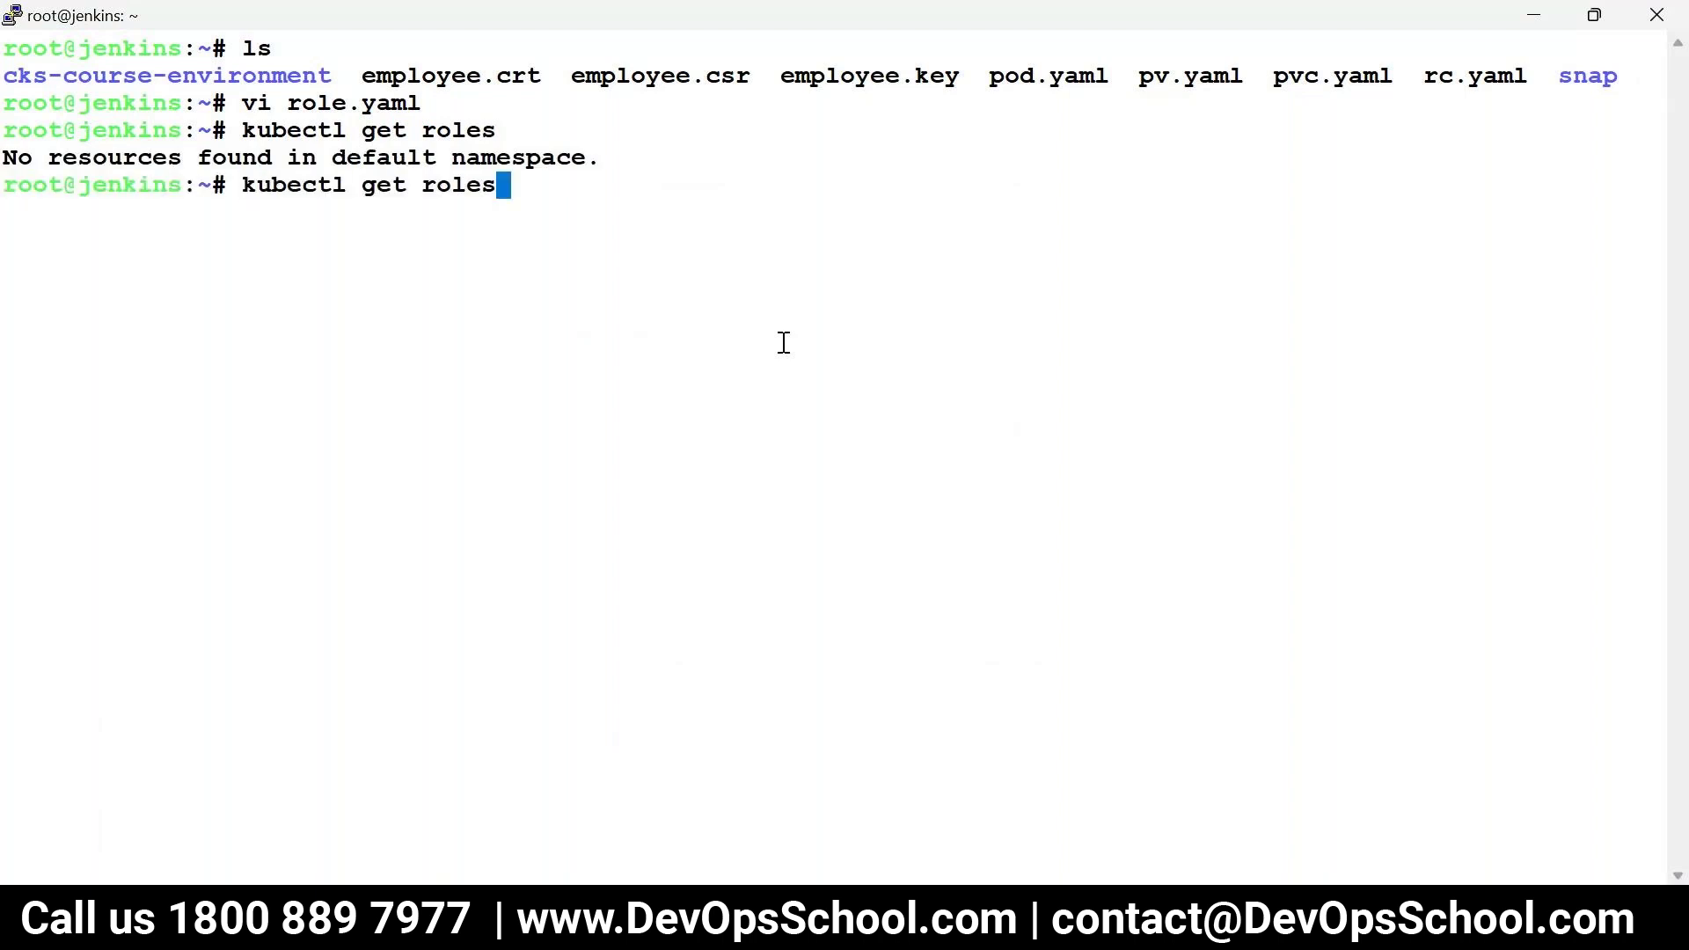
{"action": "type", "text": "-n-"}
{"action": "key", "text": "BackSpace"}
{"action": "type", "text": "=office"}
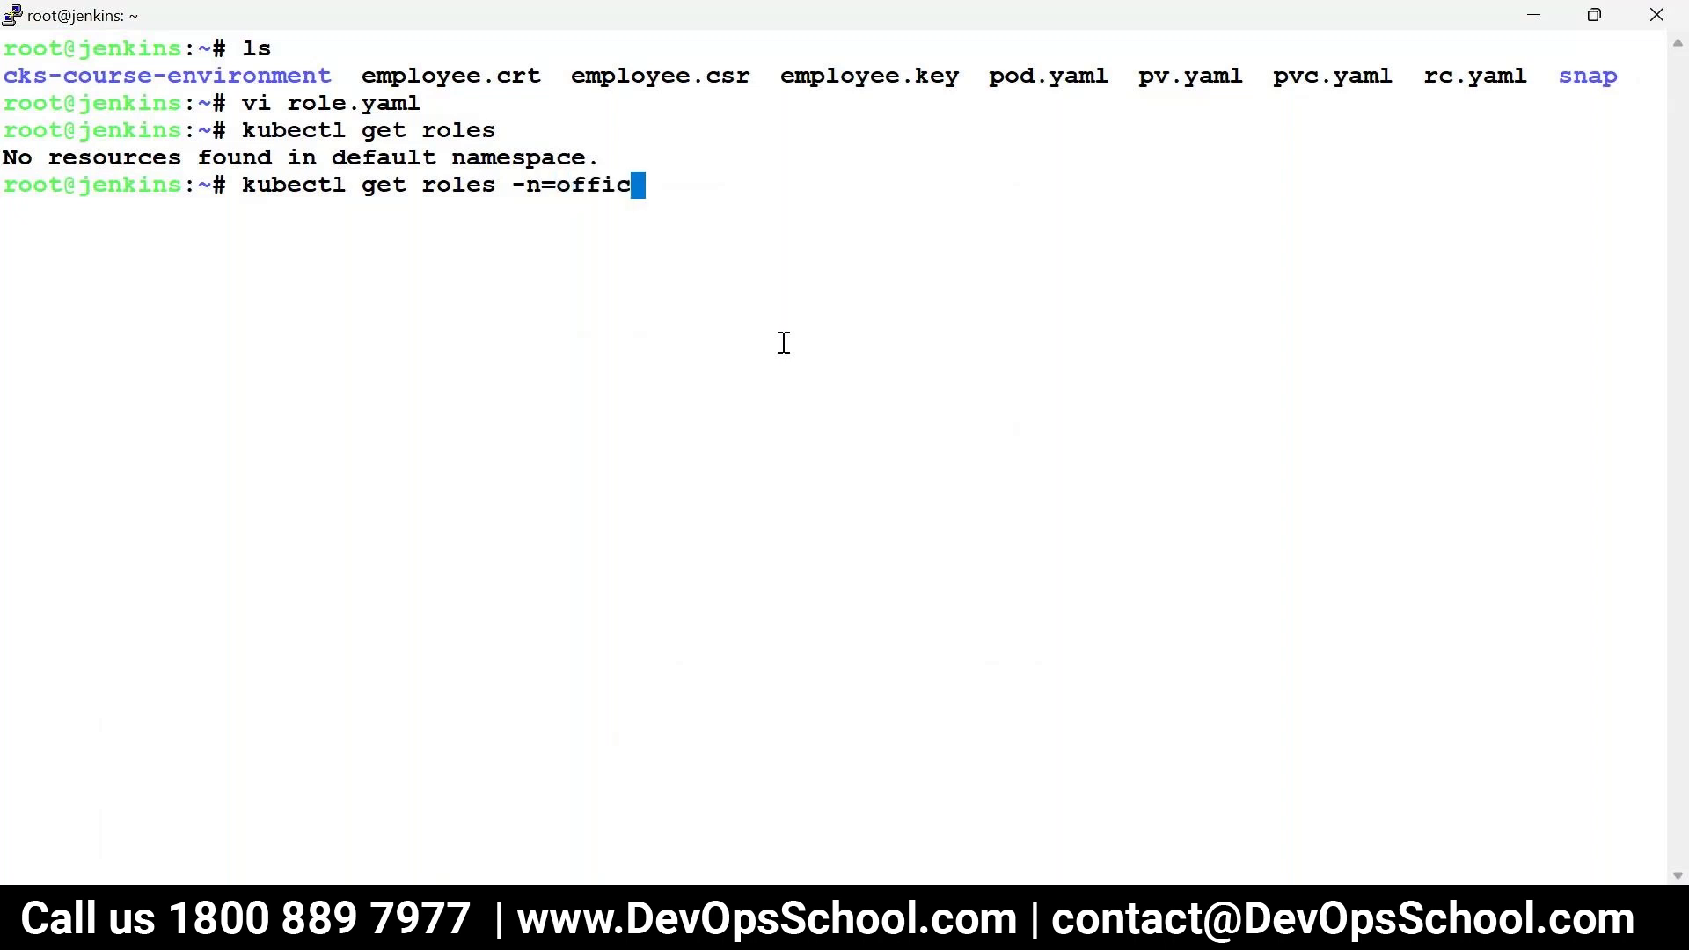
{"action": "key", "text": "Return"}
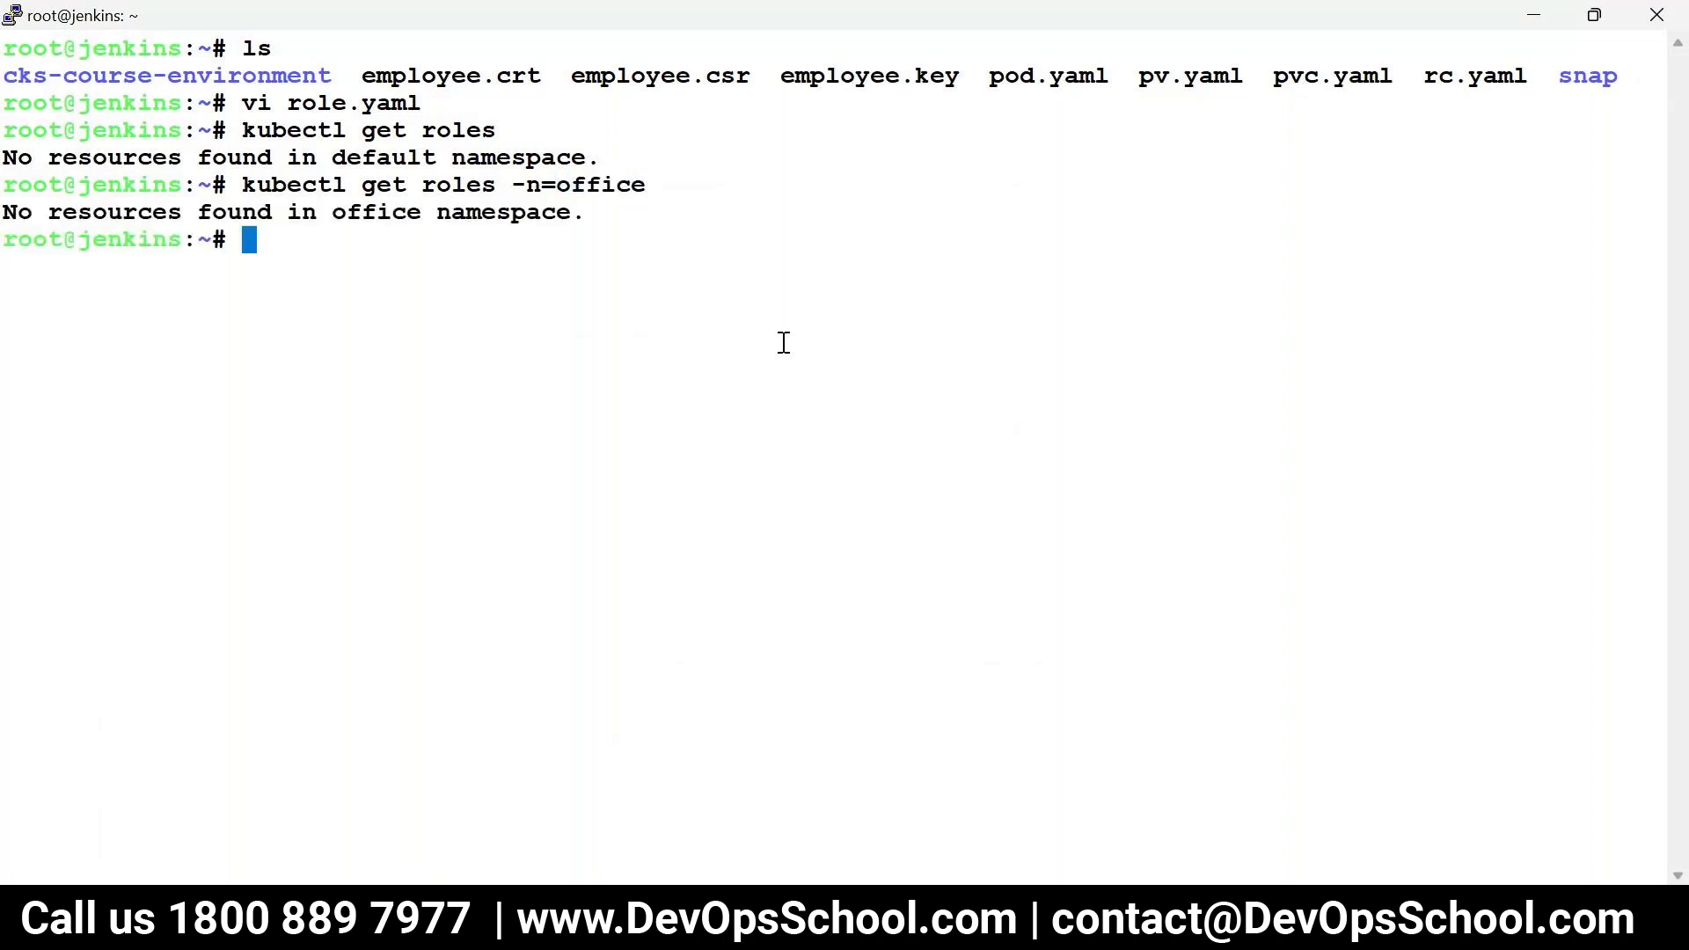
Step: Recheck the Role's namespace in the article and apply role.yaml with kubectl in the terminal
{"action": "key", "text": "alt+Tab"}
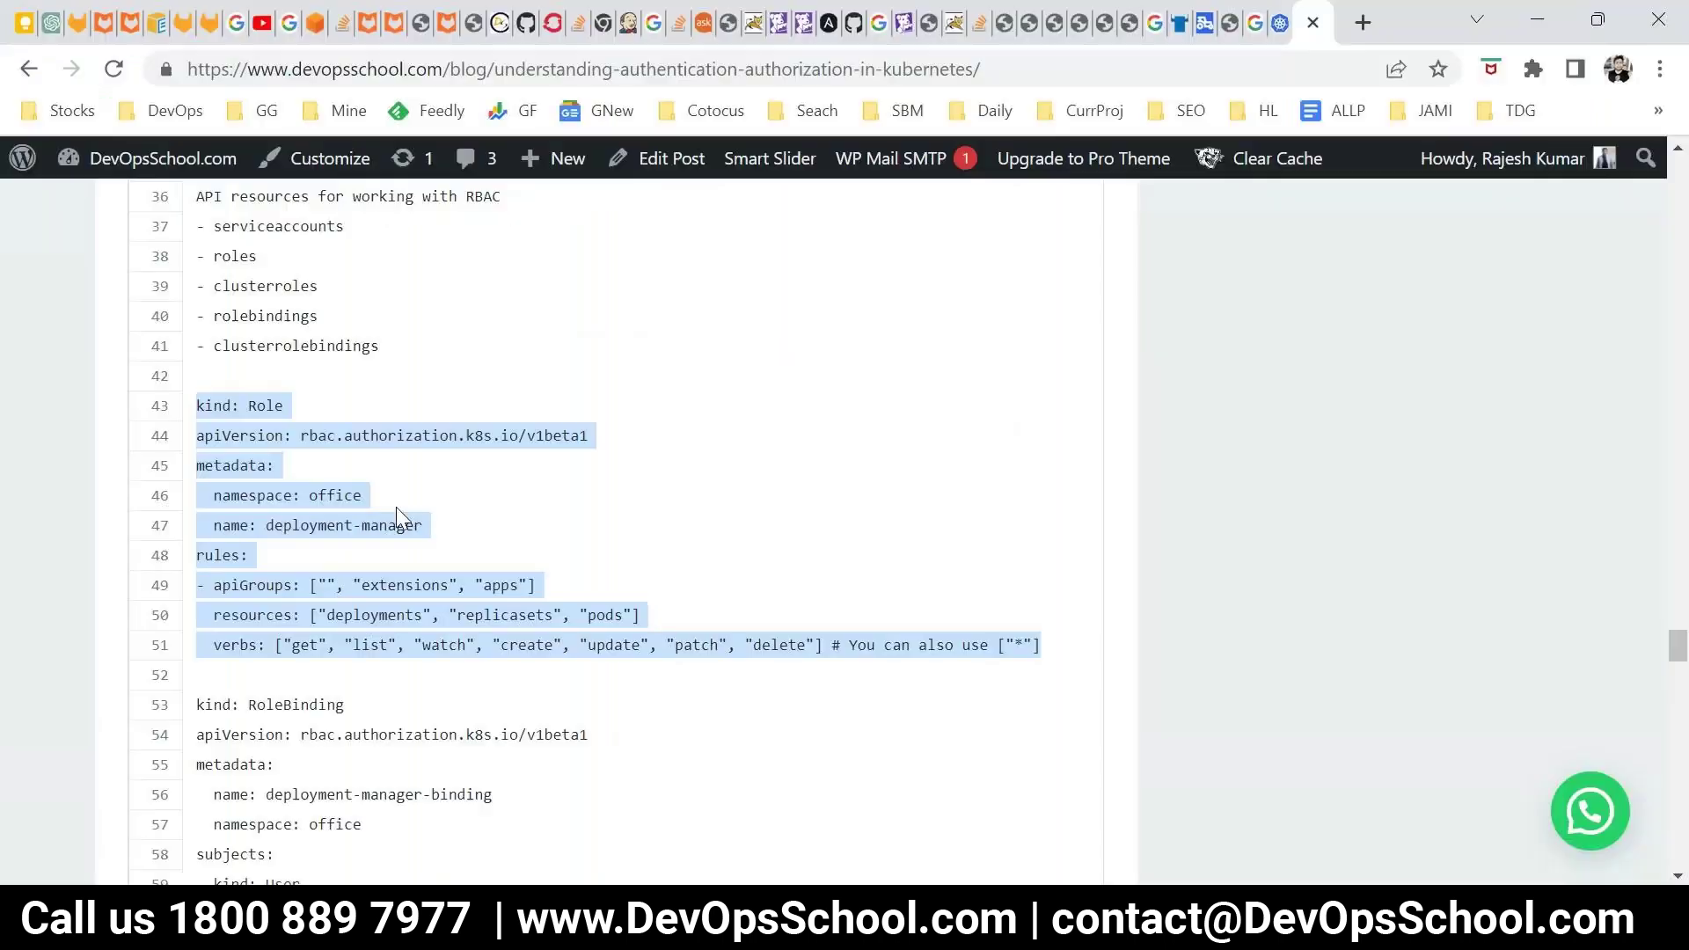
{"action": "double_click", "coordinate": [323, 498]}
{"action": "key", "text": "alt+Tab"}
{"action": "type", "text": "kubectl apply -f"}
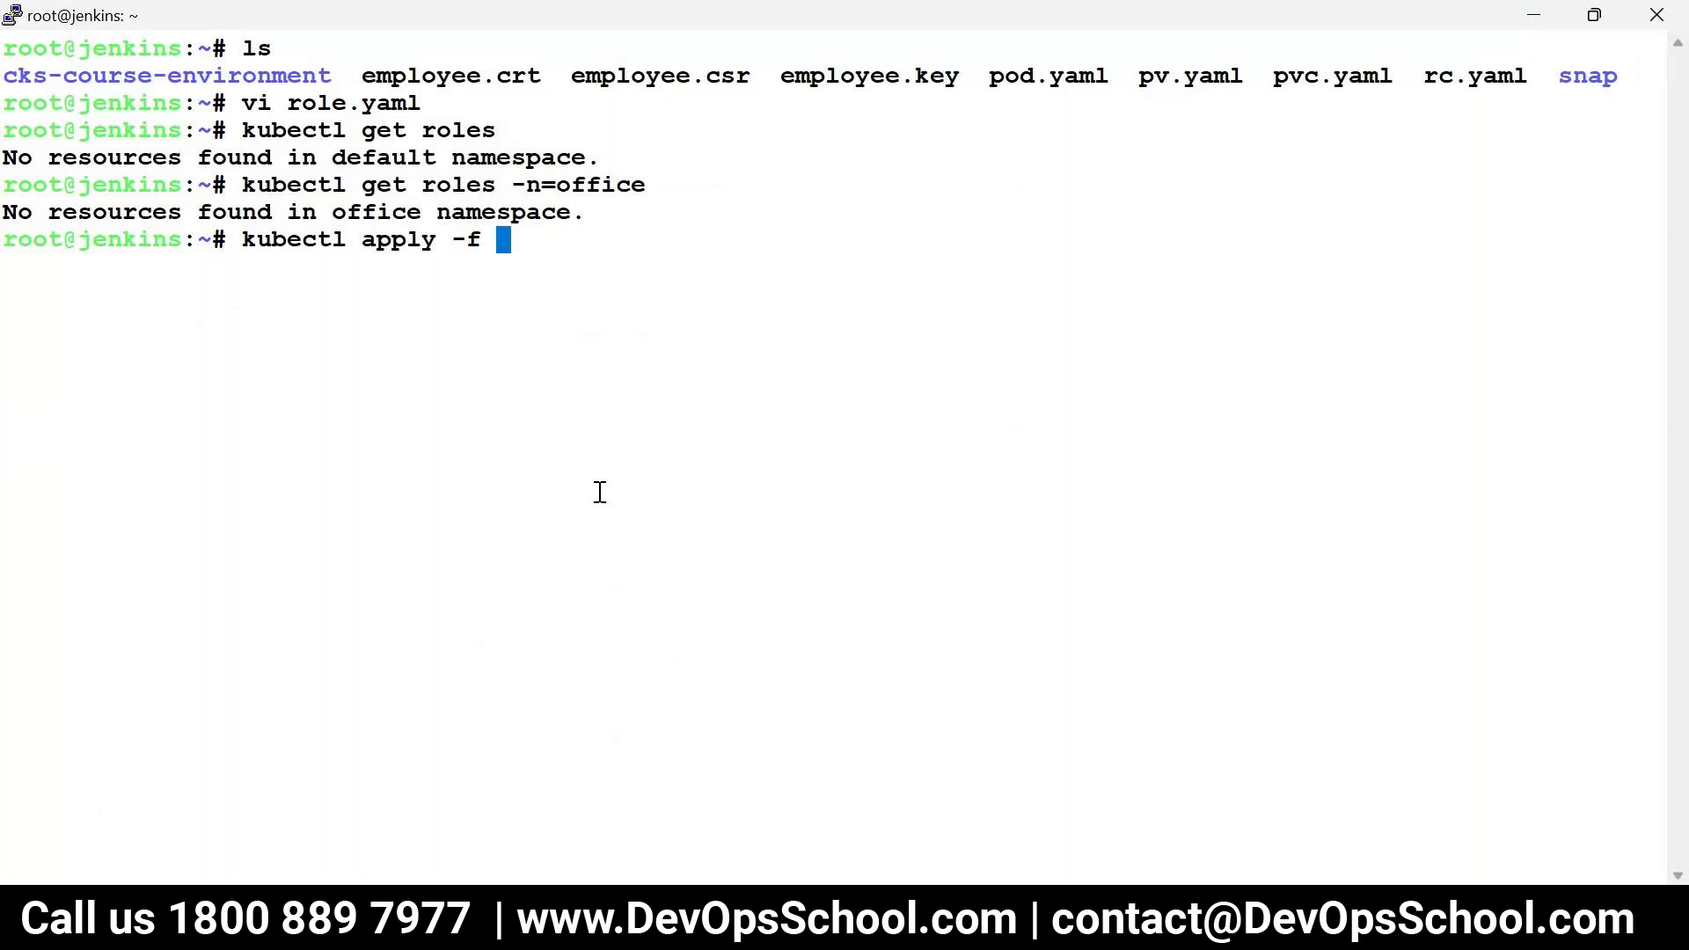
{"action": "double_click", "coordinate": [482, 186]}
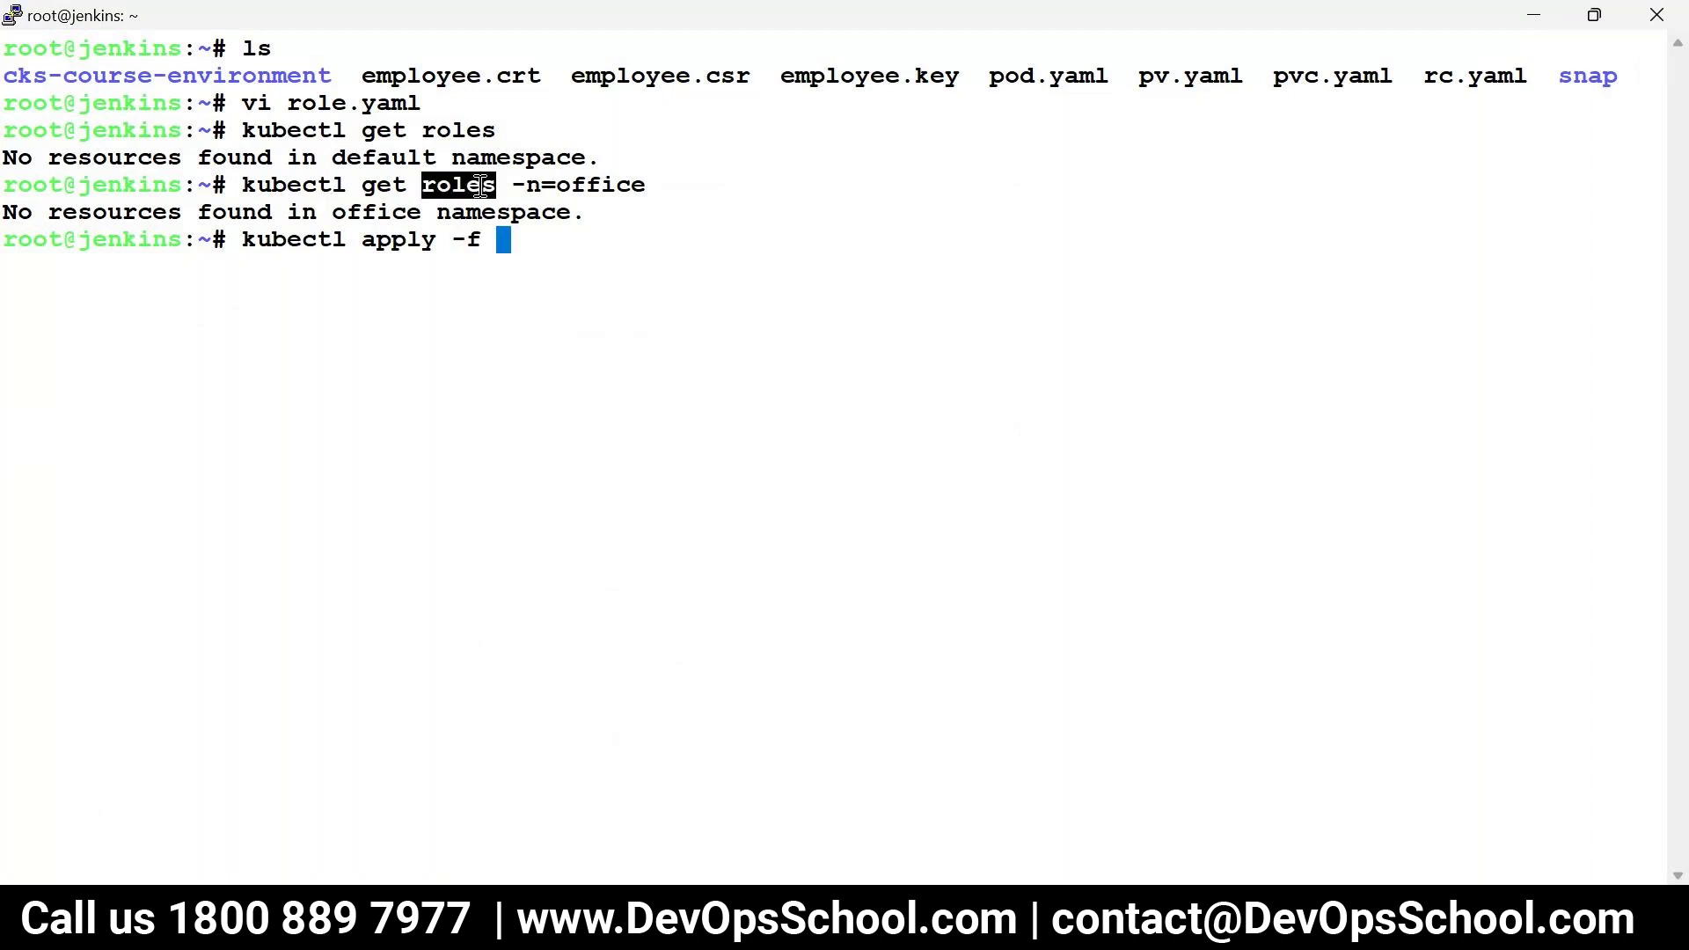
{"action": "double_click", "coordinate": [380, 103]}
{"action": "right_click", "coordinate": [864, 202]}
{"action": "key", "text": "Return"}
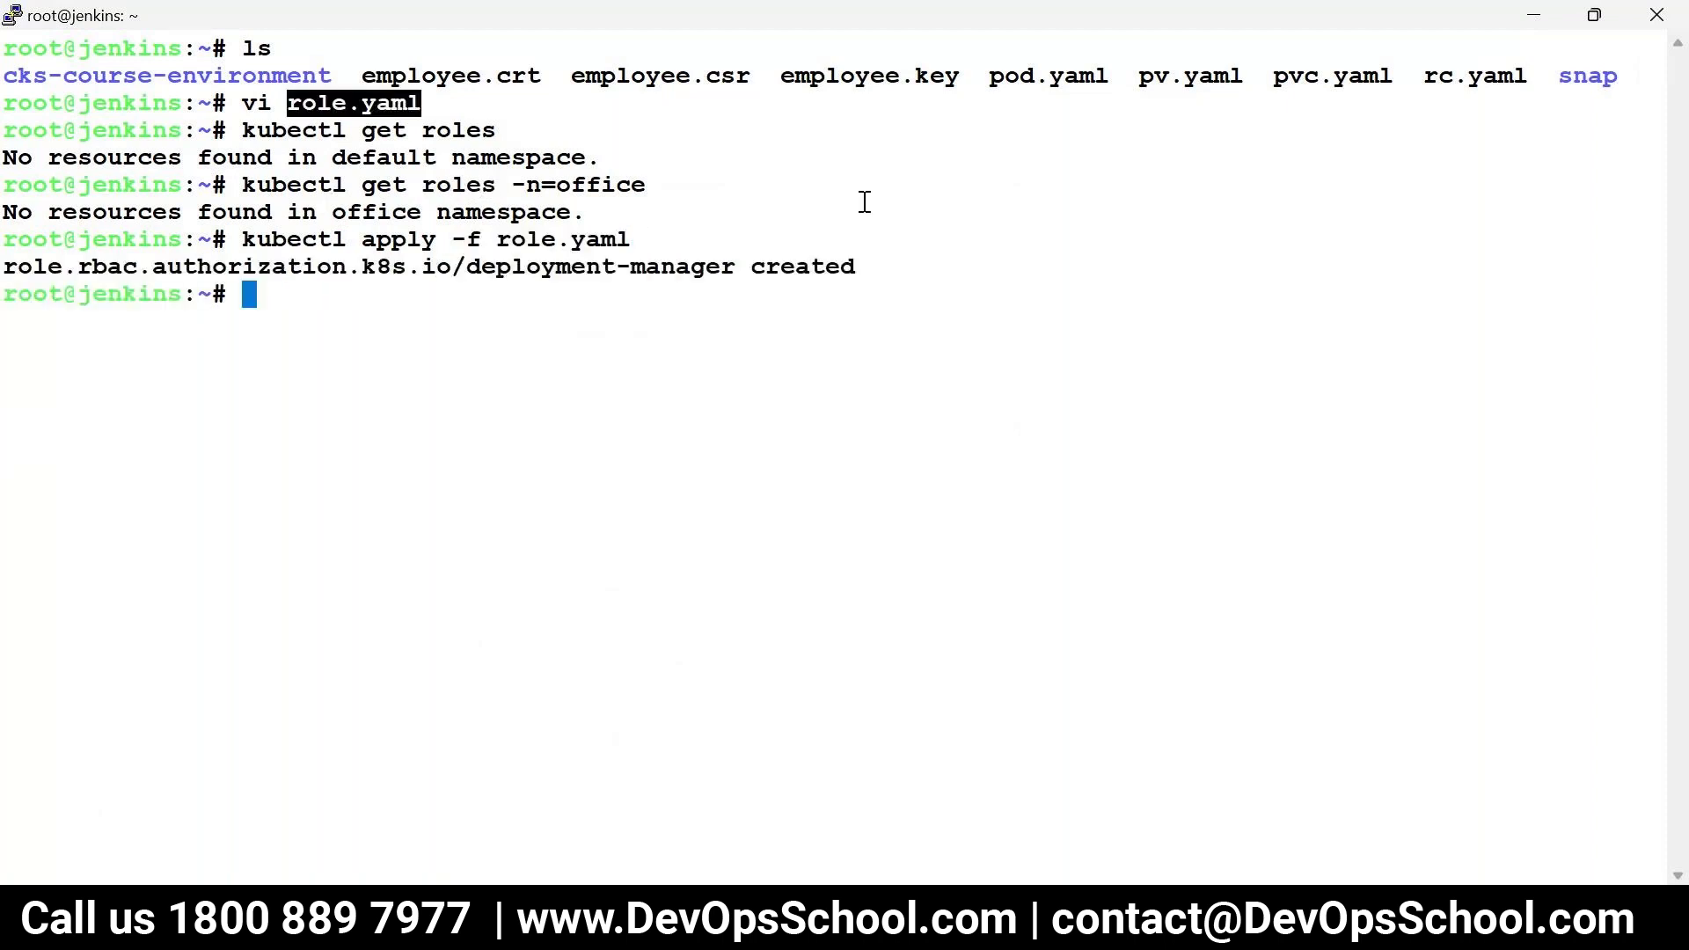
Step: List the roles in the office namespace again and check for the deployment-manager role
{"action": "key", "text": "Up"}
{"action": "key", "text": "Up"}
{"action": "key", "text": "Return"}
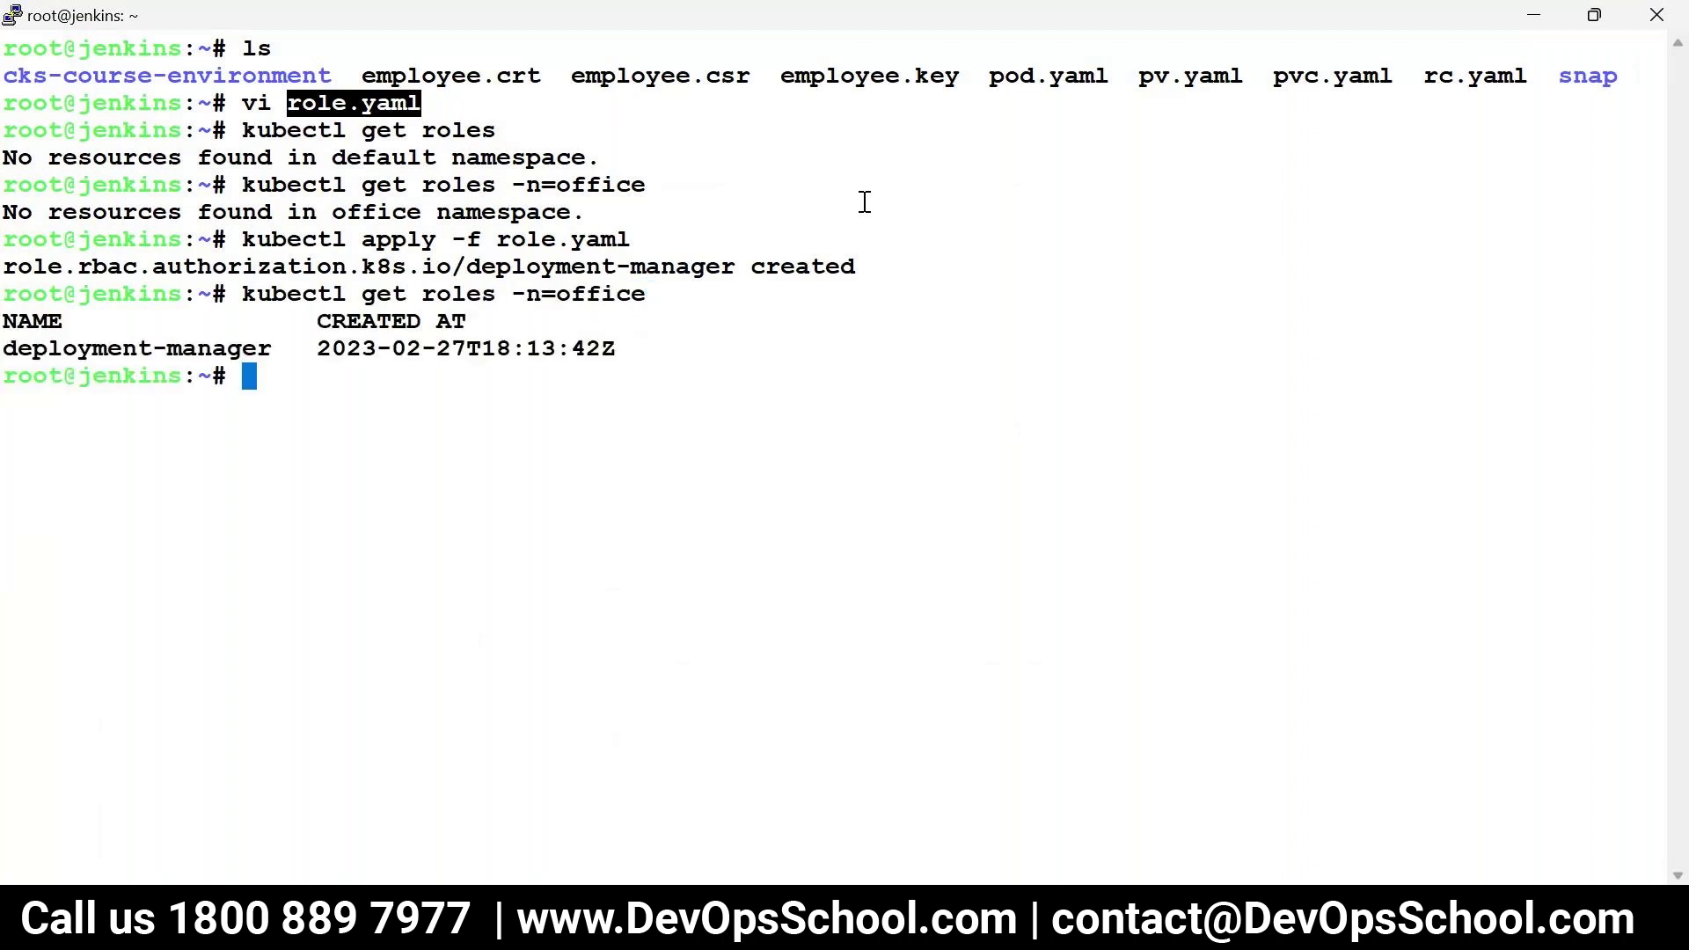
{"action": "double_click", "coordinate": [173, 349]}
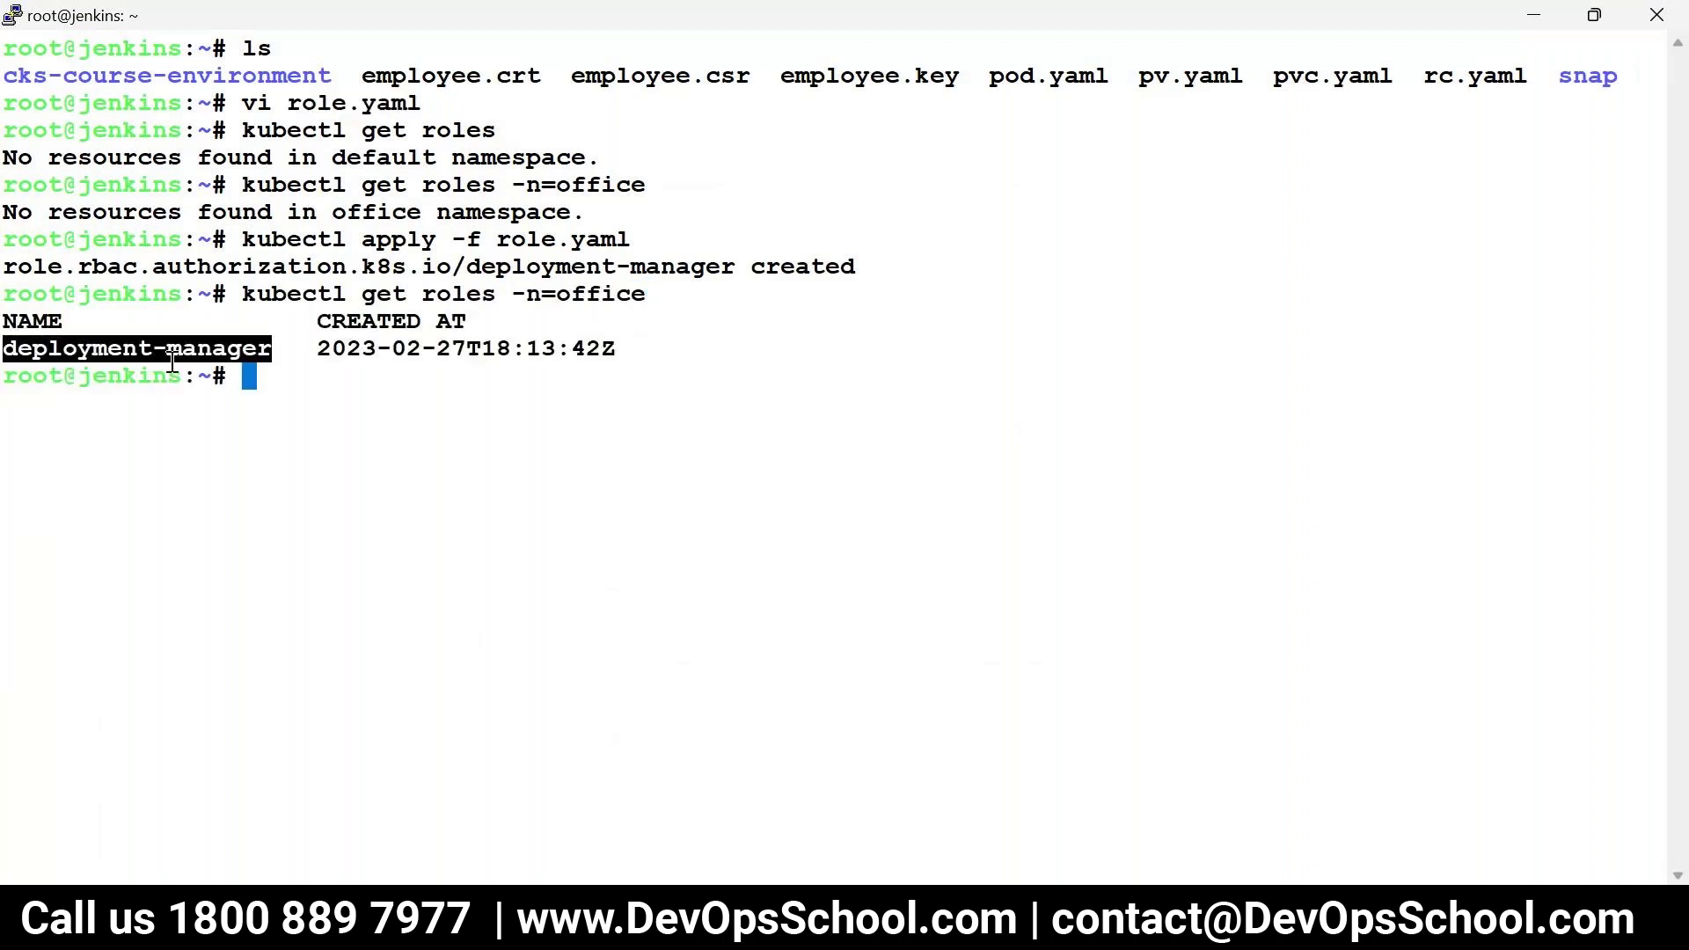
Step: Return to the article and copy the whole RoleBinding manifest, from "kind: RoleBinding" through the roleRef's apiGroup line
{"action": "key", "text": "alt+Tab"}
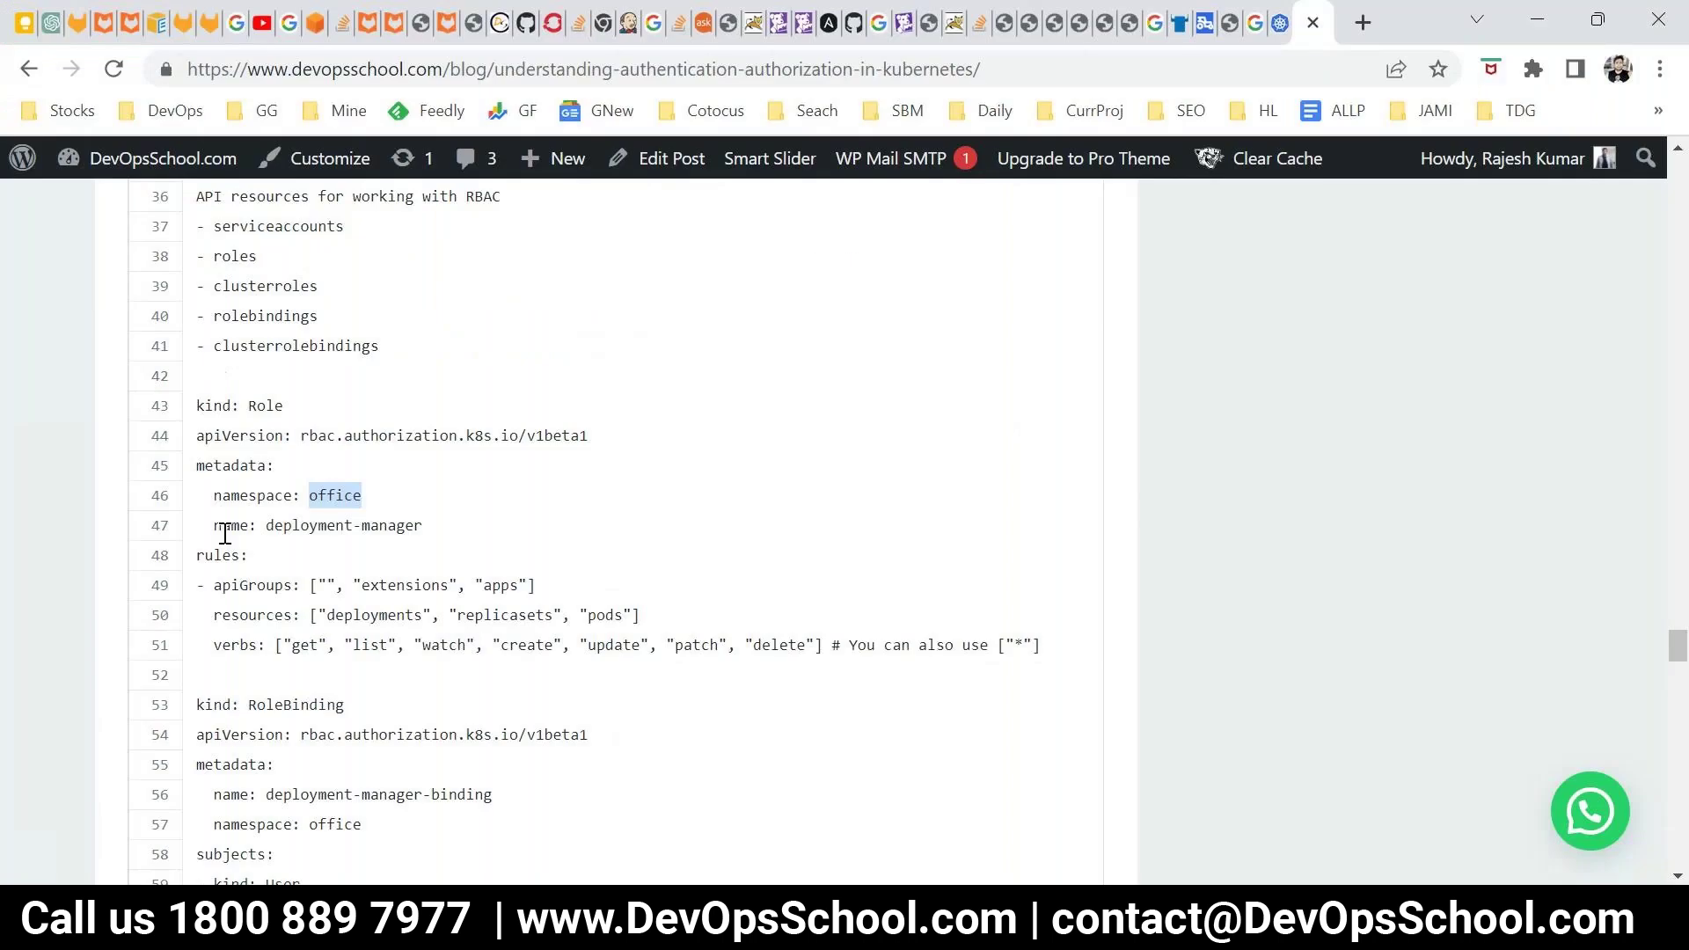
{"action": "scroll", "coordinate": [264, 563], "scroll_direction": "down", "scroll_amount": 3}
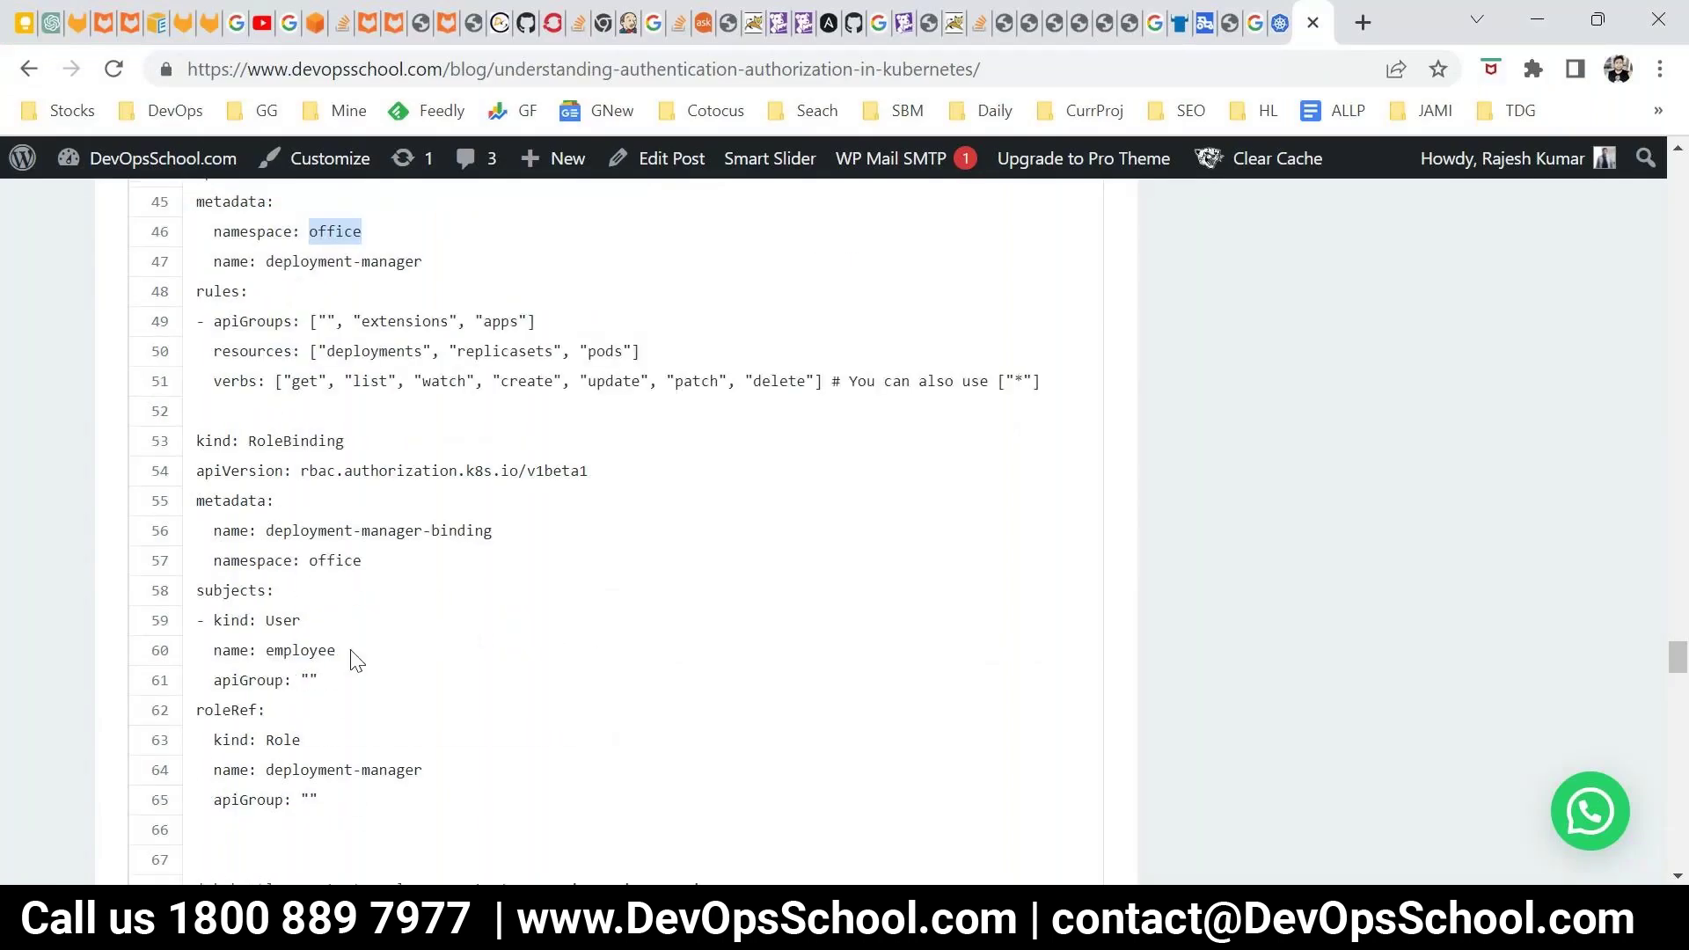
{"action": "left_click_drag", "start_coordinate": [351, 652], "coordinate": [234, 651]}
{"action": "left_click_drag", "start_coordinate": [422, 769], "coordinate": [196, 445]}
{"action": "key", "text": "super+c"}
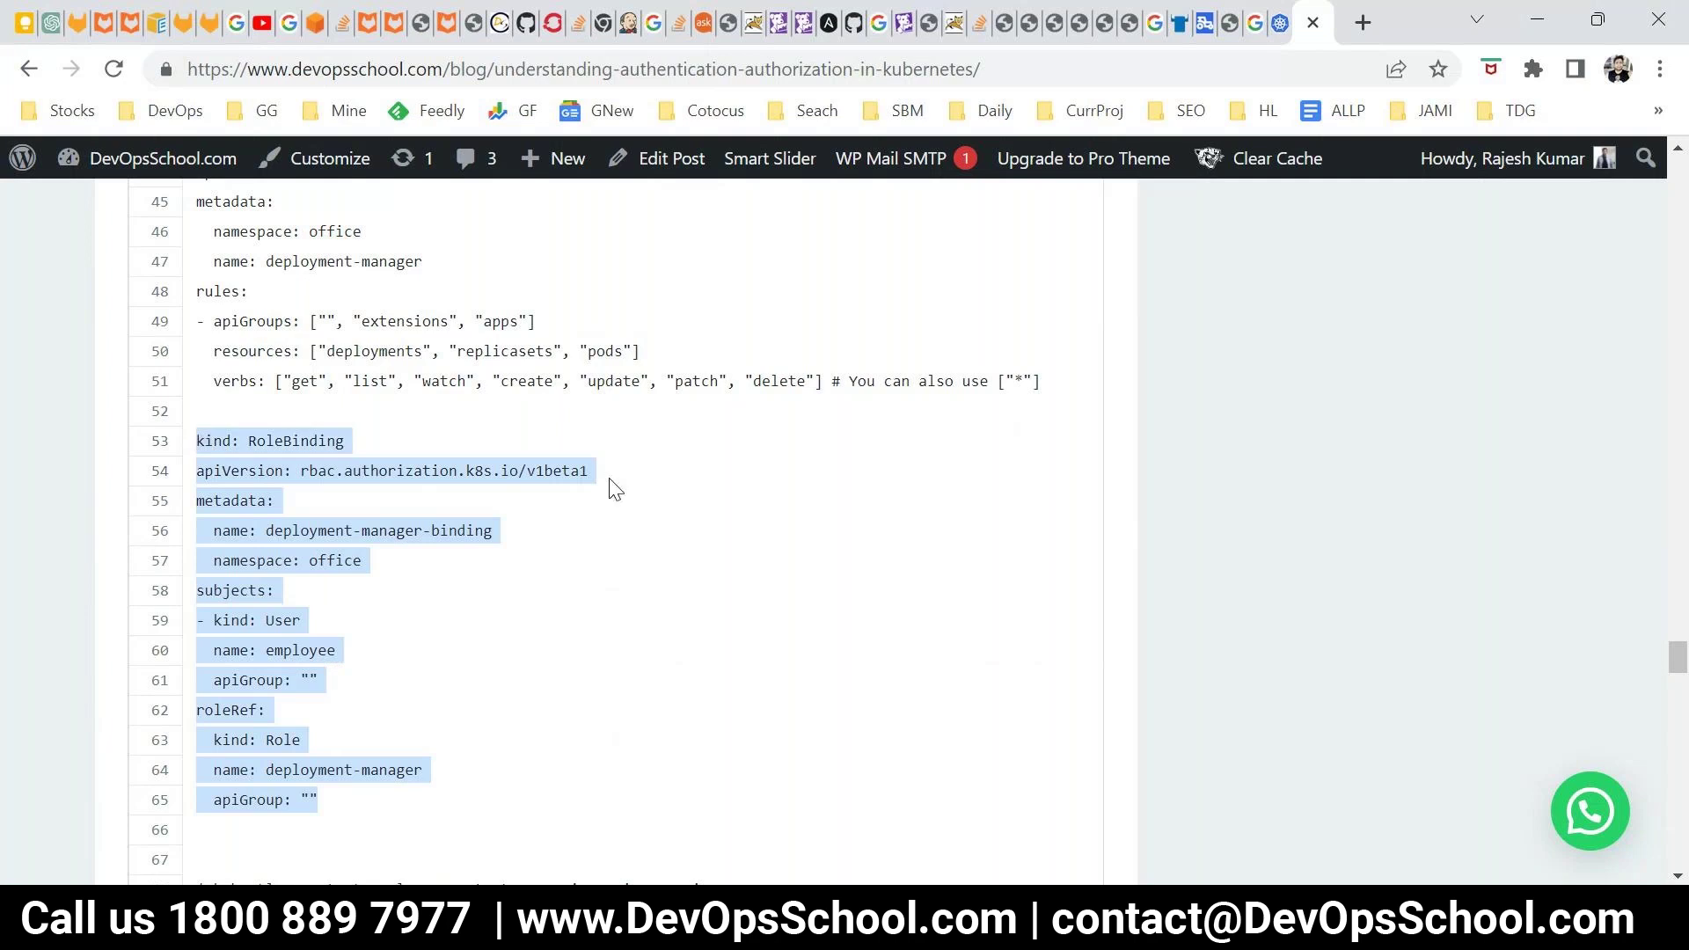
Step: Create rb.yaml with vi in the terminal, paste the RoleBinding manifest and move to its apiVersion line
{"action": "key", "text": "alt+Tab"}
{"action": "type", "text": "vi r"}
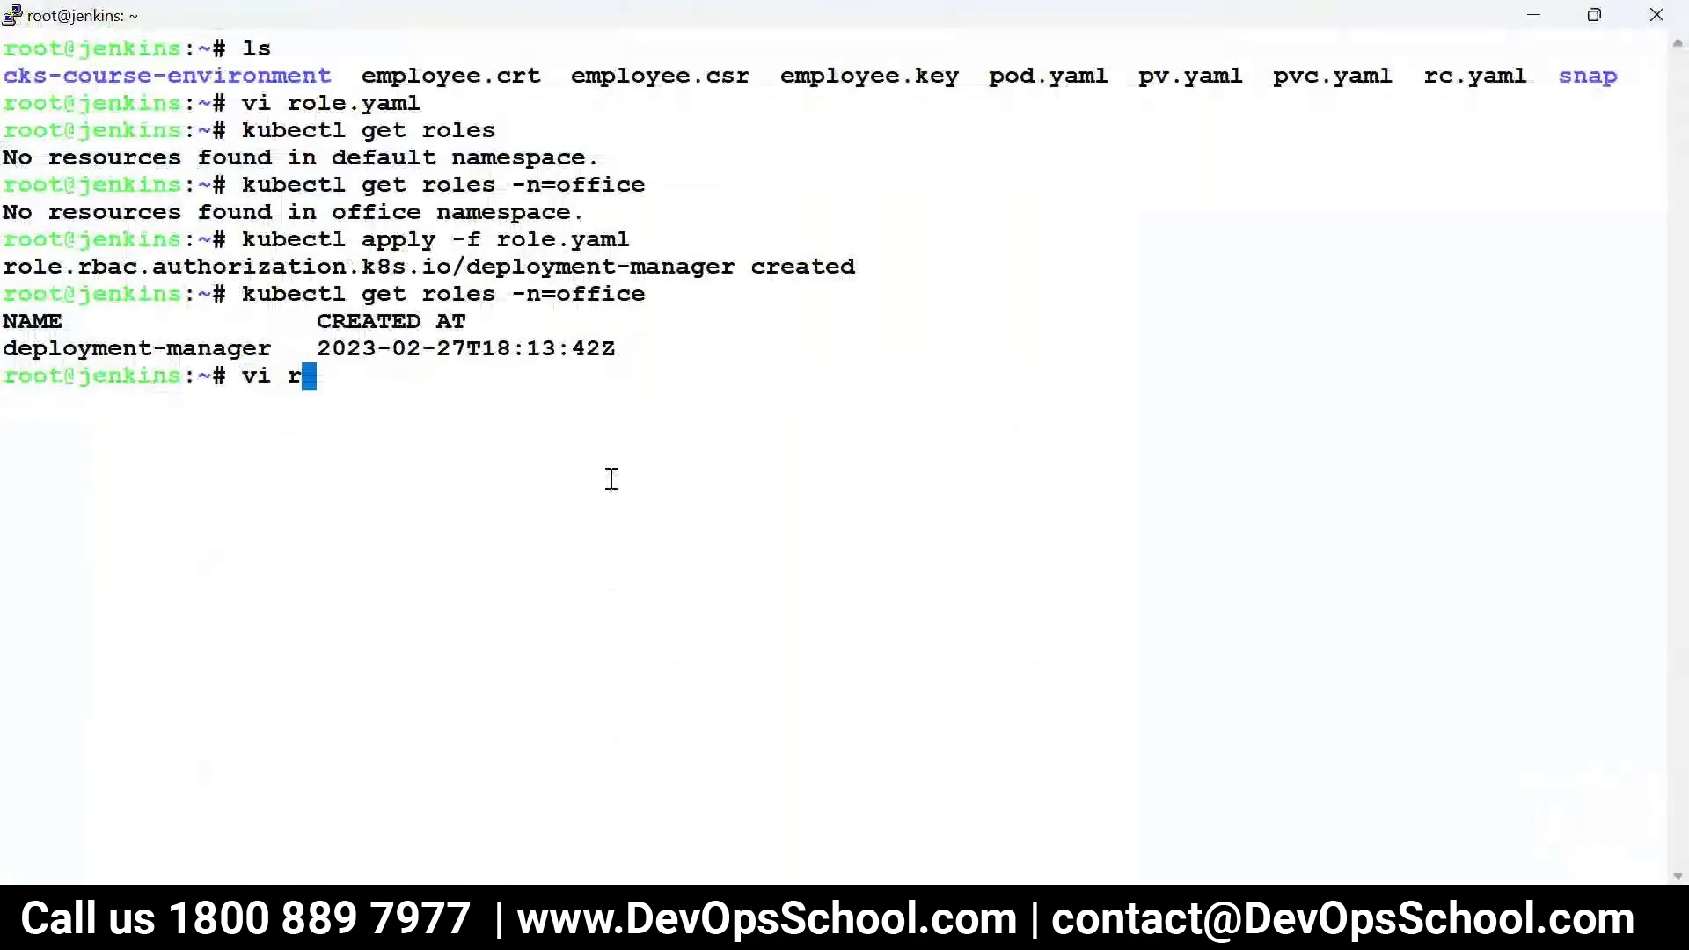
{"action": "type", "text": "b.yaml"}
{"action": "key", "text": "Return"}
{"action": "key", "text": "i"}
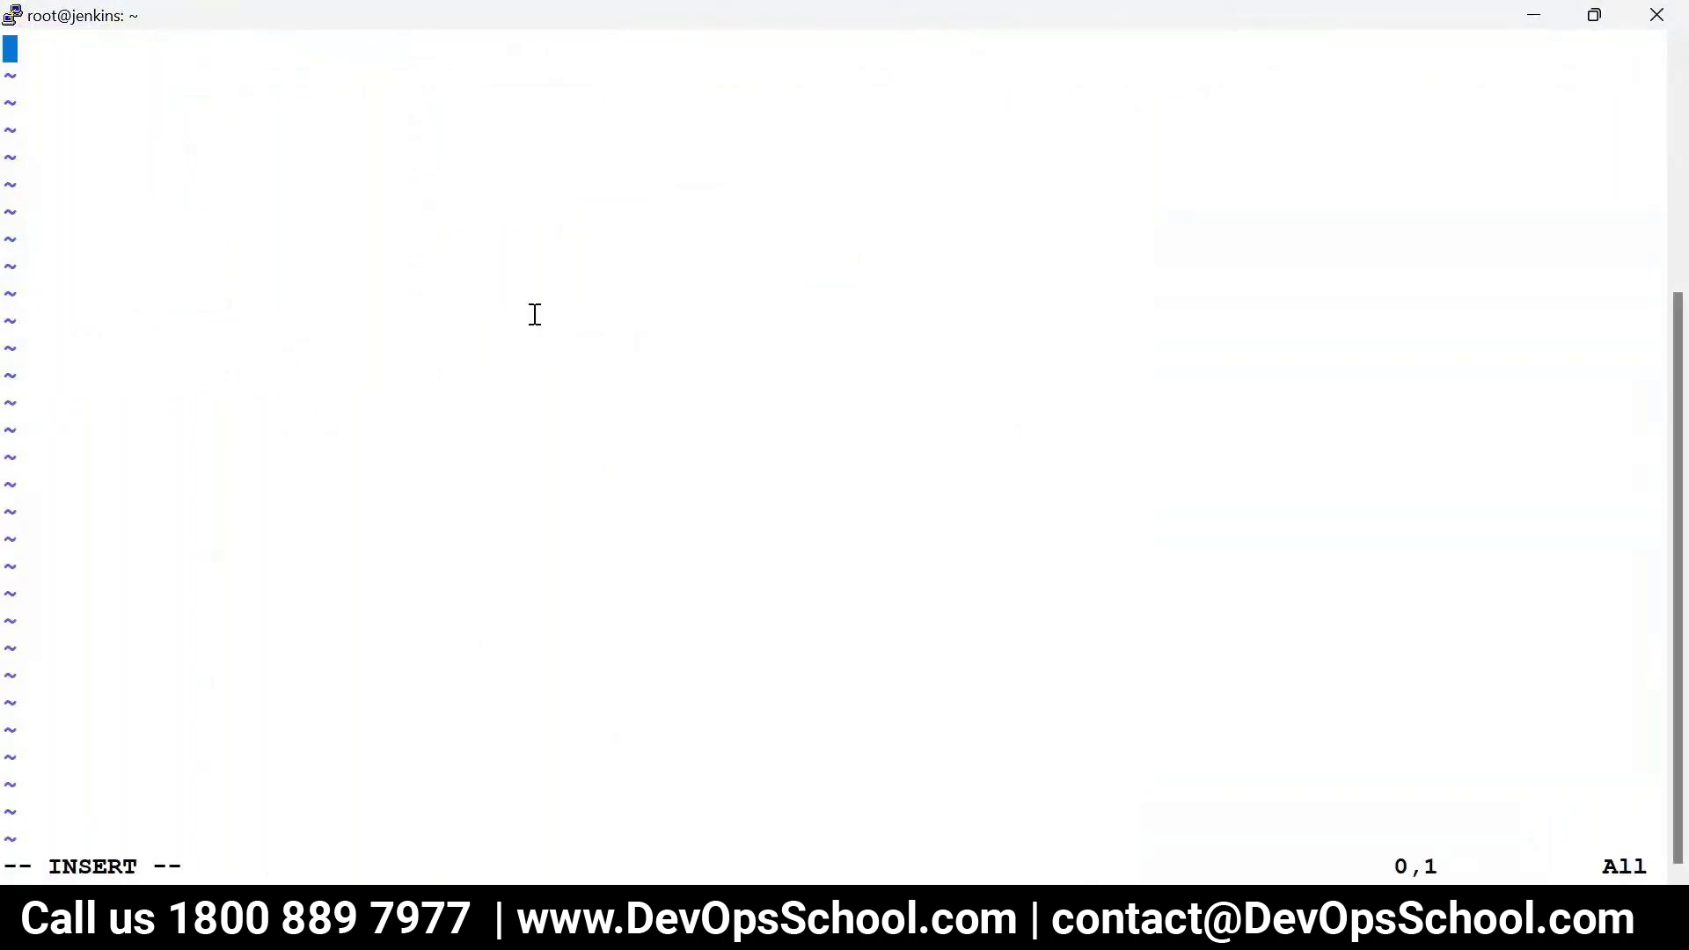
{"action": "right_click", "coordinate": [572, 365]}
{"action": "key", "text": "Up"}
{"action": "key", "text": "Up"}
{"action": "key", "text": "Up"}
{"action": "key", "text": "Up"}
{"action": "key", "text": "Up"}
{"action": "key", "text": "Up"}
{"action": "key", "text": "Up"}
{"action": "key", "text": "Up"}
{"action": "key", "text": "Up"}
{"action": "key", "text": "Up"}
{"action": "key", "text": "Up"}
{"action": "key", "text": "Up"}
{"action": "key", "text": "Down"}
{"action": "key", "text": "BackSpace"}
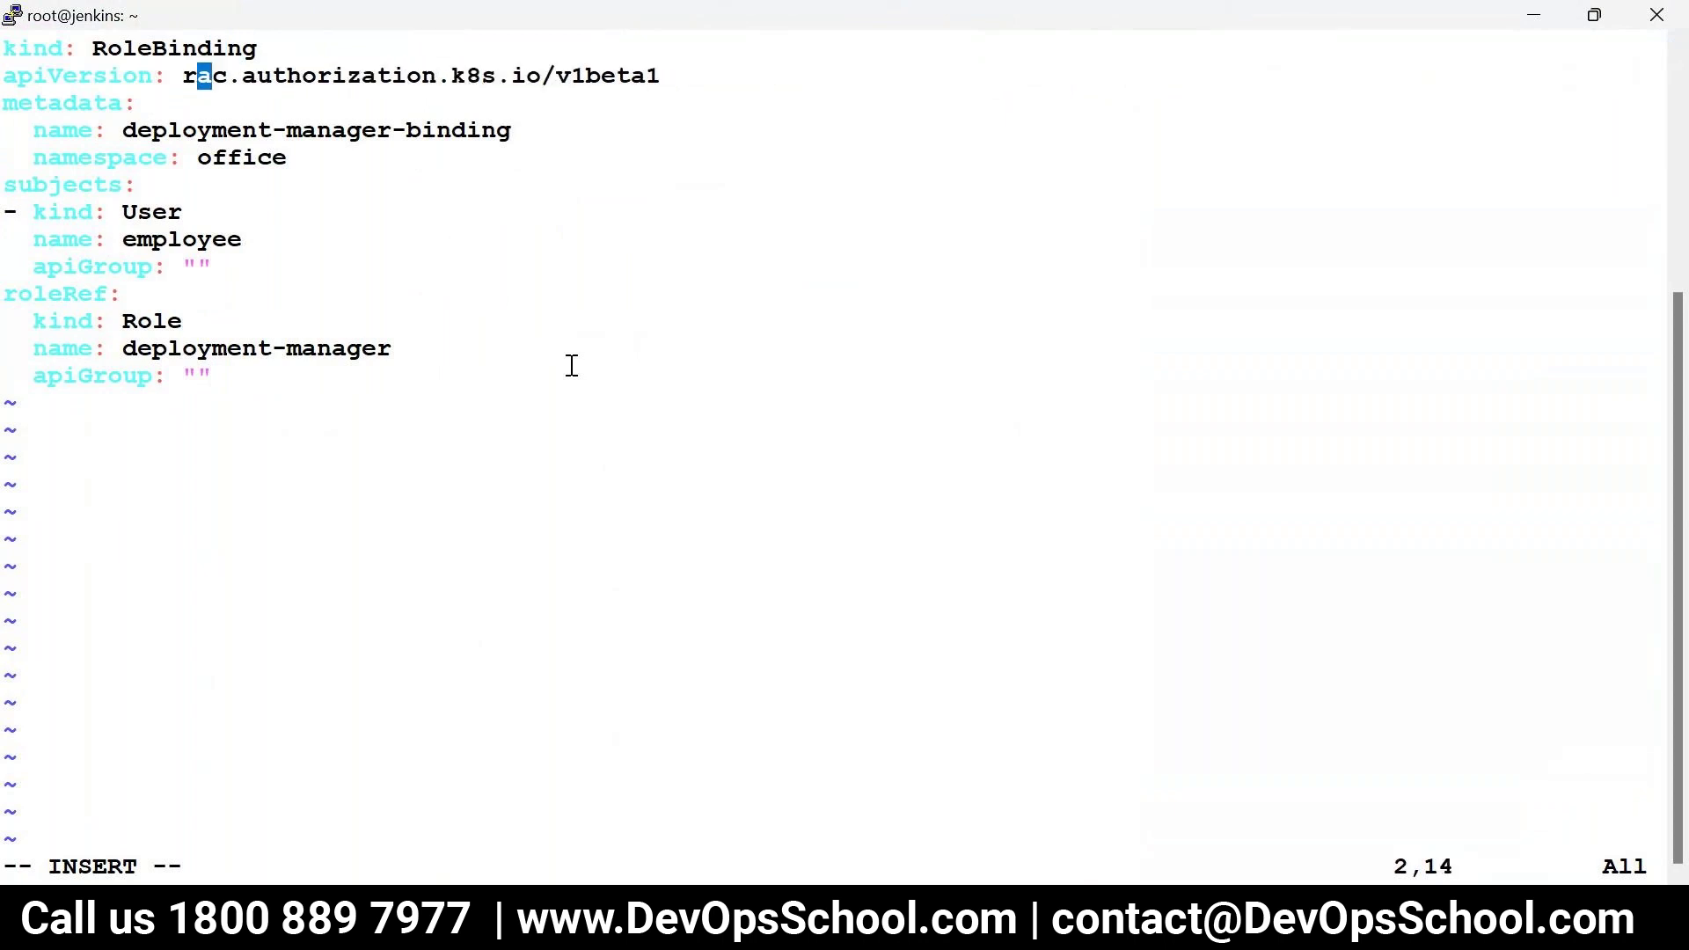
{"action": "key", "text": "Right"}
{"action": "type", "text": "io/v1b"}
{"action": "key", "text": "BackSpace"}
{"action": "key", "text": "BackSpace"}
{"action": "type", "text": "b"}
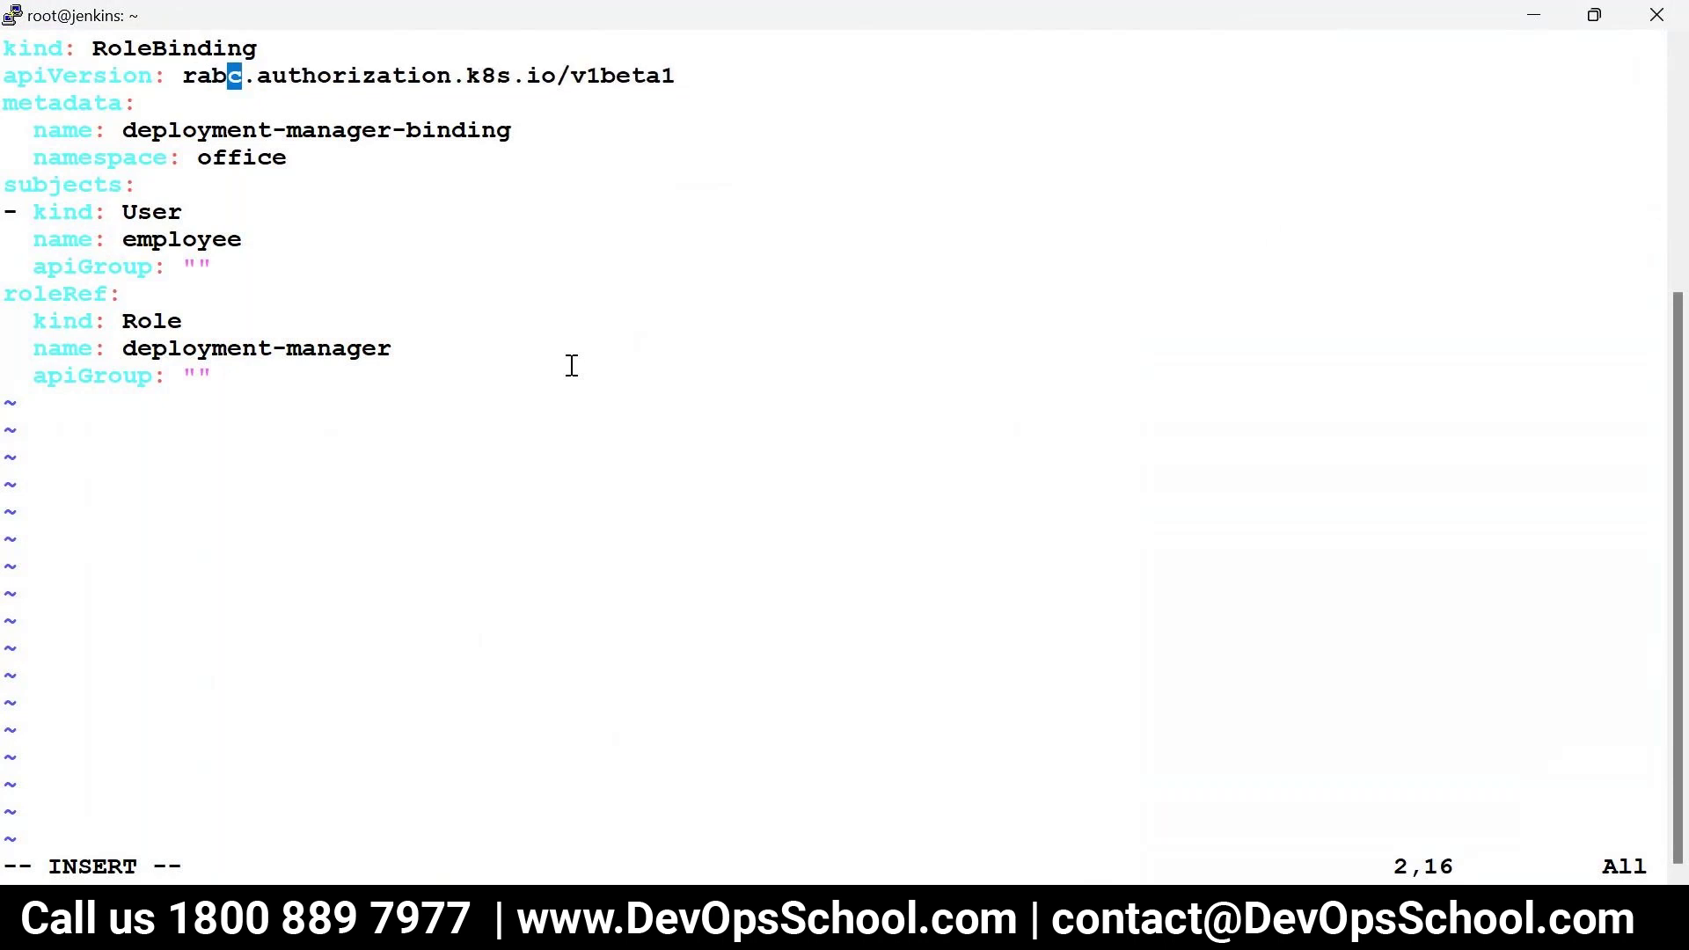
{"action": "type", "text": "a"}
{"action": "key", "text": "BackSpace"}
{"action": "key", "text": "BackSpace"}
{"action": "key", "text": "BackSpace"}
{"action": "type", "text": "ba"}
Step: Change the RoleBinding's API version to rbac.authorization.k8s.io/v1, then save rb.yaml and exit vi
{"action": "key", "text": "Escape"}
{"action": "key", "text": "shift+a"}
{"action": "key", "text": "BackSpace"}
{"action": "key", "text": "BackSpace"}
{"action": "key", "text": "BackSpace"}
{"action": "key", "text": "BackSpace"}
{"action": "key", "text": "BackSpace"}
{"action": "key", "text": "BackSpace"}
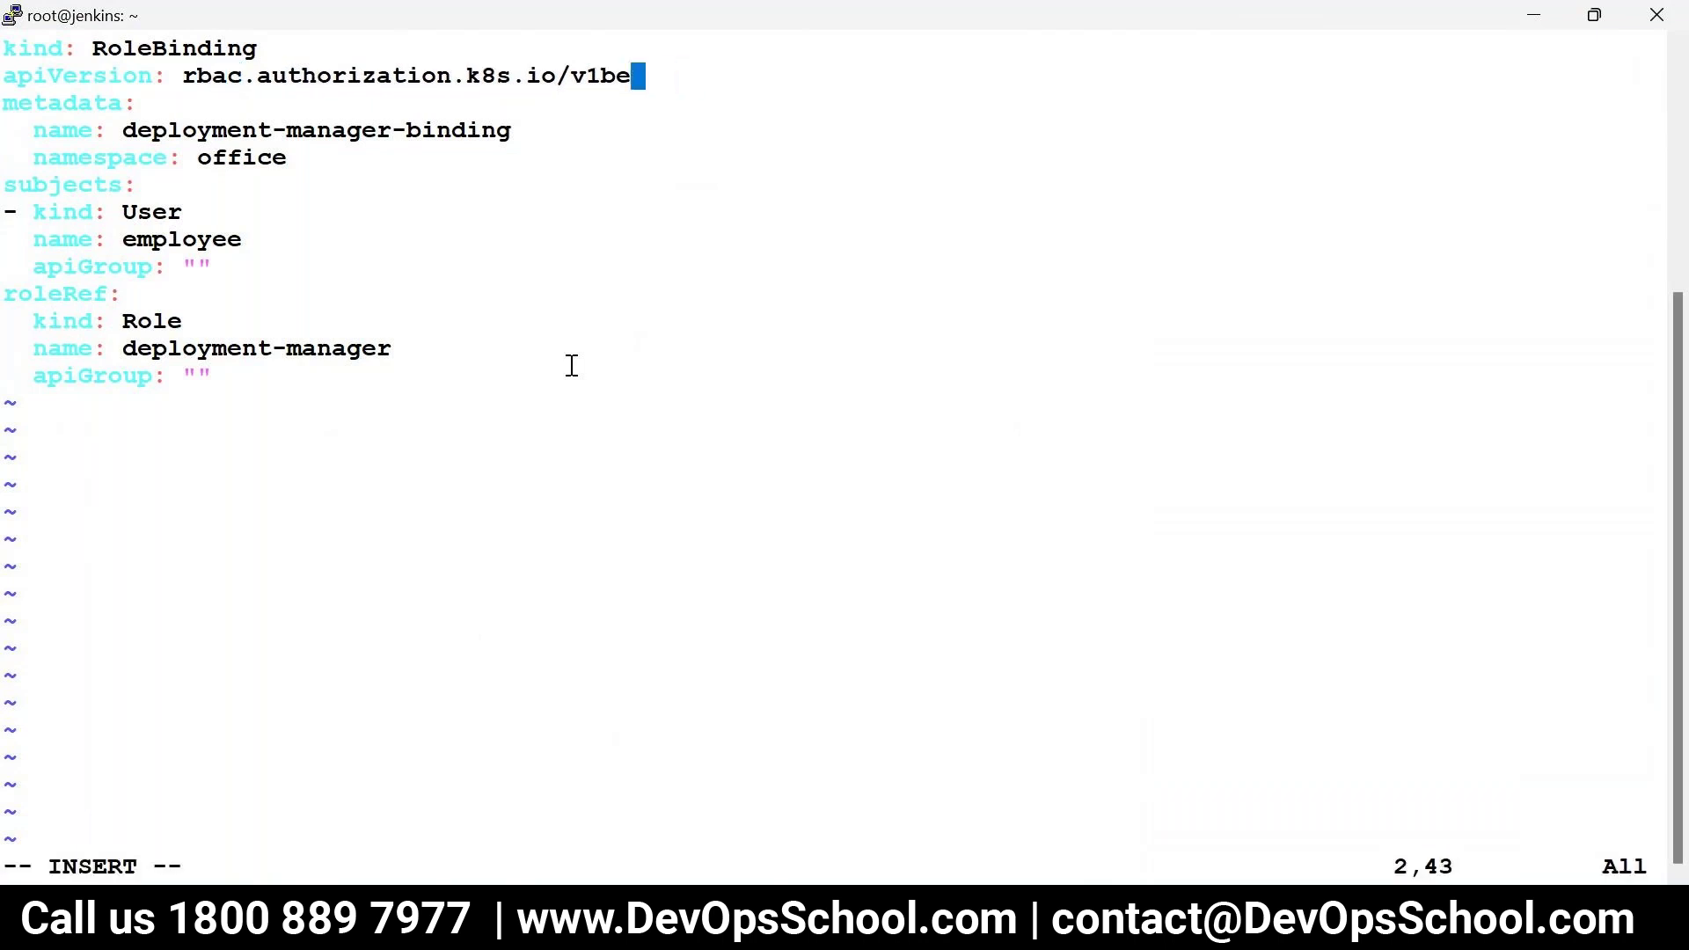
{"action": "type", "text": "1"}
{"action": "key", "text": "Escape"}
{"action": "key", "text": "Return"}
{"action": "key", "text": "apostrophe"}
{"action": "key", "text": "Return"}
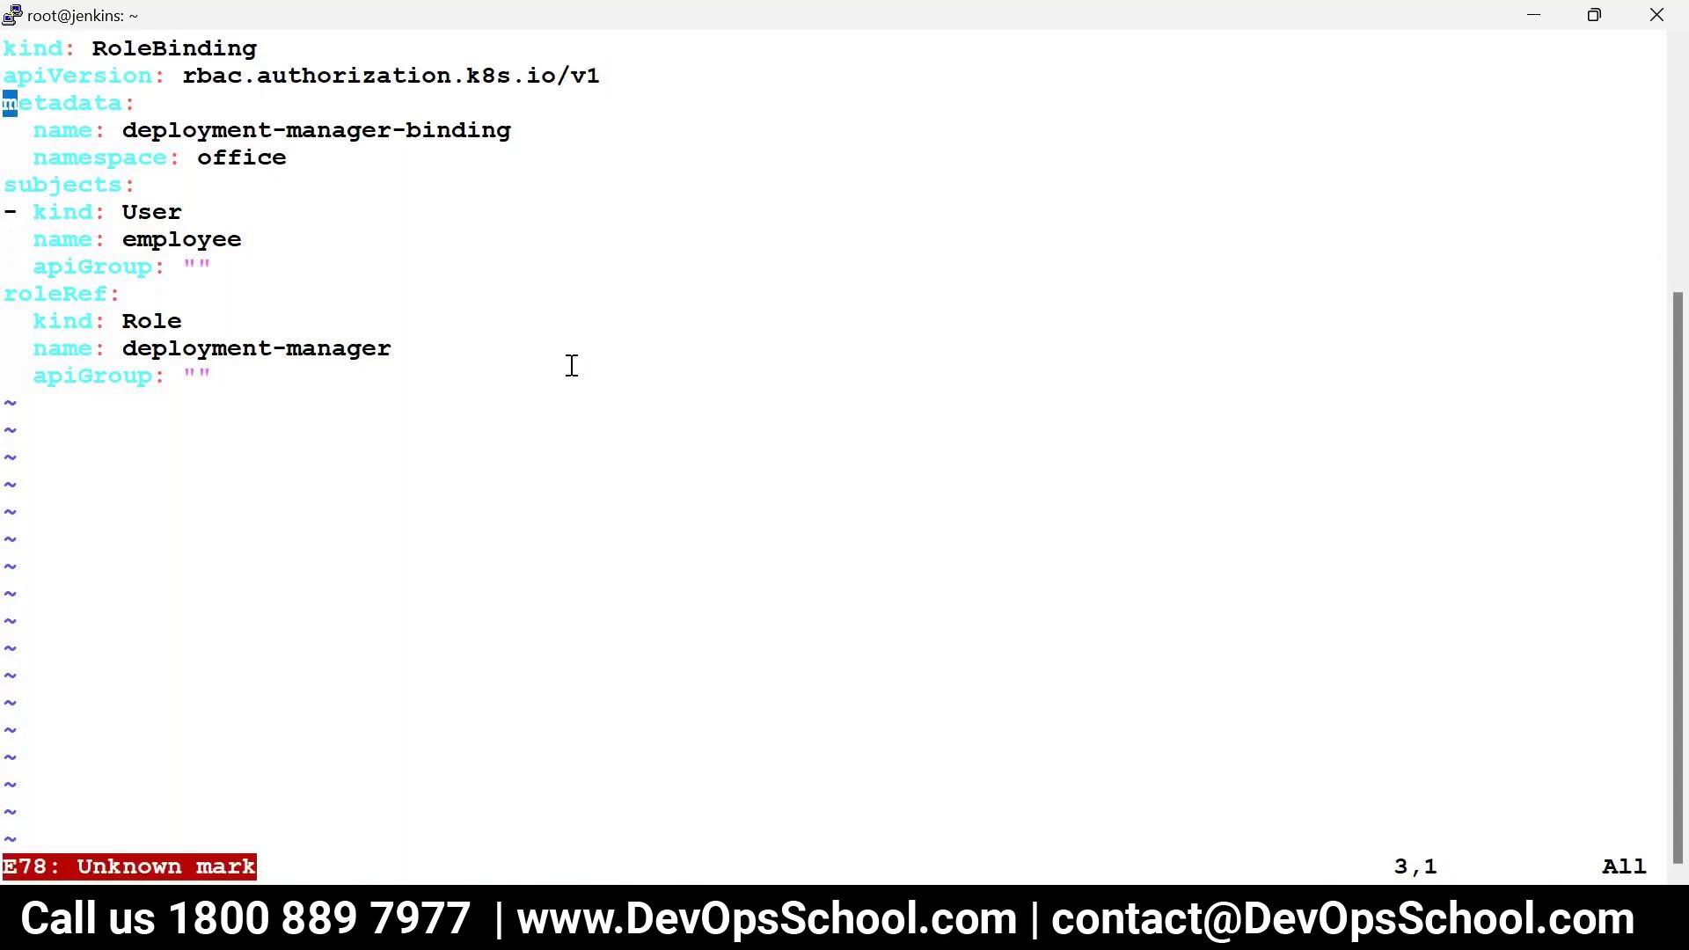
{"action": "type", "text": ":wq"}
{"action": "key", "text": "Return"}
Step: Reuse the earlier kubectl apply command with rb.yaml as the file to create the RoleBinding
{"action": "key", "text": "Up"}
{"action": "key", "text": "Up"}
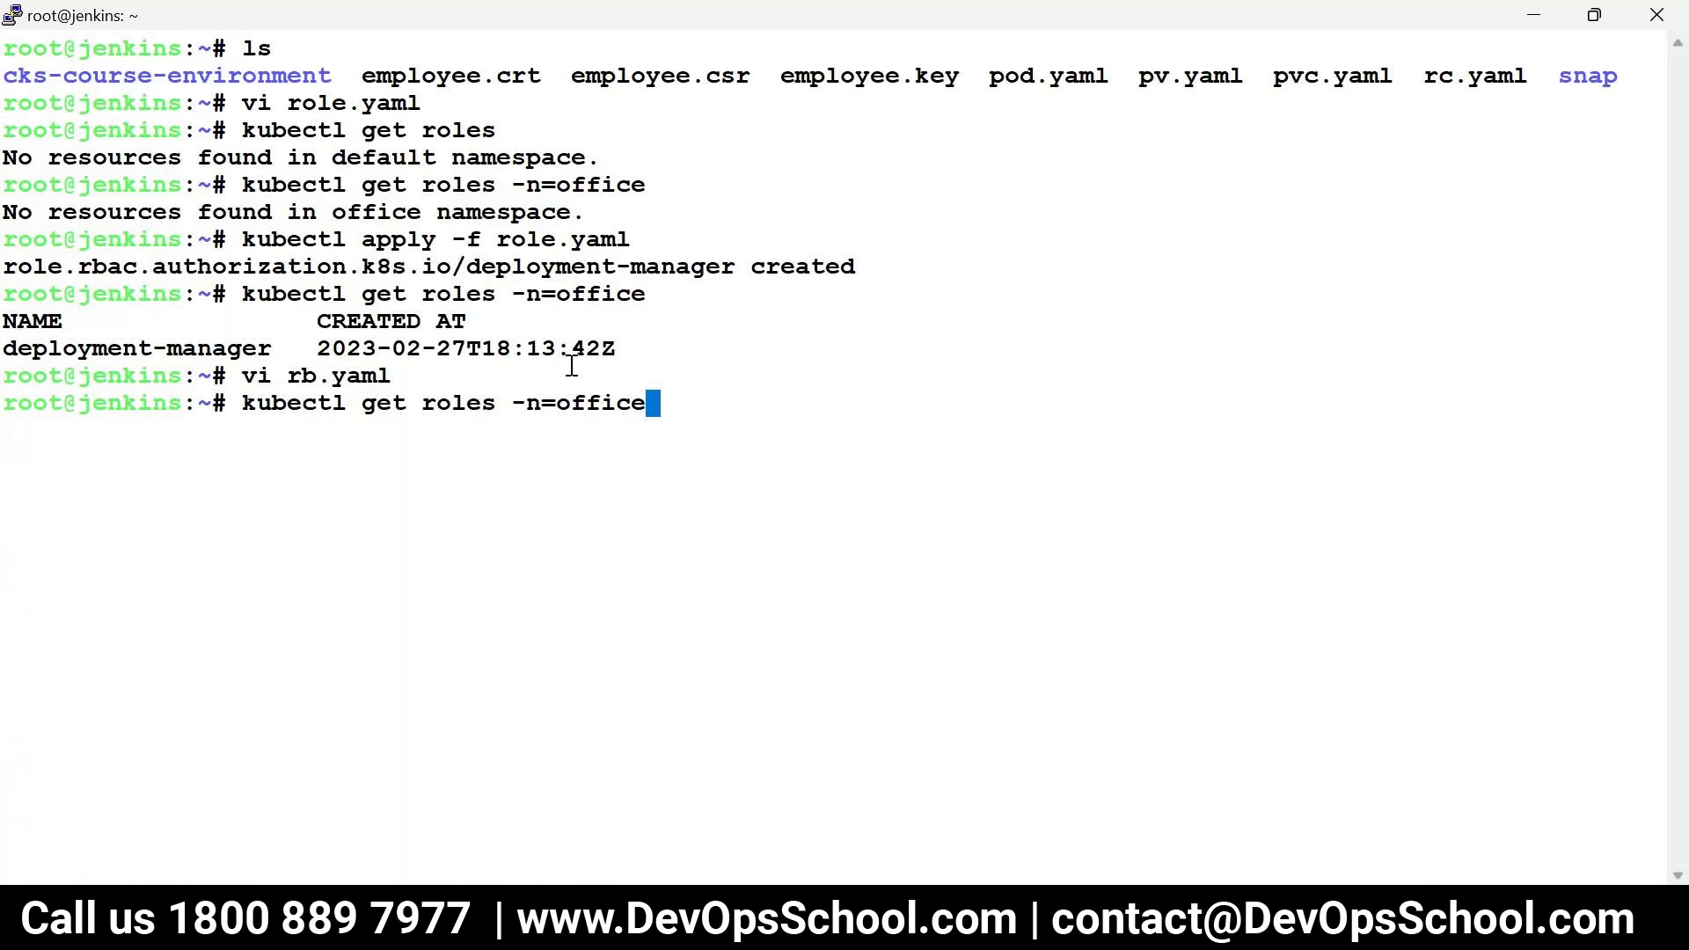
{"action": "key", "text": "Up"}
{"action": "key", "text": "Left"}
{"action": "key", "text": "Left"}
{"action": "key", "text": "Left"}
{"action": "key", "text": "Left"}
{"action": "key", "text": "Left"}
{"action": "key", "text": "BackSpace"}
{"action": "key", "text": "BackSpace"}
{"action": "key", "text": "BackSpace"}
{"action": "key", "text": "BackSpace"}
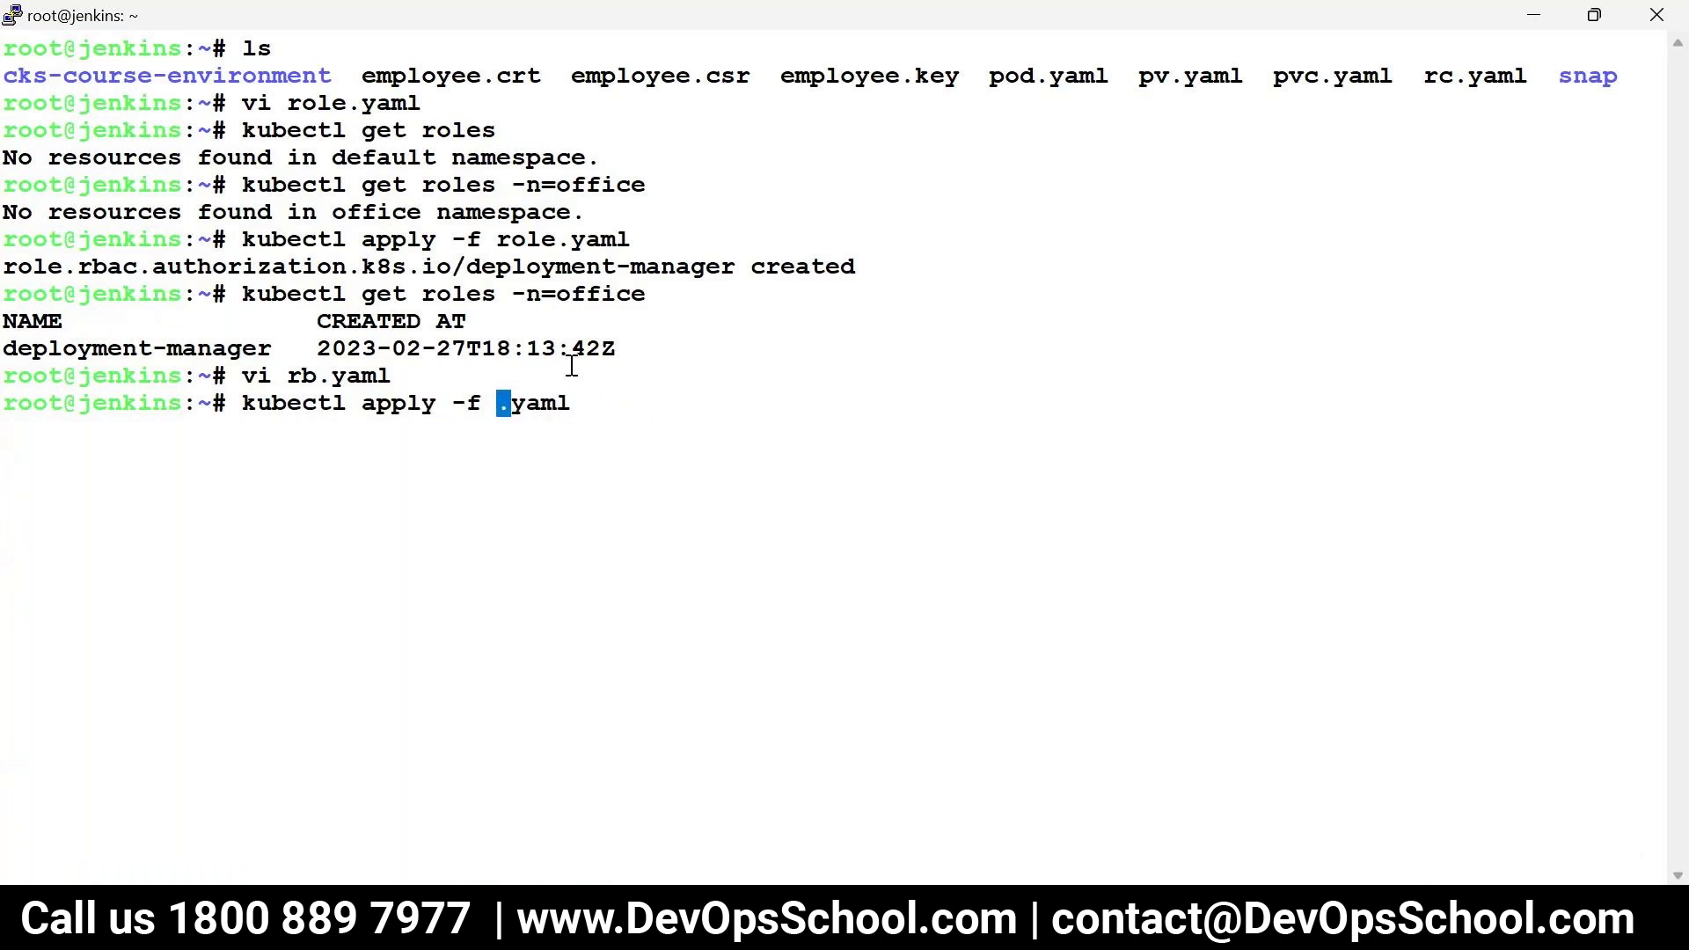
{"action": "type", "text": "rb"}
{"action": "key", "text": "Return"}
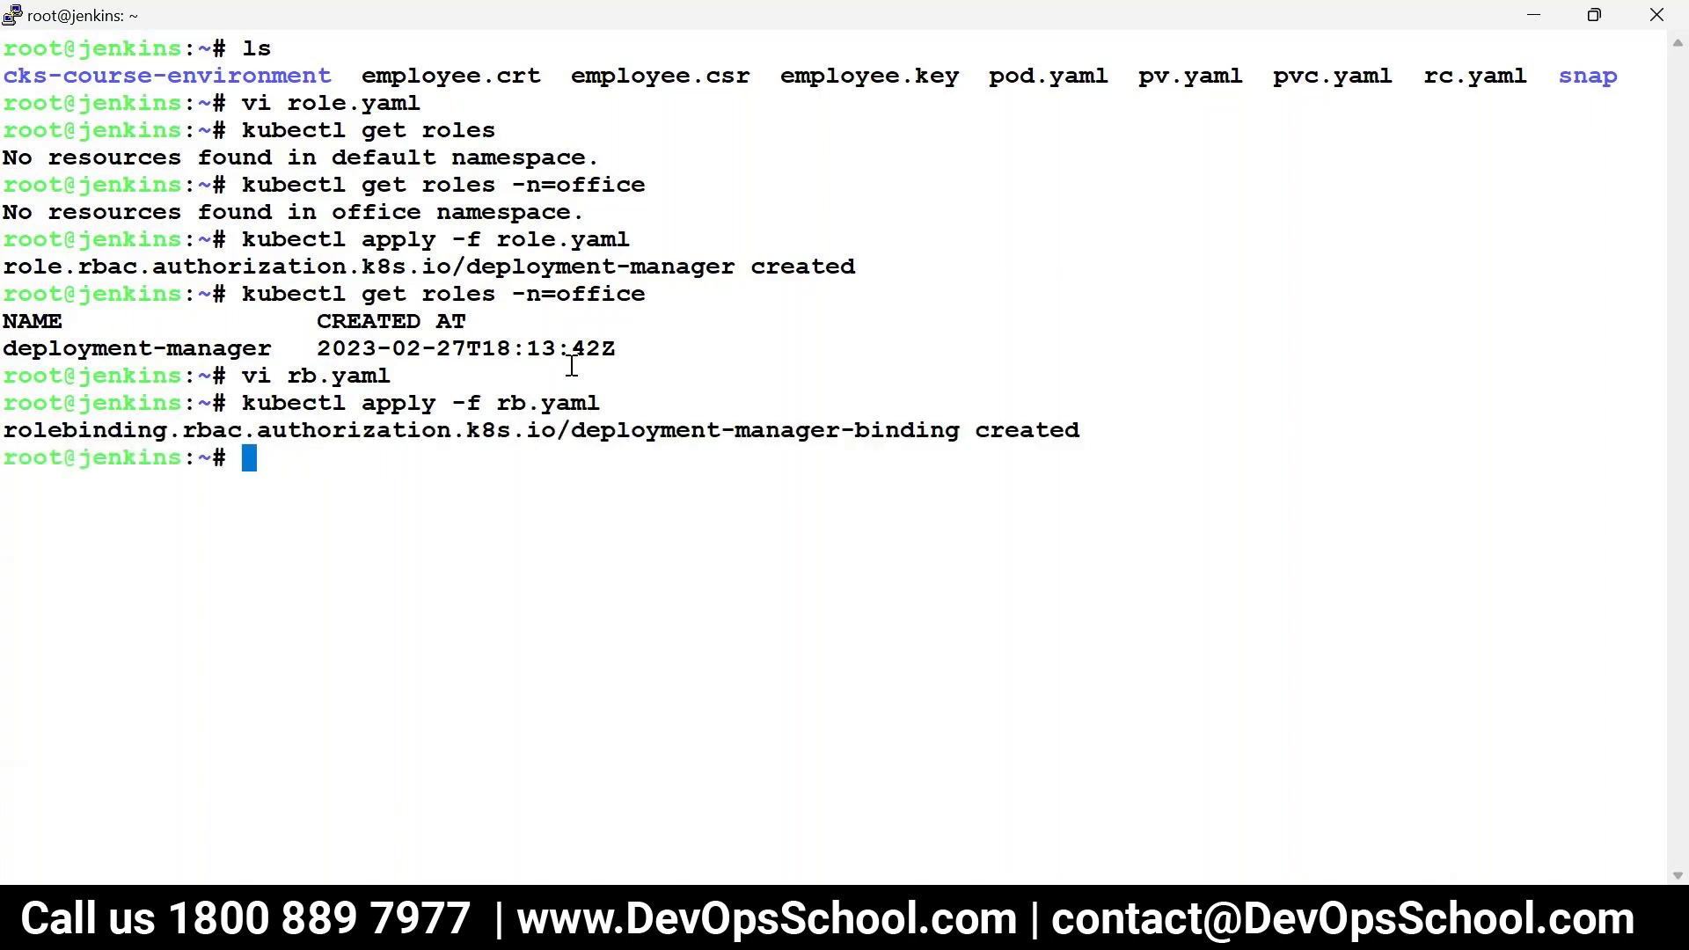
Step: Copy the article's nginx run command for employee-context and execute it in the terminal to create the nginx pod
{"action": "key", "text": "alt+Tab"}
{"action": "scroll", "coordinate": [572, 374], "scroll_direction": "down", "scroll_amount": 6}
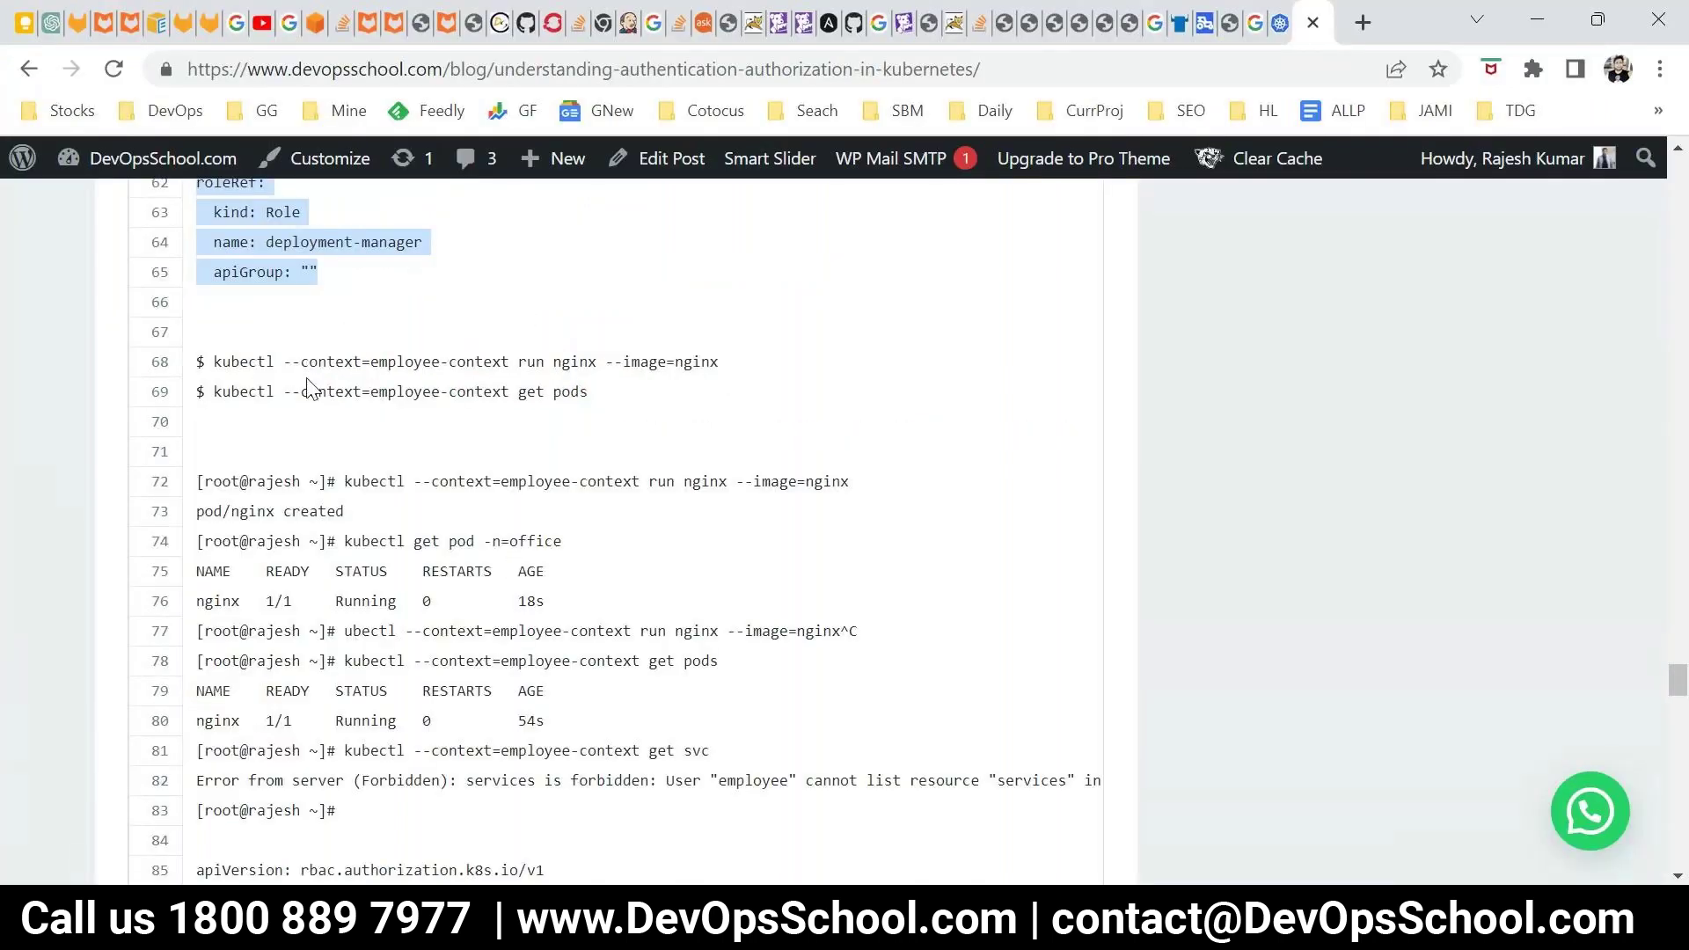
{"action": "left_click_drag", "start_coordinate": [218, 362], "coordinate": [723, 365]}
{"action": "key", "text": "super+c"}
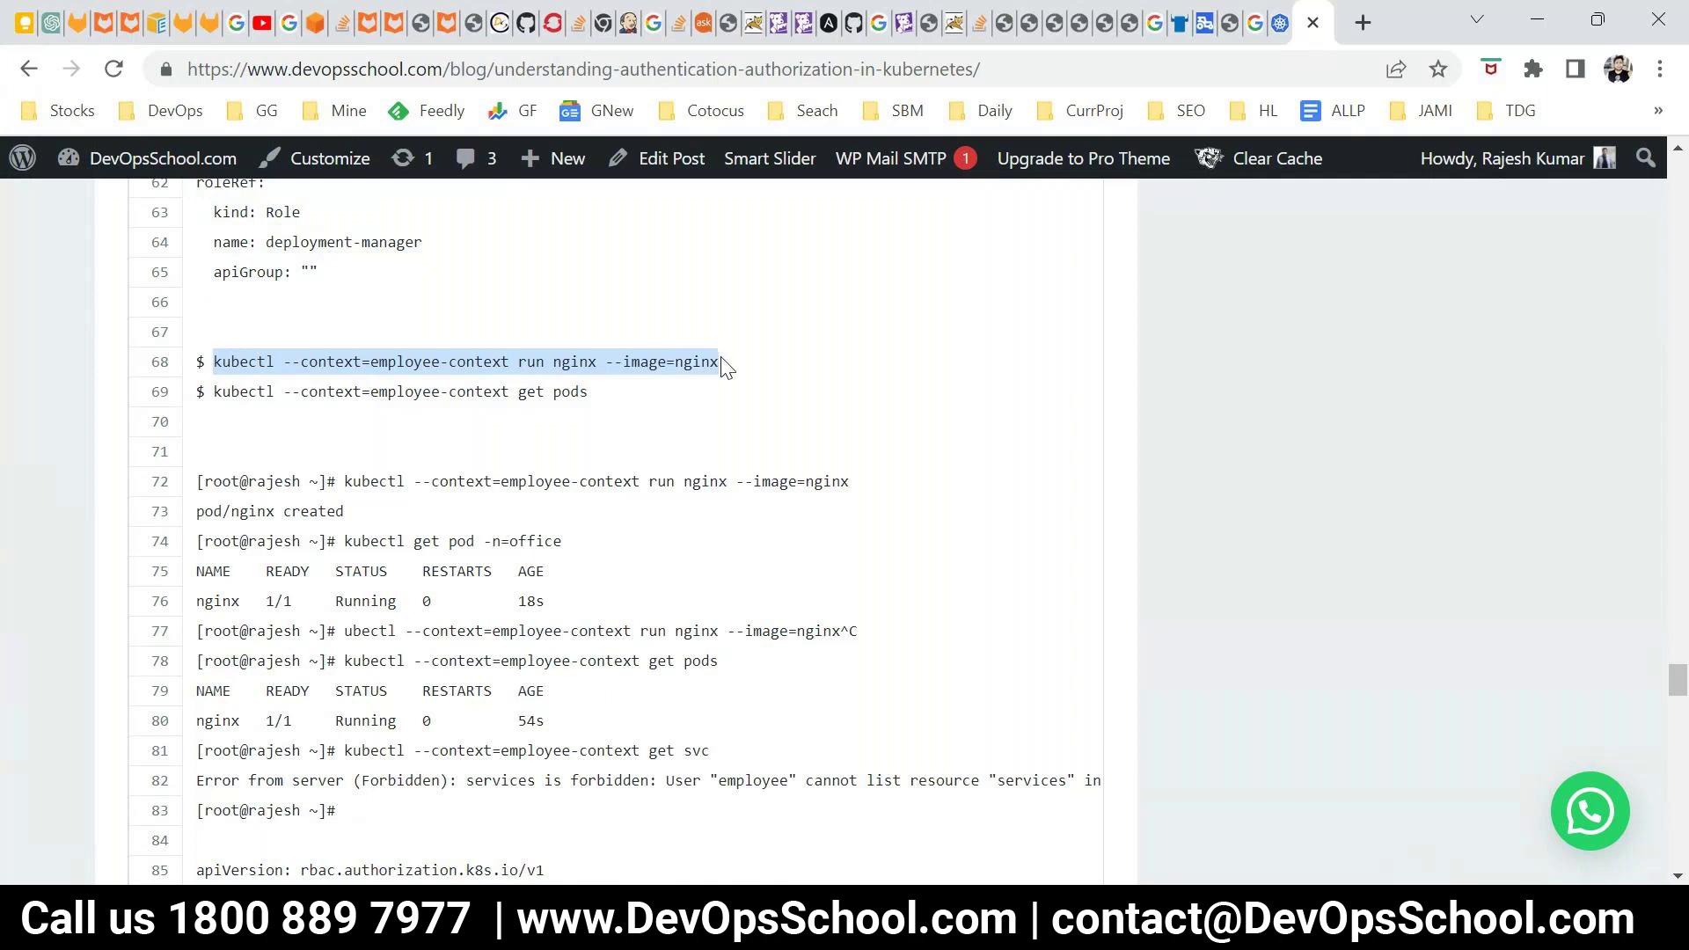
{"action": "key", "text": "alt+Tab"}
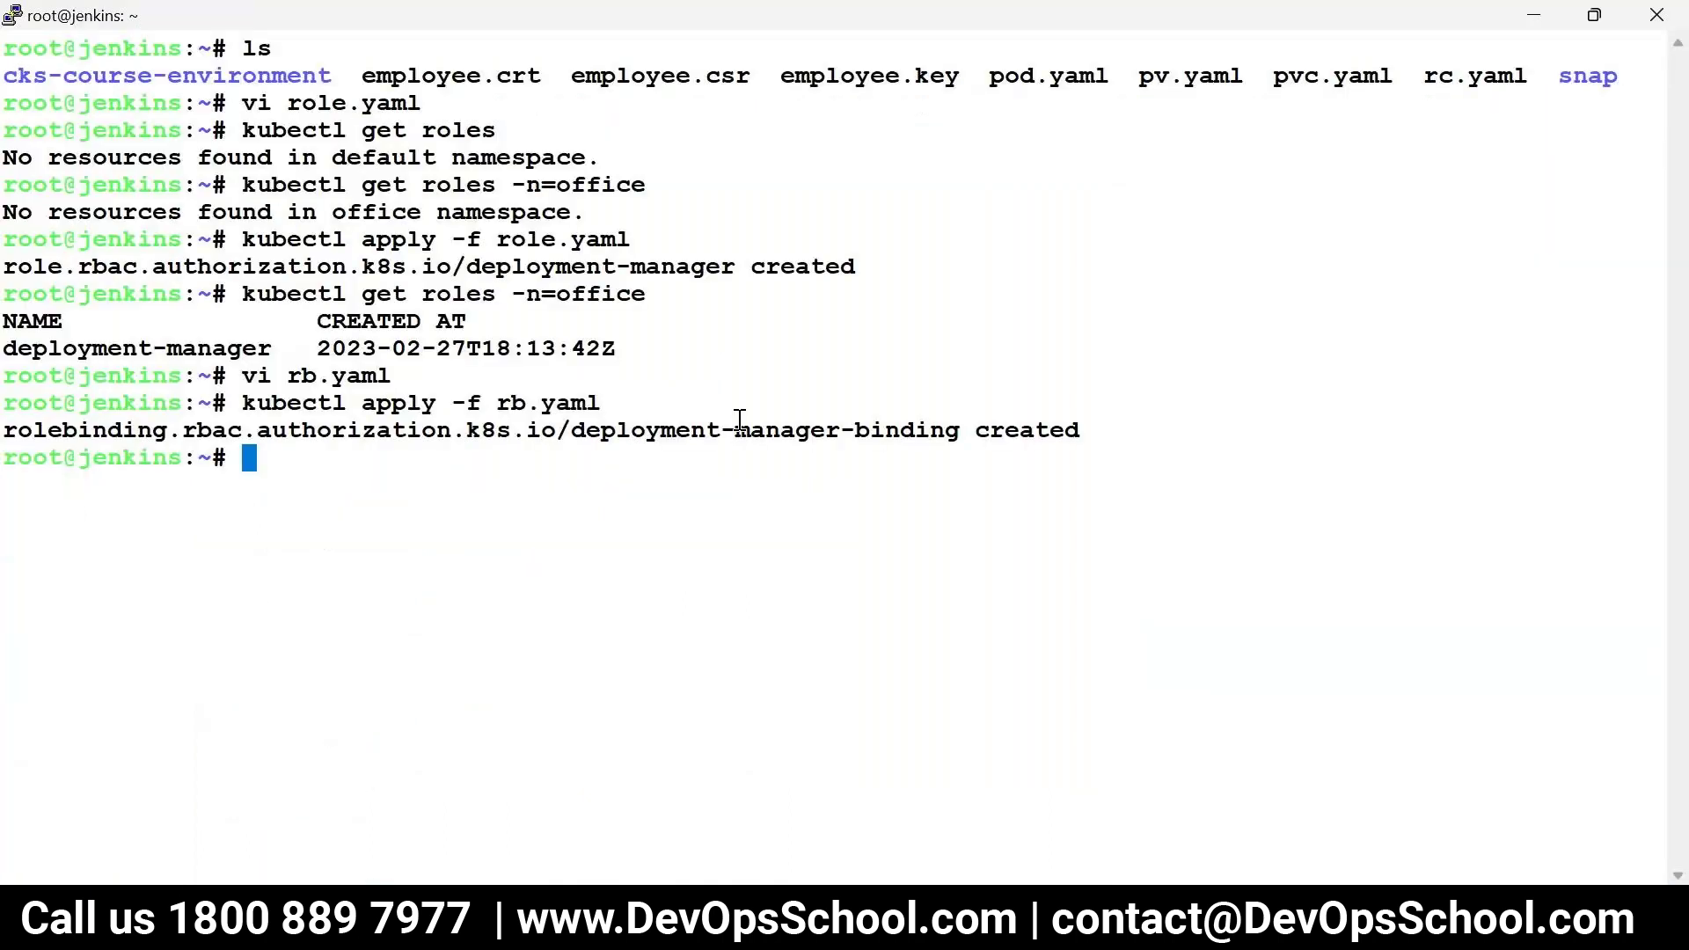
{"action": "right_click", "coordinate": [756, 472]}
{"action": "key", "text": "Return"}
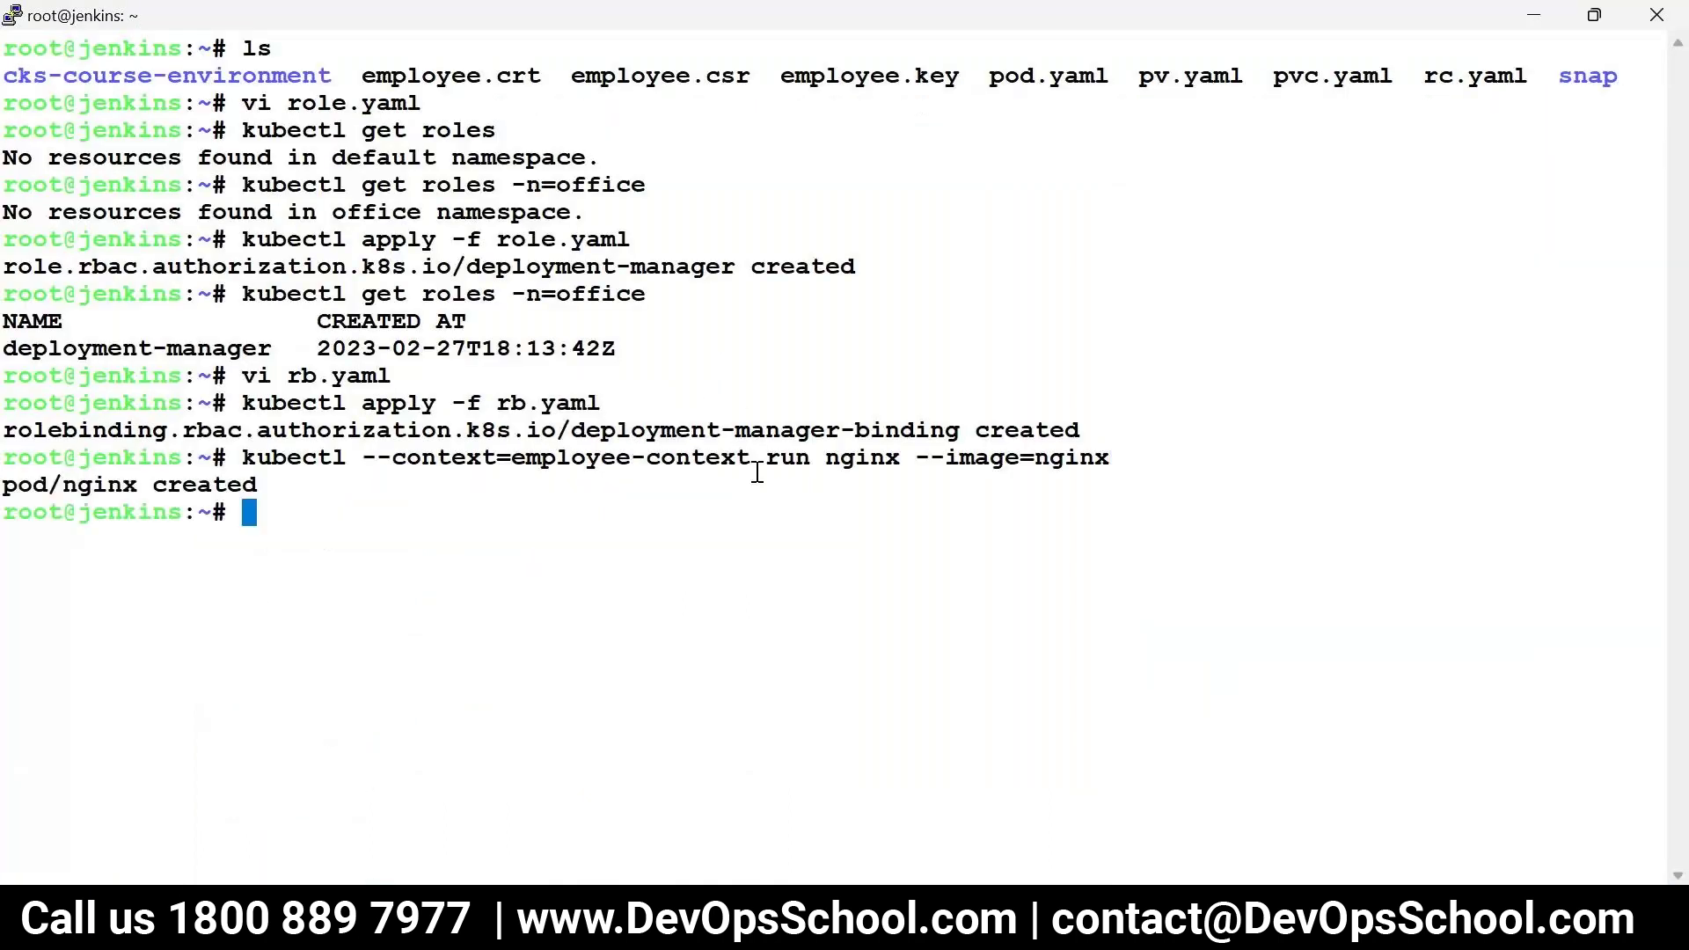
Step: Copy the article's get pods command for employee-context and run it in the terminal
{"action": "key", "text": "alt+Tab"}
{"action": "left_click_drag", "start_coordinate": [214, 391], "coordinate": [598, 396]}
{"action": "key", "text": "super+c"}
{"action": "key", "text": "alt+Tab"}
{"action": "right_click", "coordinate": [619, 402]}
{"action": "key", "text": "Return"}
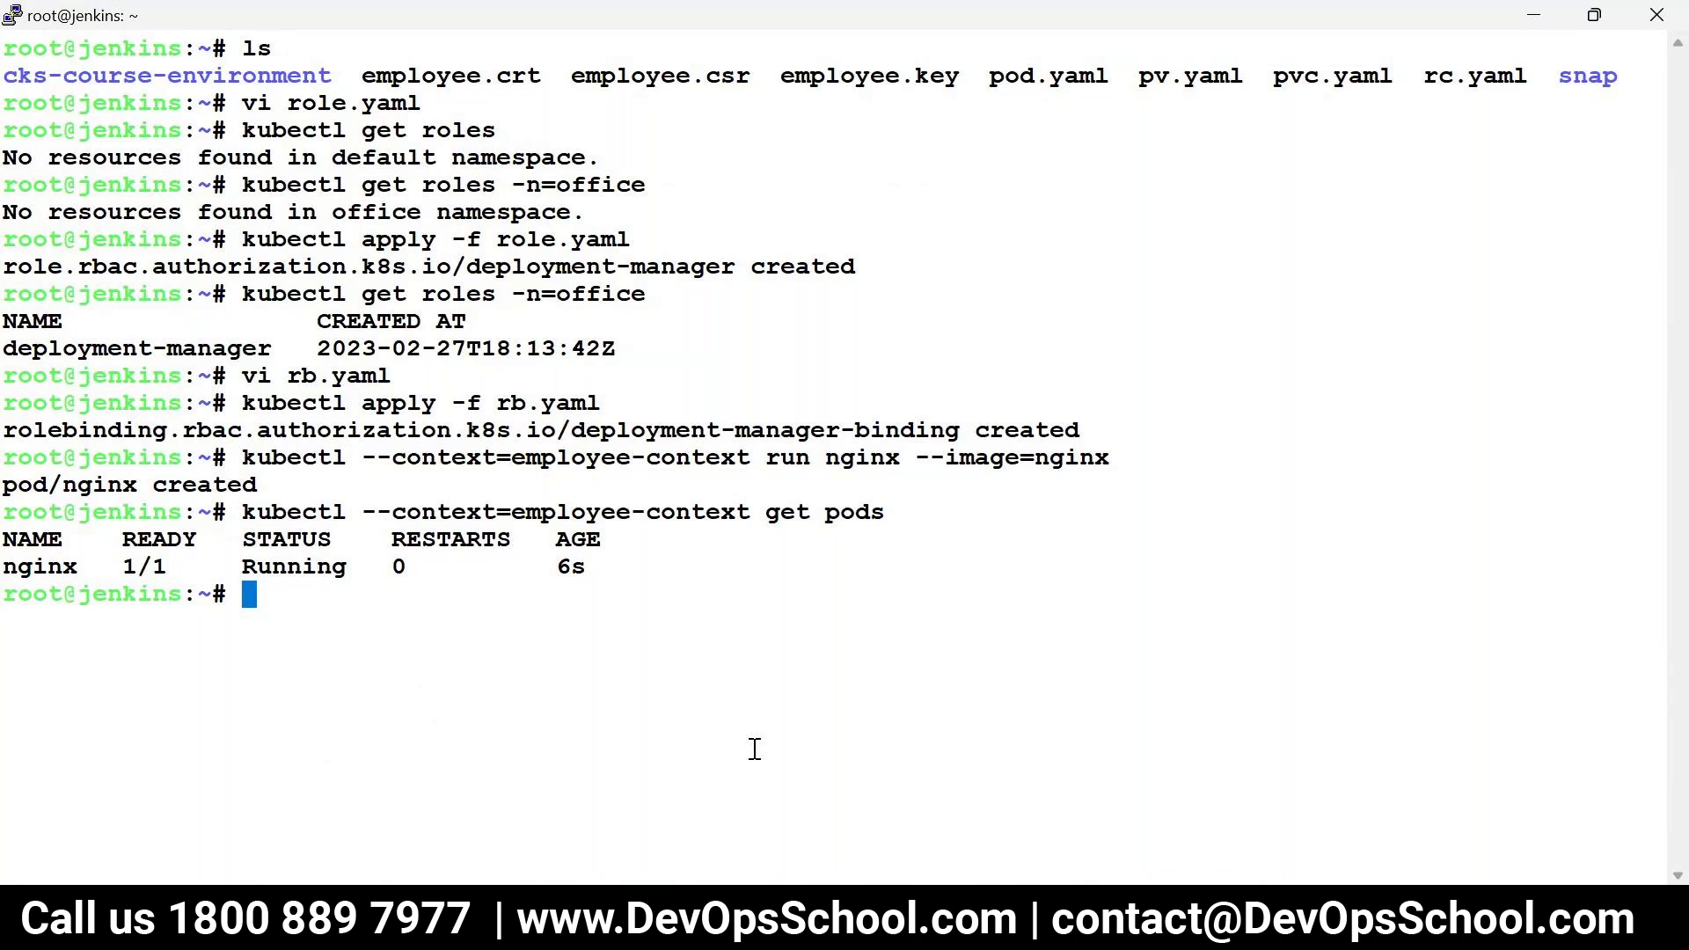
Step: Return to the article and go back up to its Role and RoleBinding manifests
{"action": "mouse_move", "coordinate": [450, 931]}
{"action": "left_click", "coordinate": [344, 795]}
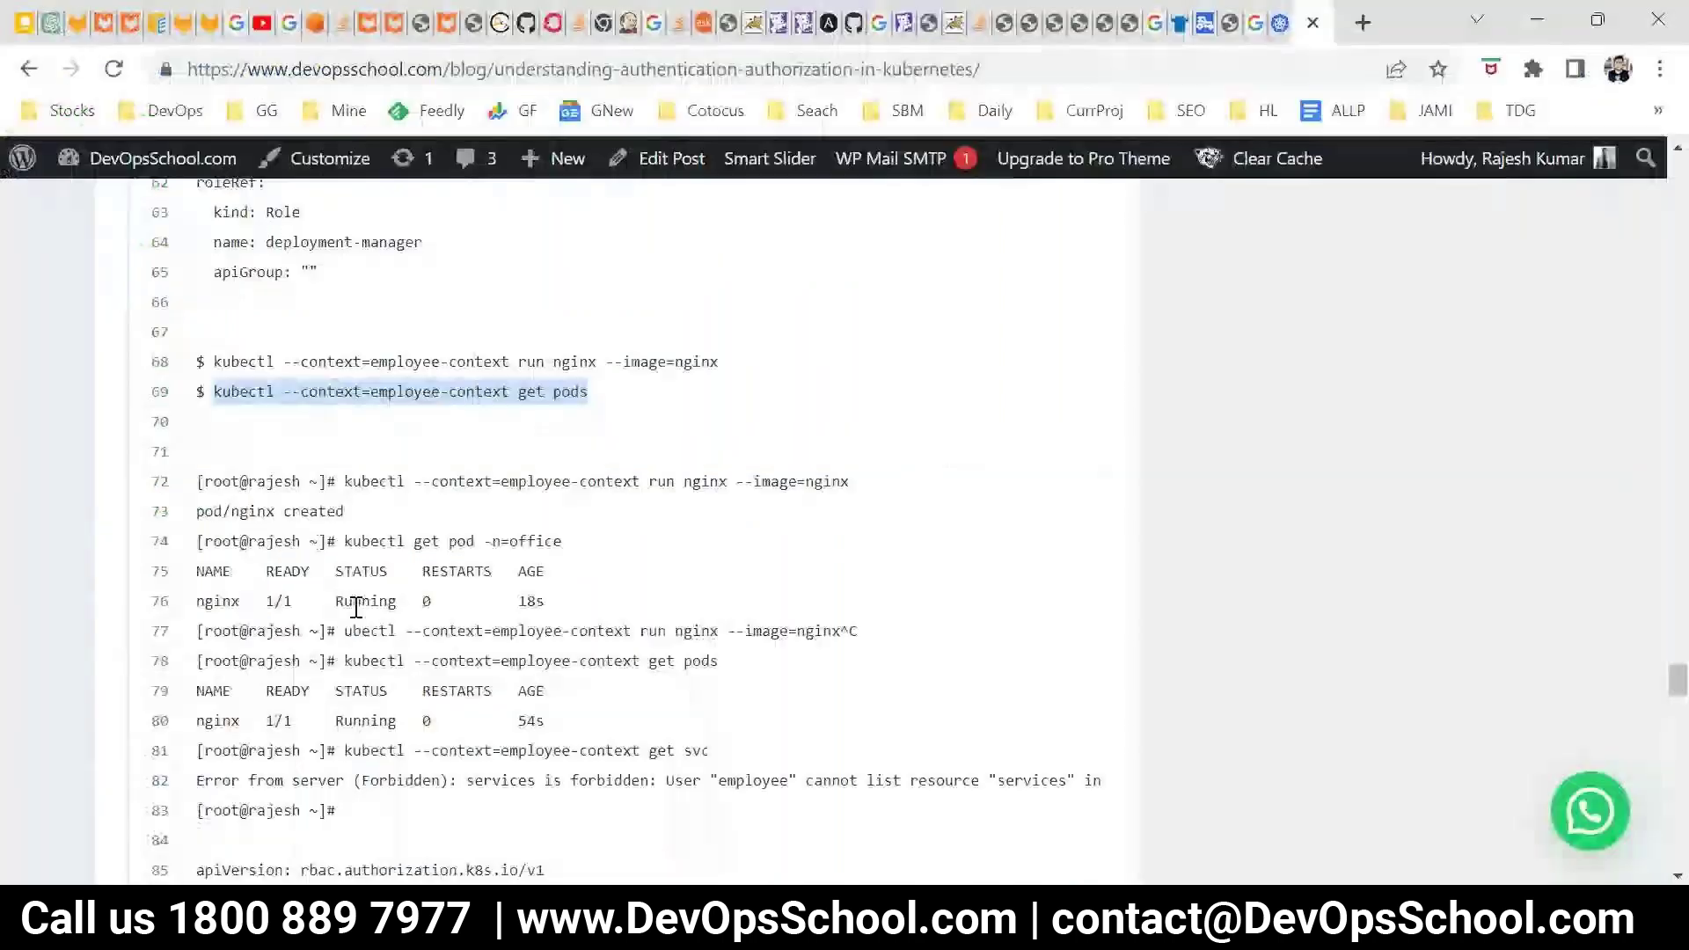
{"action": "scroll", "coordinate": [309, 569], "scroll_direction": "up", "scroll_amount": 5}
{"action": "left_click", "coordinate": [310, 569]}
{"action": "scroll", "coordinate": [310, 569], "scroll_direction": "up", "scroll_amount": 3}
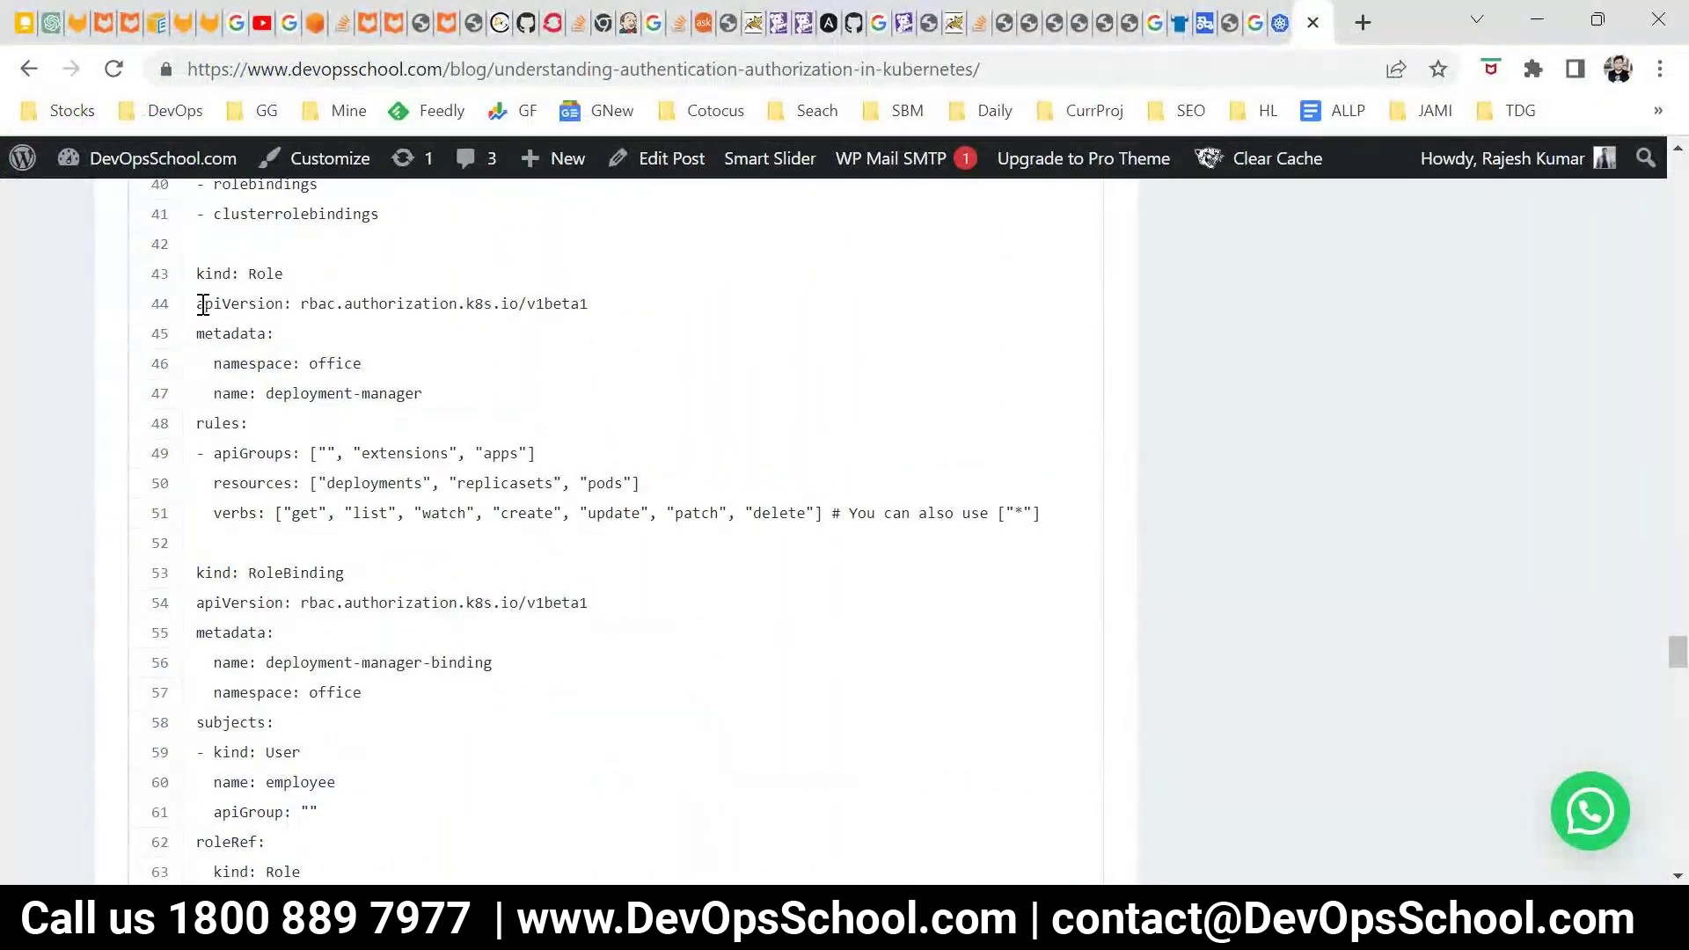
Step: Review the article's Role and RoleBinding manifests, examining the subject user, the API groups, resources and verbs, and how the two objects relate
{"action": "scroll", "coordinate": [383, 501], "scroll_direction": "down", "scroll_amount": 2}
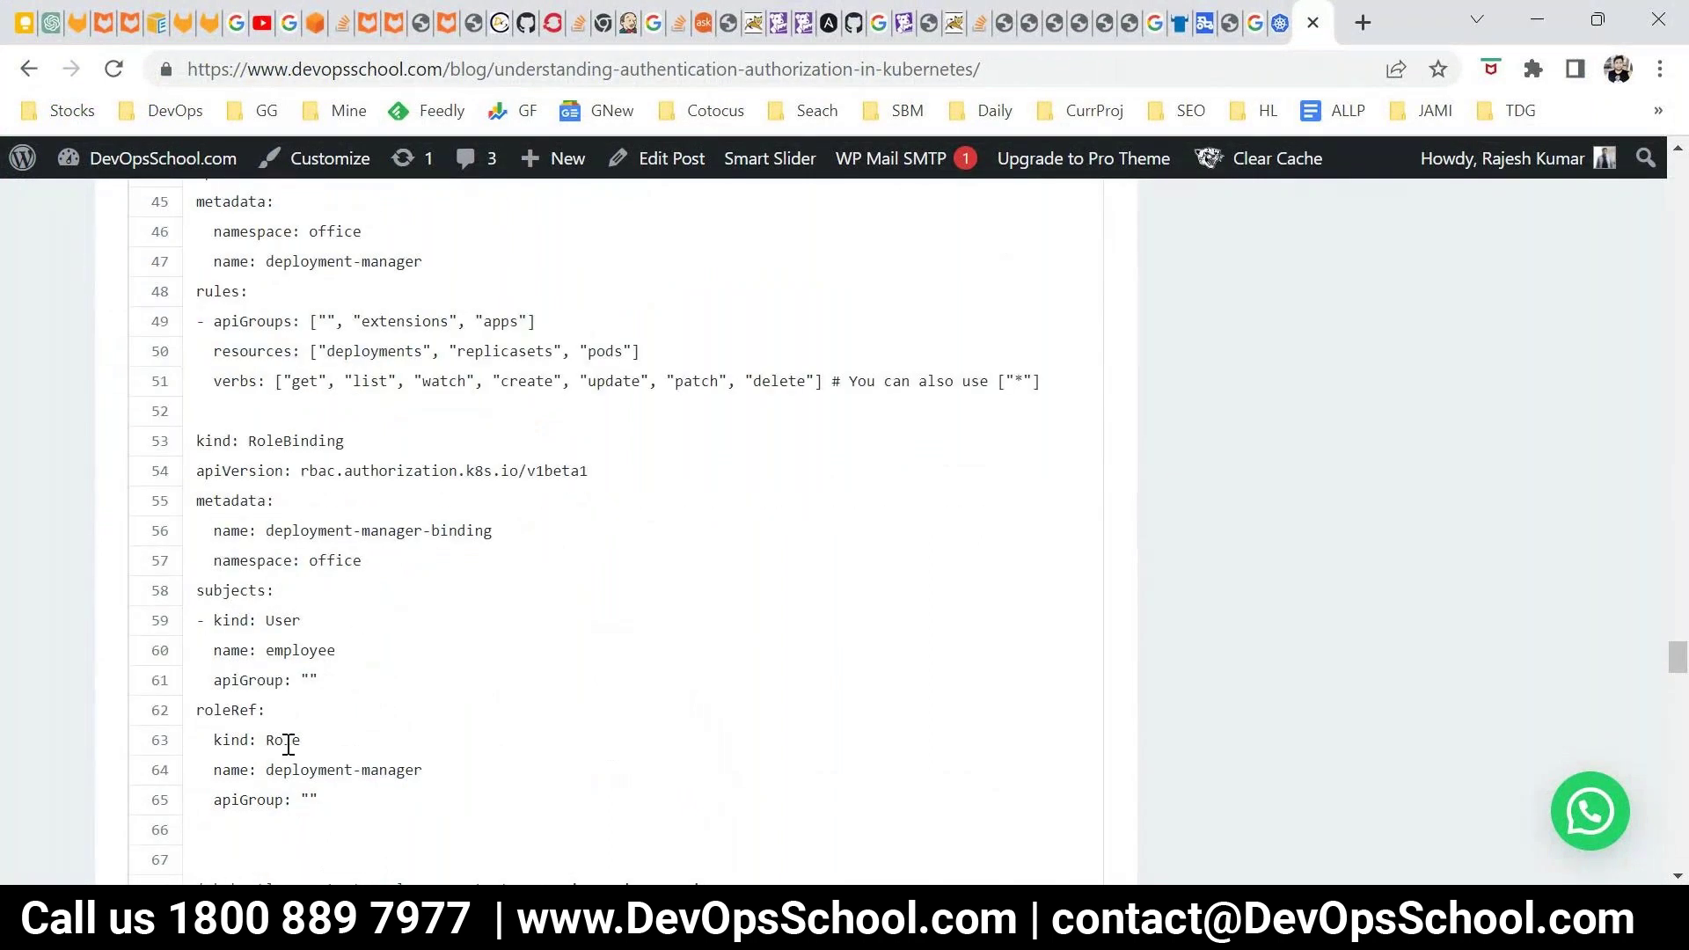
{"action": "double_click", "coordinate": [305, 650]}
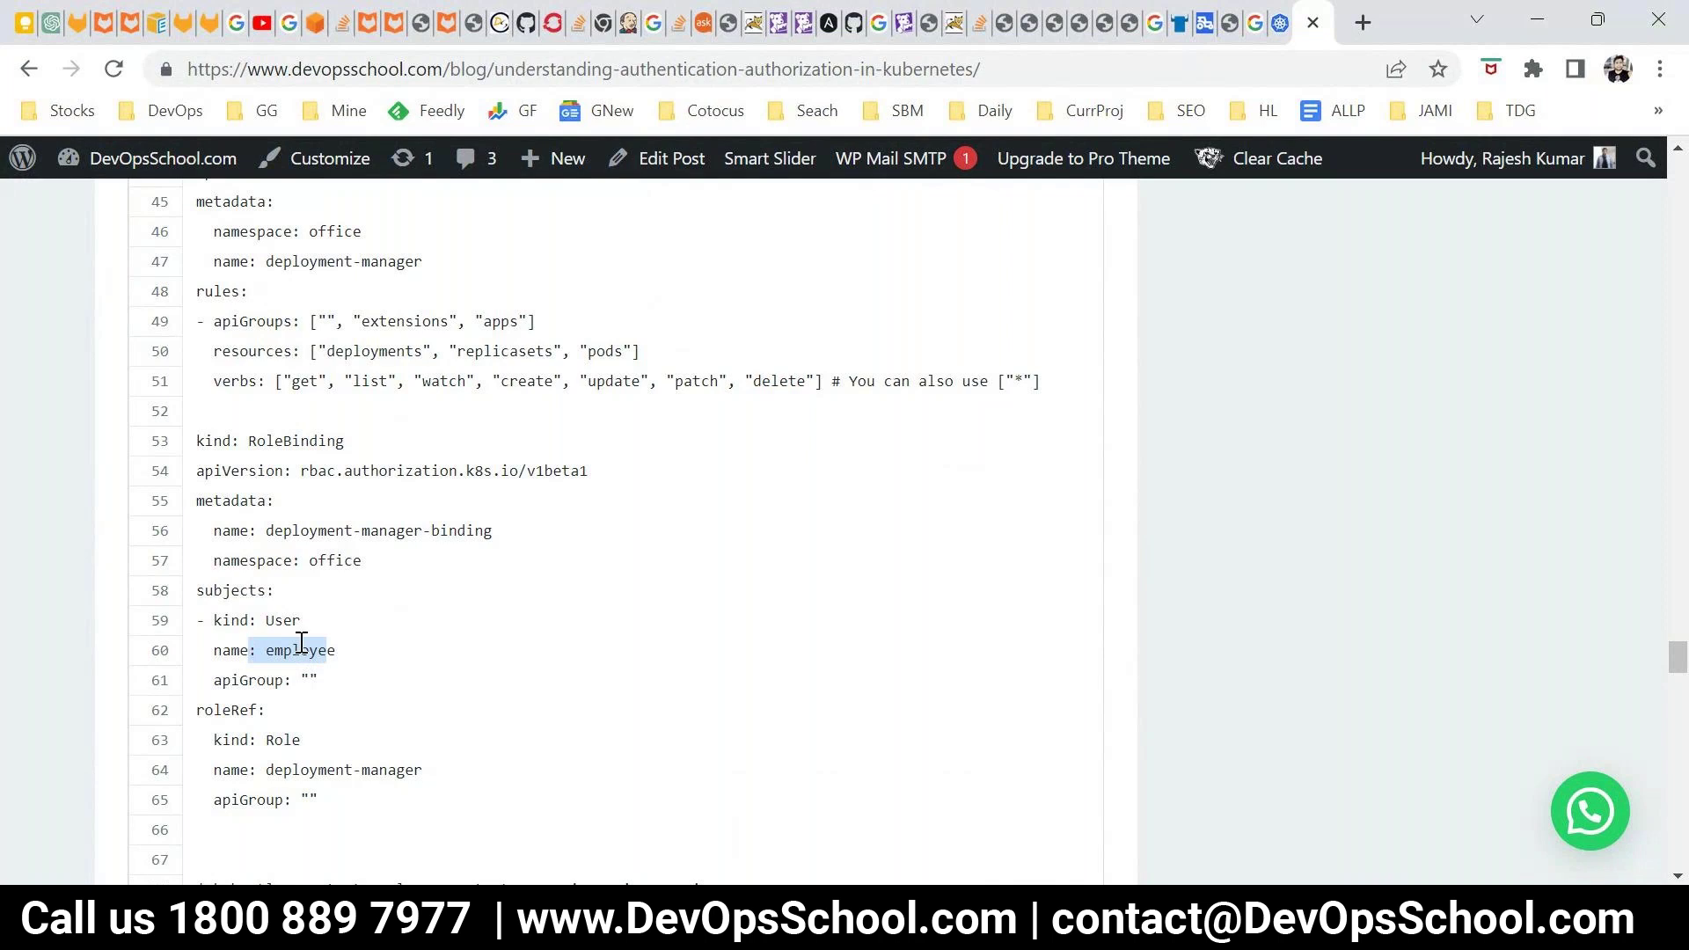
{"action": "scroll", "coordinate": [423, 444], "scroll_direction": "up", "scroll_amount": 2}
{"action": "left_click_drag", "start_coordinate": [322, 453], "coordinate": [490, 502]}
{"action": "left_click_drag", "start_coordinate": [293, 513], "coordinate": [803, 518]}
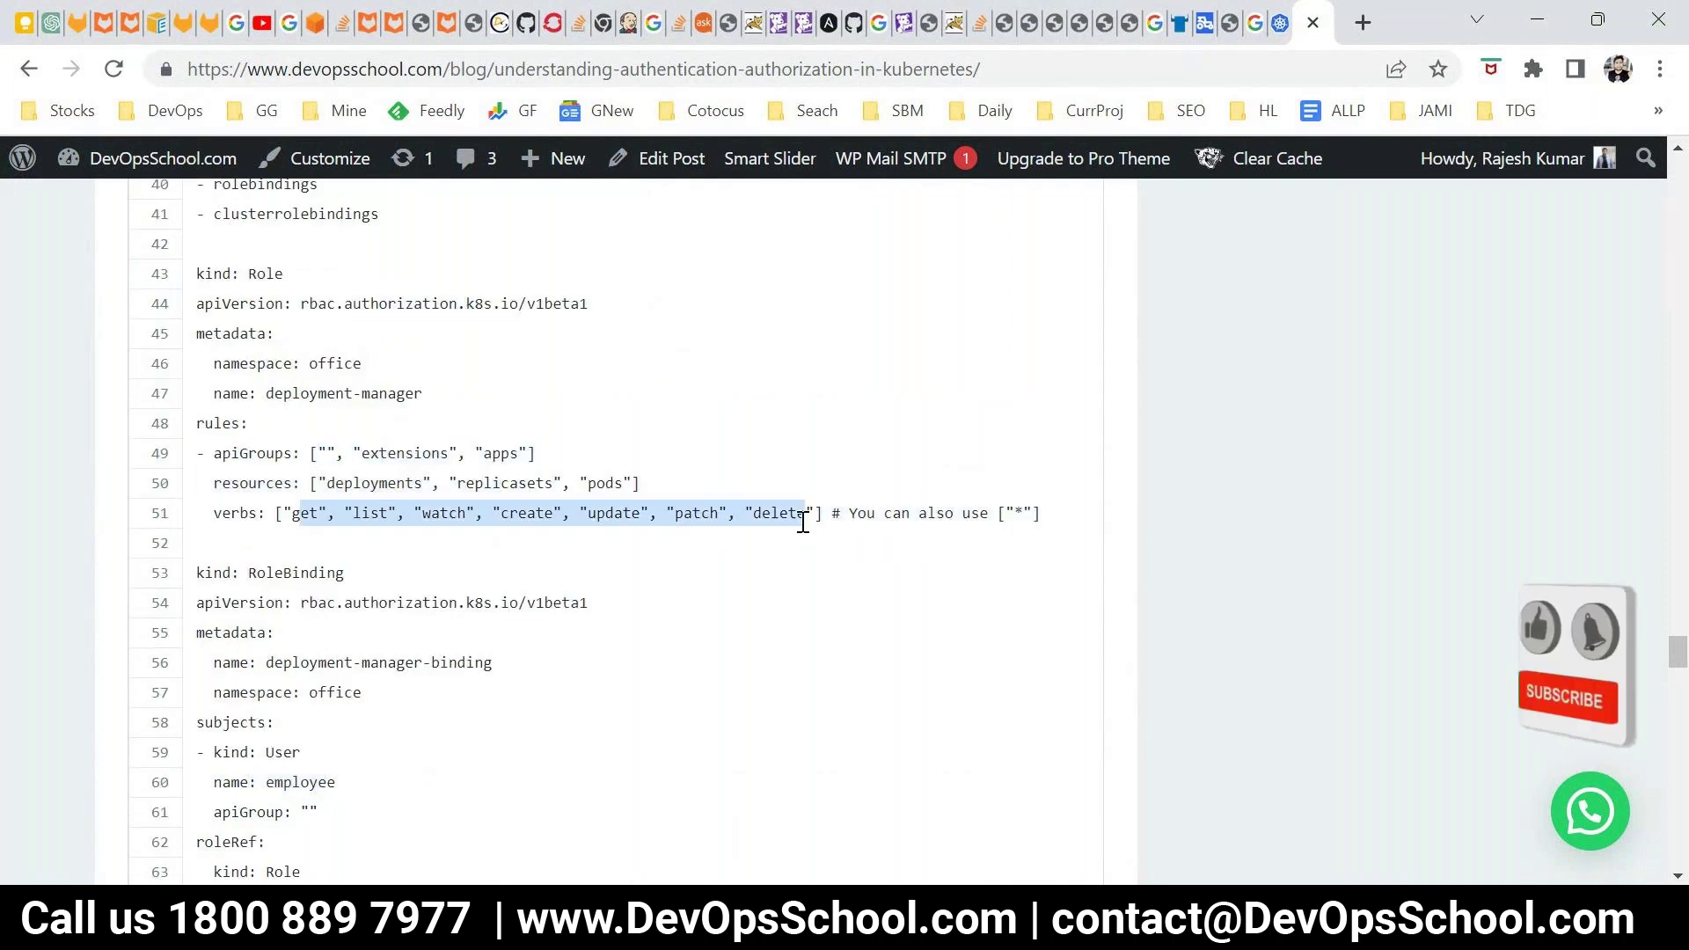
{"action": "left_click_drag", "start_coordinate": [193, 290], "coordinate": [313, 453]}
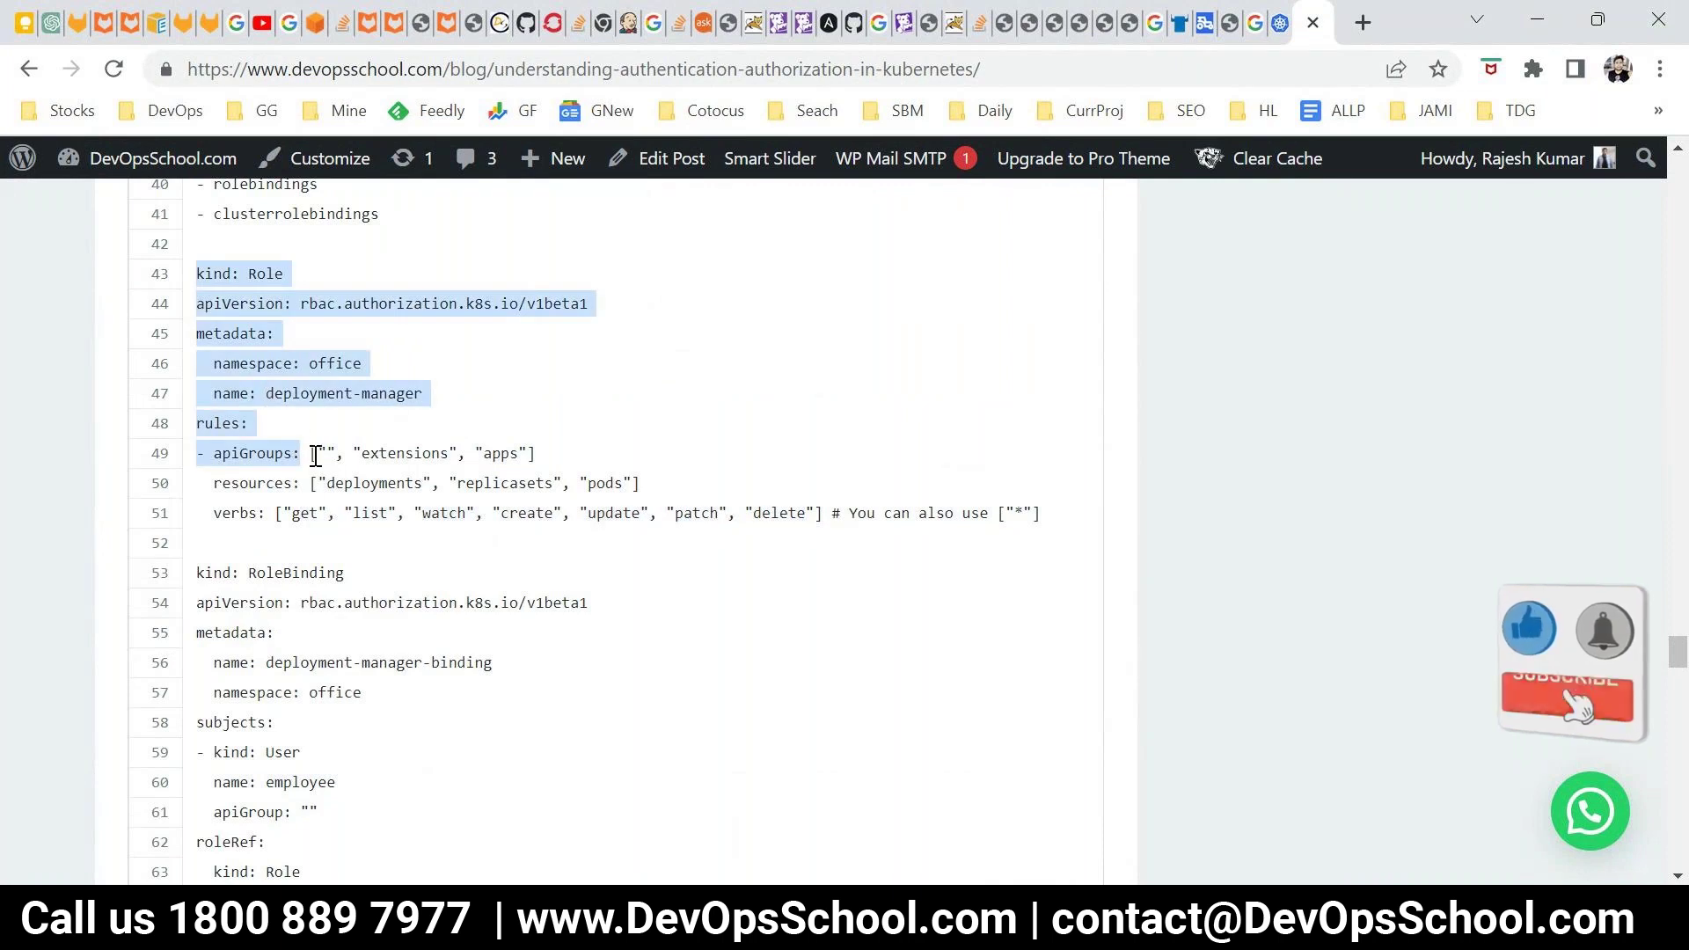
{"action": "scroll", "coordinate": [335, 483], "scroll_direction": "down", "scroll_amount": 1}
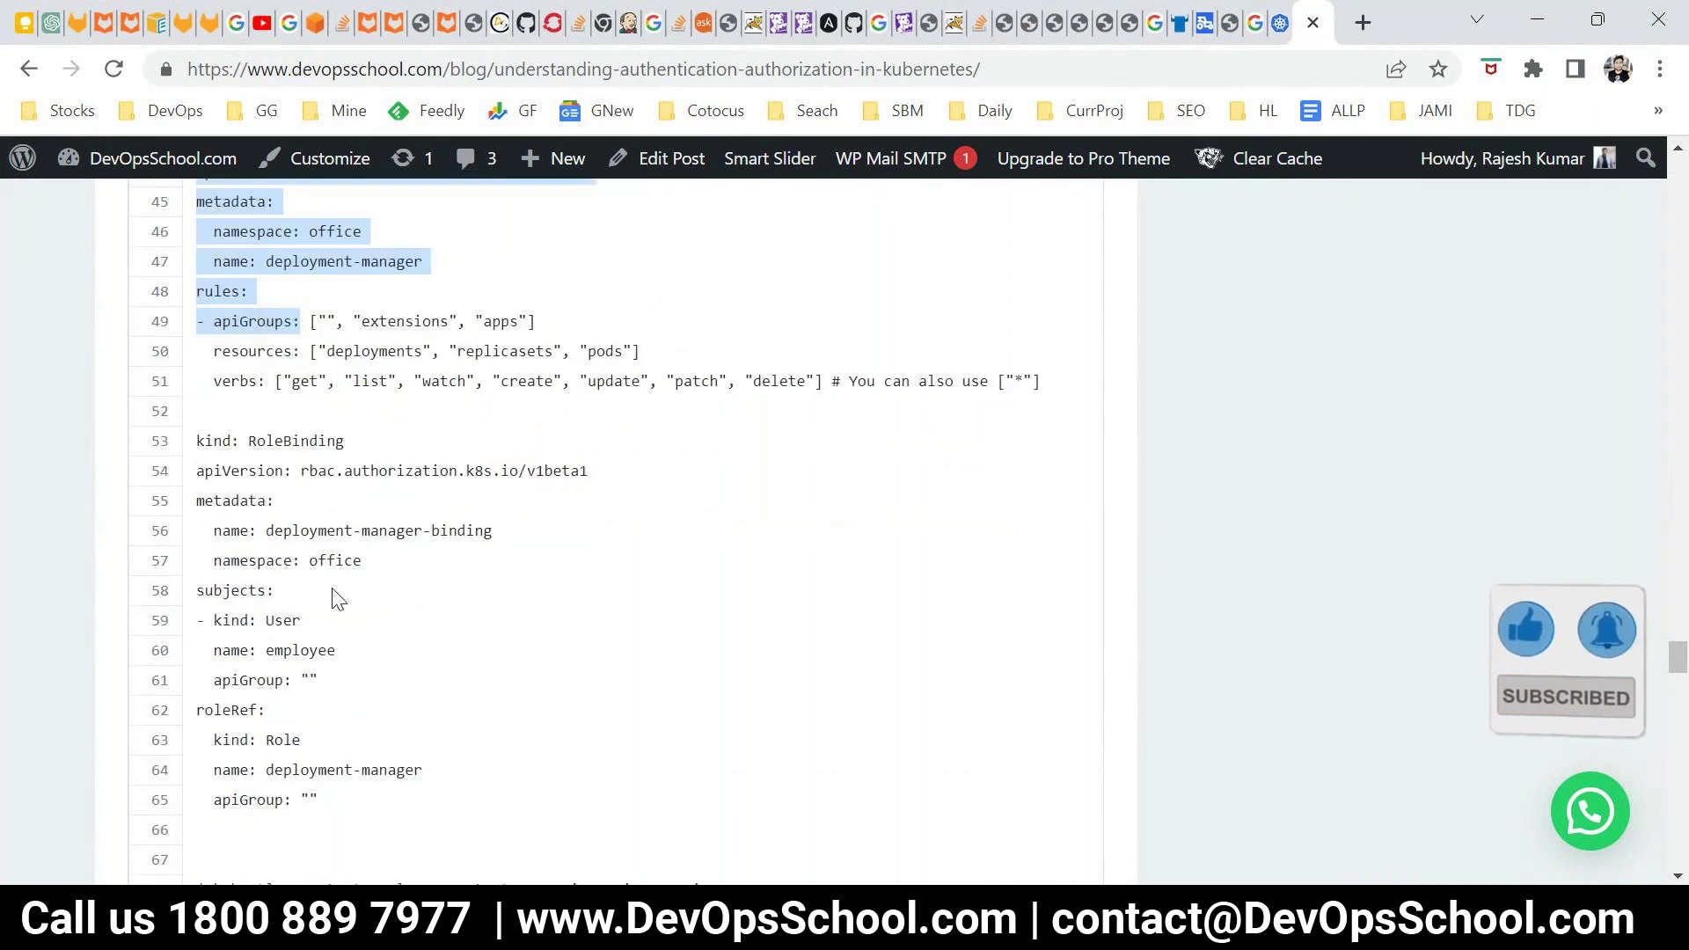
{"action": "scroll", "coordinate": [290, 440], "scroll_direction": "up", "scroll_amount": 1}
{"action": "left_click", "coordinate": [238, 294]}
{"action": "left_click_drag", "start_coordinate": [196, 280], "coordinate": [445, 794]}
{"action": "scroll", "coordinate": [343, 620], "scroll_direction": "down", "scroll_amount": 2}
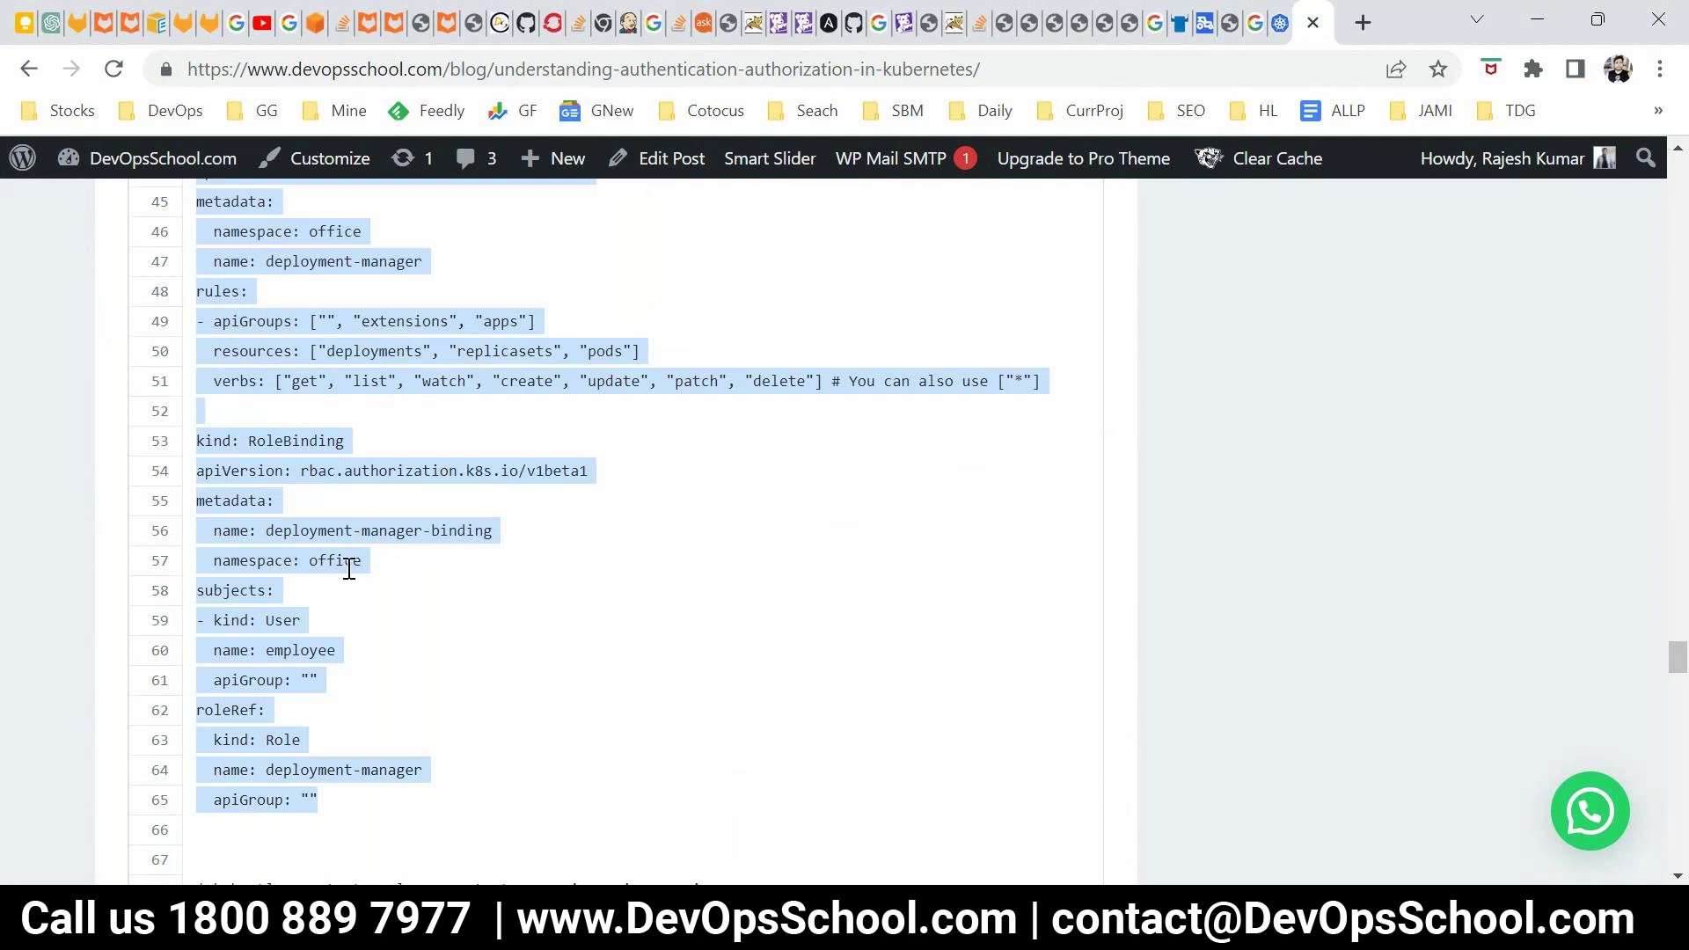
{"action": "left_click", "coordinate": [356, 616]}
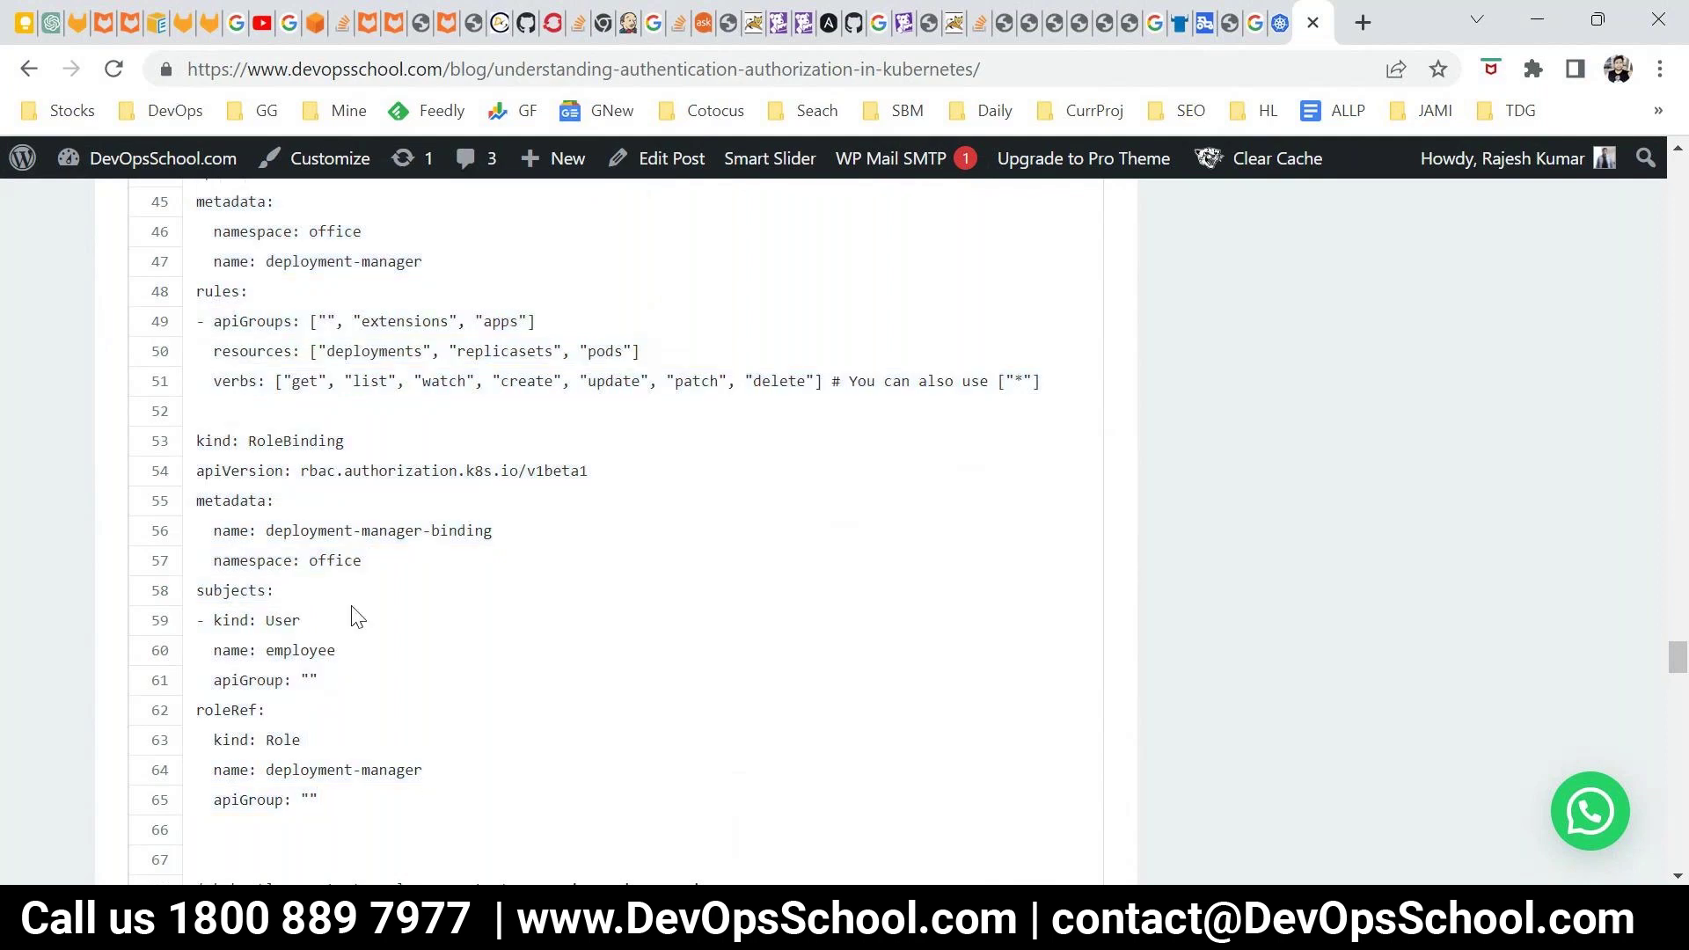
Step: Compare the namespace entries in the RoleBinding and Role metadata and the kind declared in each manifest
{"action": "left_click_drag", "start_coordinate": [362, 560], "coordinate": [214, 560]}
{"action": "scroll", "coordinate": [353, 366], "scroll_direction": "up", "scroll_amount": 2}
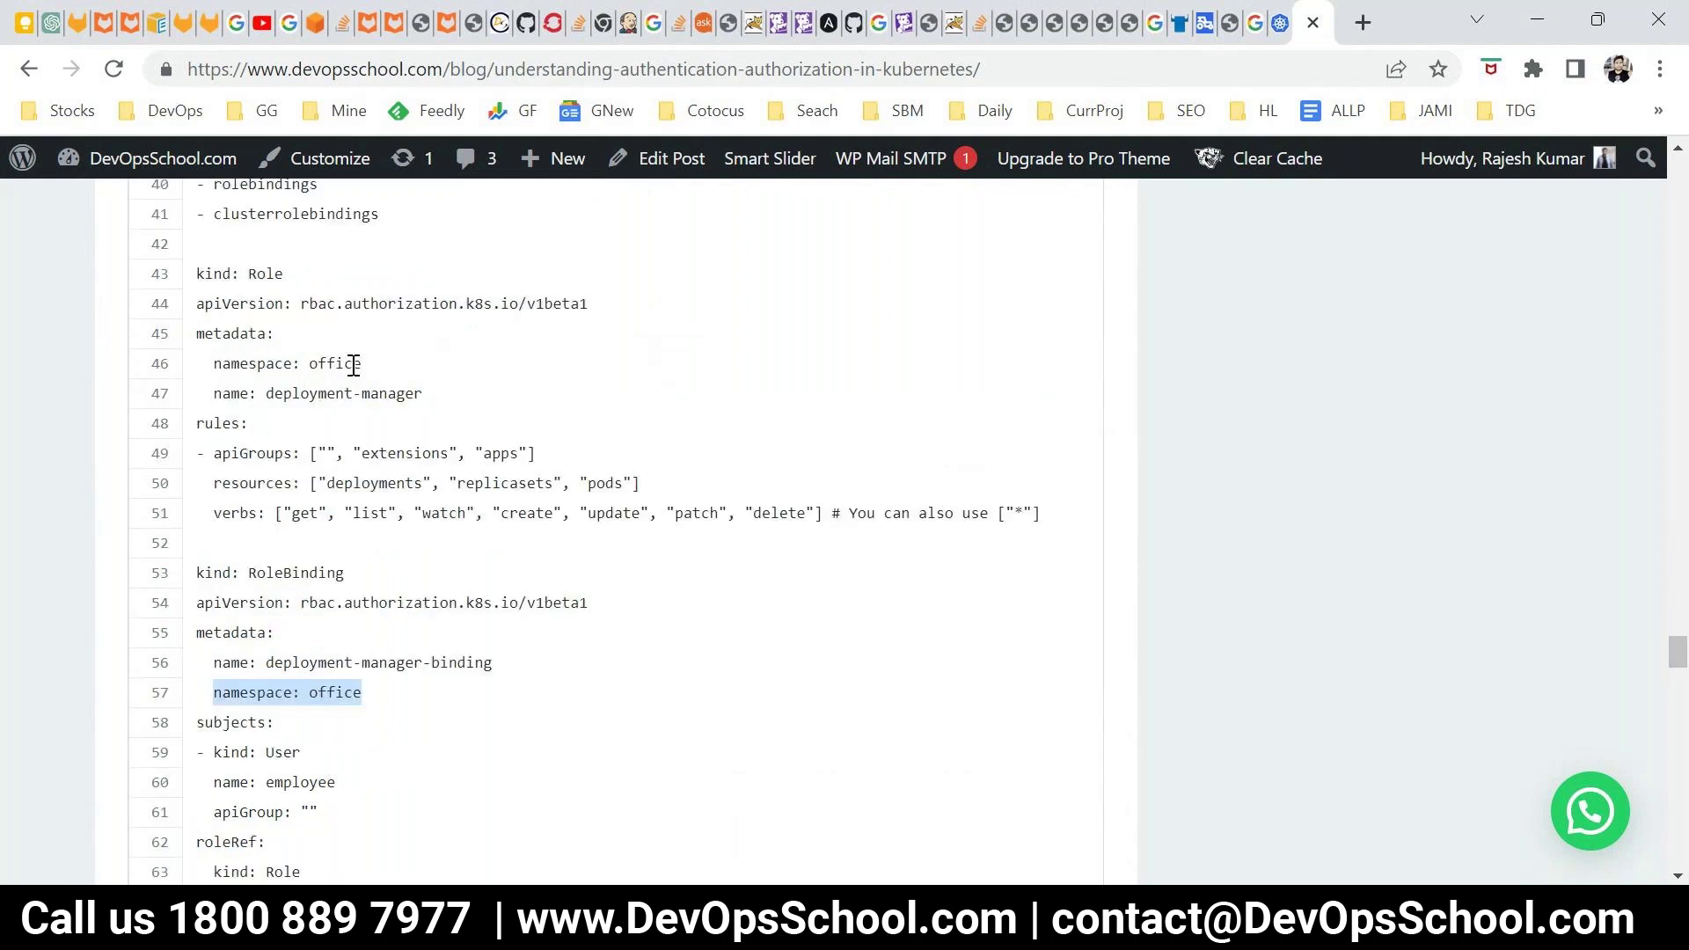
{"action": "left_click_drag", "start_coordinate": [353, 366], "coordinate": [222, 365]}
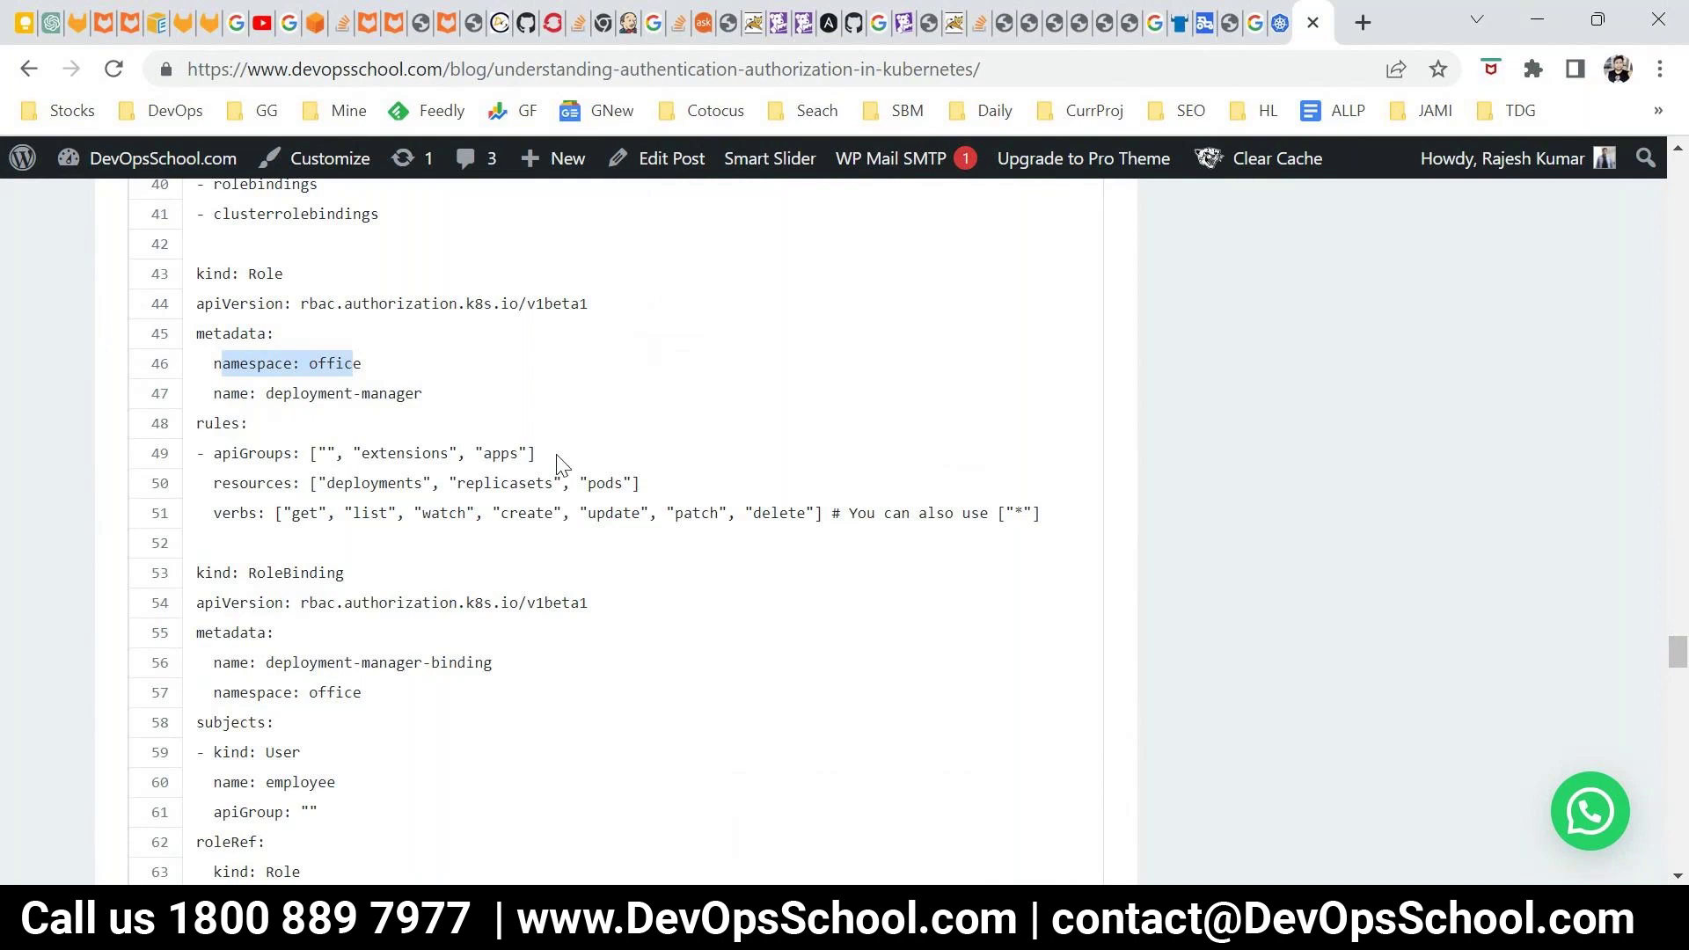
{"action": "left_click_drag", "start_coordinate": [355, 363], "coordinate": [232, 364]}
{"action": "double_click", "coordinate": [256, 279]}
{"action": "left_click_drag", "start_coordinate": [198, 542], "coordinate": [344, 573]}
Step: Examine the article's ClusterRole and ClusterRoleBinding manifests further down, focusing on their kinds and scope
{"action": "scroll", "coordinate": [345, 574], "scroll_direction": "down", "scroll_amount": 9}
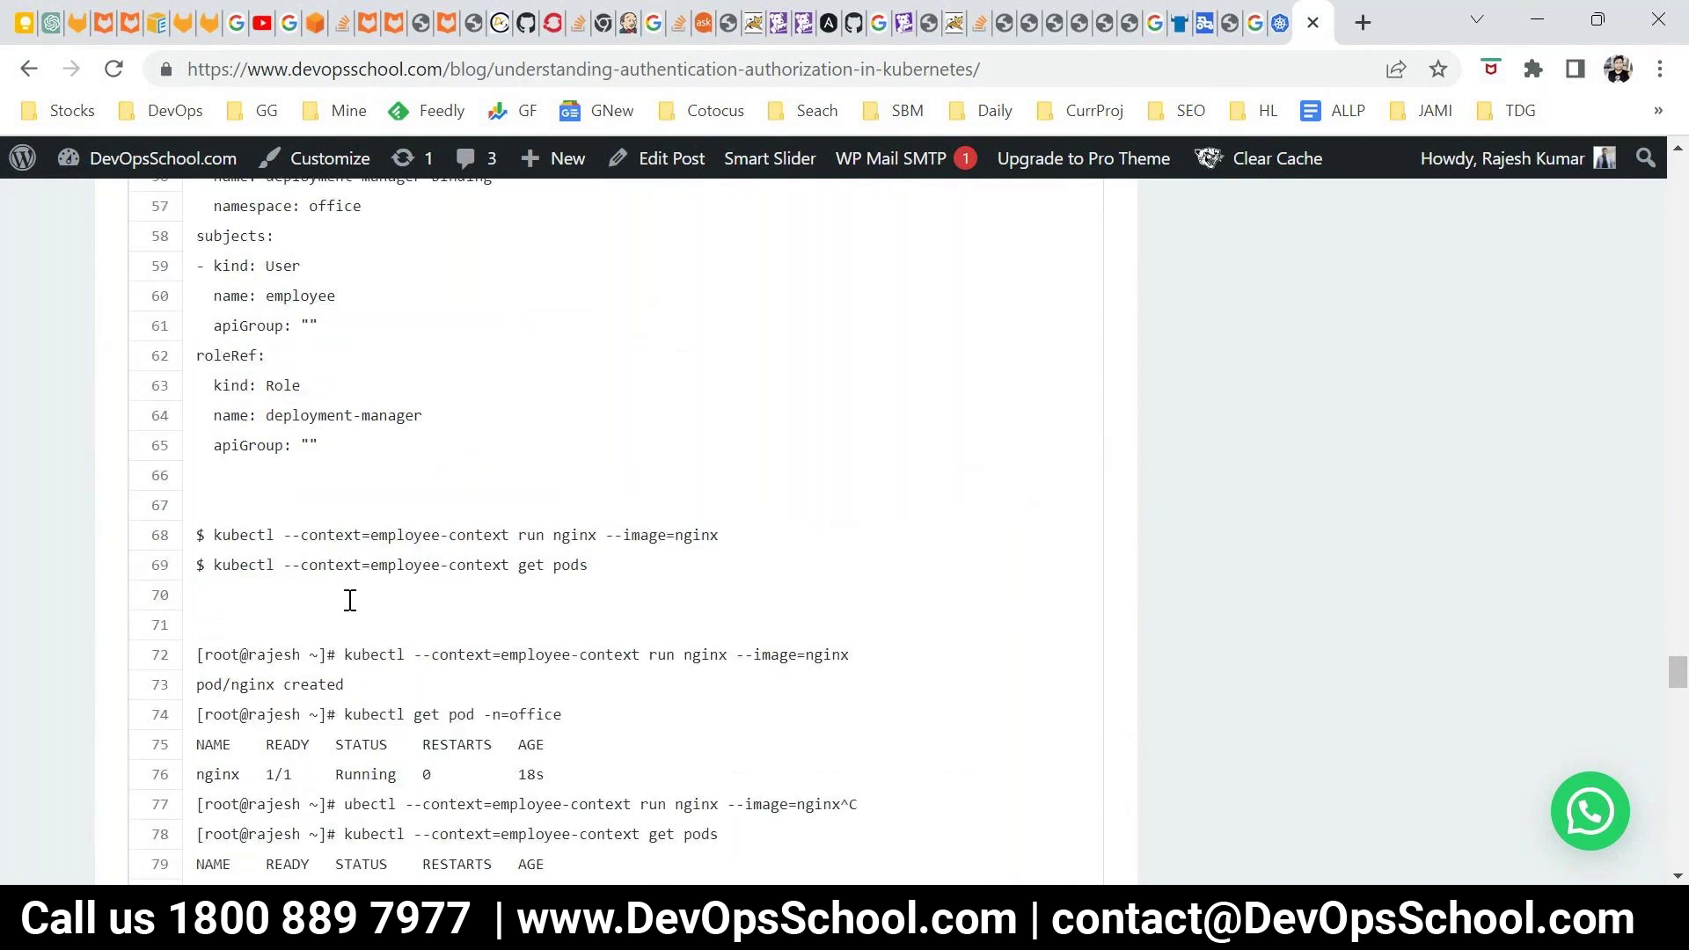
{"action": "scroll", "coordinate": [347, 598], "scroll_direction": "down", "scroll_amount": 4}
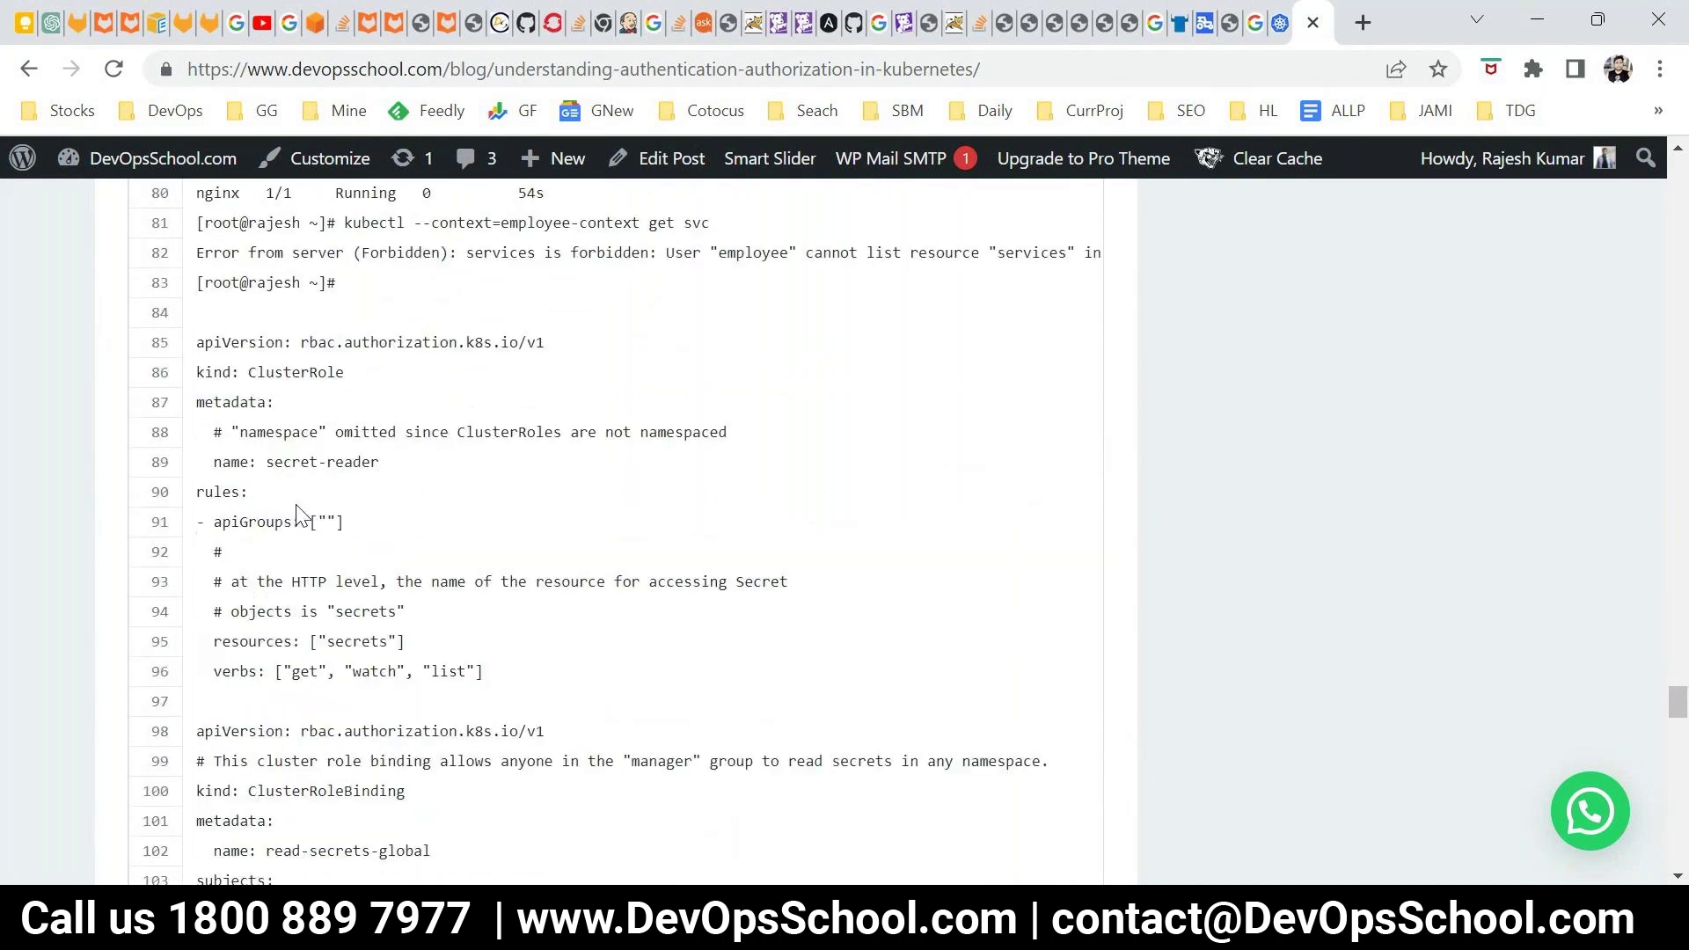
{"action": "left_click_drag", "start_coordinate": [248, 372], "coordinate": [341, 372]}
{"action": "scroll", "coordinate": [263, 551], "scroll_direction": "down", "scroll_amount": 3}
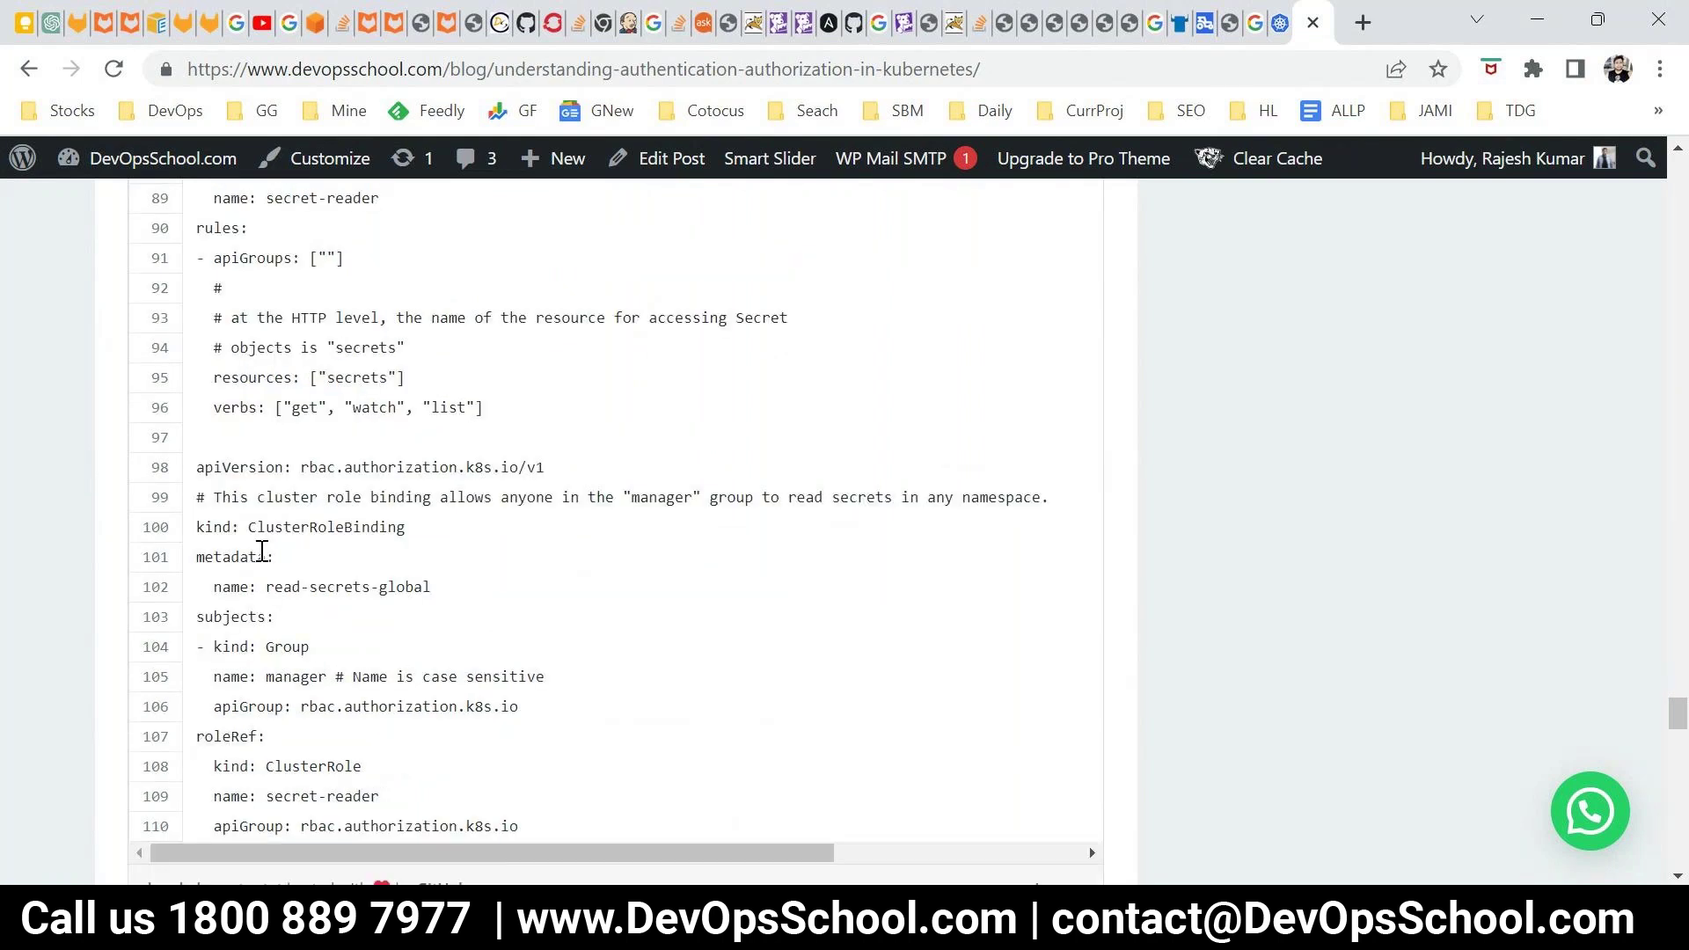
{"action": "left_click_drag", "start_coordinate": [248, 527], "coordinate": [422, 526]}
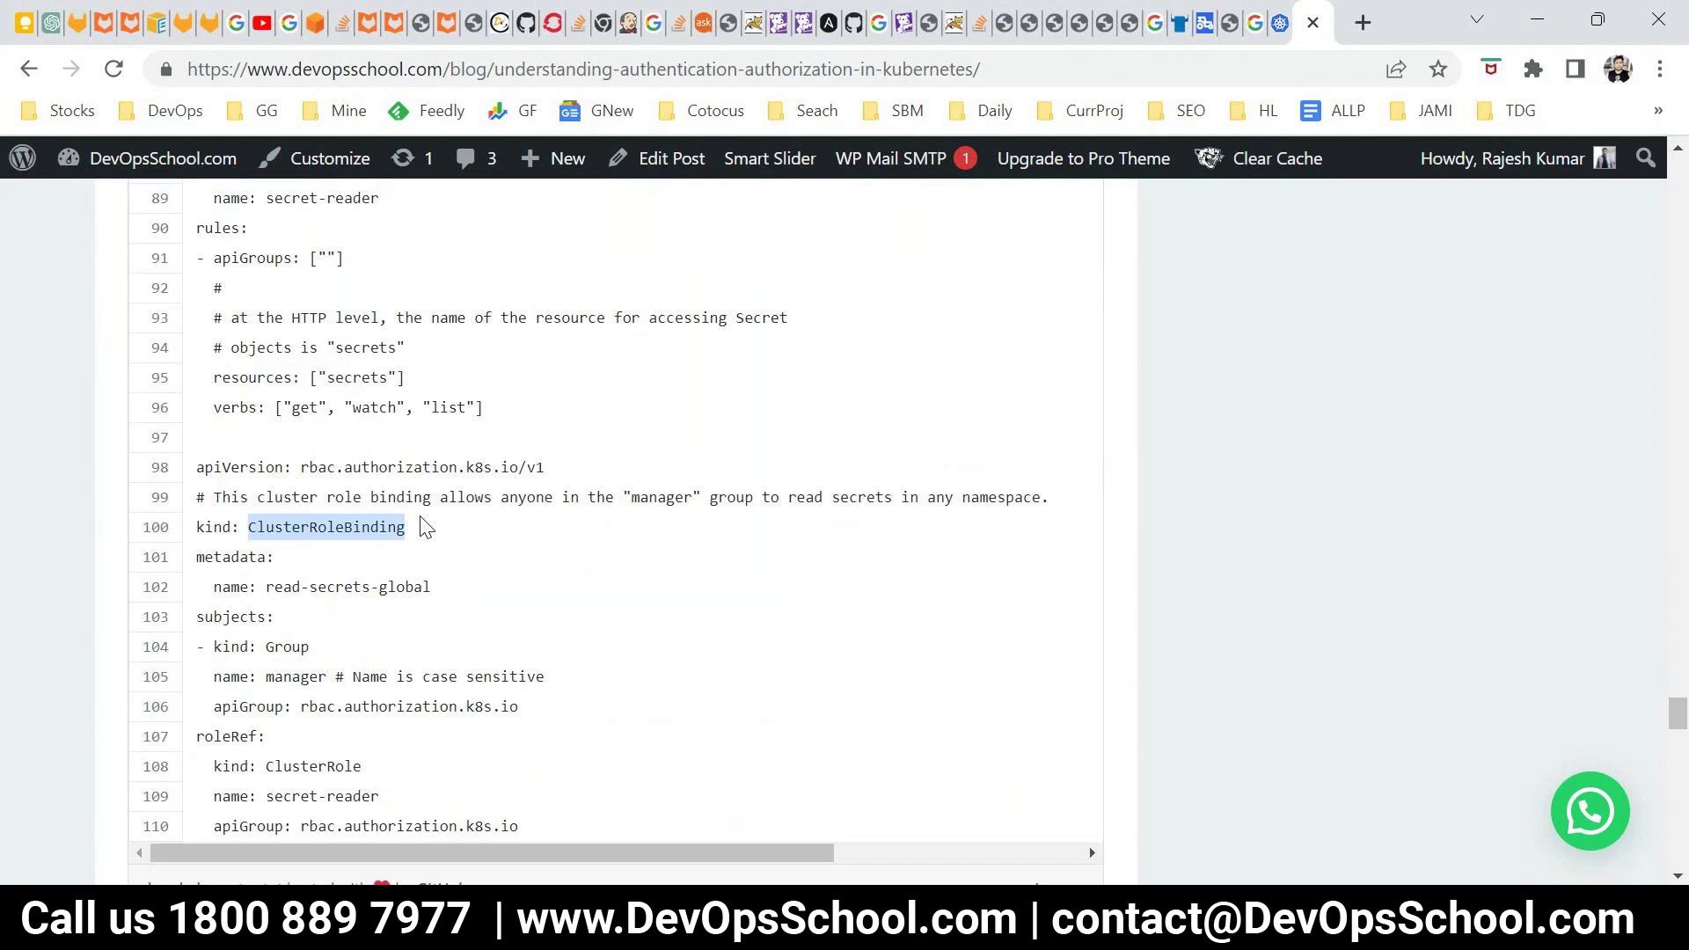
{"action": "left_click", "coordinate": [426, 526]}
{"action": "left_click_drag", "start_coordinate": [267, 529], "coordinate": [284, 528]}
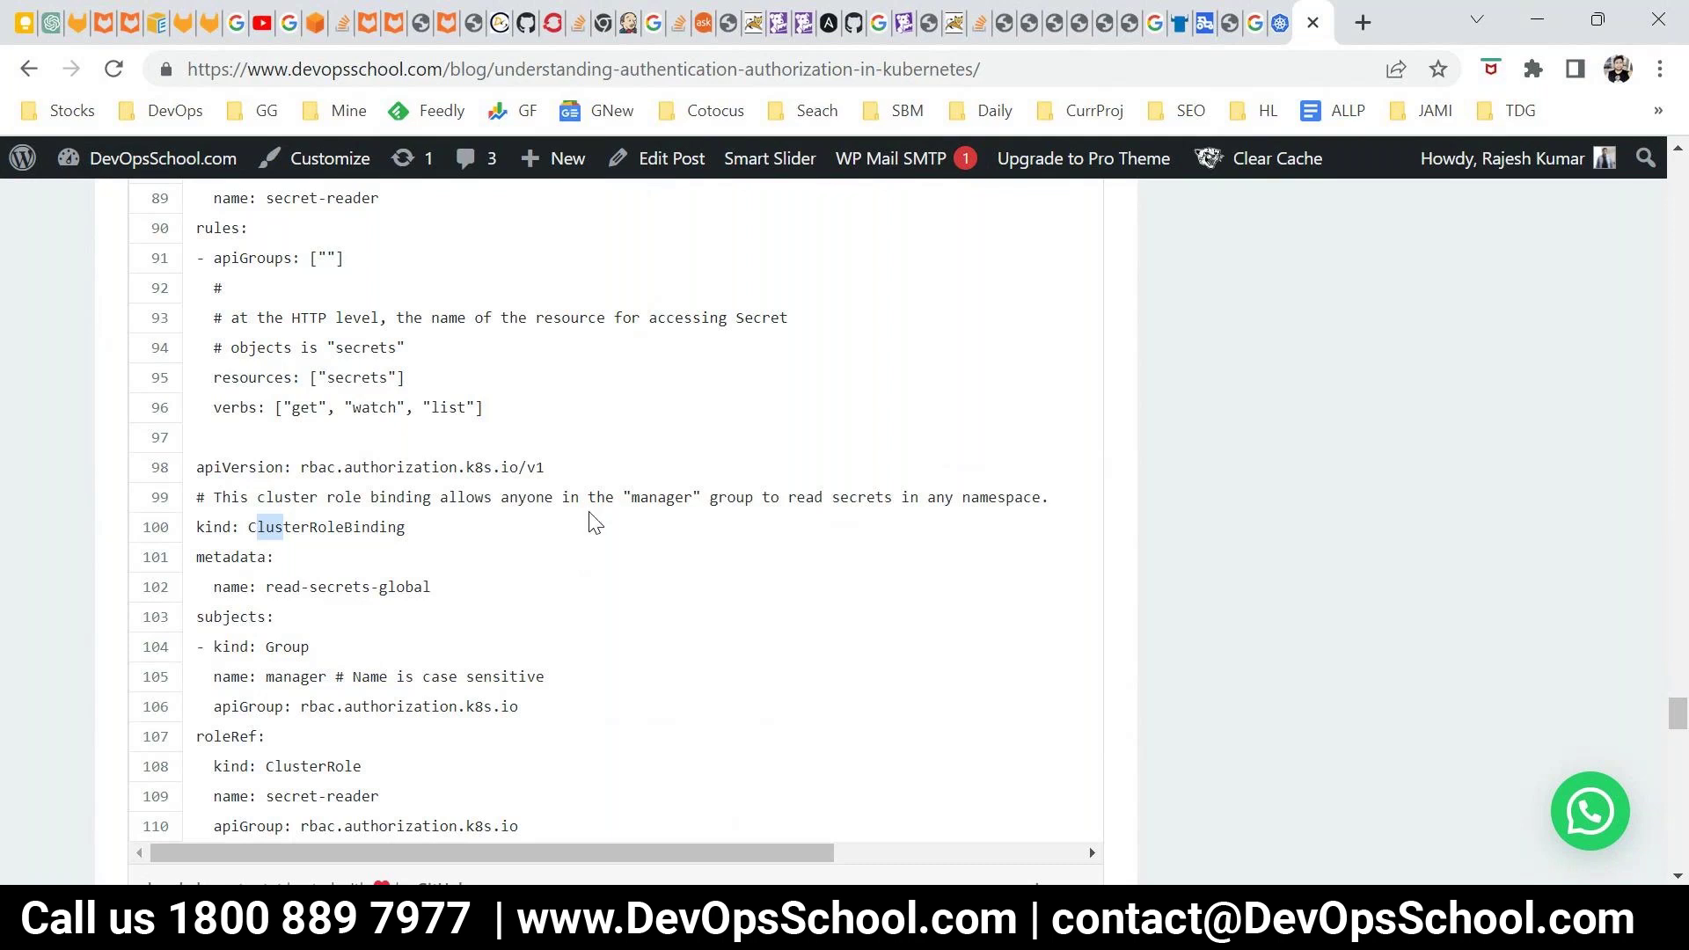
{"action": "scroll", "coordinate": [590, 522], "scroll_direction": "up", "scroll_amount": 3}
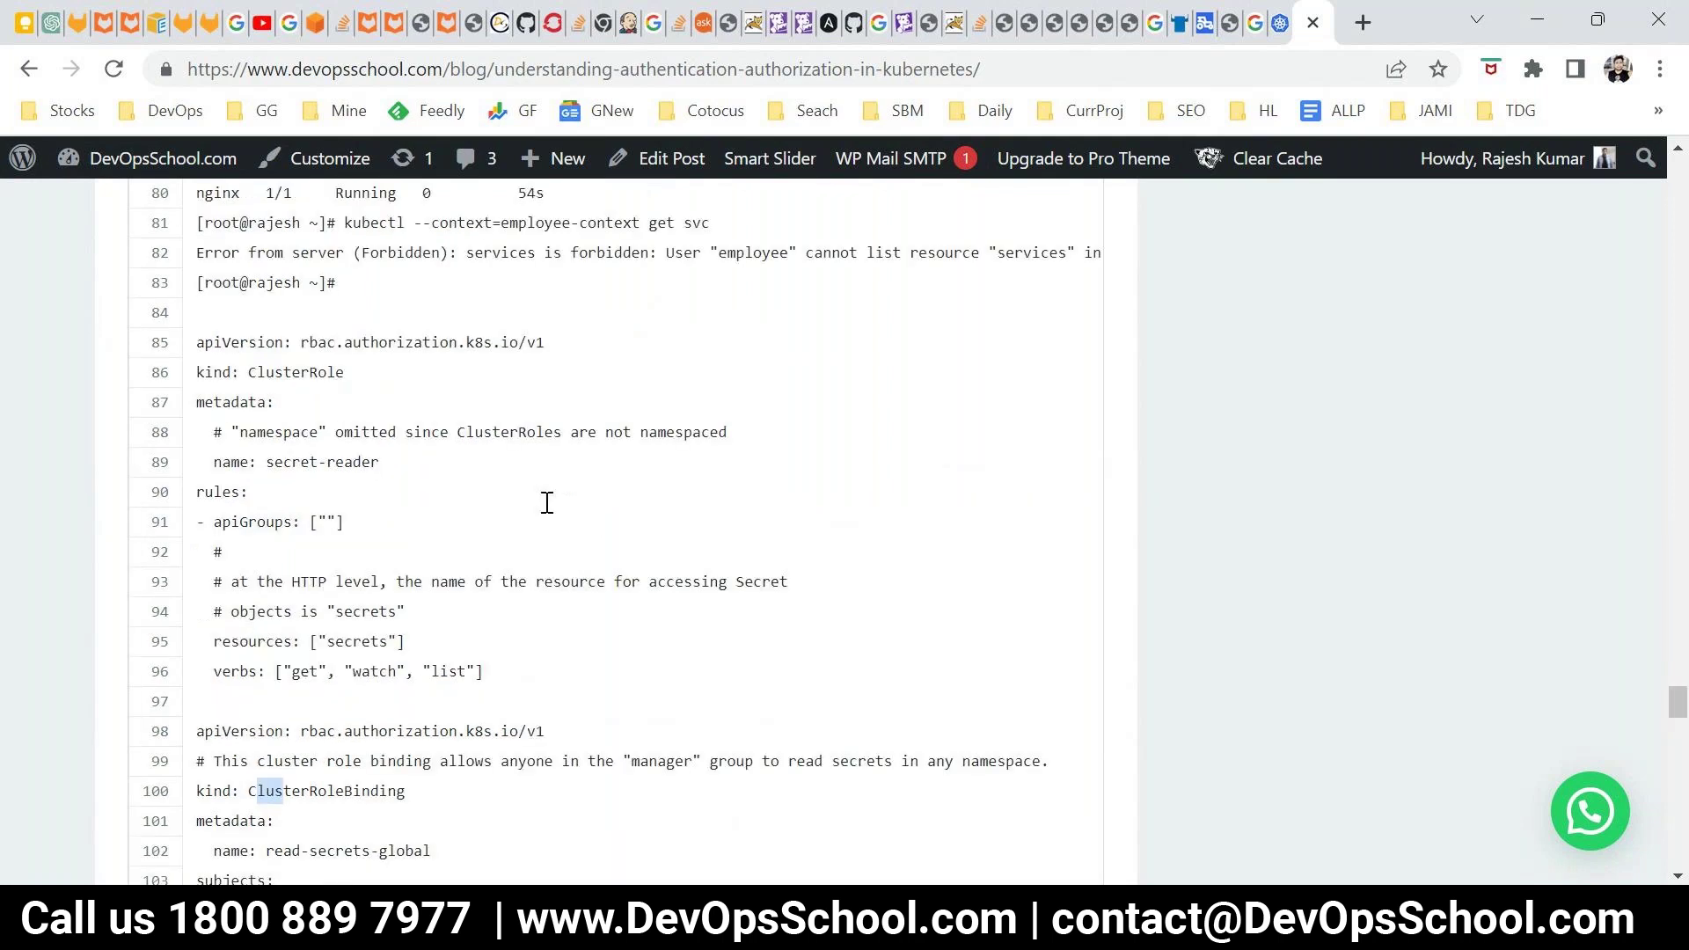
Step: Copy the article's URL and send it to the "Kubernetes 1-1 Nov 2022" group in WhatsApp
{"action": "right_click", "coordinate": [510, 50]}
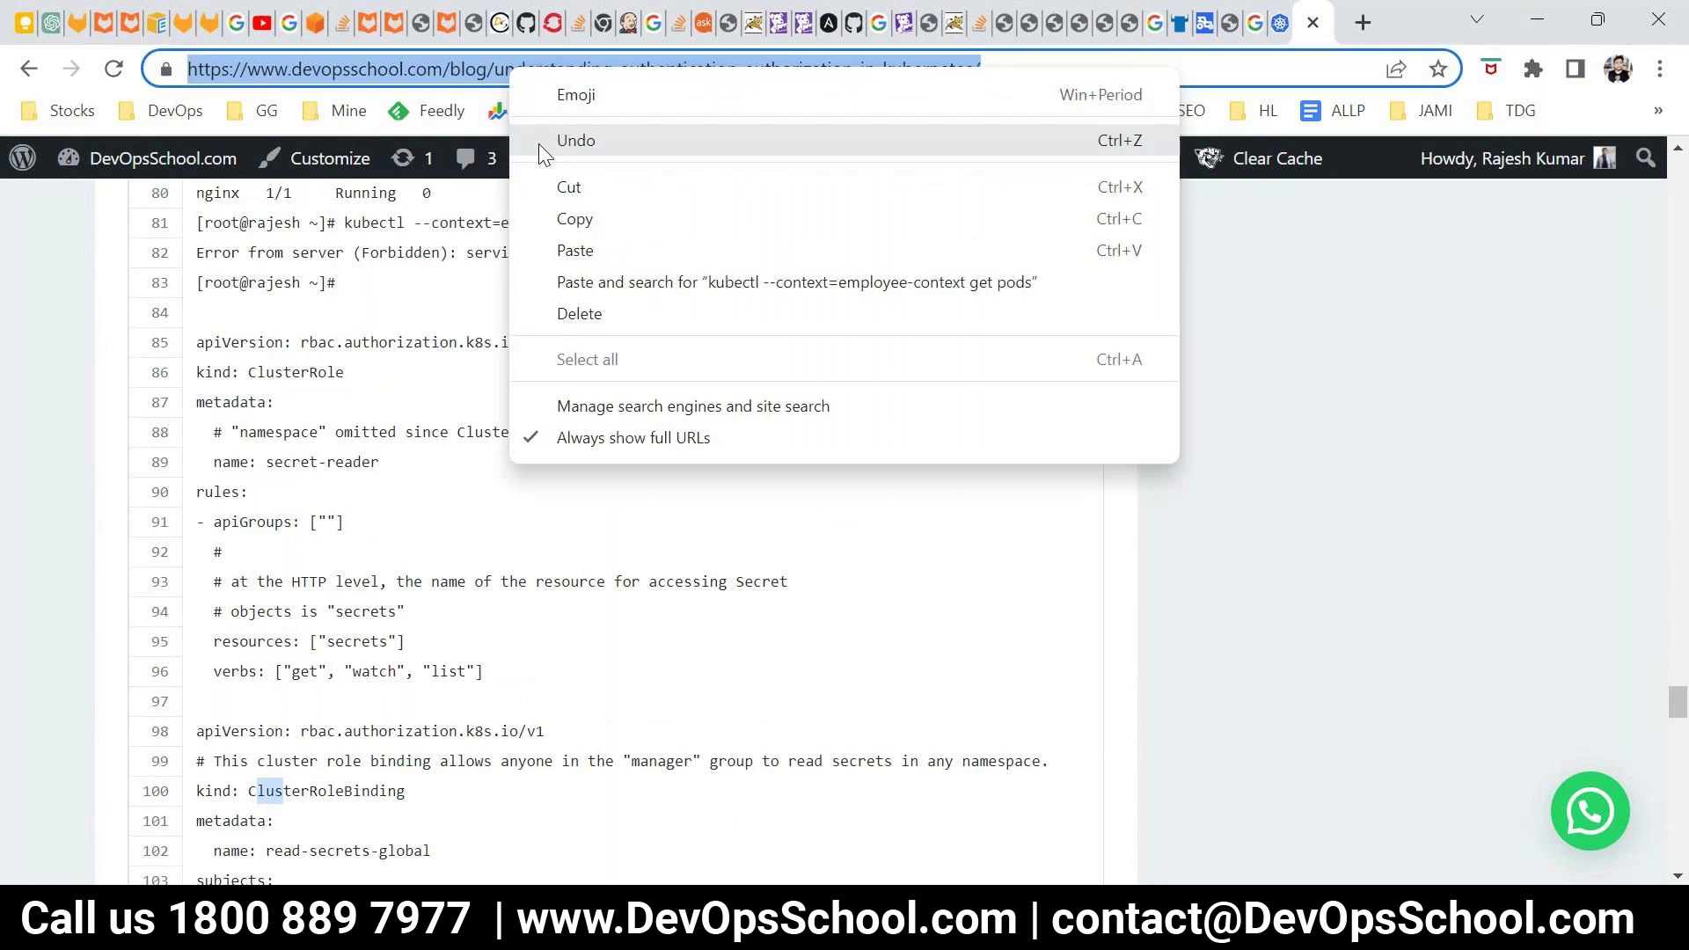
{"action": "left_click", "coordinate": [573, 218]}
{"action": "left_click", "coordinate": [566, 933]}
{"action": "key", "text": "alt+Tab"}
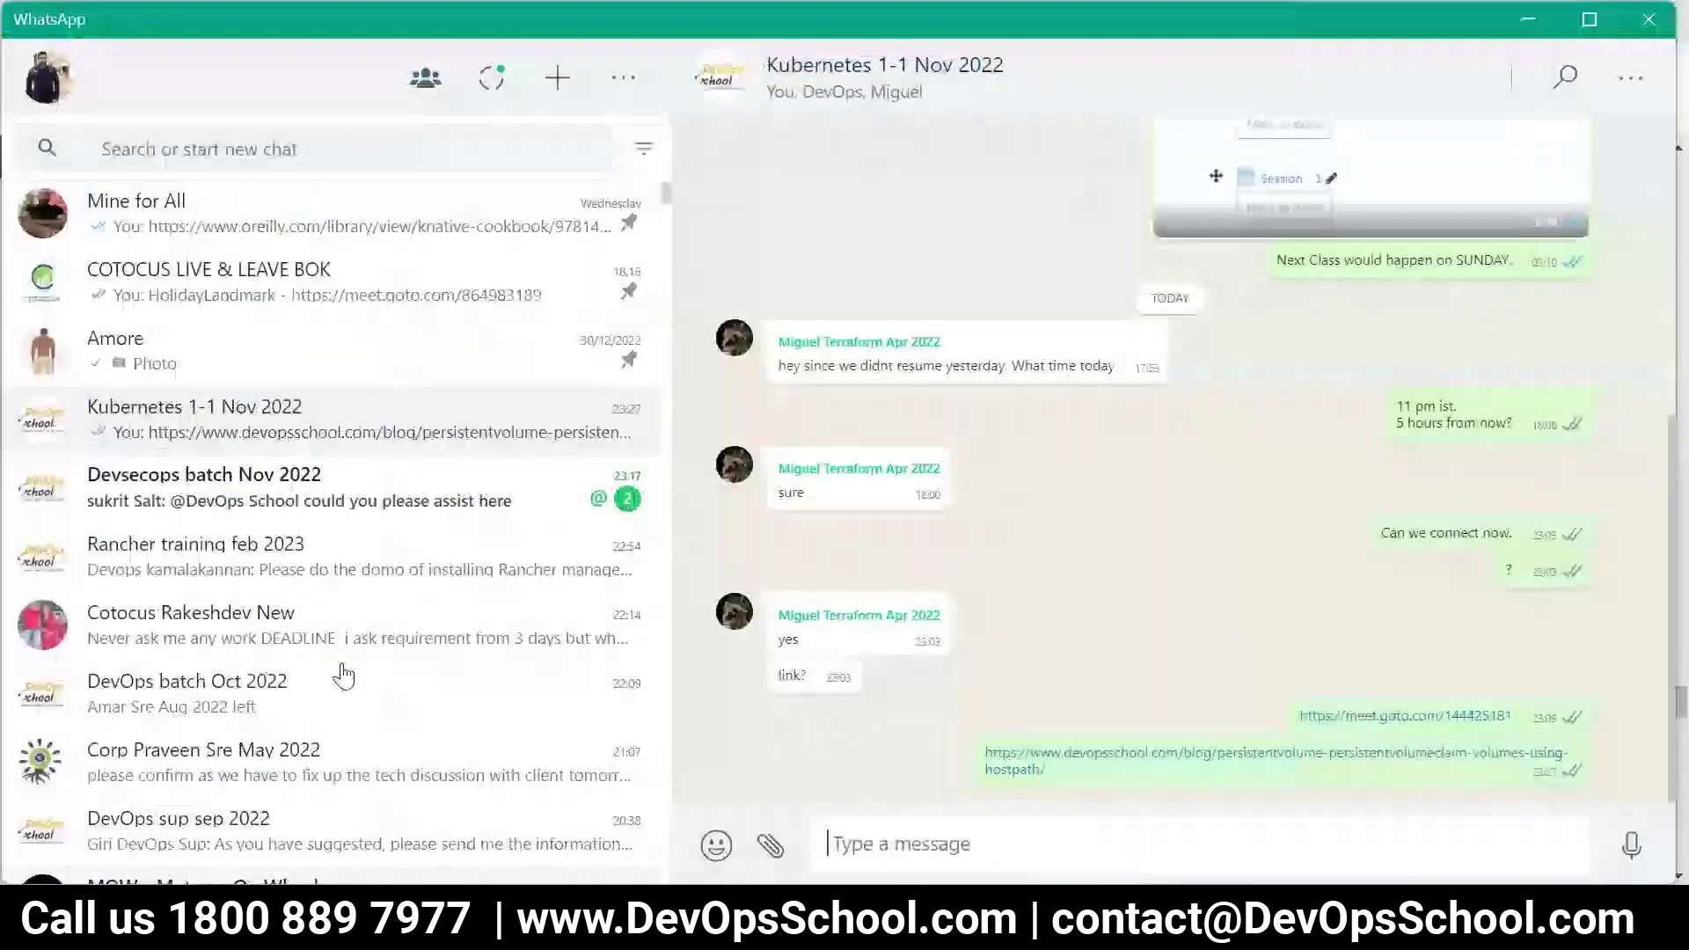
{"action": "key", "text": "ctrl+v"}
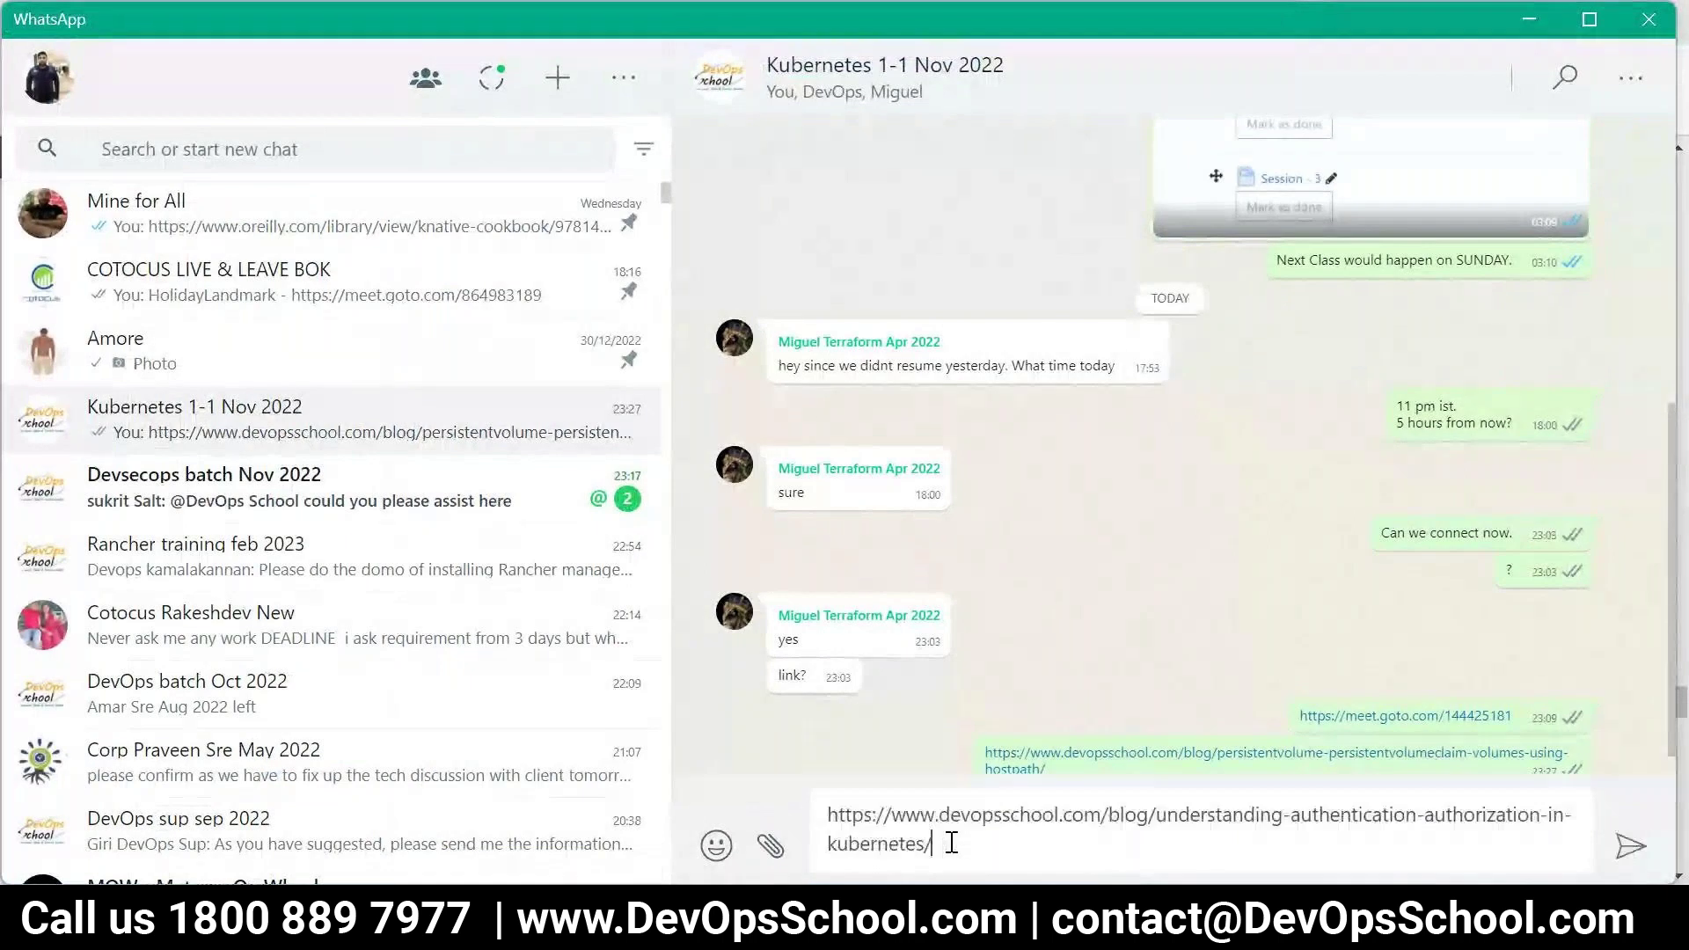
{"action": "key", "text": "Return"}
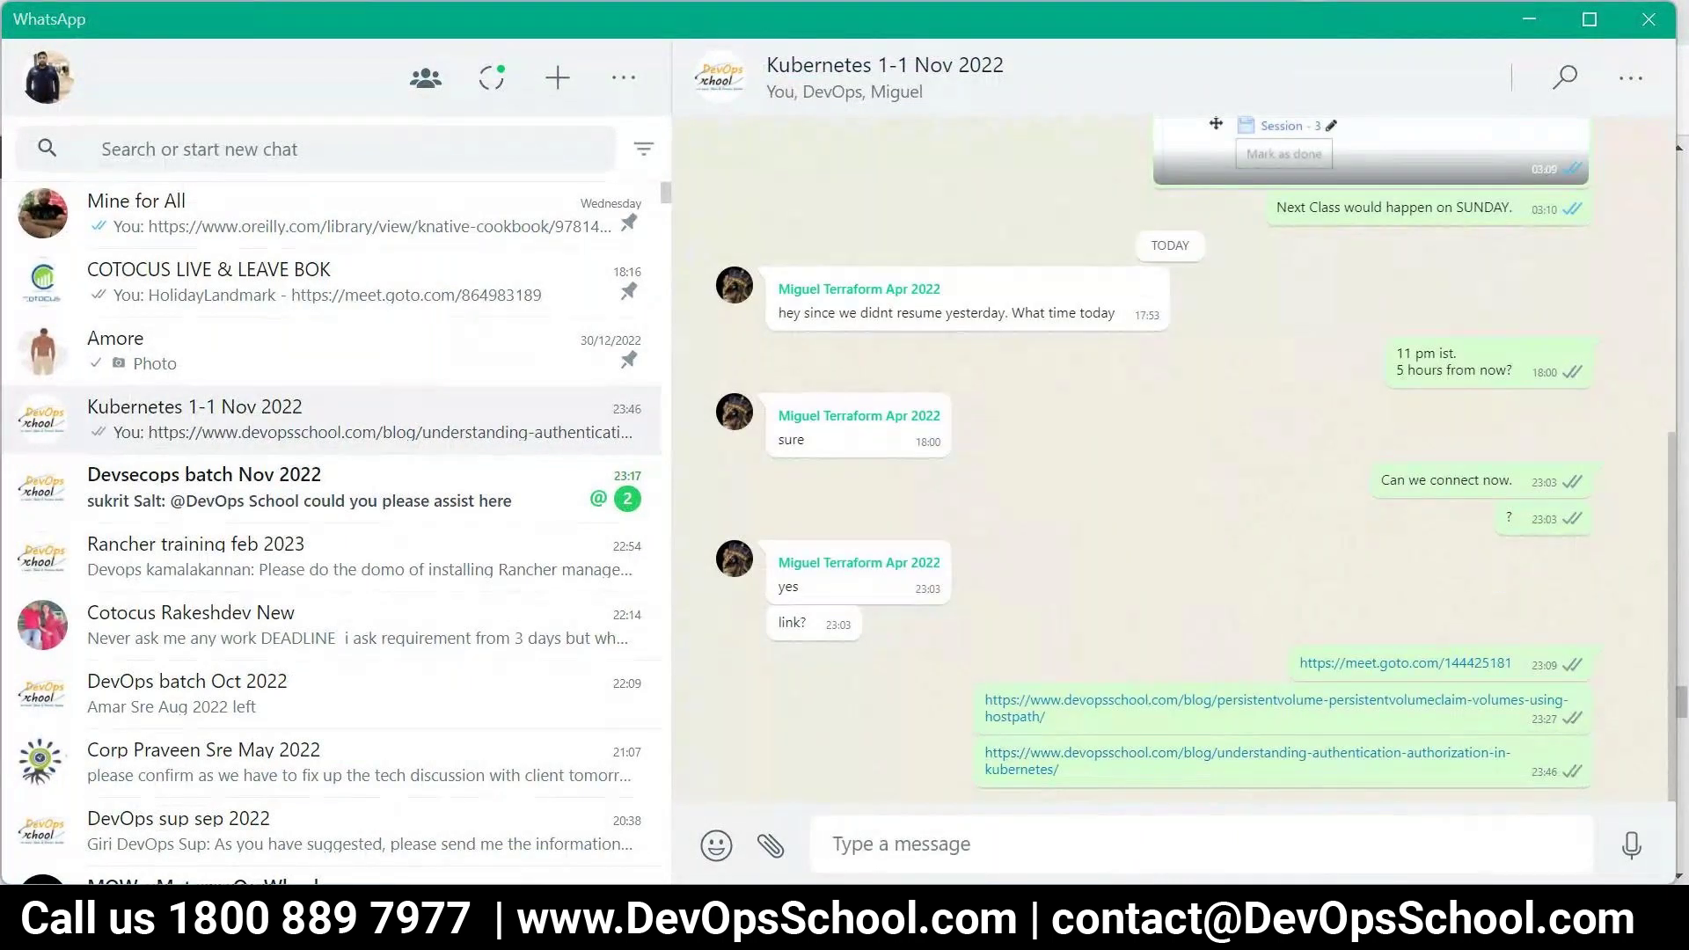
{"action": "key", "text": "alt+Tab"}
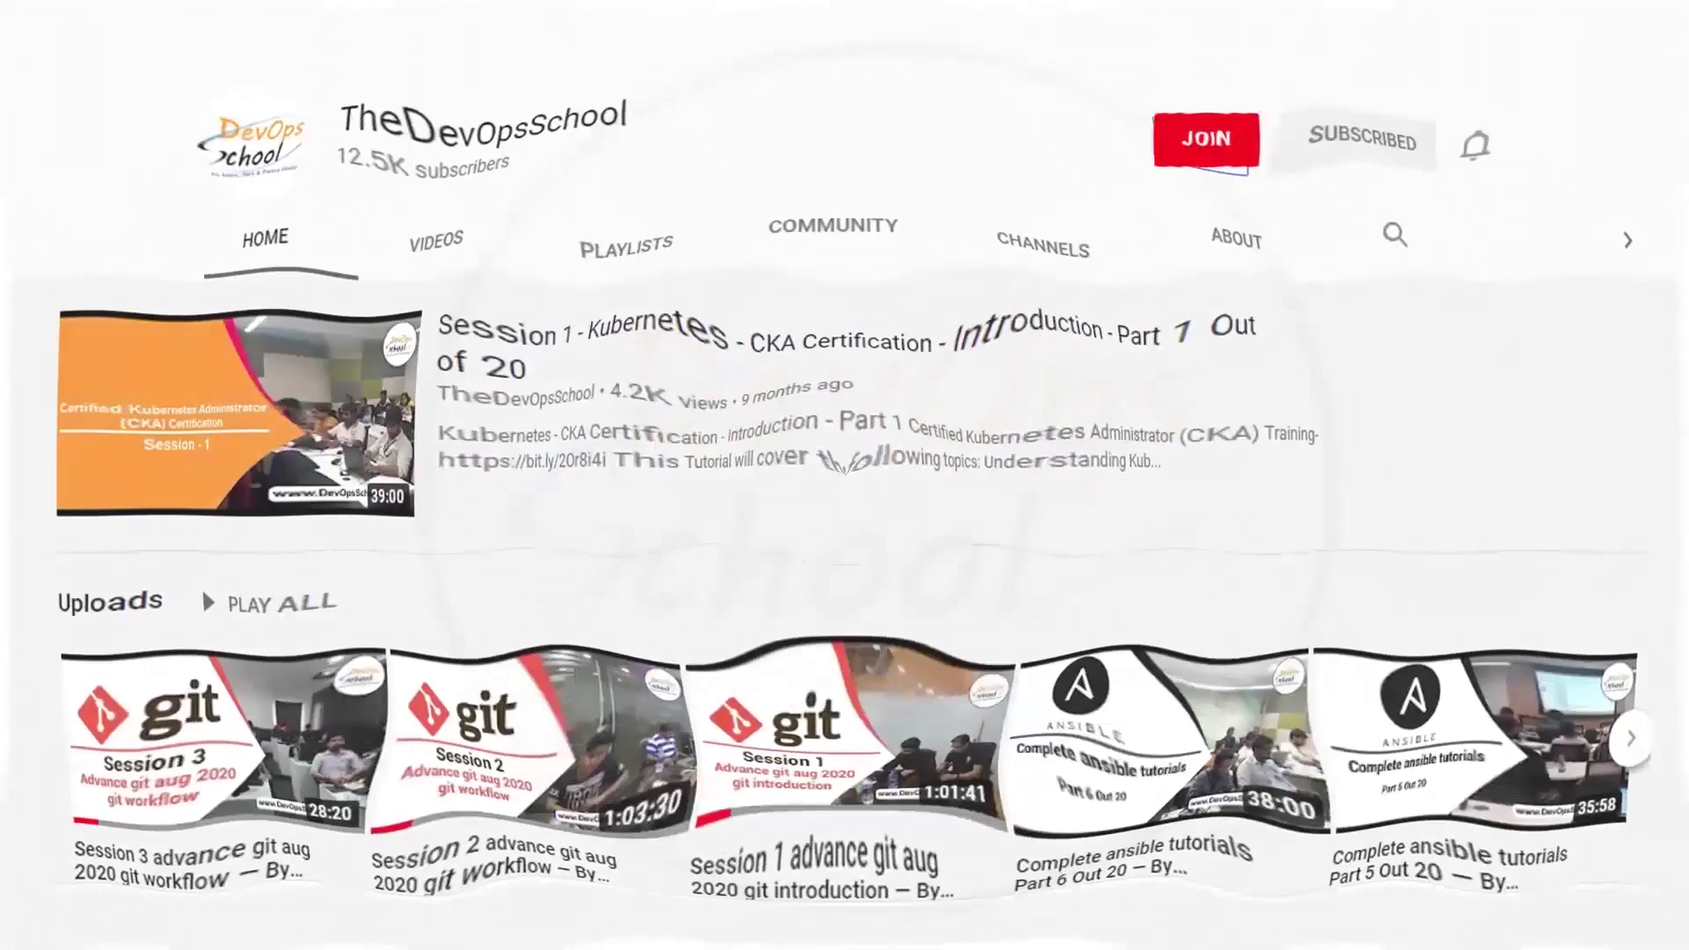
{"action": "left_click", "coordinate": [1204, 154]}
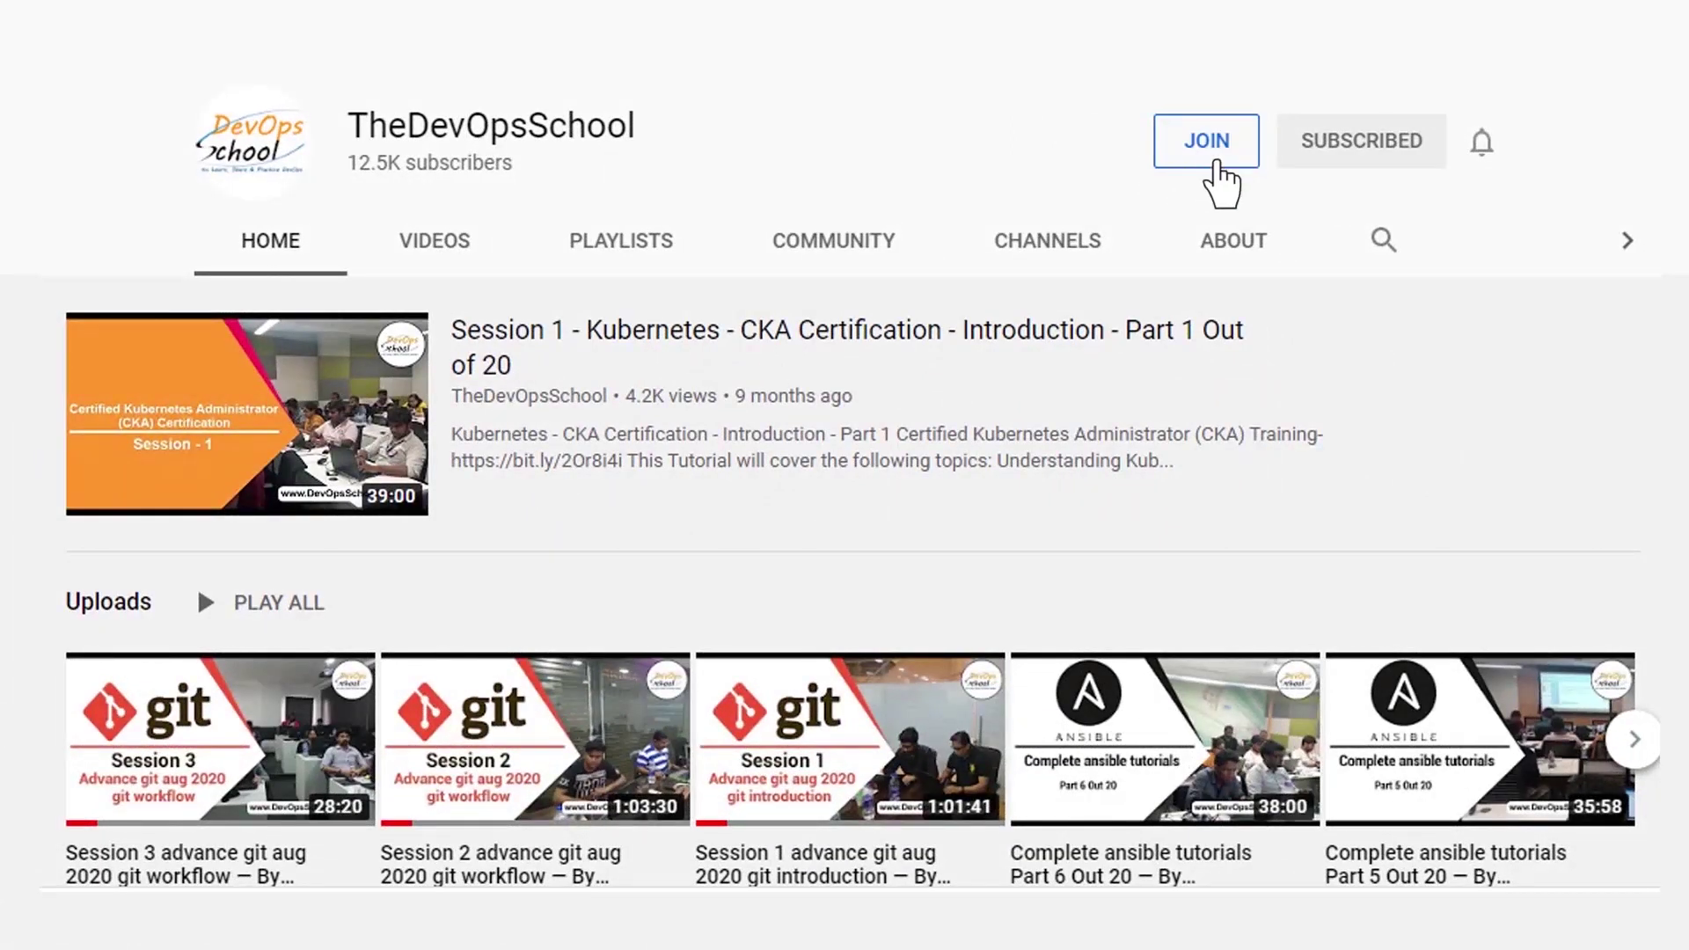